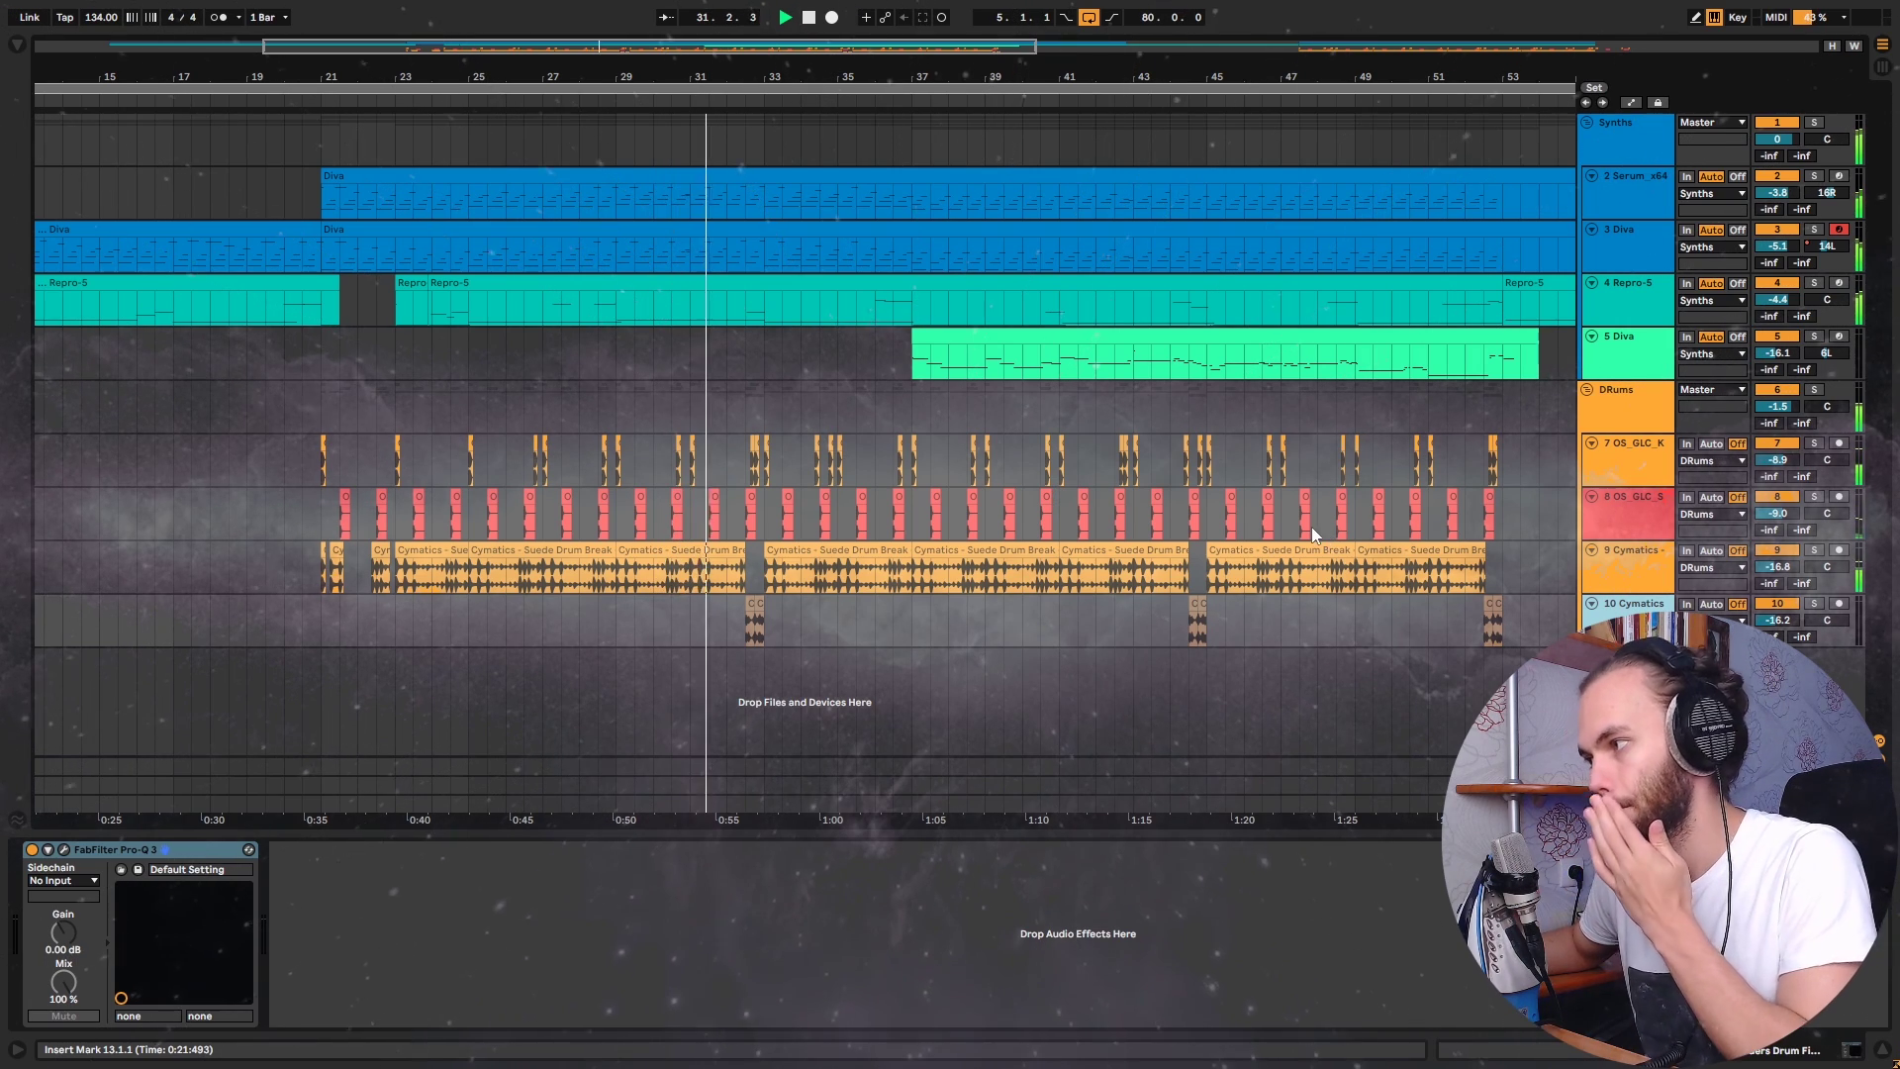
Step: Listen through the arrangement while marking the drum fill on track 10 and the Diva melody clip on track 5
left_click_drag(694, 627, 806, 635)
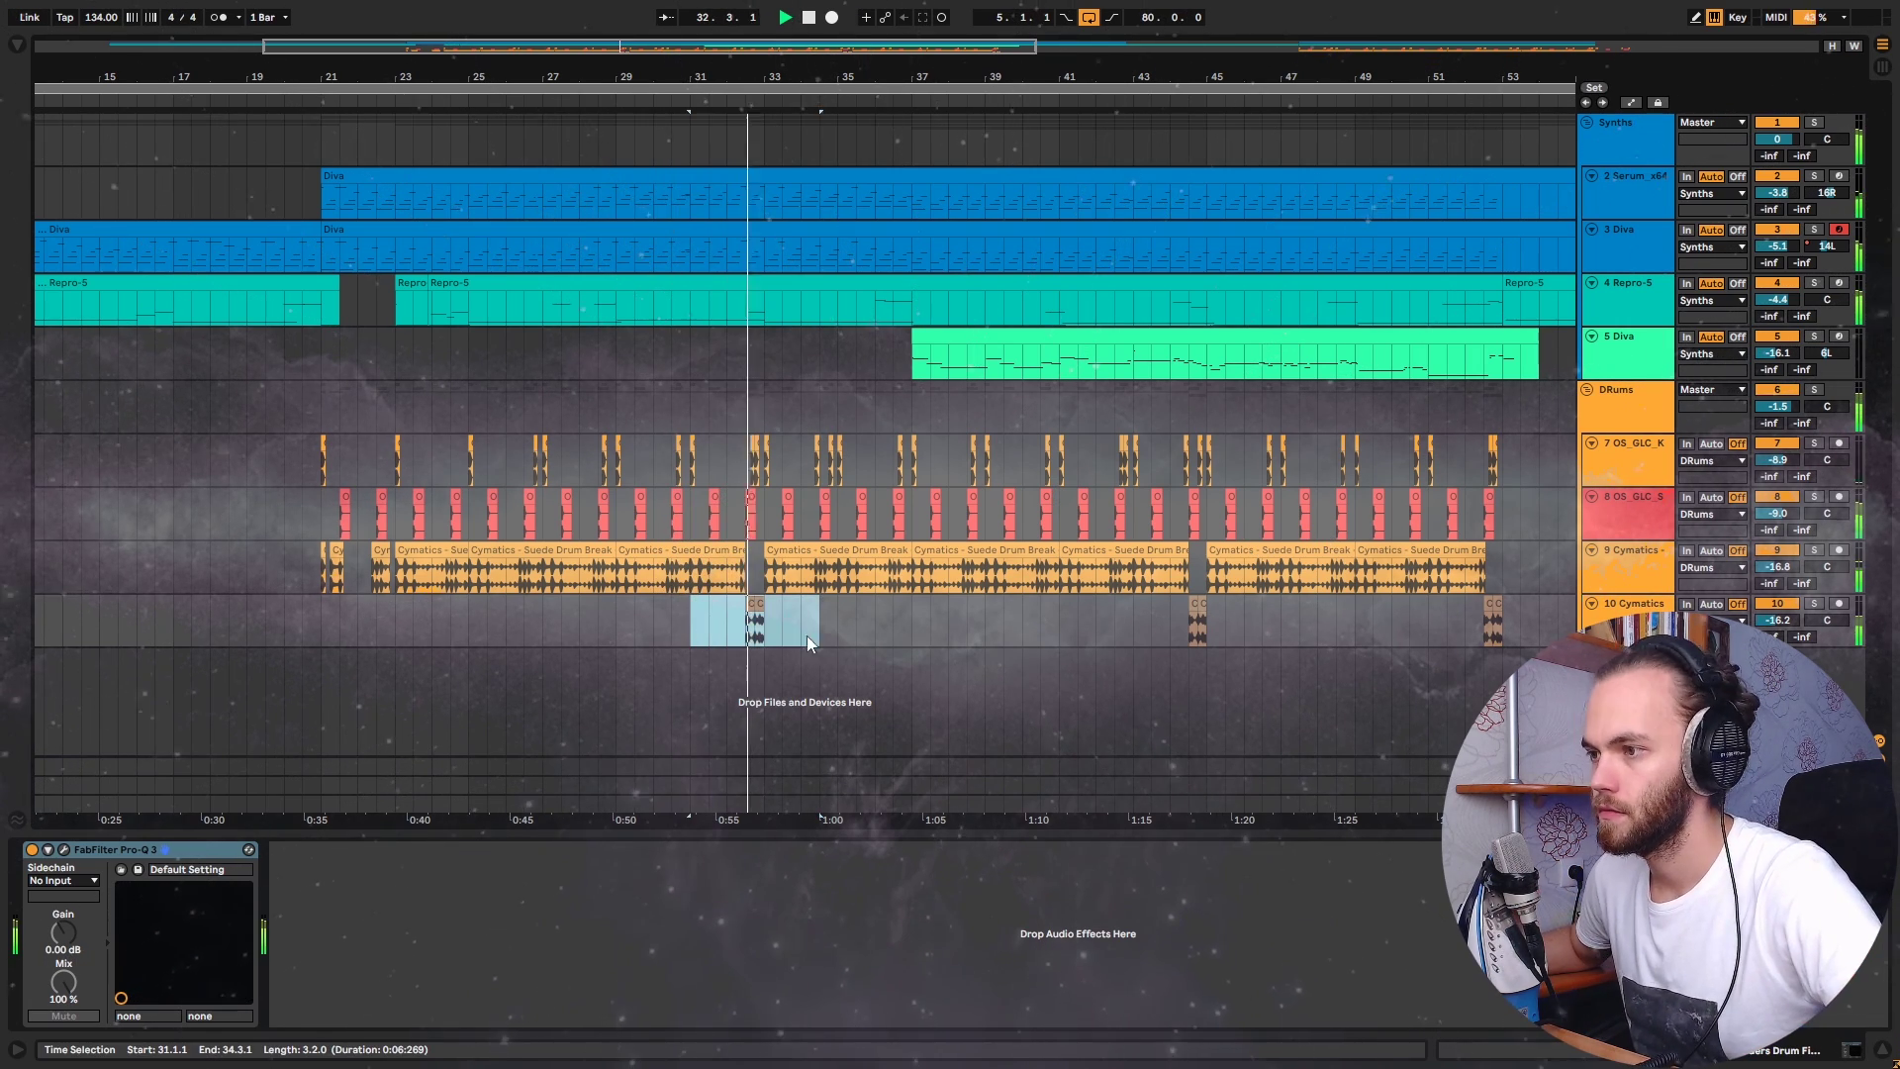
left_click(929, 619)
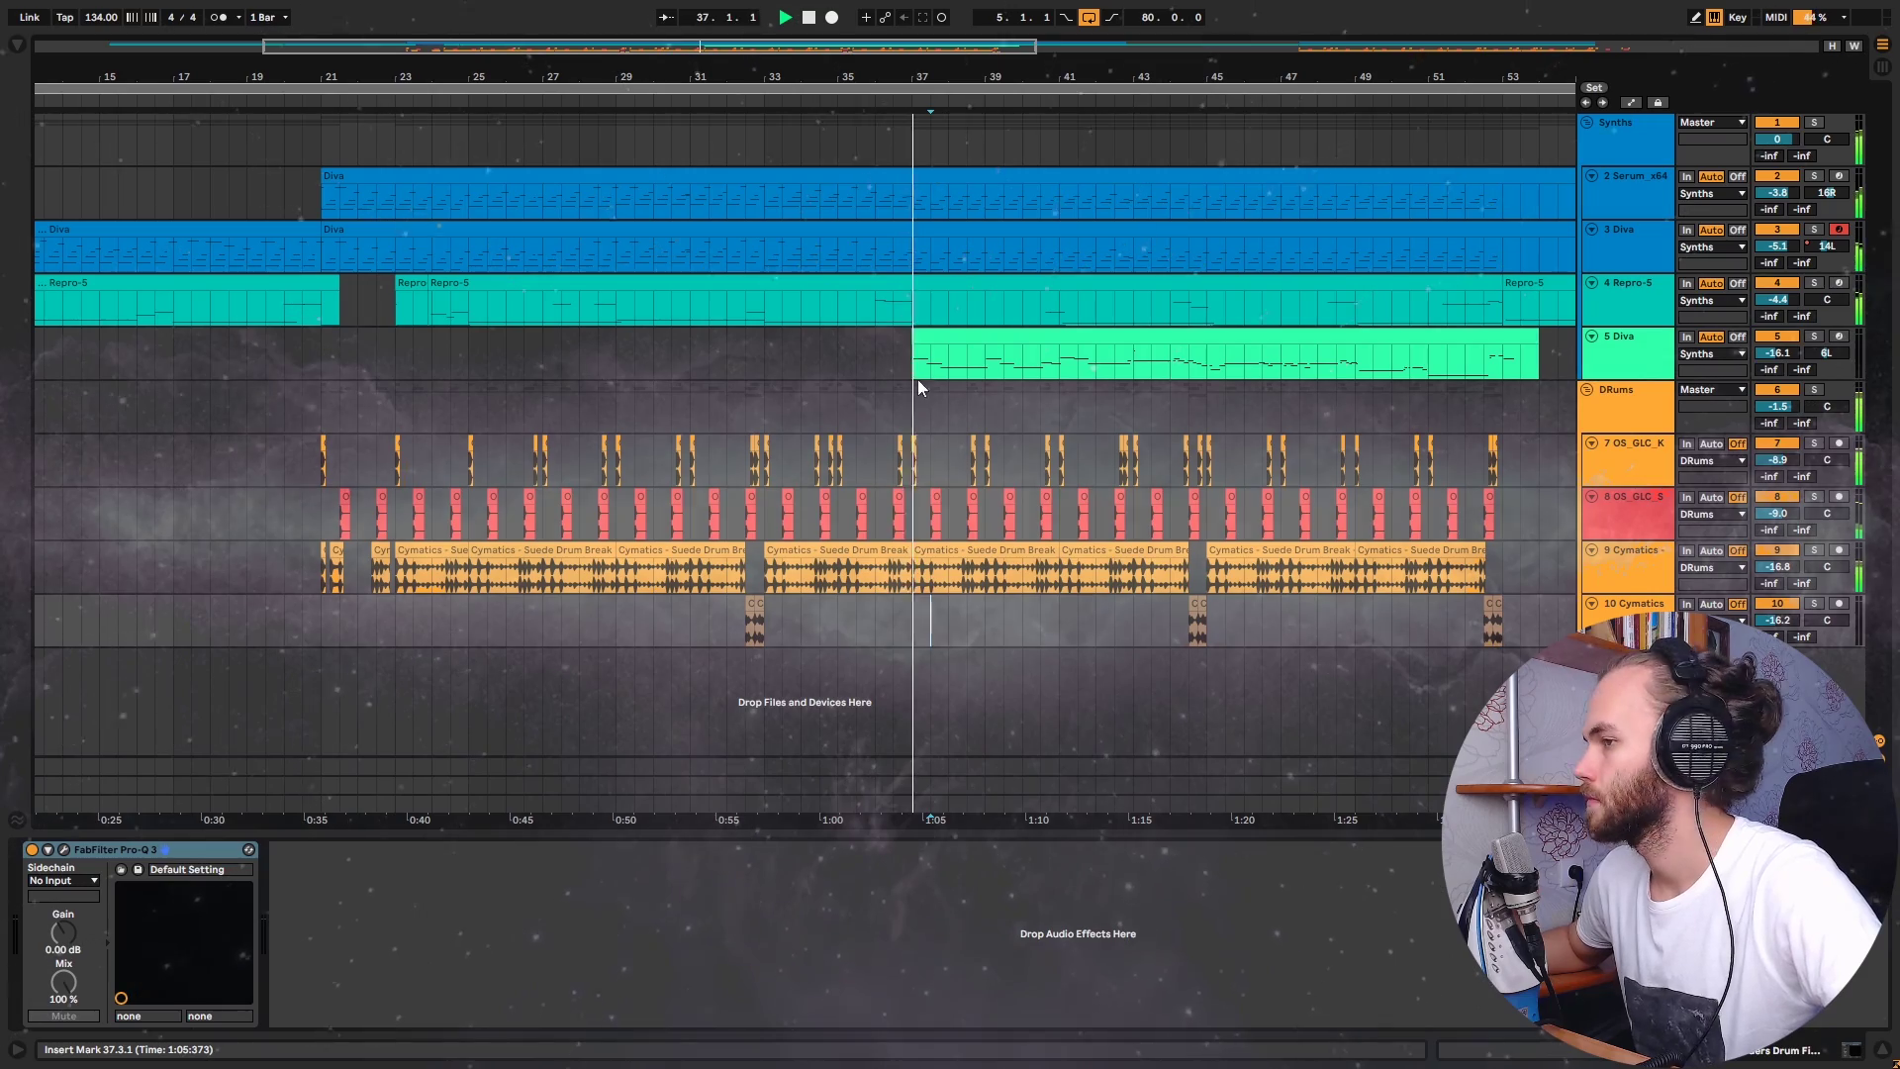
left_click_drag(888, 364, 1244, 368)
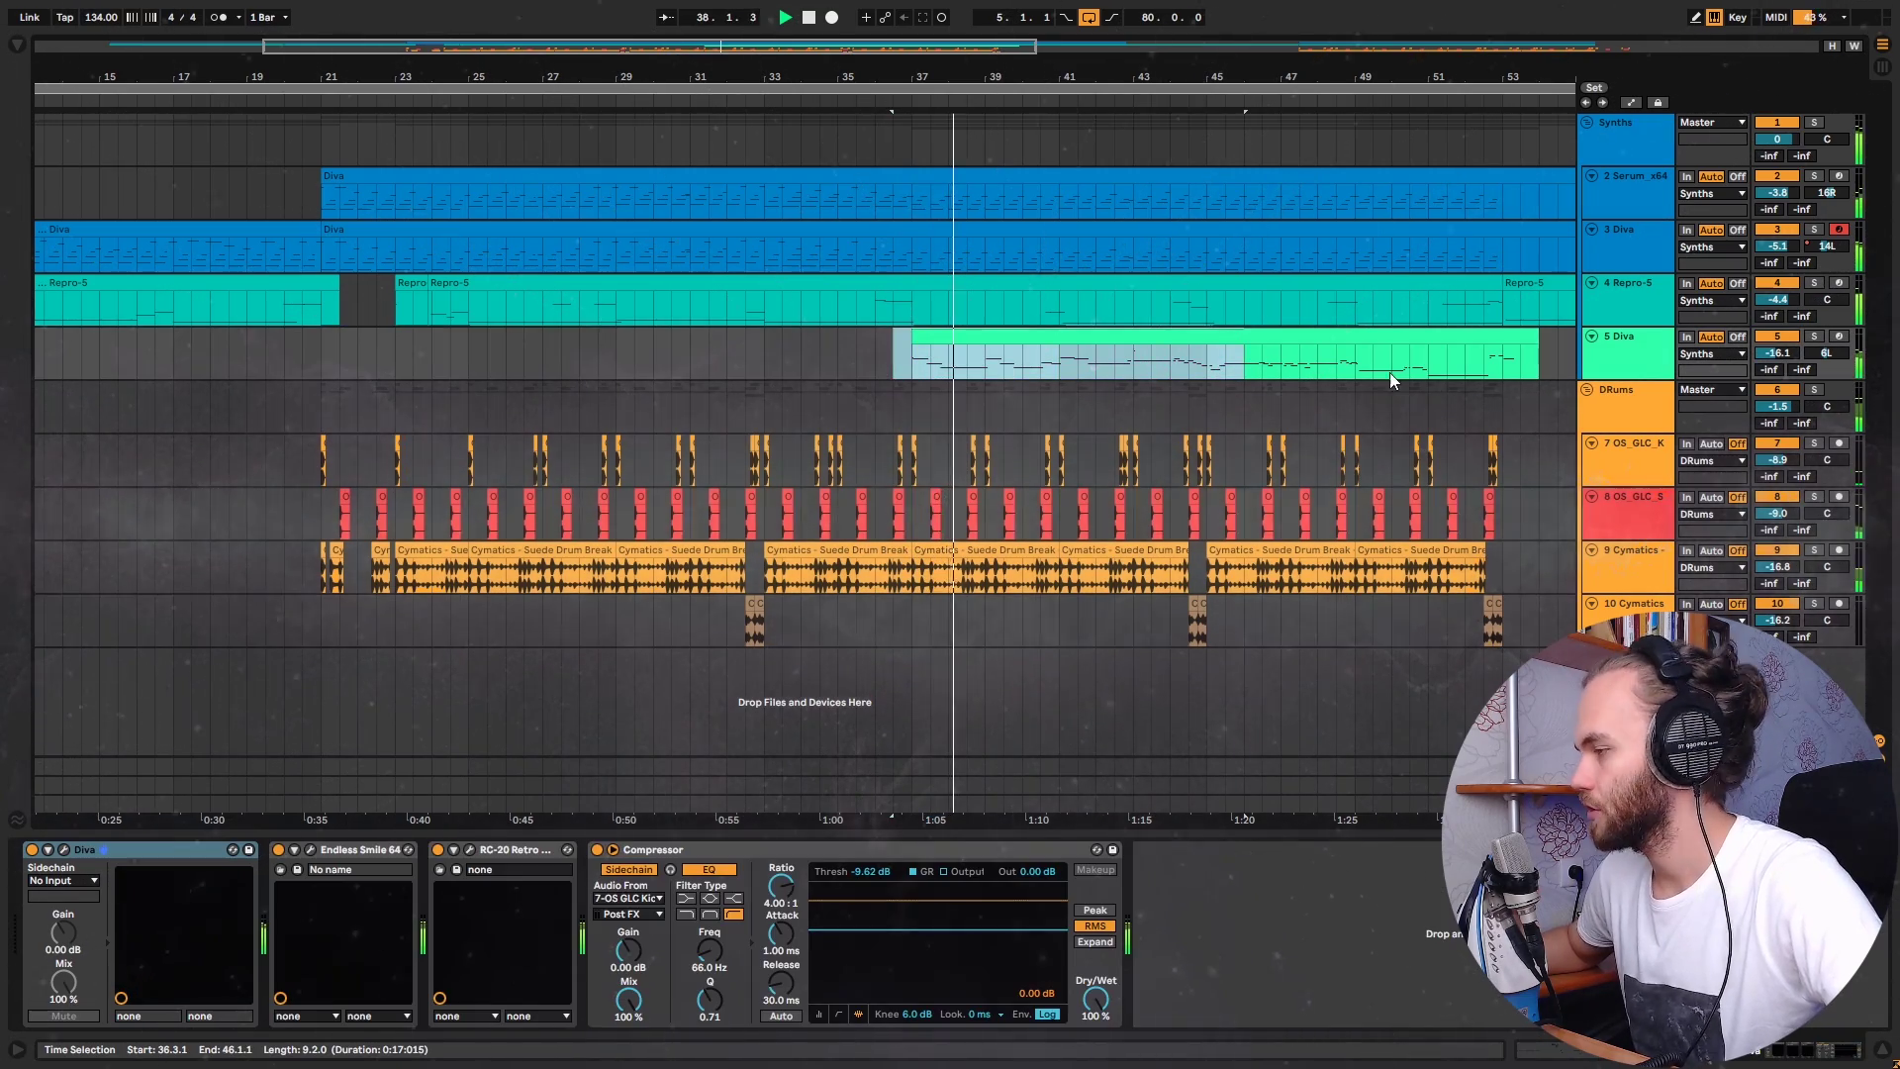
left_click(881, 364)
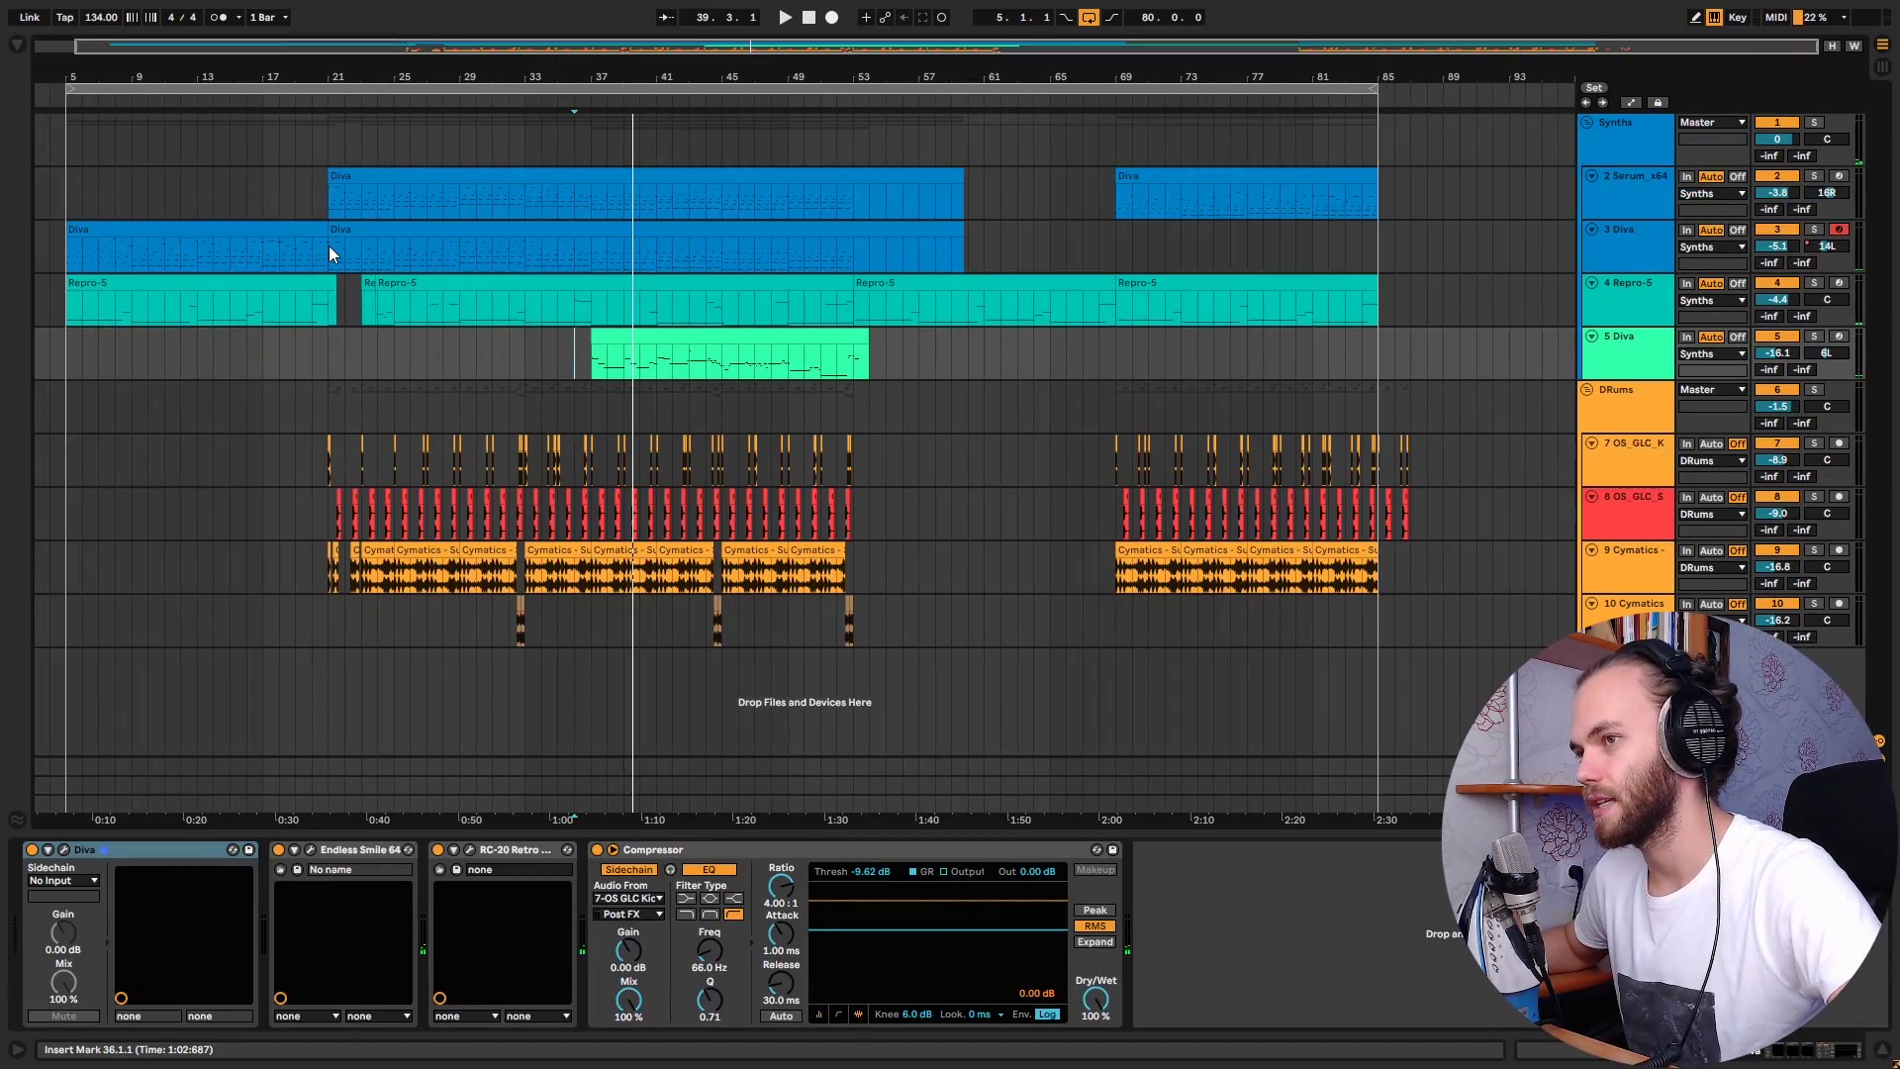
Step: Solo the Diva synth on track 3, play it from bar 21 and open the clip starting there
left_click(329, 246)
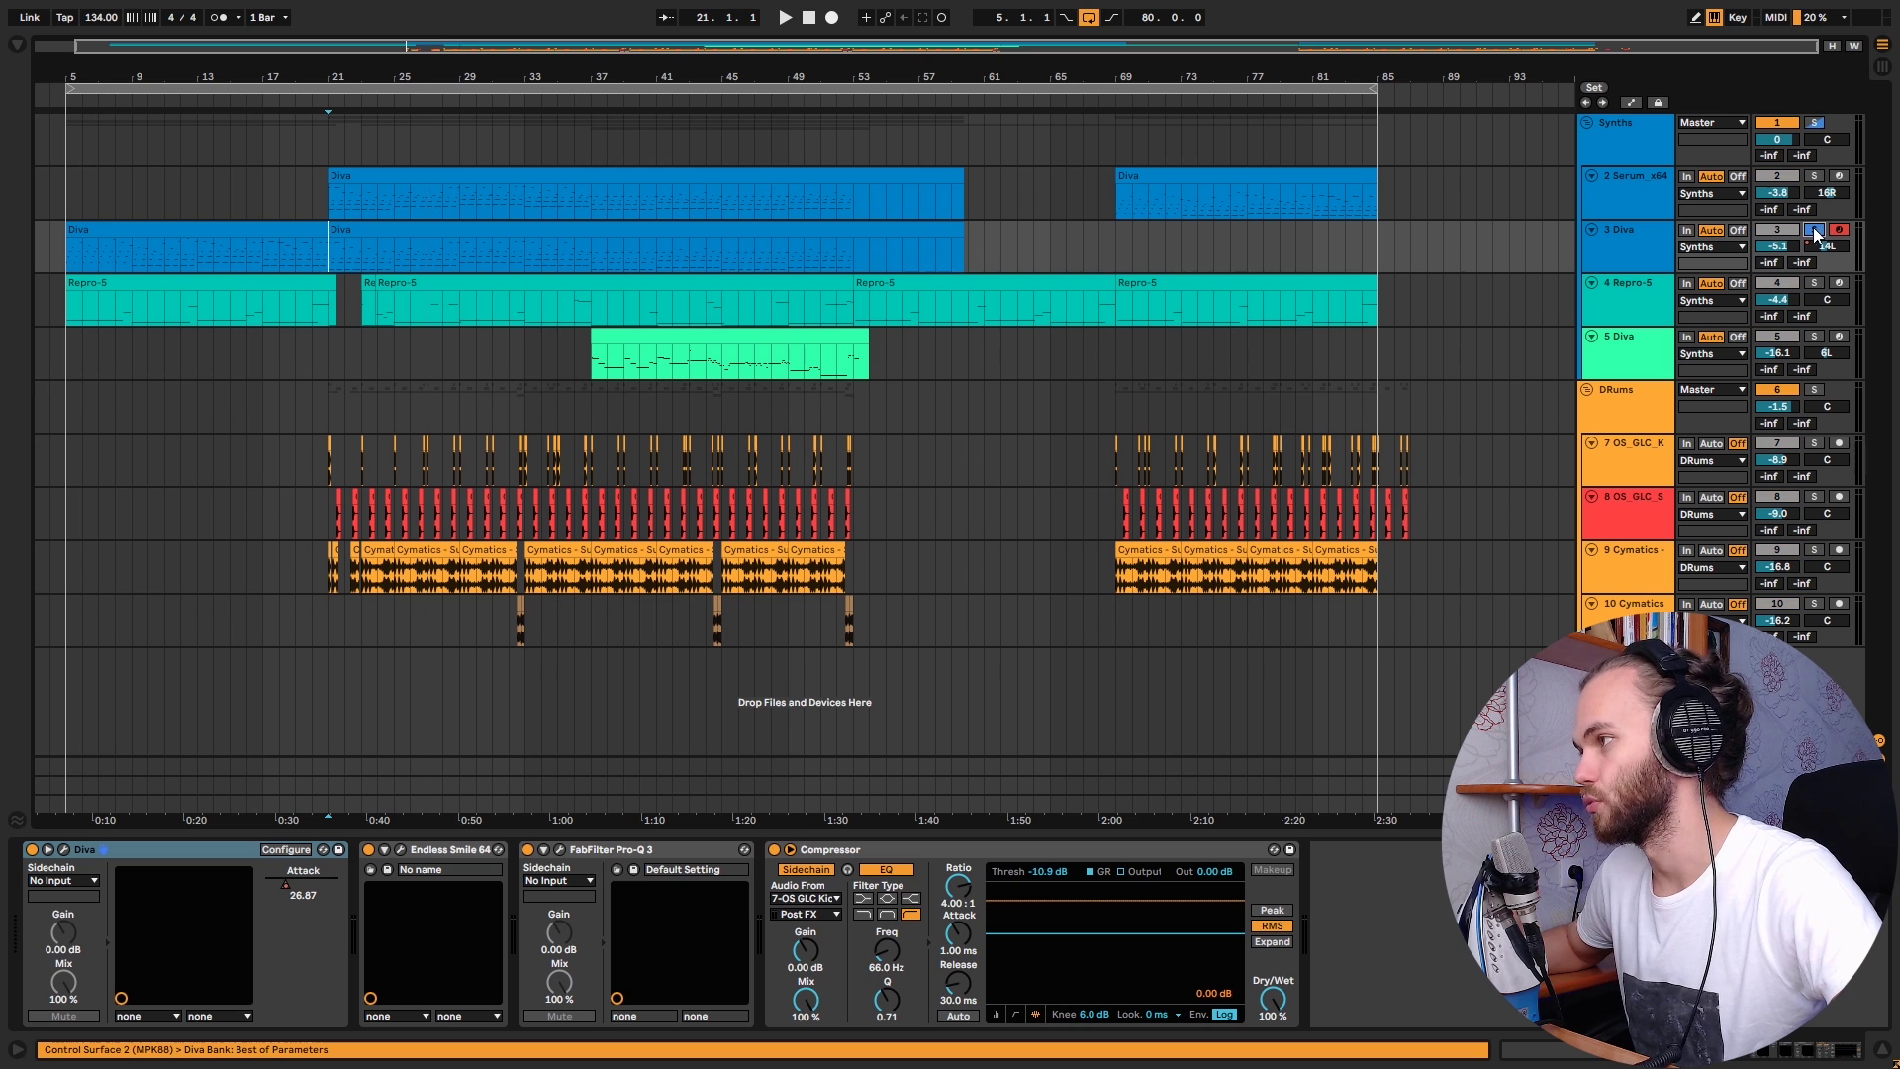
key("space")
left_click(517, 222)
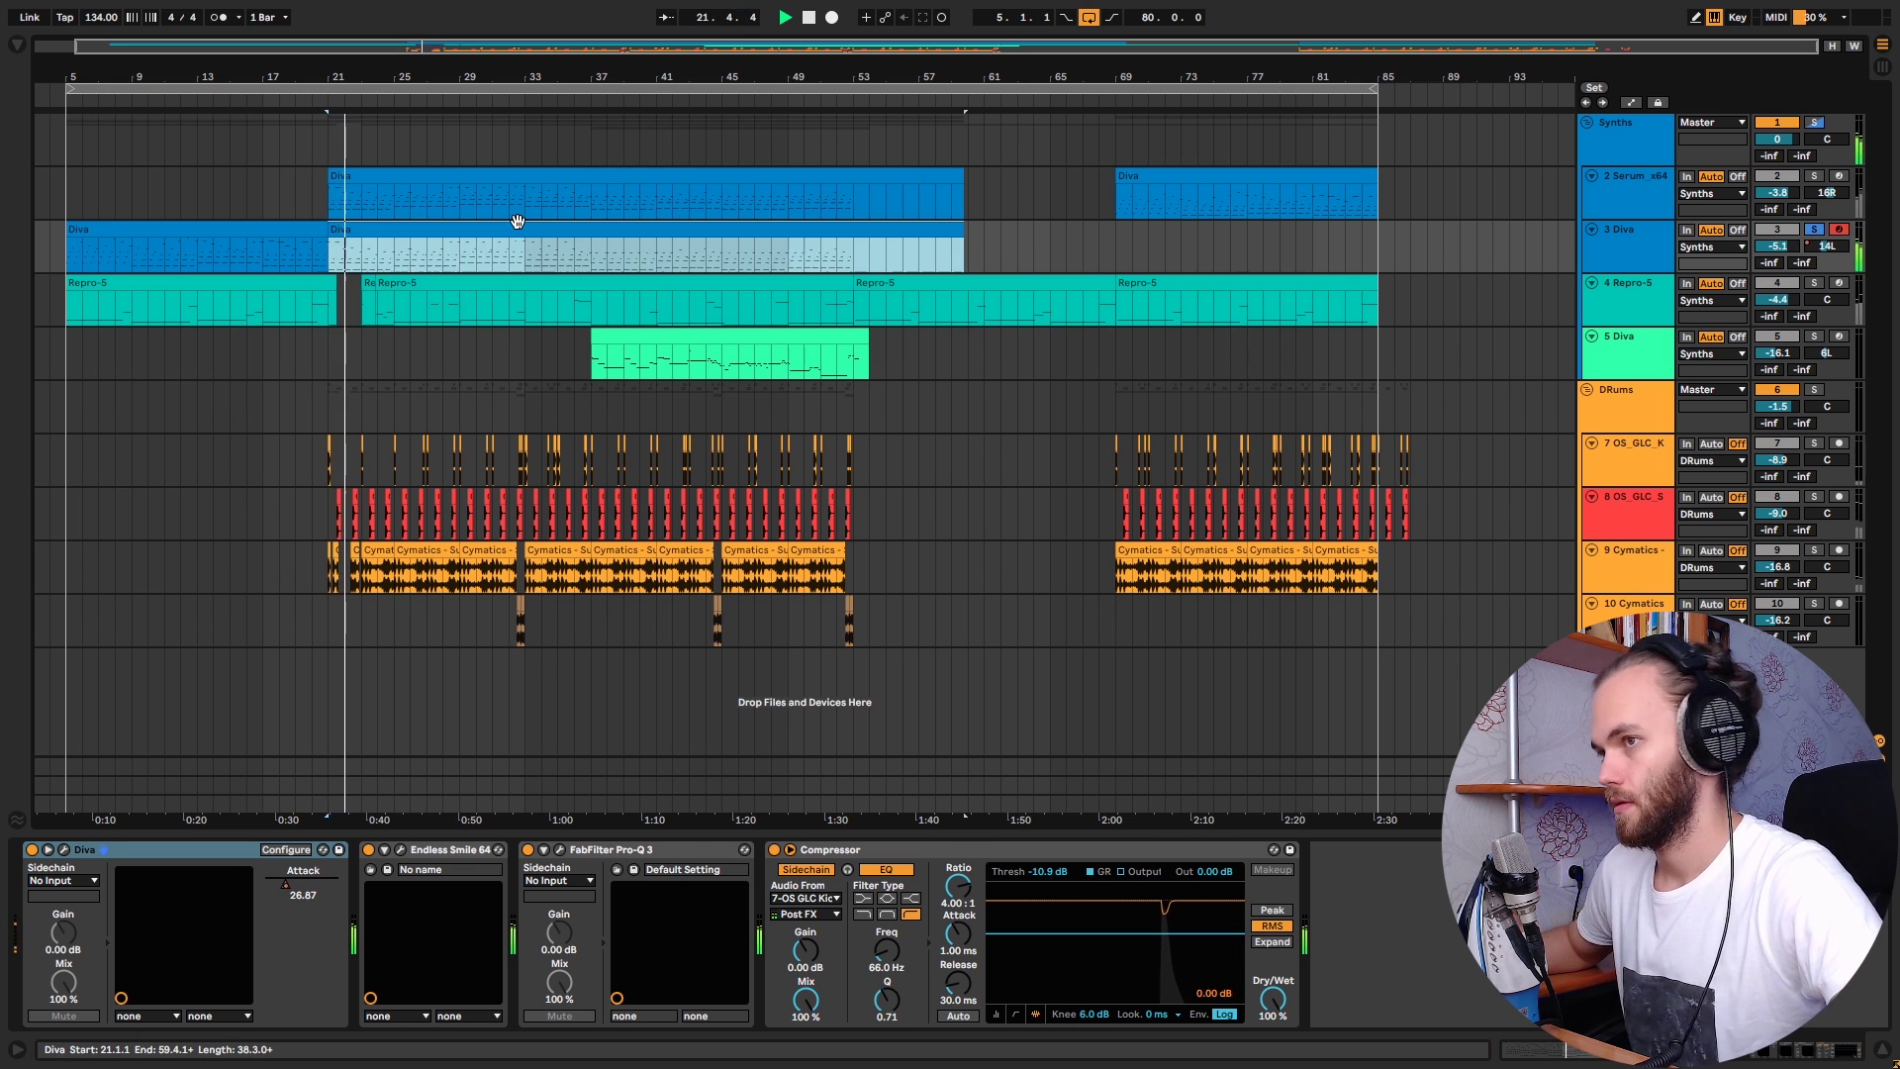
double_click(517, 221)
key("space")
Step: Play the soloed track from bar 5 and open its first Diva clip in an enlarged note editor
left_click(67, 263)
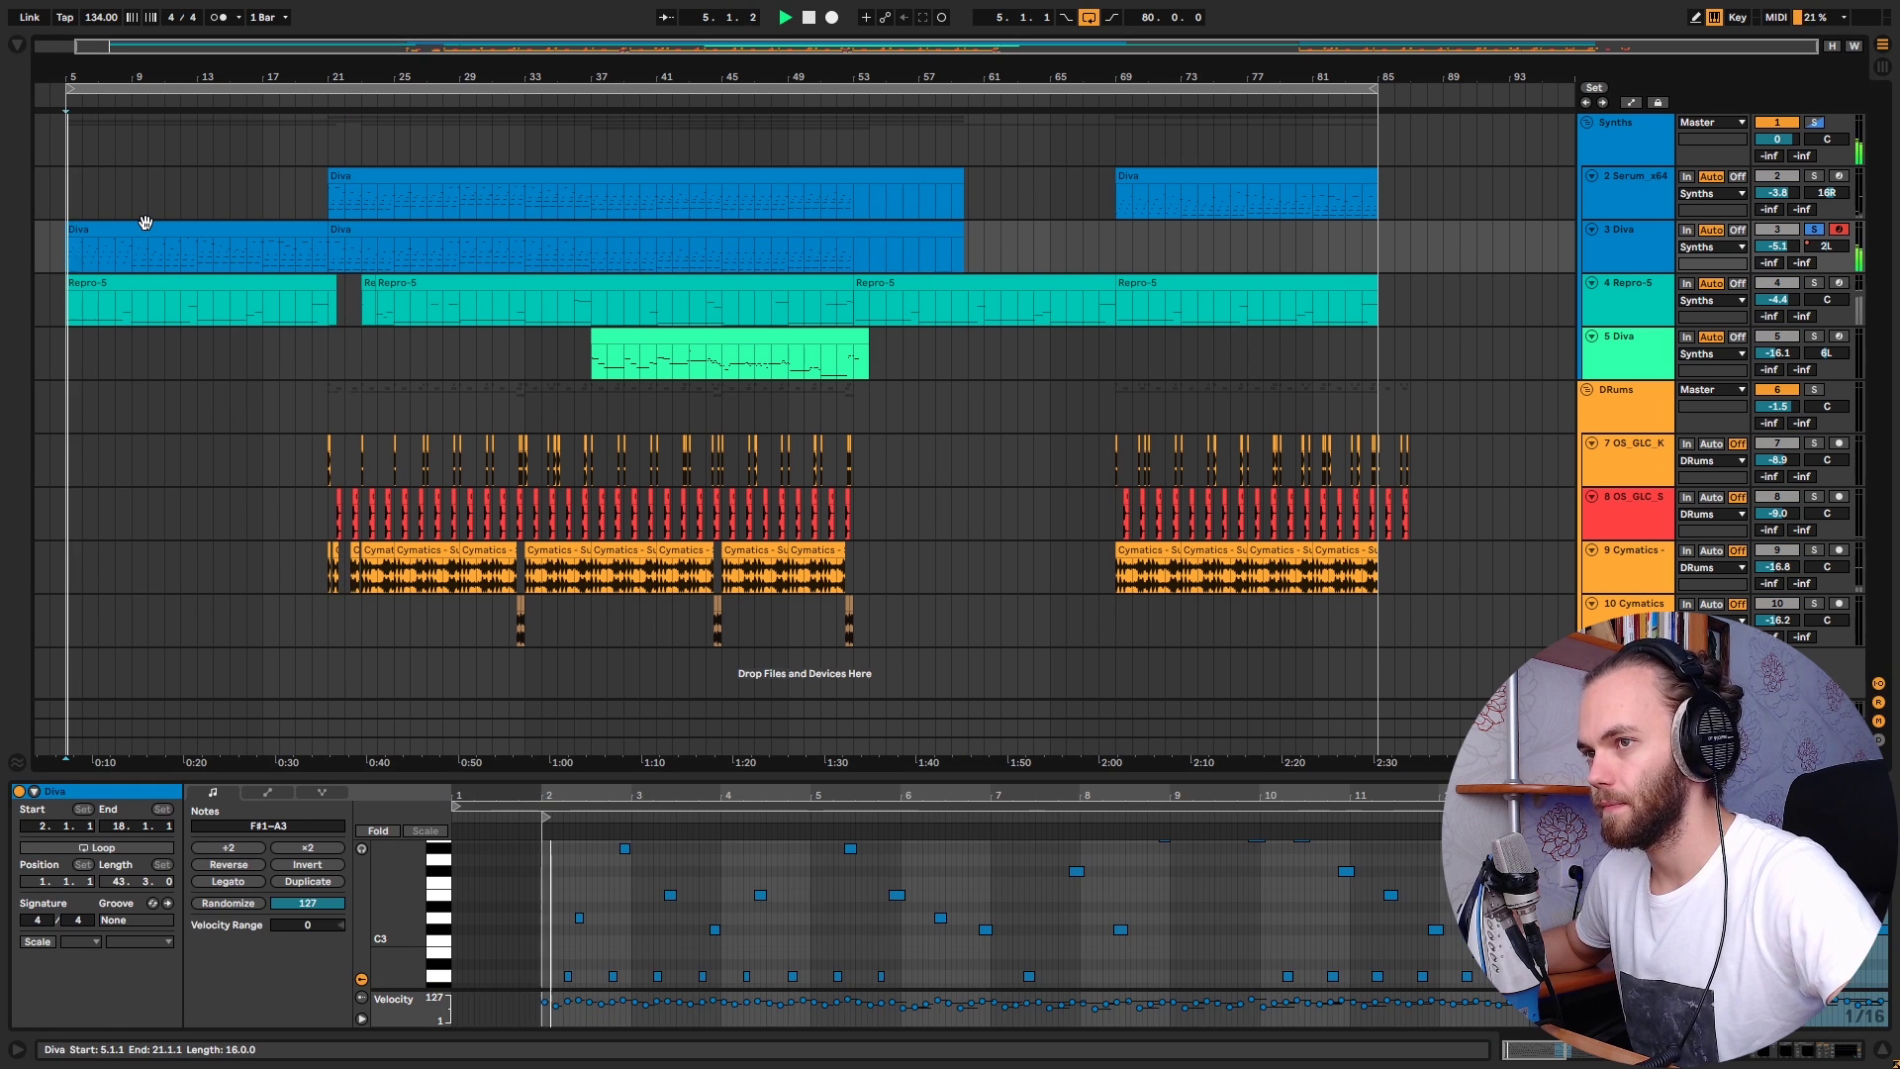
left_click(145, 222)
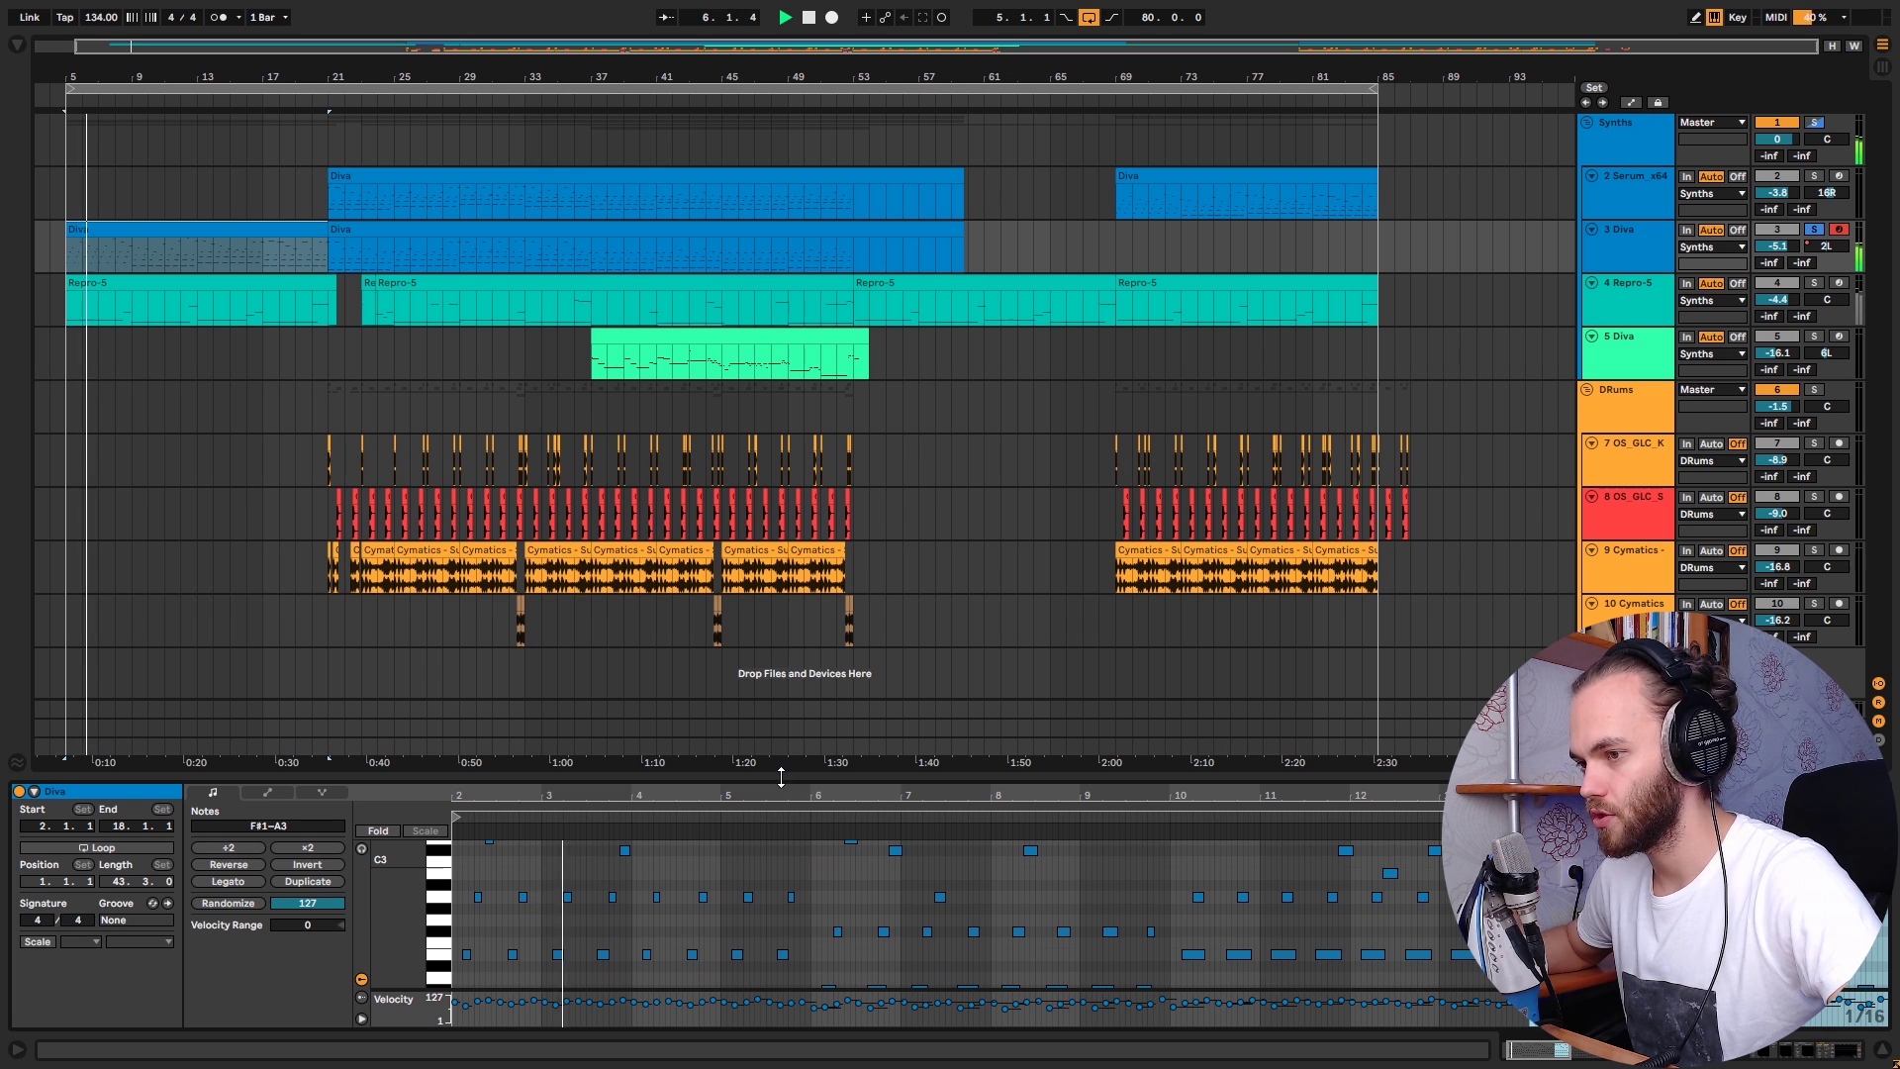
left_click_drag(781, 777, 781, 342)
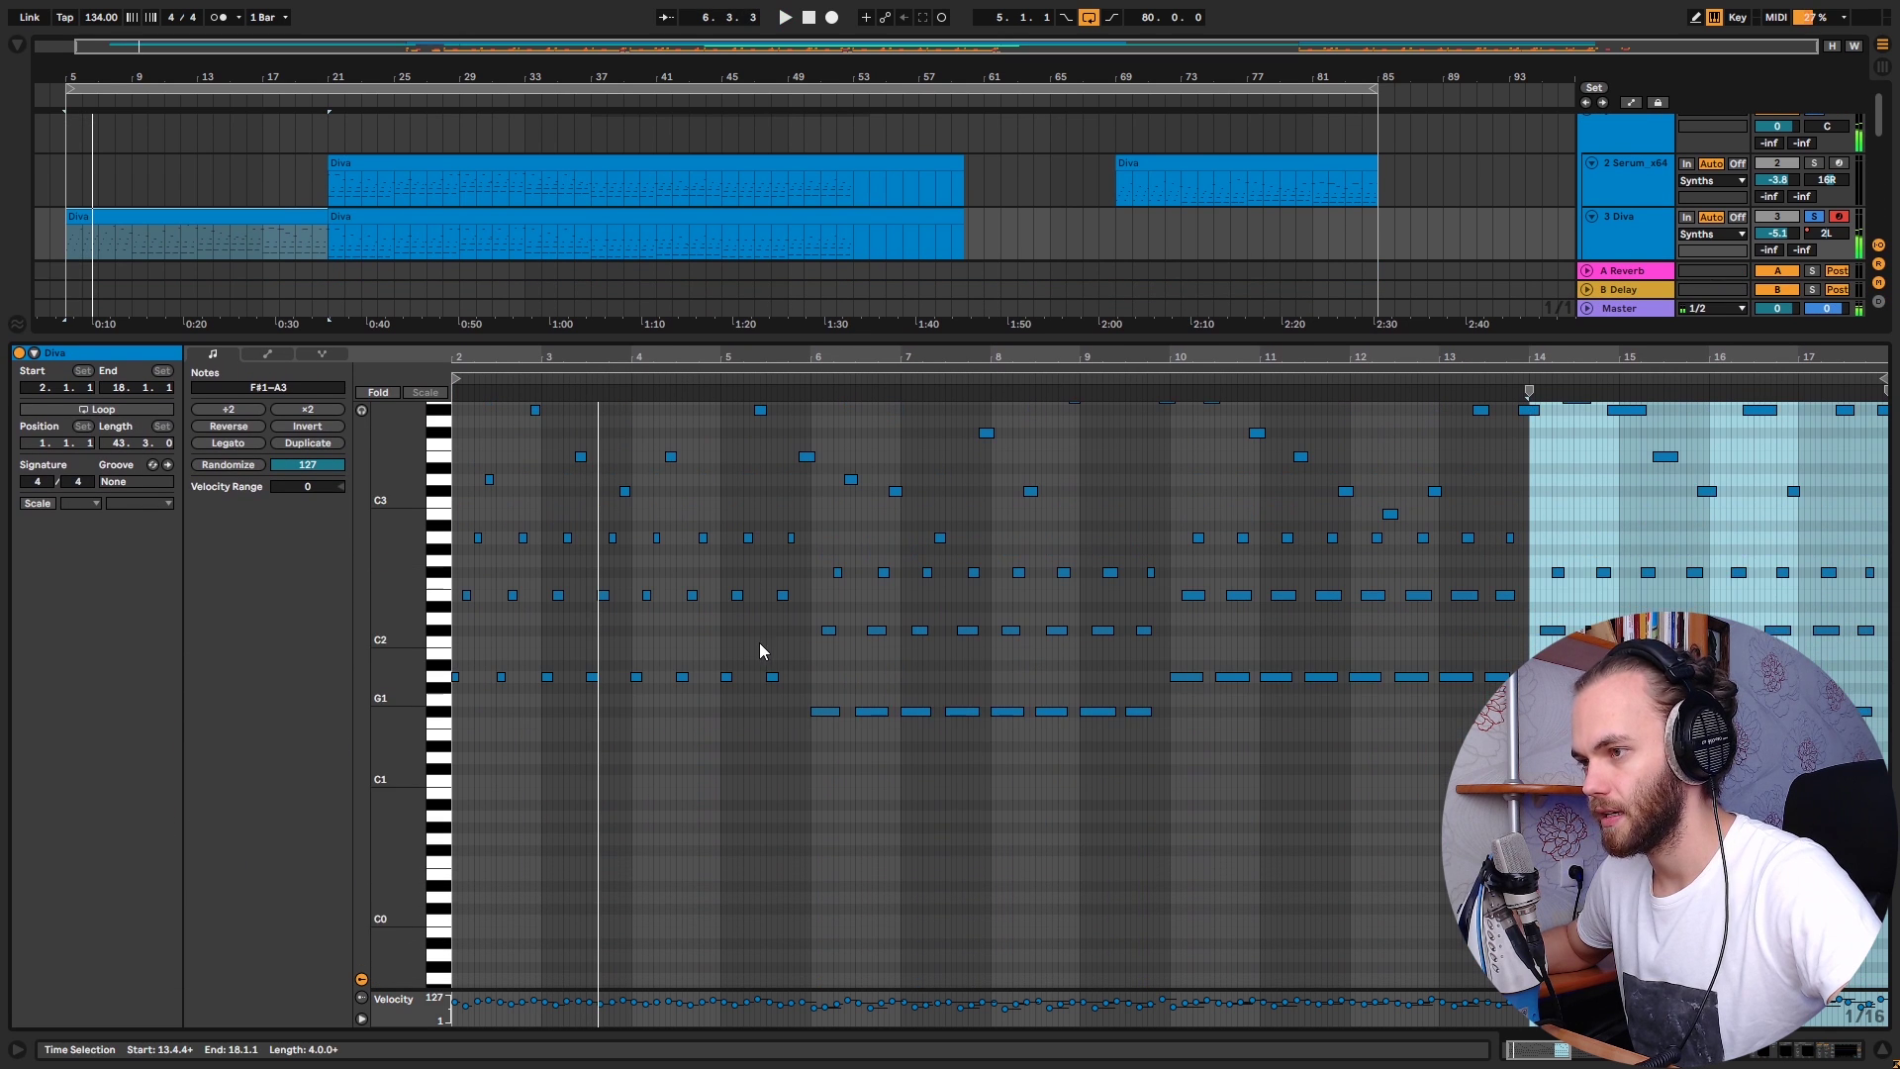
Step: Turn on scale highlighting for the first Diva clip and set the scale to A Major
left_click(37, 504)
left_click(79, 503)
left_click(85, 633)
left_click(135, 503)
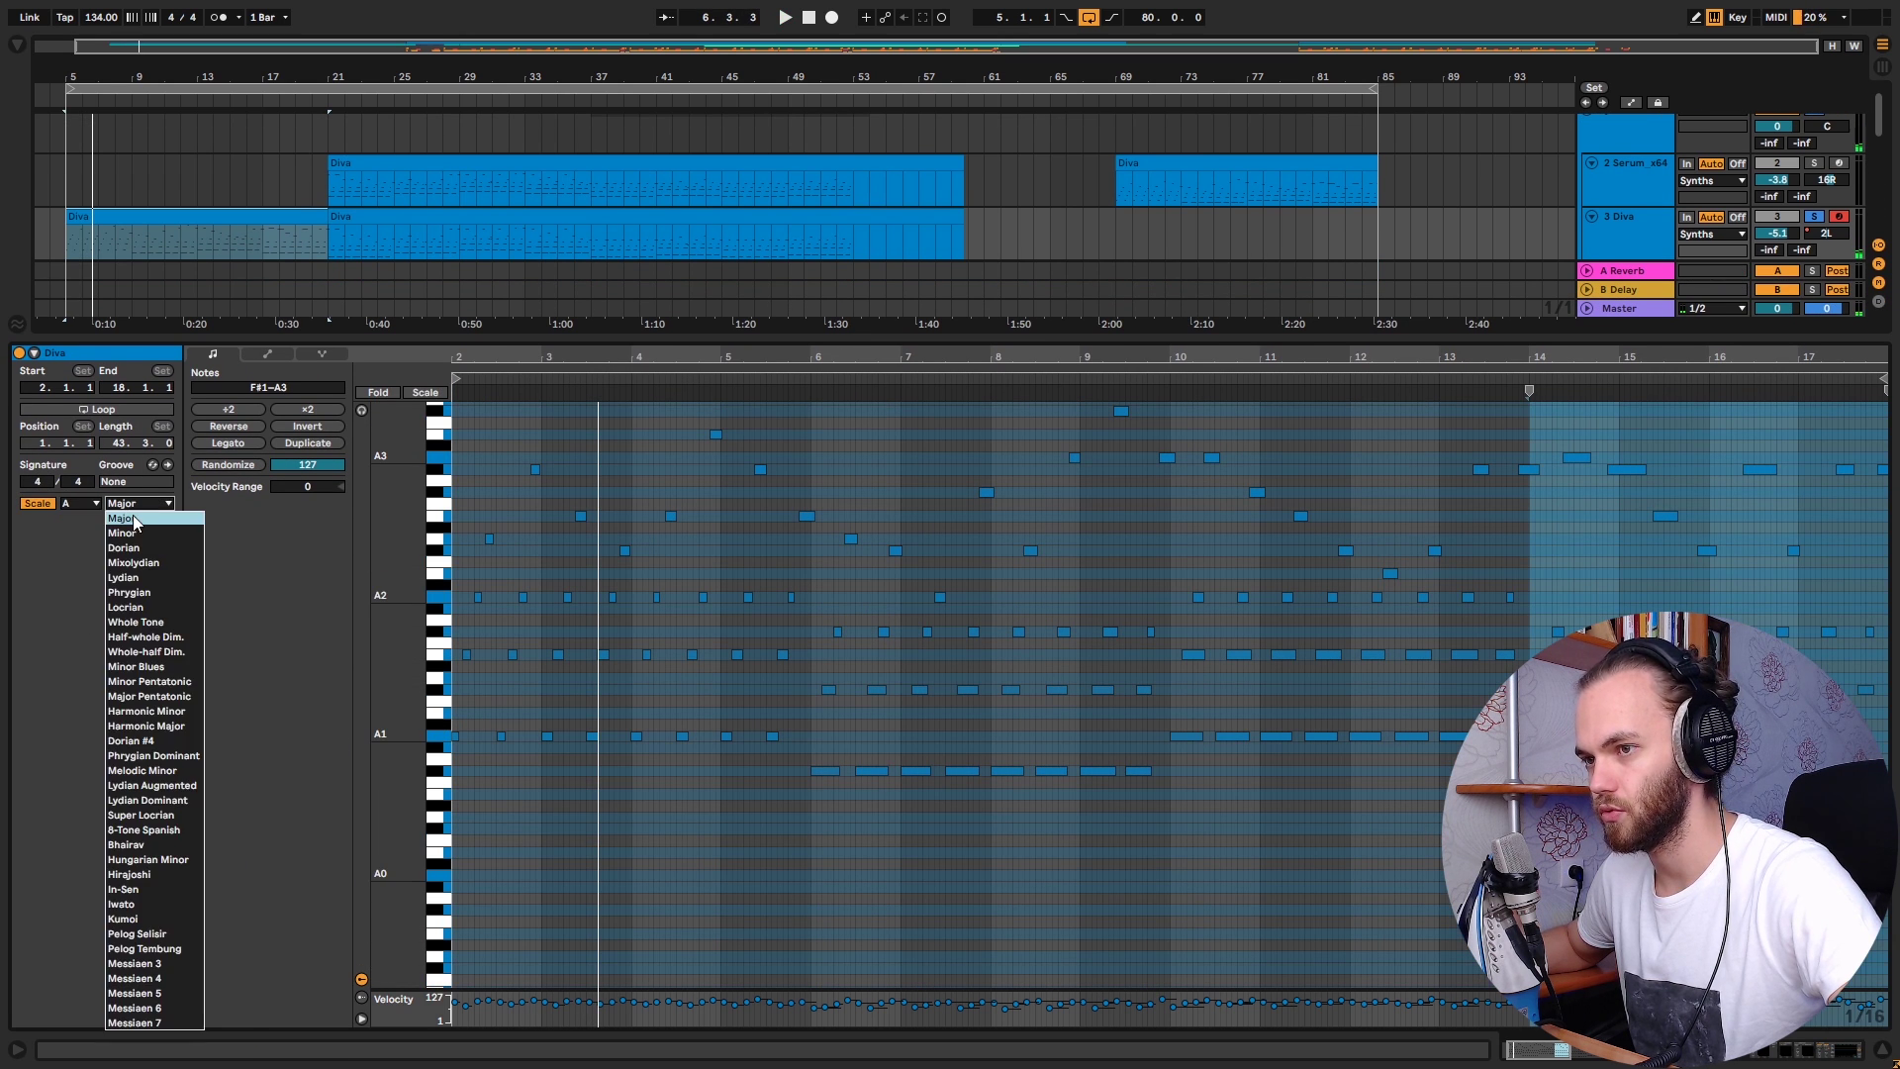
left_click(134, 520)
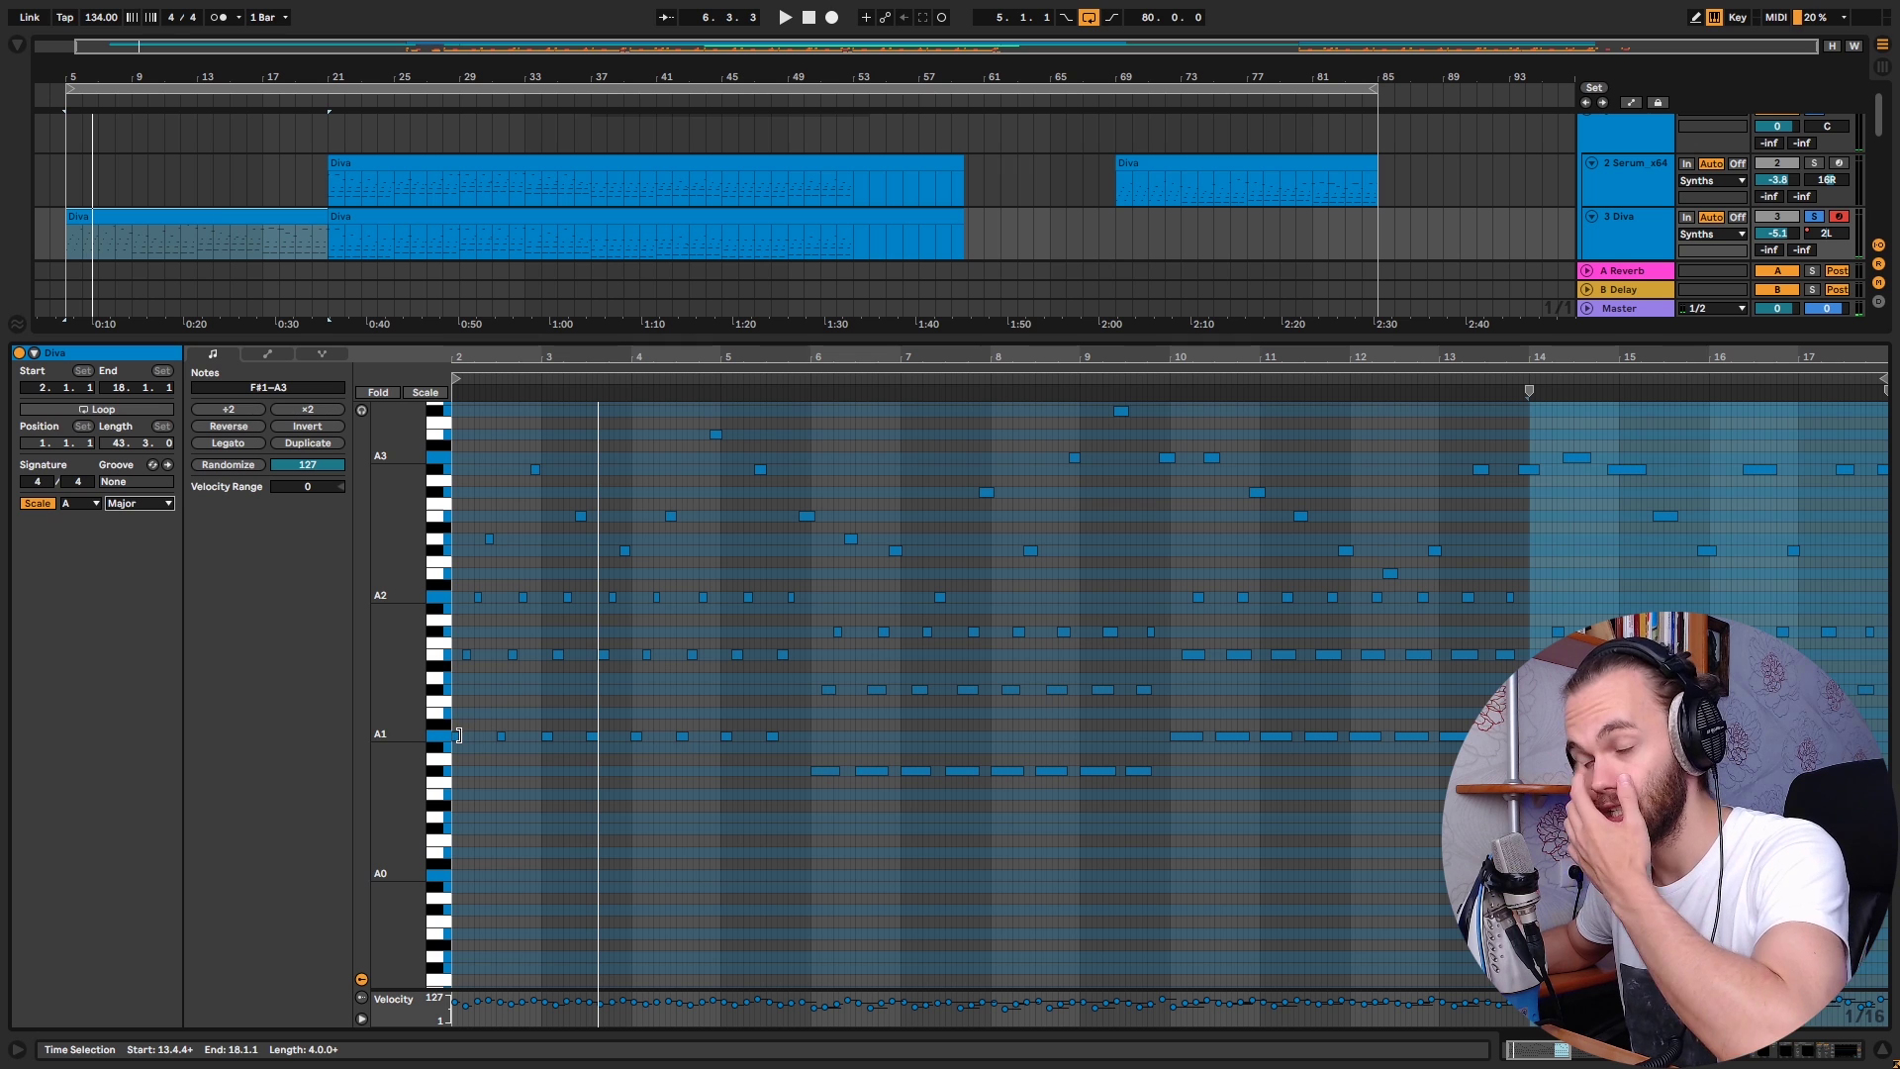
Step: Examine the low A1–A2 pattern and the higher melody notes in the clip's first four bars
left_click_drag(803, 740, 455, 589)
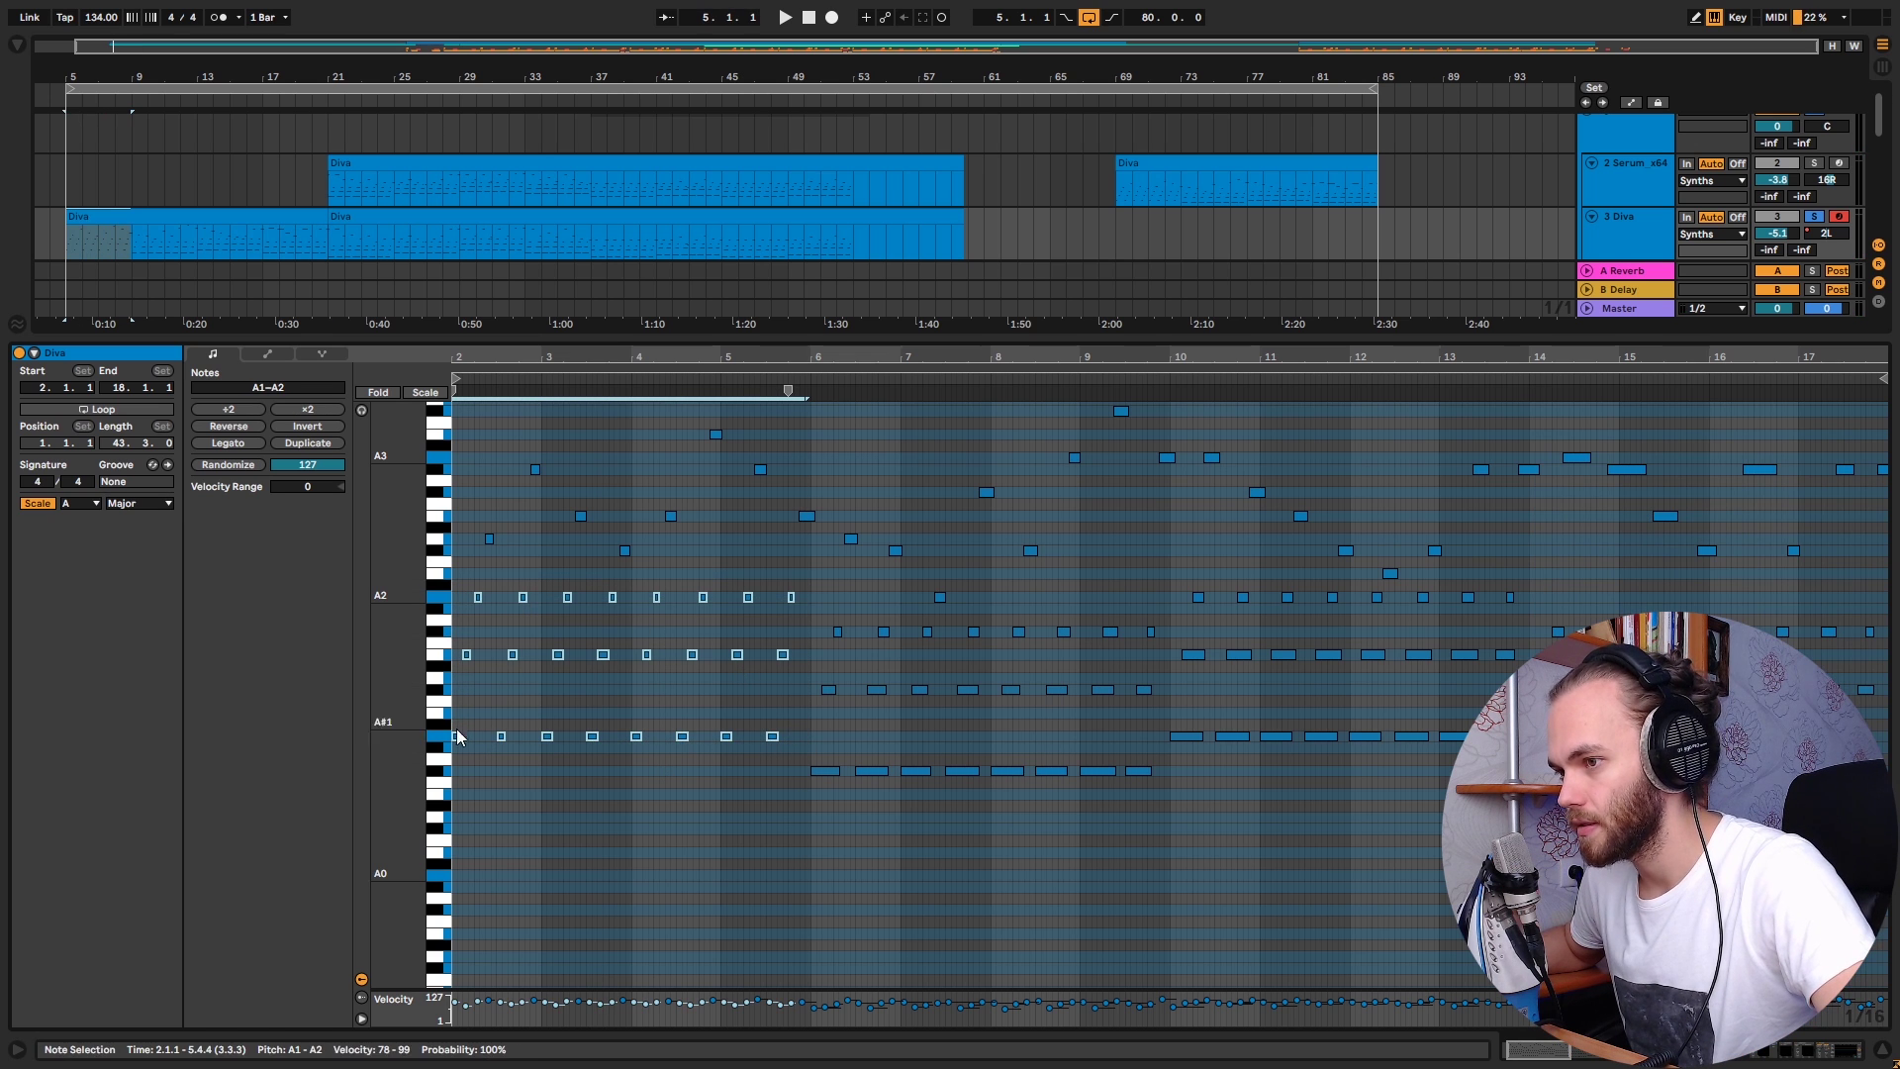
key("space")
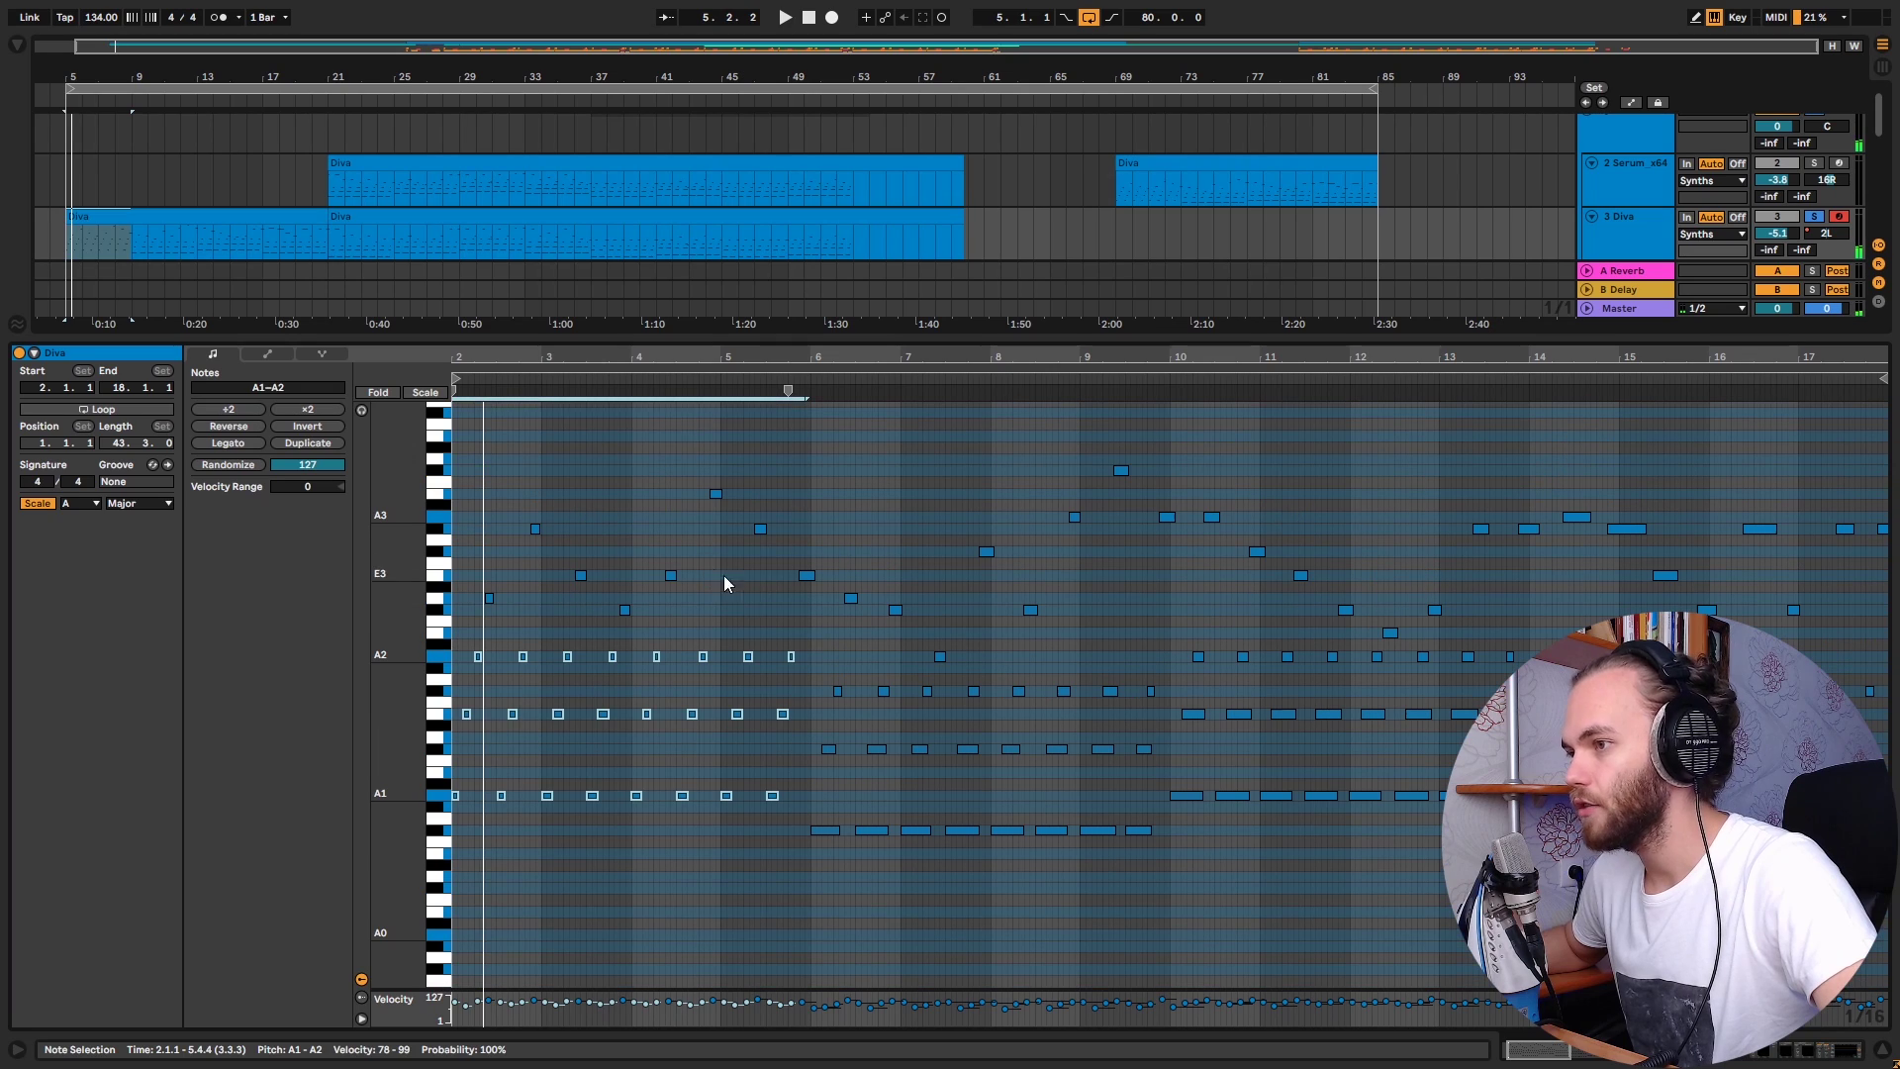
left_click_drag(760, 613, 450, 416)
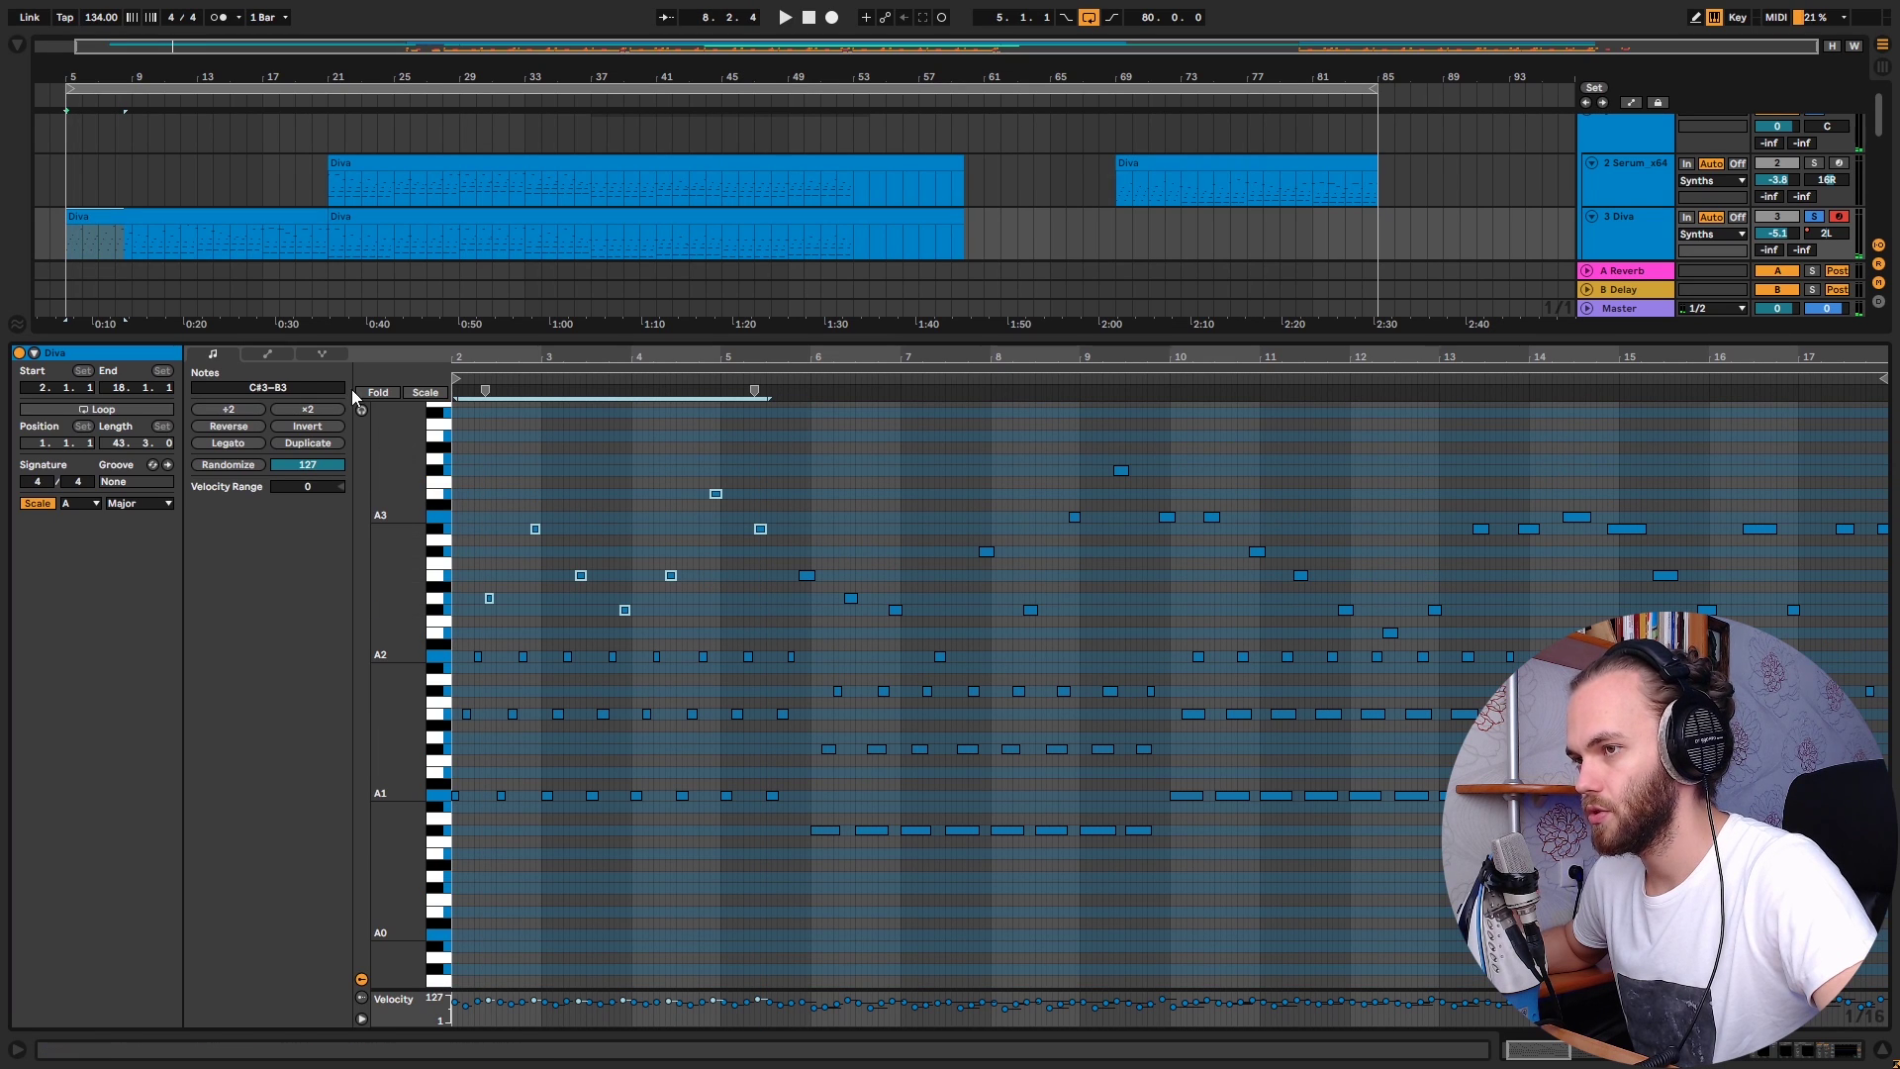
Step: Delete the low A1–A2 notes in the first four bars to audition the melody alone, and undo the deletion
mouse_move(799, 630)
left_mouse_down()
mouse_move(643, 776)
mouse_move(450, 813)
left_mouse_up()
key("Delete")
key("space")
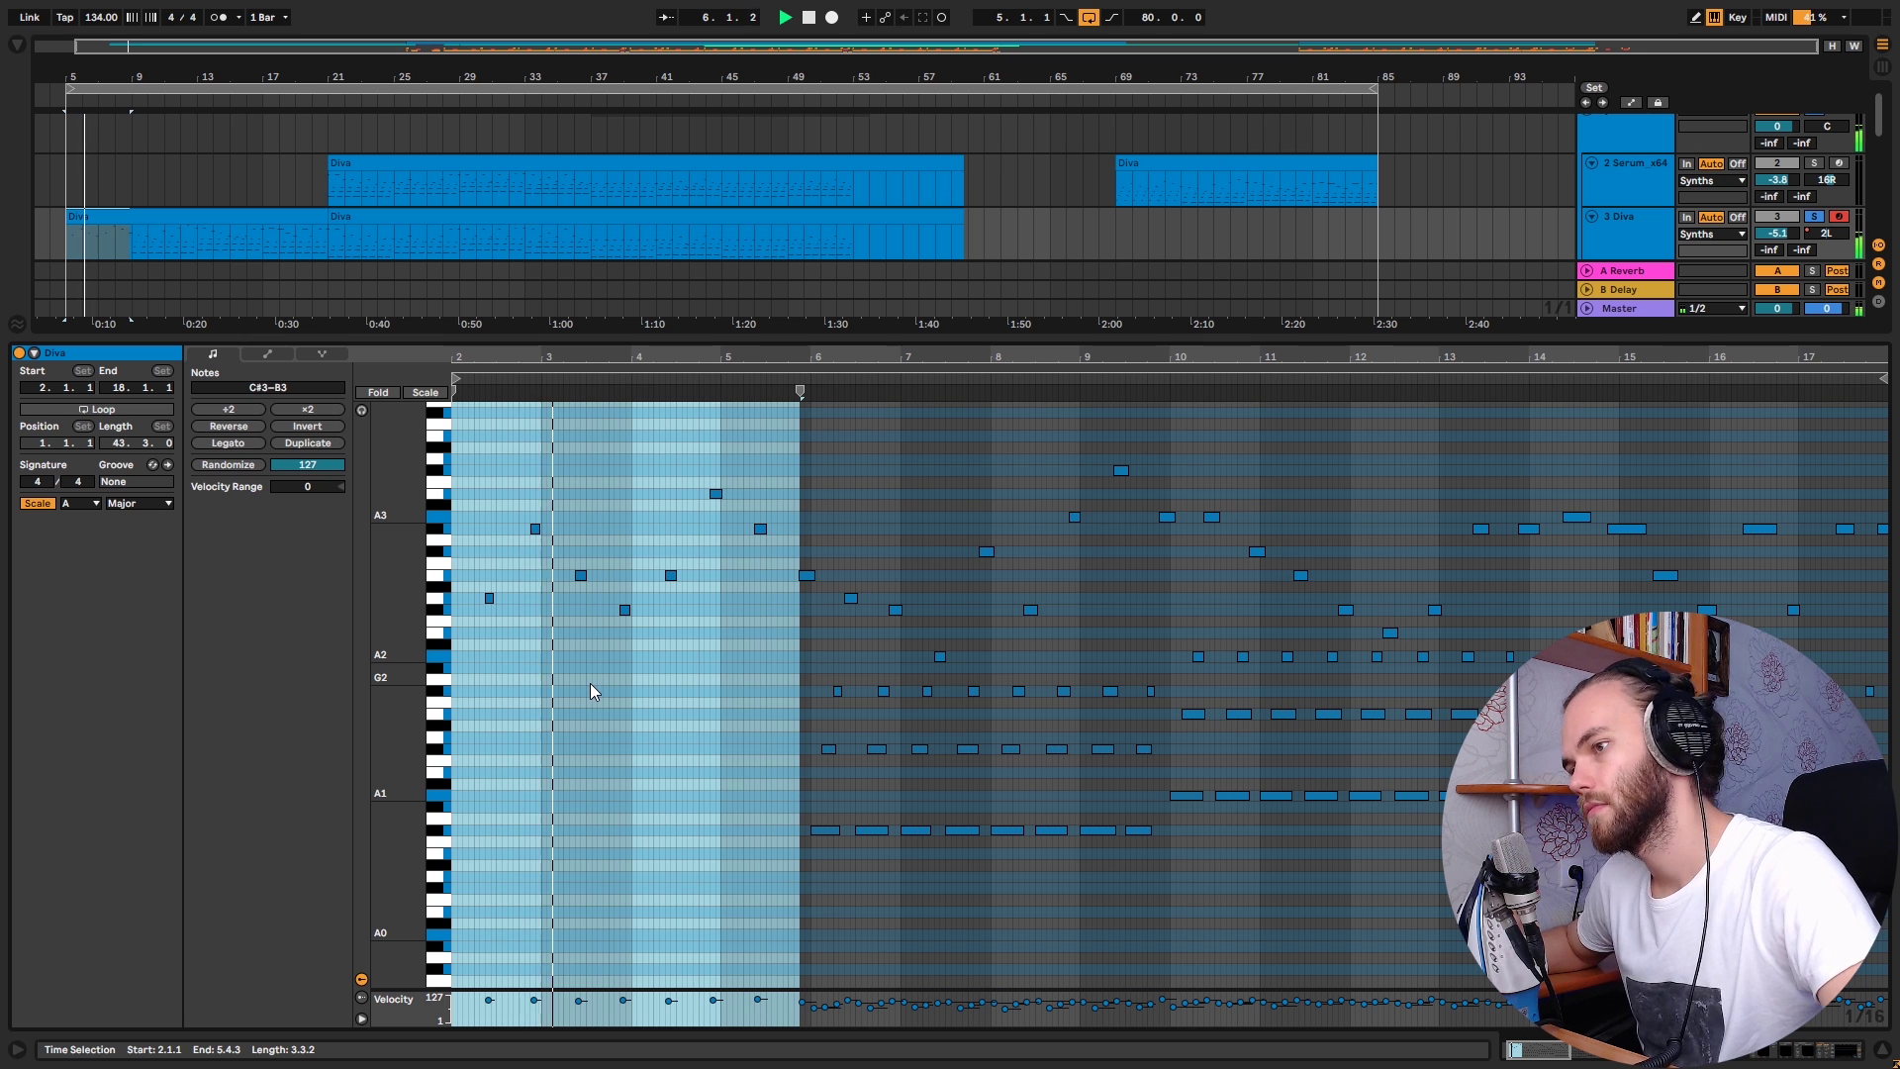
key("ctrl+z")
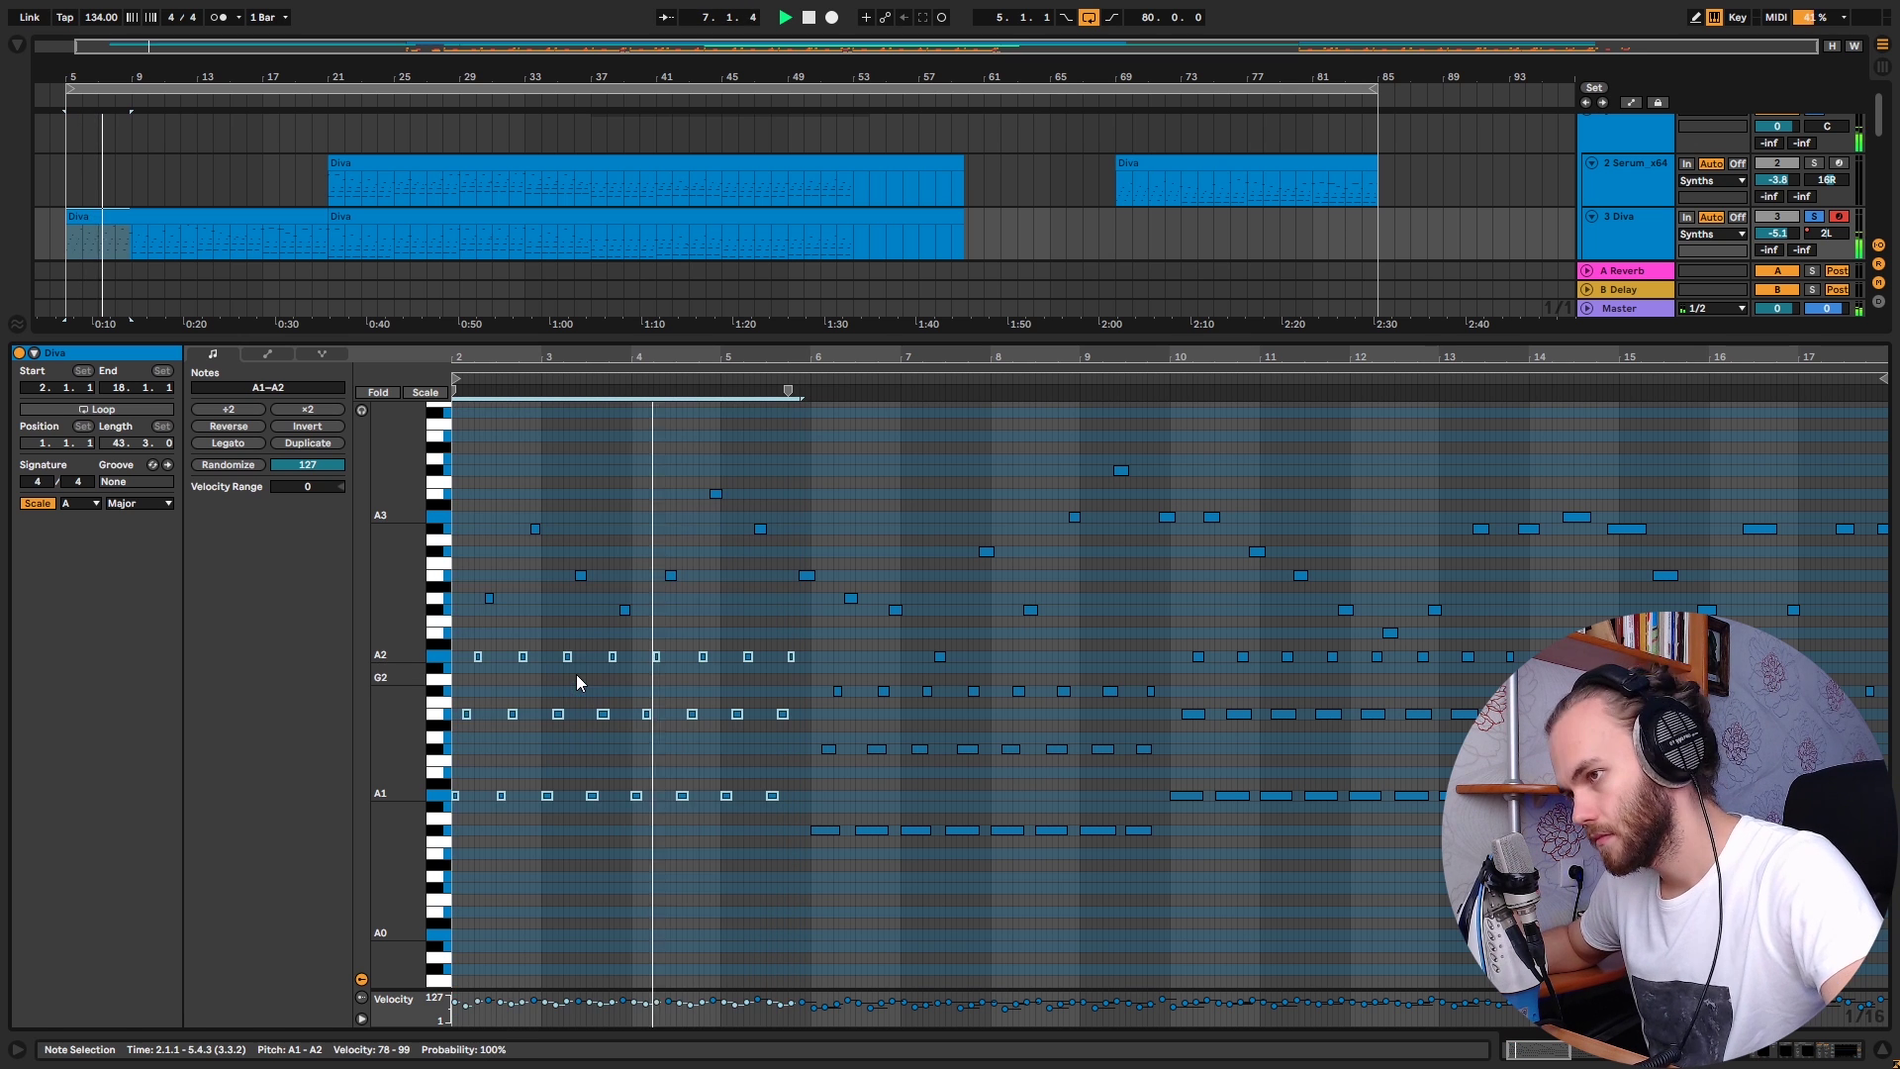
Step: Listen on and examine the second chord's F#1–F#2 notes in the Diva clip, stopping playback at the end
left_click(728, 597)
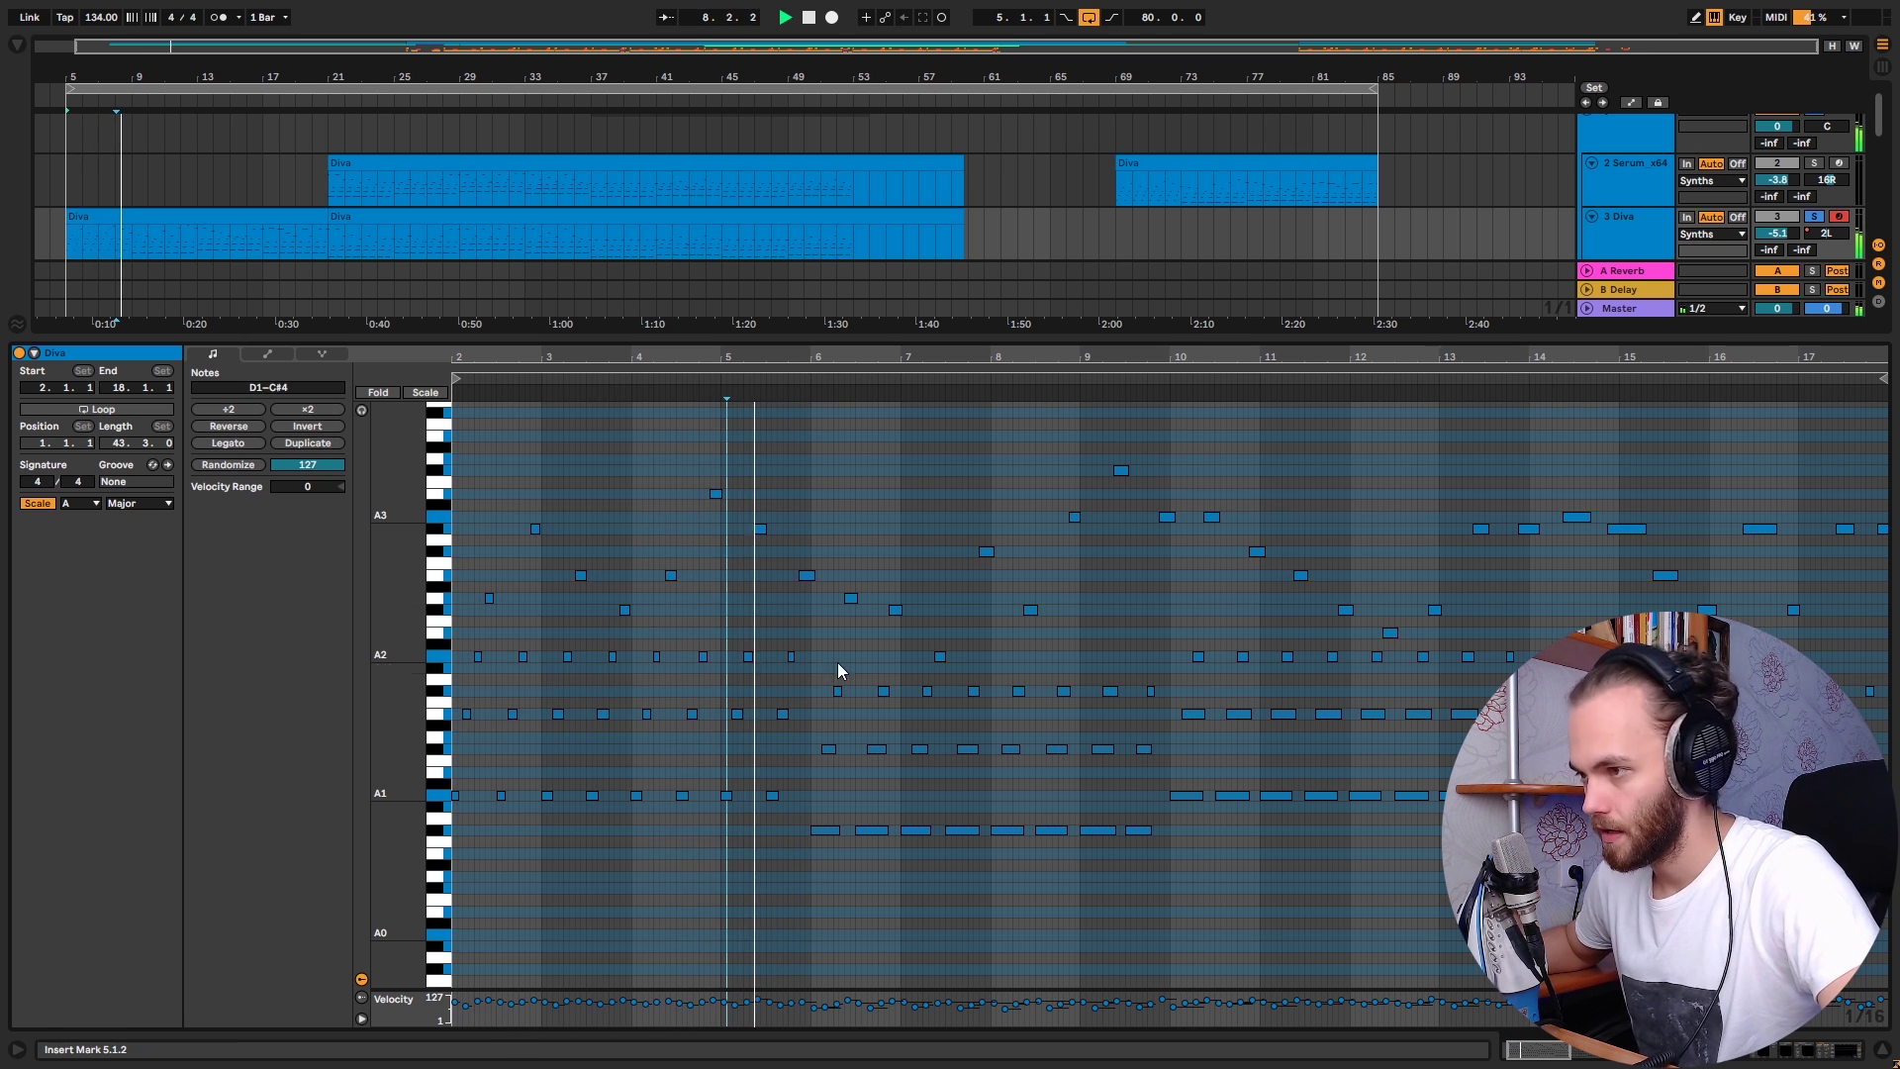
mouse_move(813, 685)
left_mouse_down()
mouse_move(902, 771)
mouse_move(1175, 925)
mouse_move(807, 674)
left_mouse_up()
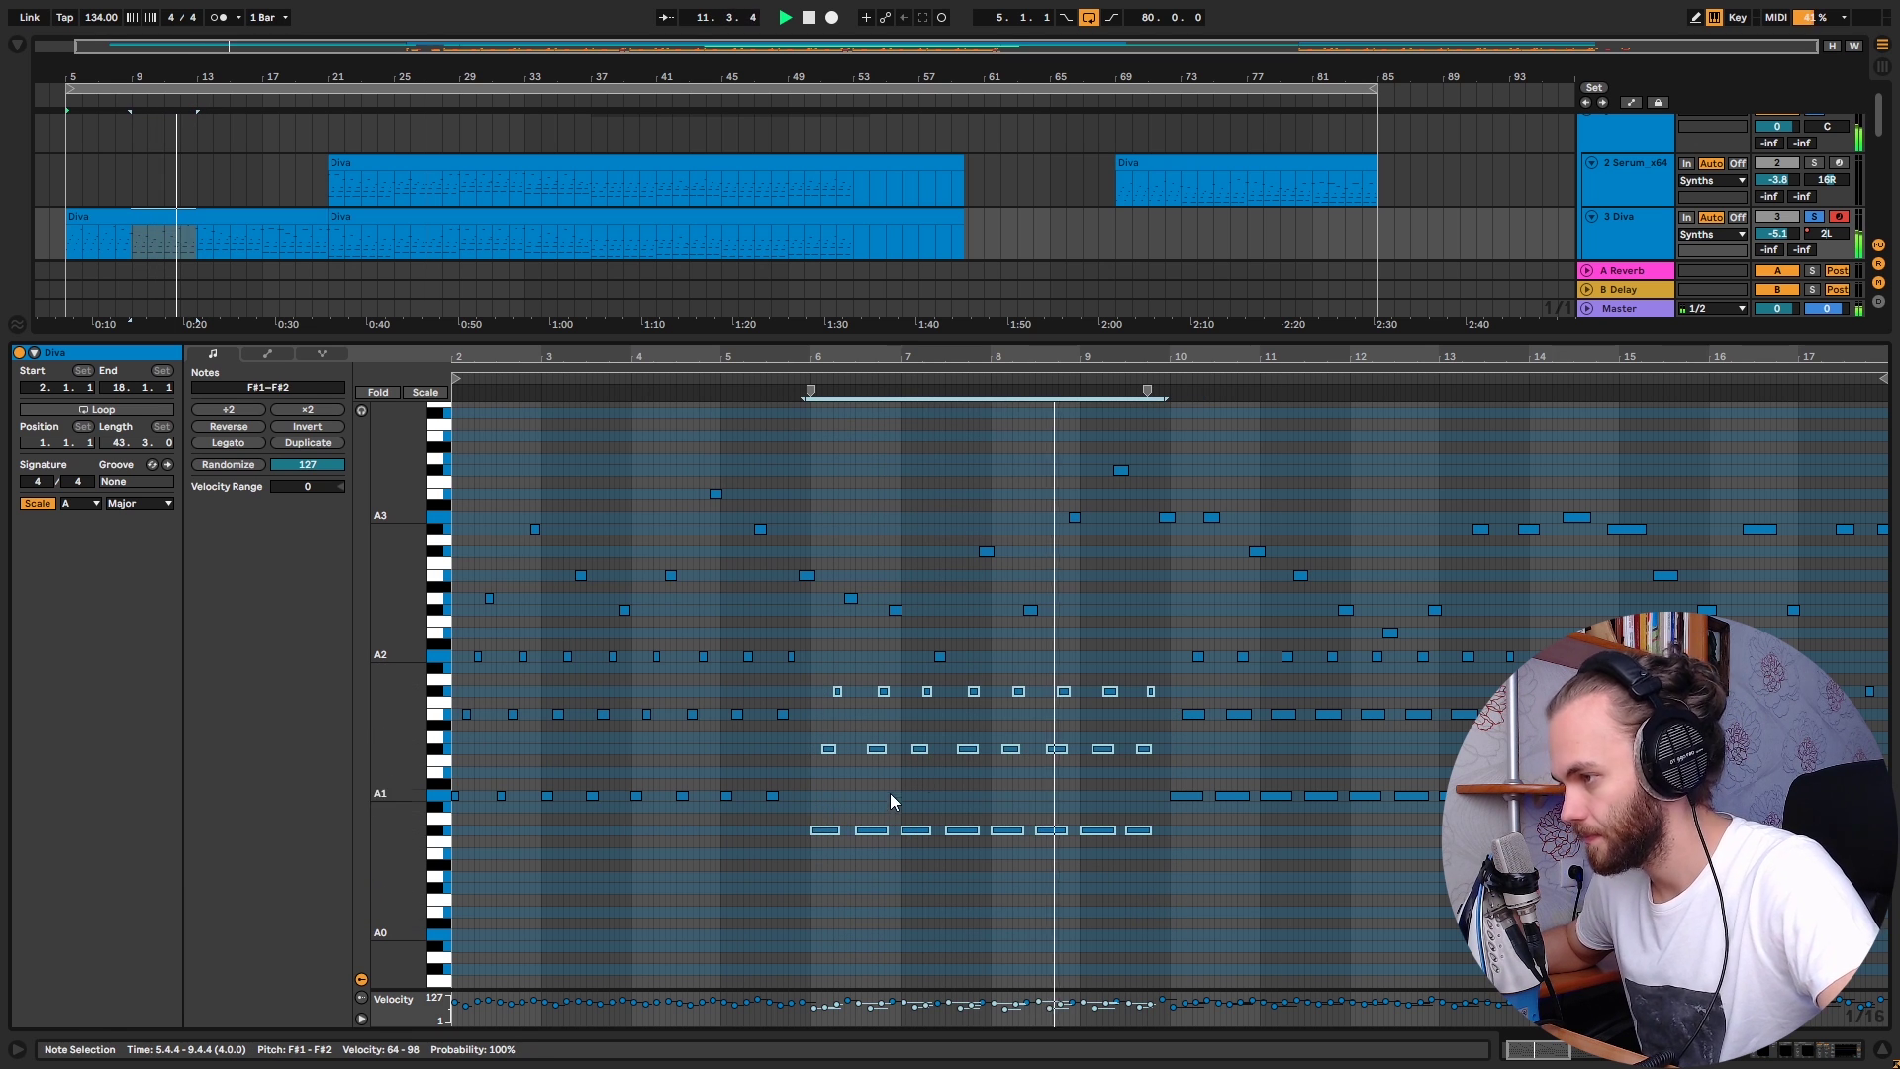
scroll(1049, 721, "down", 2)
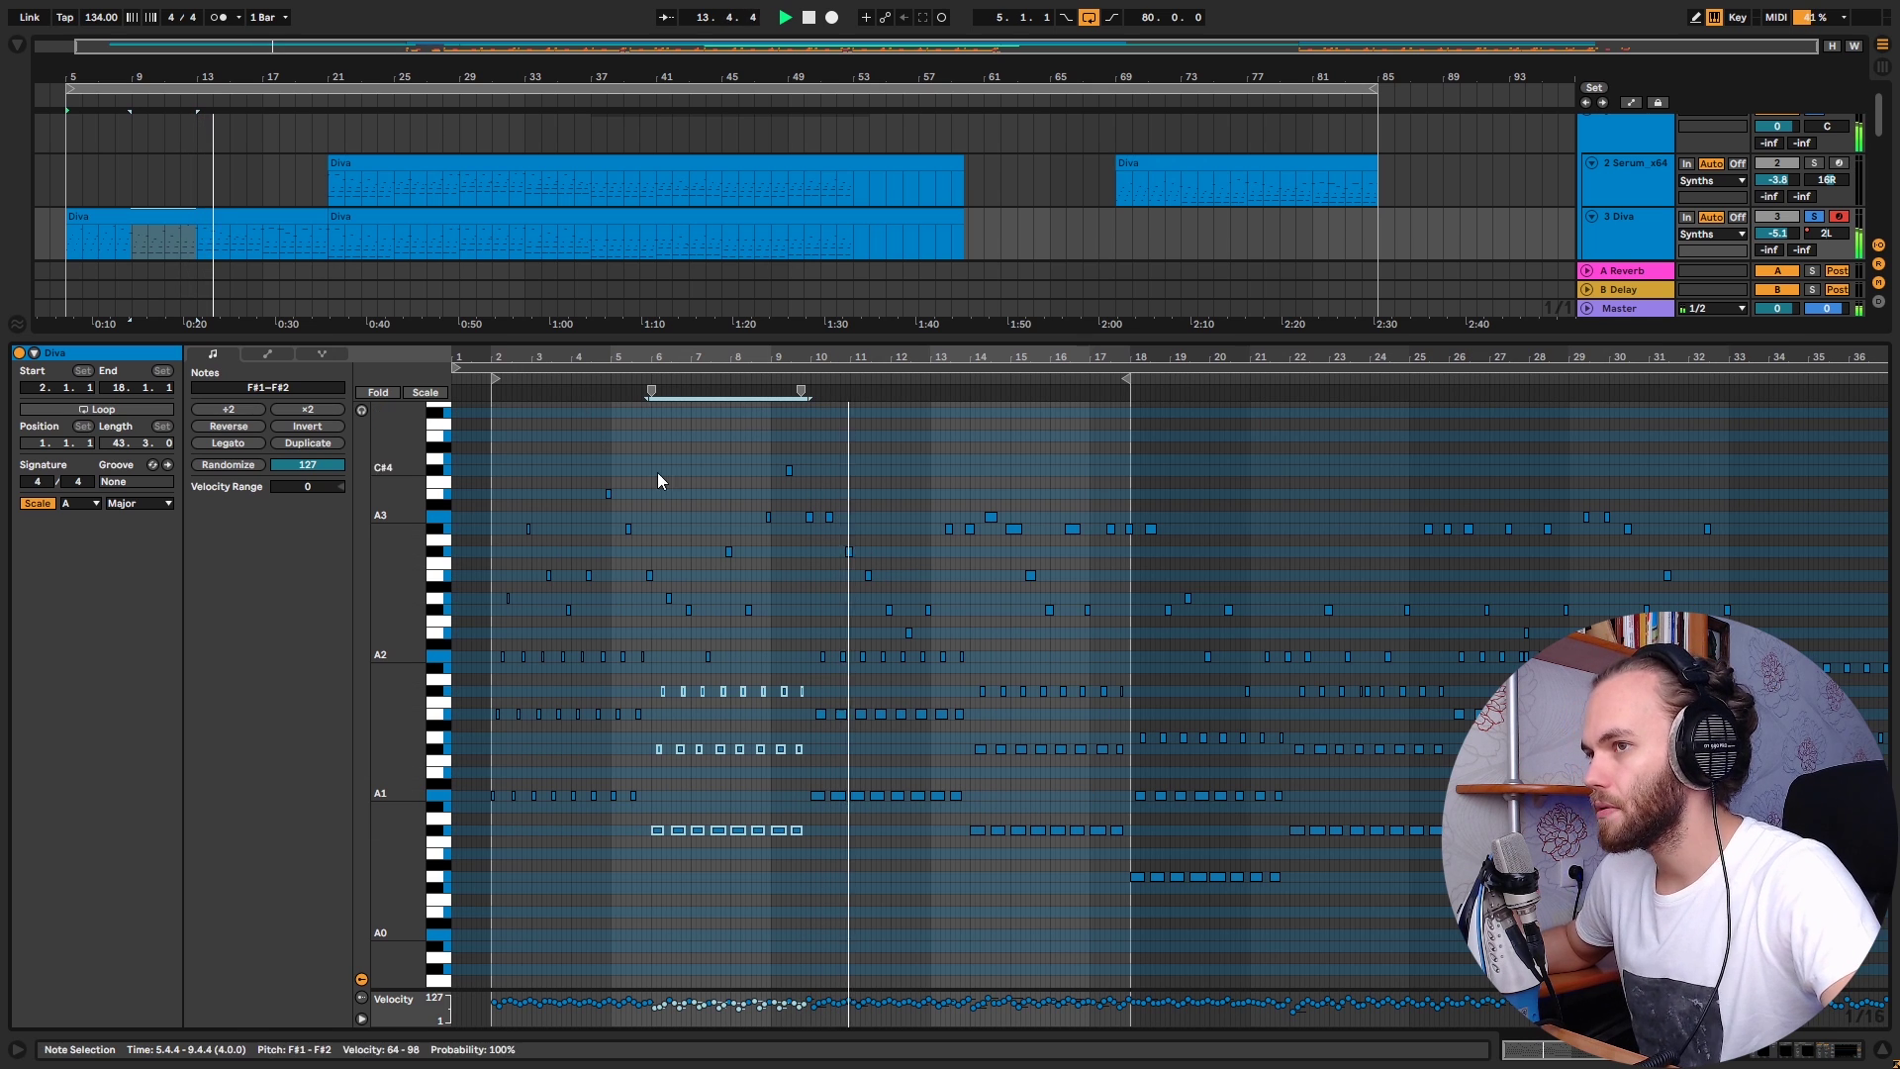
key("space")
Step: Open track 3's Diva synth window and inspect its preset browser and main page
left_click_drag(1371, 337, 1294, 760)
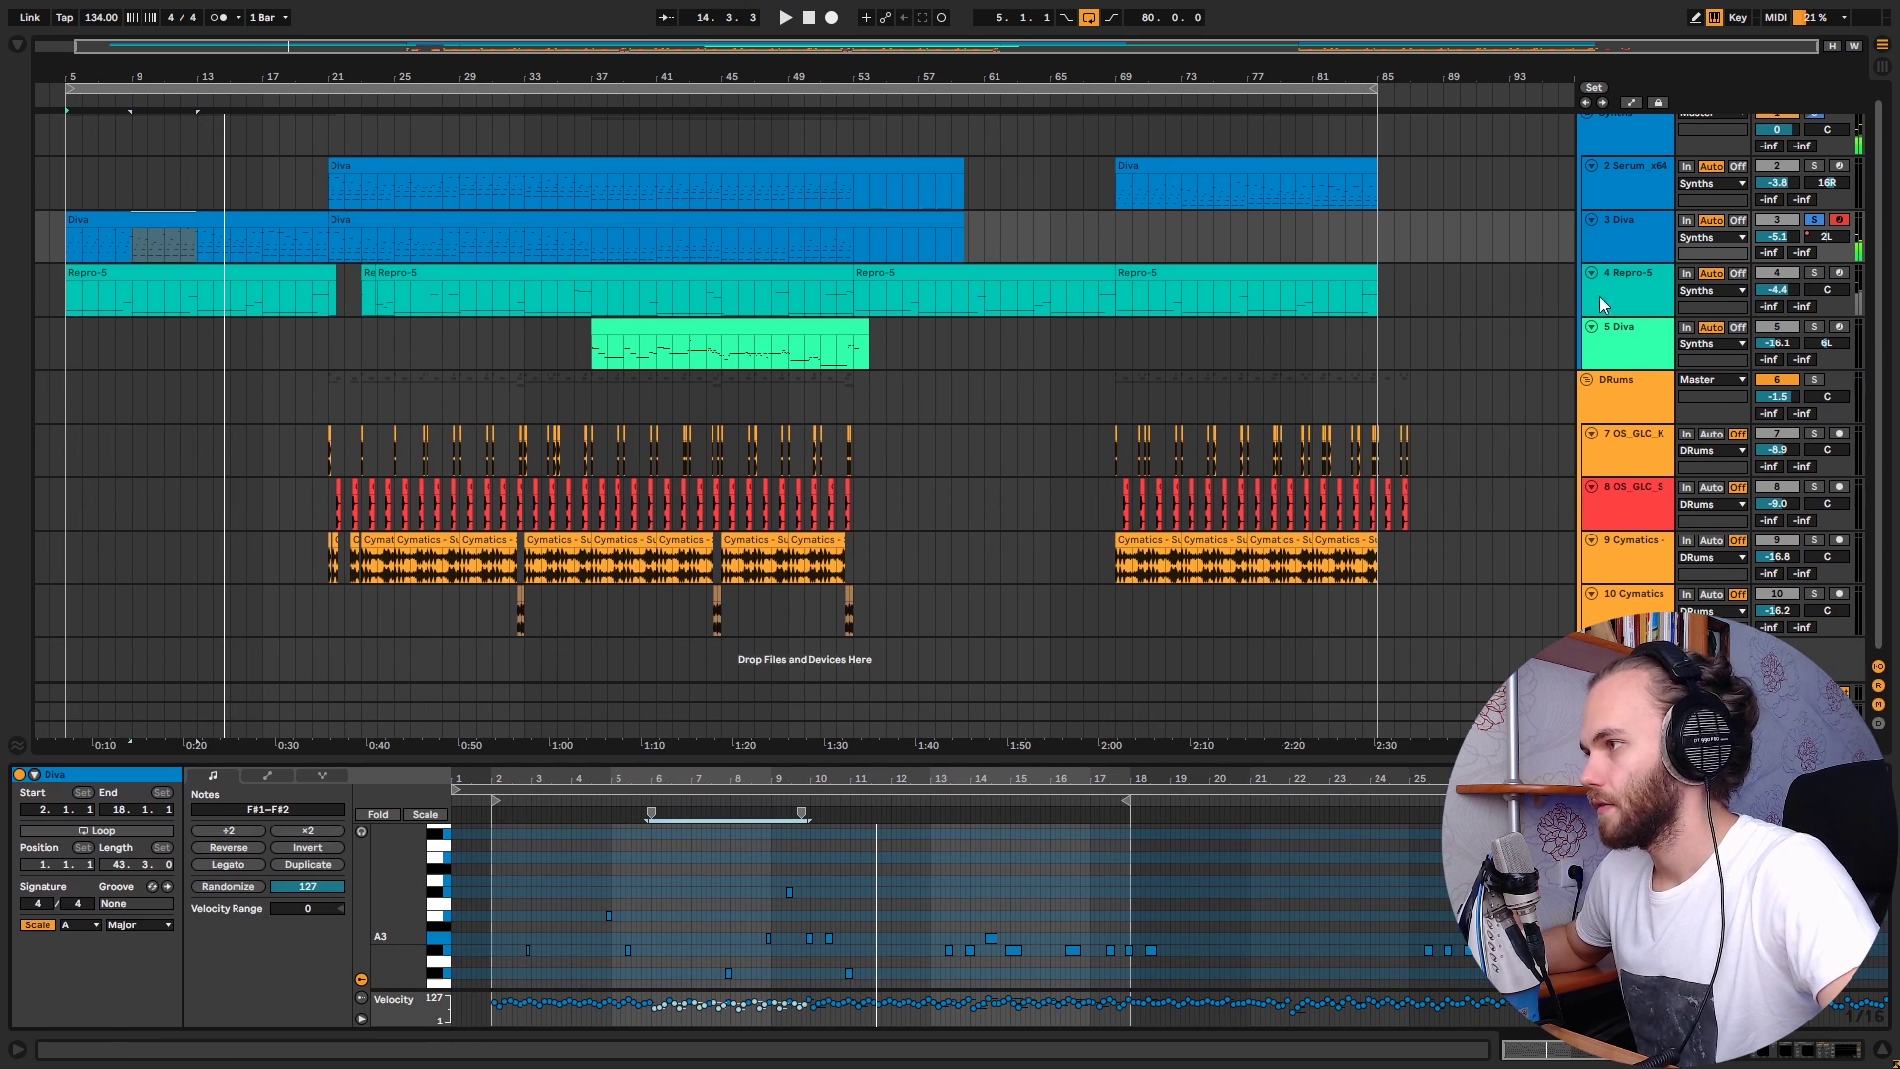
double_click(1613, 239)
left_click(64, 849)
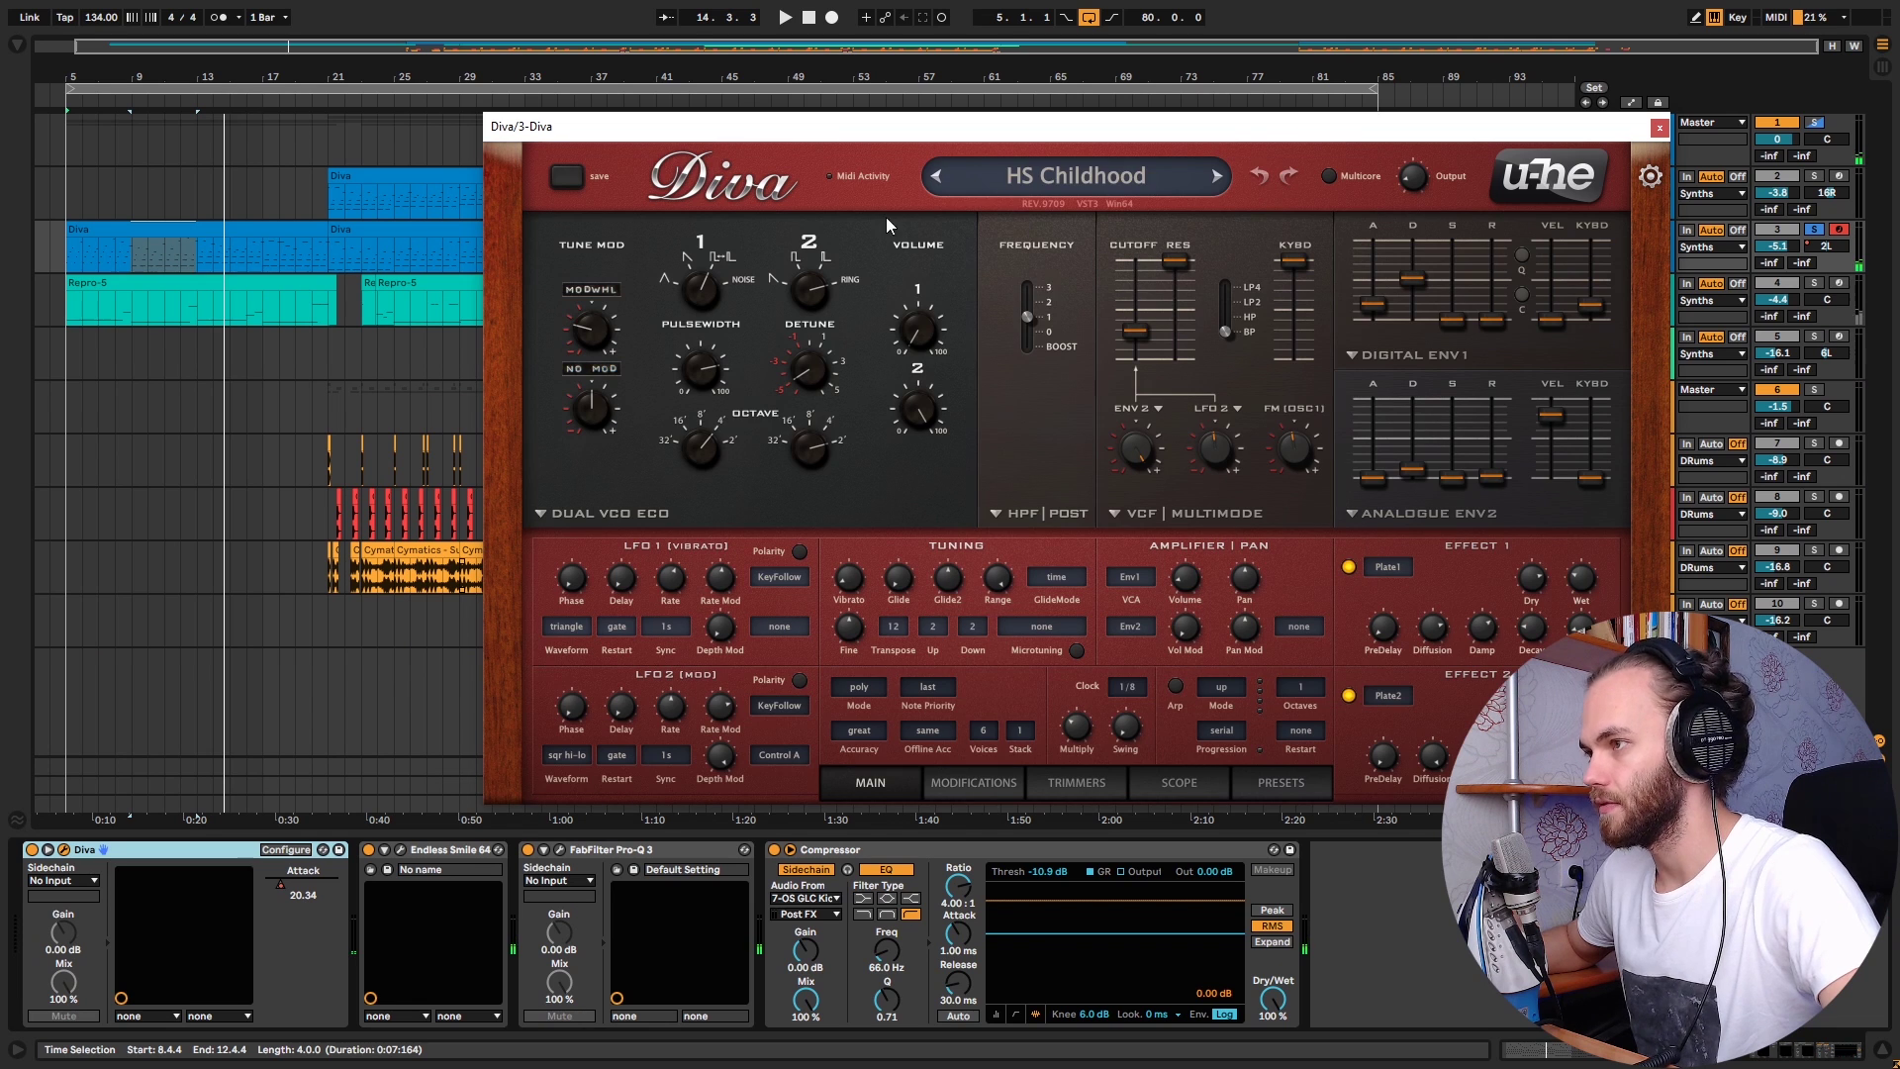
left_click(1263, 781)
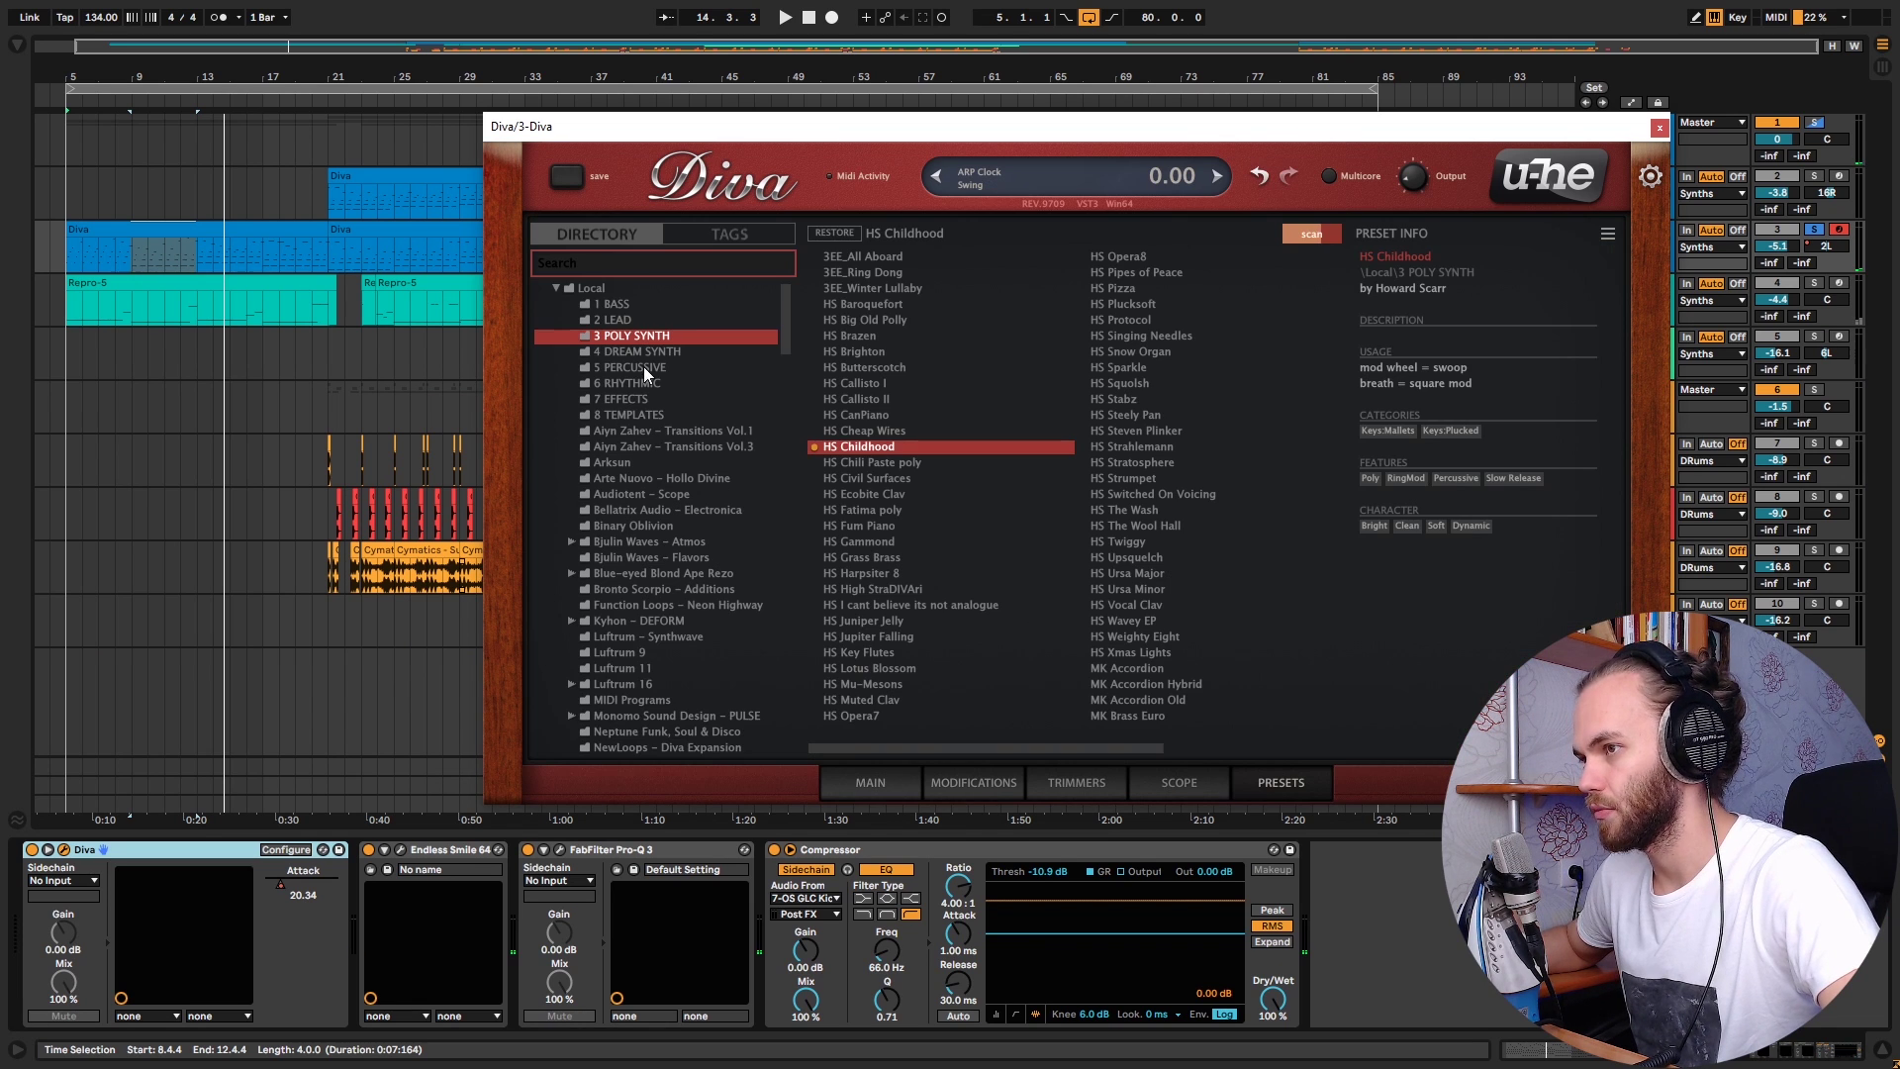
left_click(871, 782)
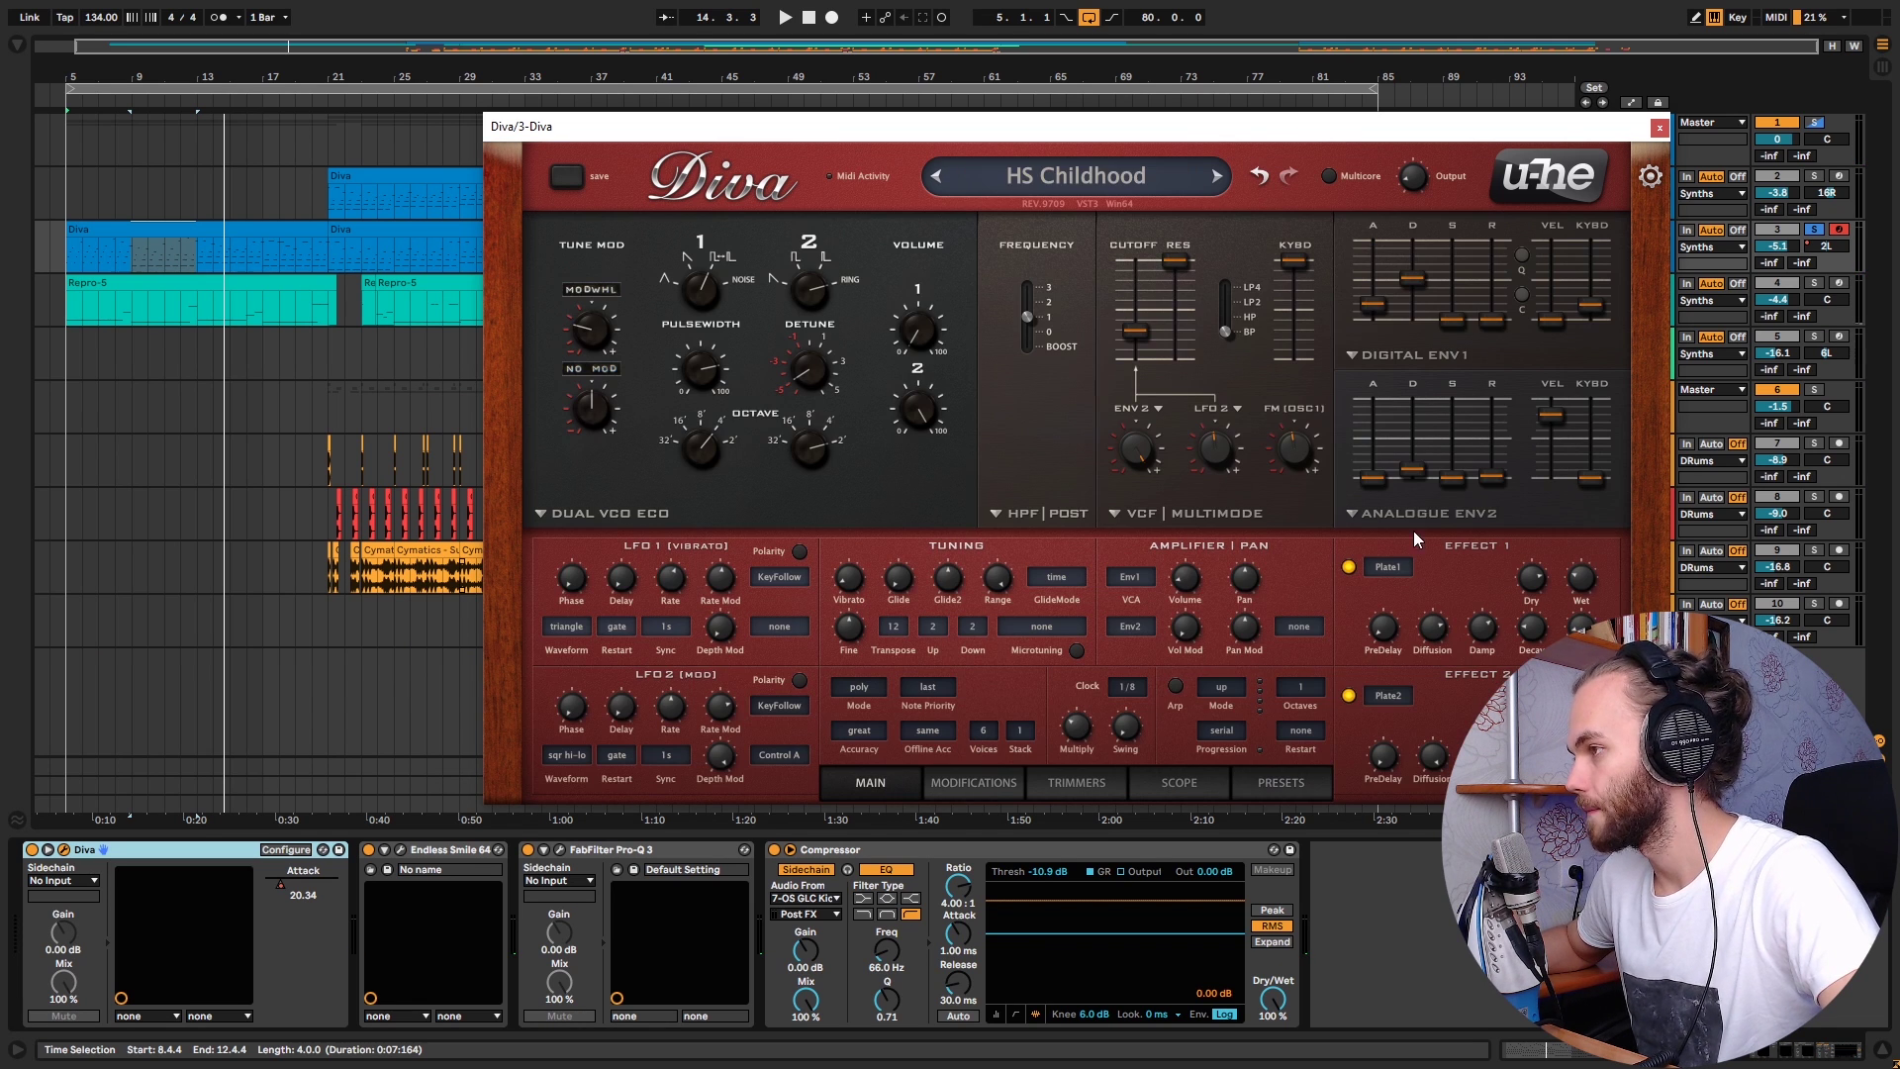
Step: Try lowering Diva's envelope 1 attack to 0 during playback, close the synth window and undo the change
key("space")
left_click_drag(1378, 312, 1383, 352)
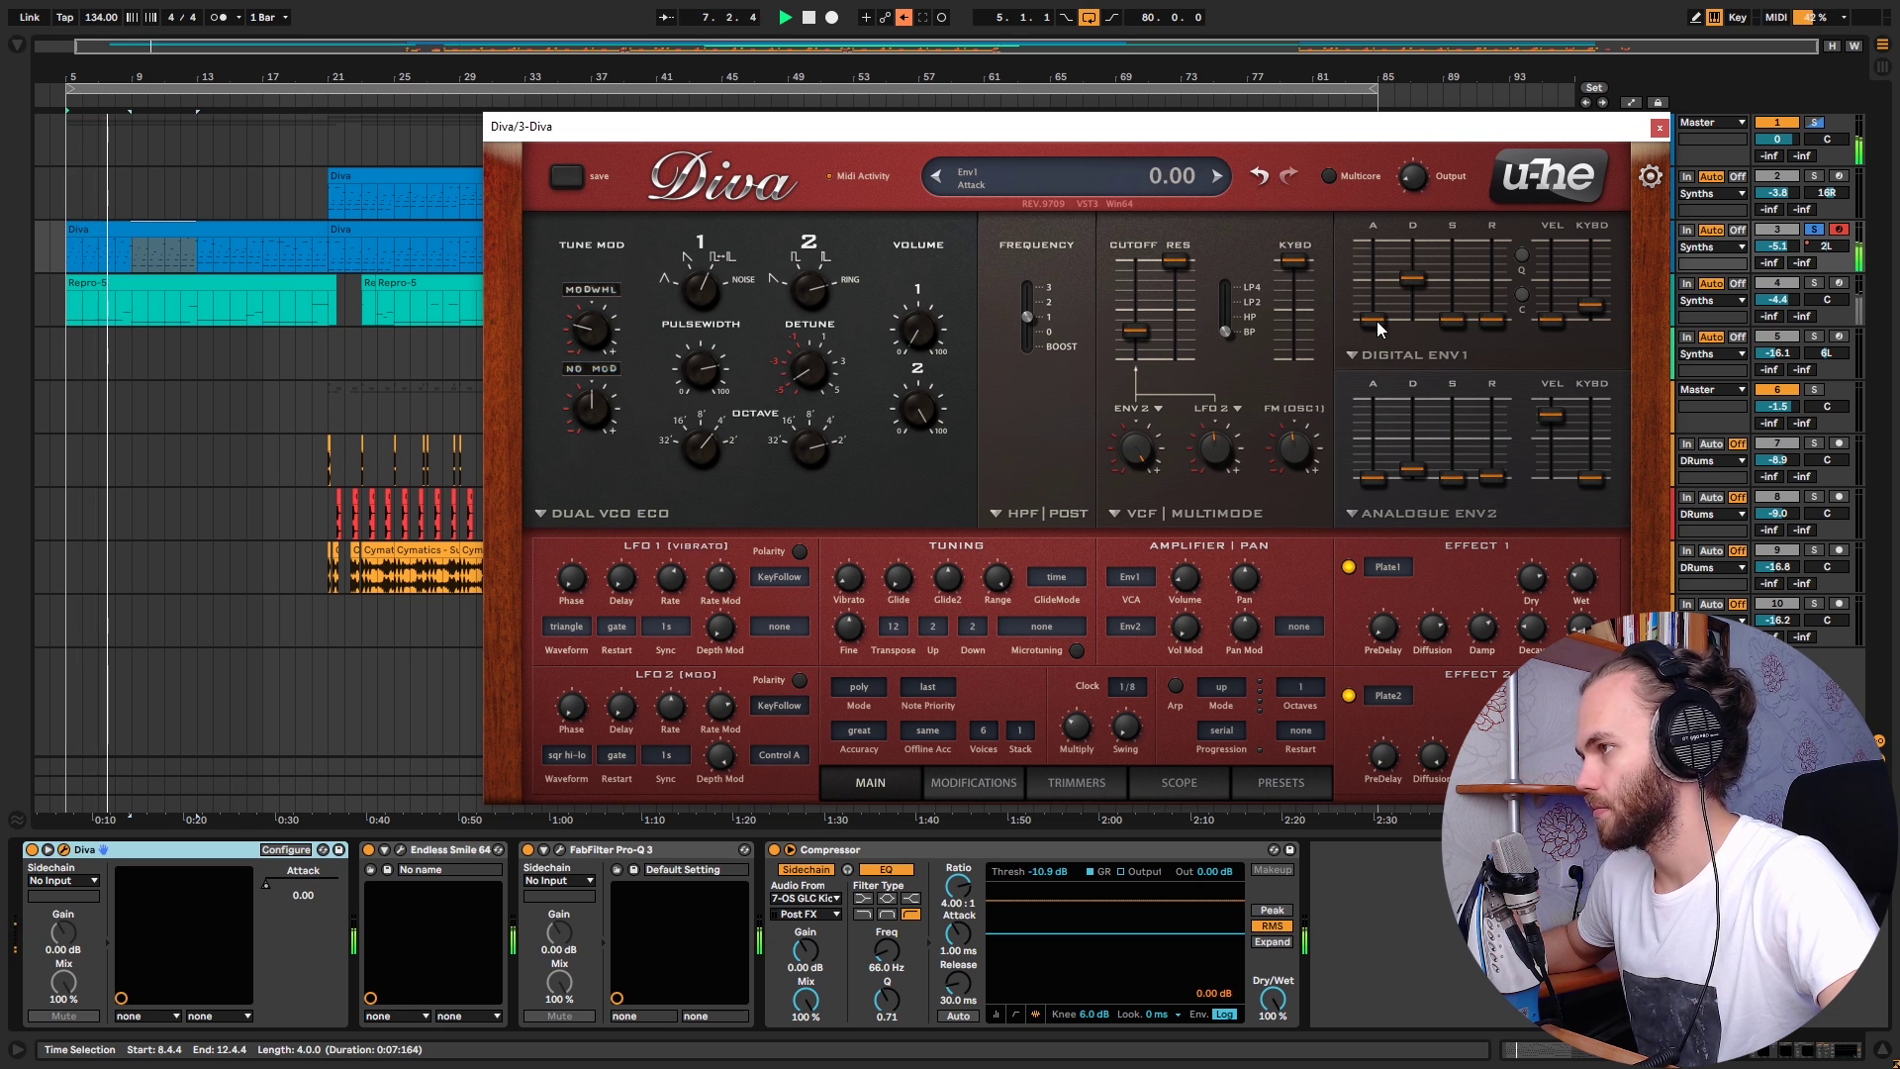
left_click(1660, 128)
key("ctrl+z")
Step: Solo the Repro-5 bass on track 4, play from bar 5 and open its first clip in an enlarged note editor
scroll(40, 393, "up", 4)
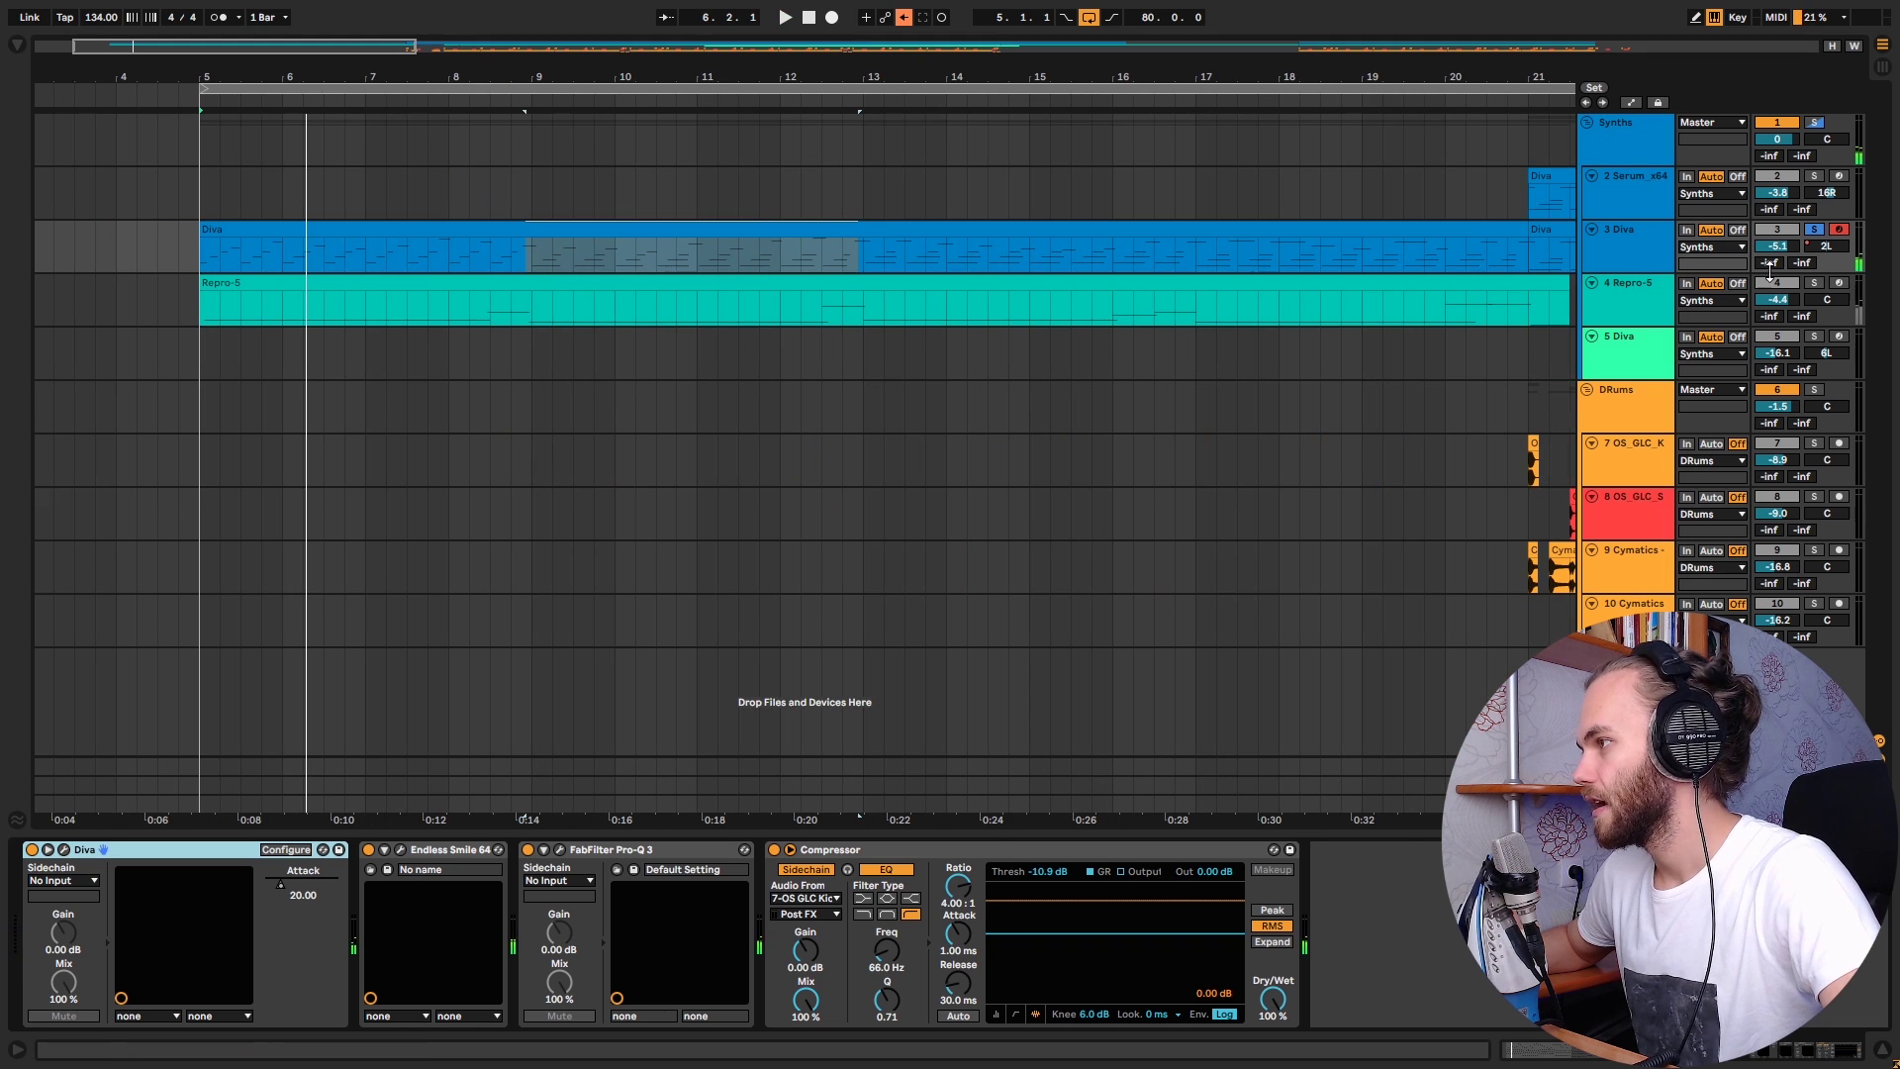
left_click(1814, 284)
scroll(594, 369, "down", 2)
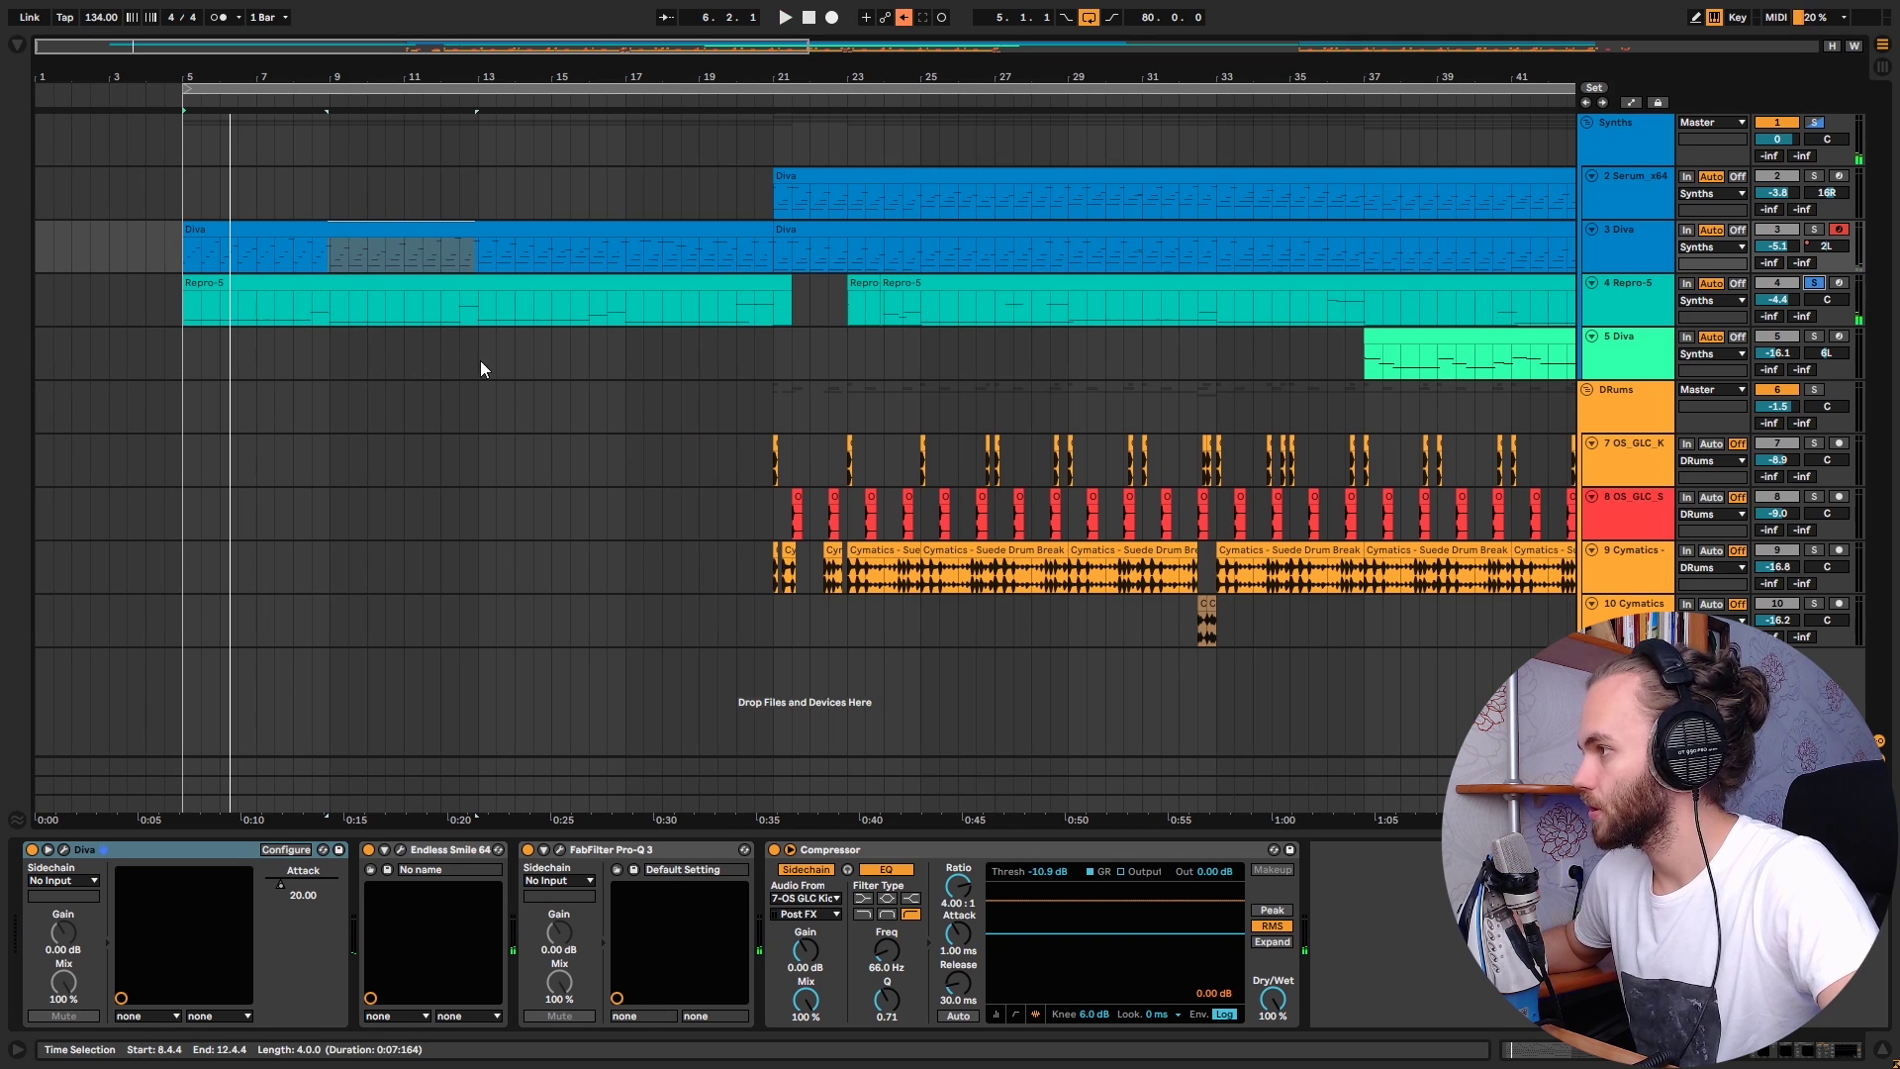
key("space")
double_click(254, 282)
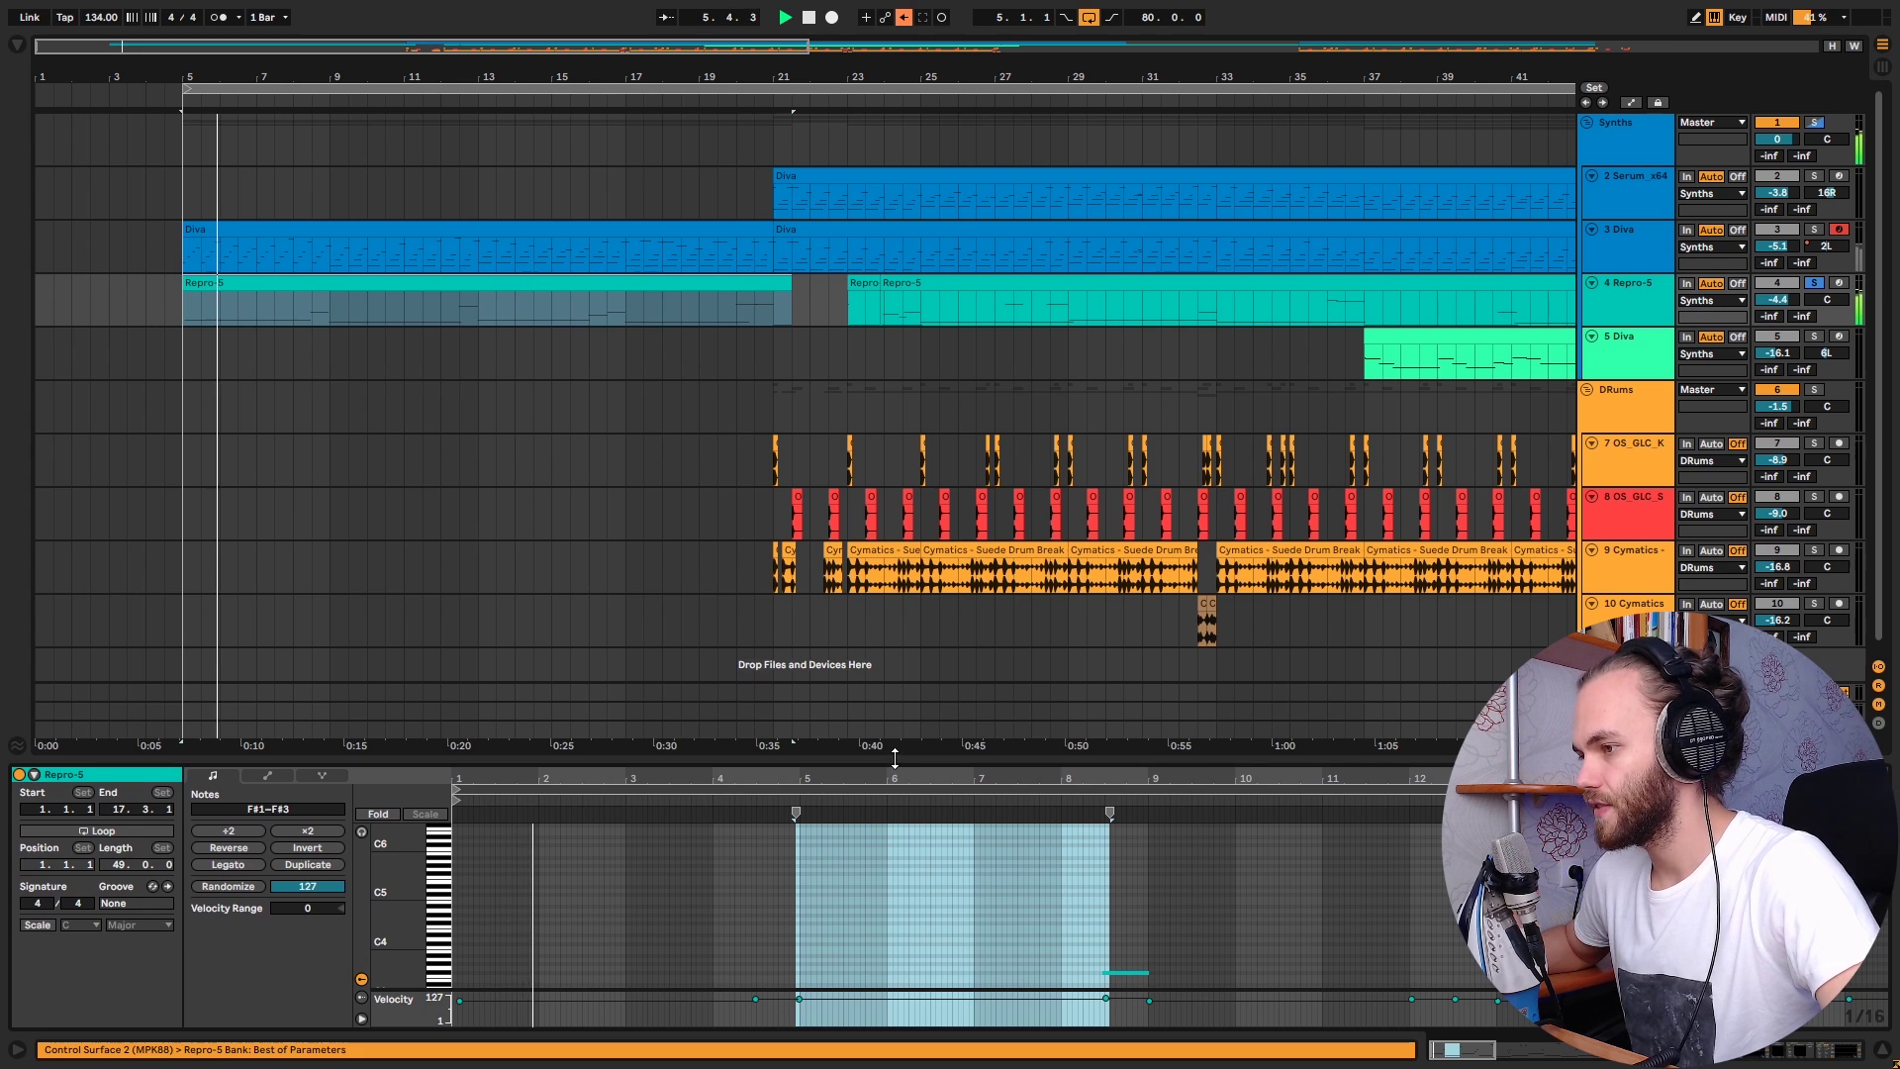
left_click_drag(895, 758, 895, 378)
left_click(789, 782)
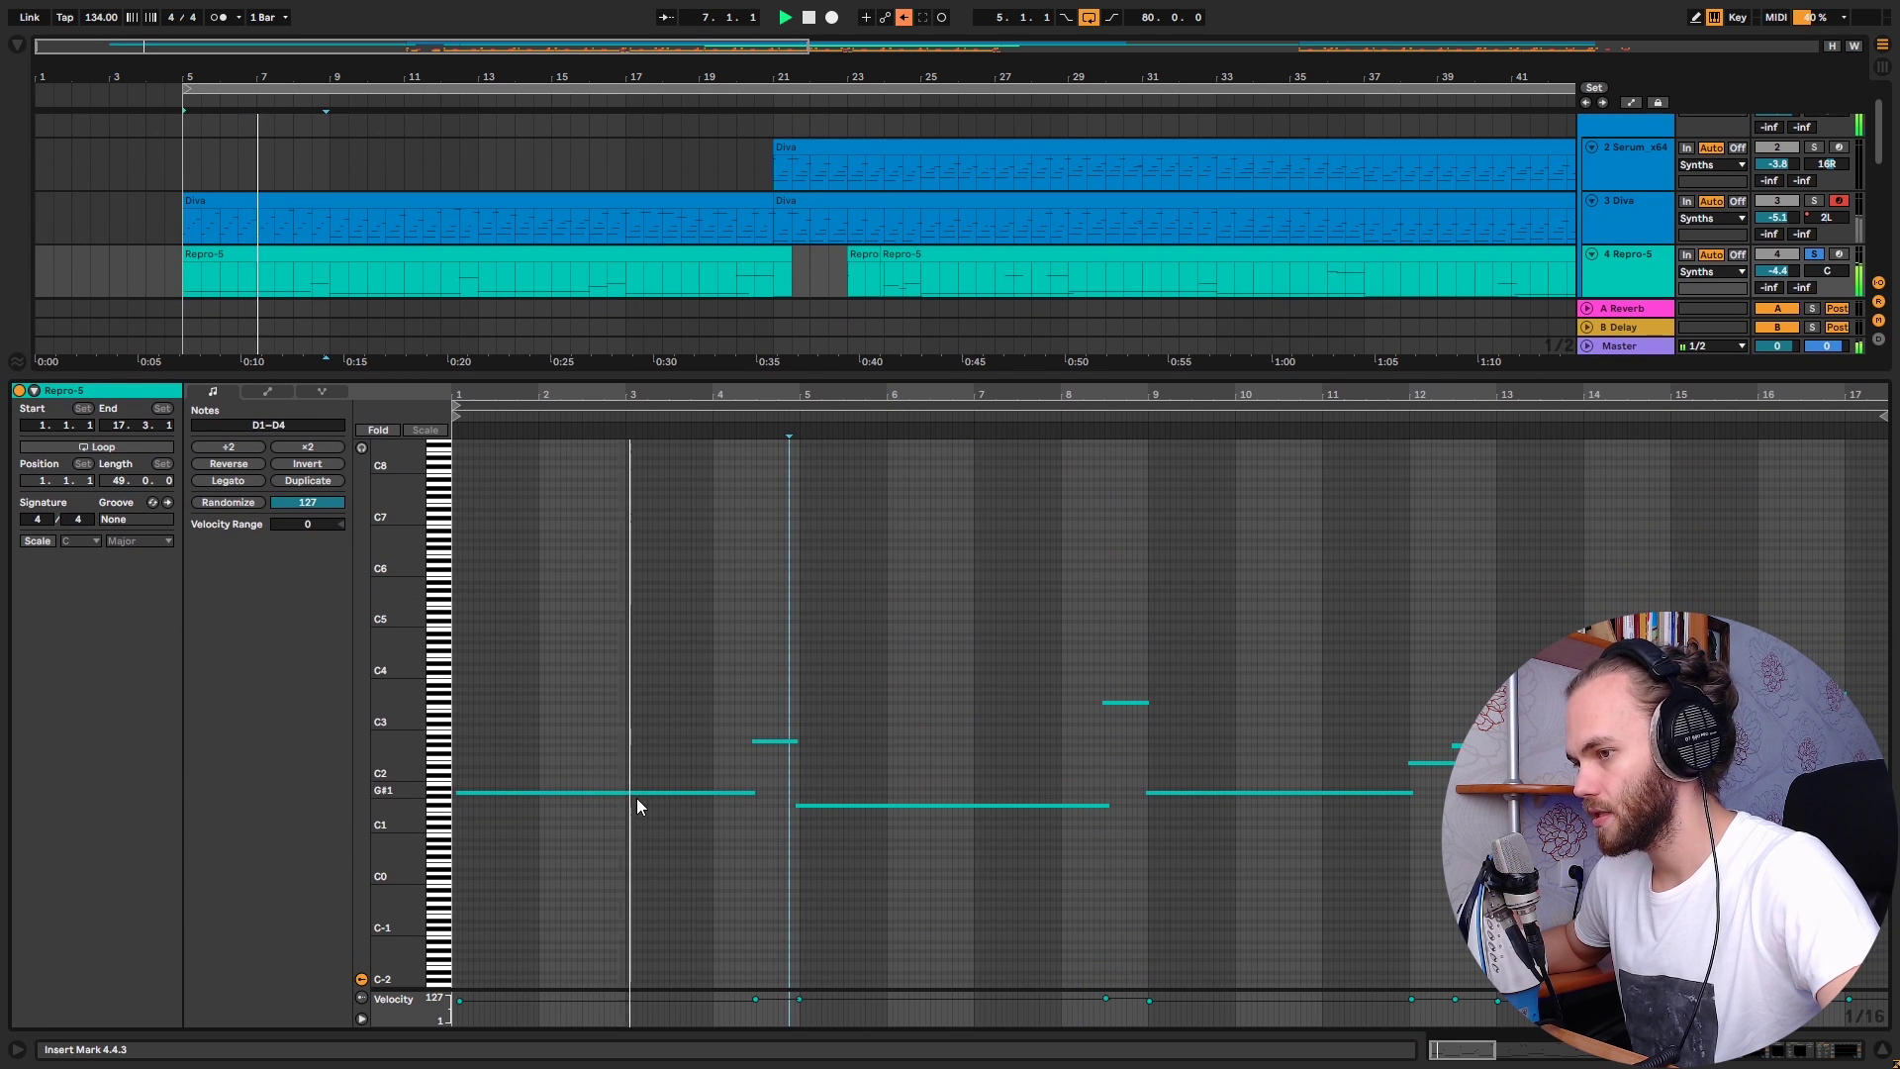
Step: Enable scale highlighting in the Repro-5 bass clip with A as root and Major as scale
left_click(36, 540)
left_click(85, 542)
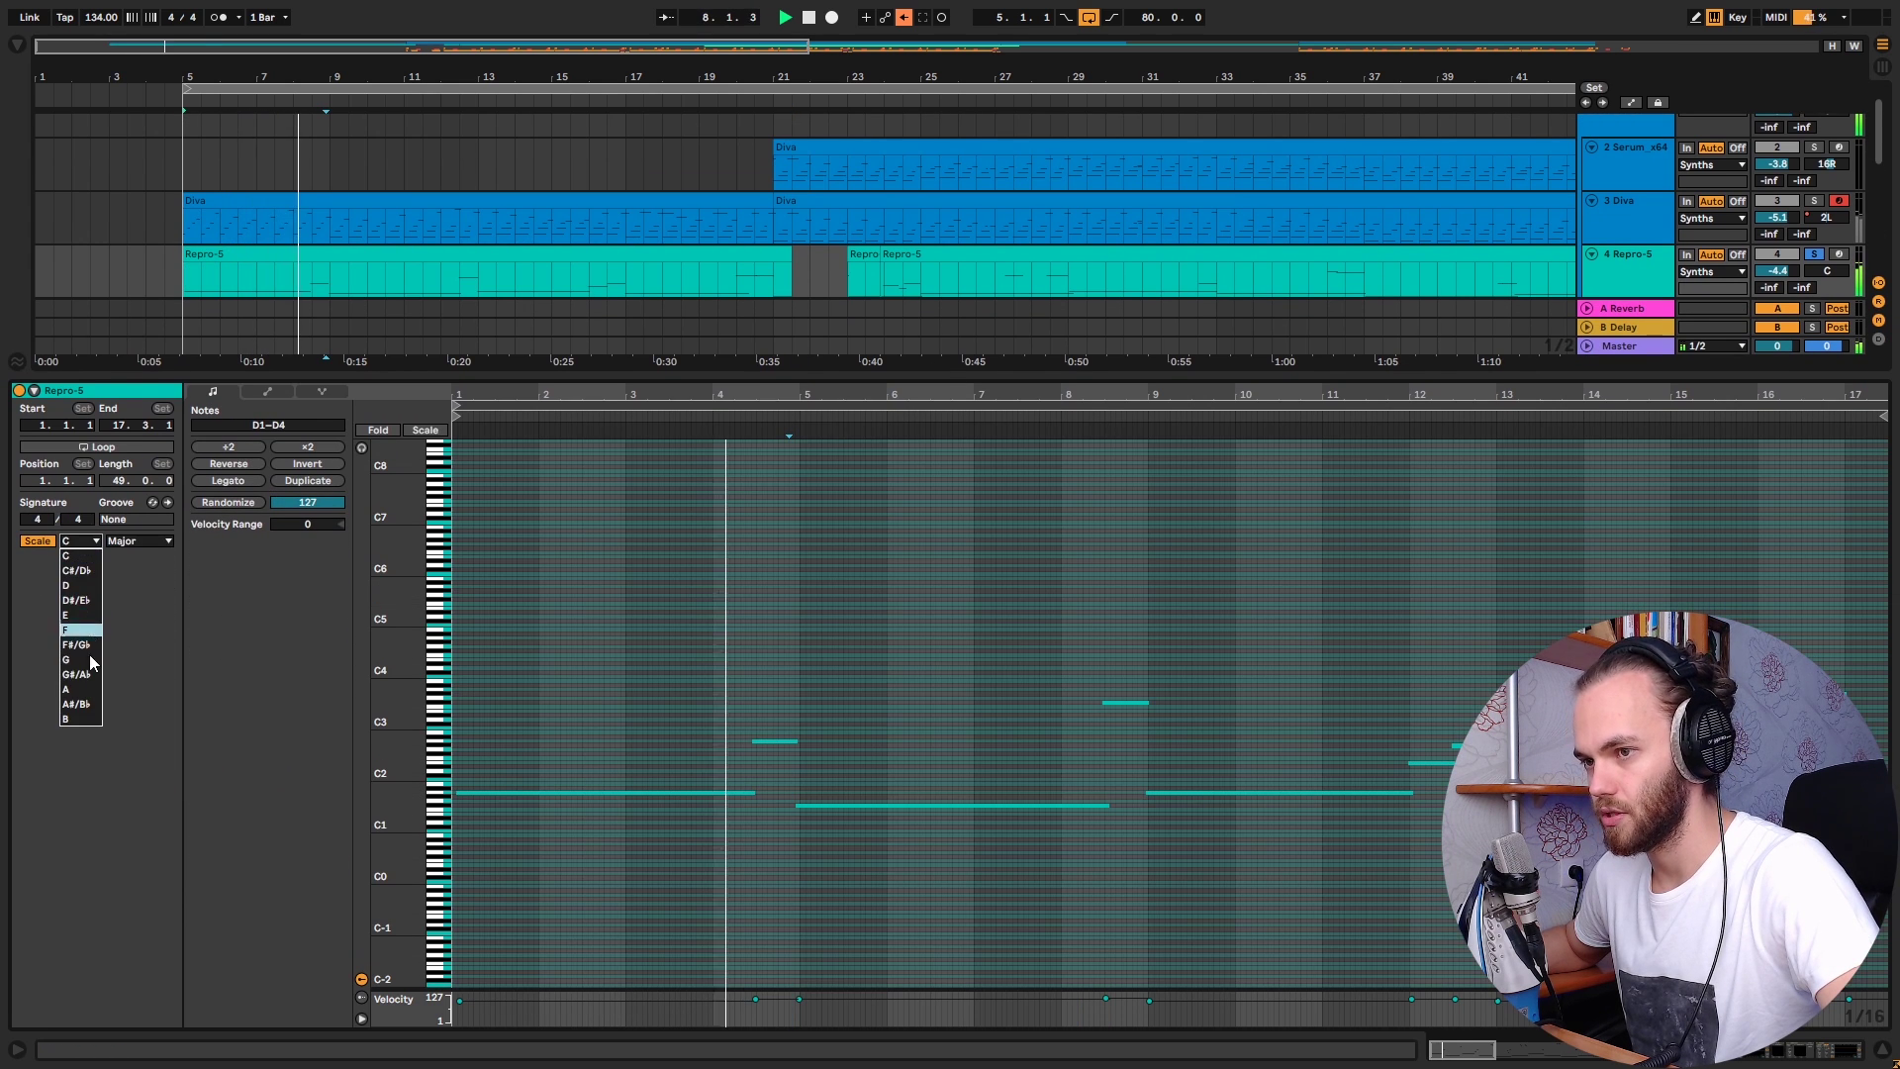
left_click(74, 689)
left_click(140, 543)
left_click(139, 542)
Step: Examine the Repro-5 clip's long A1 and F#1 bass notes and the short higher fill notes between them
left_click(747, 791)
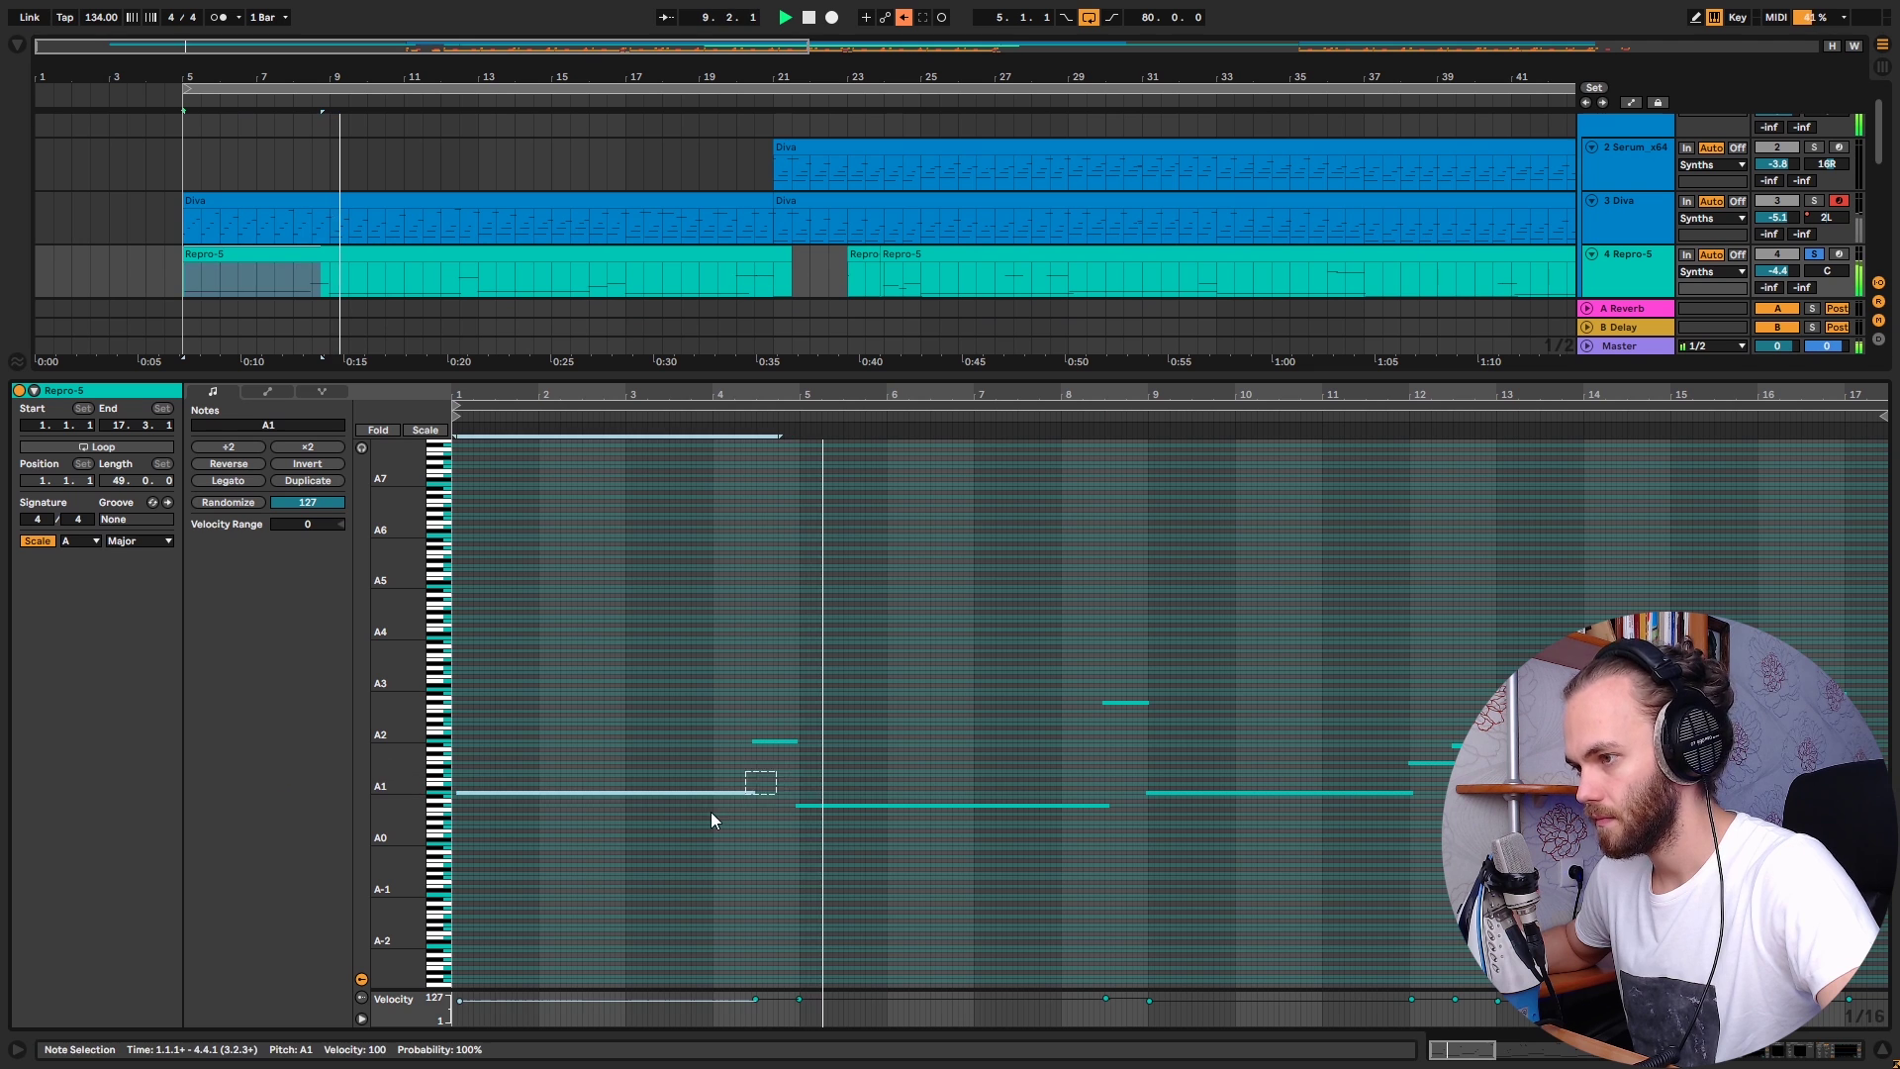
left_click(871, 806)
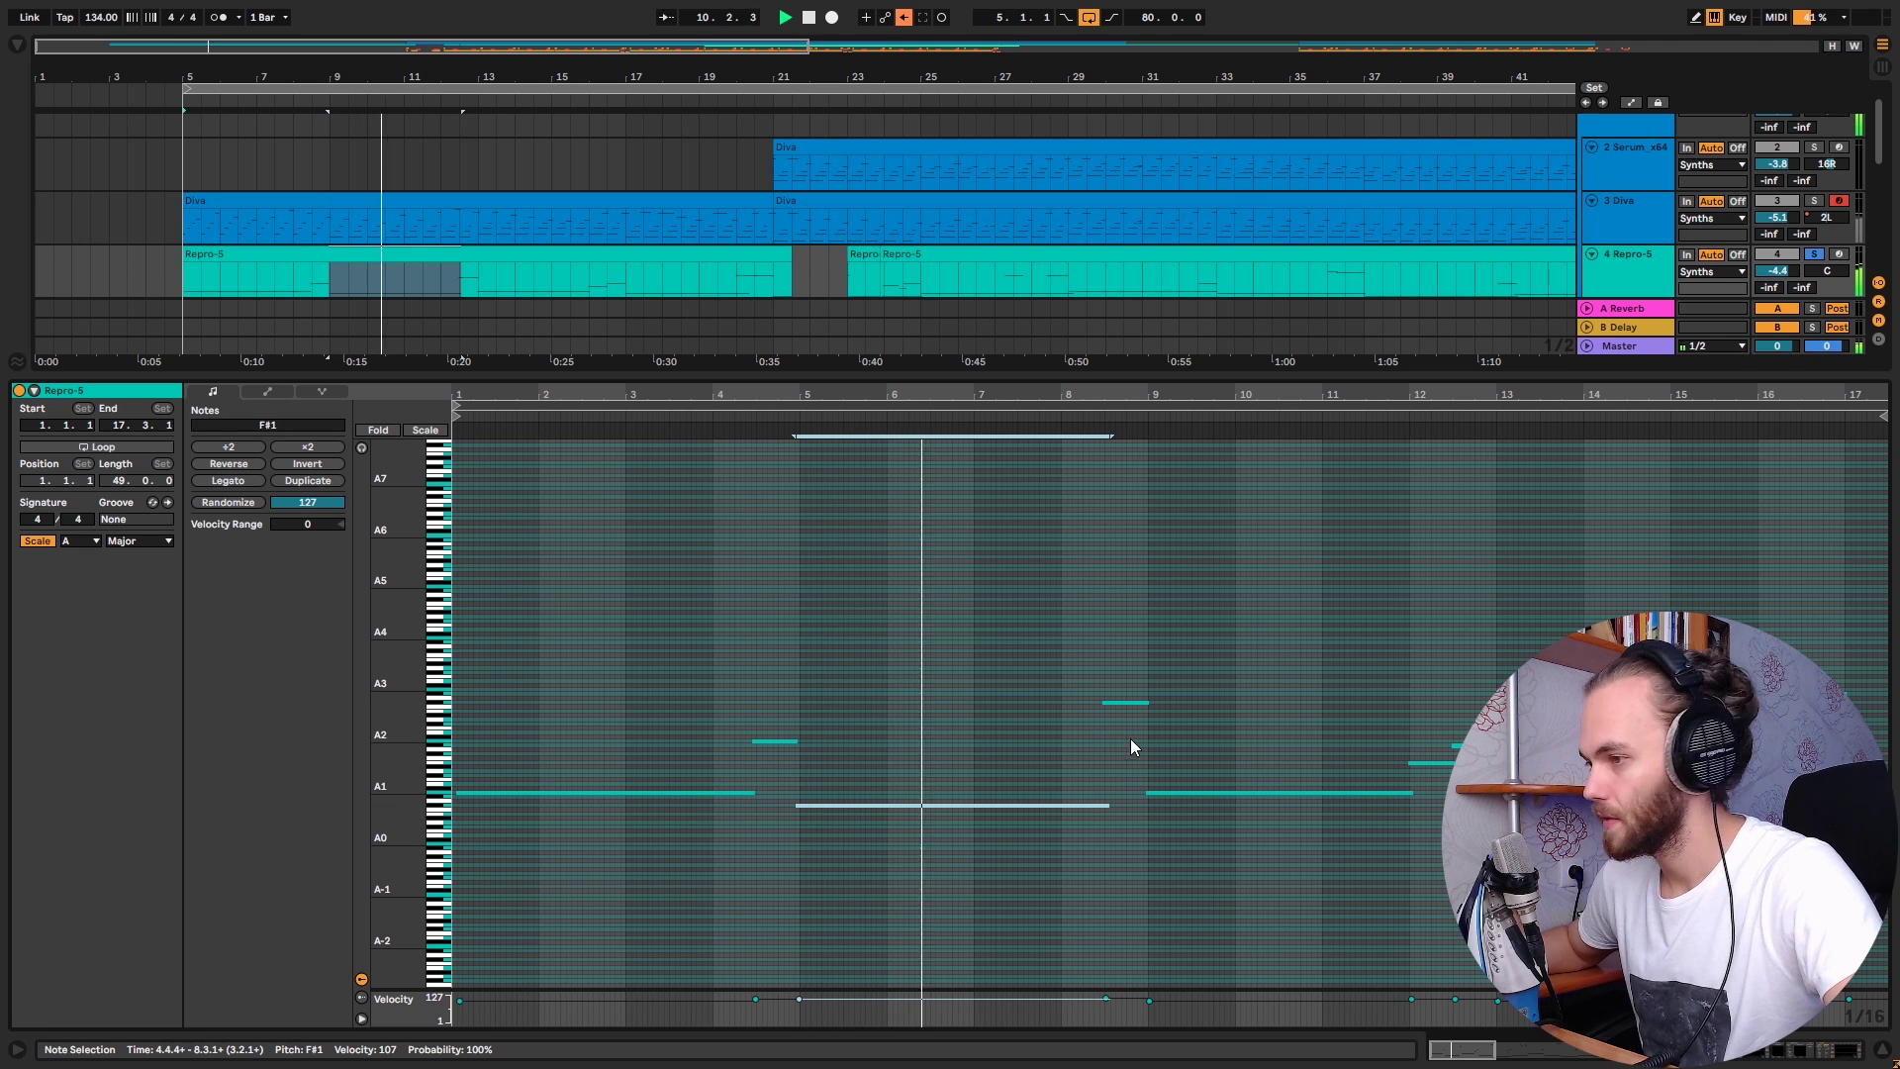
left_click(952, 744)
scroll(1397, 770, "up", 4, "ctrl")
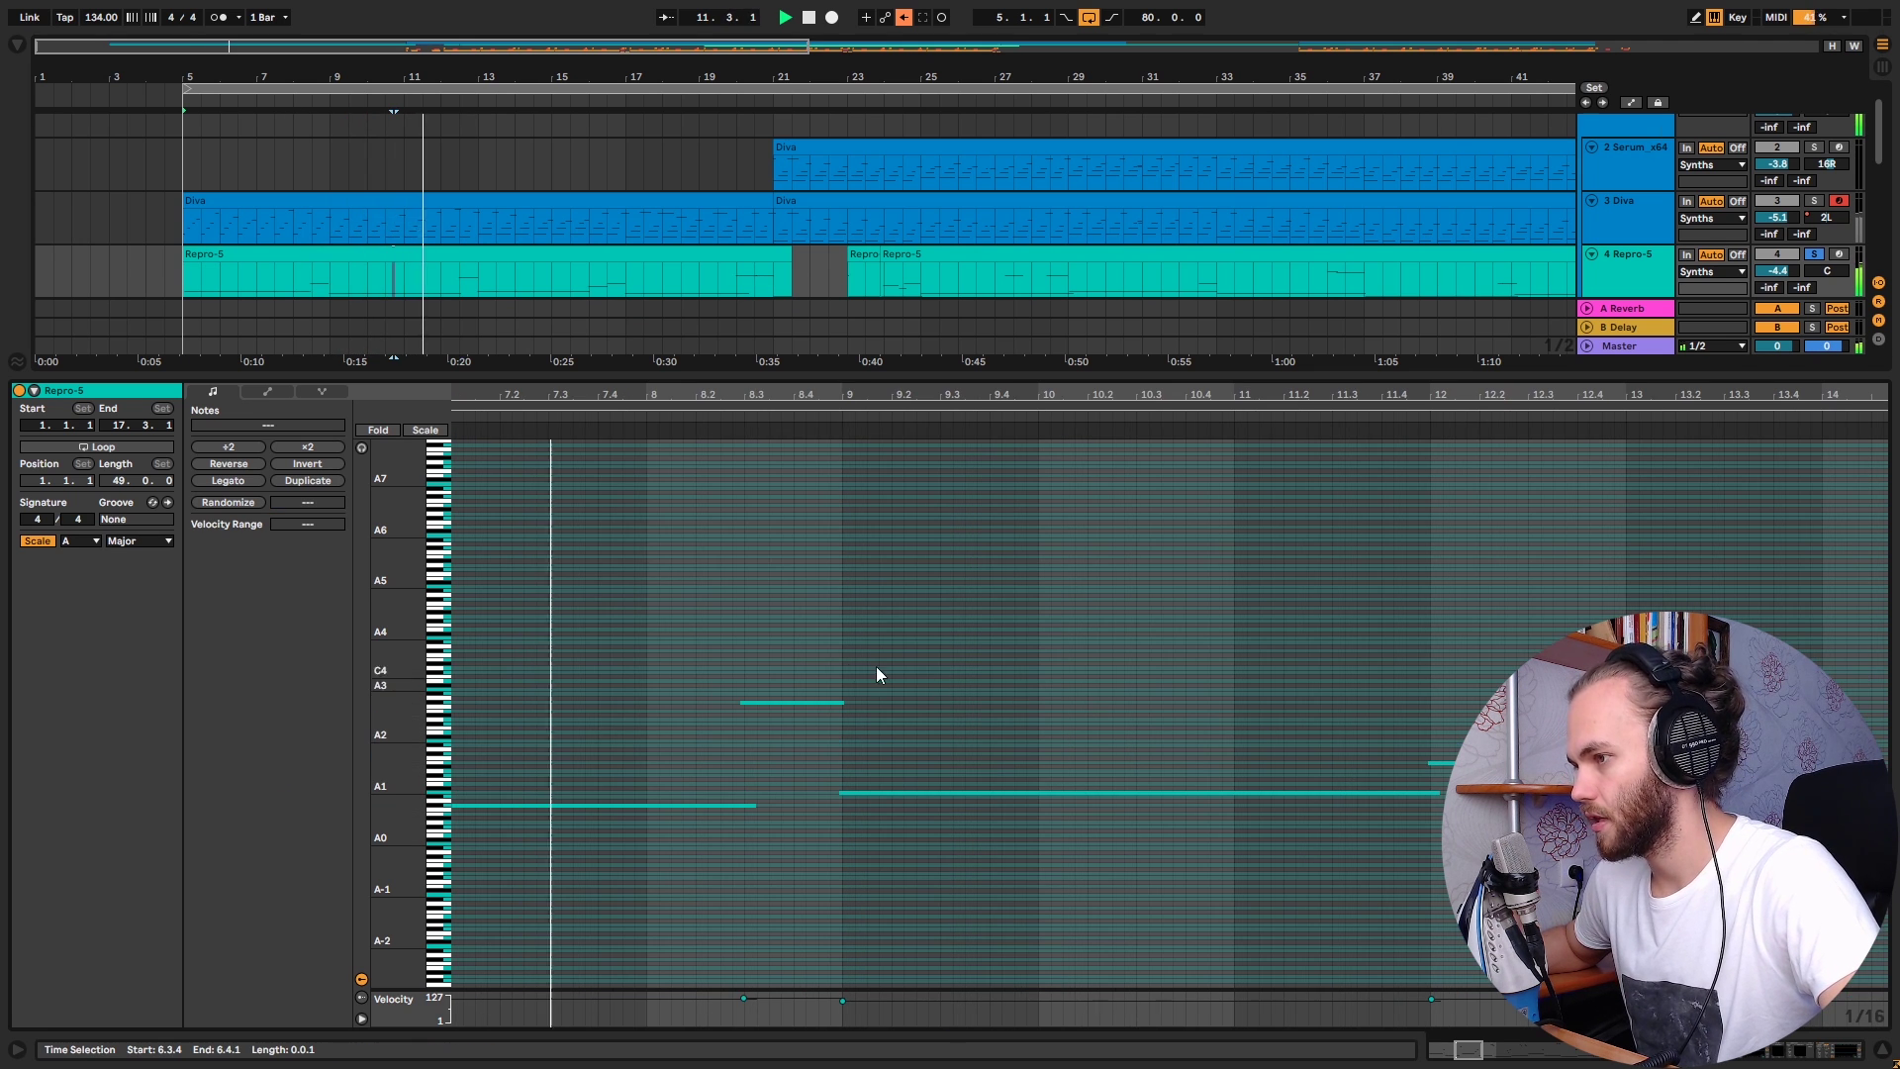
left_click(781, 703)
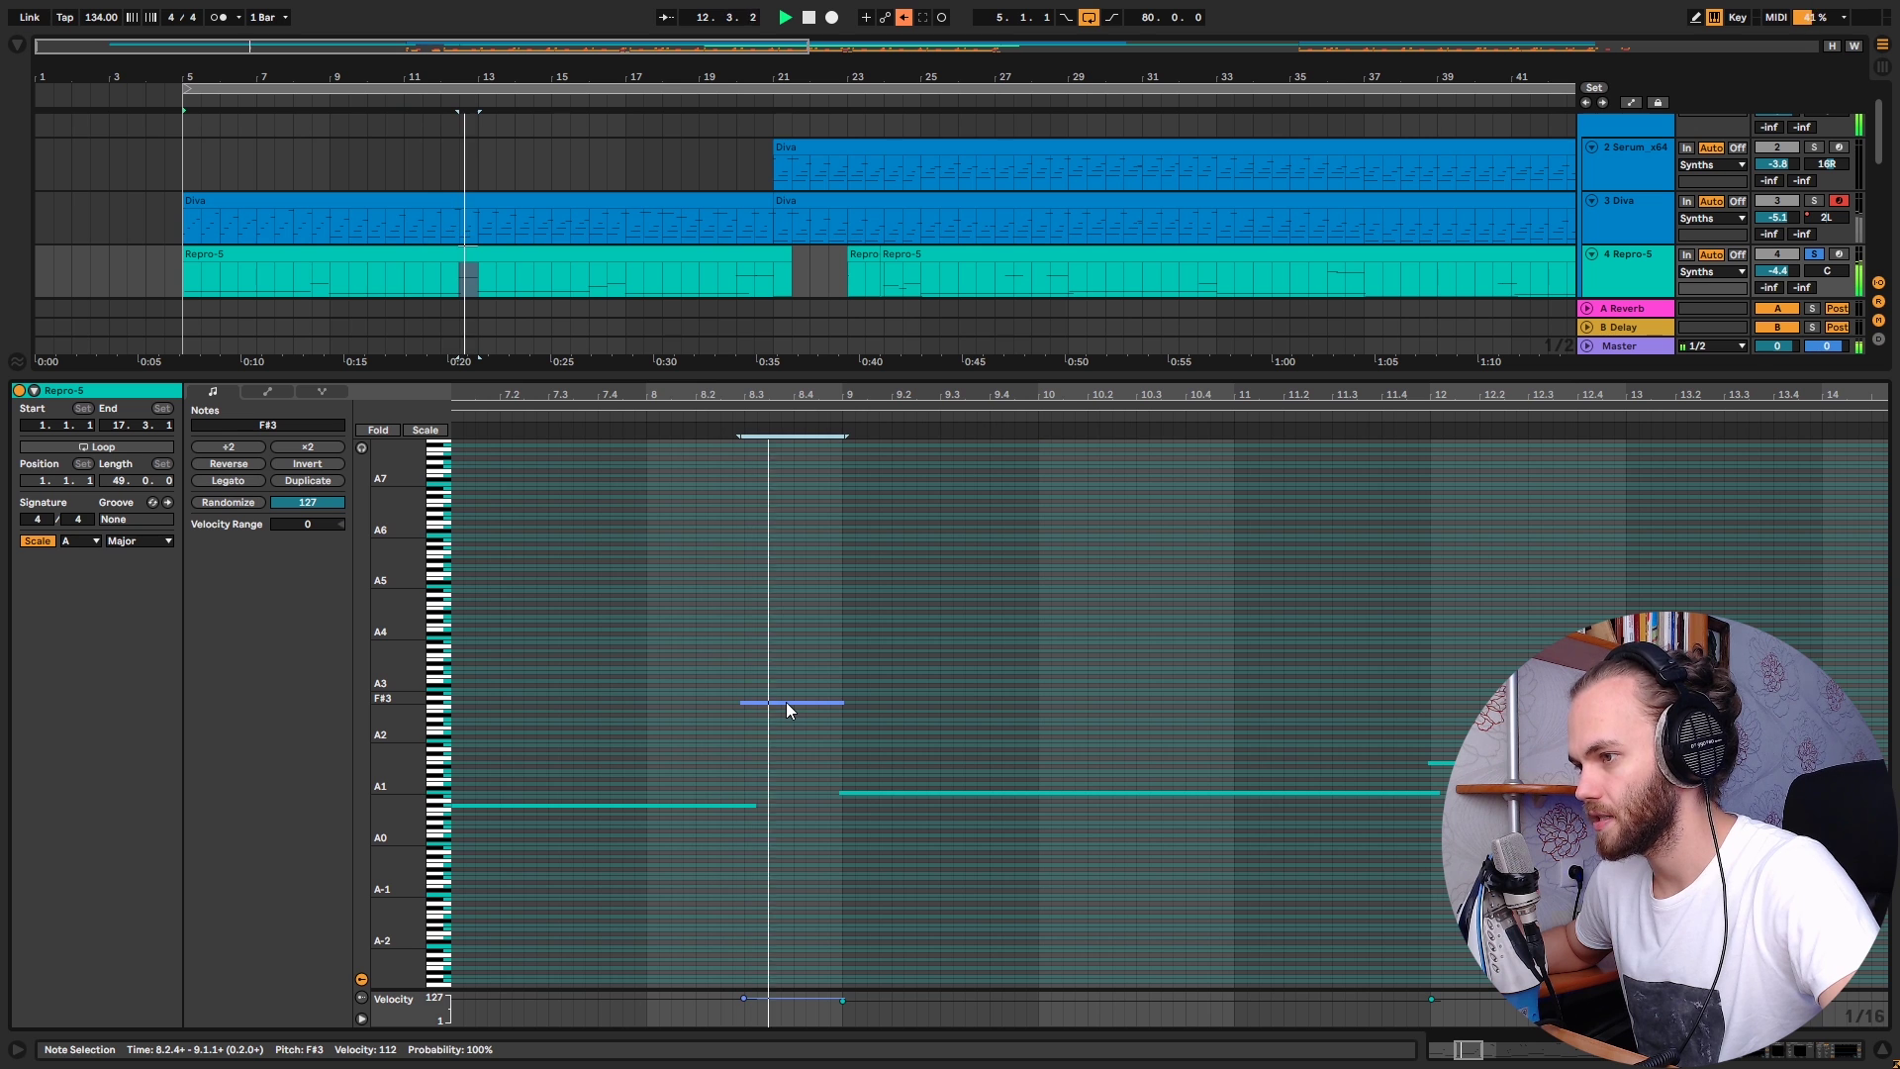
scroll(788, 703, "down", 6, "ctrl")
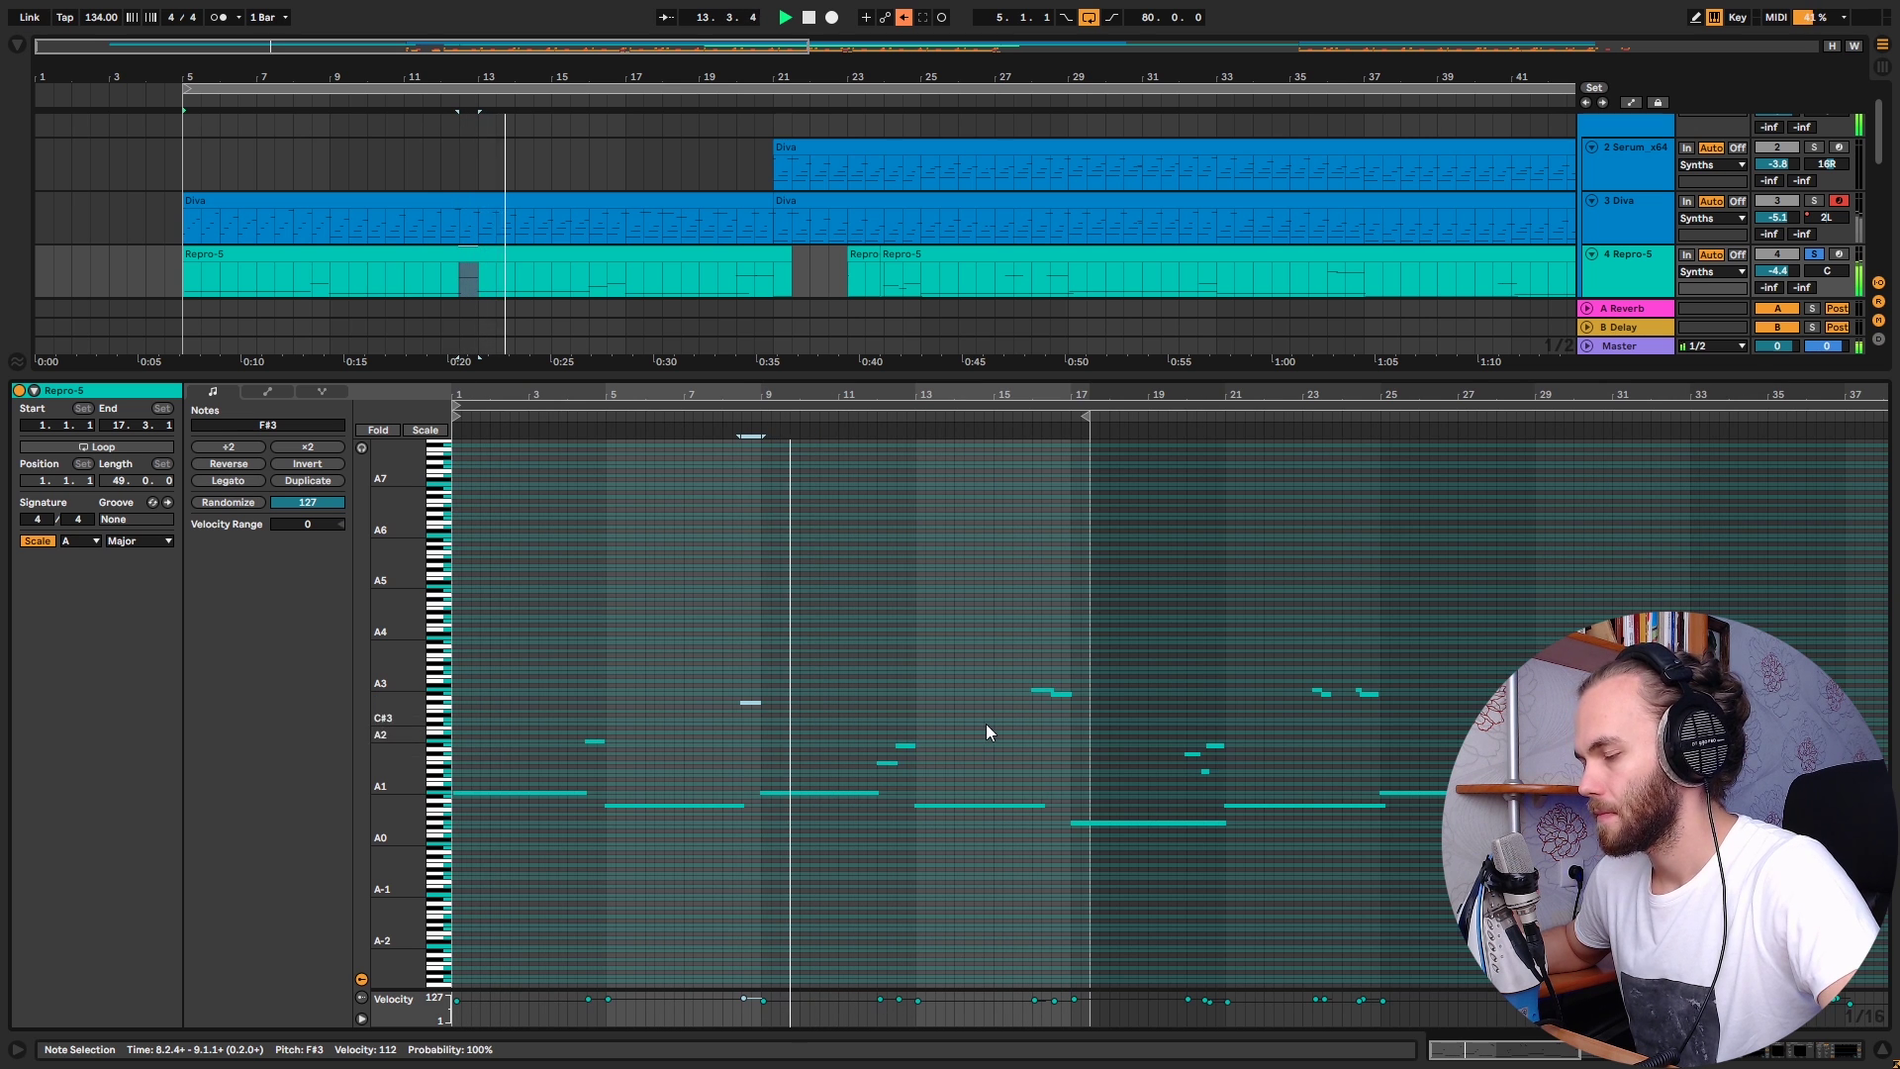
left_click(995, 742)
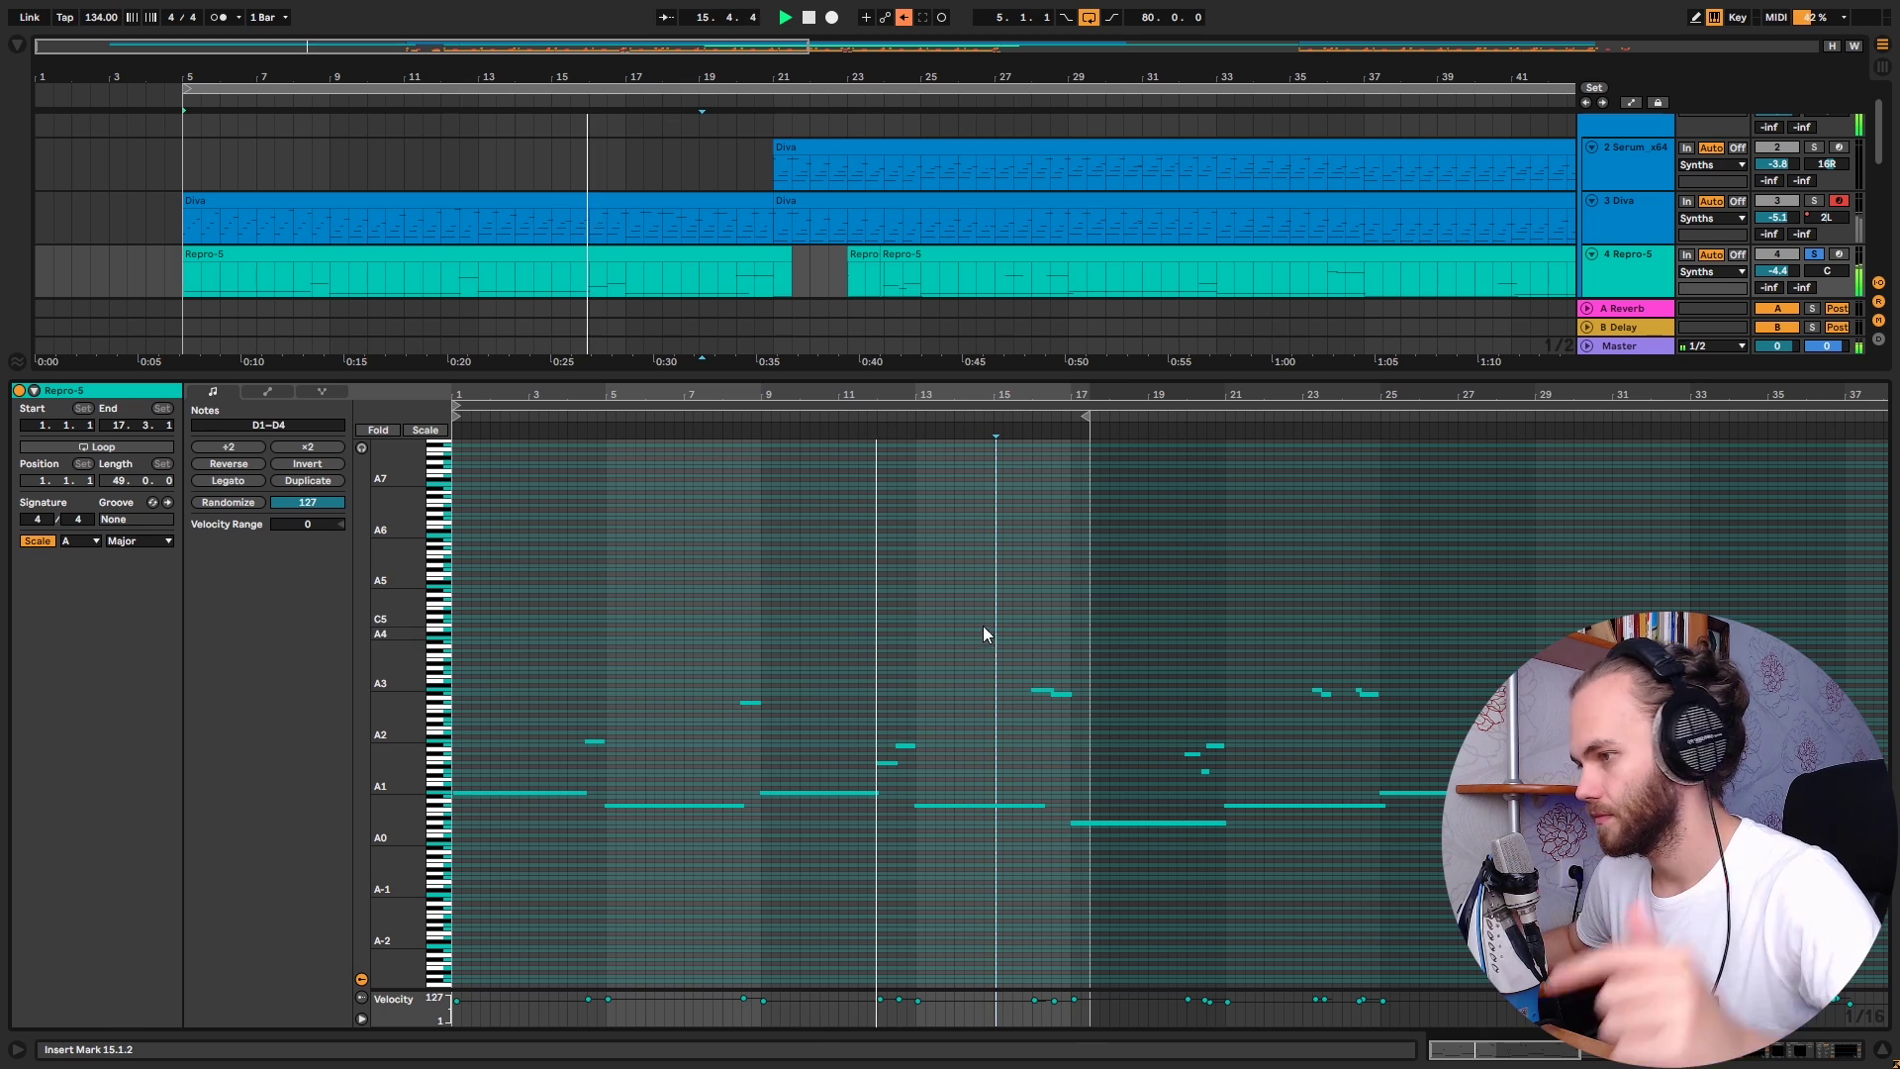
Step: Shrink the note editor, stop playback, show the Repro-5 track's devices and open the Repro-5 synth at its preset browser
left_click_drag(1077, 377, 1077, 790)
double_click(1635, 307)
key("space")
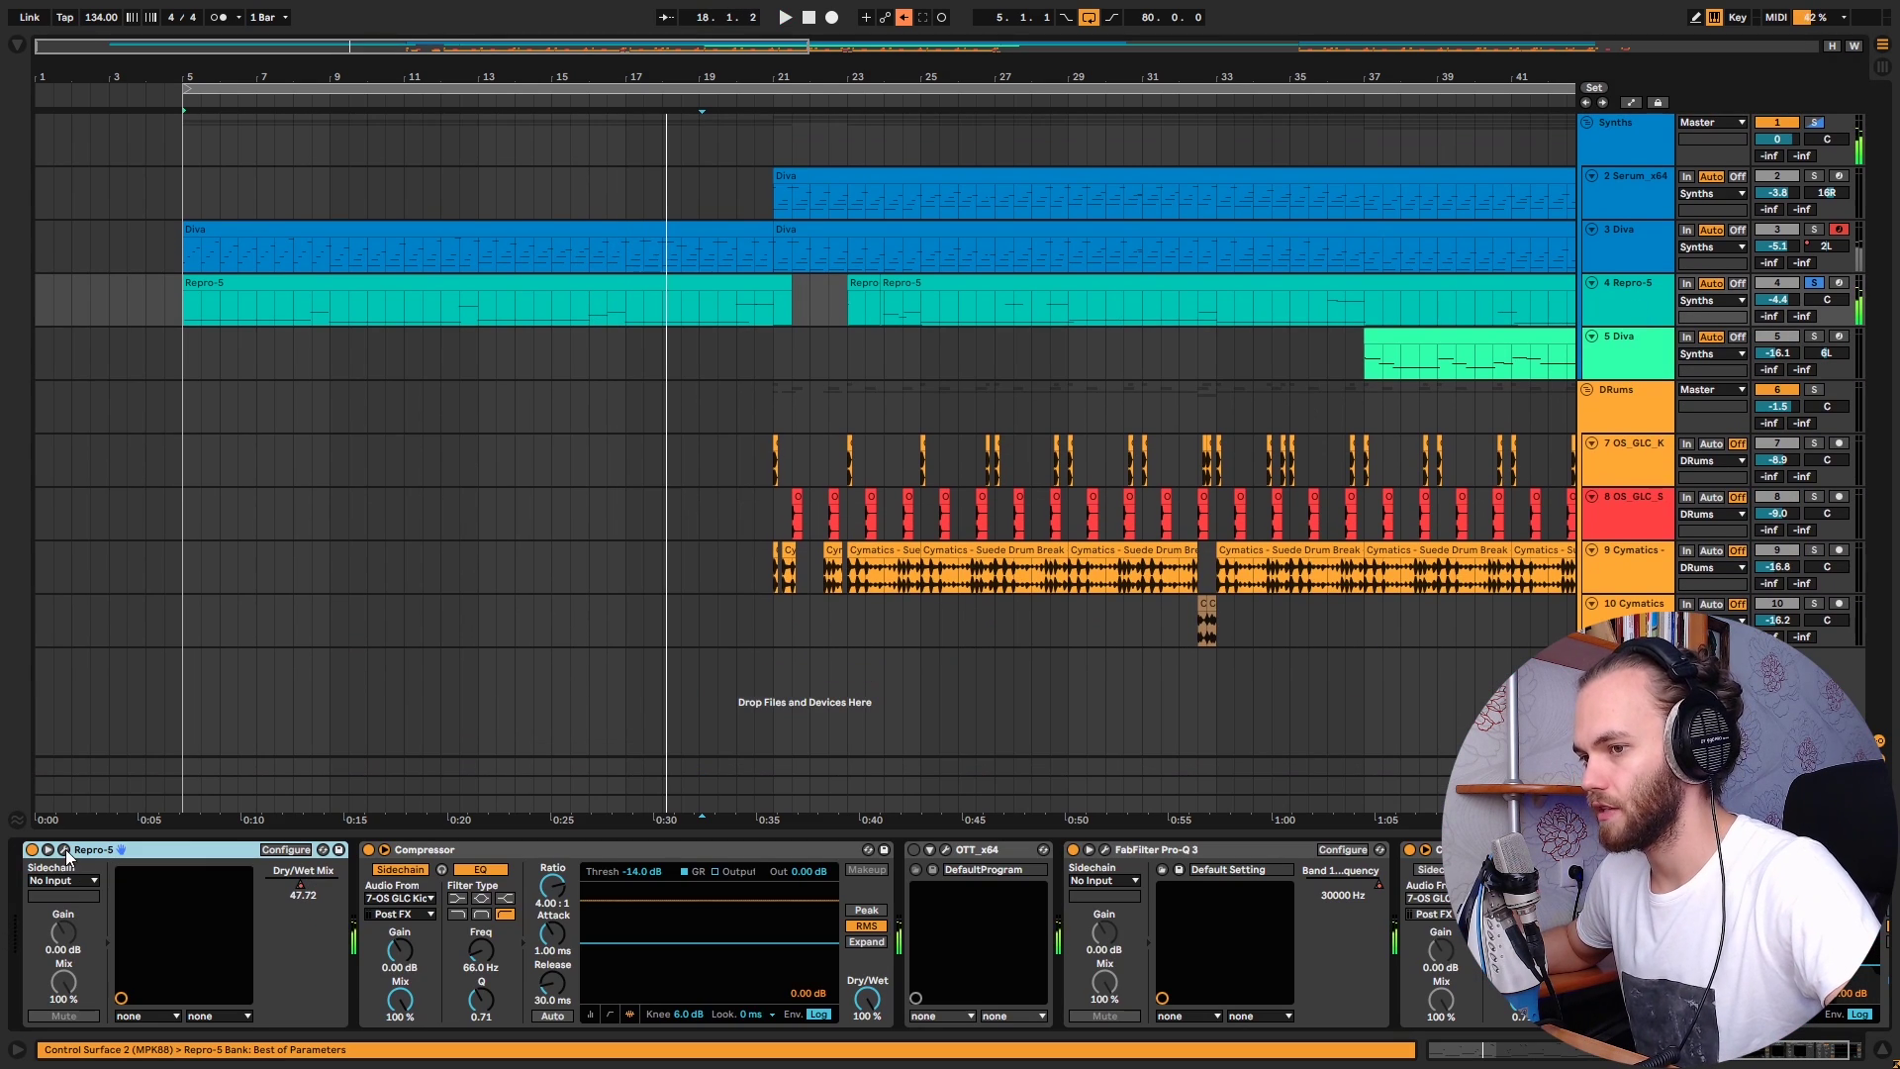
left_click(64, 850)
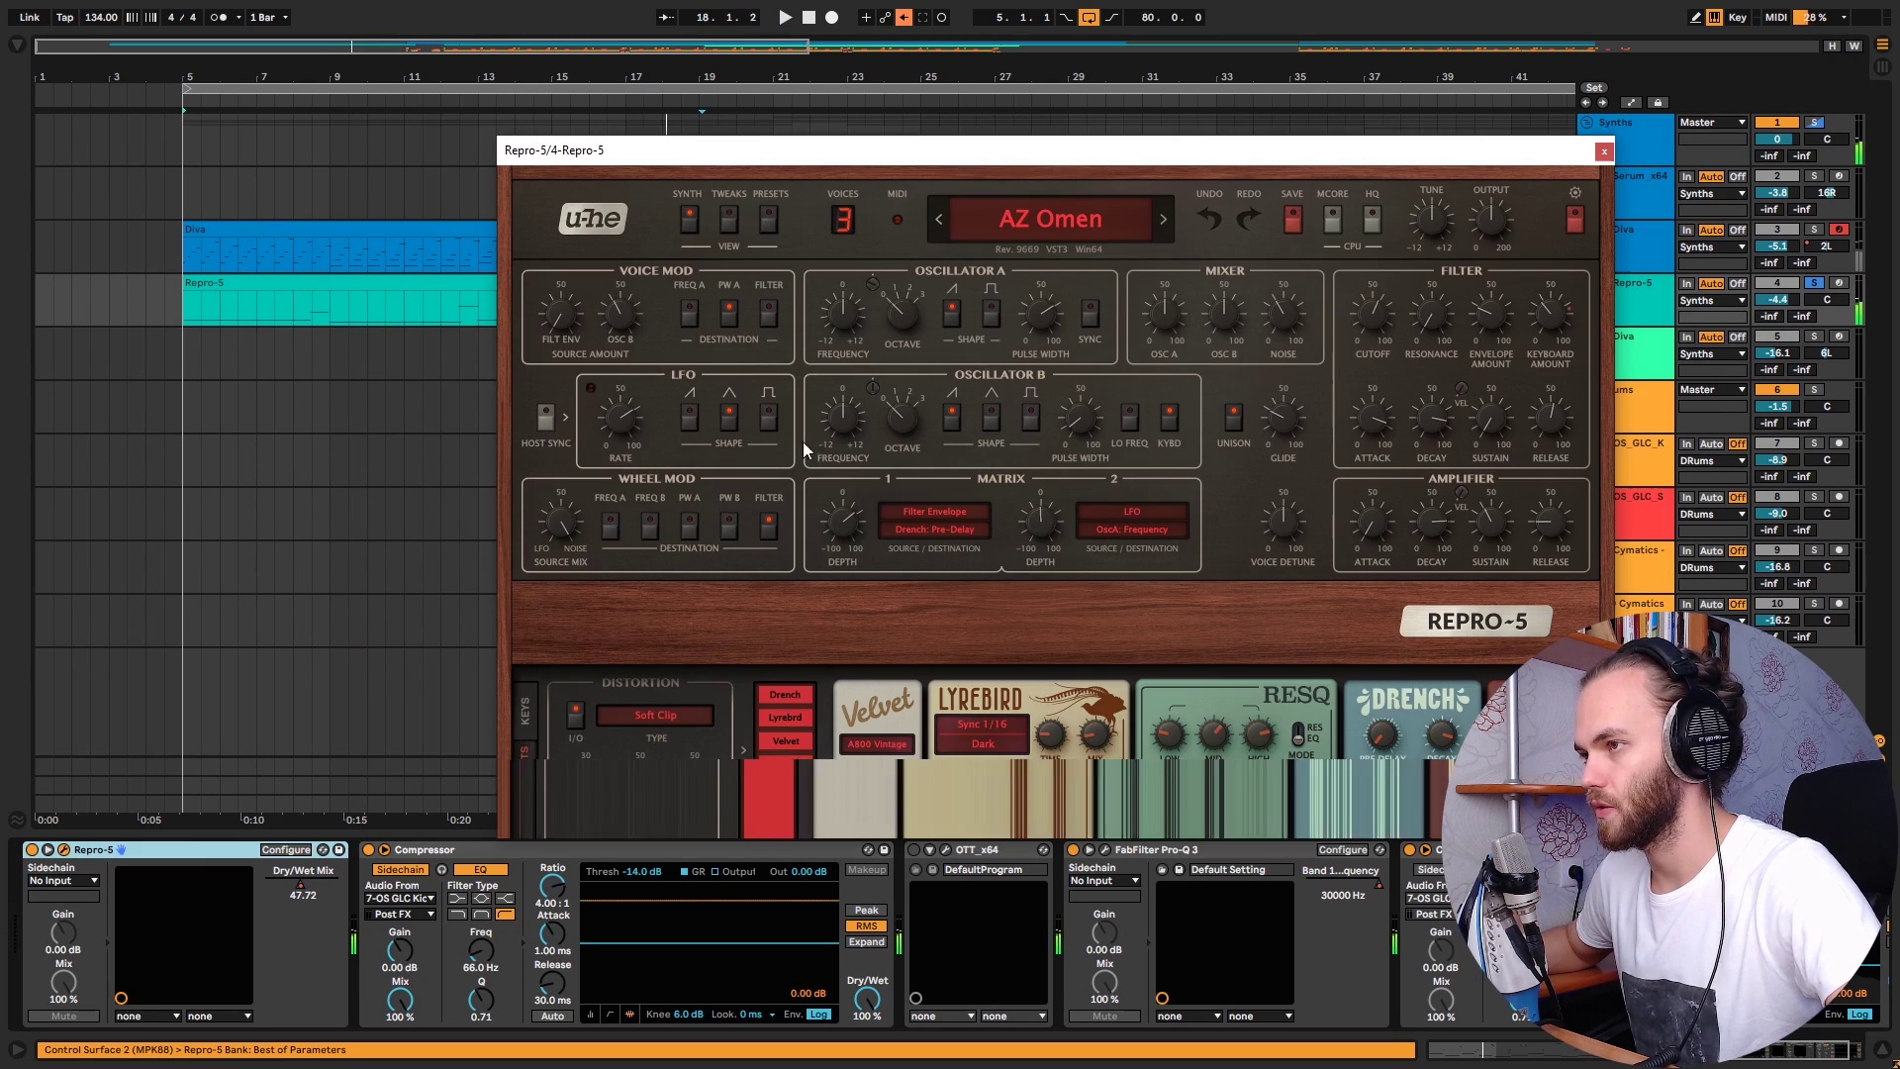
left_click(769, 220)
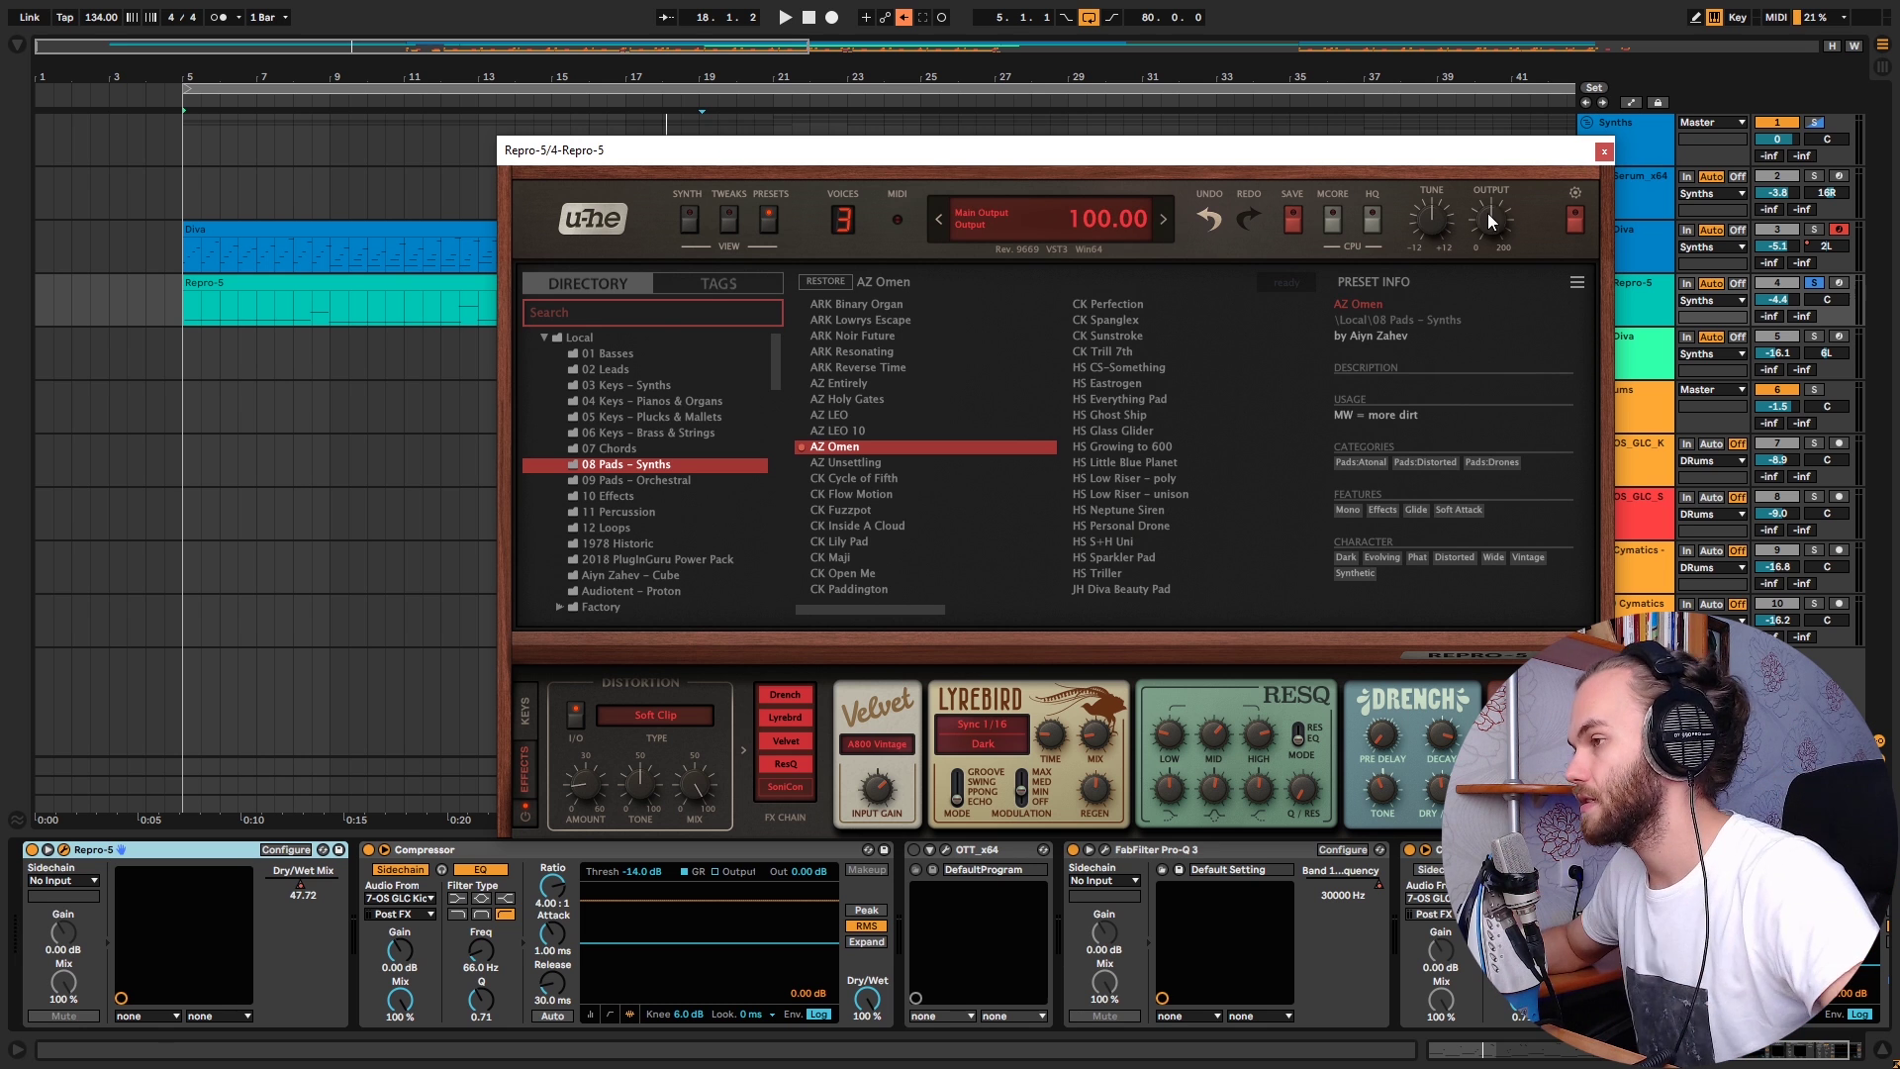
Step: Close the synth window, remove the bass solo and play the Diva and Repro-5 parts together from bar 5
left_click(1603, 150)
key("space")
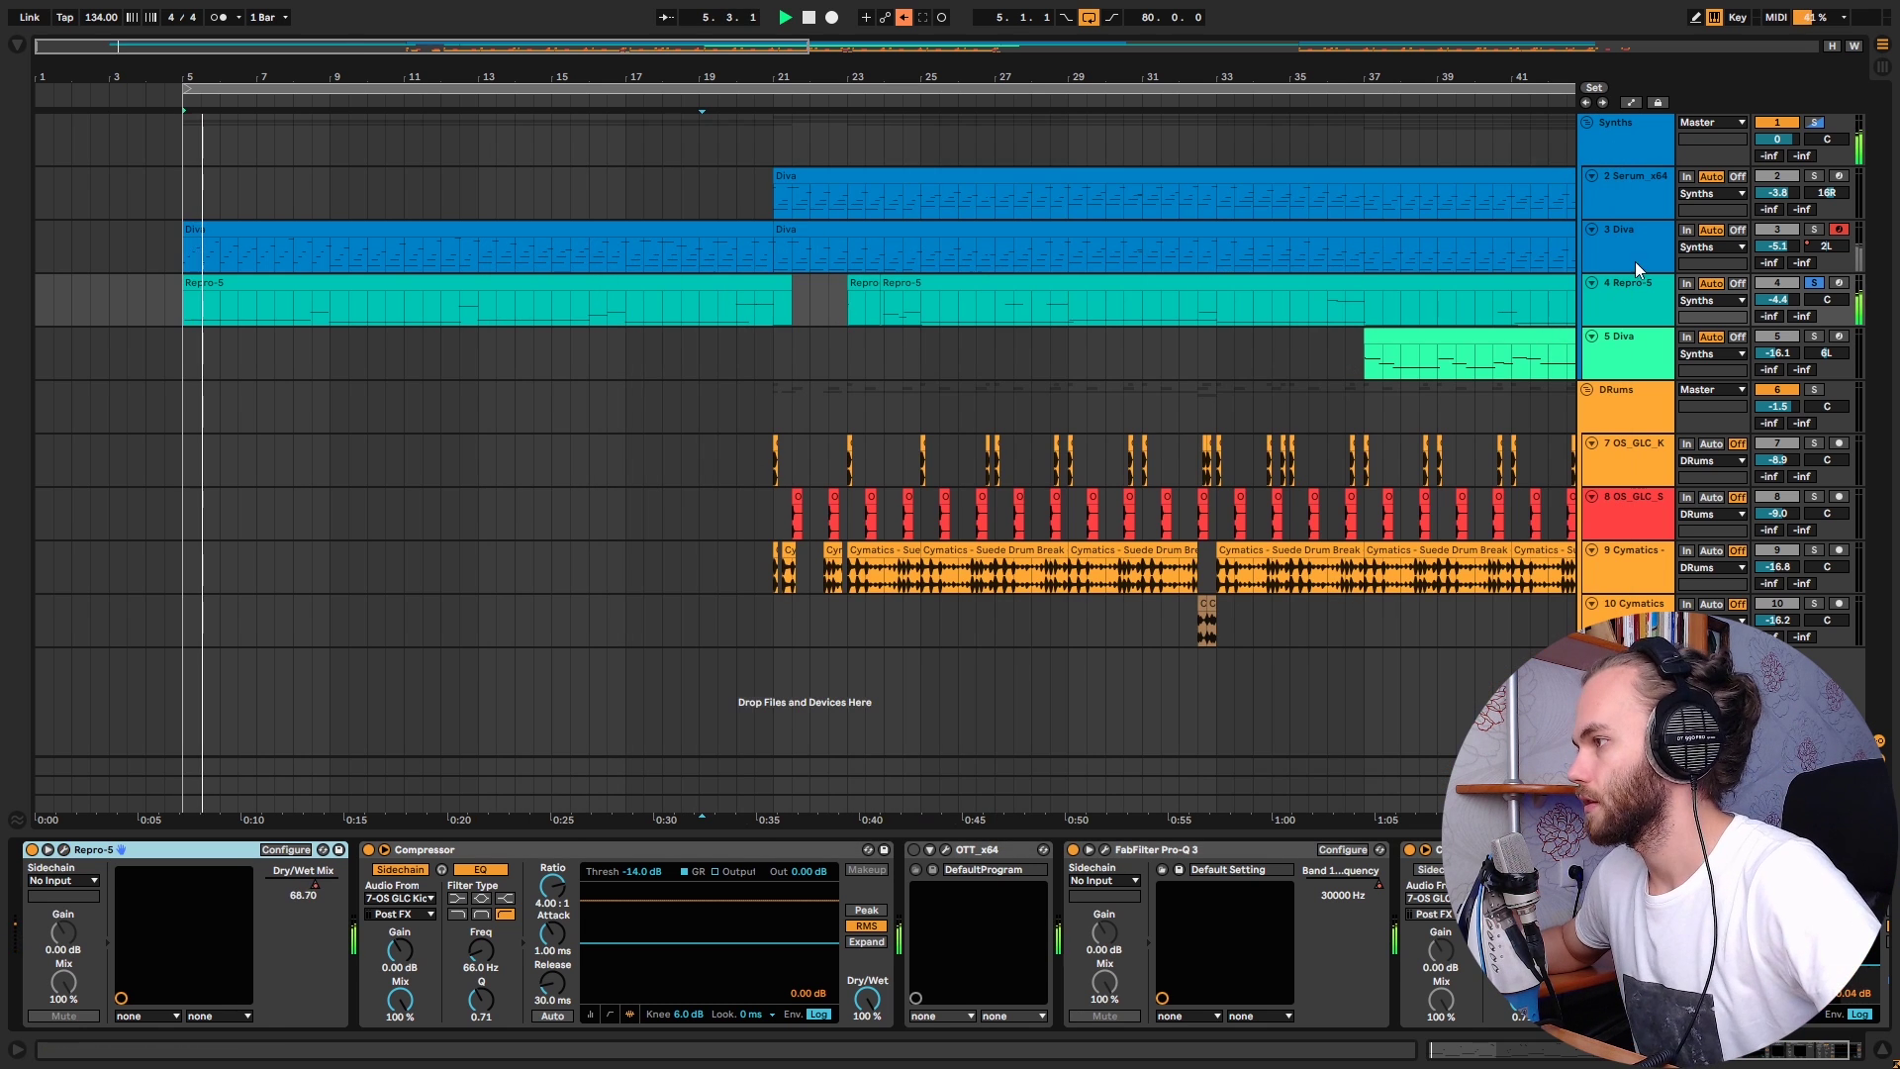
left_click(1814, 229)
key("space")
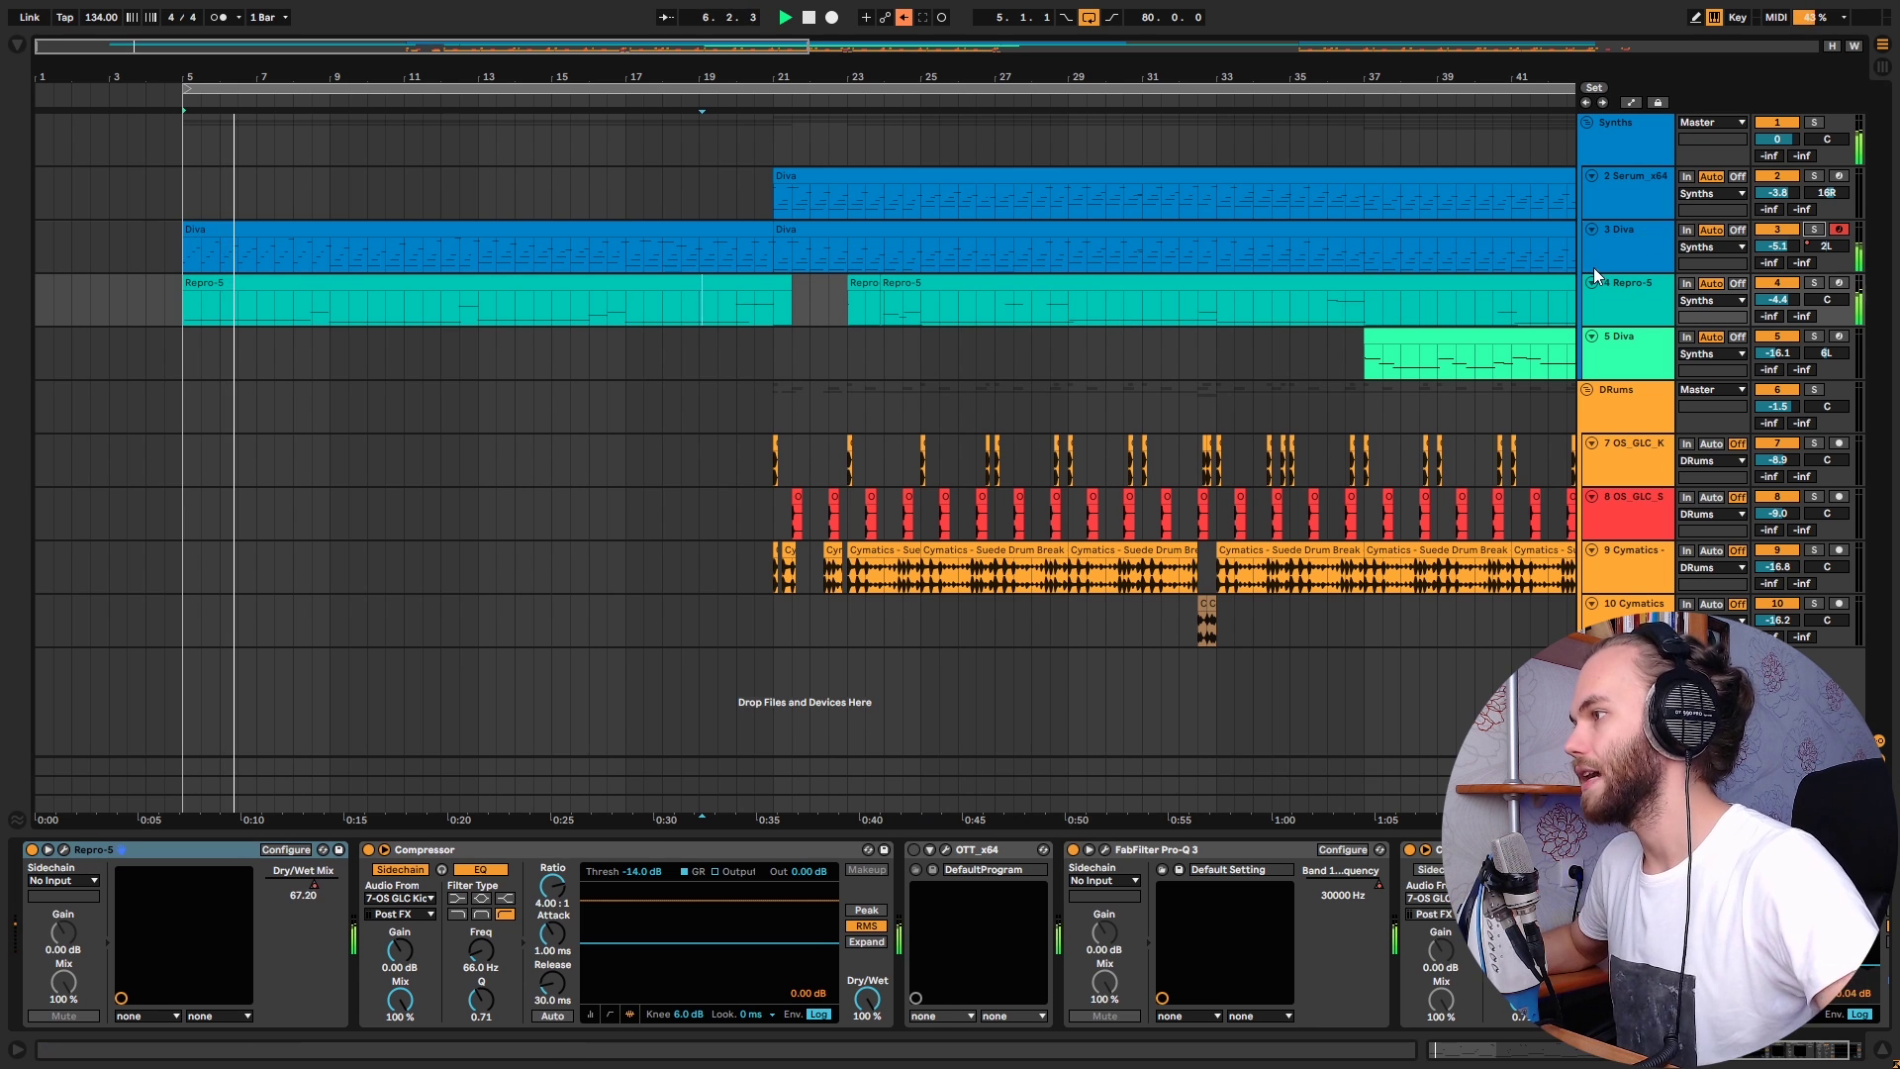
left_click(1625, 248)
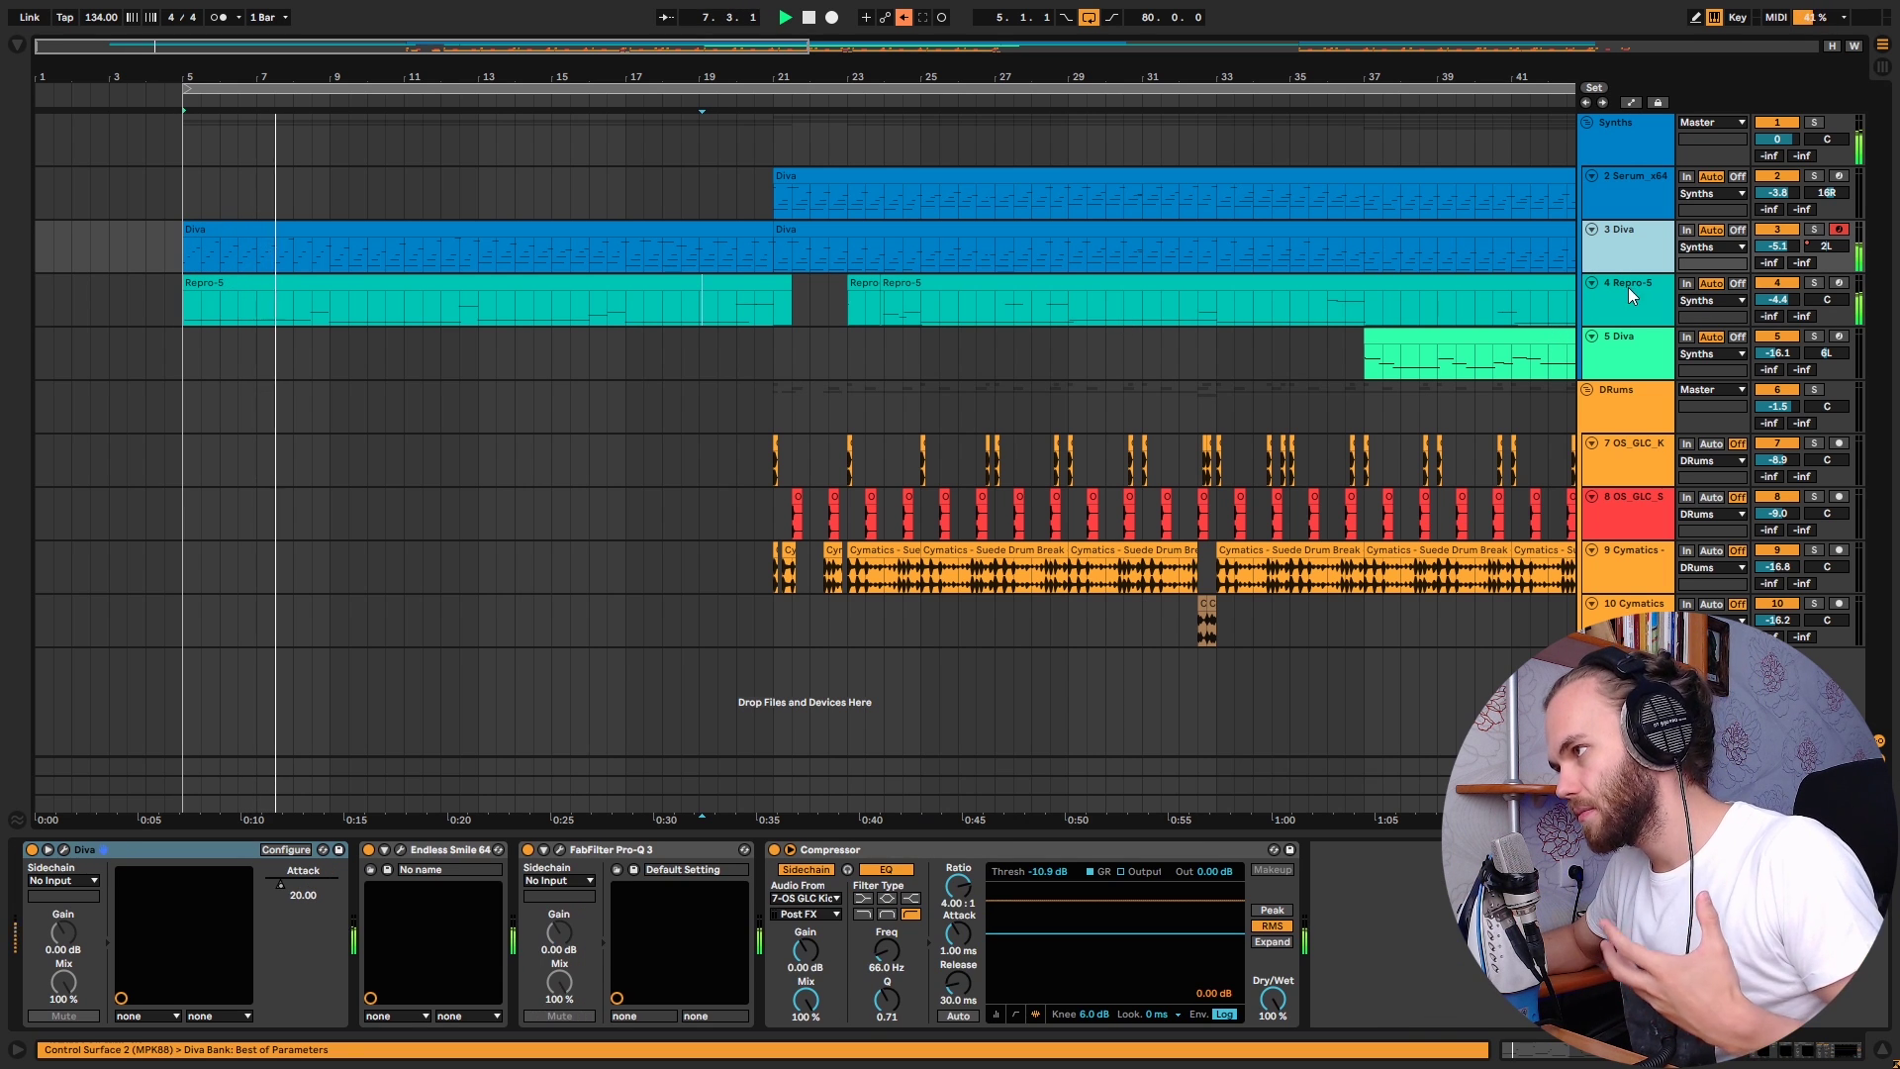
left_click(1629, 287)
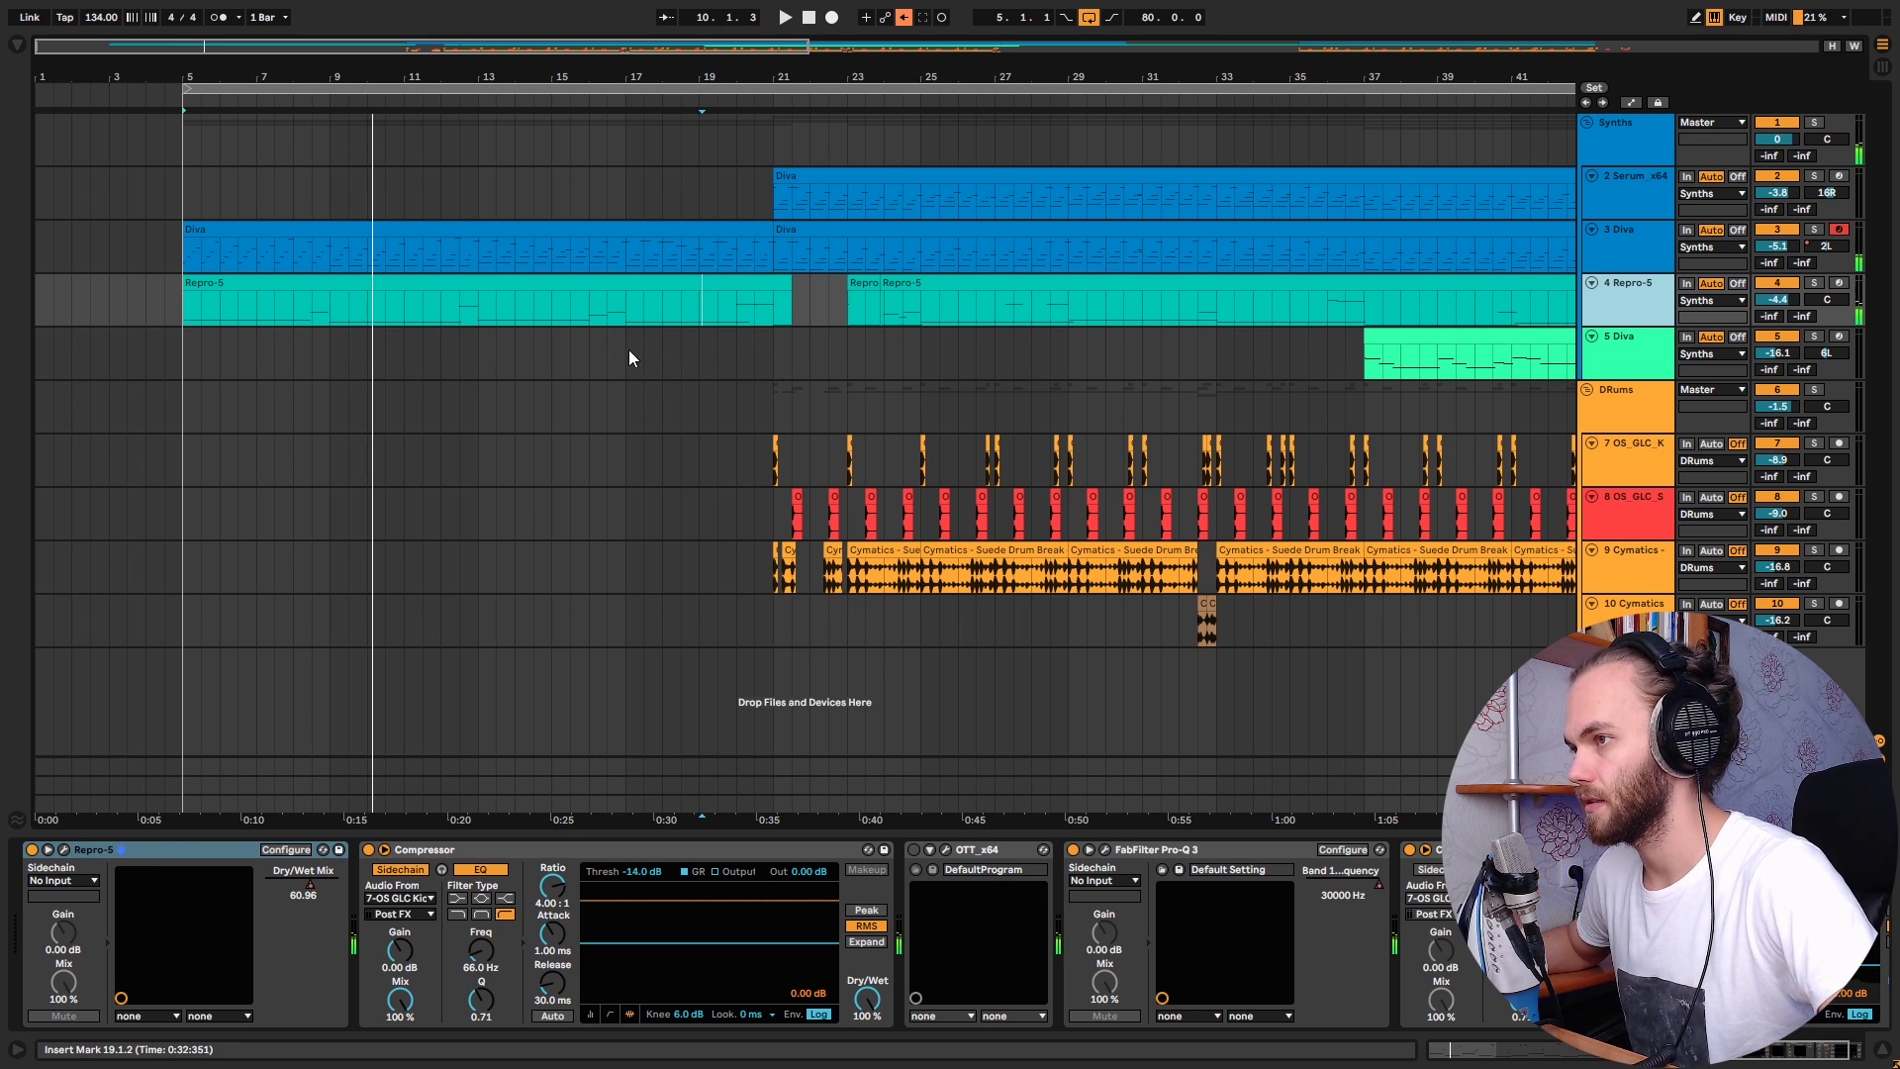
Step: Reopen Repro-5's synth controls, audition the soloed bass with the Drench mix at 0 and then 58, and toggle the Distortion switch
left_click(63, 850)
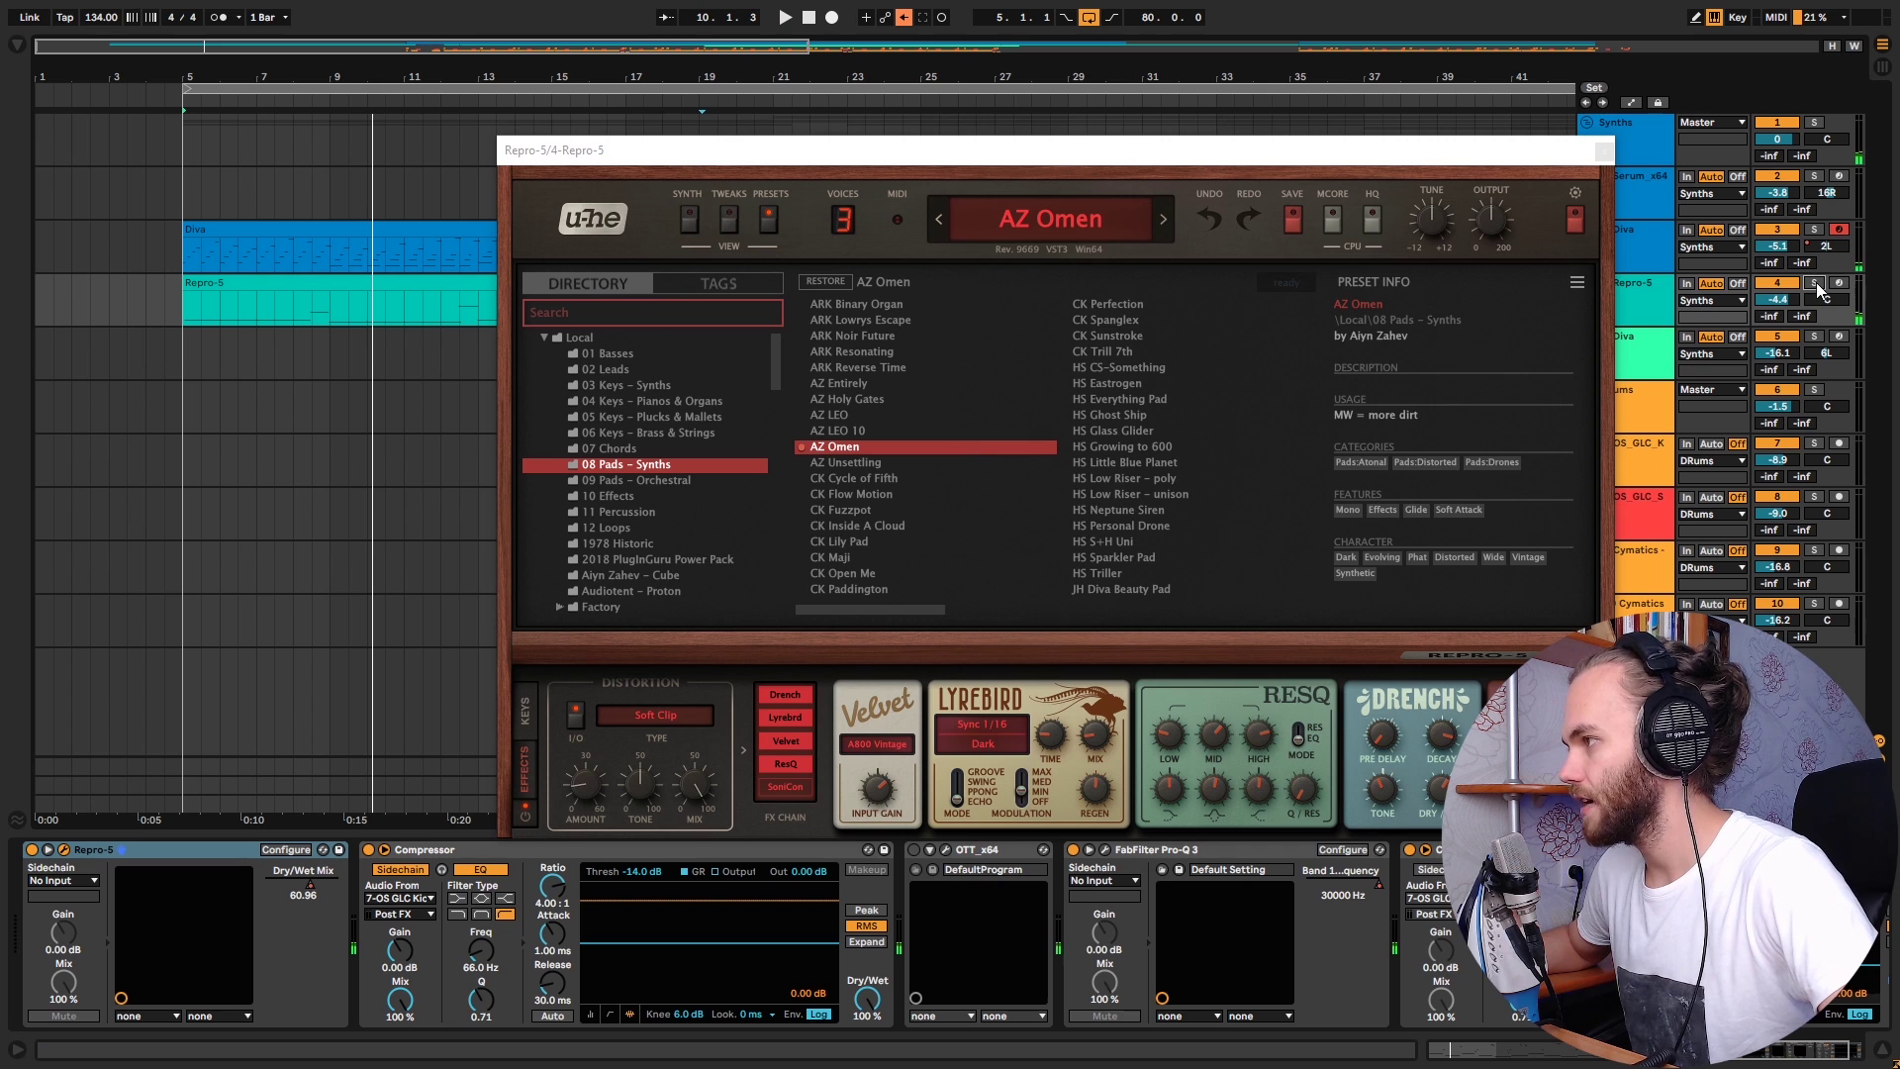
left_click(690, 220)
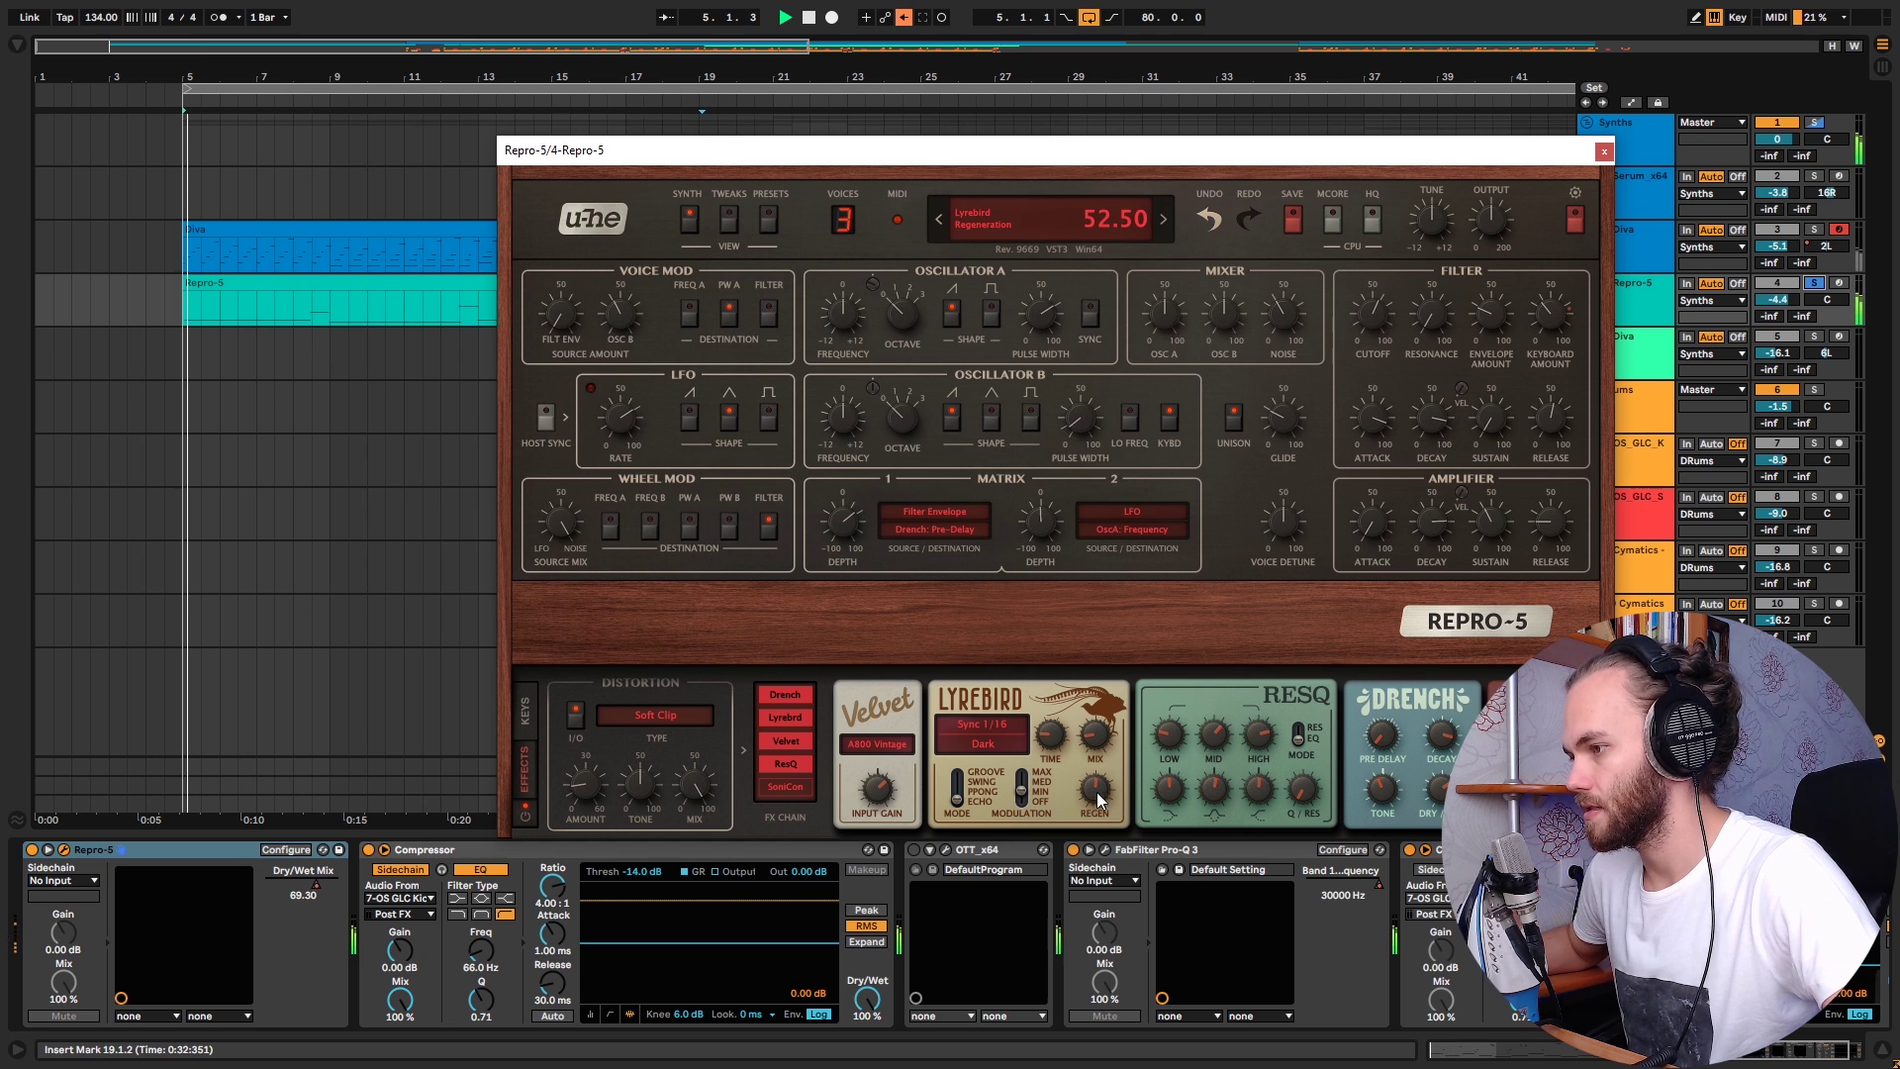
key("space")
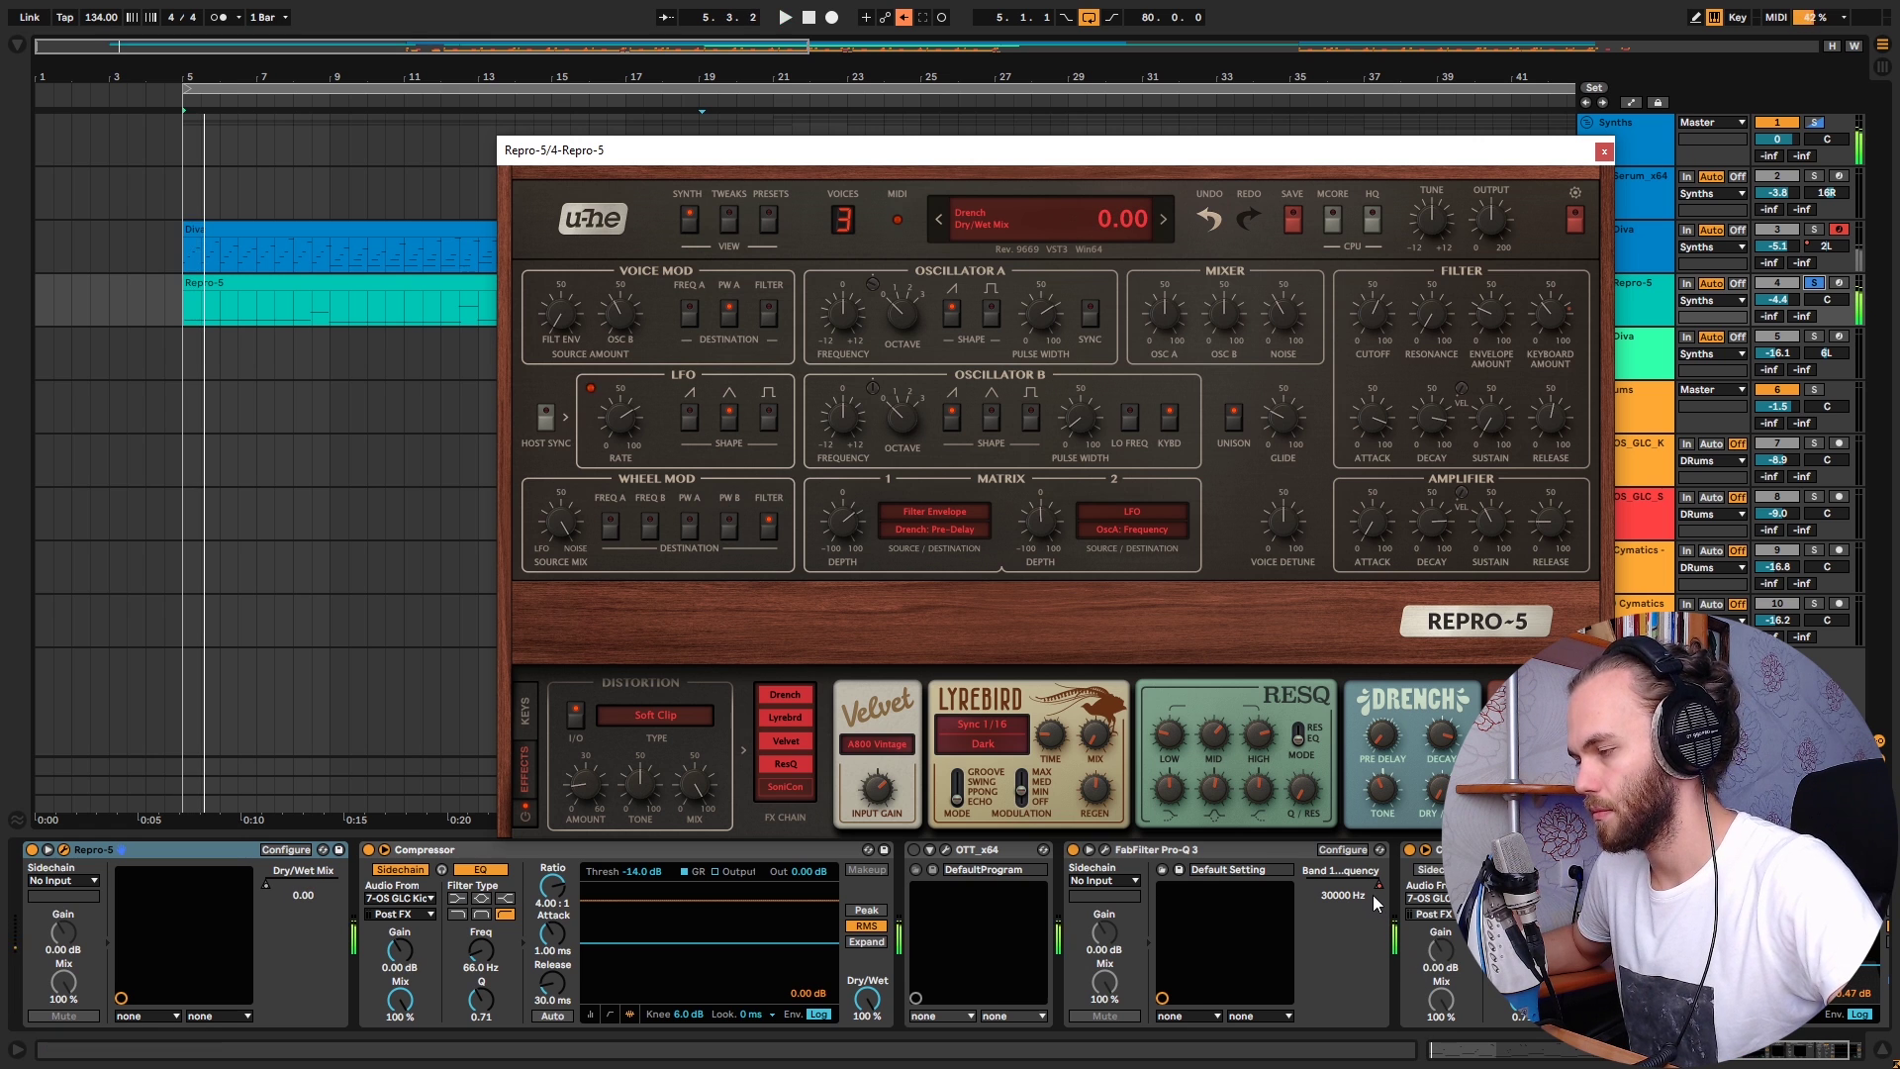
left_click(577, 716)
left_click(573, 714)
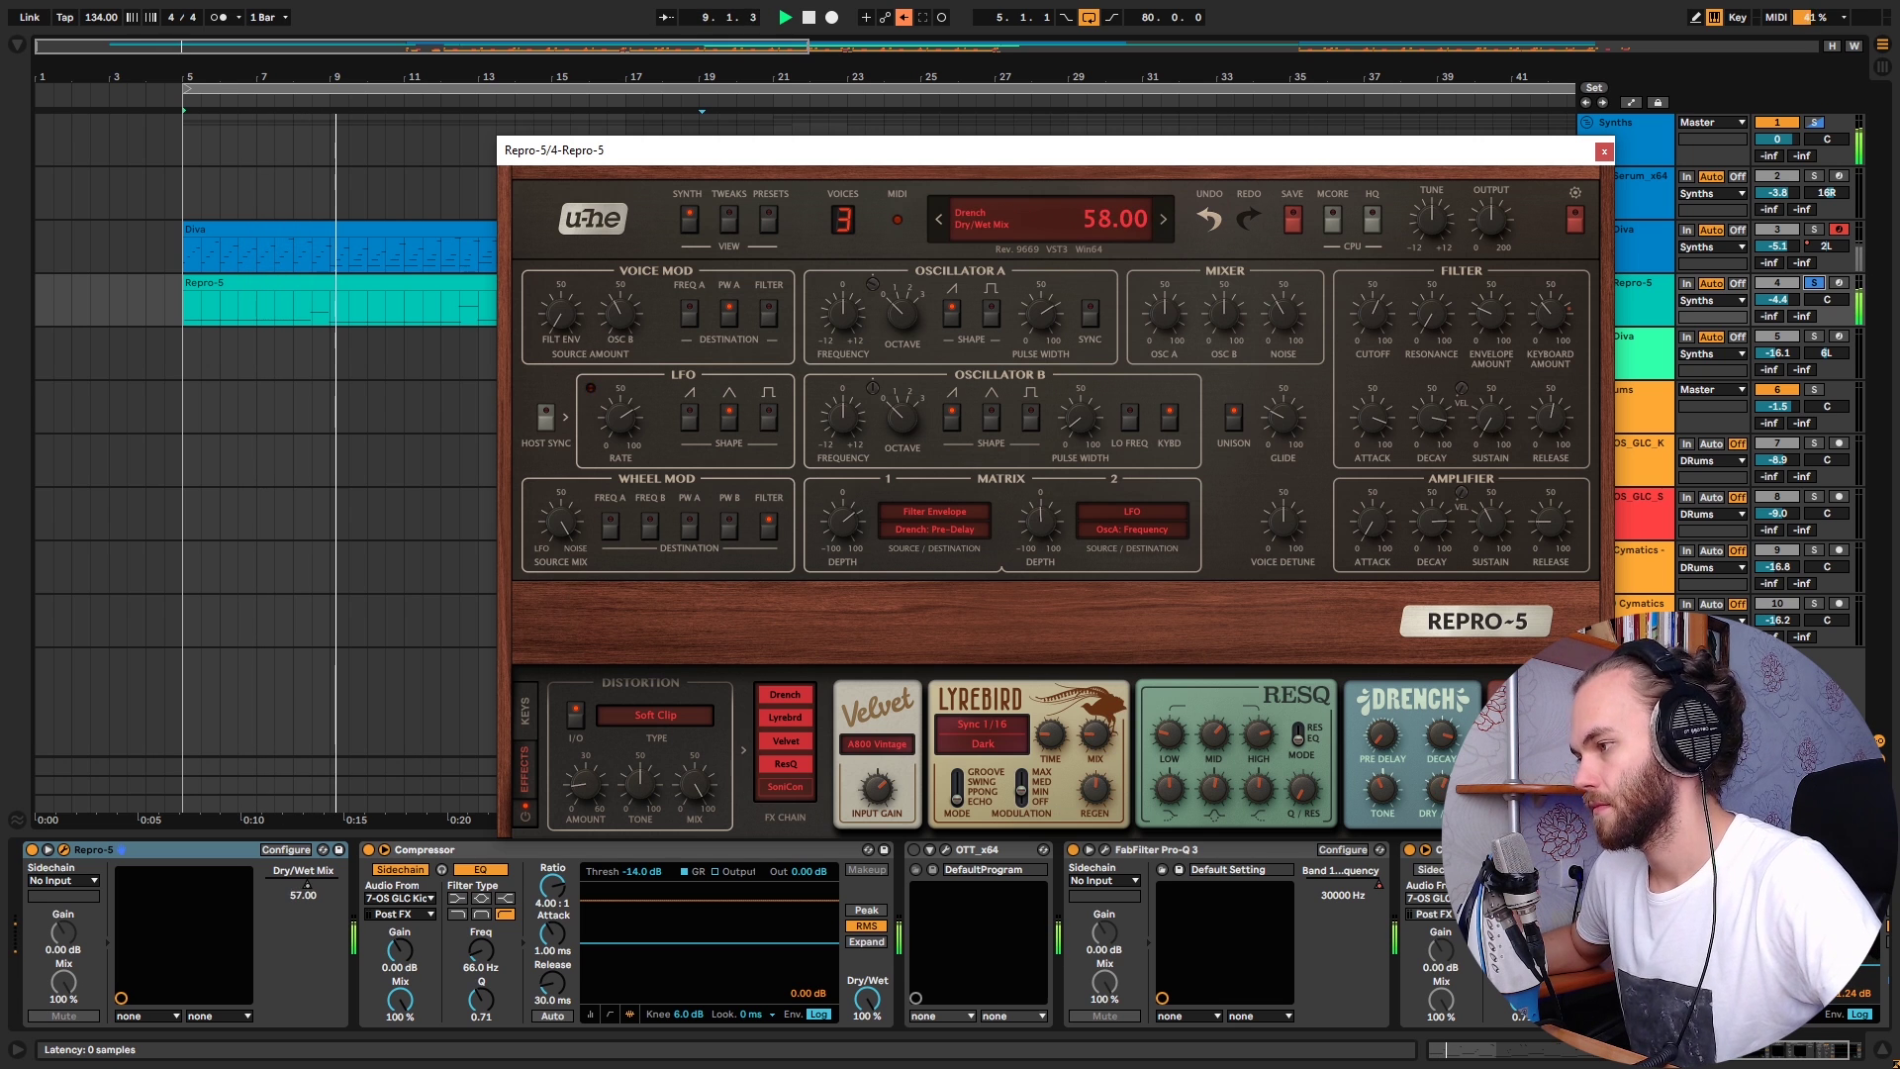
left_click(1604, 150)
key("space")
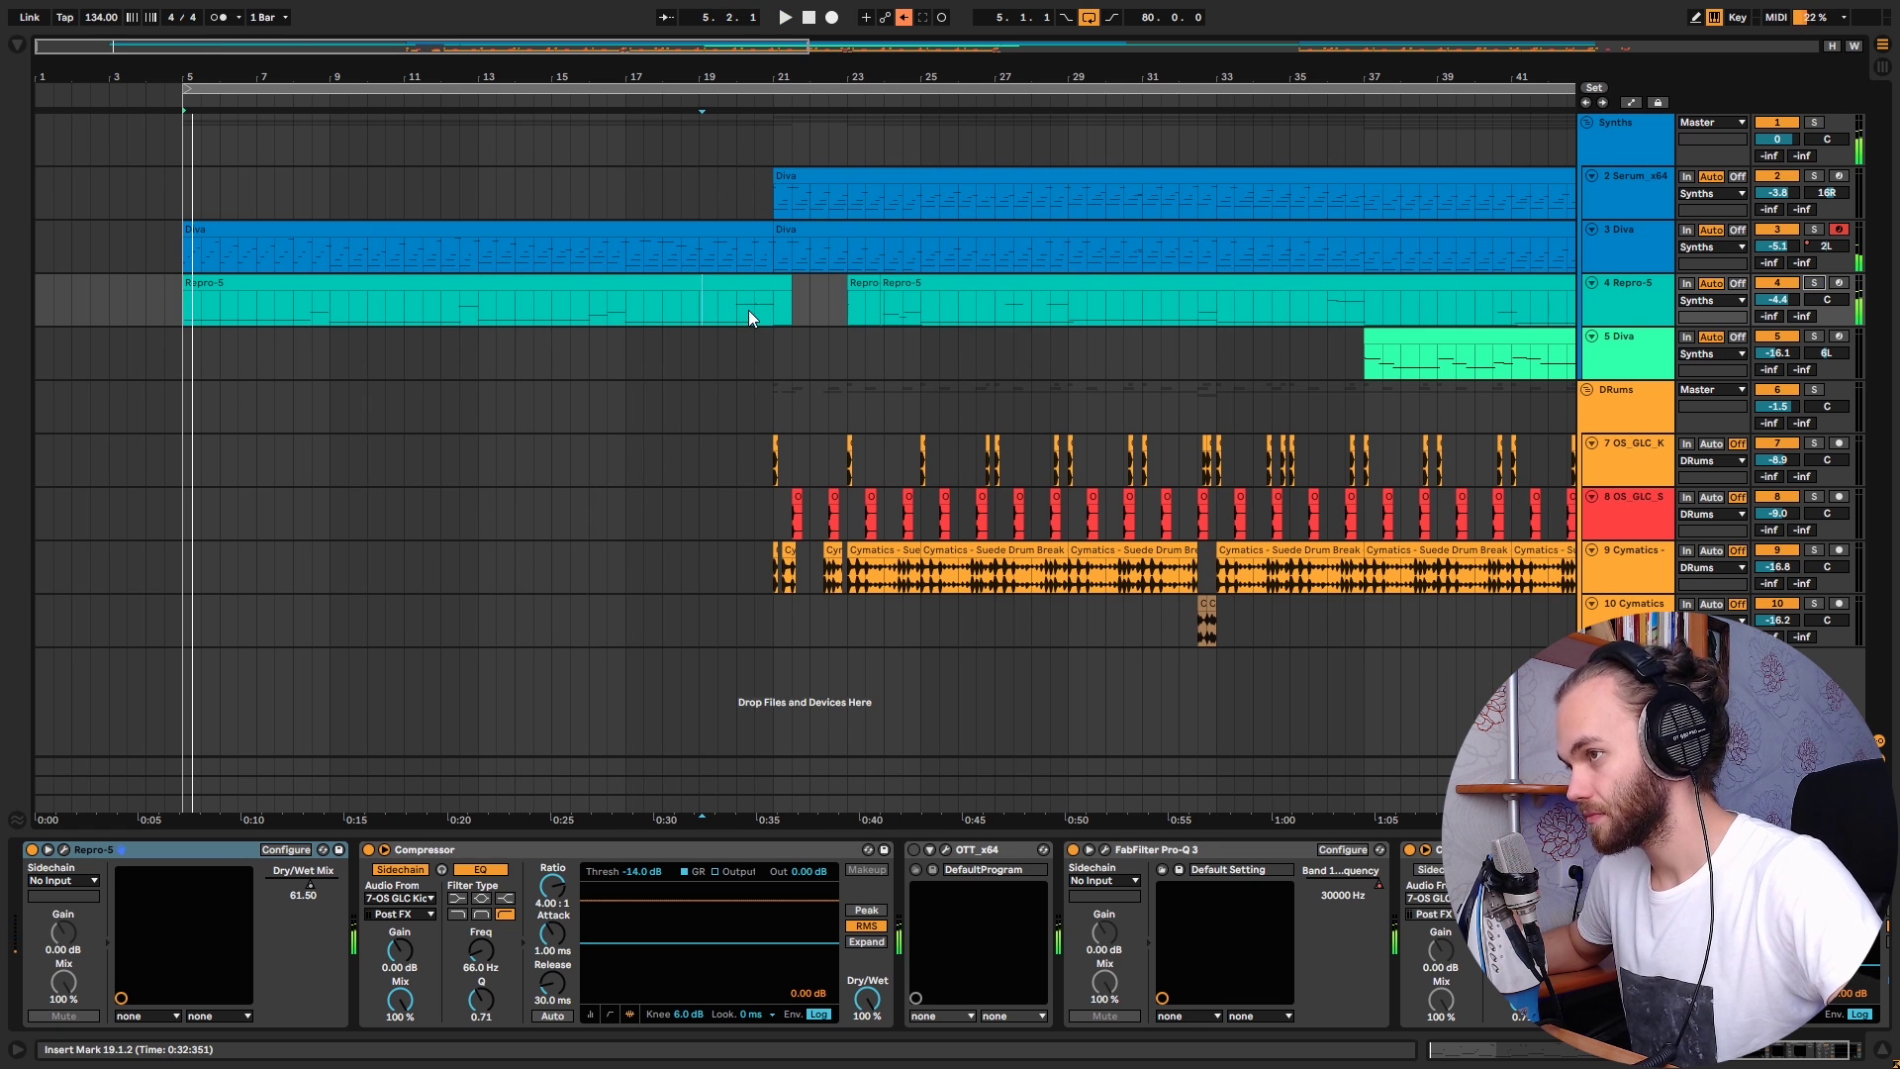
Step: Play the full arrangement from bar 21, where the drums and Serum part enter
left_click(774, 312)
scroll(897, 374, "up", 3)
key("space")
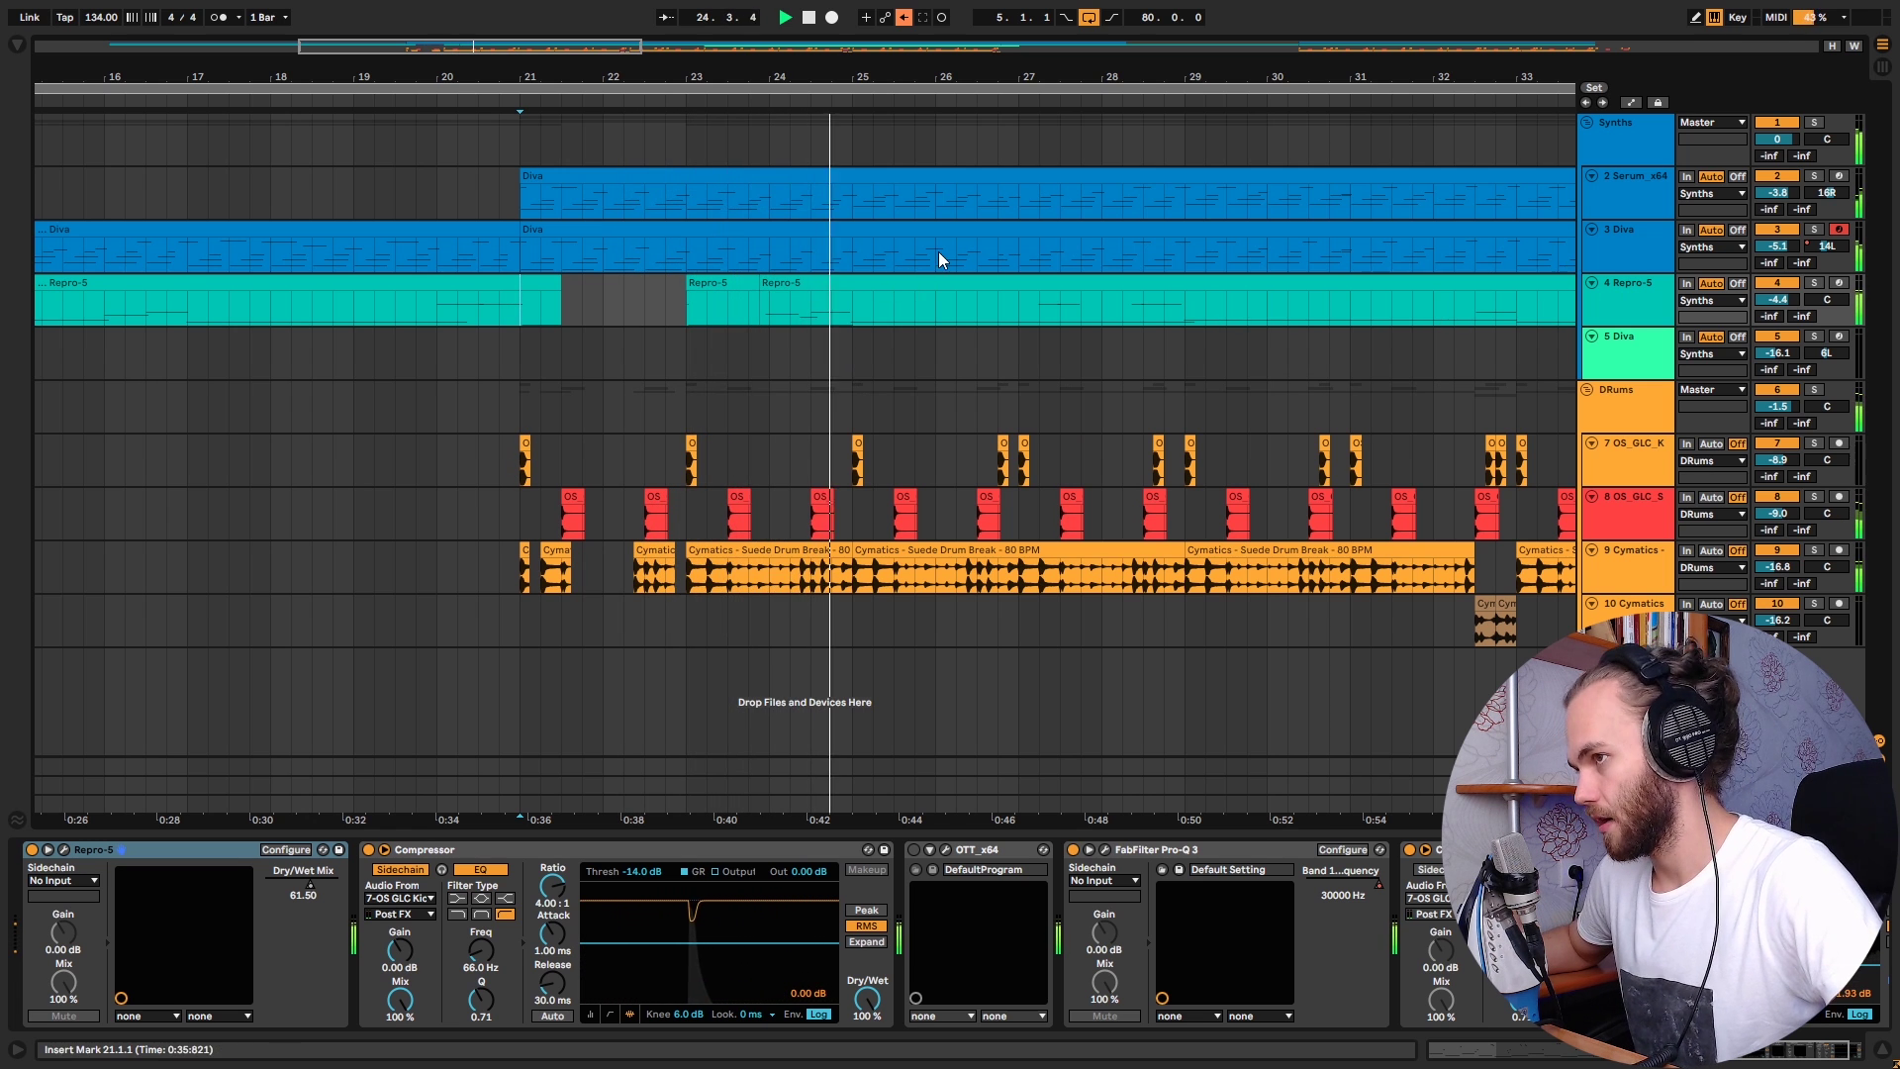
Step: Solo the Serum track, play it from bar 21 and show its devices
left_click(1817, 175)
key("space")
left_click(1660, 188)
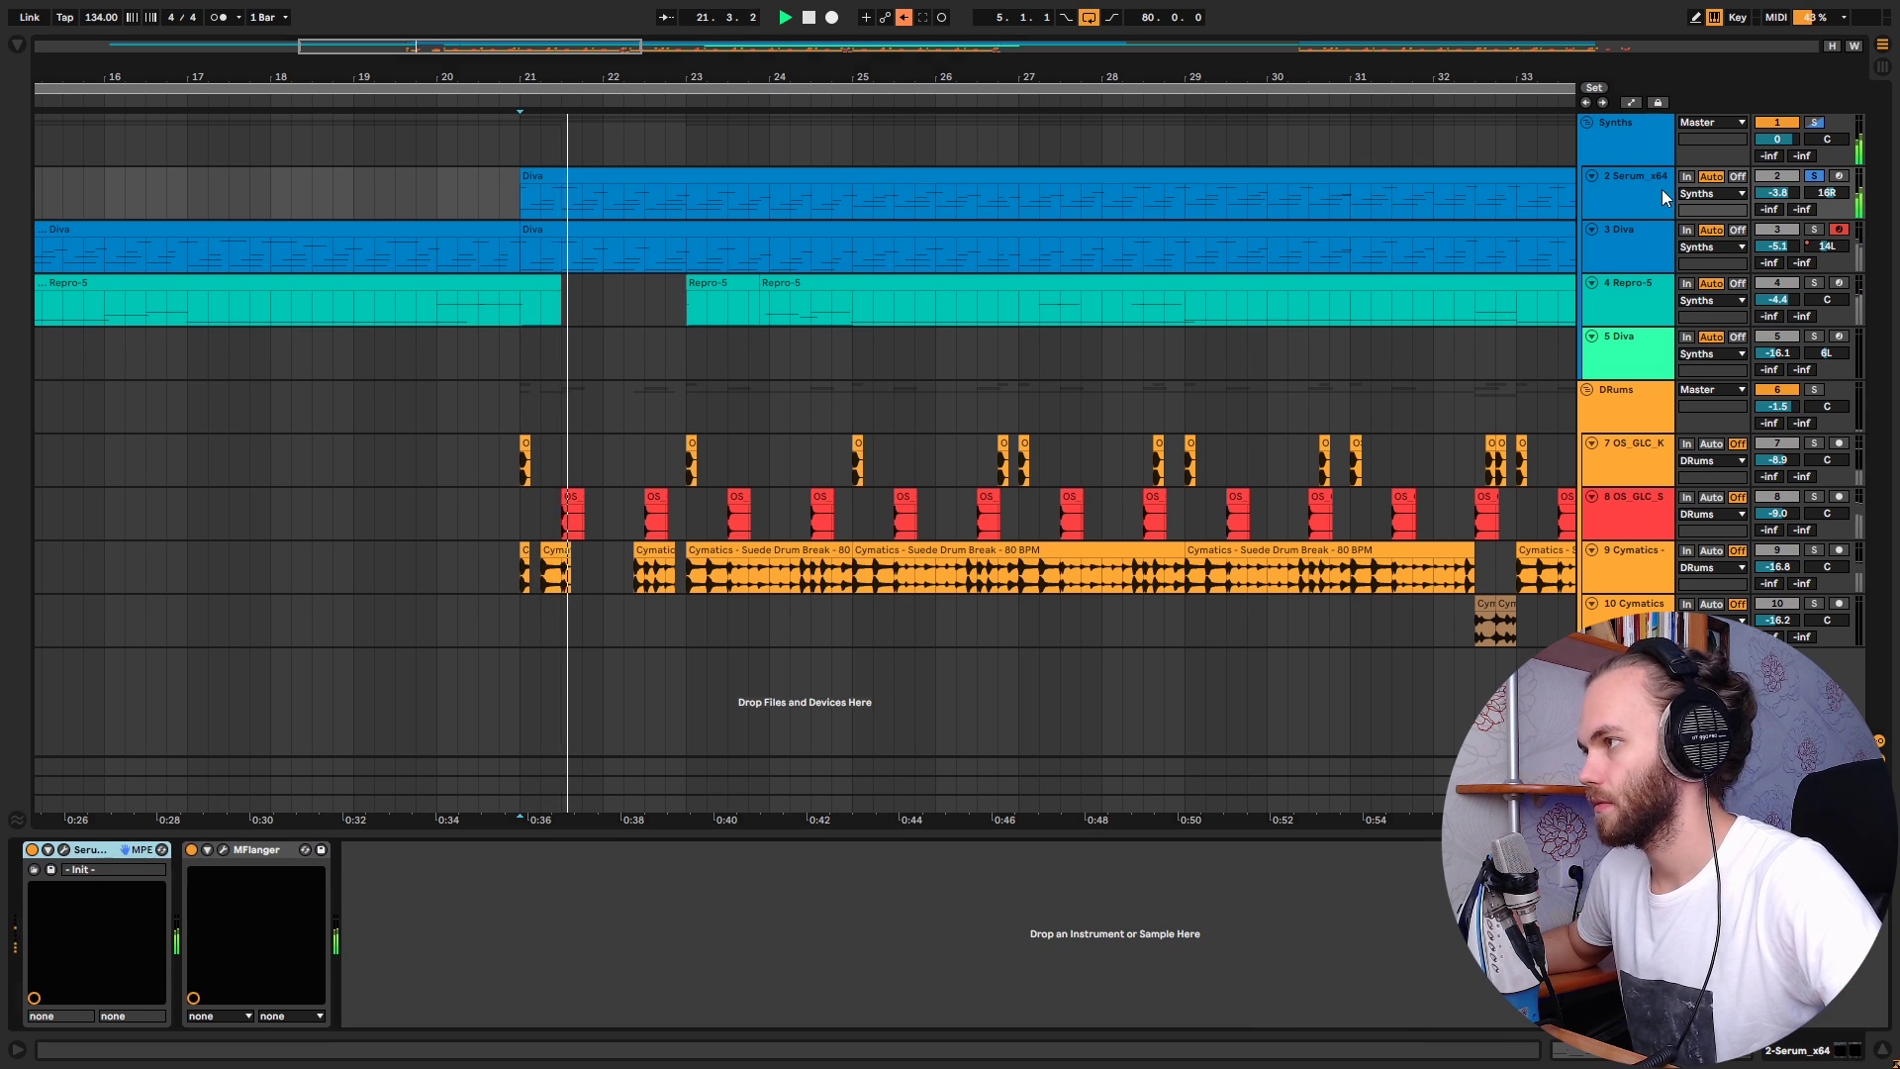
Step: Open the Serum synth, set envelope 1's attack to 48 ms and switch off the MG Low 18 filter
left_click(65, 849)
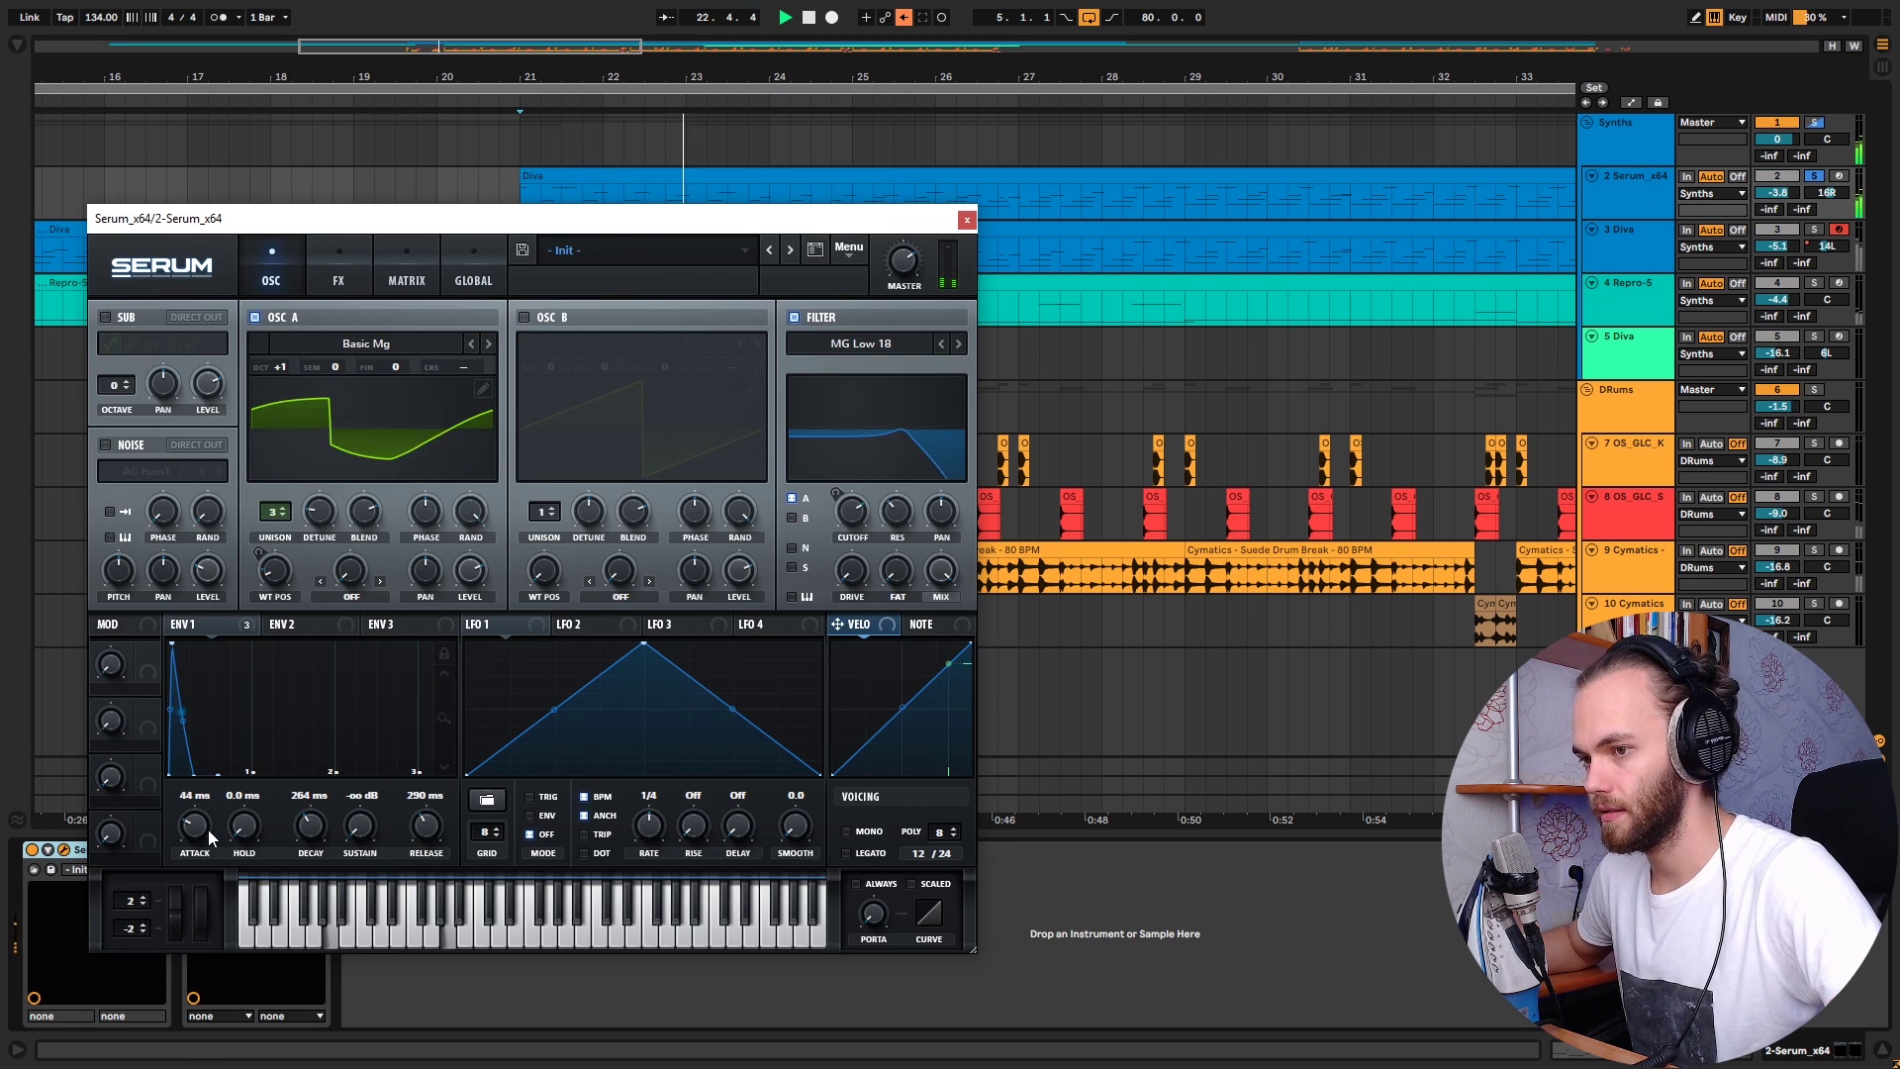
left_click_drag(206, 830, 227, 787)
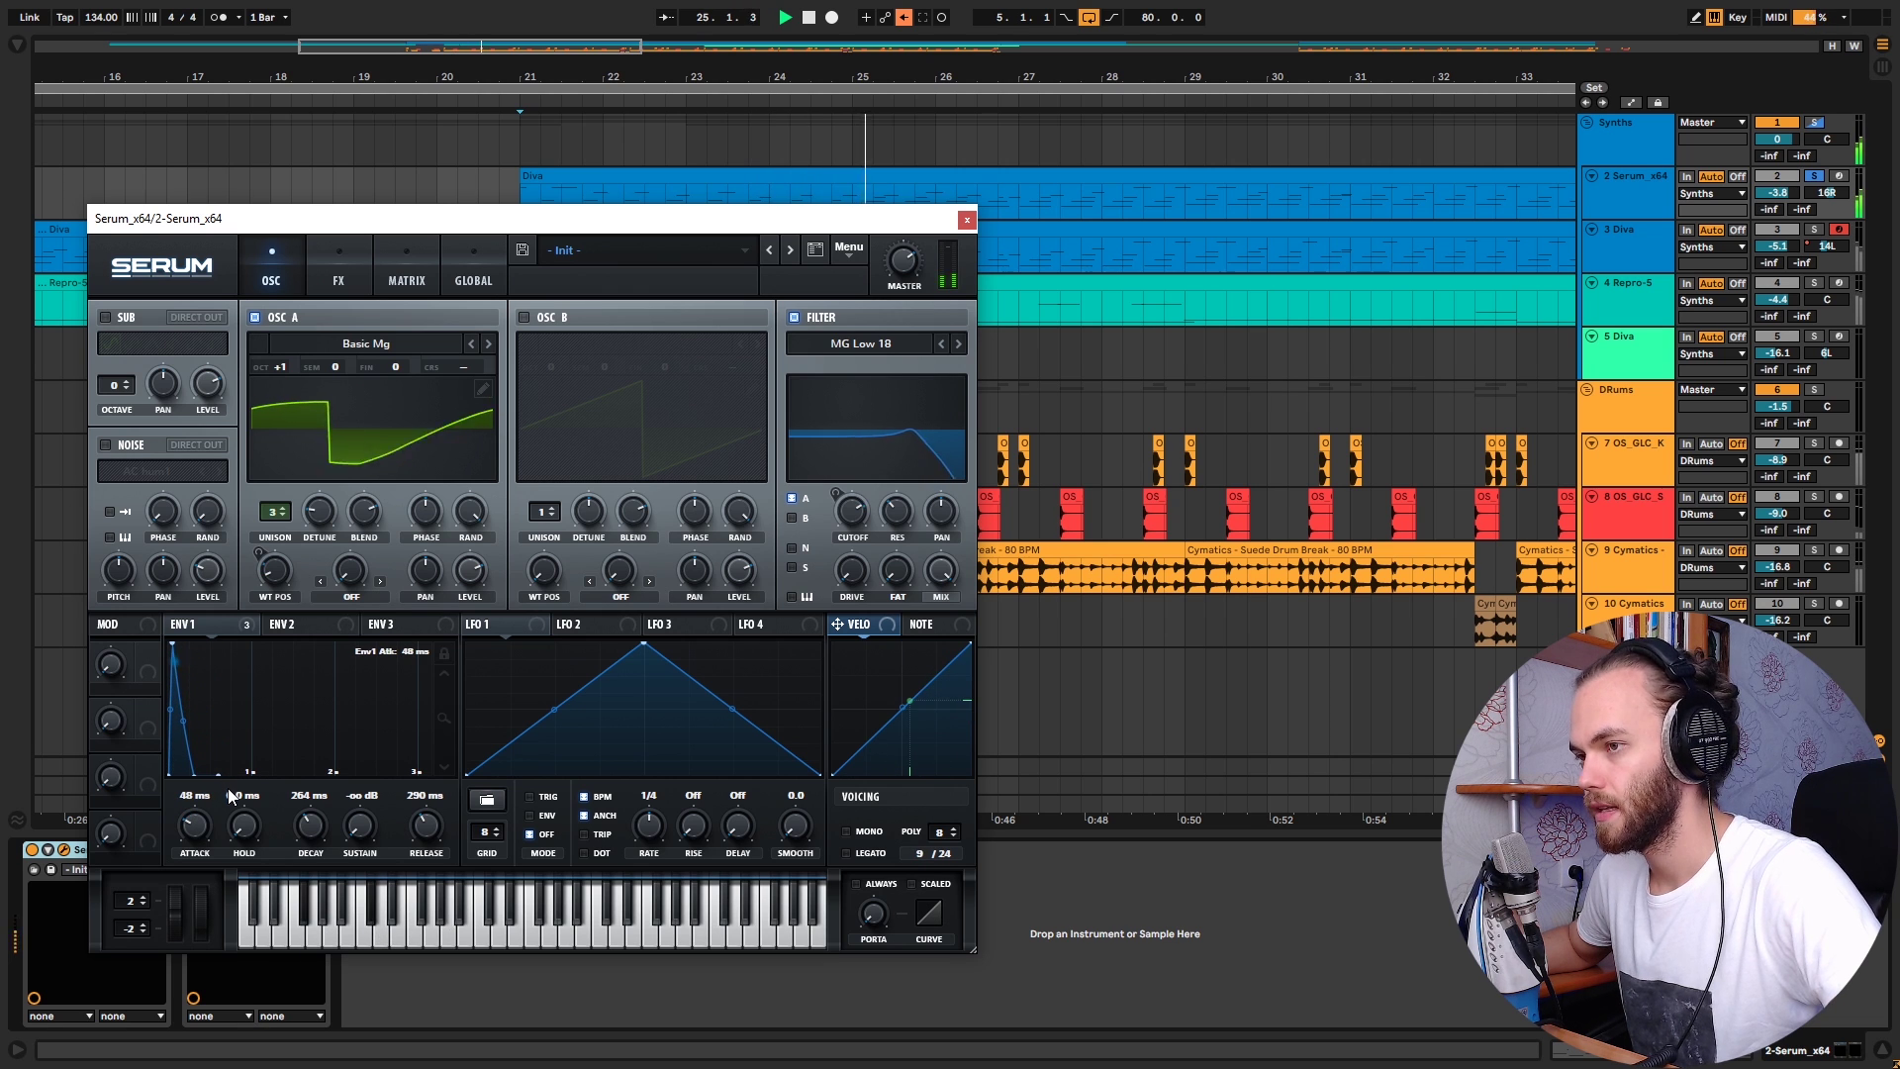
left_click(793, 317)
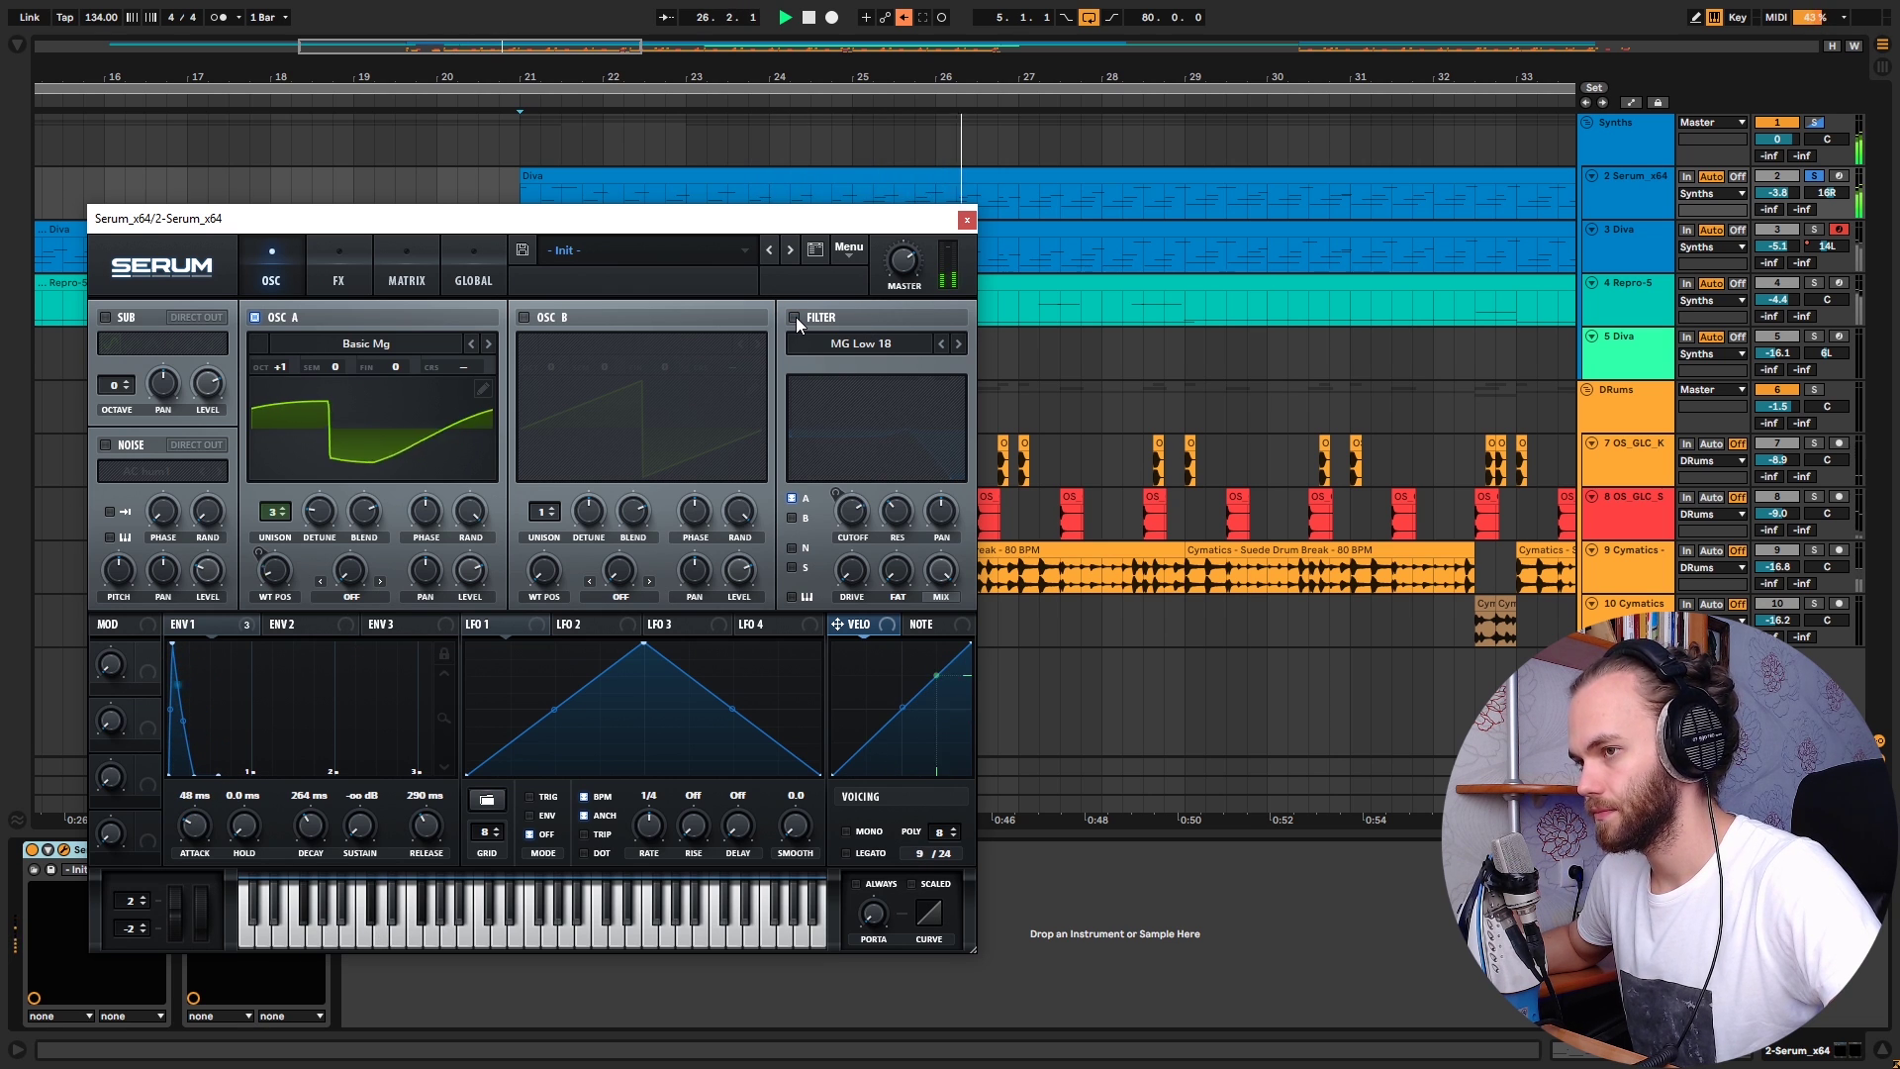
Step: Bypass Serum's Tube distortion and Combs filter effects for comparison, re-enable both and close the synth window
left_click(339, 275)
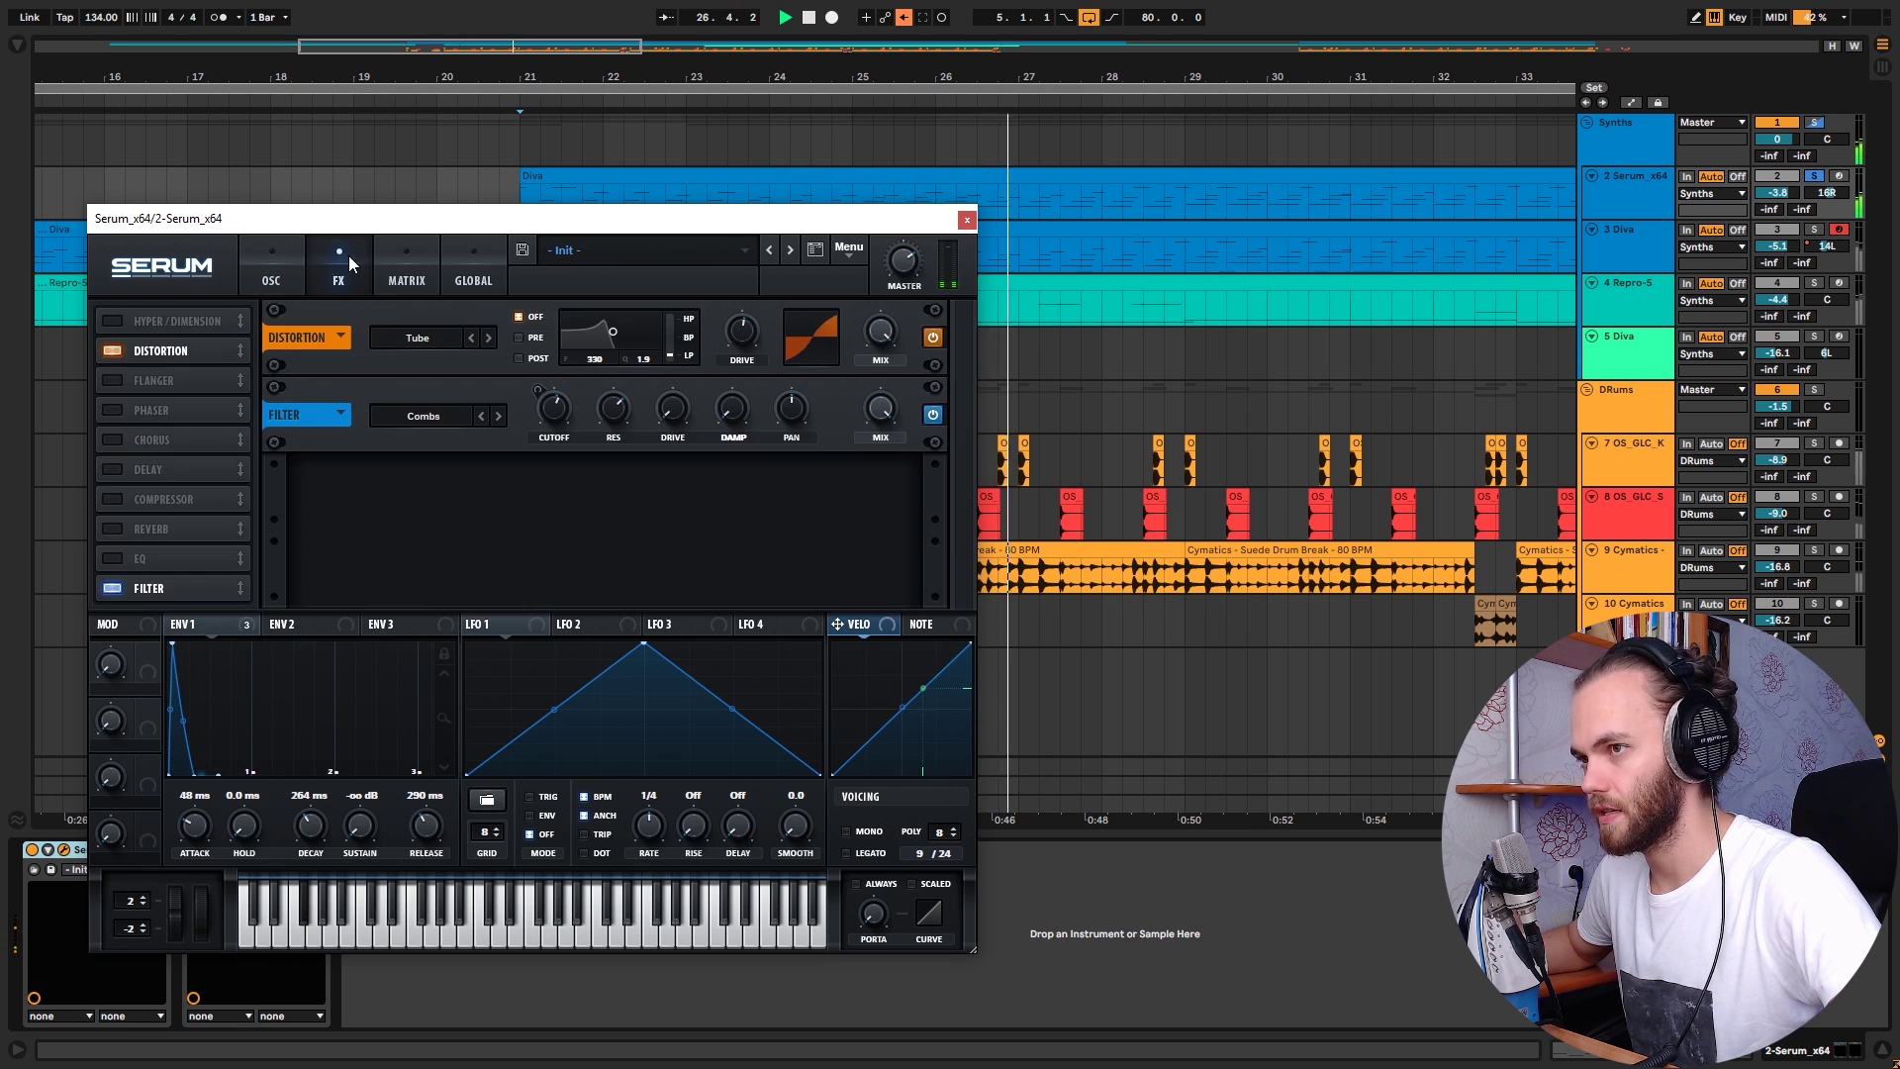
left_click(933, 336)
left_click(932, 413)
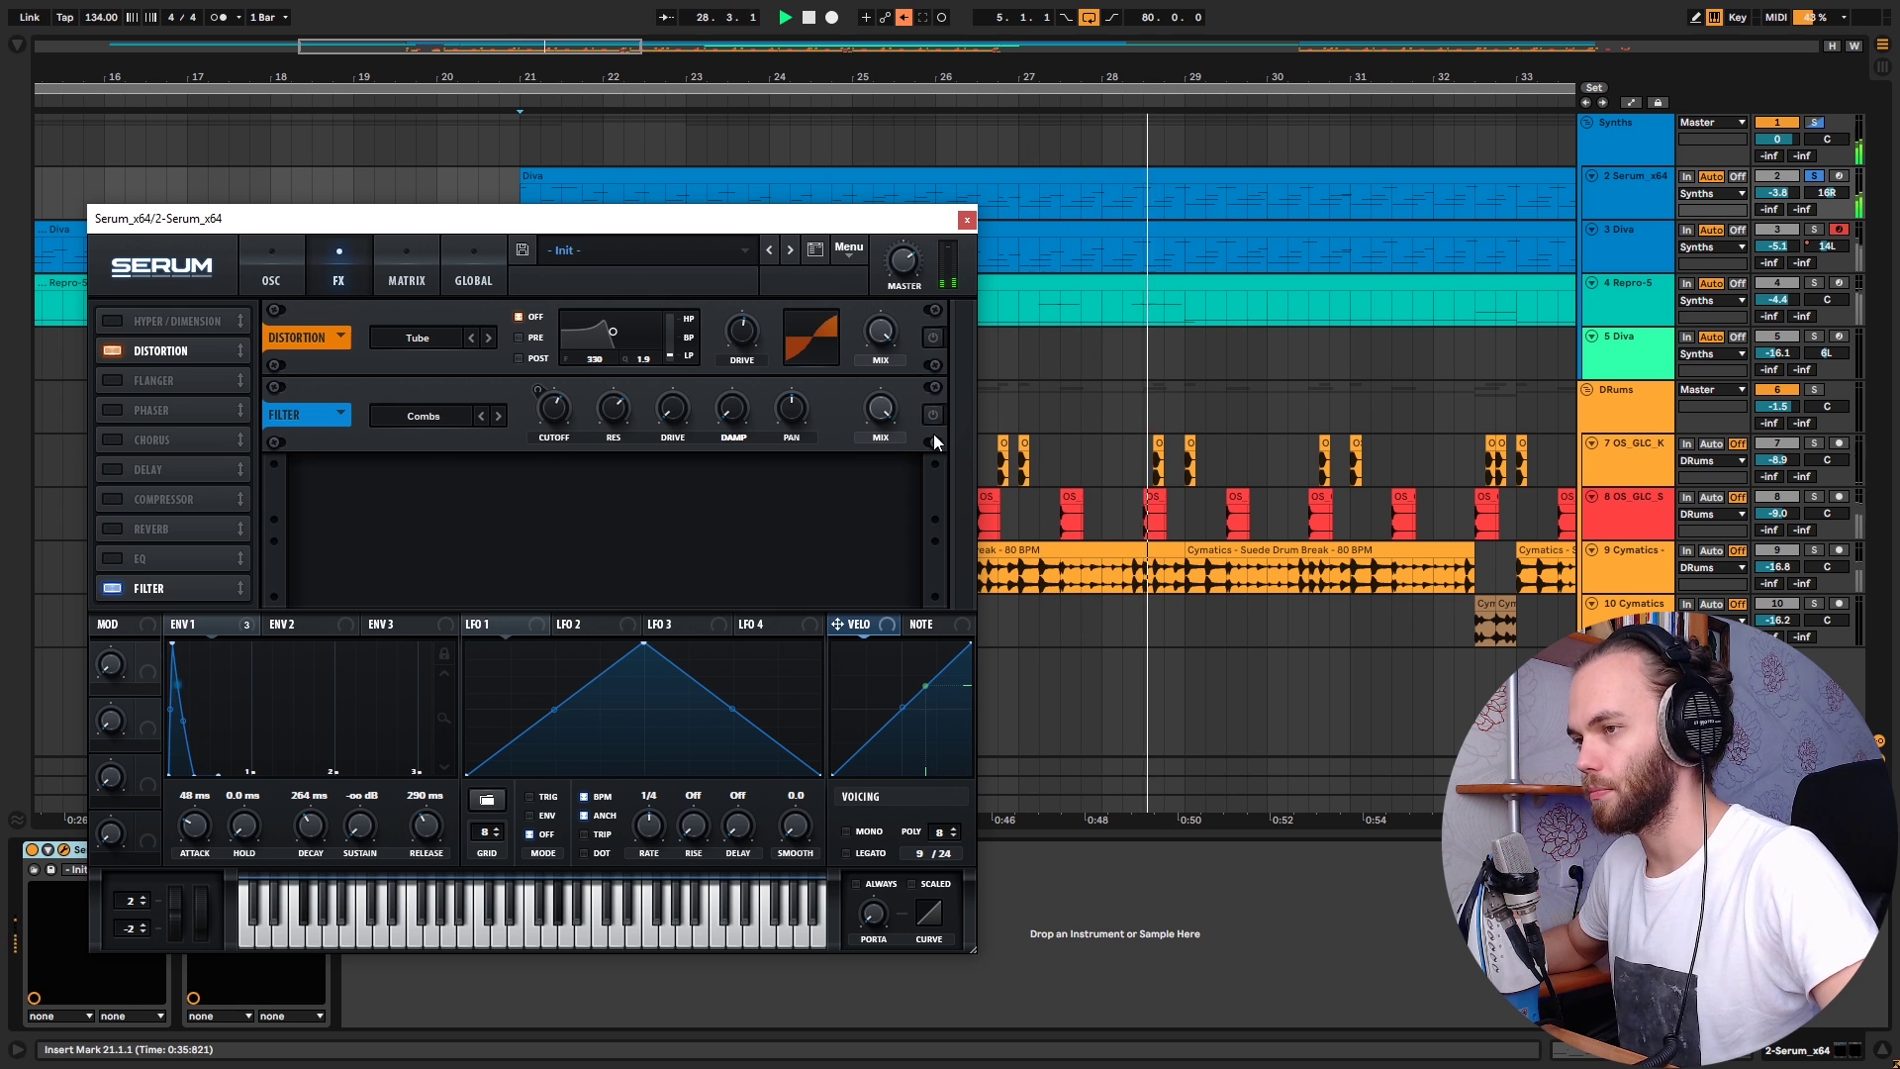
left_click(933, 338)
left_click(967, 219)
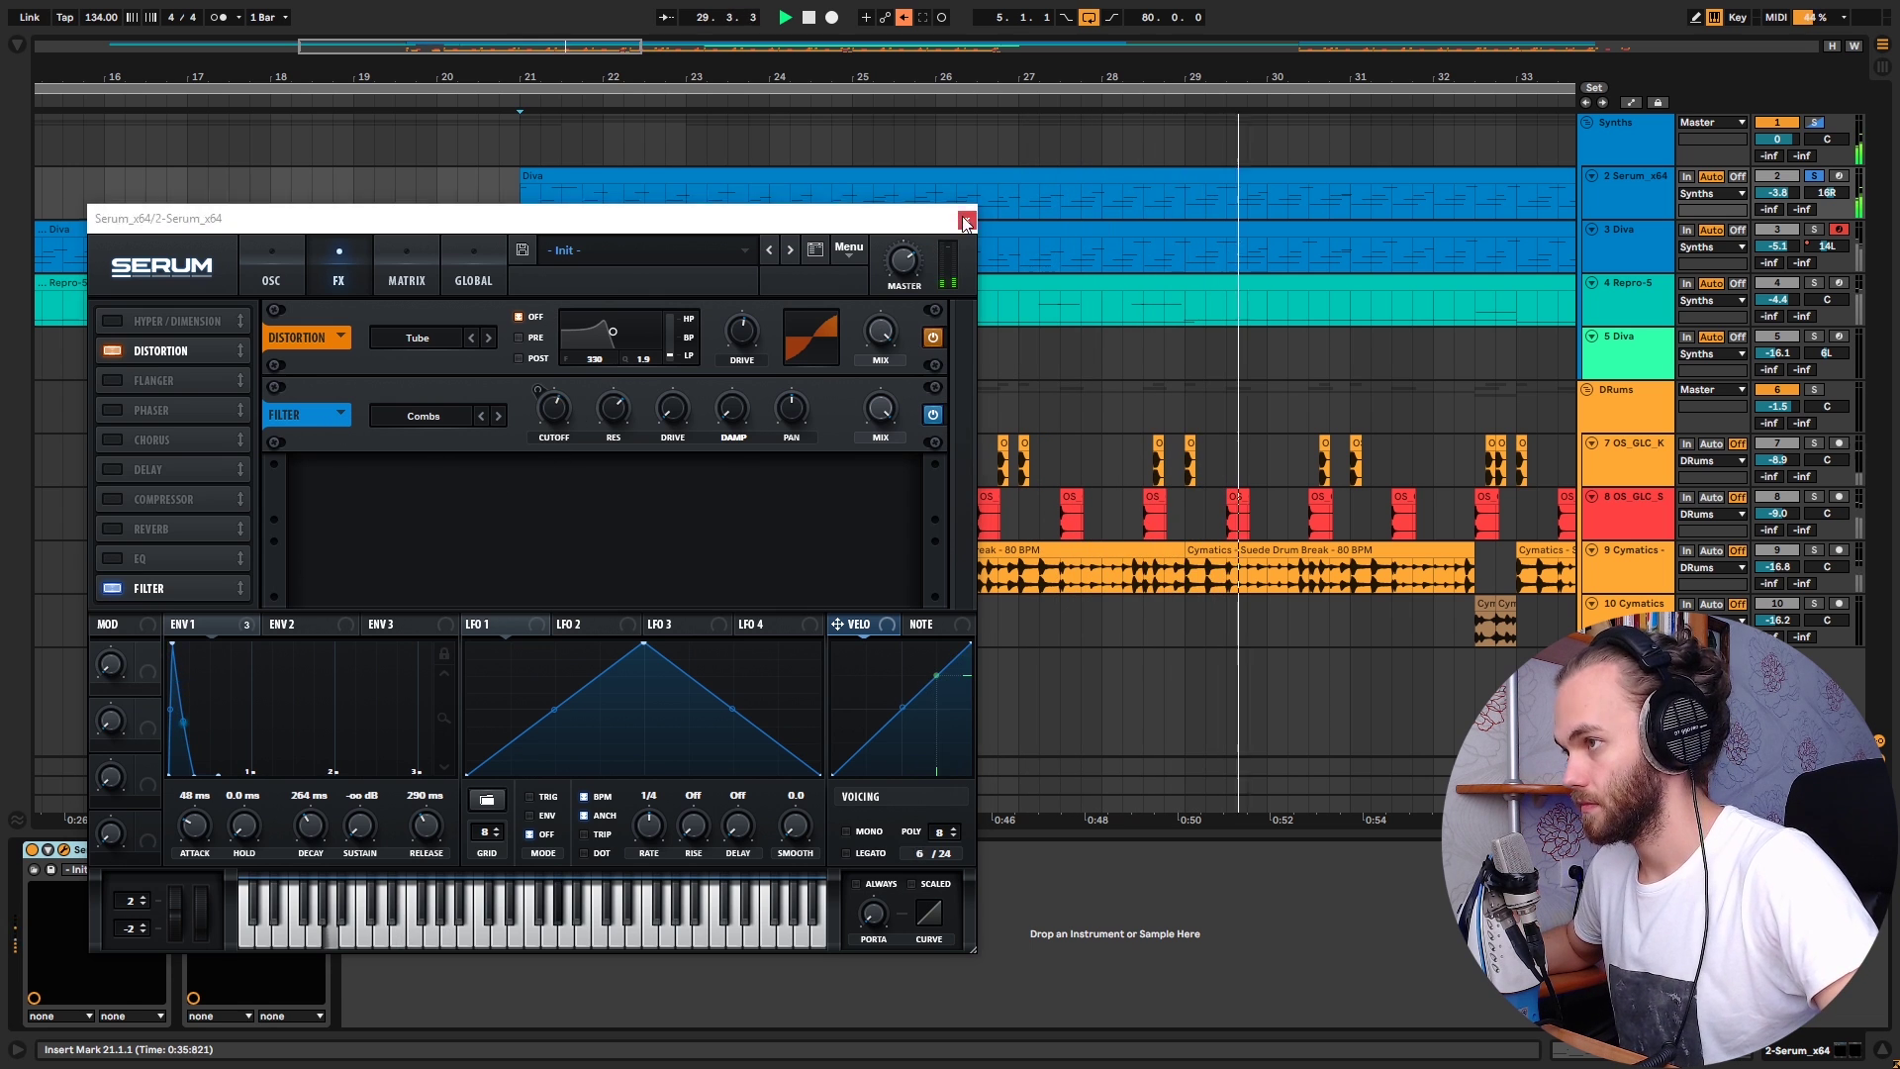
Step: Solo the DRums group and play the drum parts from bar 21
key("space")
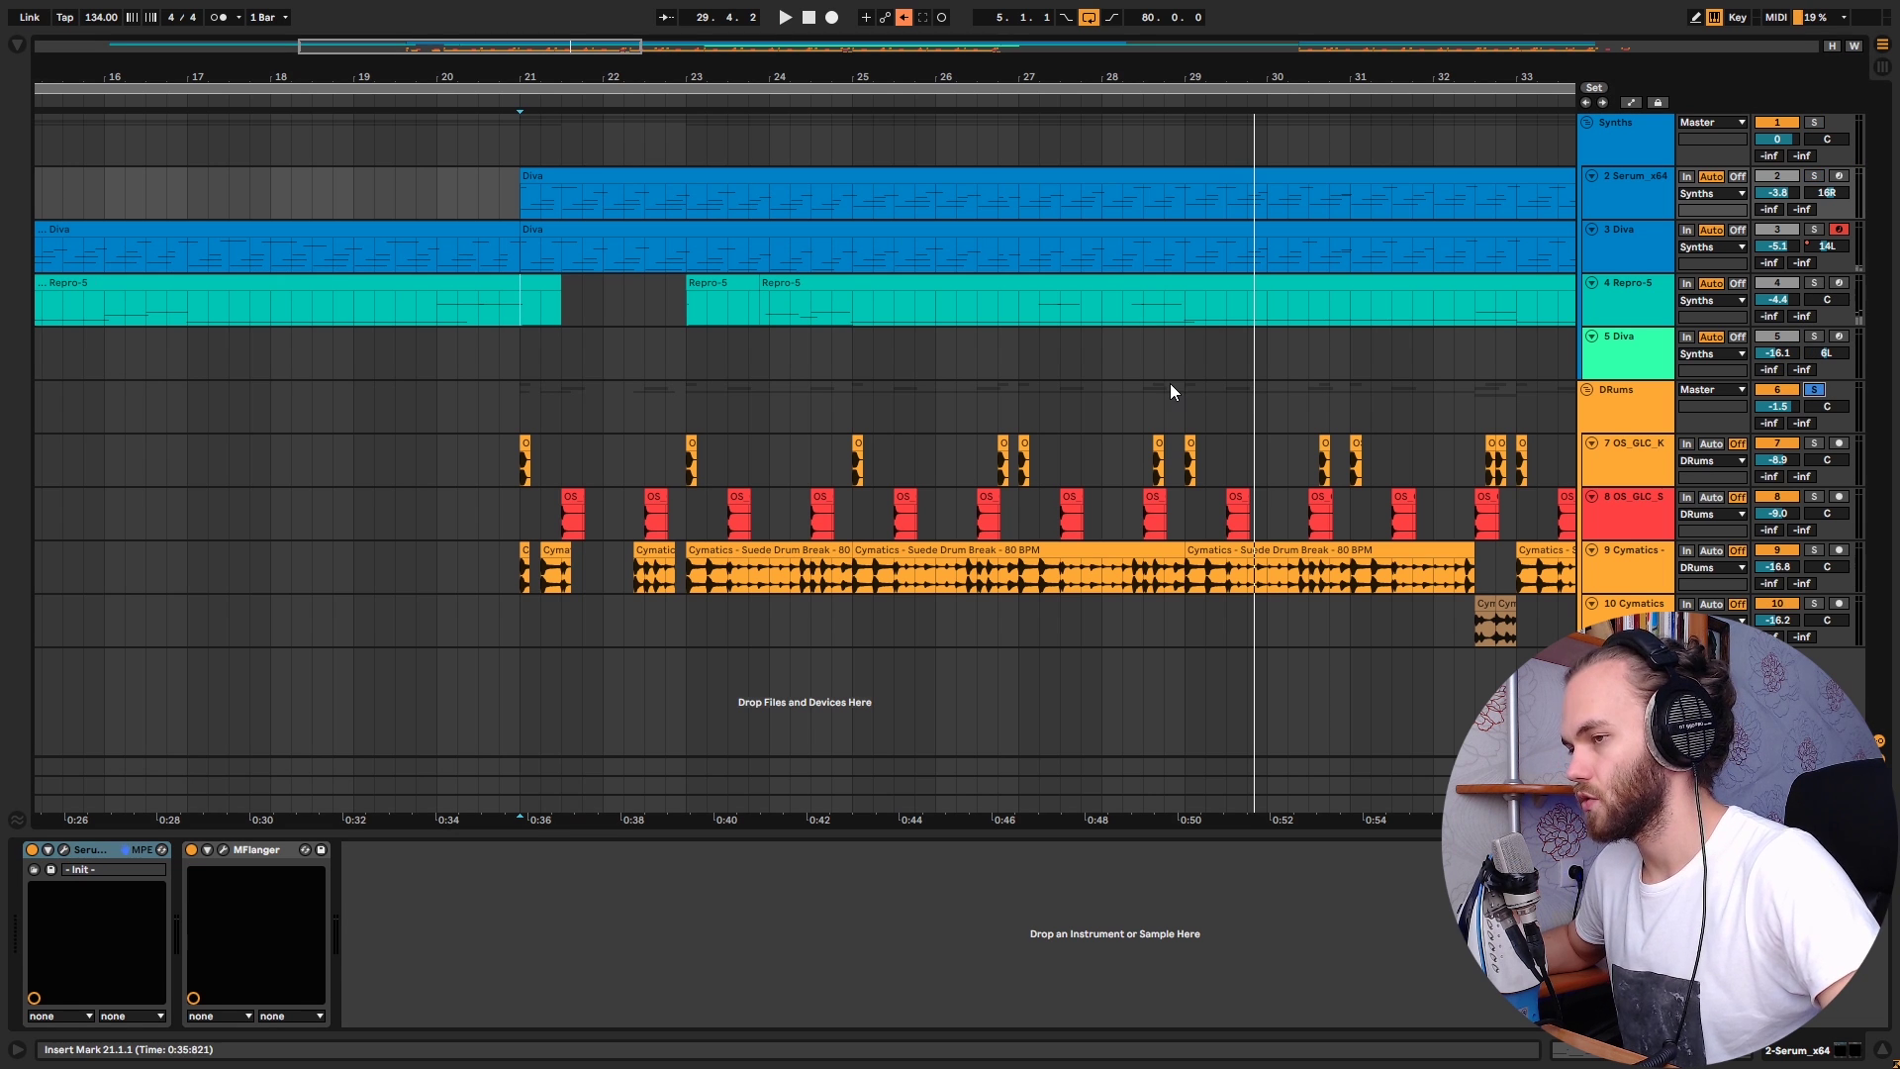
key("space")
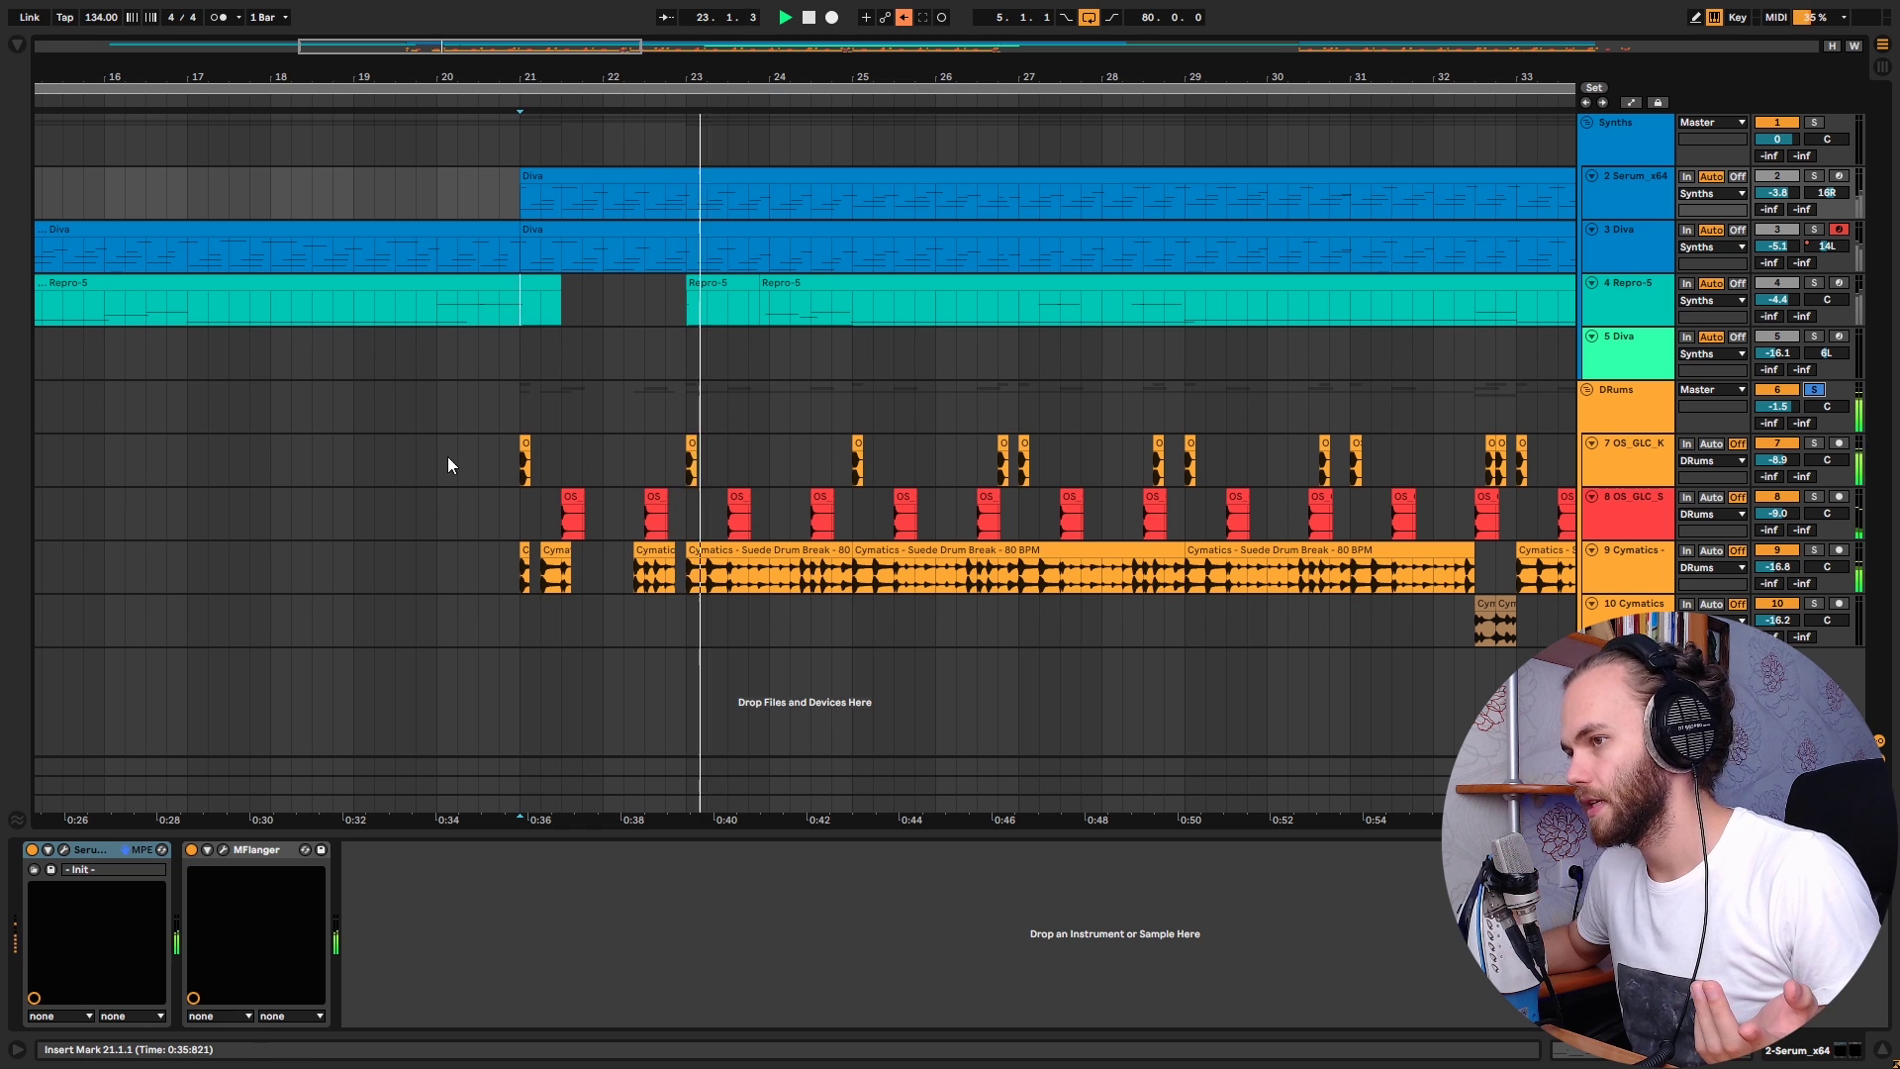
left_click_drag(447, 465, 1238, 454)
left_click(1239, 456)
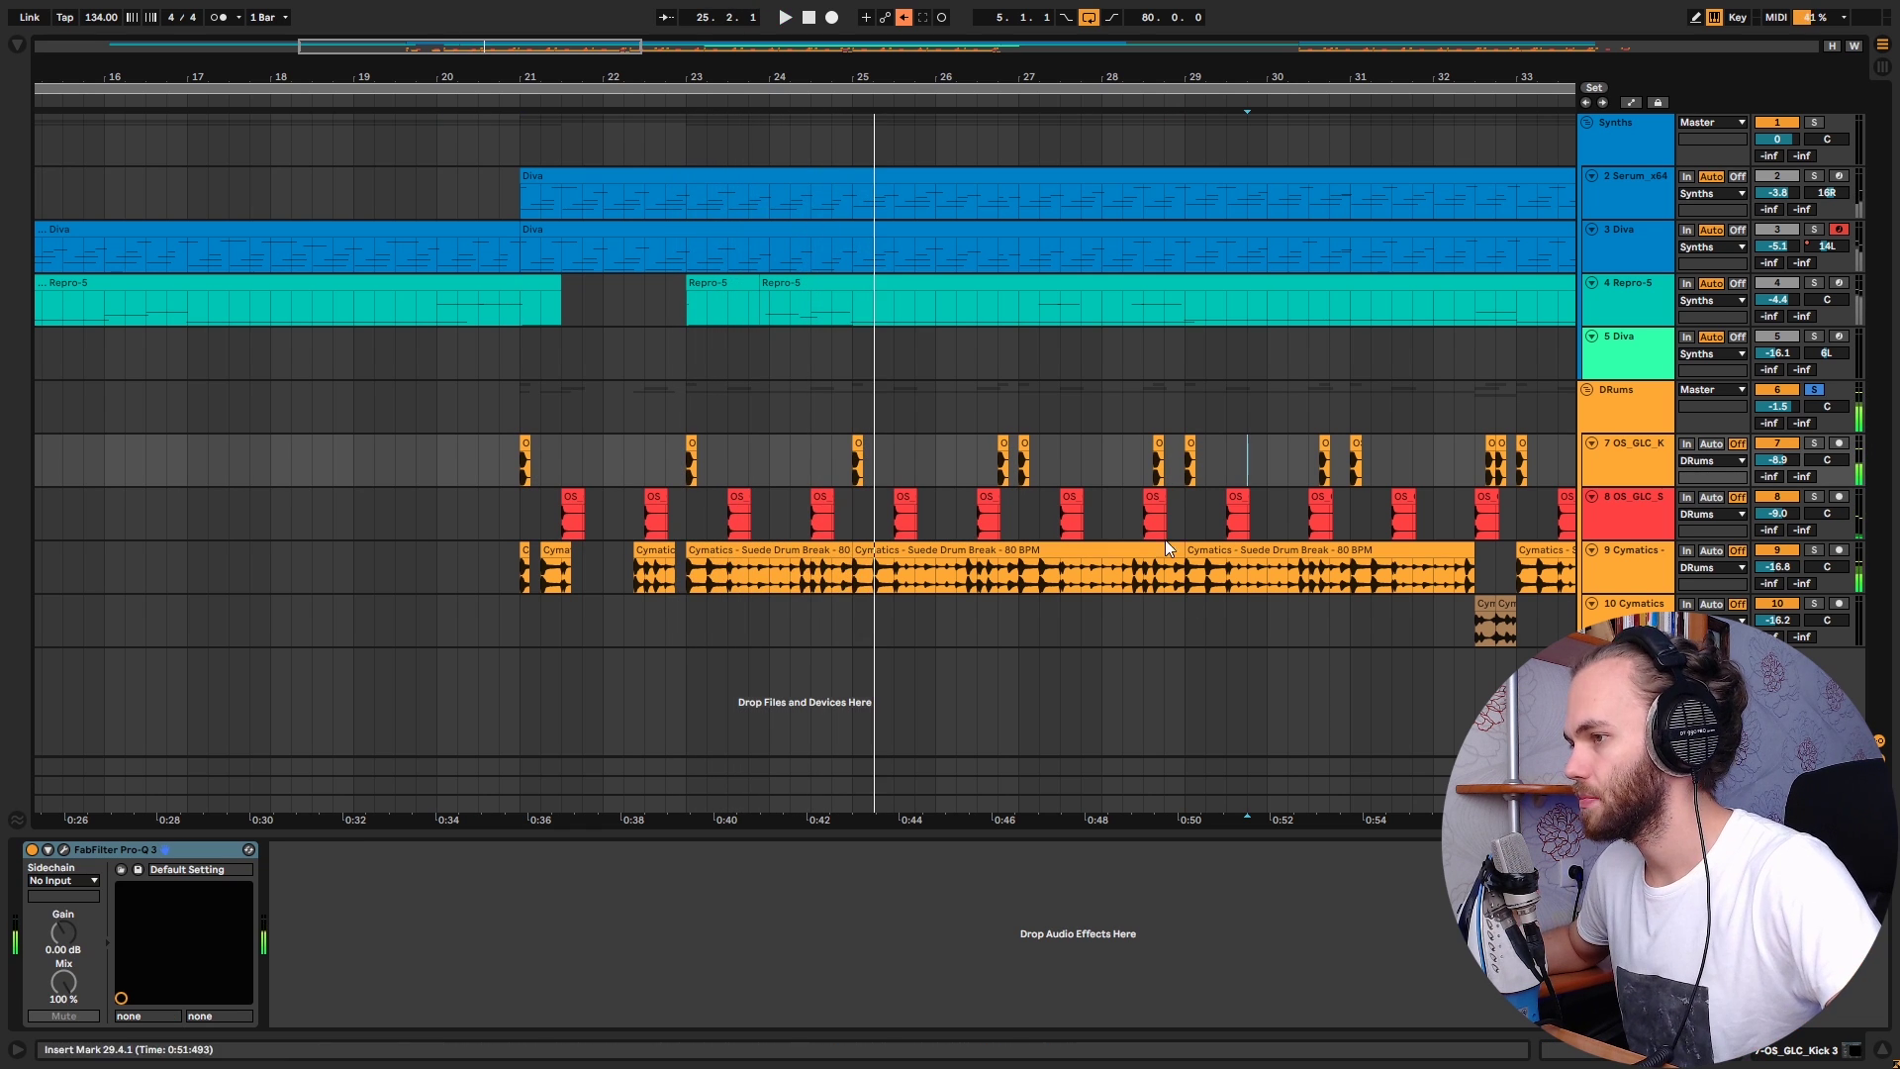
Step: Solo the Cymatics Suede Drum Break track and play the break from bar 25
left_click(846, 581)
left_click(1815, 498)
left_click(1815, 497)
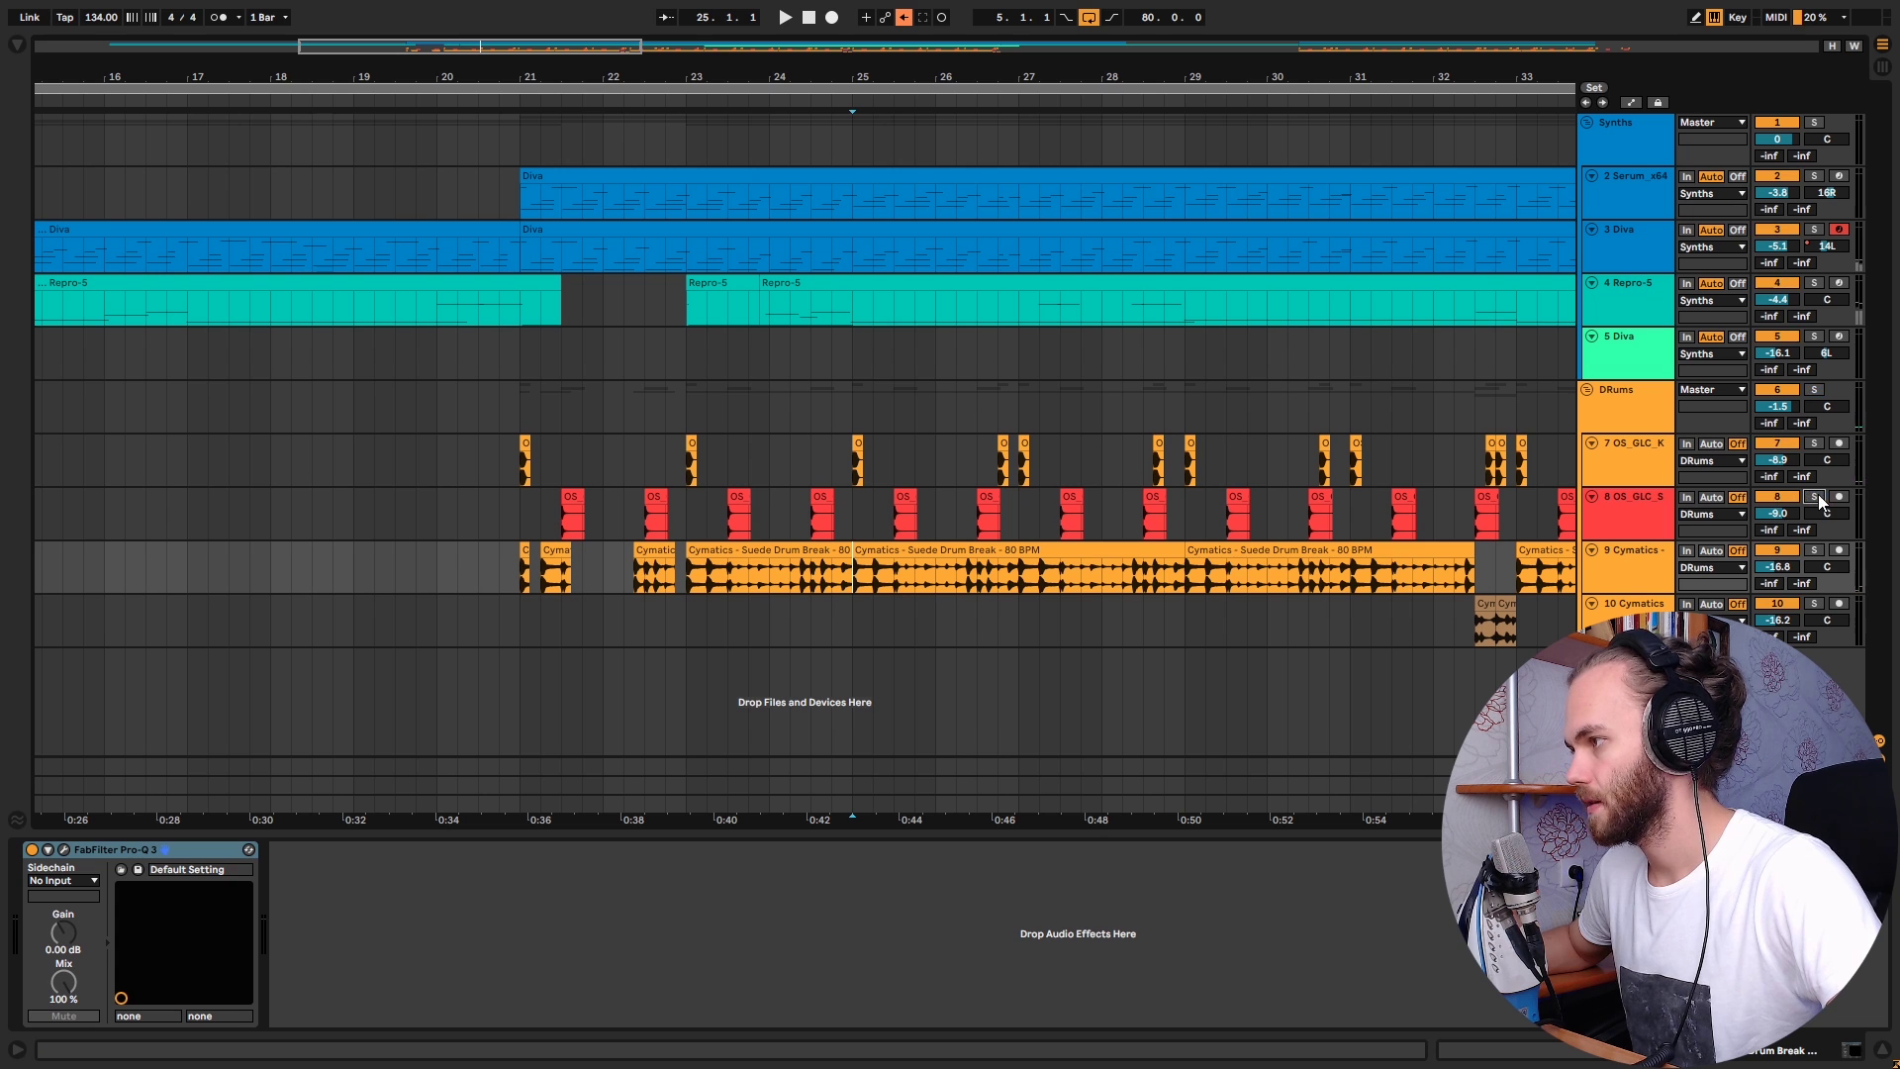
left_click(1813, 550)
Step: Expand the Cymatics - Memories Vintage Samples pack in the browser's Sample ALLS collection, then hide the browser and stop playback
left_click(17, 45)
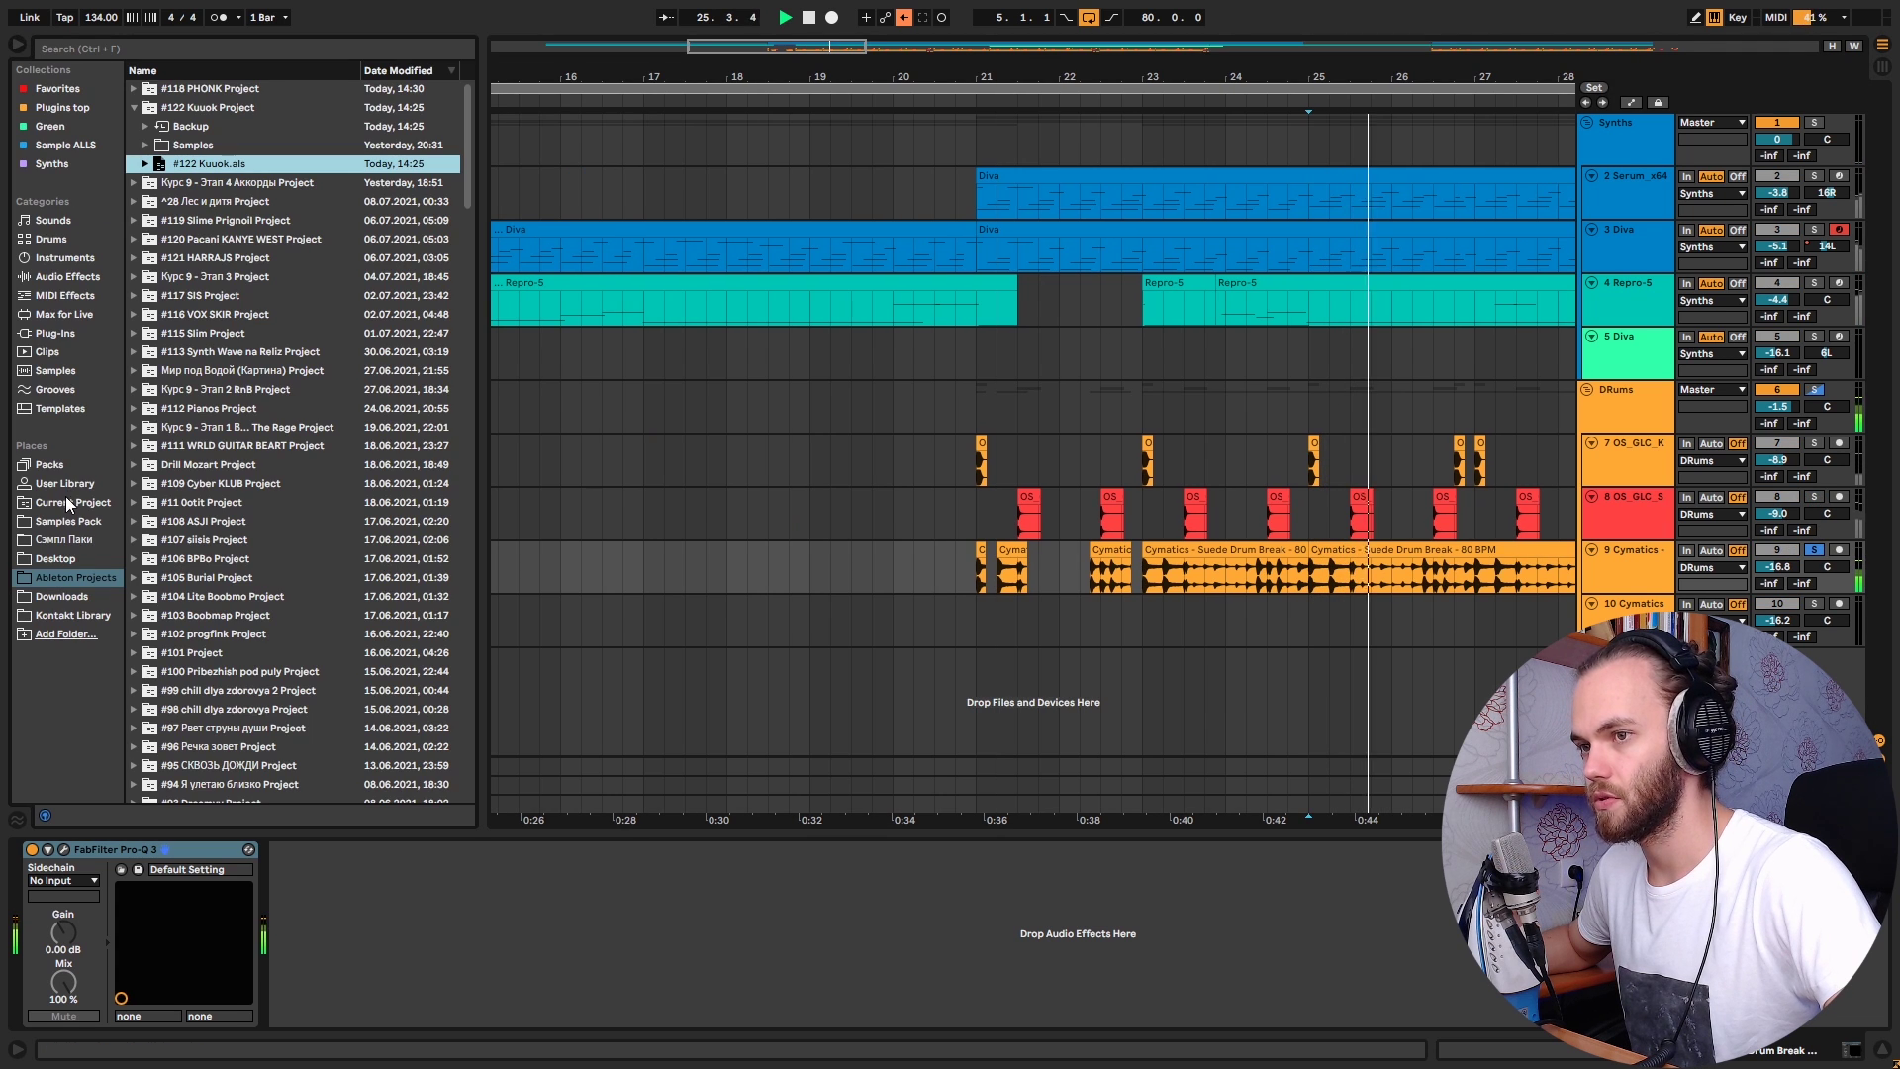
left_click(86, 539)
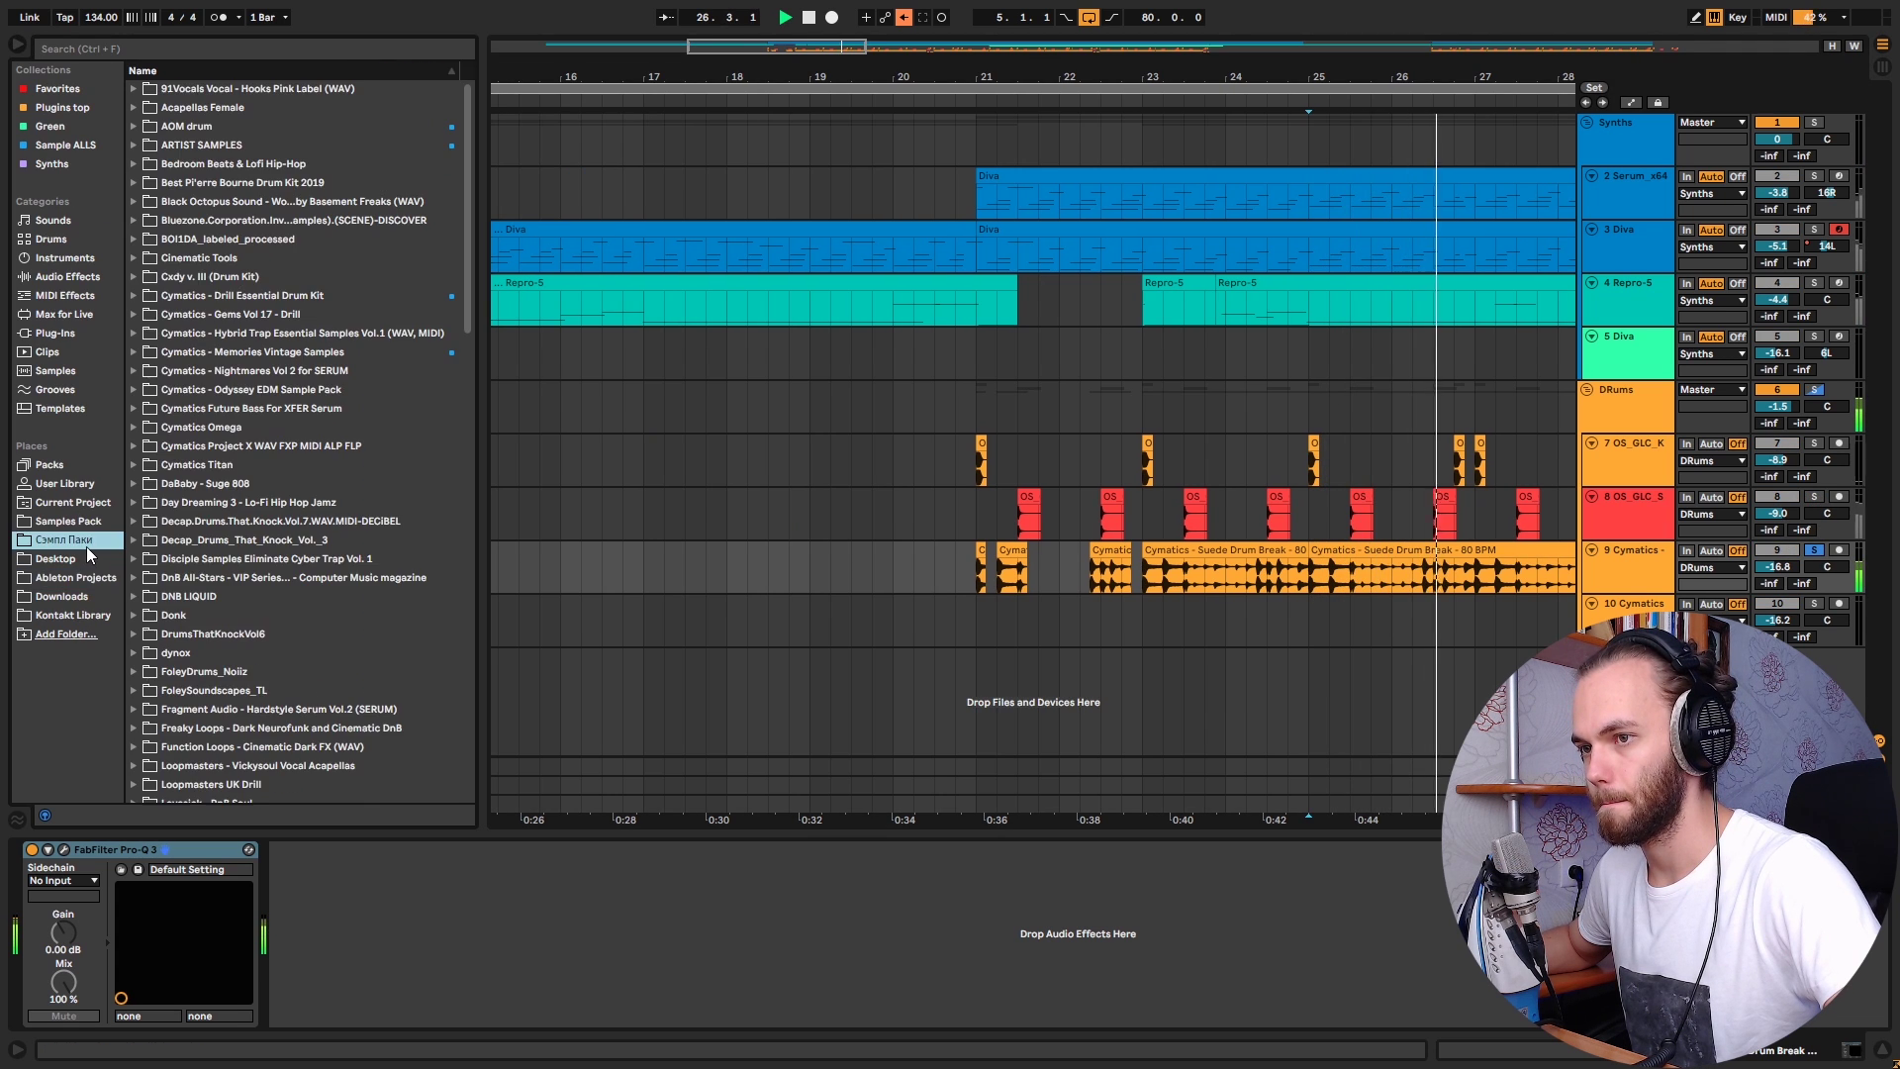
left_click(85, 144)
left_click(137, 183)
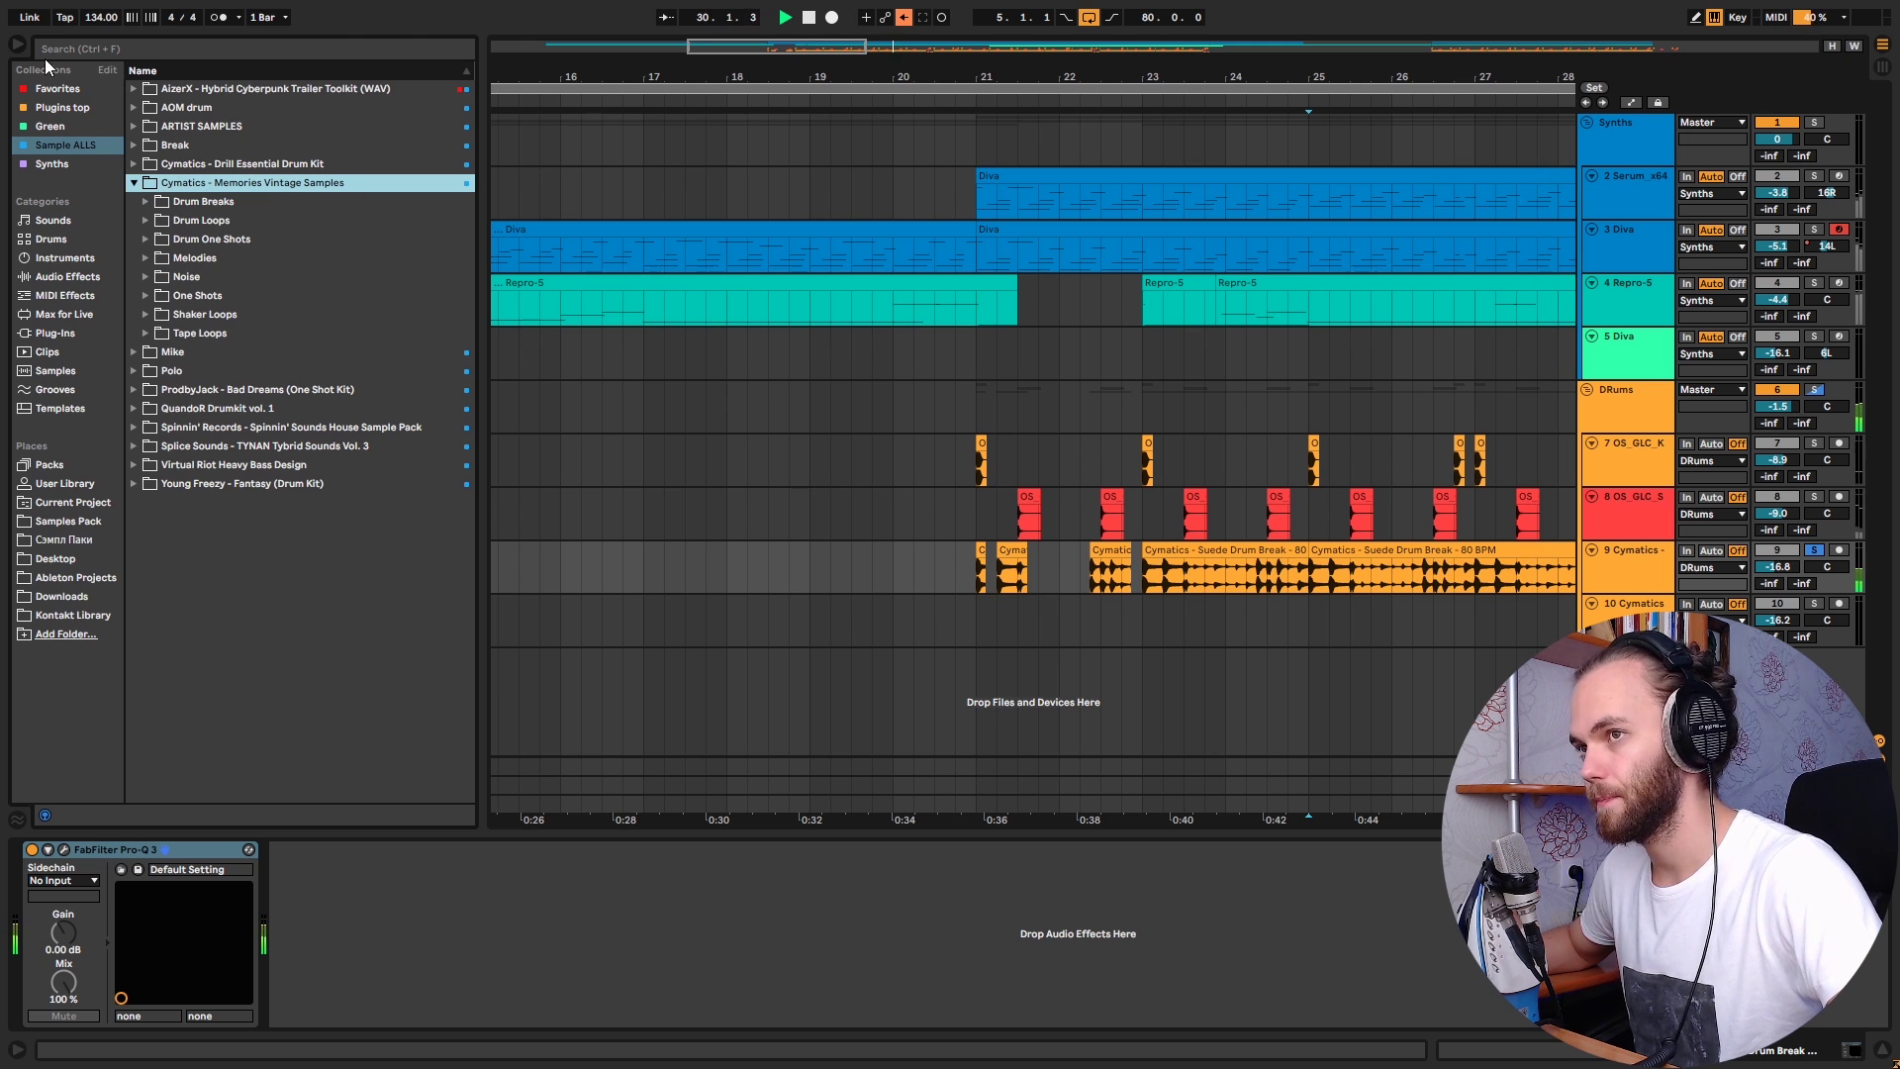
left_click(18, 45)
key("space")
Step: Replay the drum break from bar 25, inspect the FabFilter Pro-Q 3 curve on its track and close the equalizer
key("space")
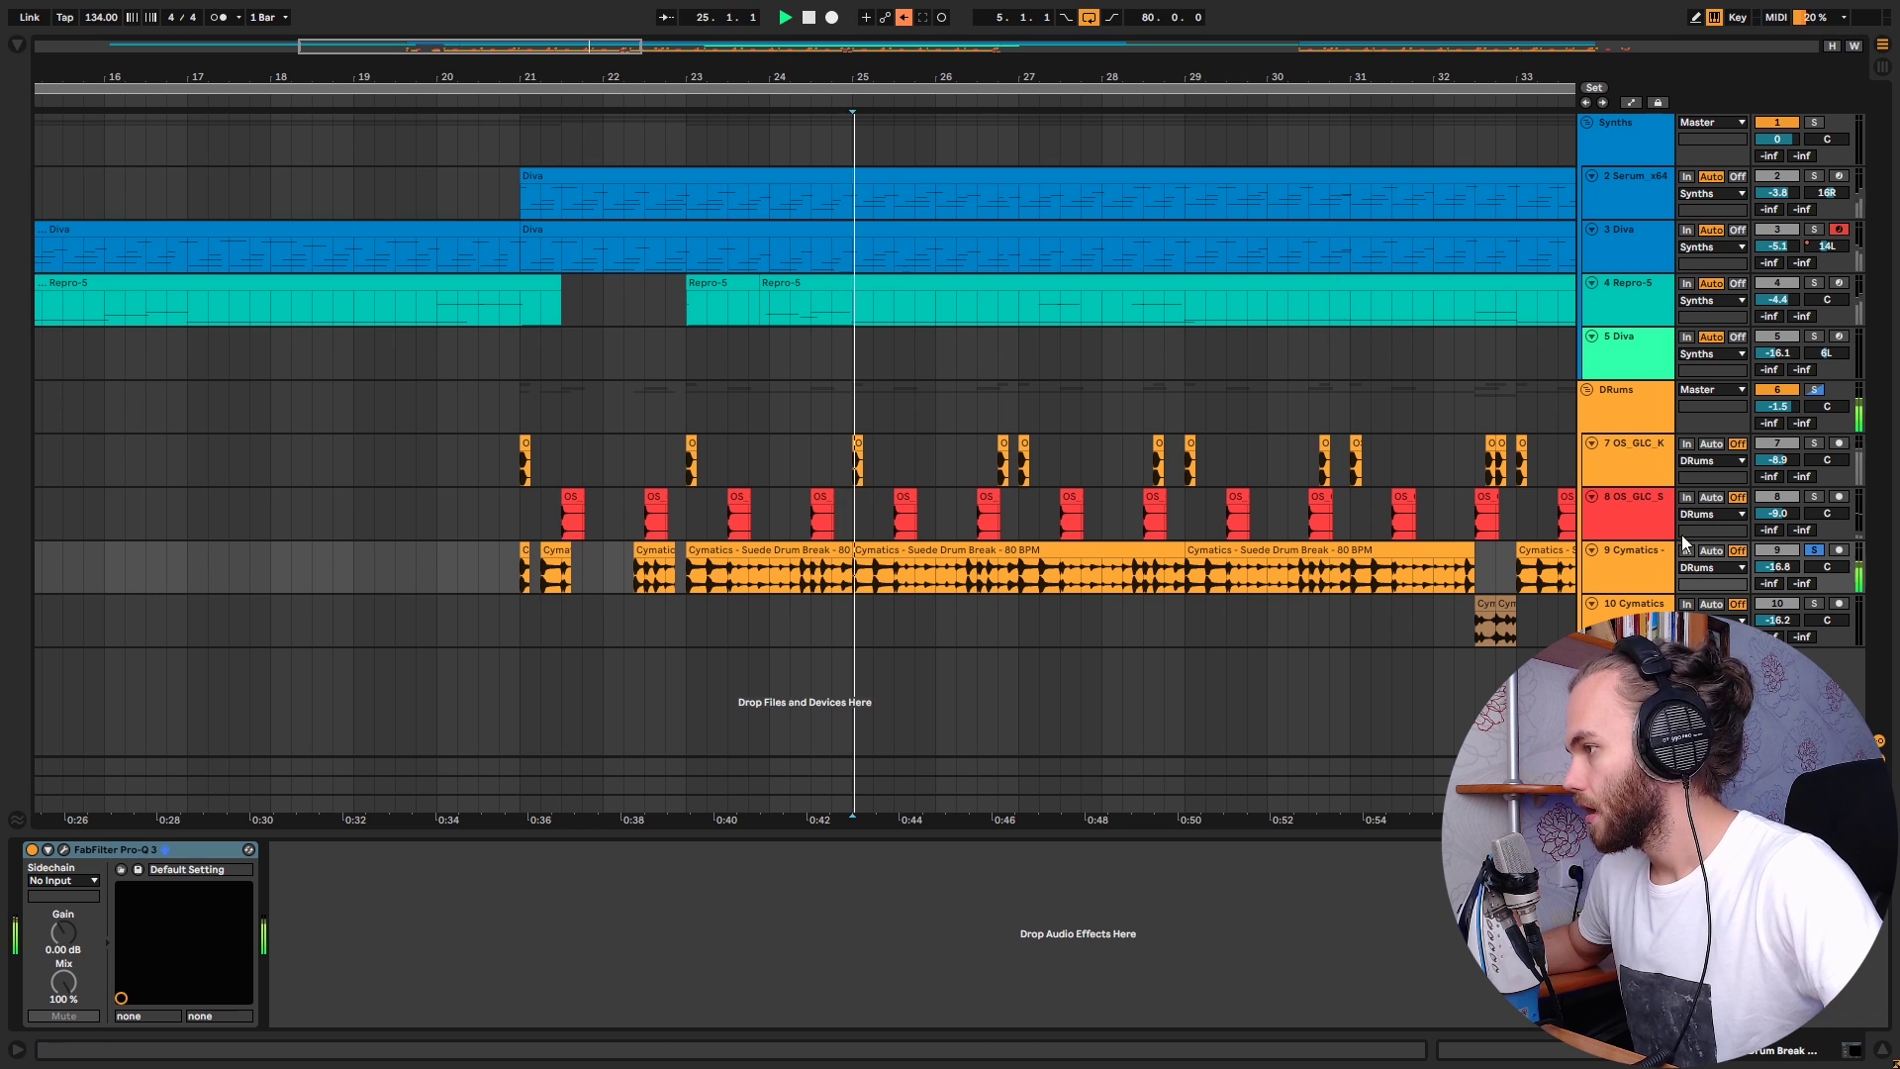
left_click(109, 850)
key("space")
left_click(64, 850)
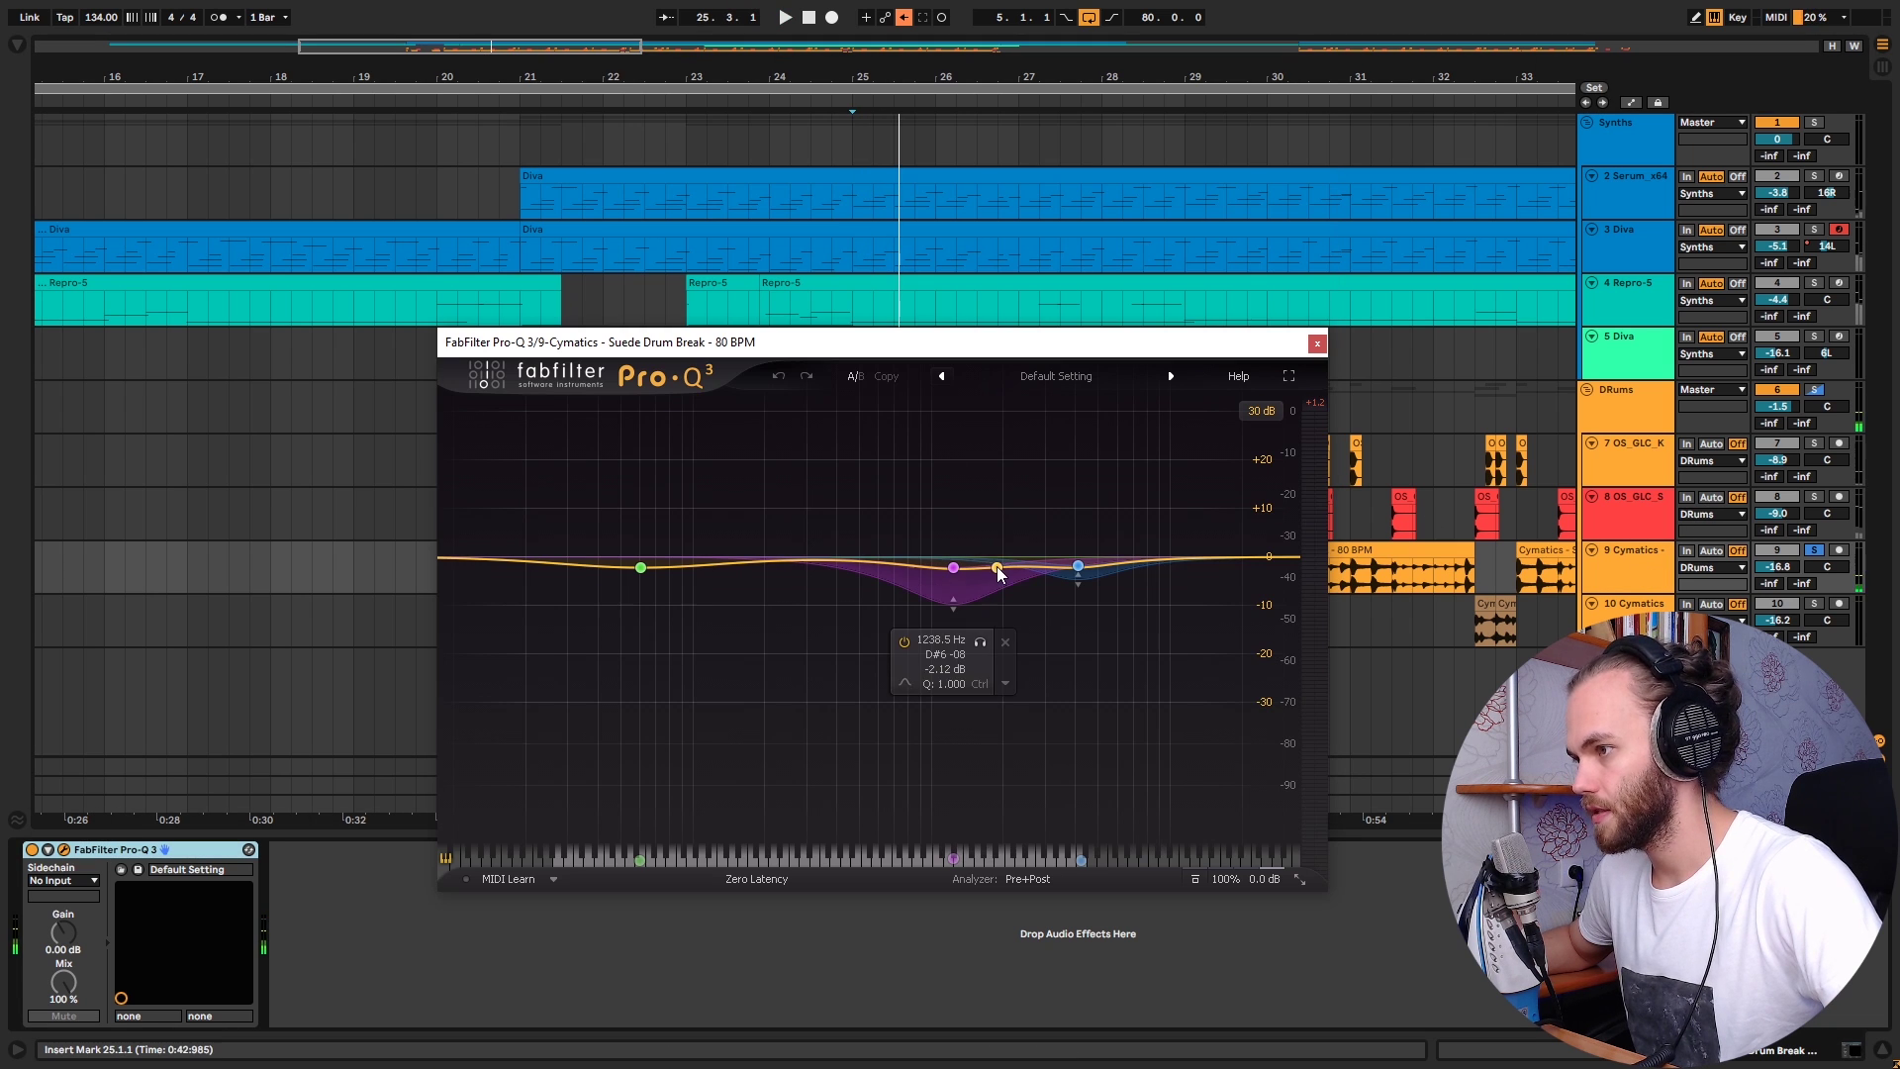
left_click(1318, 343)
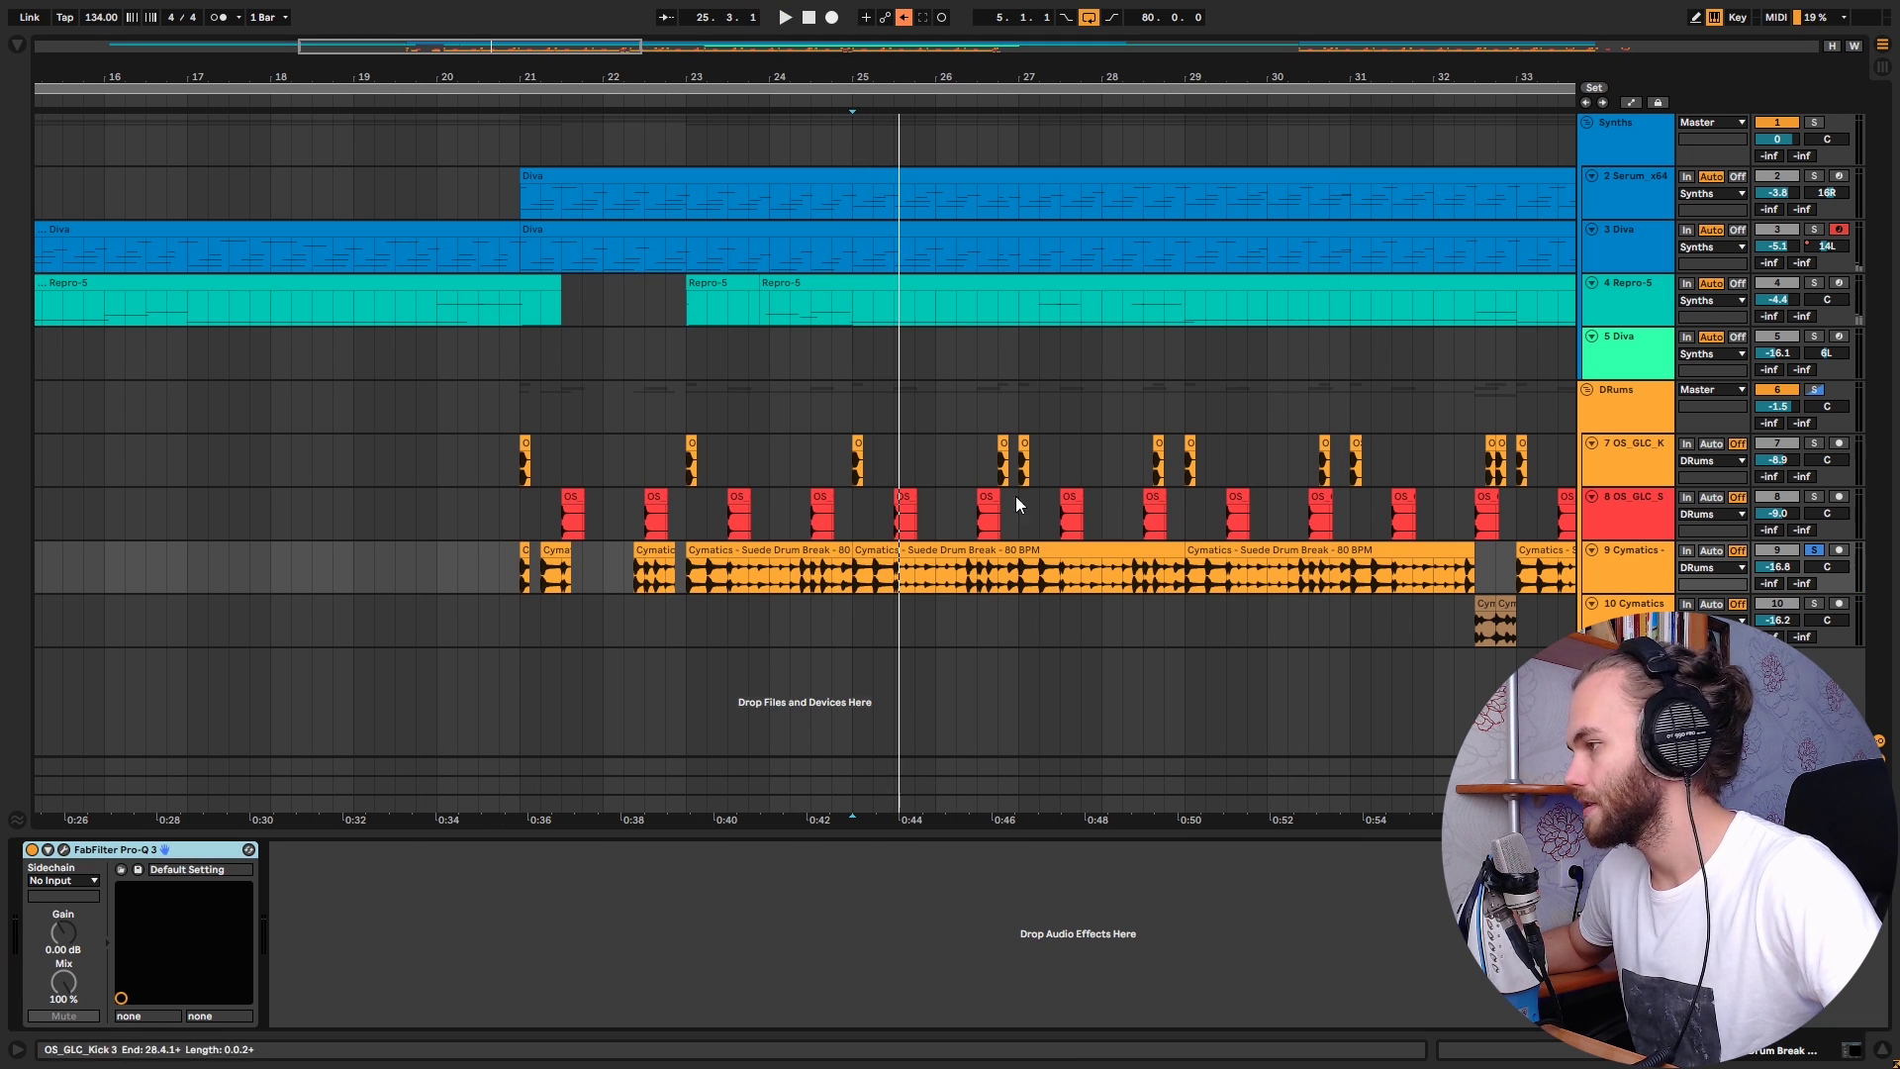
Step: Solo the OS_GLC_Snare track and audition its hit in the second half of bar 23 several times
left_click(729, 520)
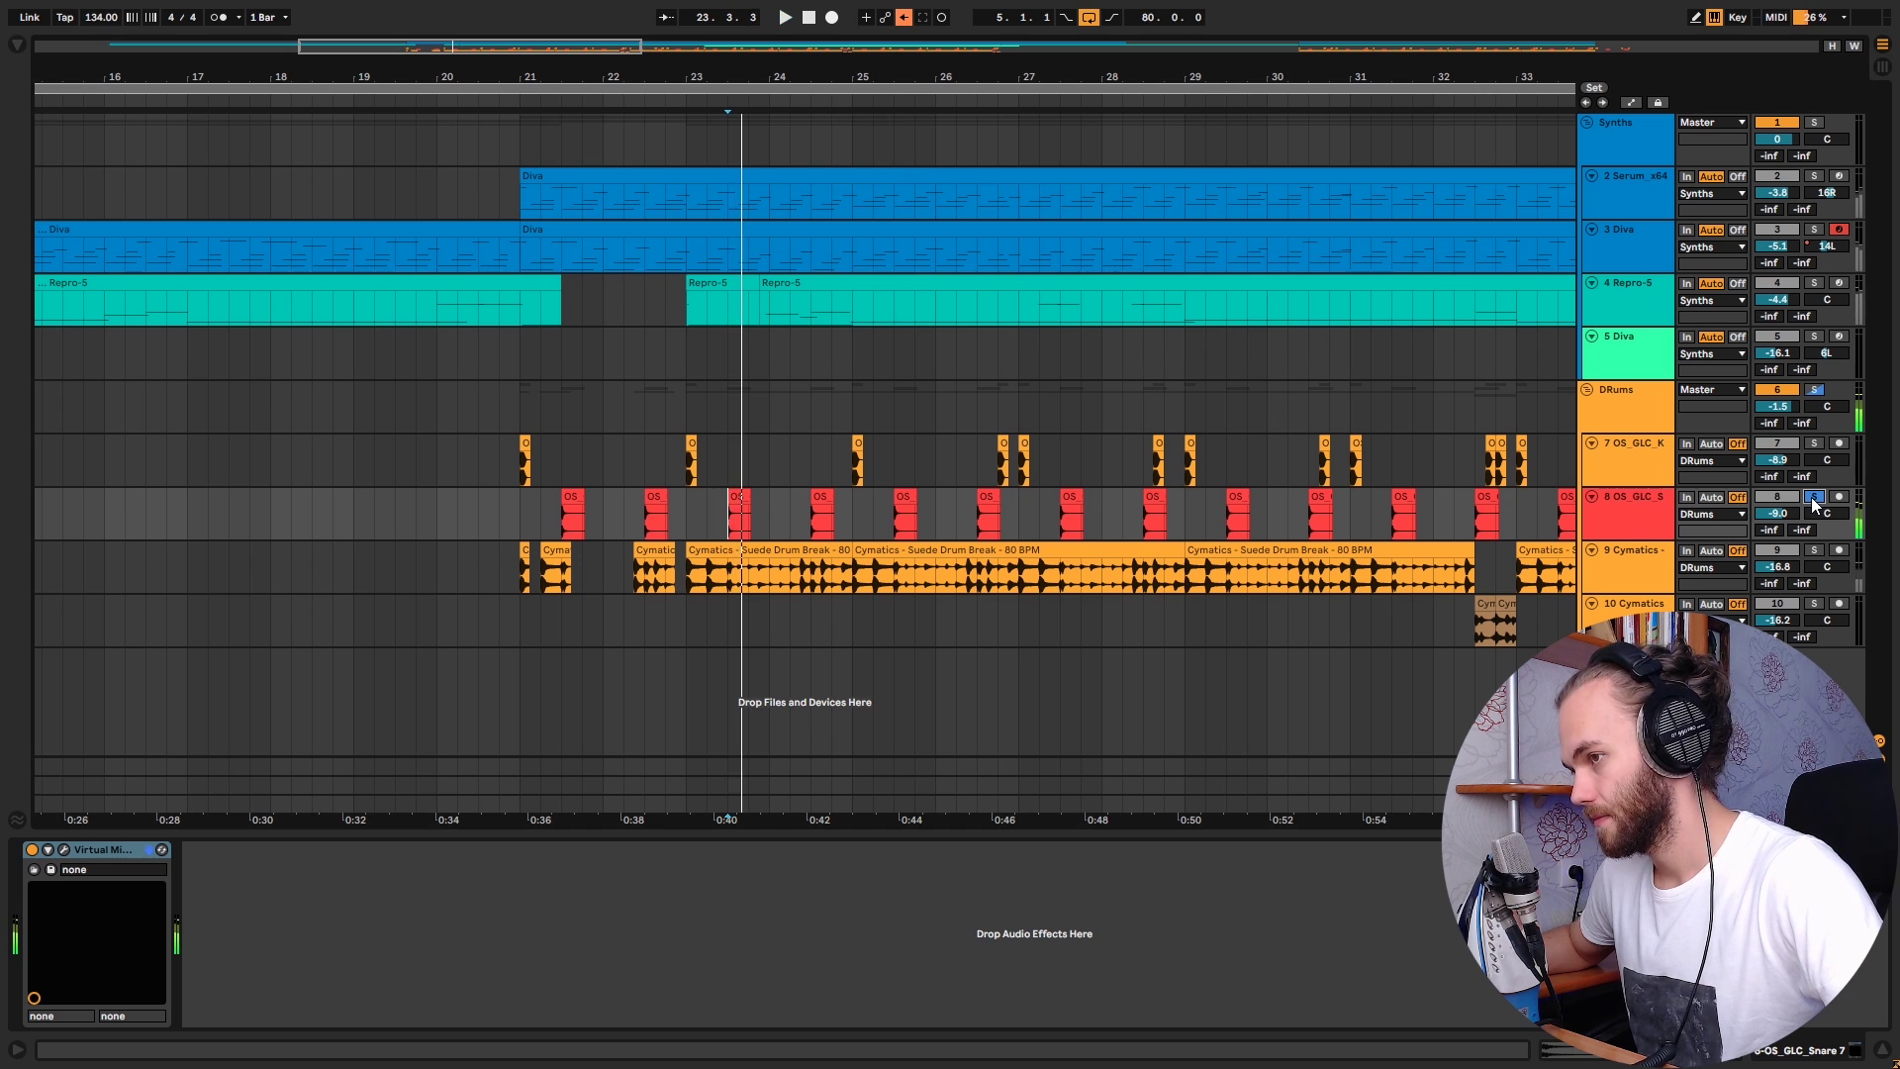
key("space")
key("space")
key("space")
left_click(1645, 524)
key("space")
key("space")
key("space")
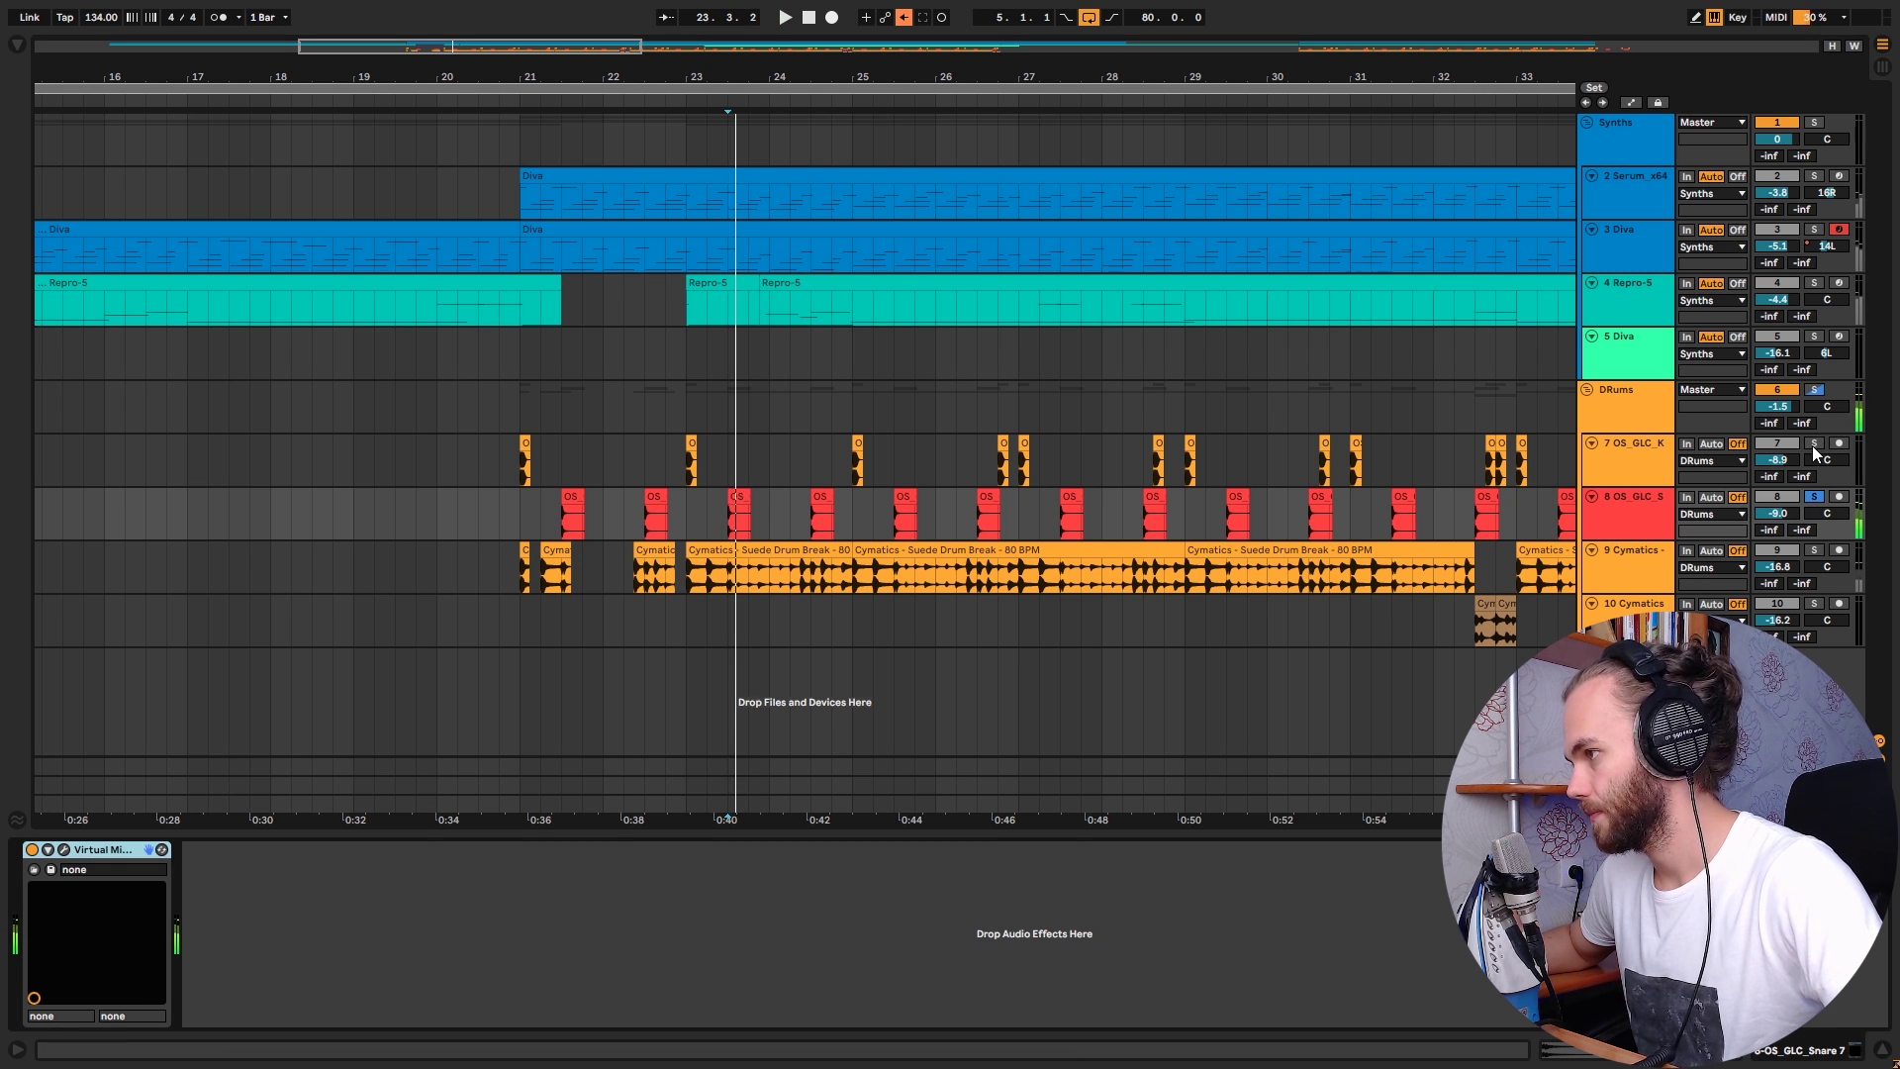
key("space")
key("space")
key("space")
key("space")
Step: Solo the OS_GLC_Kick track and audition its hit at bar 23
left_click(1813, 443)
left_click(686, 471)
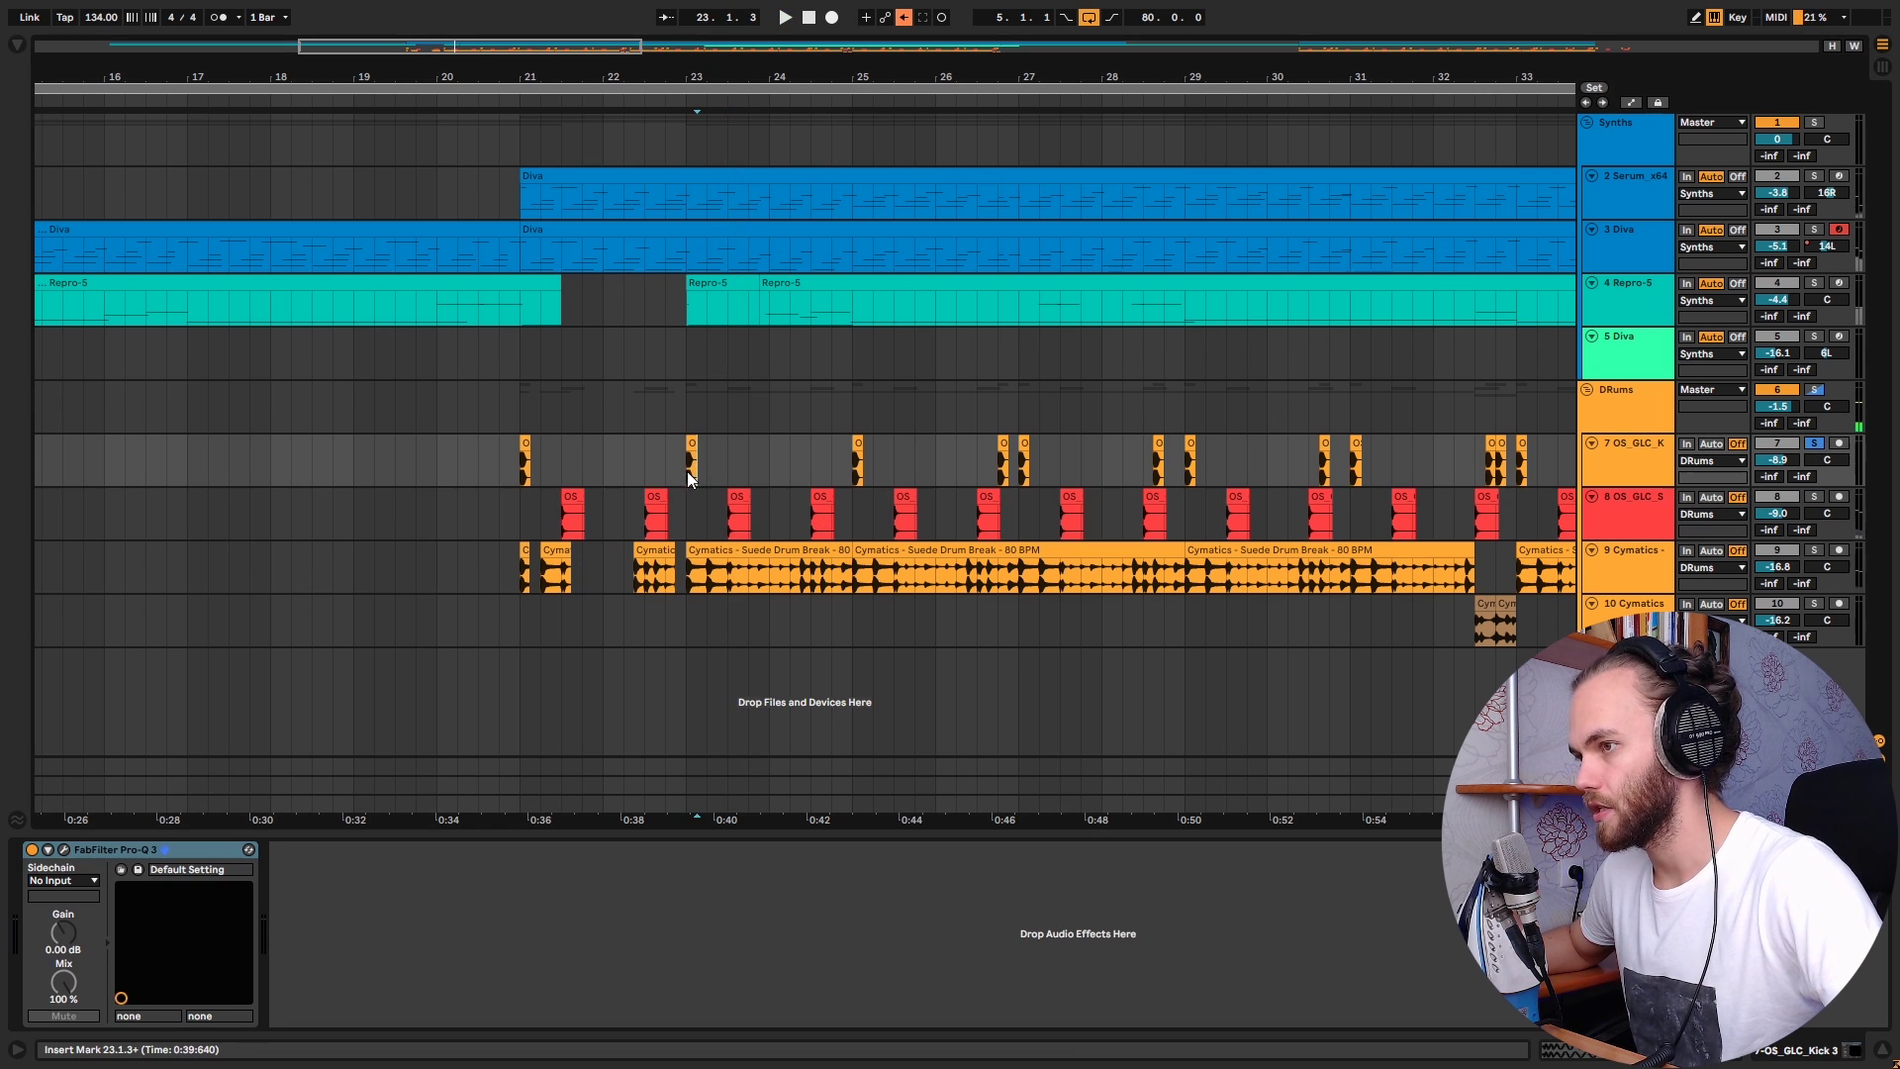
key("space")
key("space")
key("space")
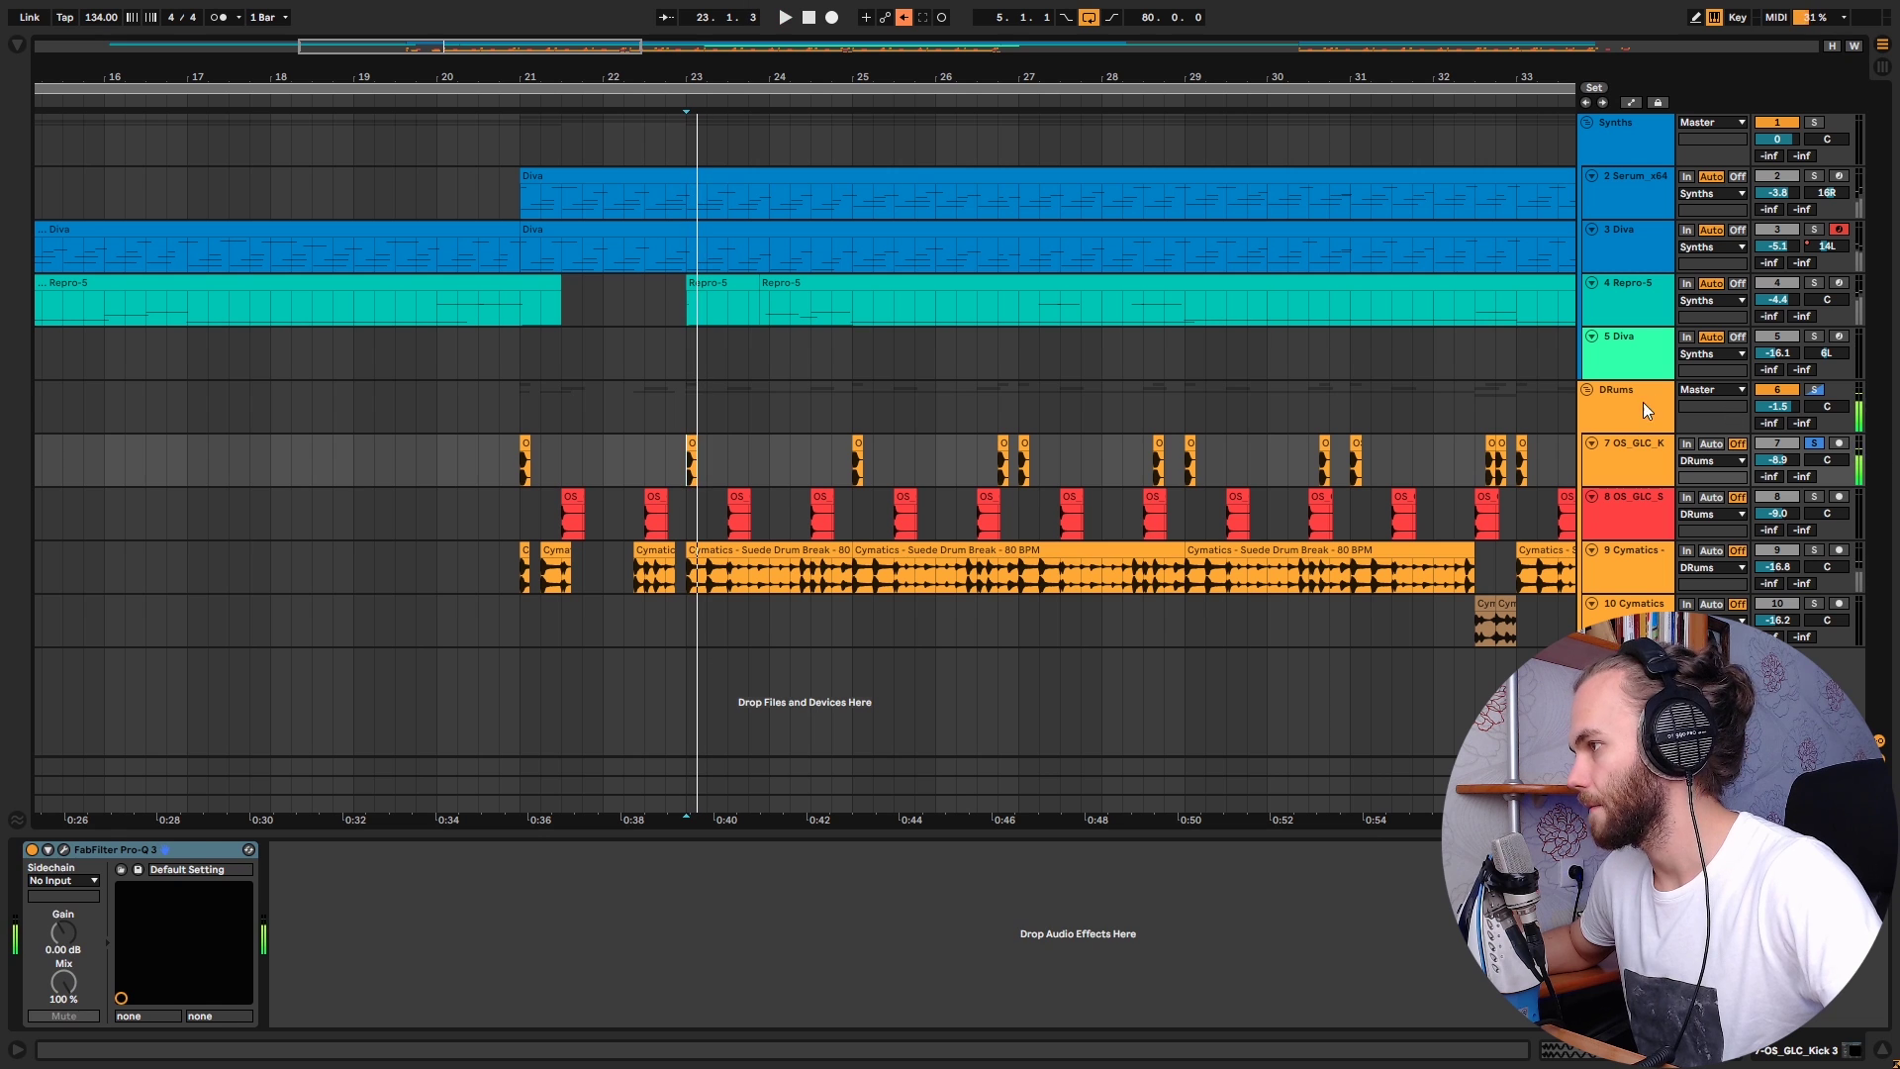
Step: Show the DRums group's effects and play all the drums together with only the group soloed, from bar 23
left_click(1673, 406)
left_click(1814, 390)
key("space")
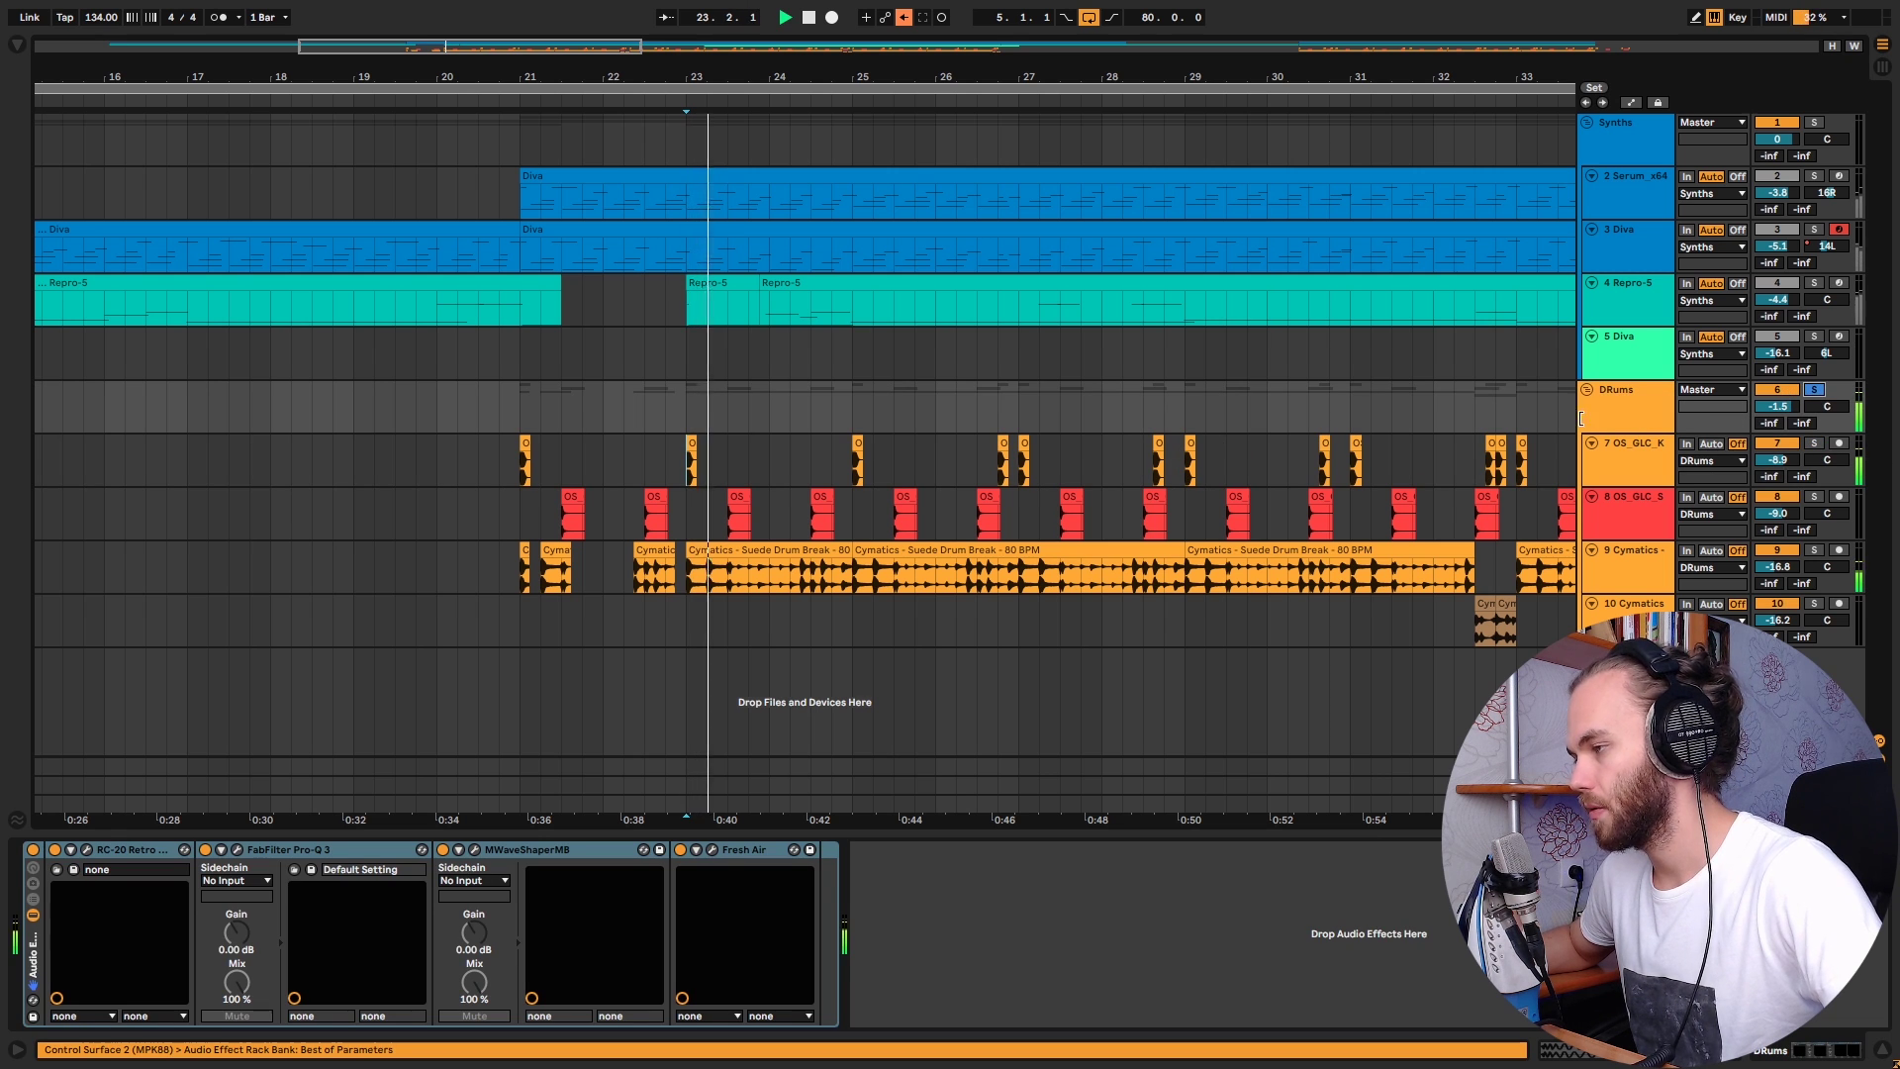
Step: Bypass the DRums group's effect rack and unsolo the group to hear the unprocessed drums with the synths
left_click(36, 851)
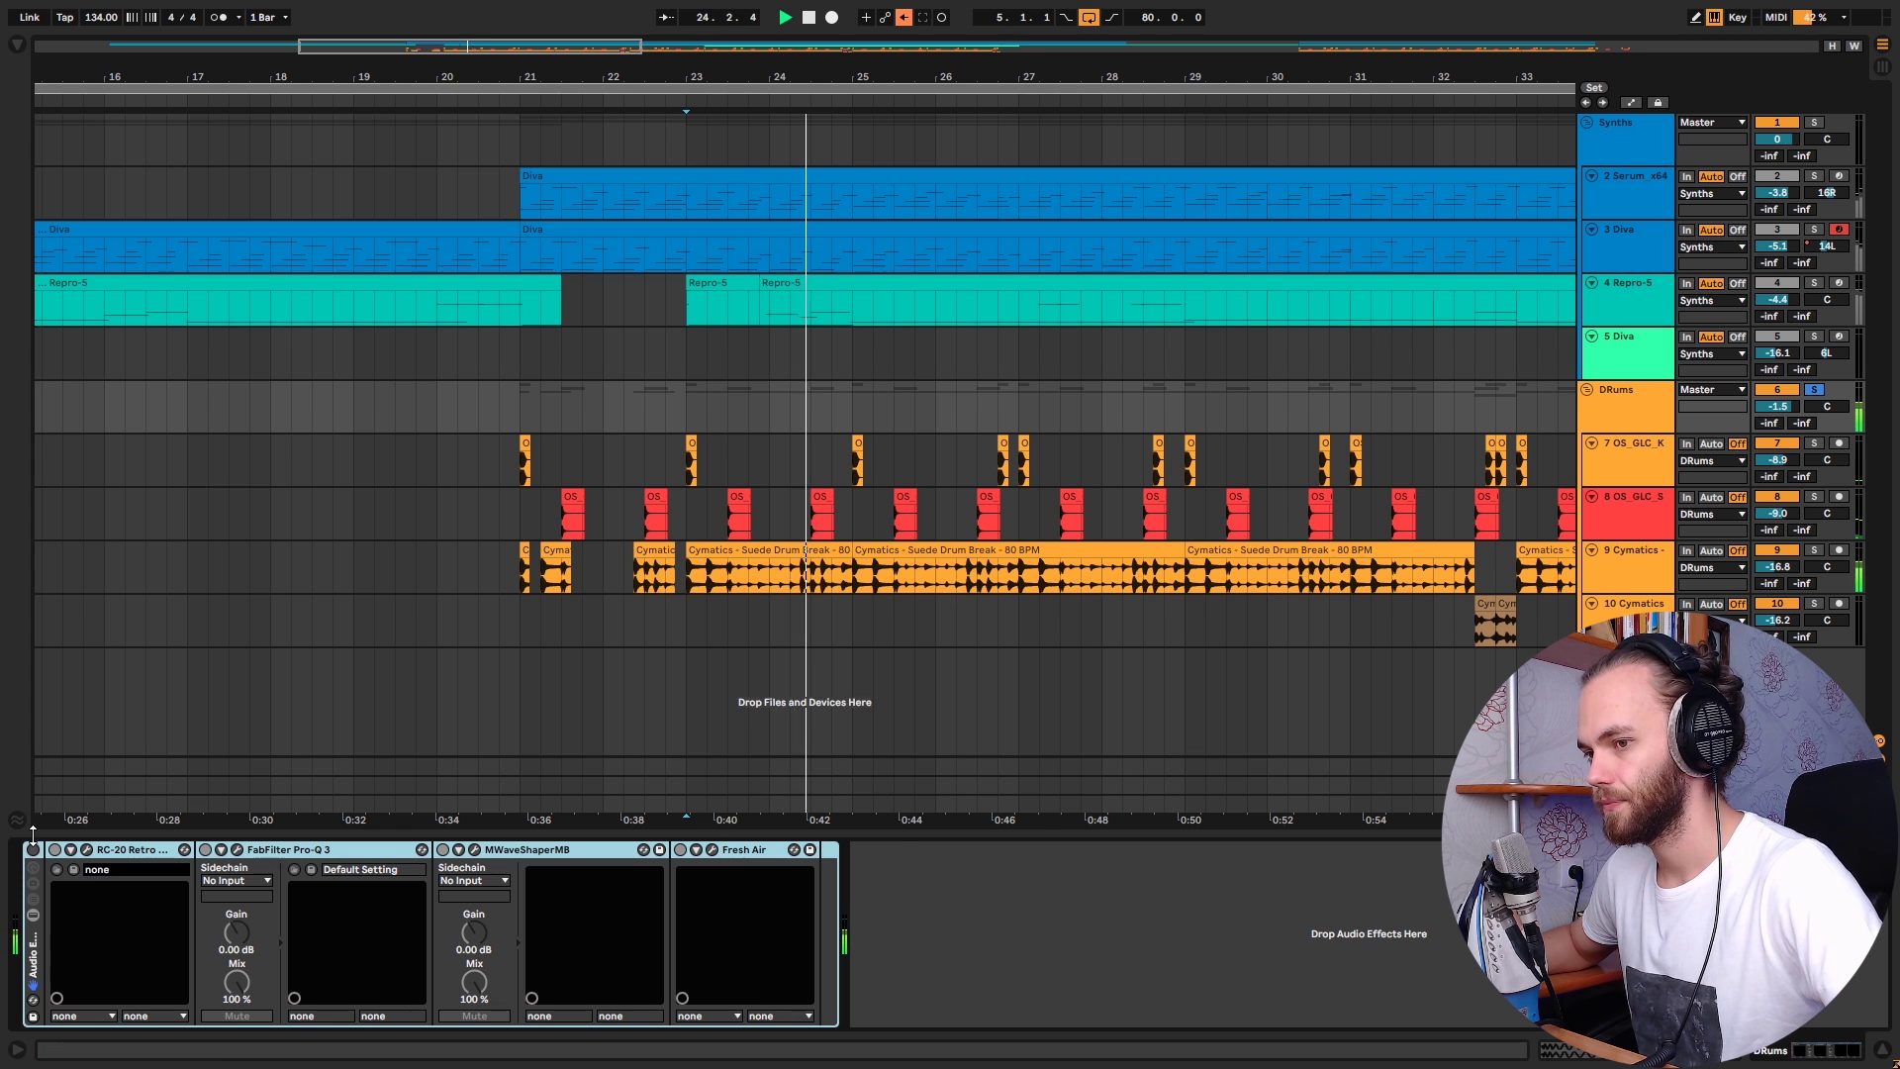
left_click(1814, 390)
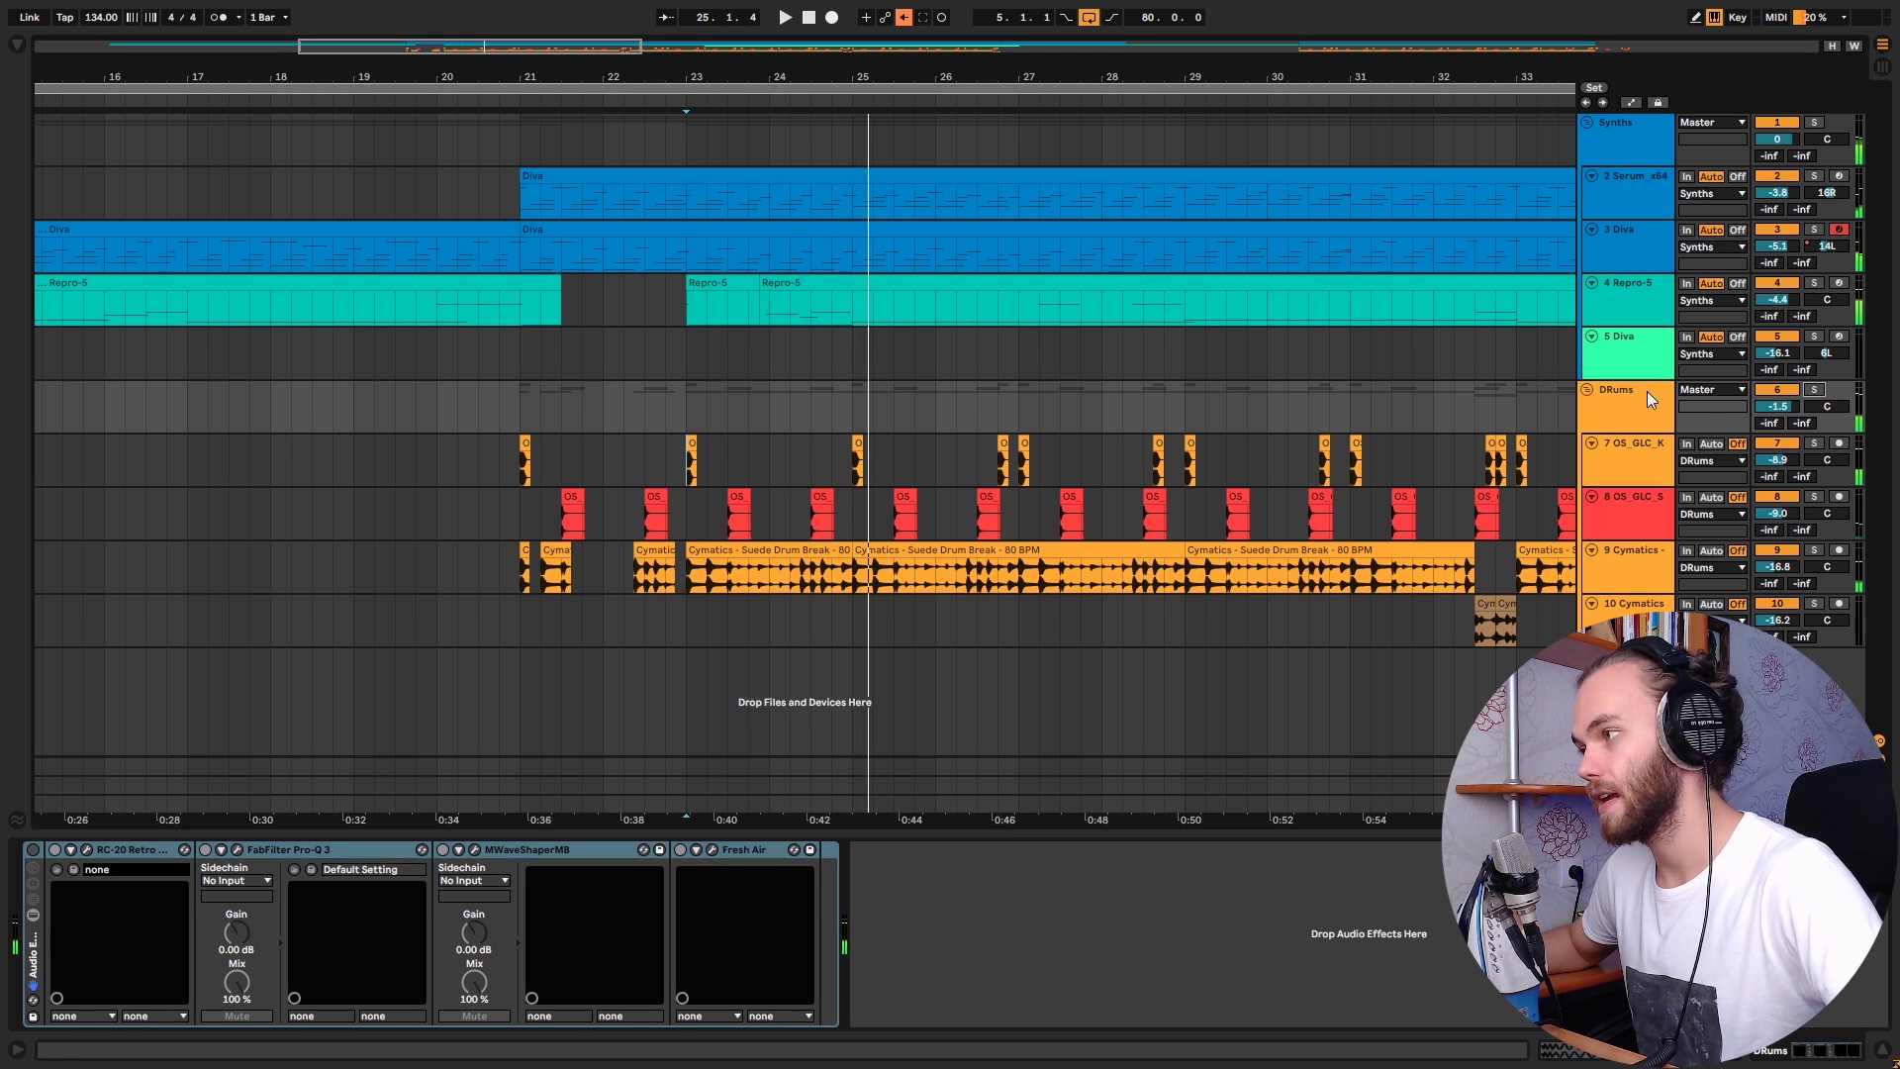
key("space")
Step: Raise the DRums group's volume to 2.8 dB during playback from bar 23 and undo the change
left_click(1777, 407)
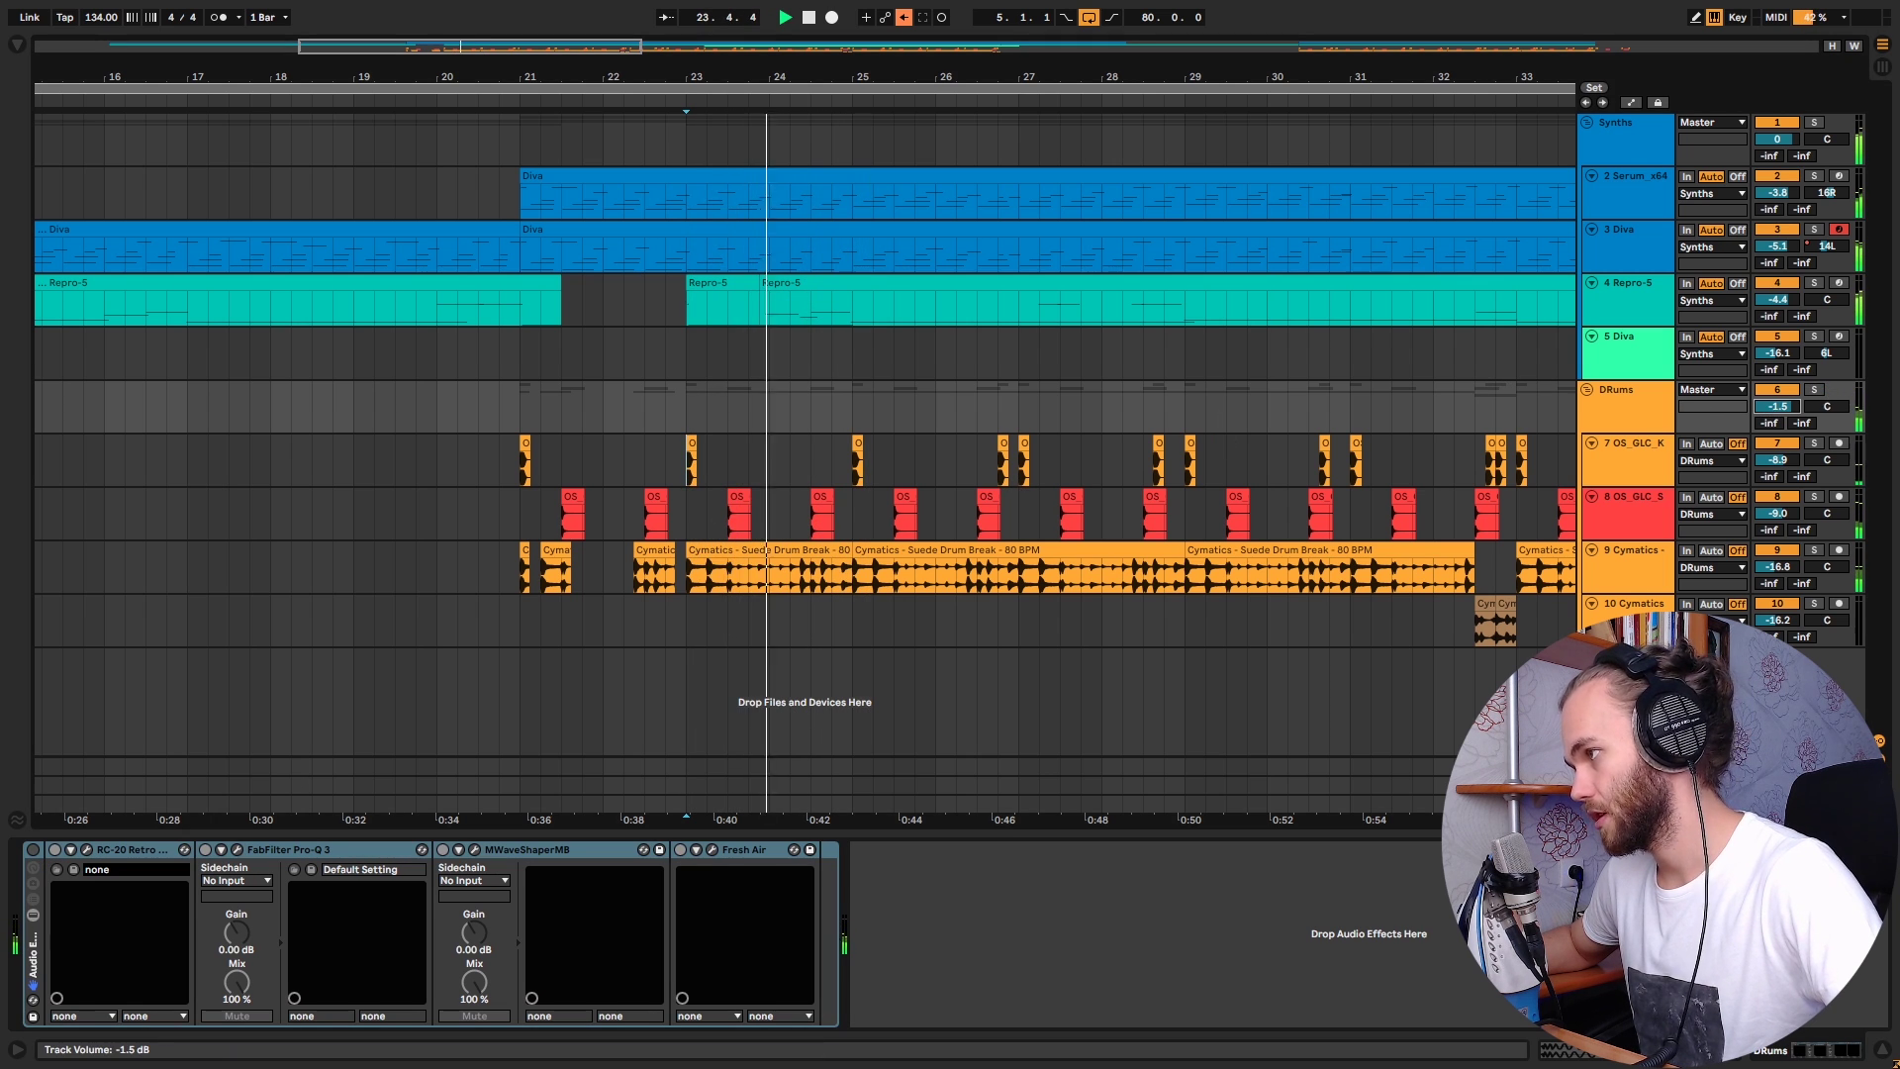
left_click_drag(1777, 406, 1777, 376)
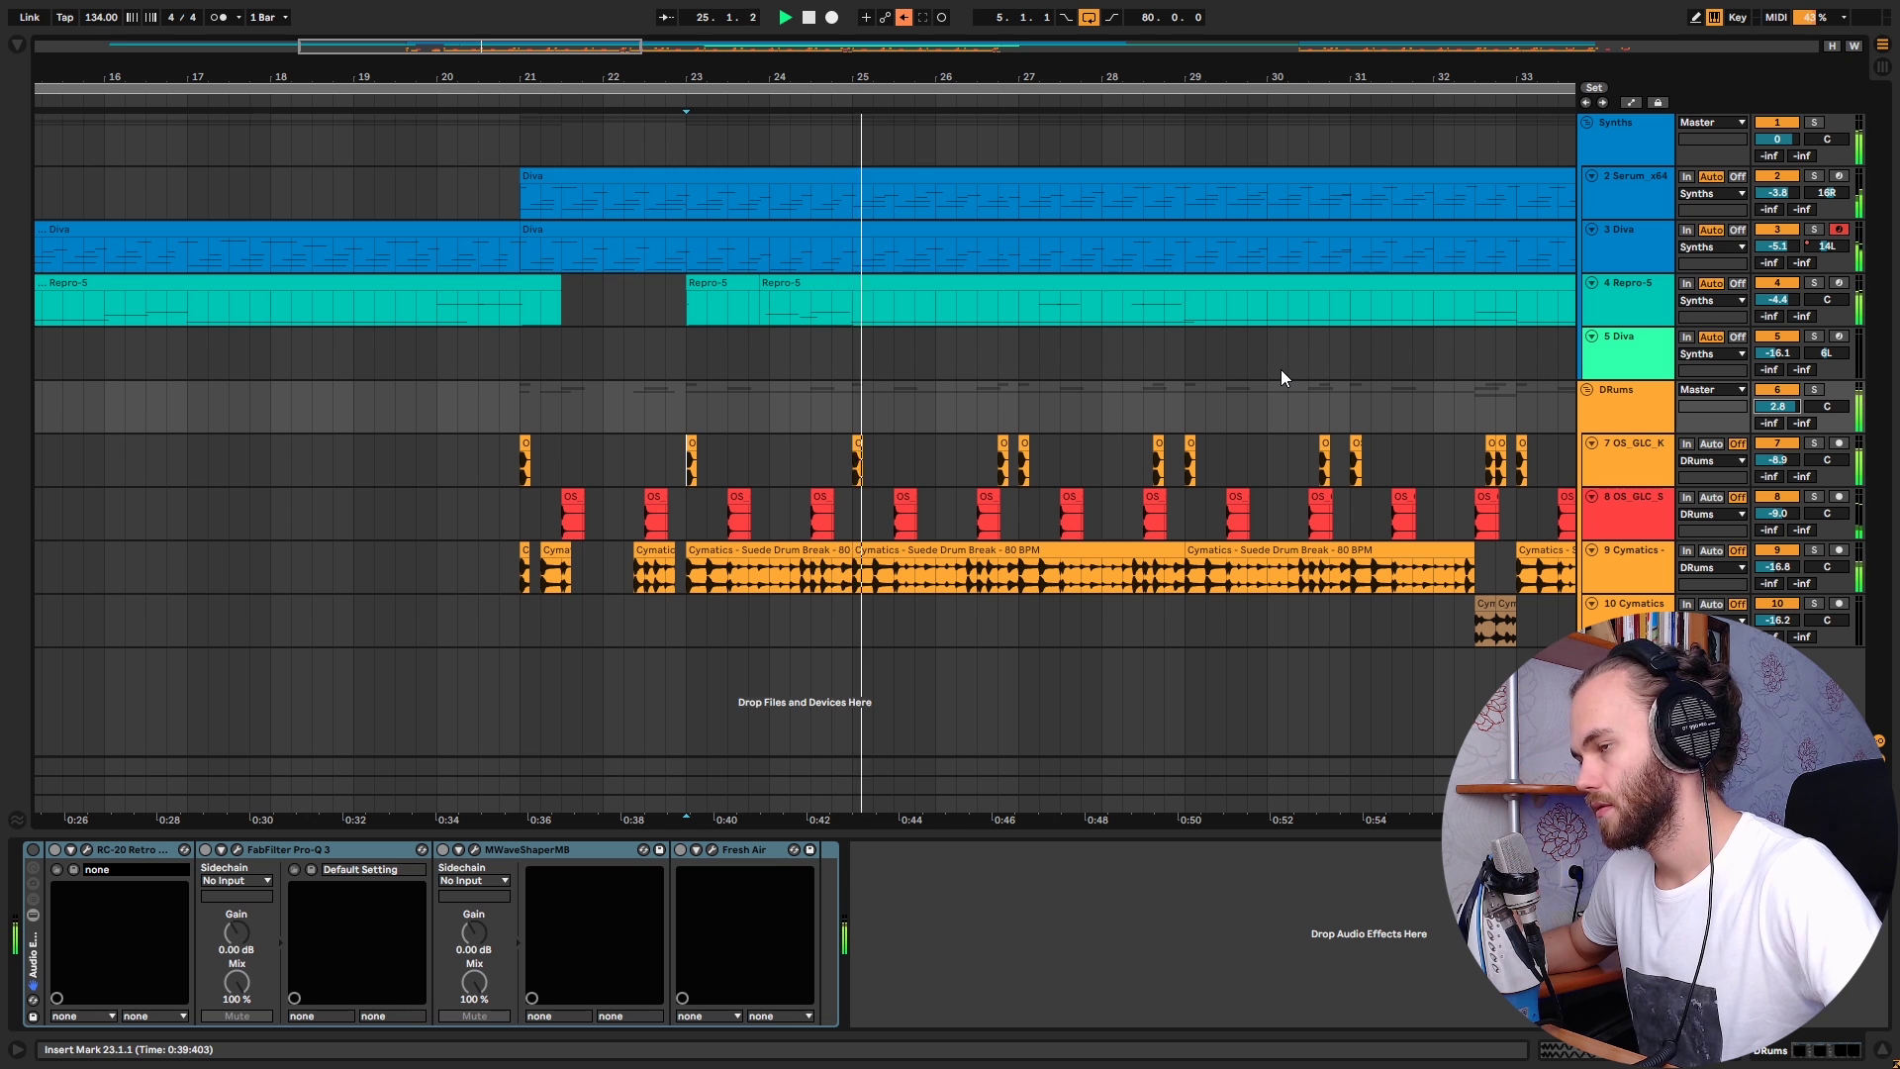
key("ctrl+z")
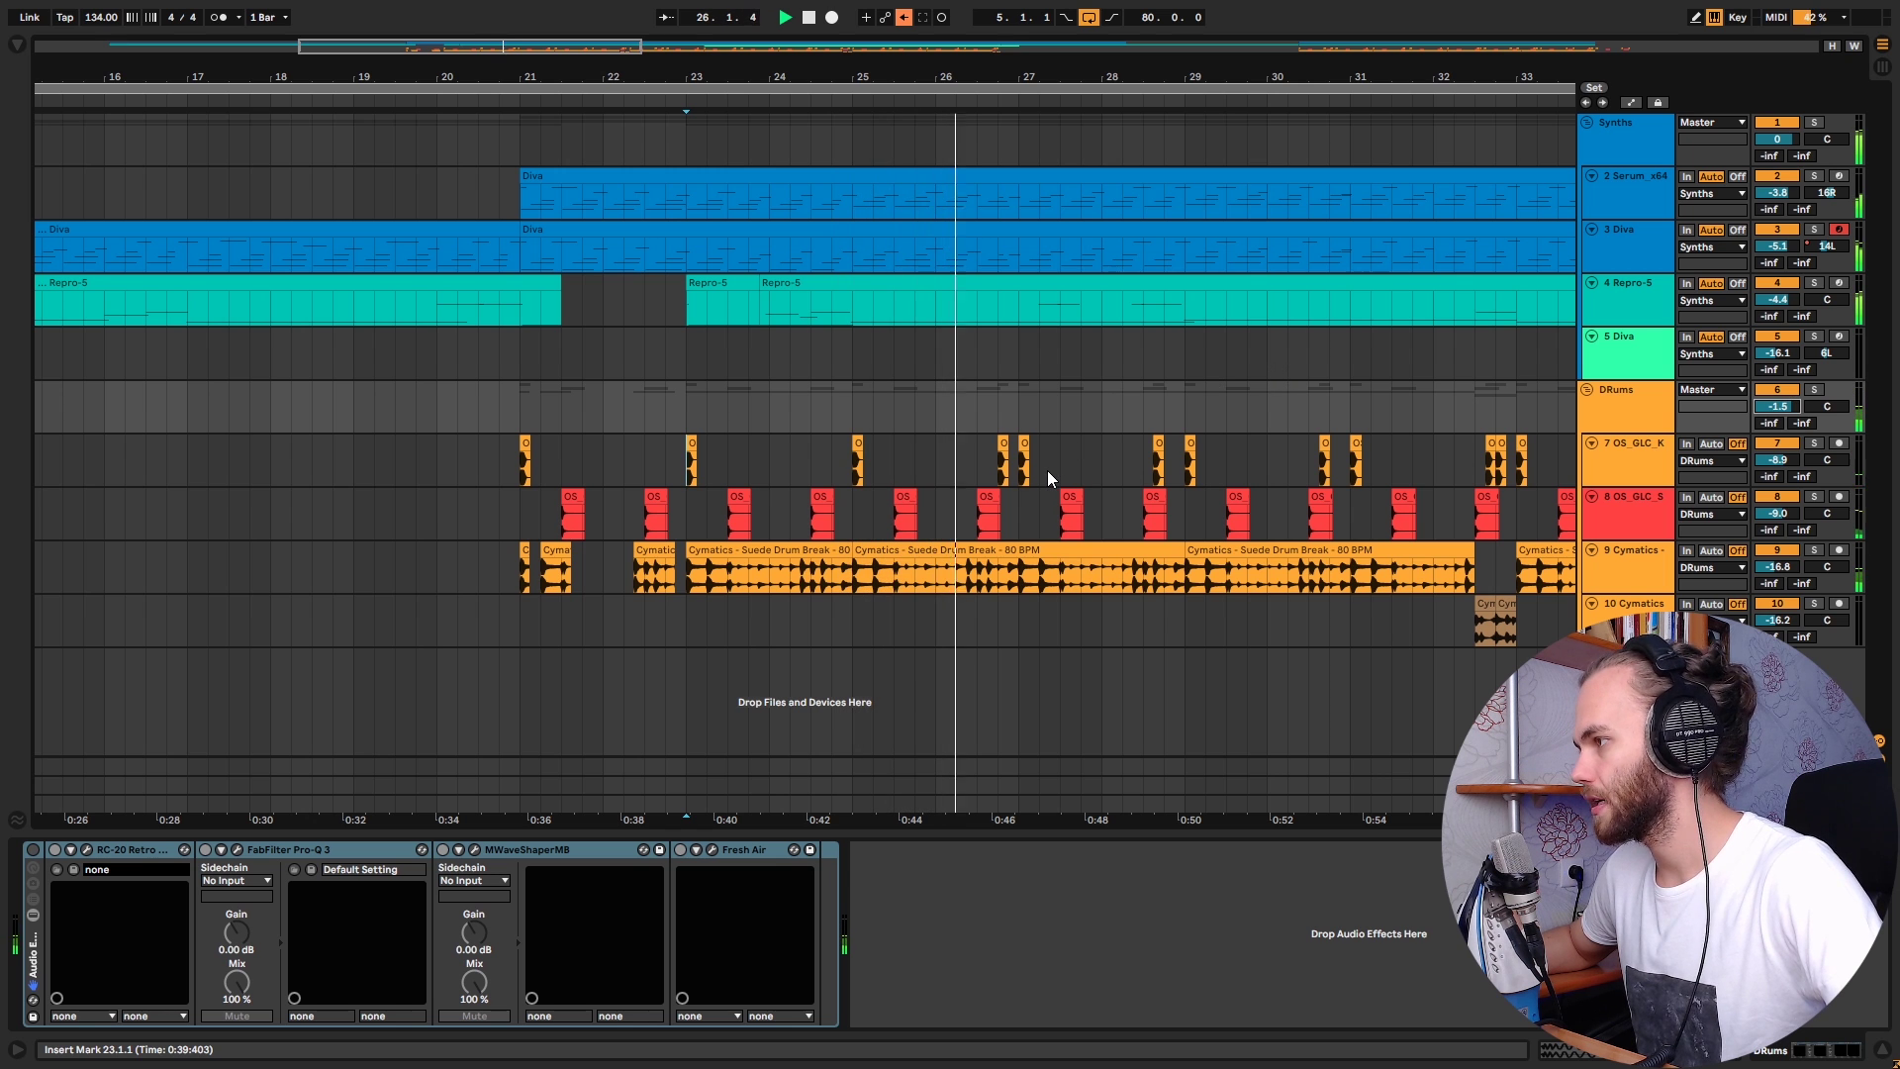
Step: Switch the DRums effect rack back on and replay the full mix from bar 23
key("space")
key("space")
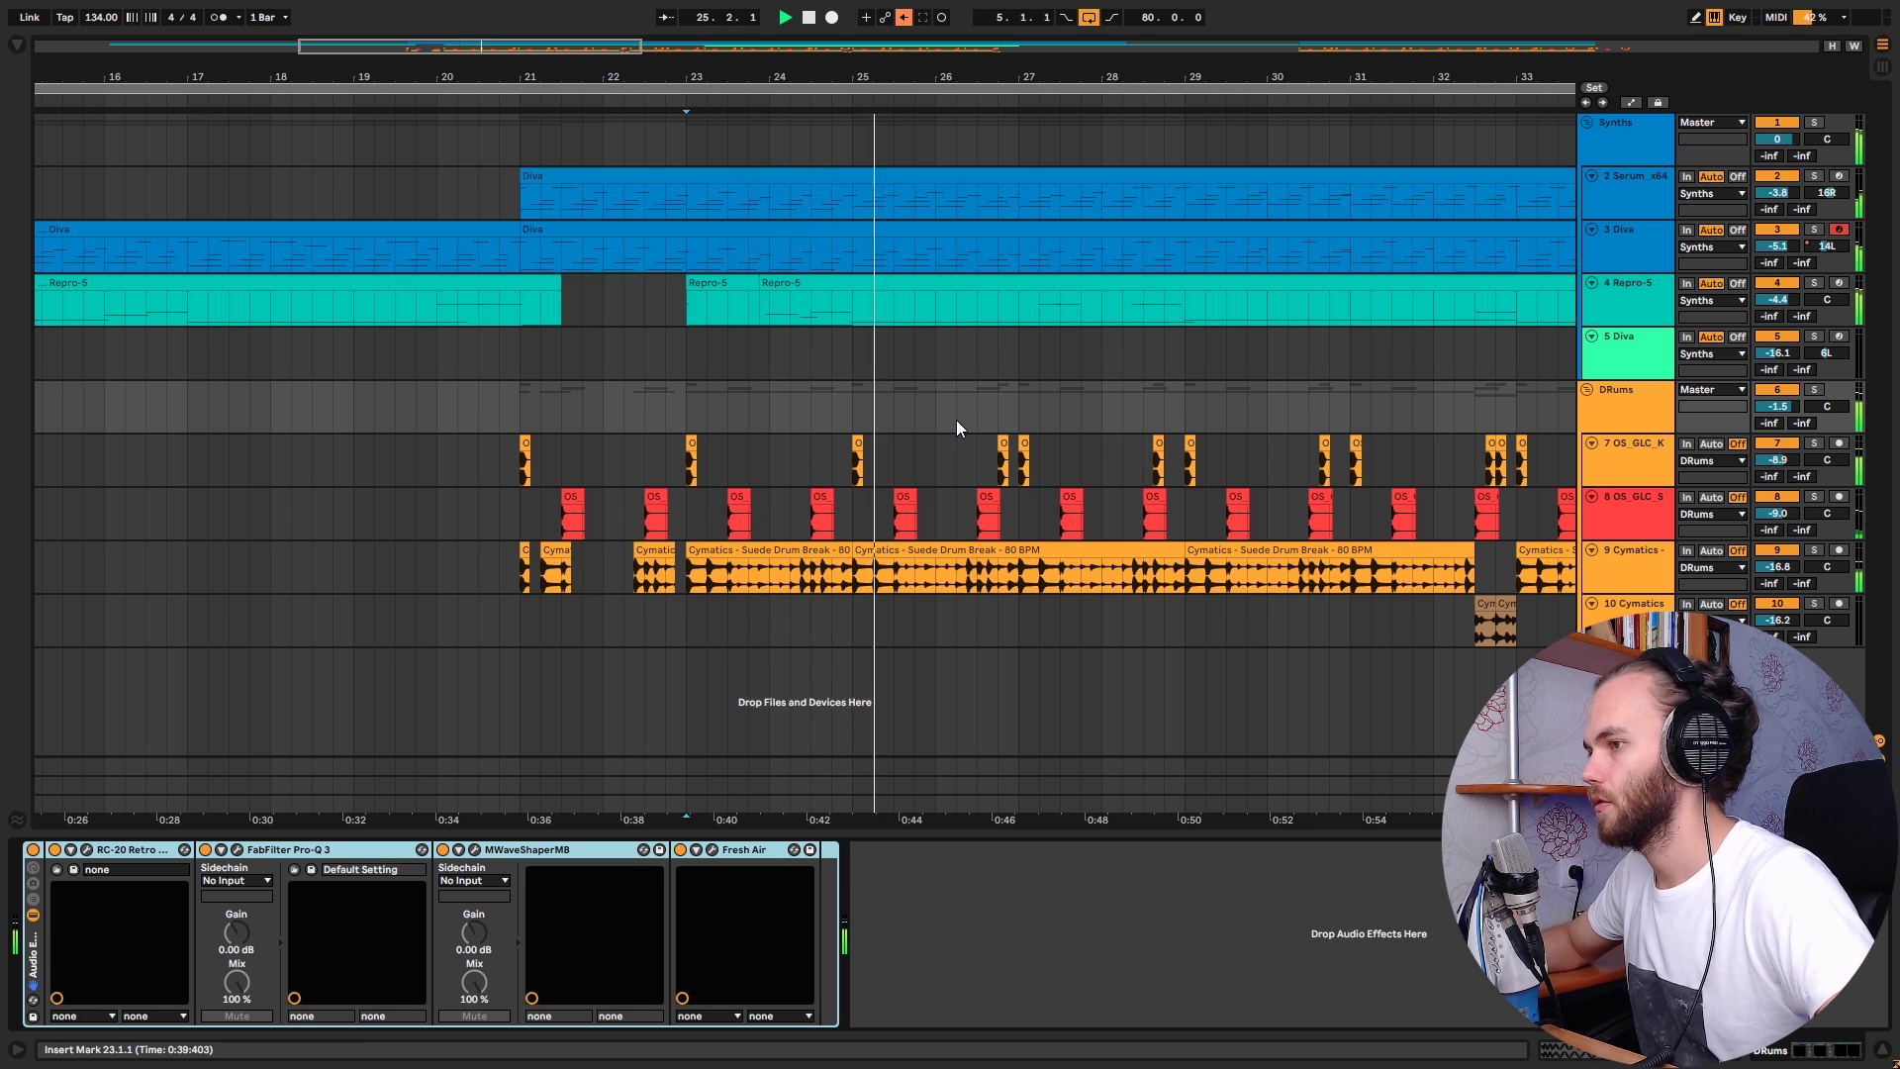
key("space")
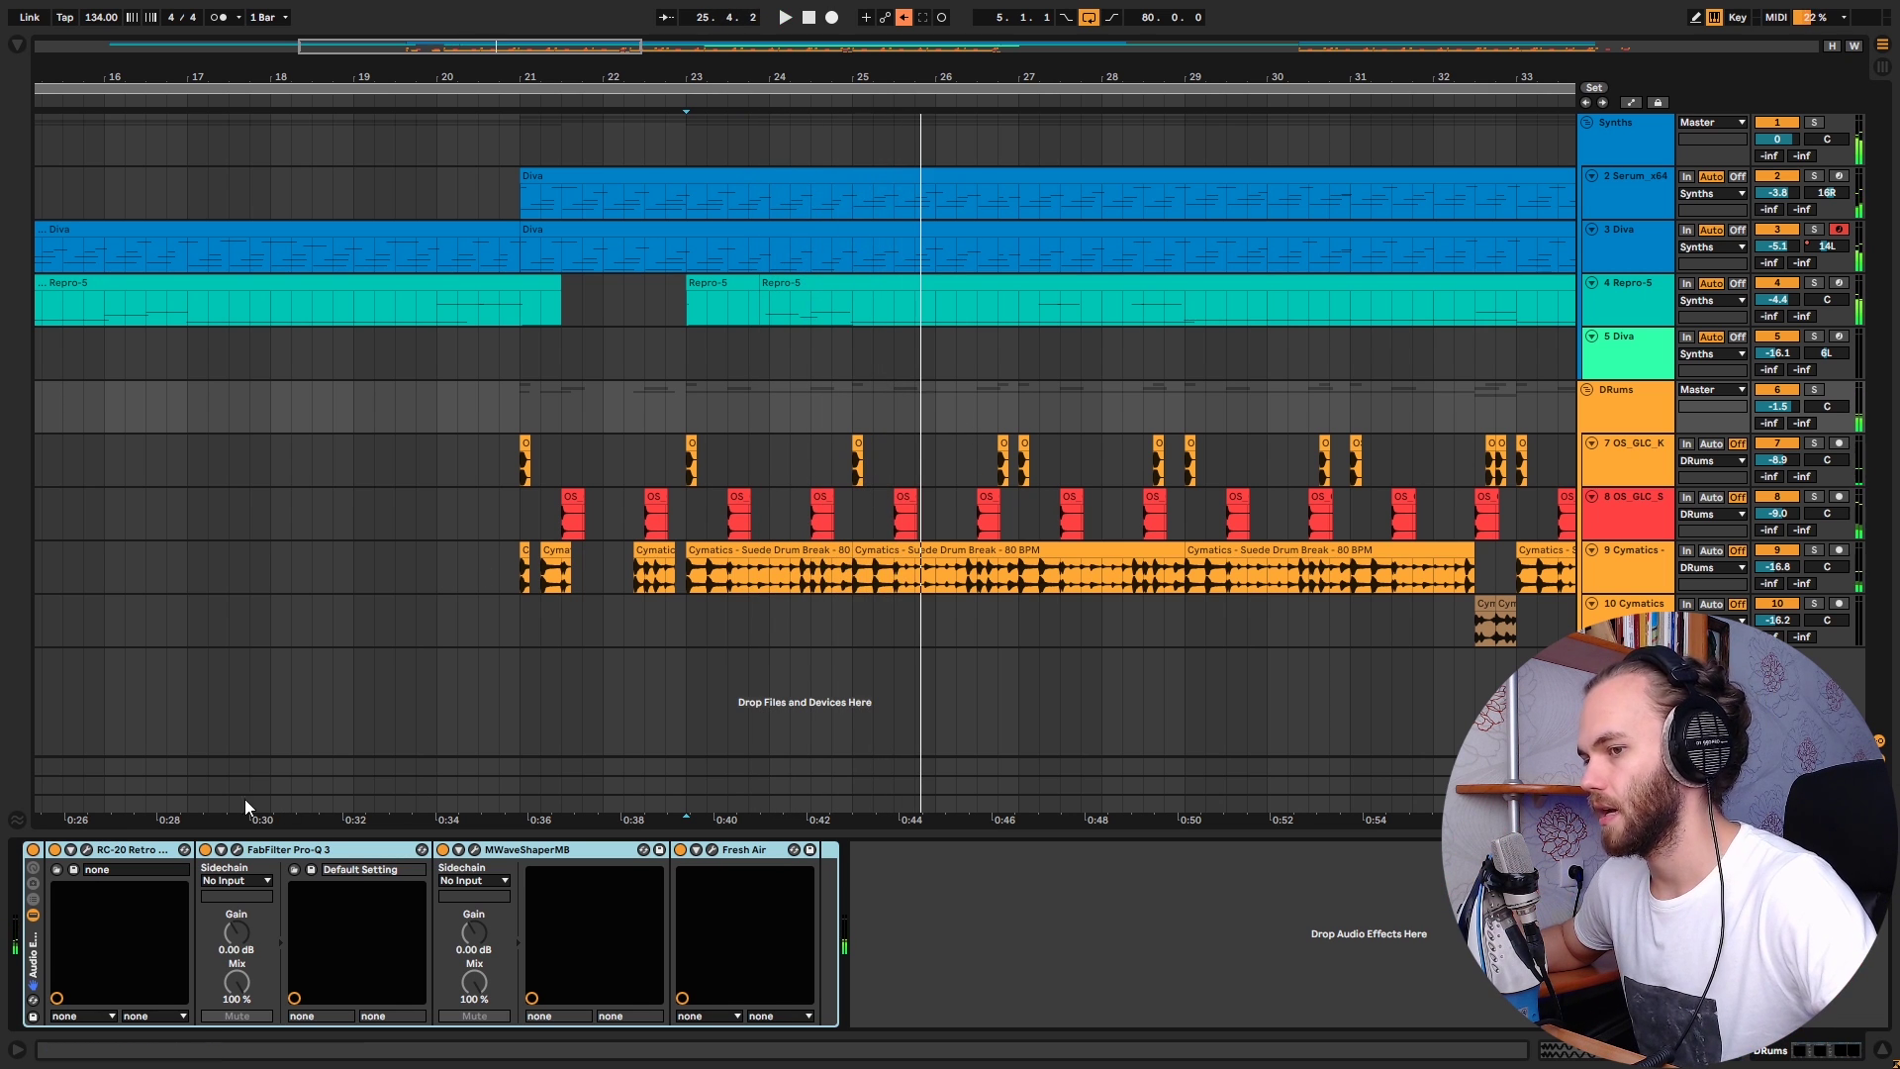
Step: Inspect RC-20 Retro Color on the DRums group, comparing playback with and without it, and check the group's FabFilter Pro-Q 3
left_click(87, 851)
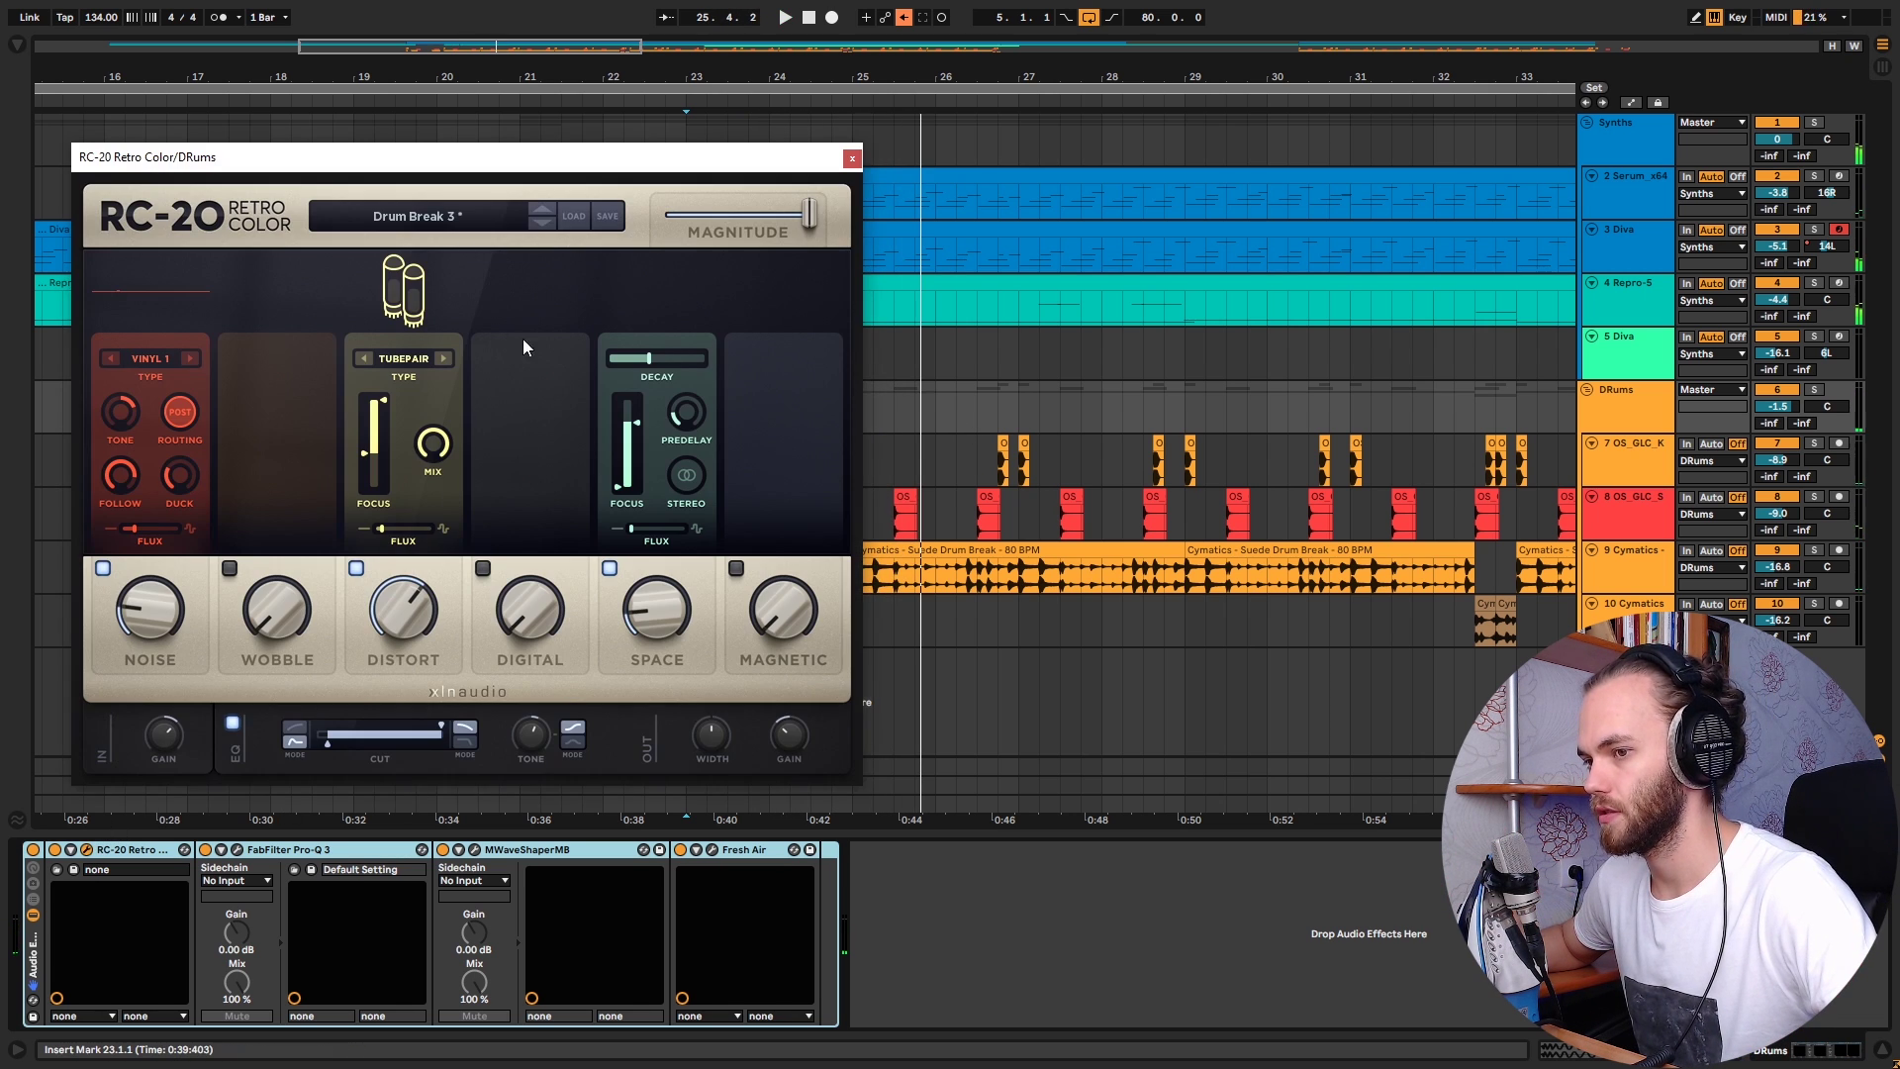
left_click(55, 850)
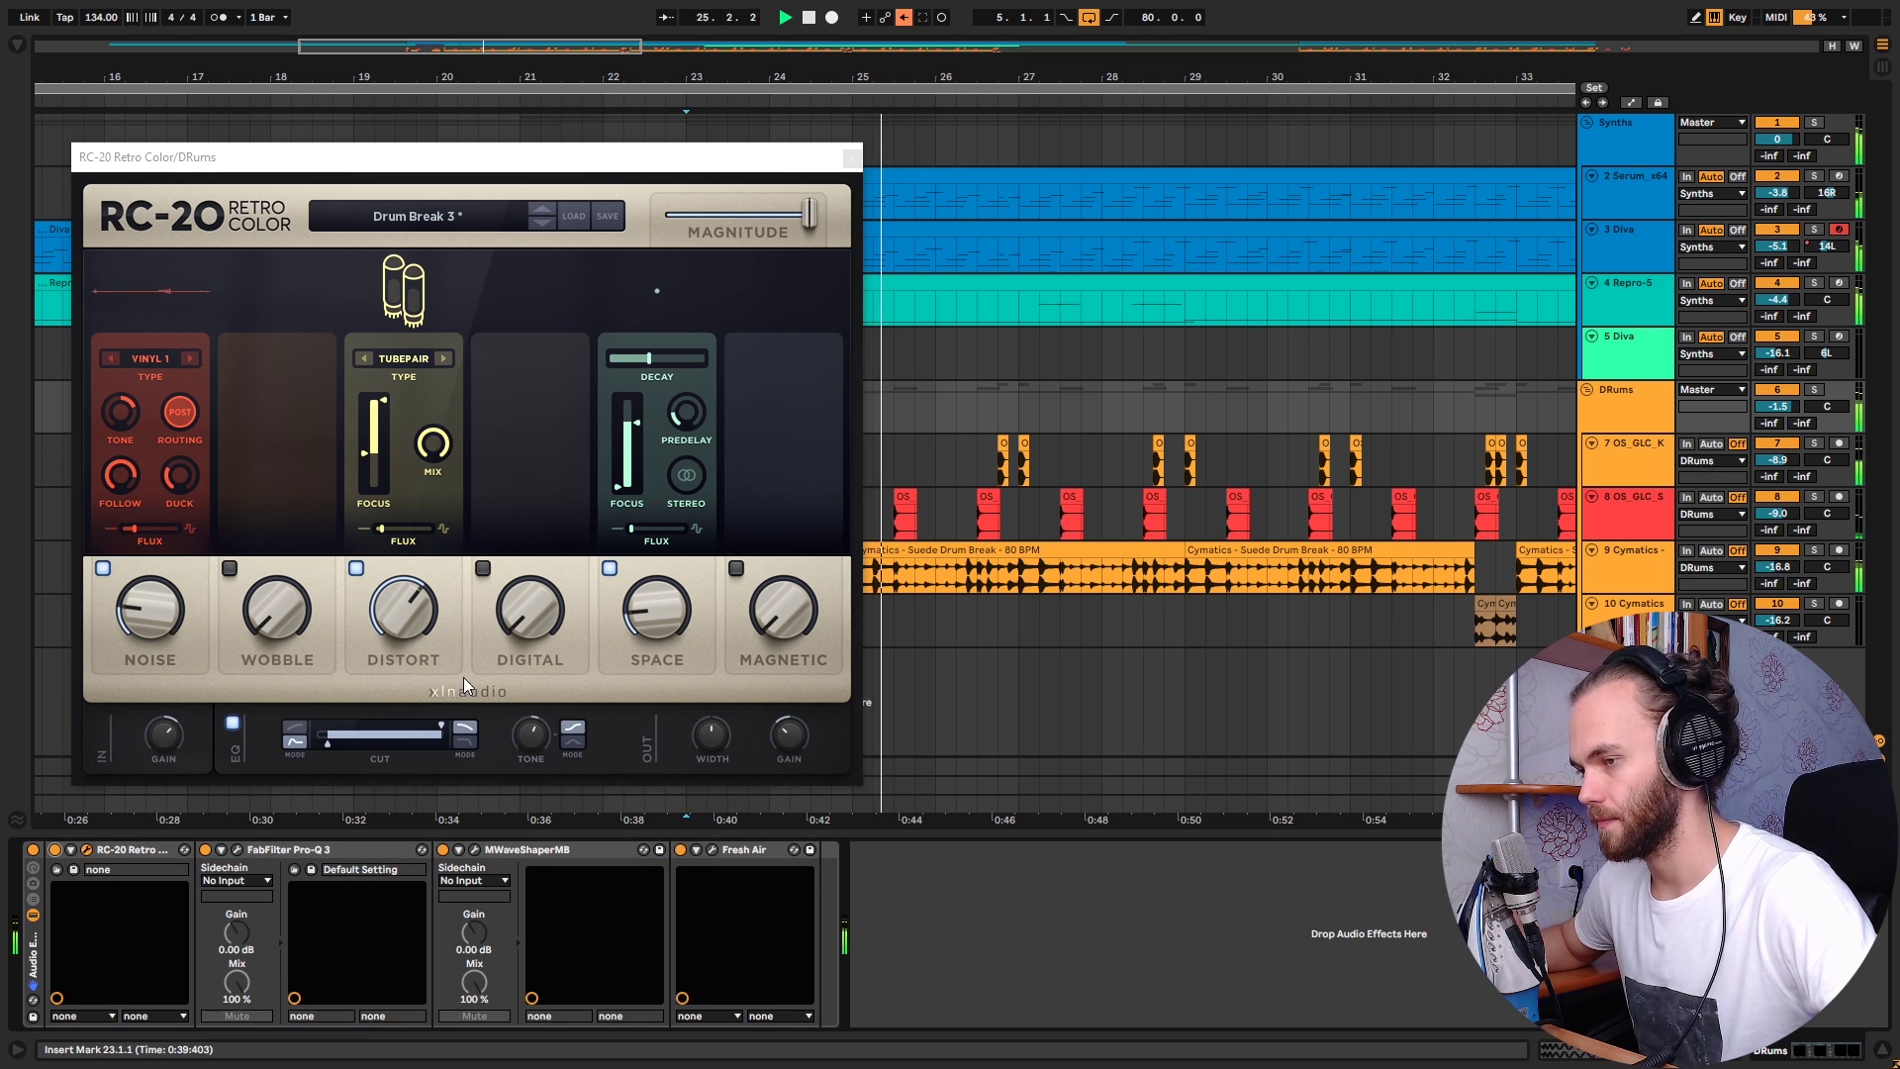
left_click(851, 159)
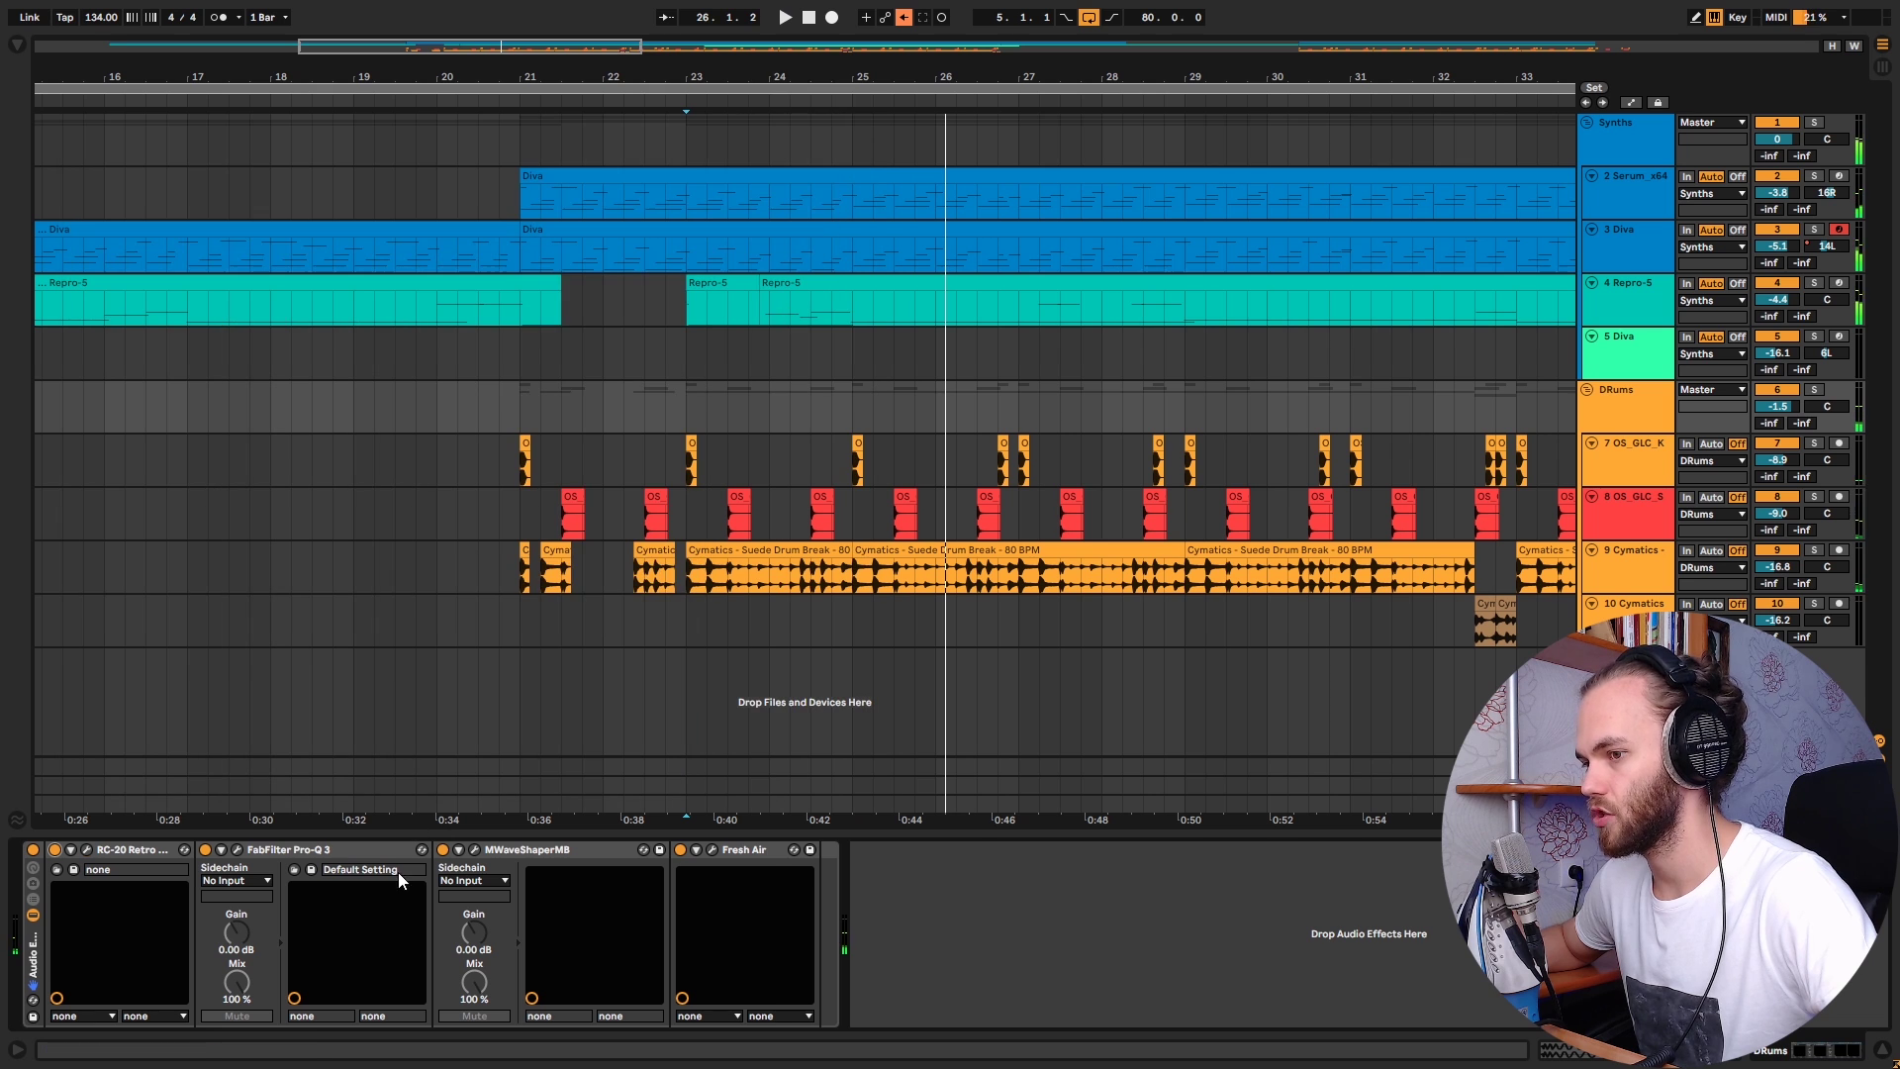
left_click(237, 850)
left_click(239, 850)
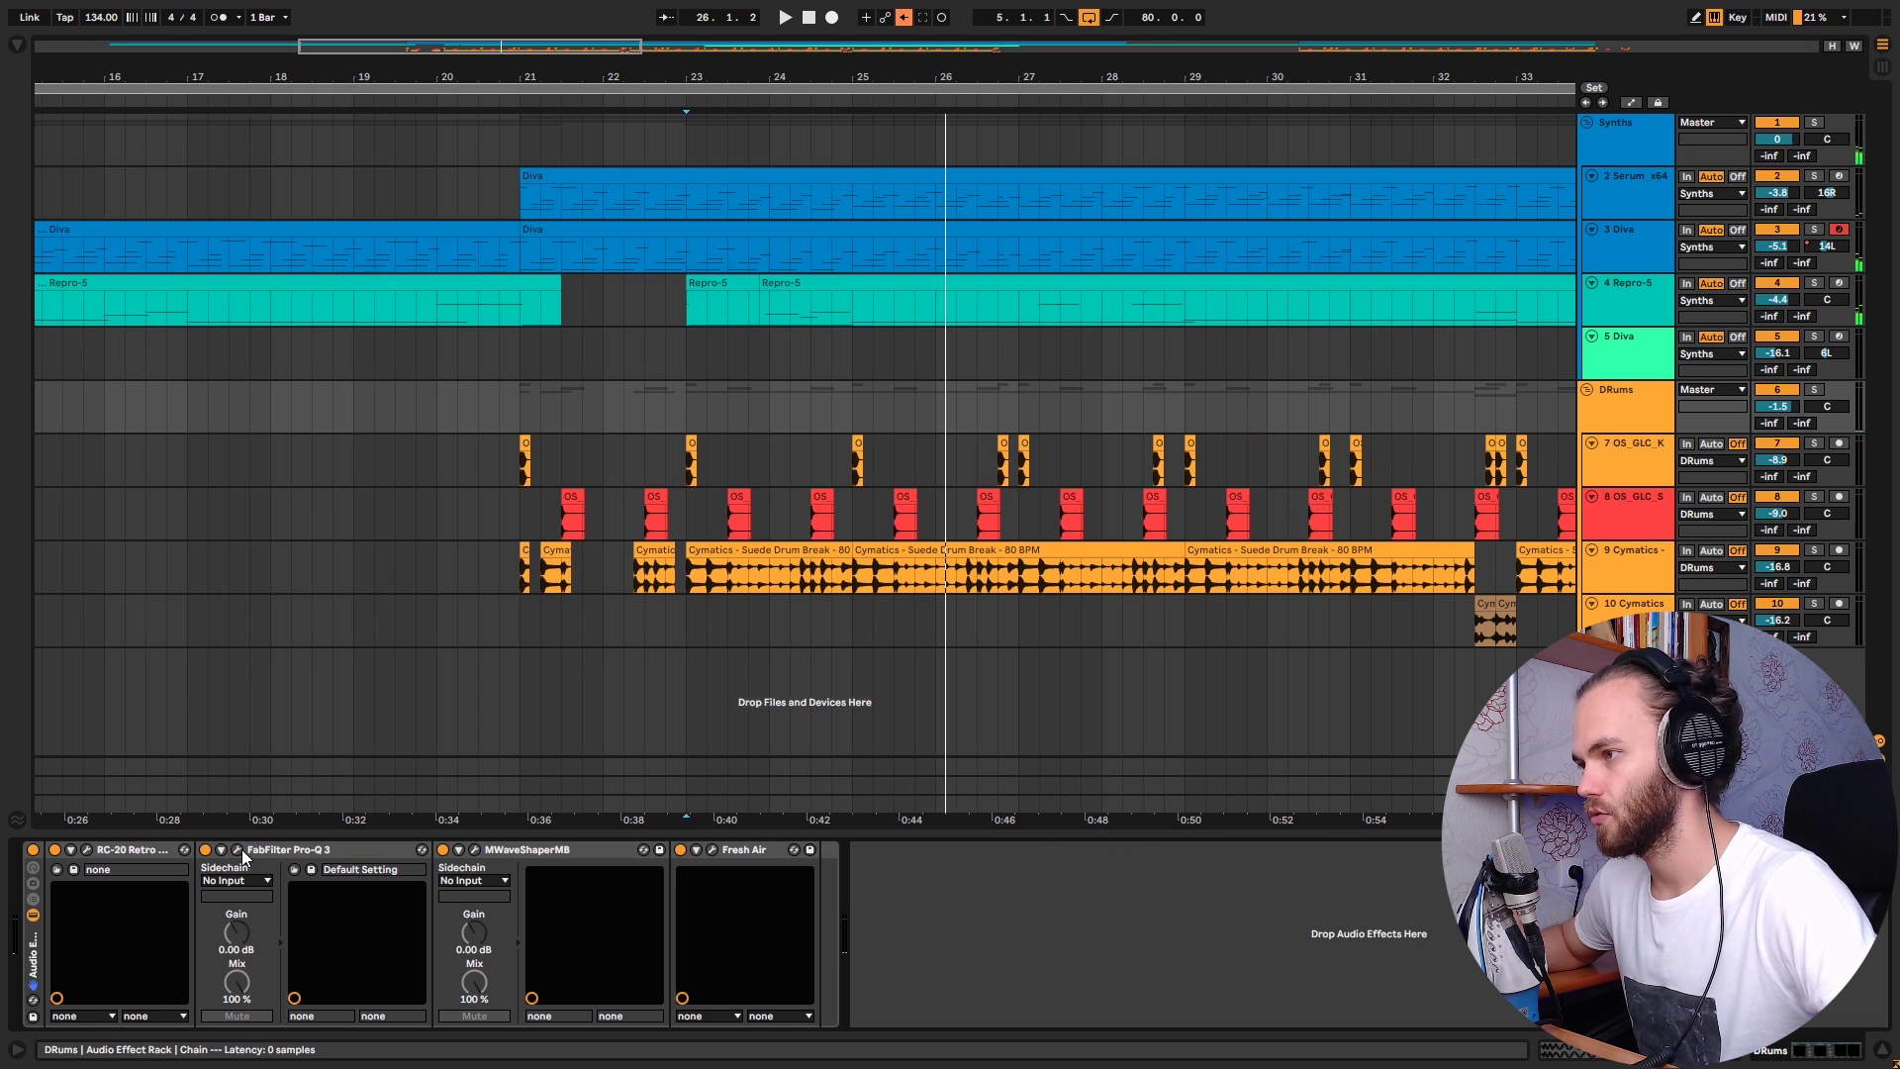
Step: Set the dry/wet of the DRums group's MWaveShaperMB to 15.2%, audition it from bar 23 and close the plugin
left_click(475, 850)
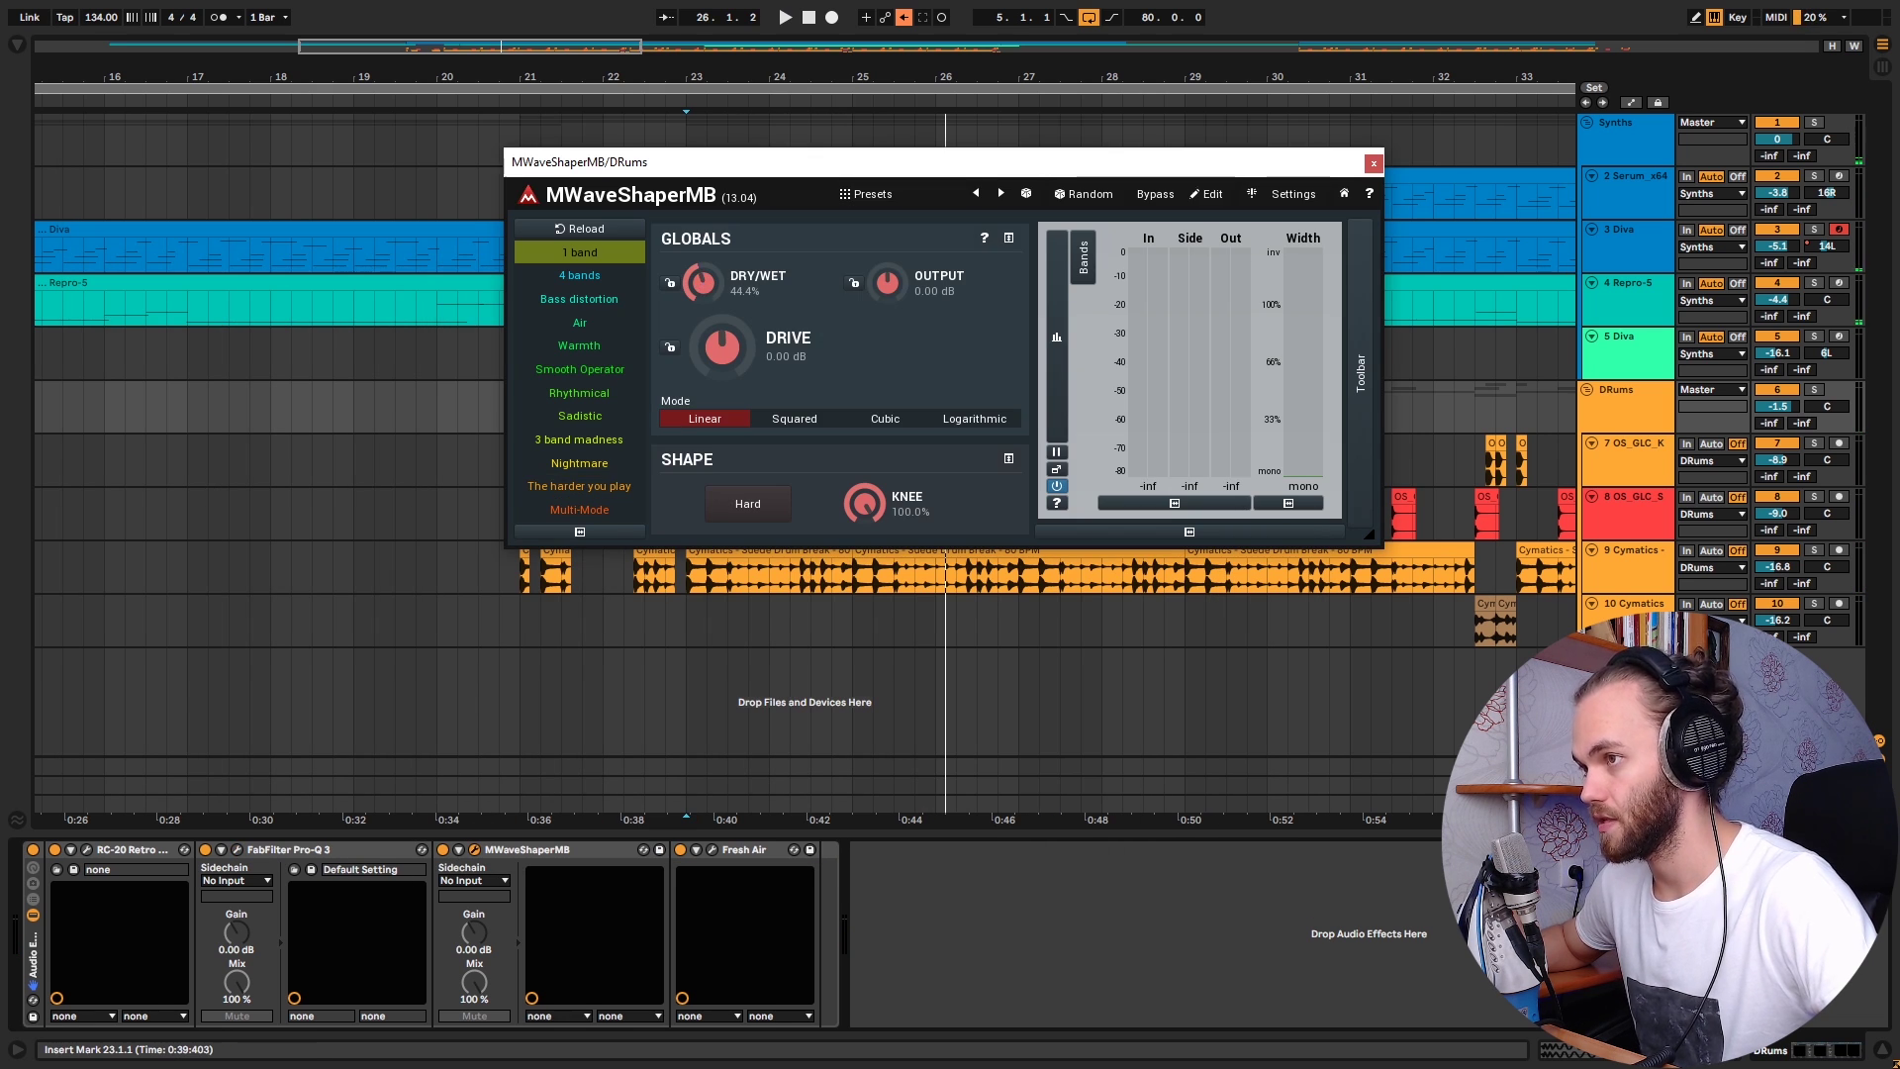
left_click_drag(717, 278, 717, 222)
key("space")
key("space")
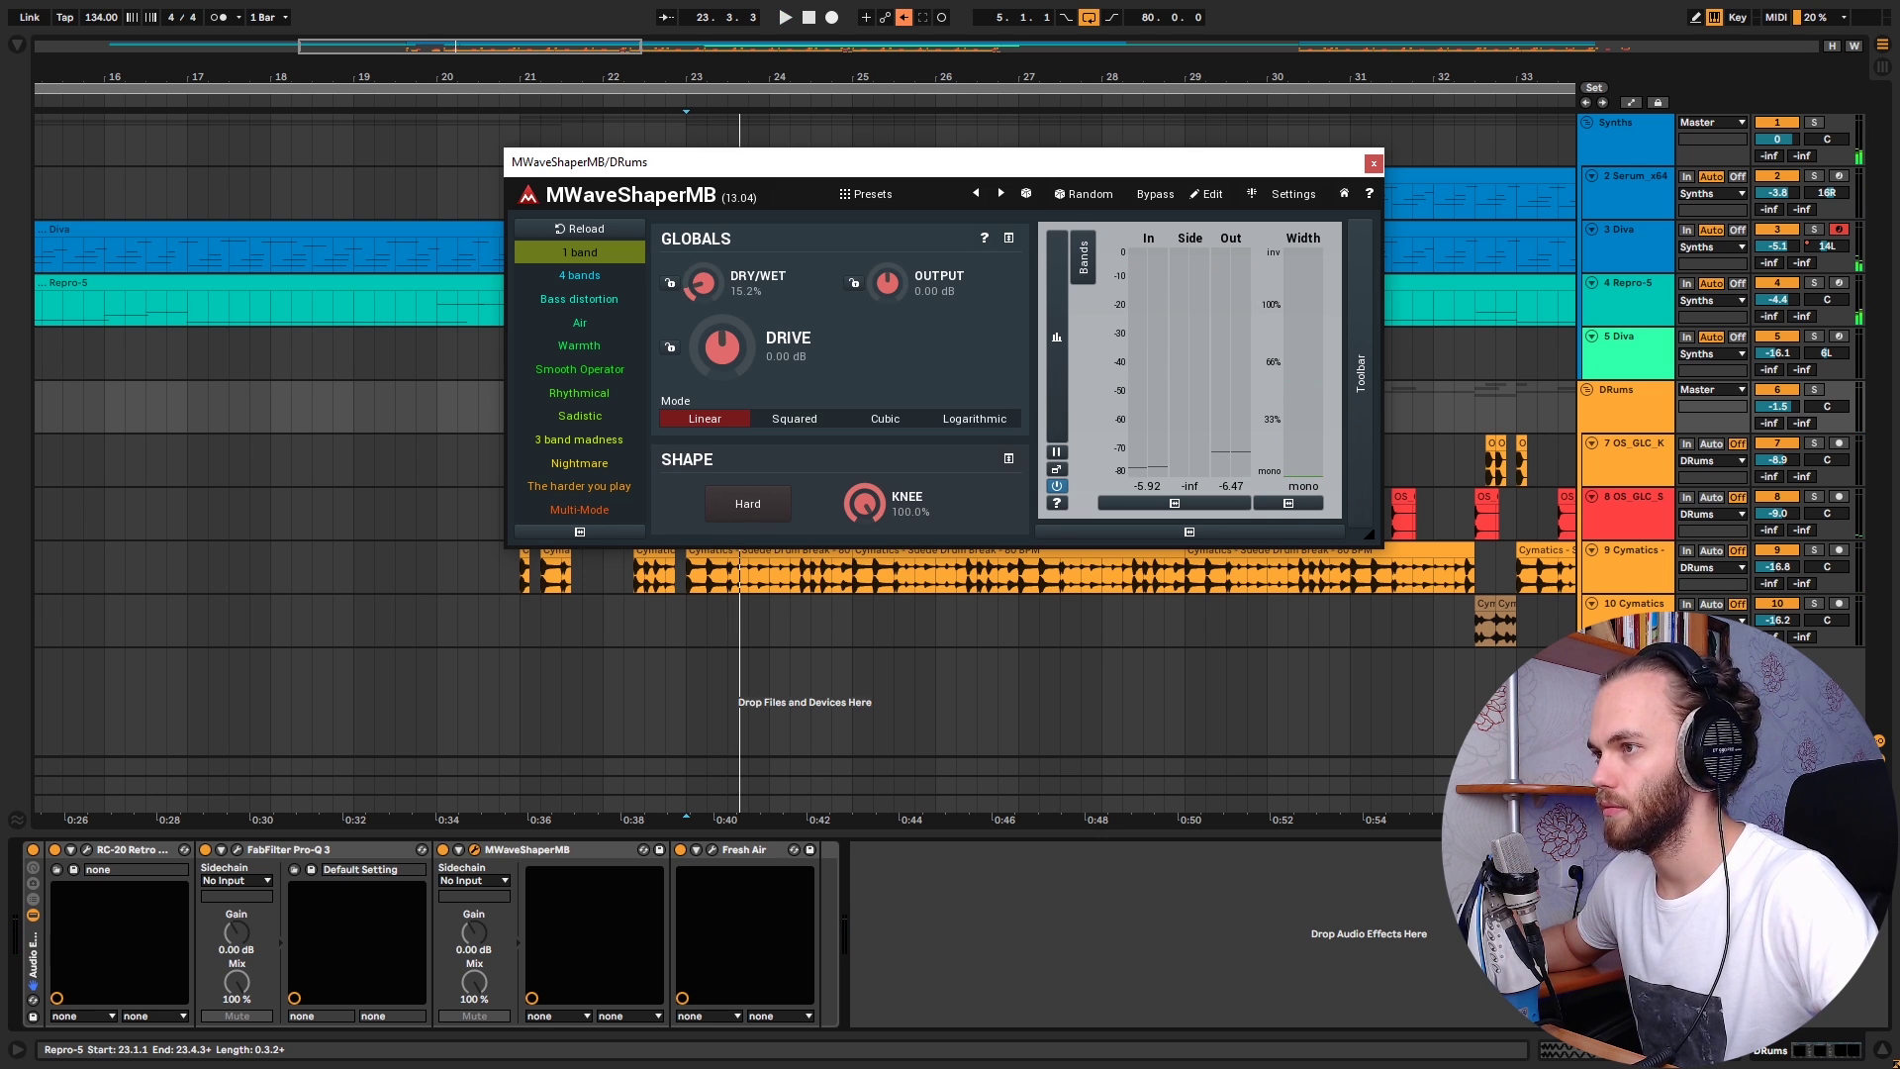
left_click(1374, 162)
Step: Inspect Fresh Air on the DRums group, toggle it off and on during playback, and close the plugin
left_click(713, 849)
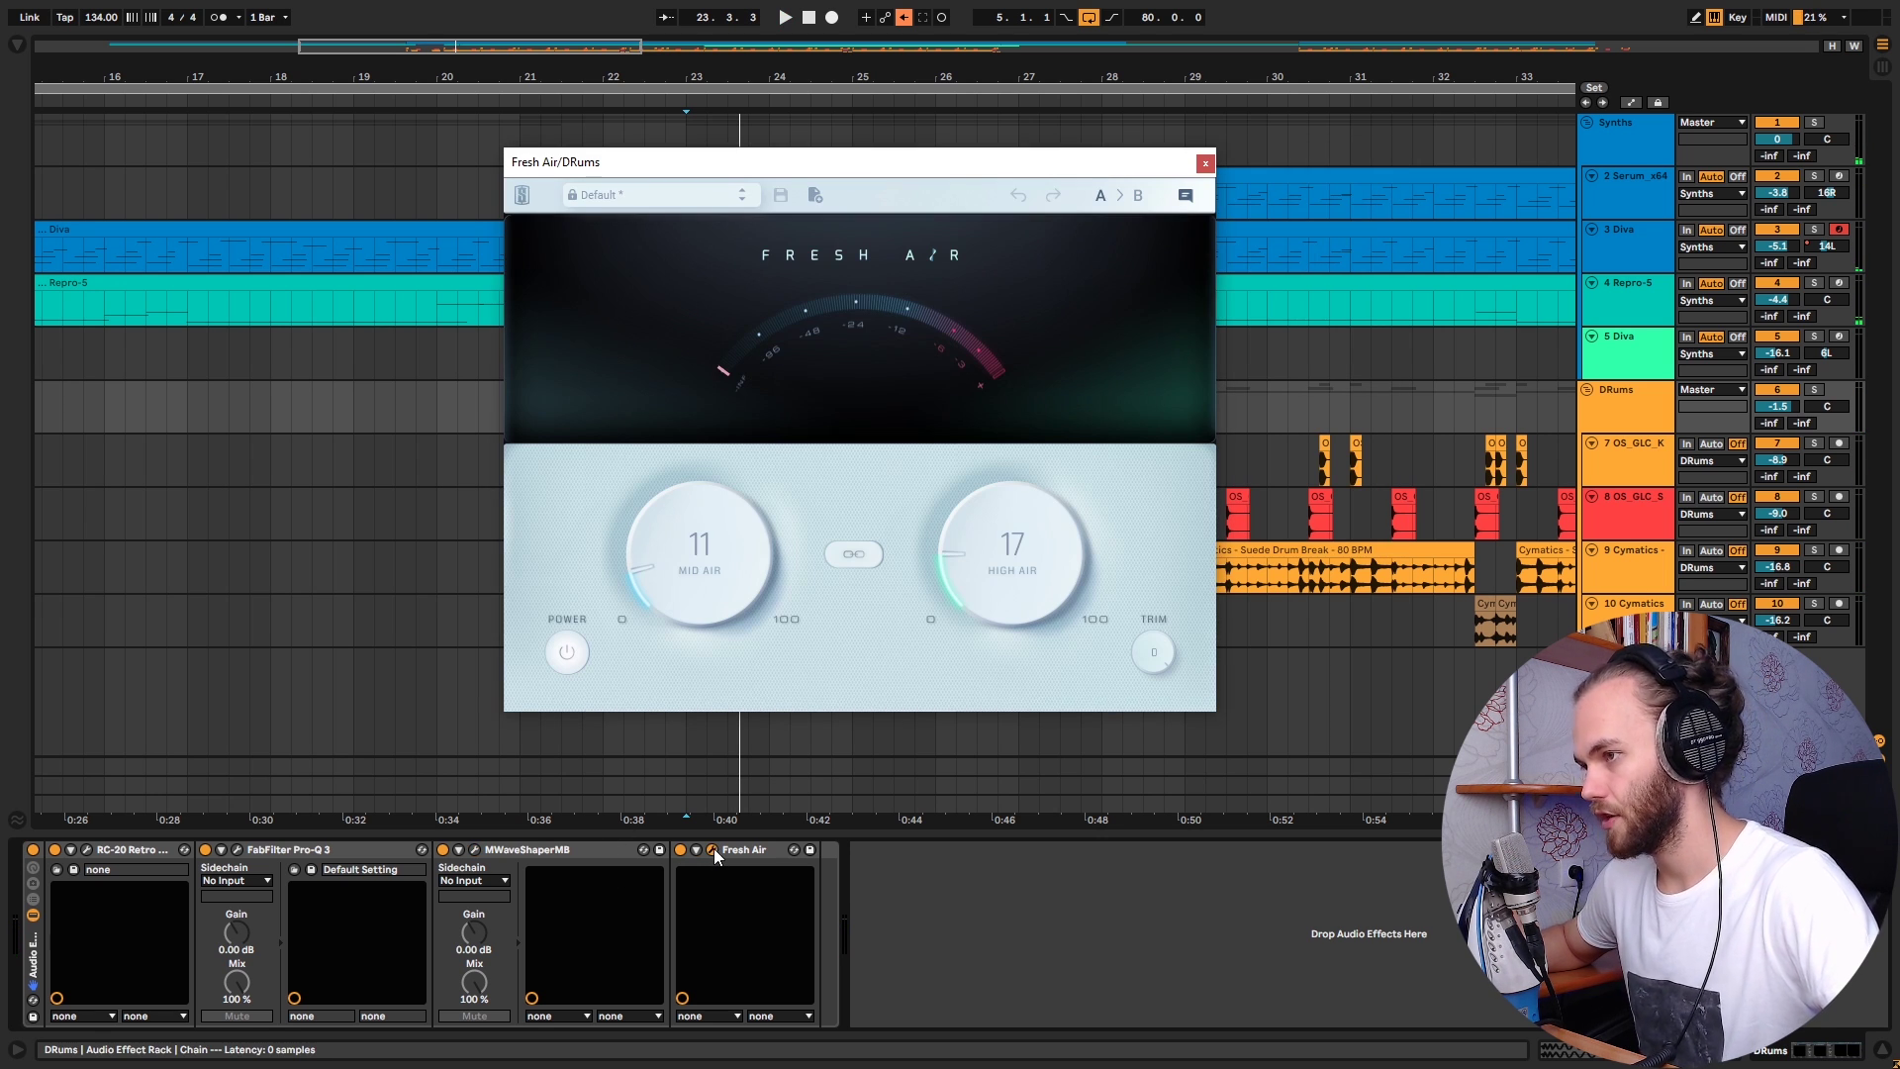
key("space")
left_click(681, 849)
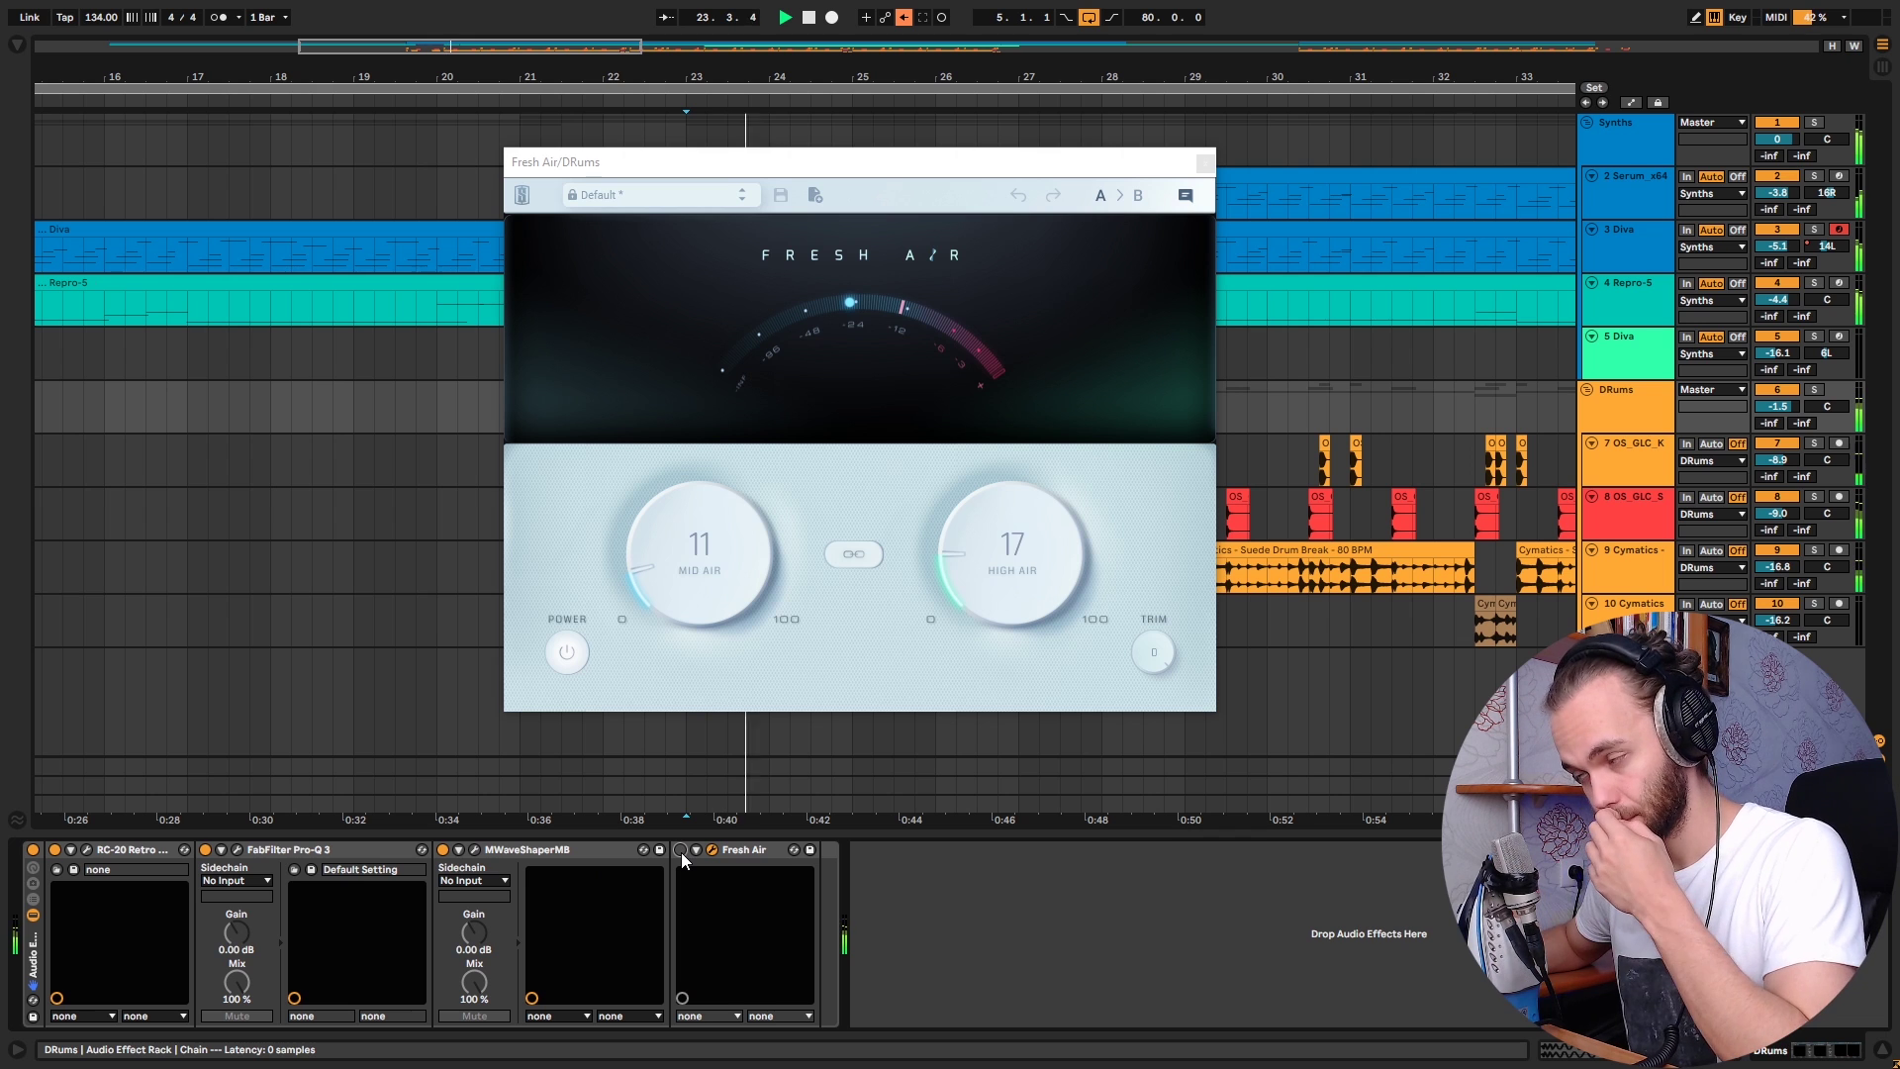
left_click(681, 849)
left_click(1205, 162)
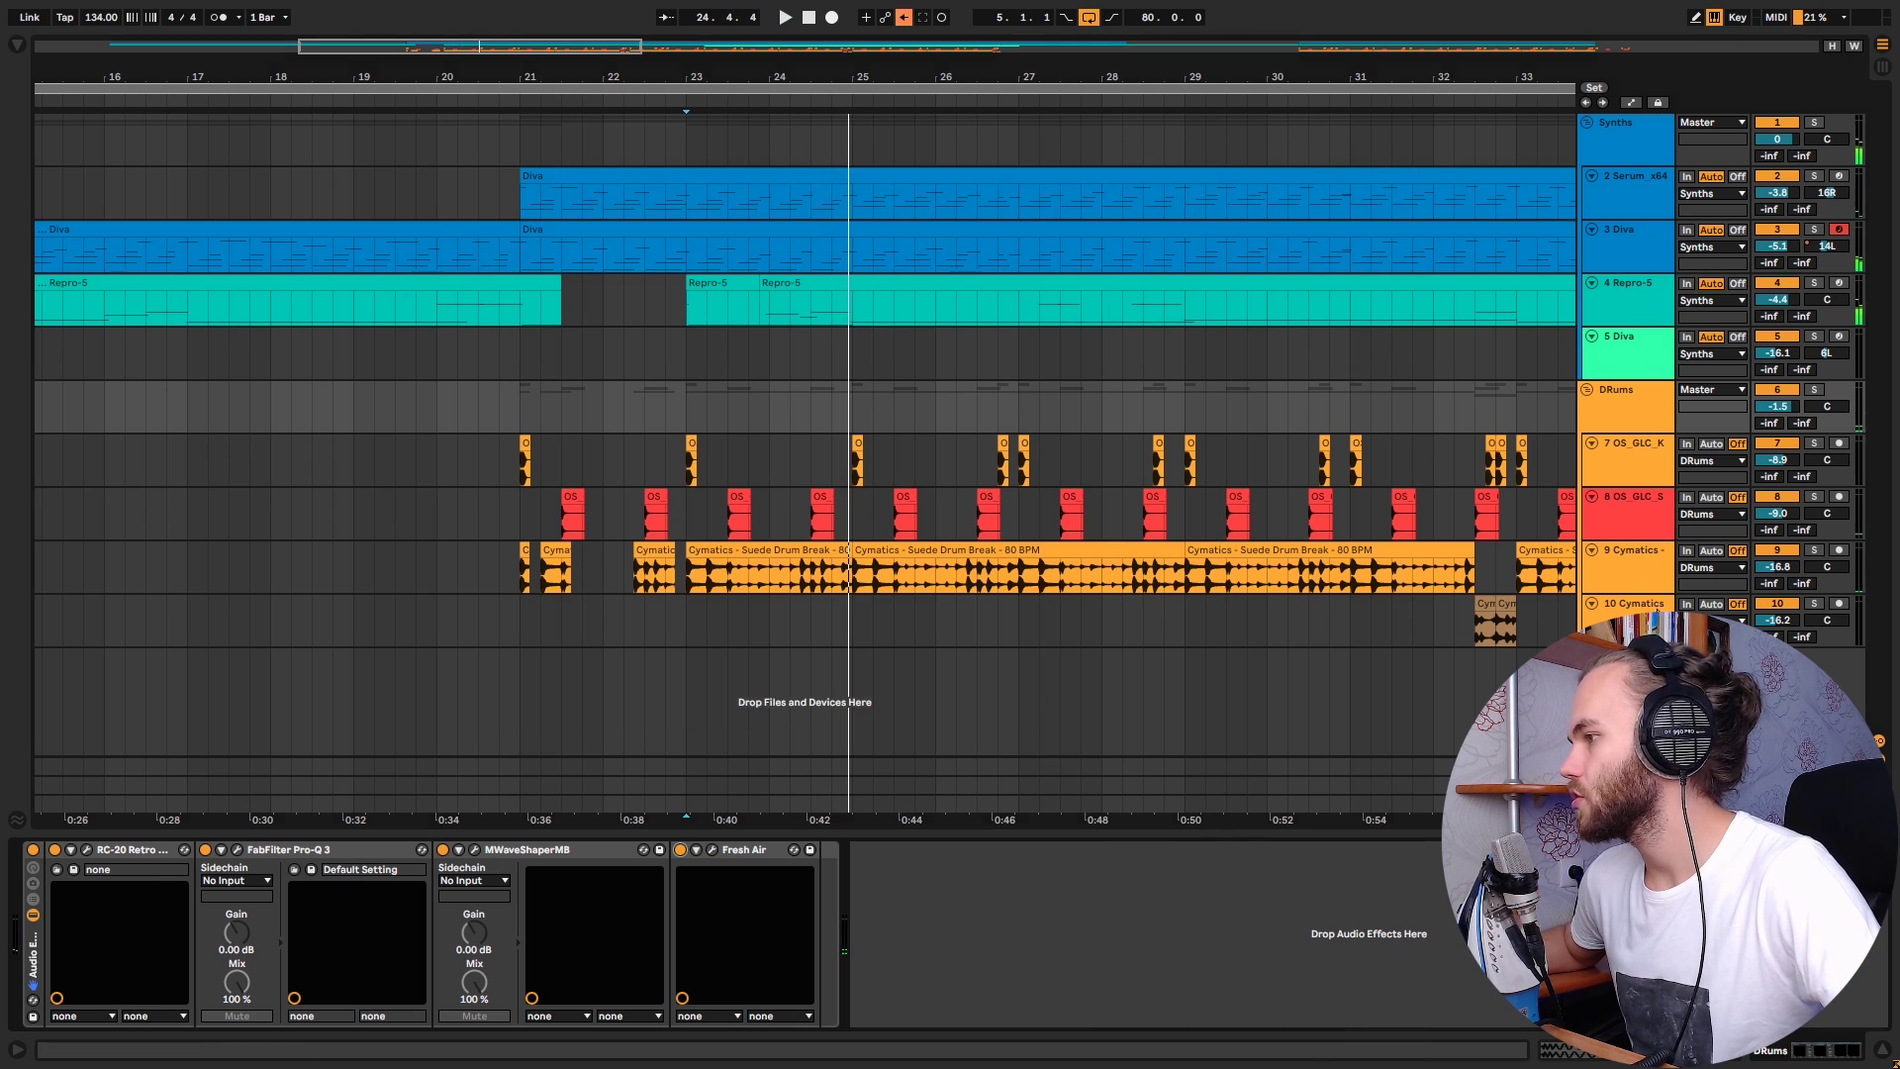
Step: Point out the drum fill track and play the full arrangement from the start of bar 23
left_click(1605, 611)
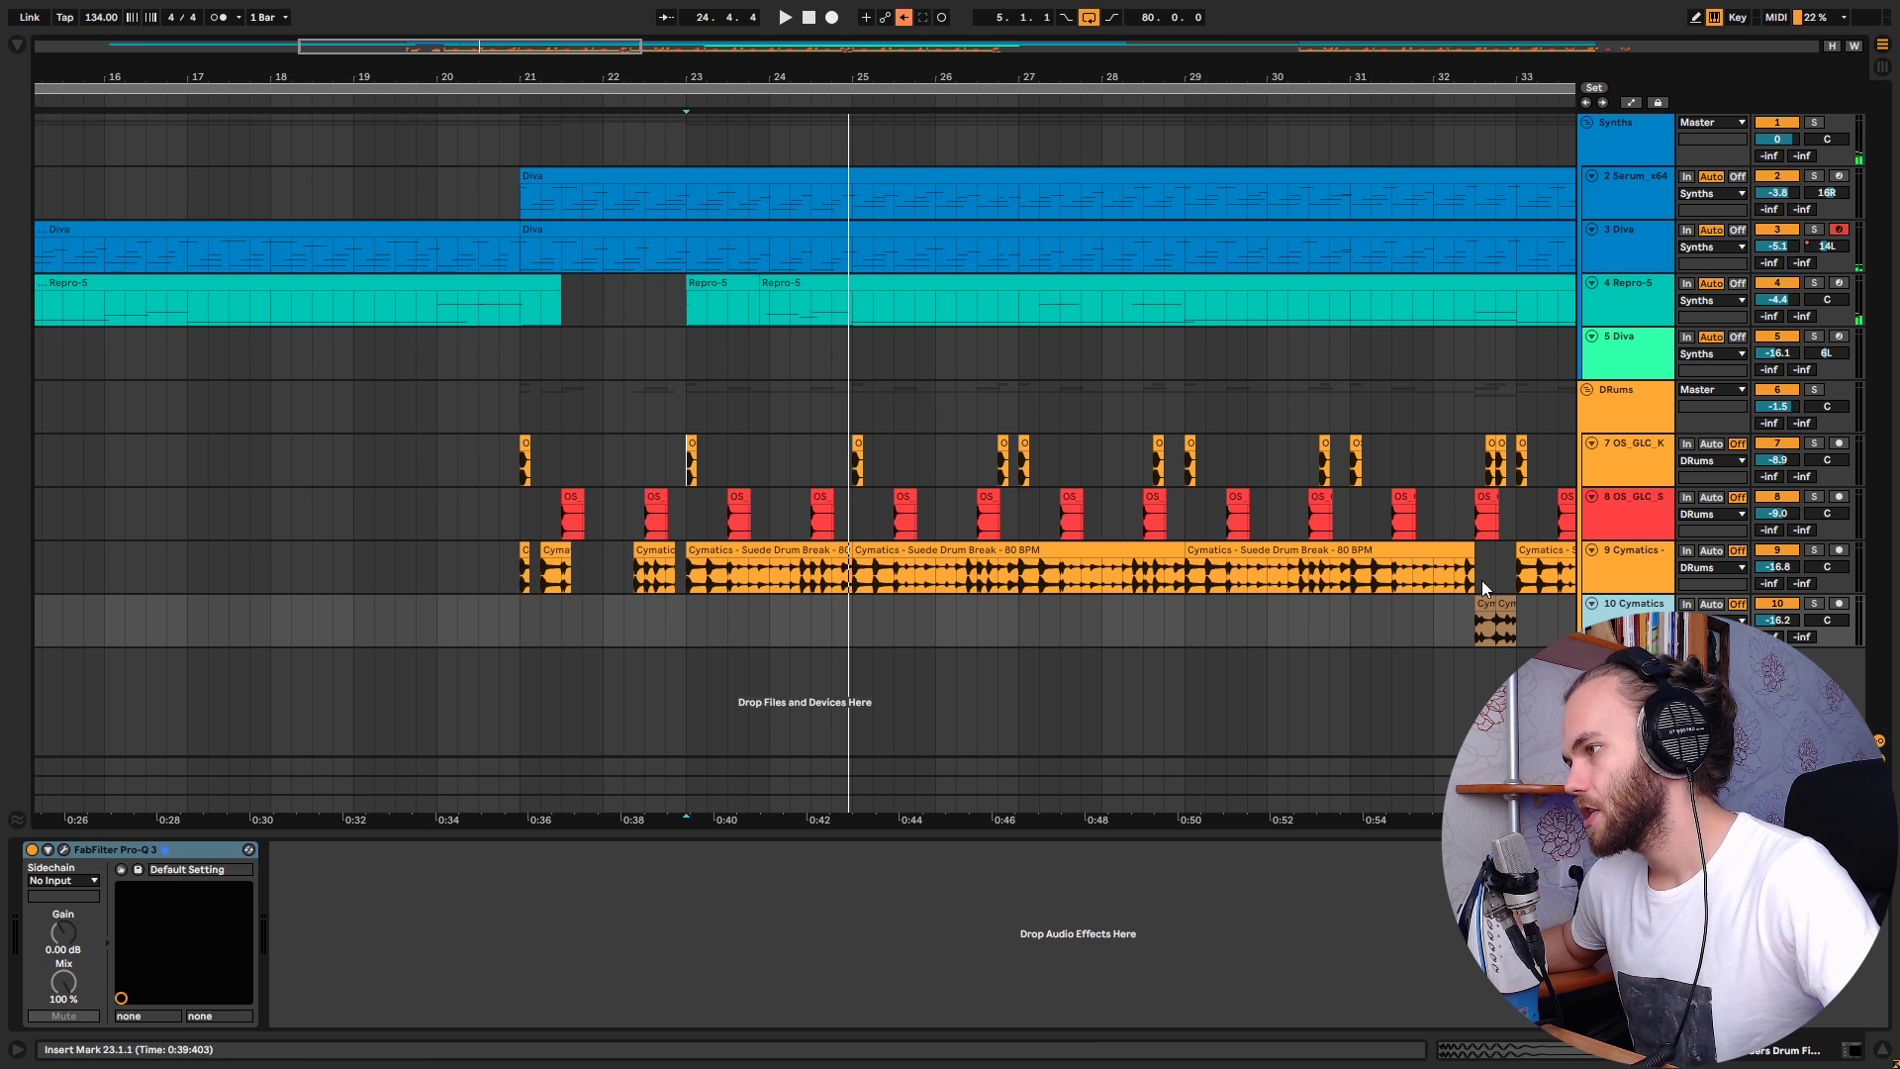
left_click_drag(1481, 580, 783, 443)
left_click(745, 429)
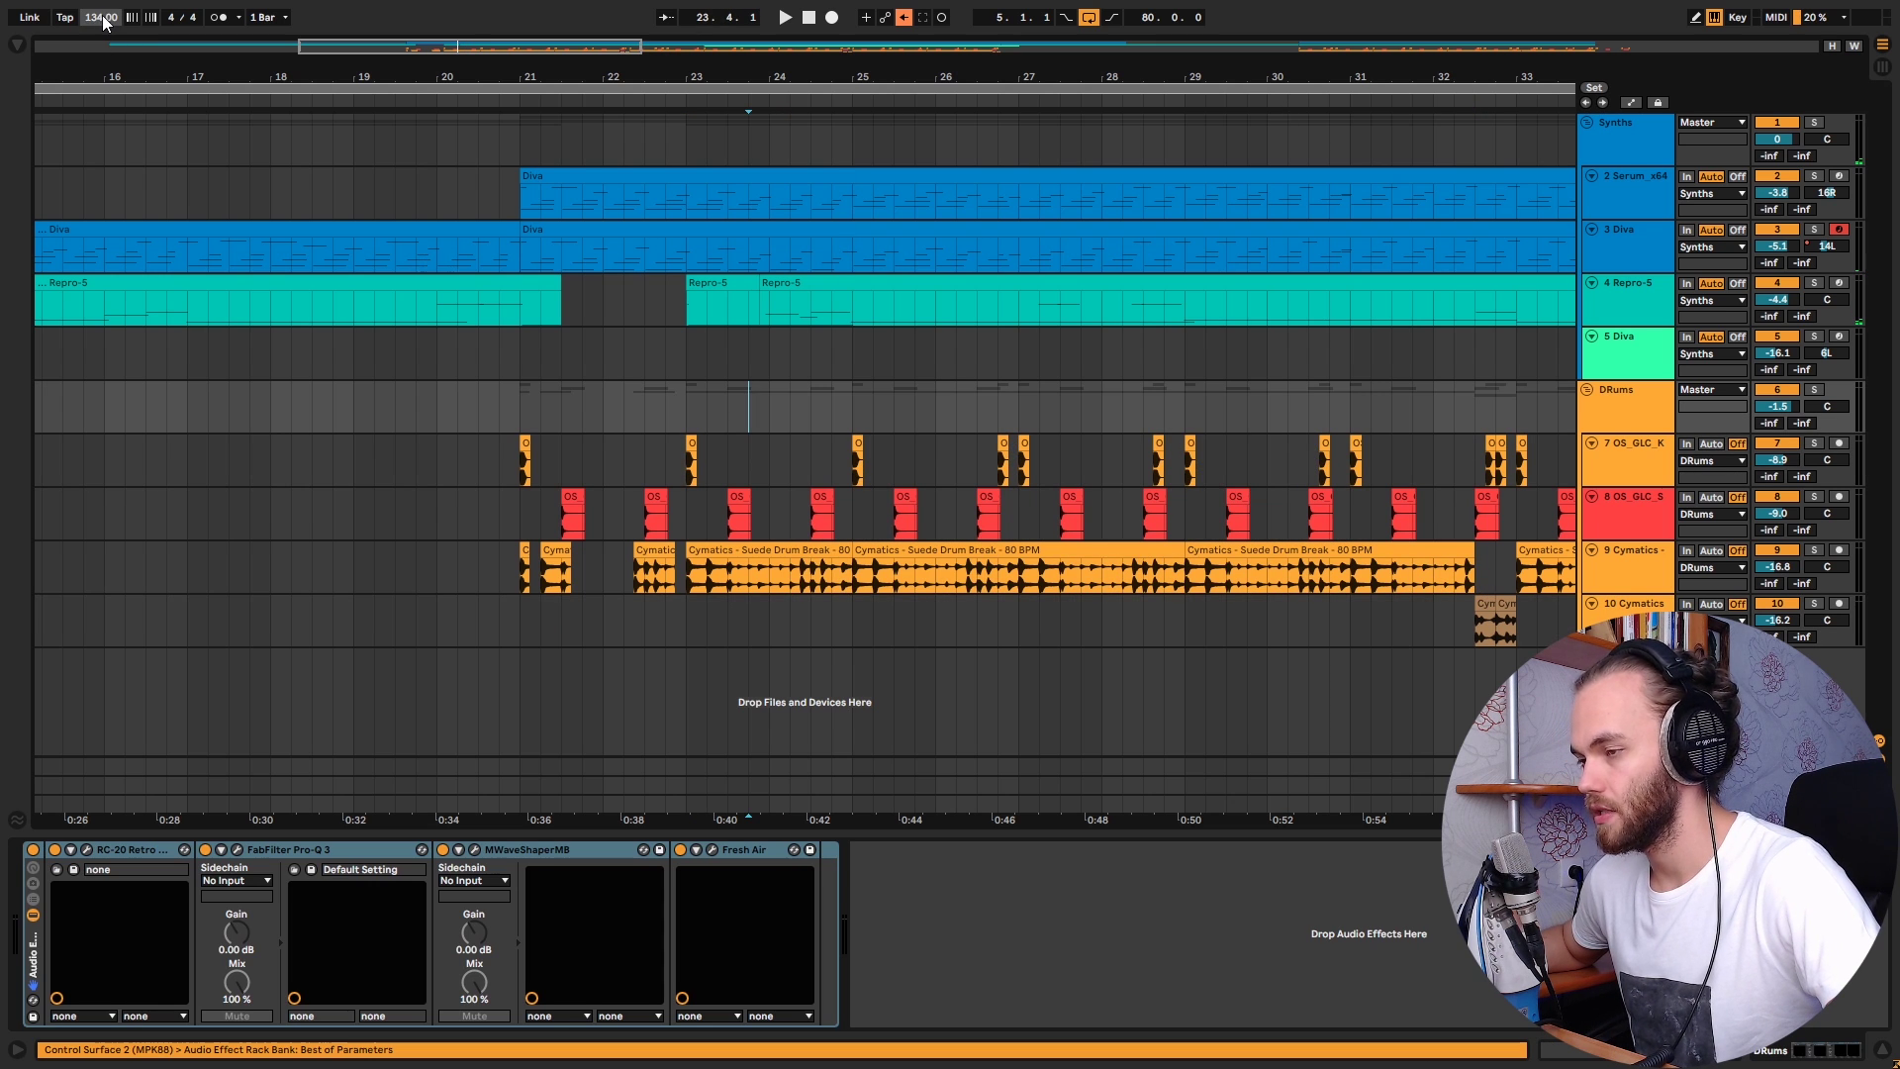
left_click(683, 408)
key("space")
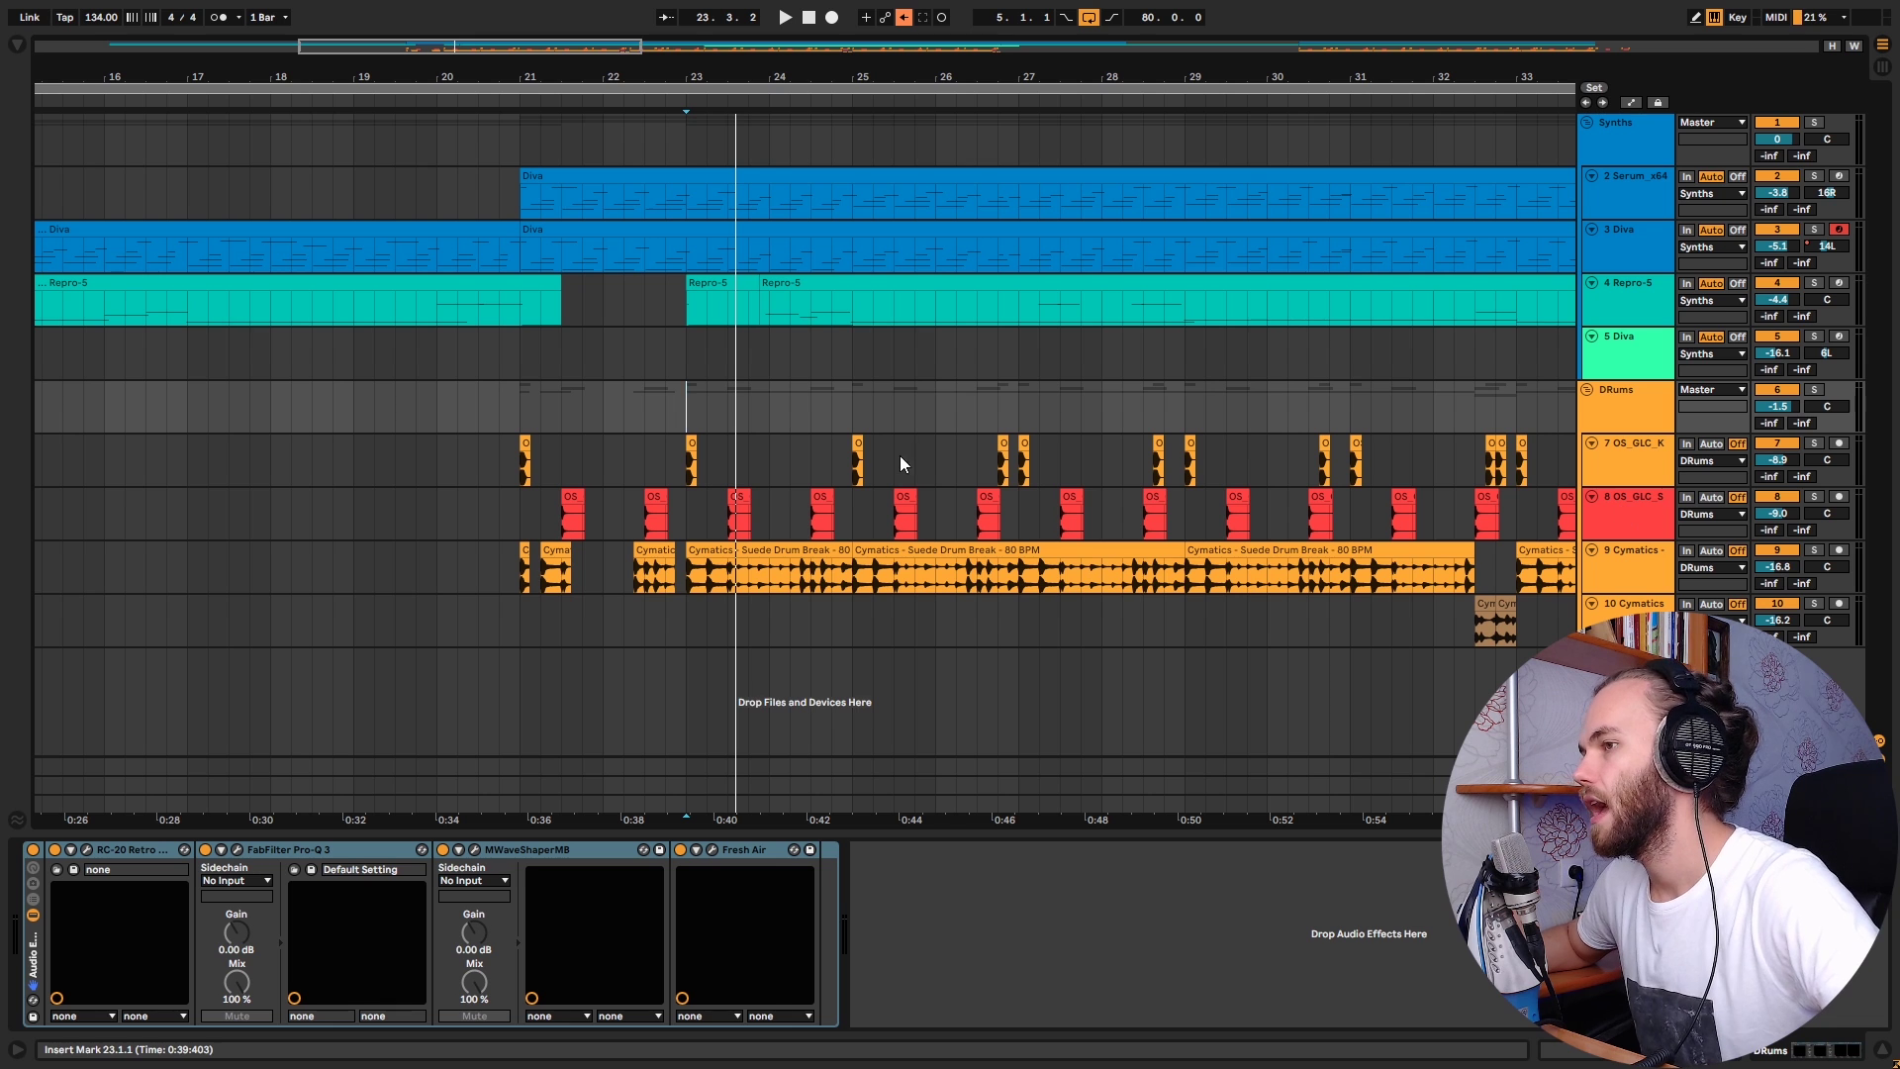
Step: Compare the Suede Drum Break track soloed and within the full mix from bar 23, leaving it unsoloed
left_click(685, 580)
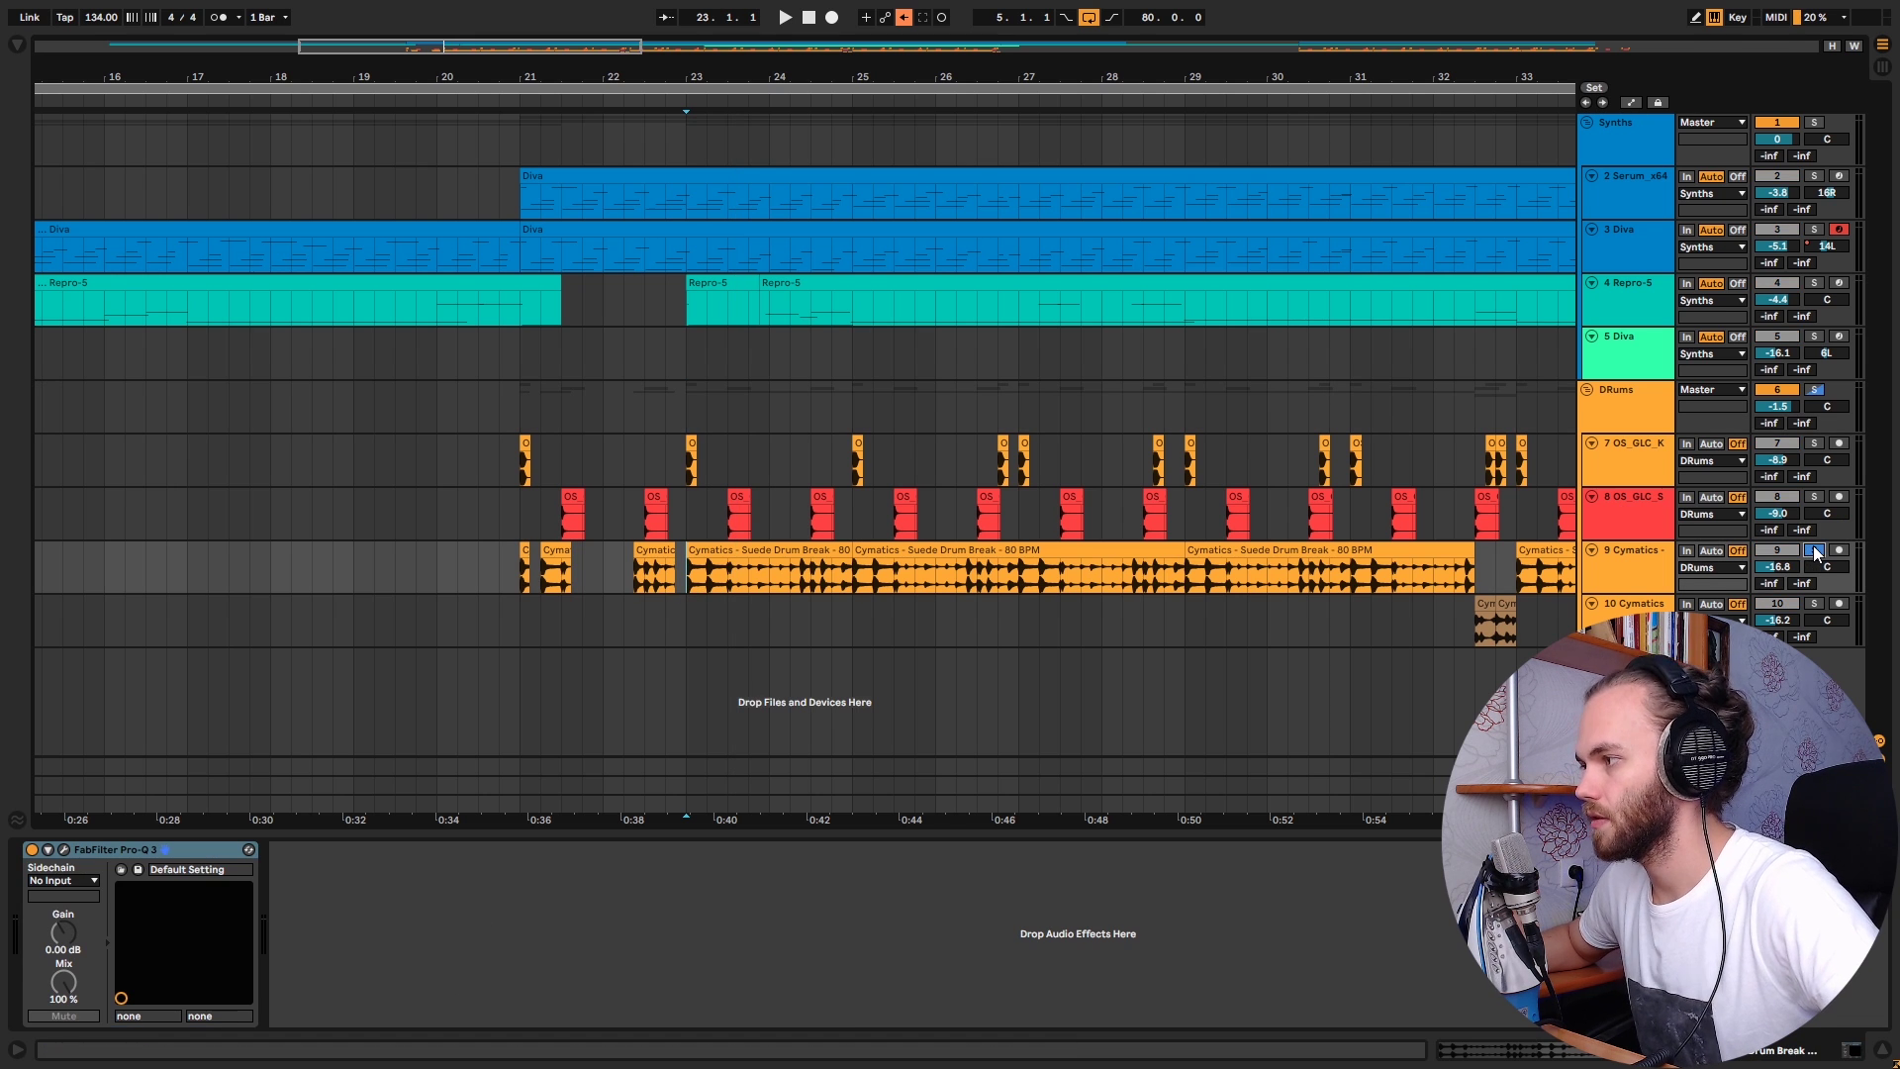
key("space")
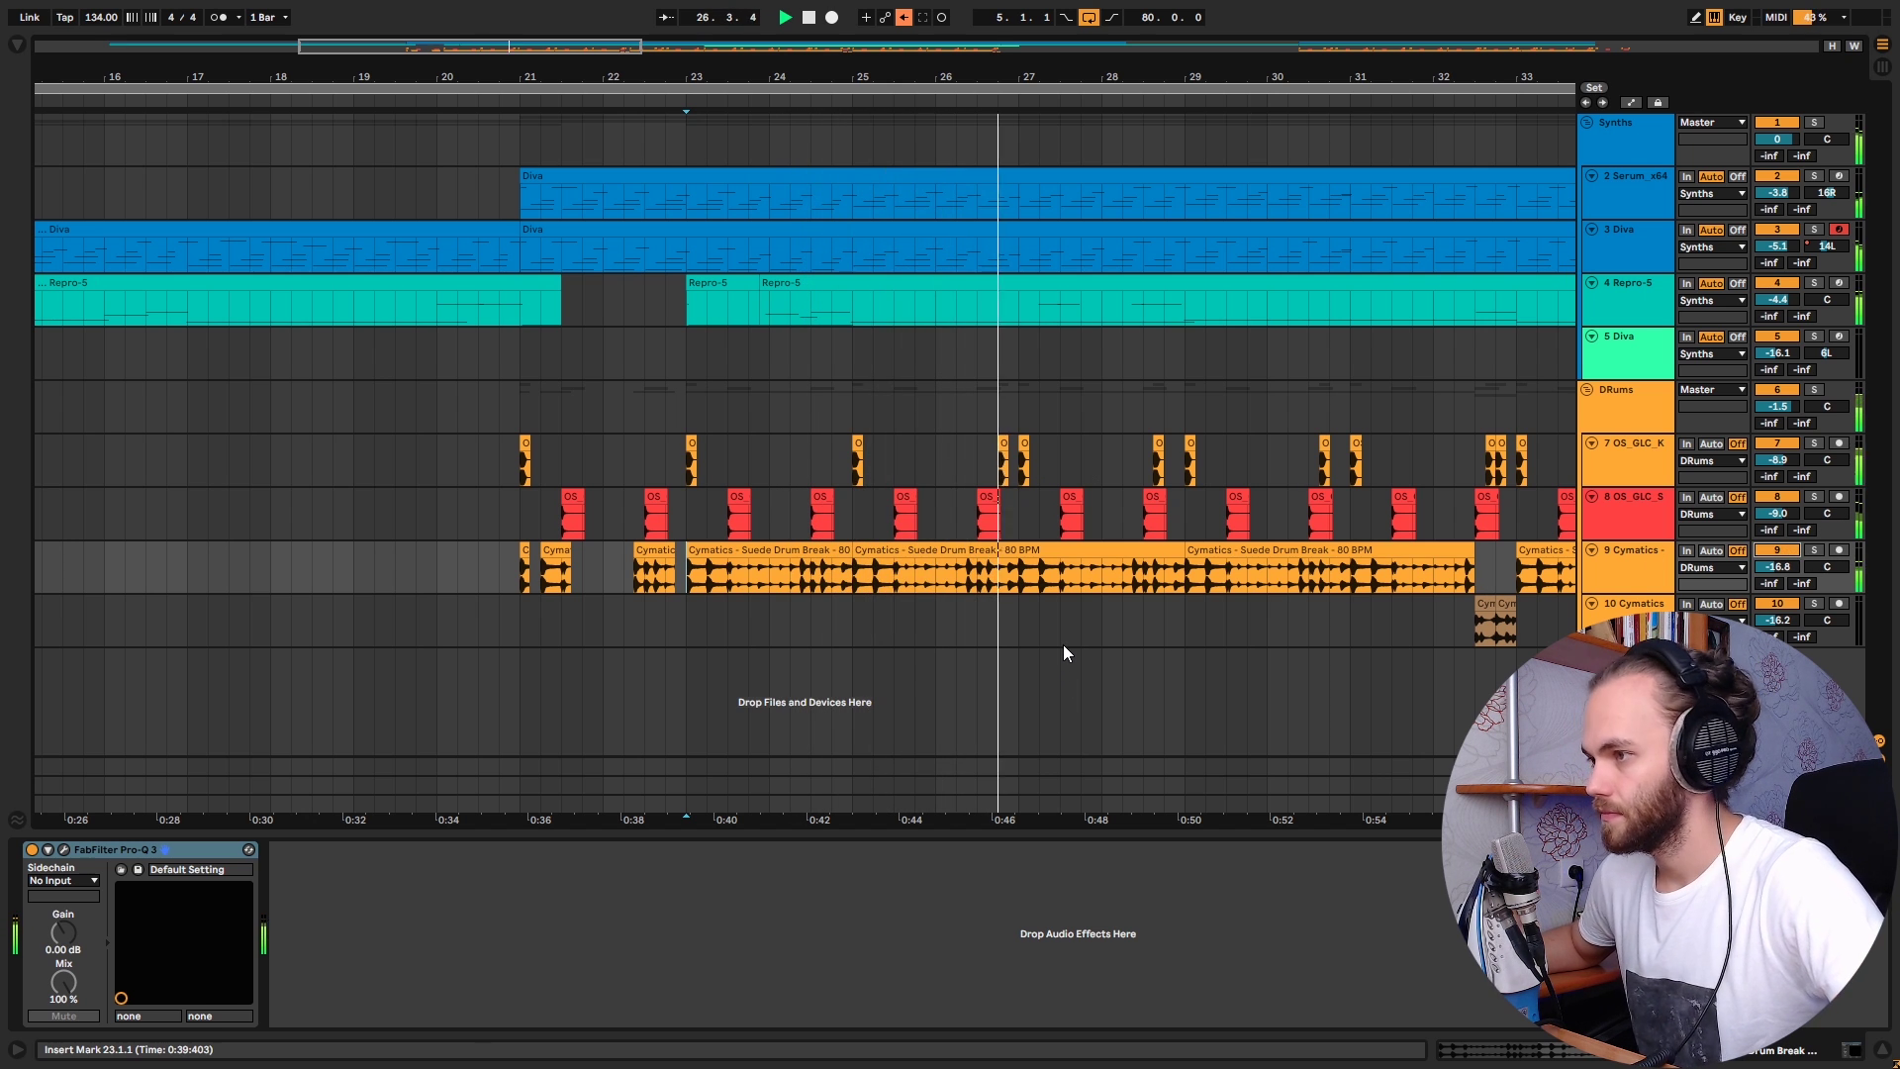
left_click(1815, 549)
key("space")
key("space")
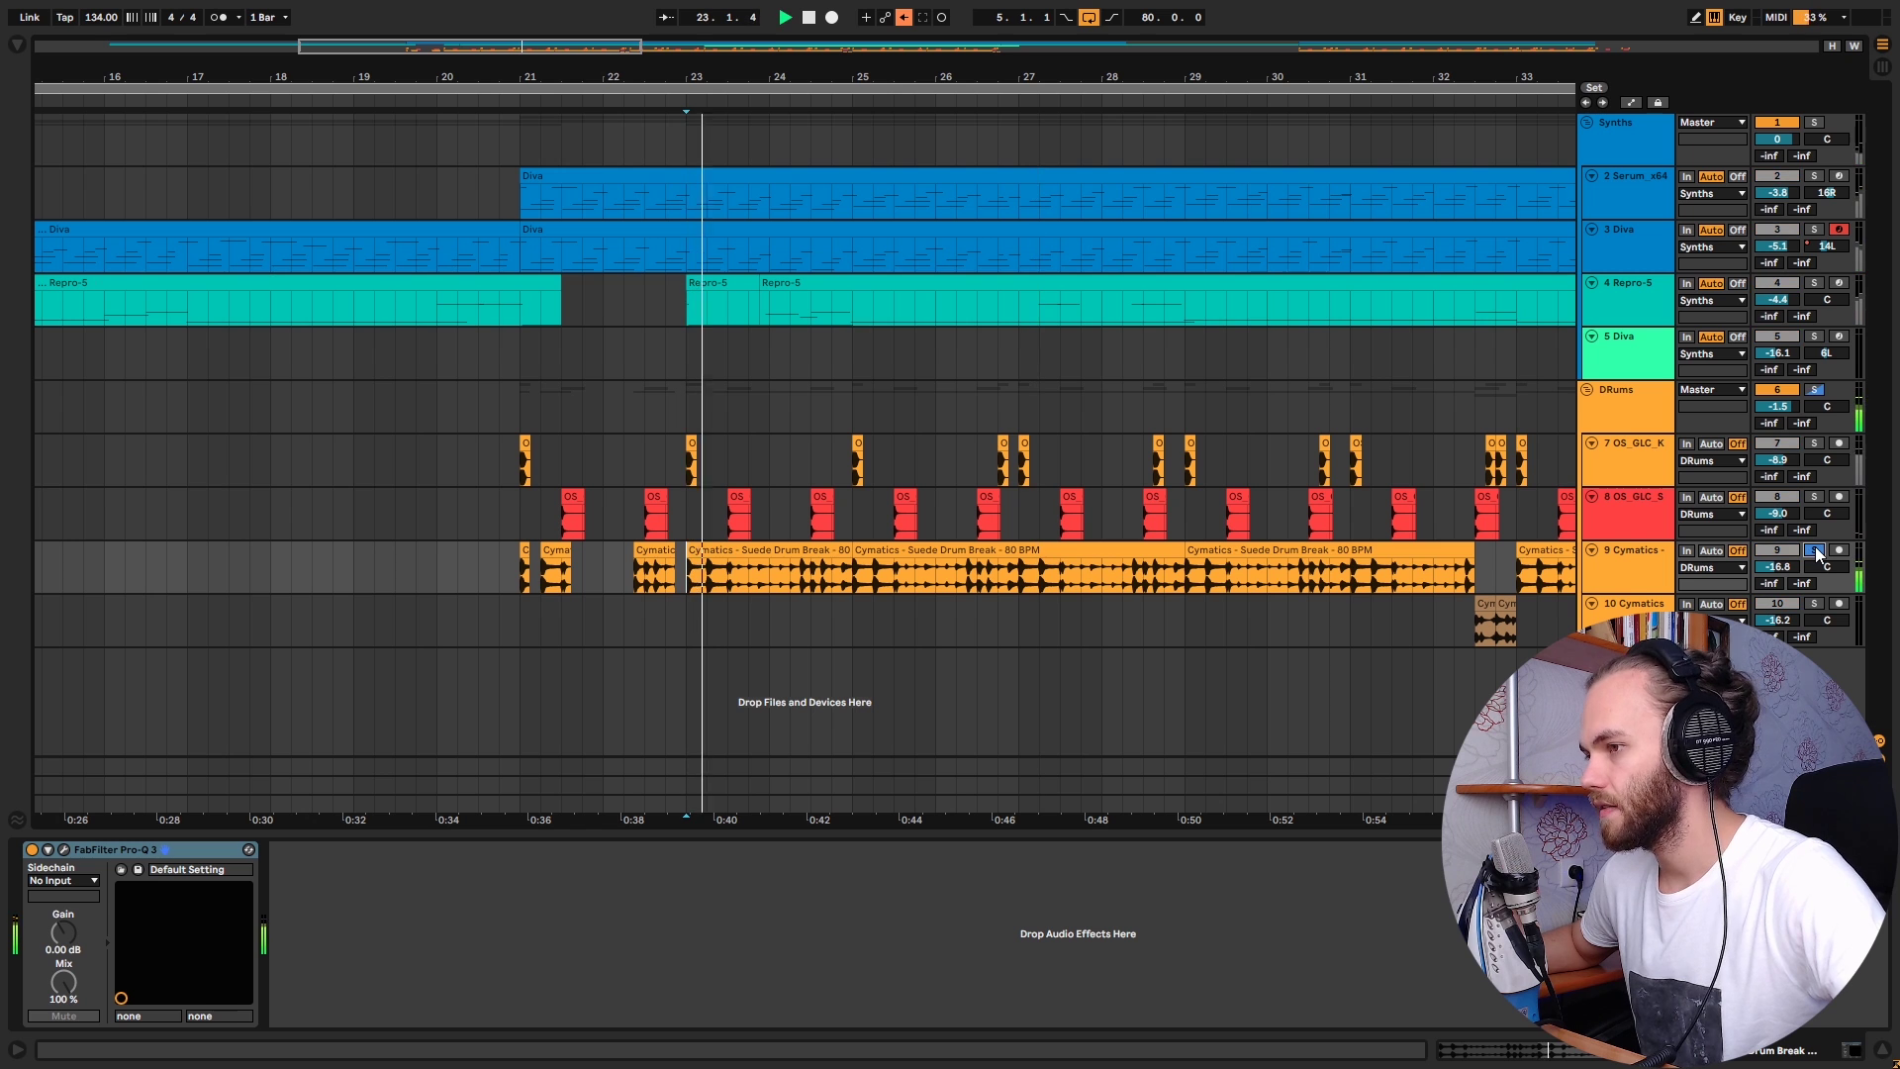
left_click(1814, 549)
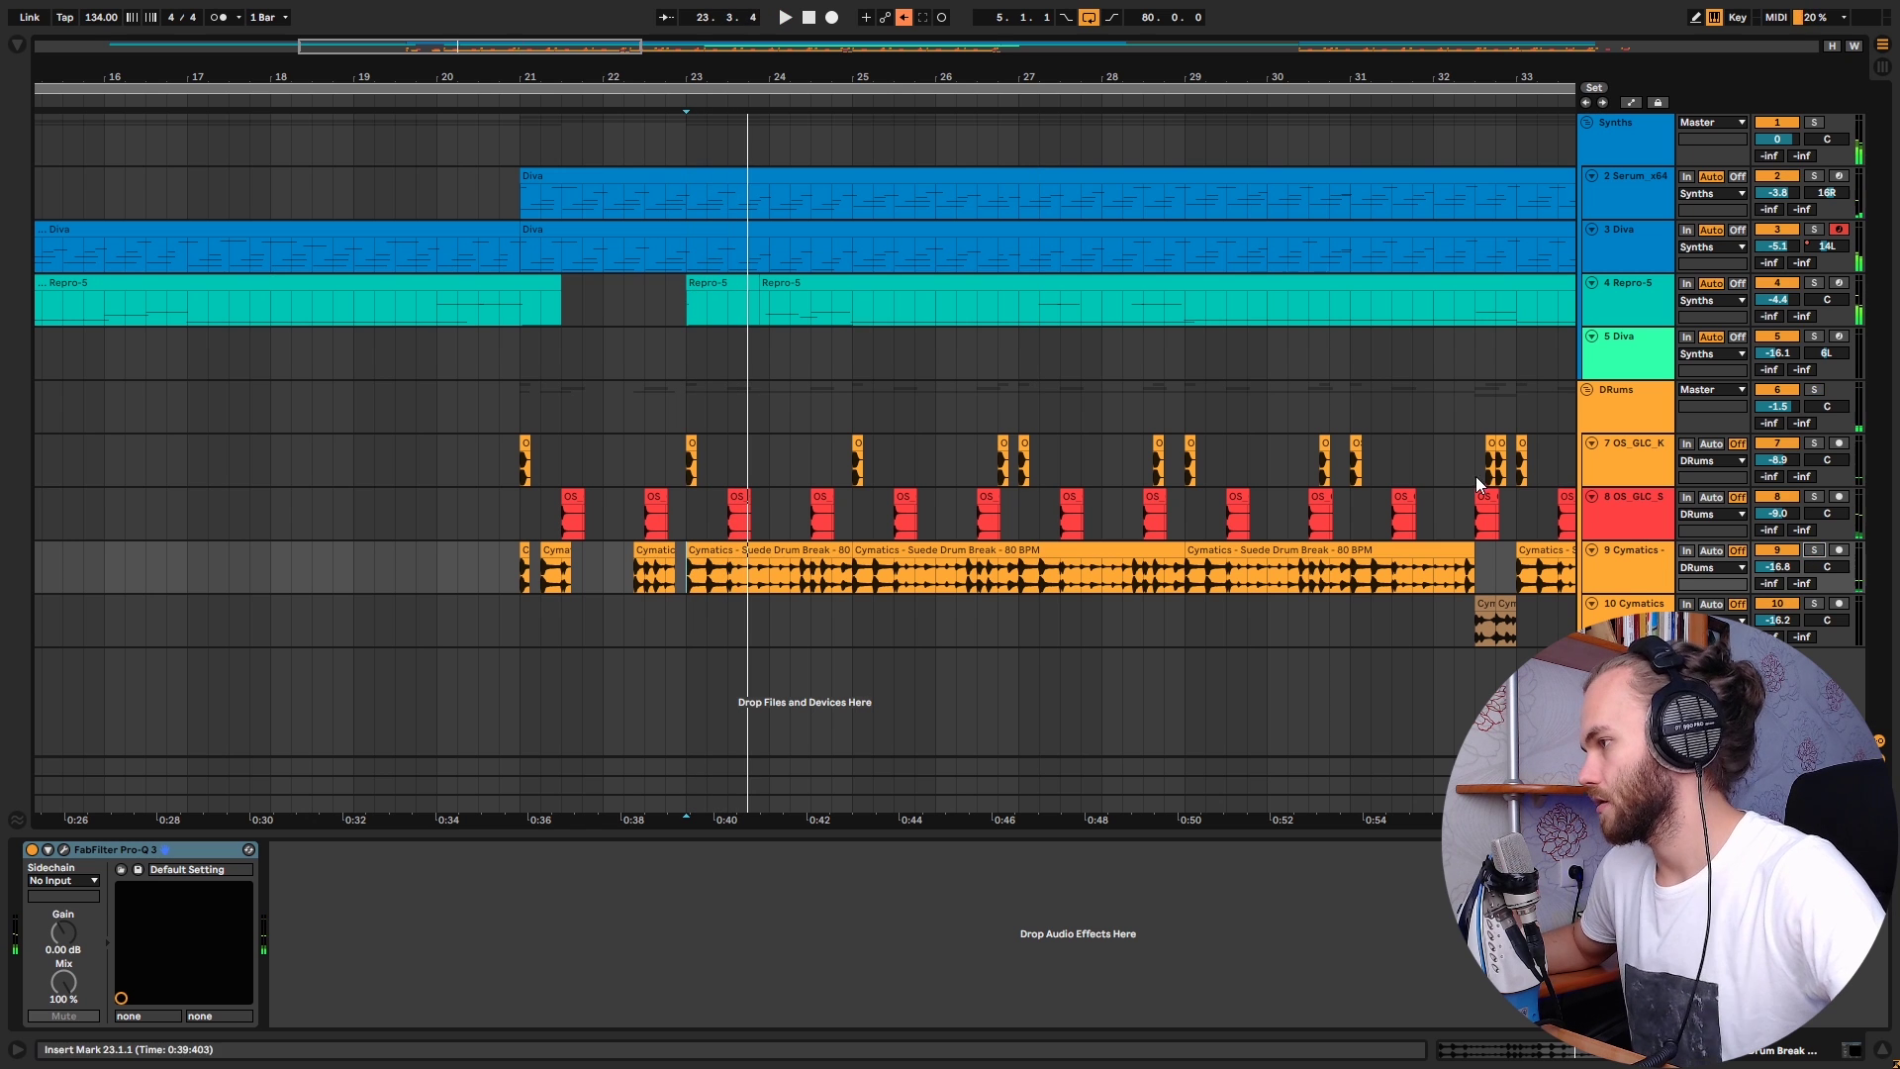
Step: Solo the 10 Cymatics drum fill track and play its clips from the second half of bar 32
left_click(1643, 625)
scroll(1066, 600, "down", 2)
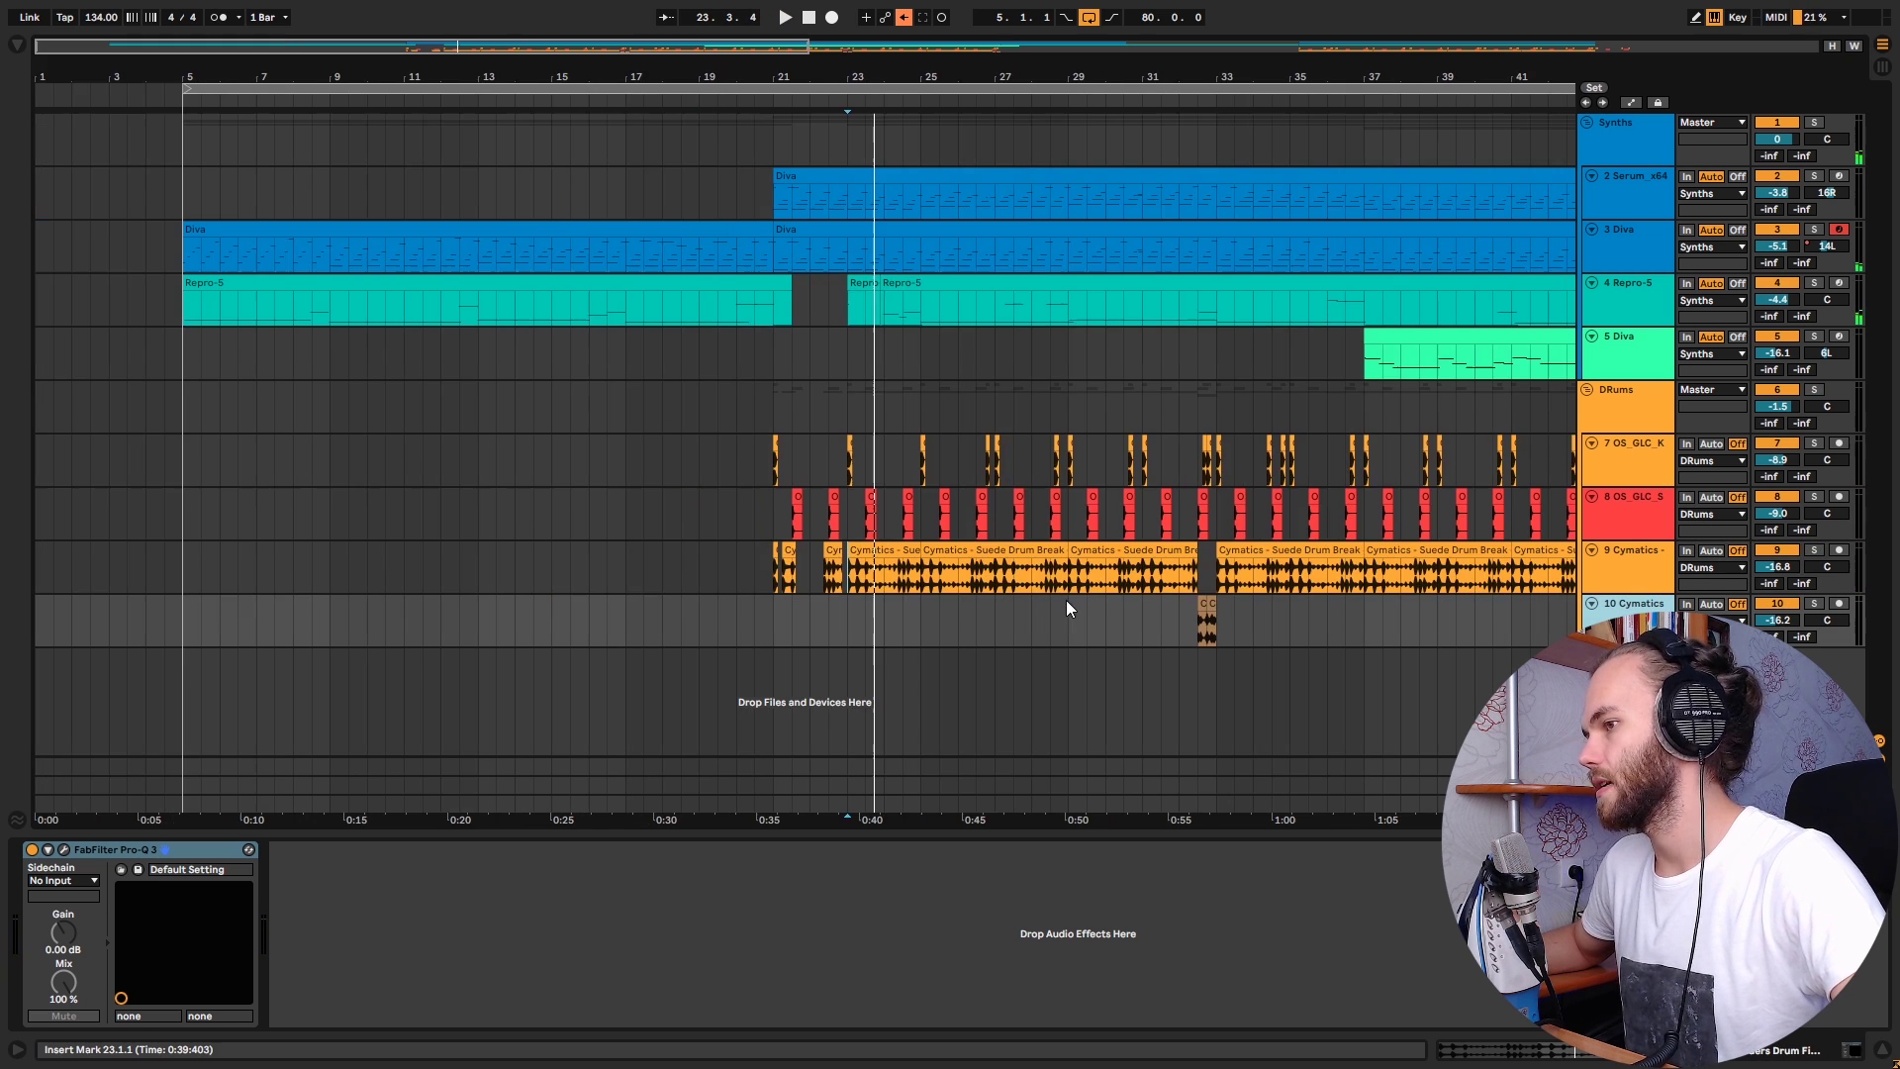
scroll(1277, 656, "up", 2)
left_click(1105, 631)
scroll(1370, 644, "up", 2)
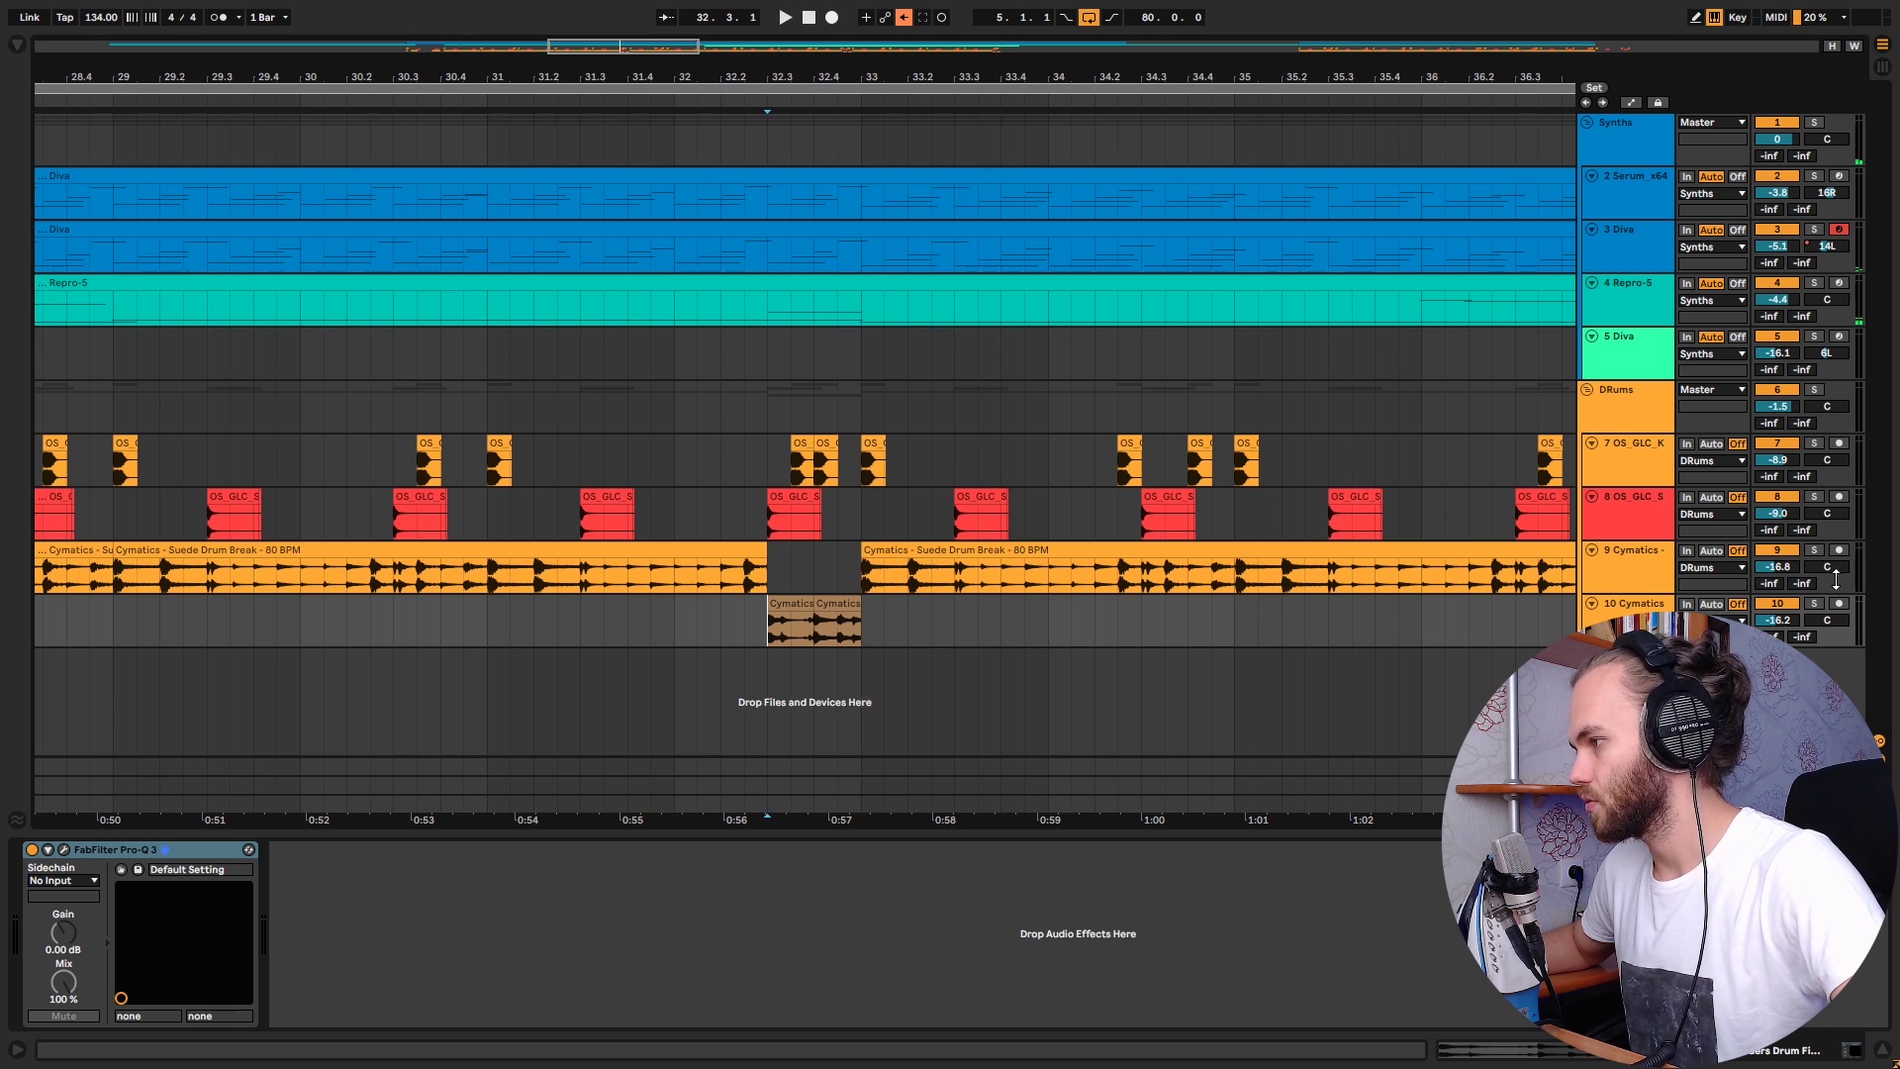
left_click(1815, 602)
key("space")
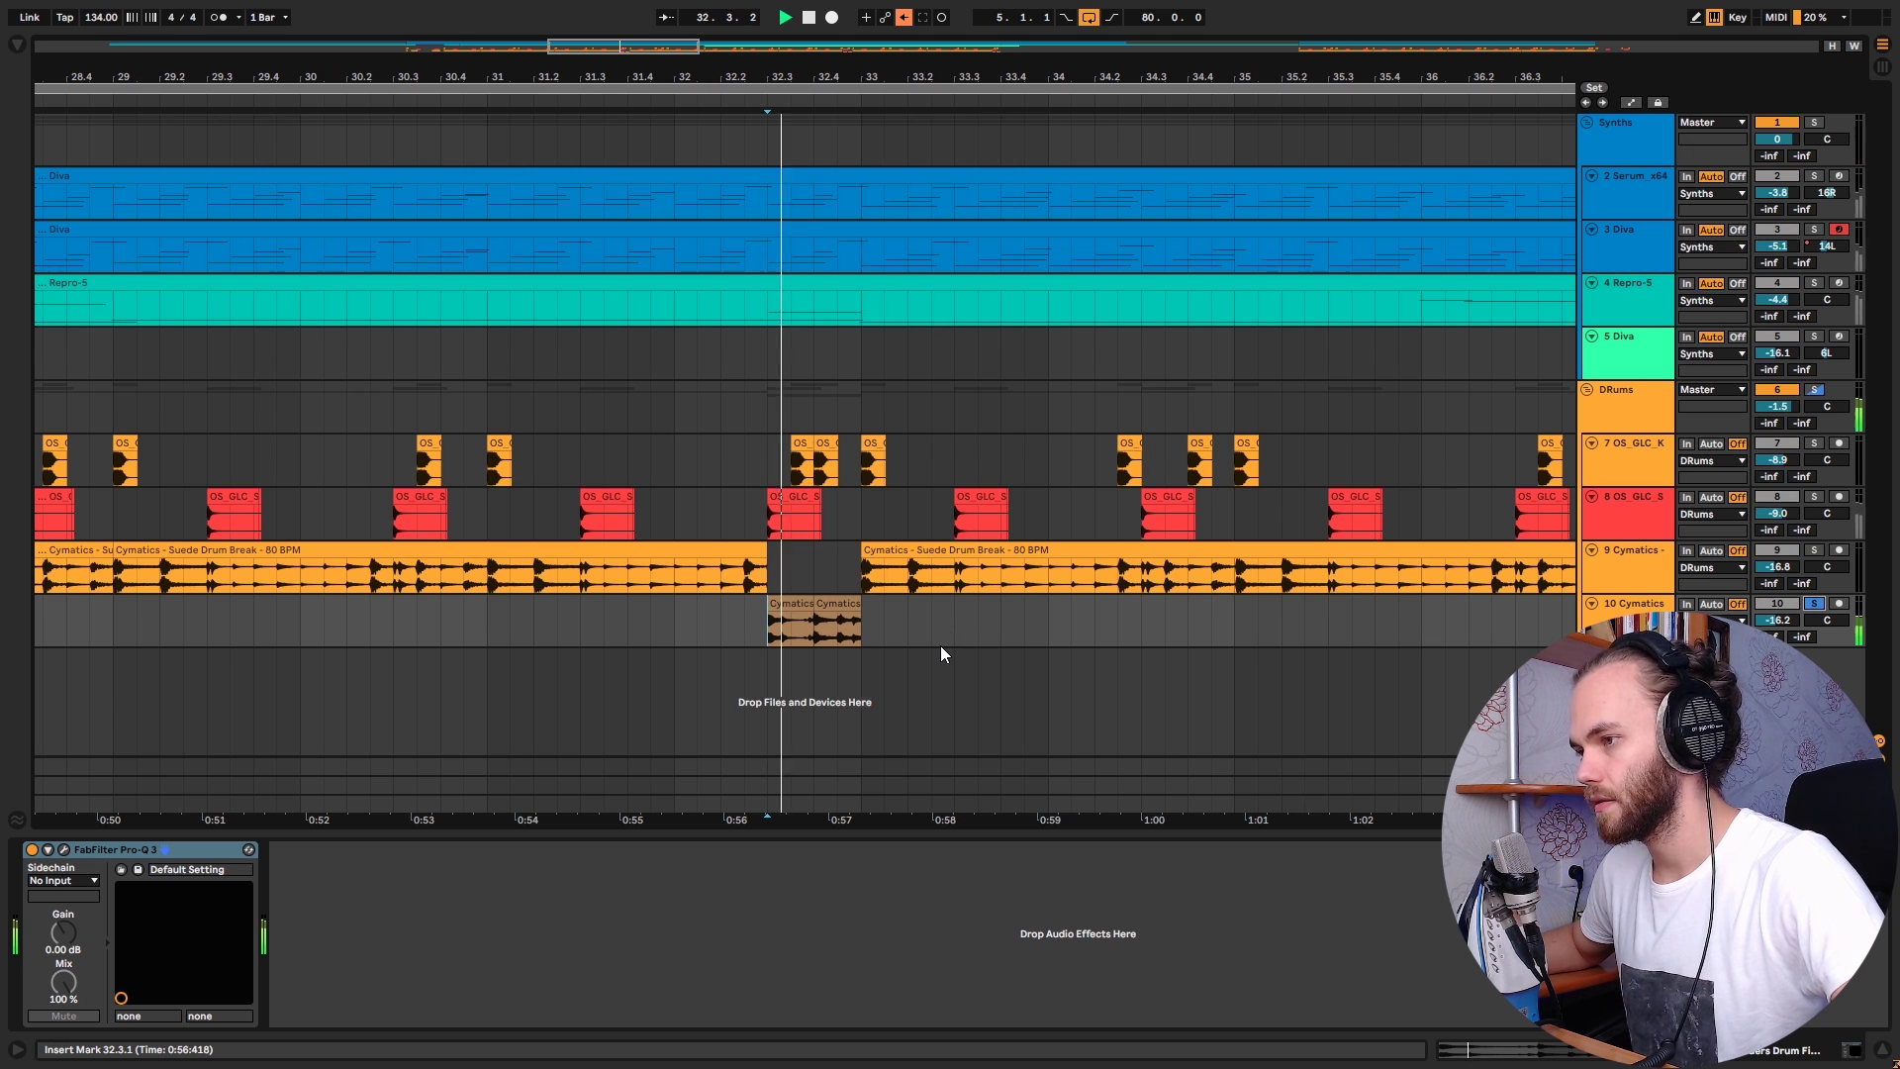
Step: Unsolo the drum fill track and play the fill in context with all tracks from bar 32
left_click(1817, 606)
left_click(674, 514)
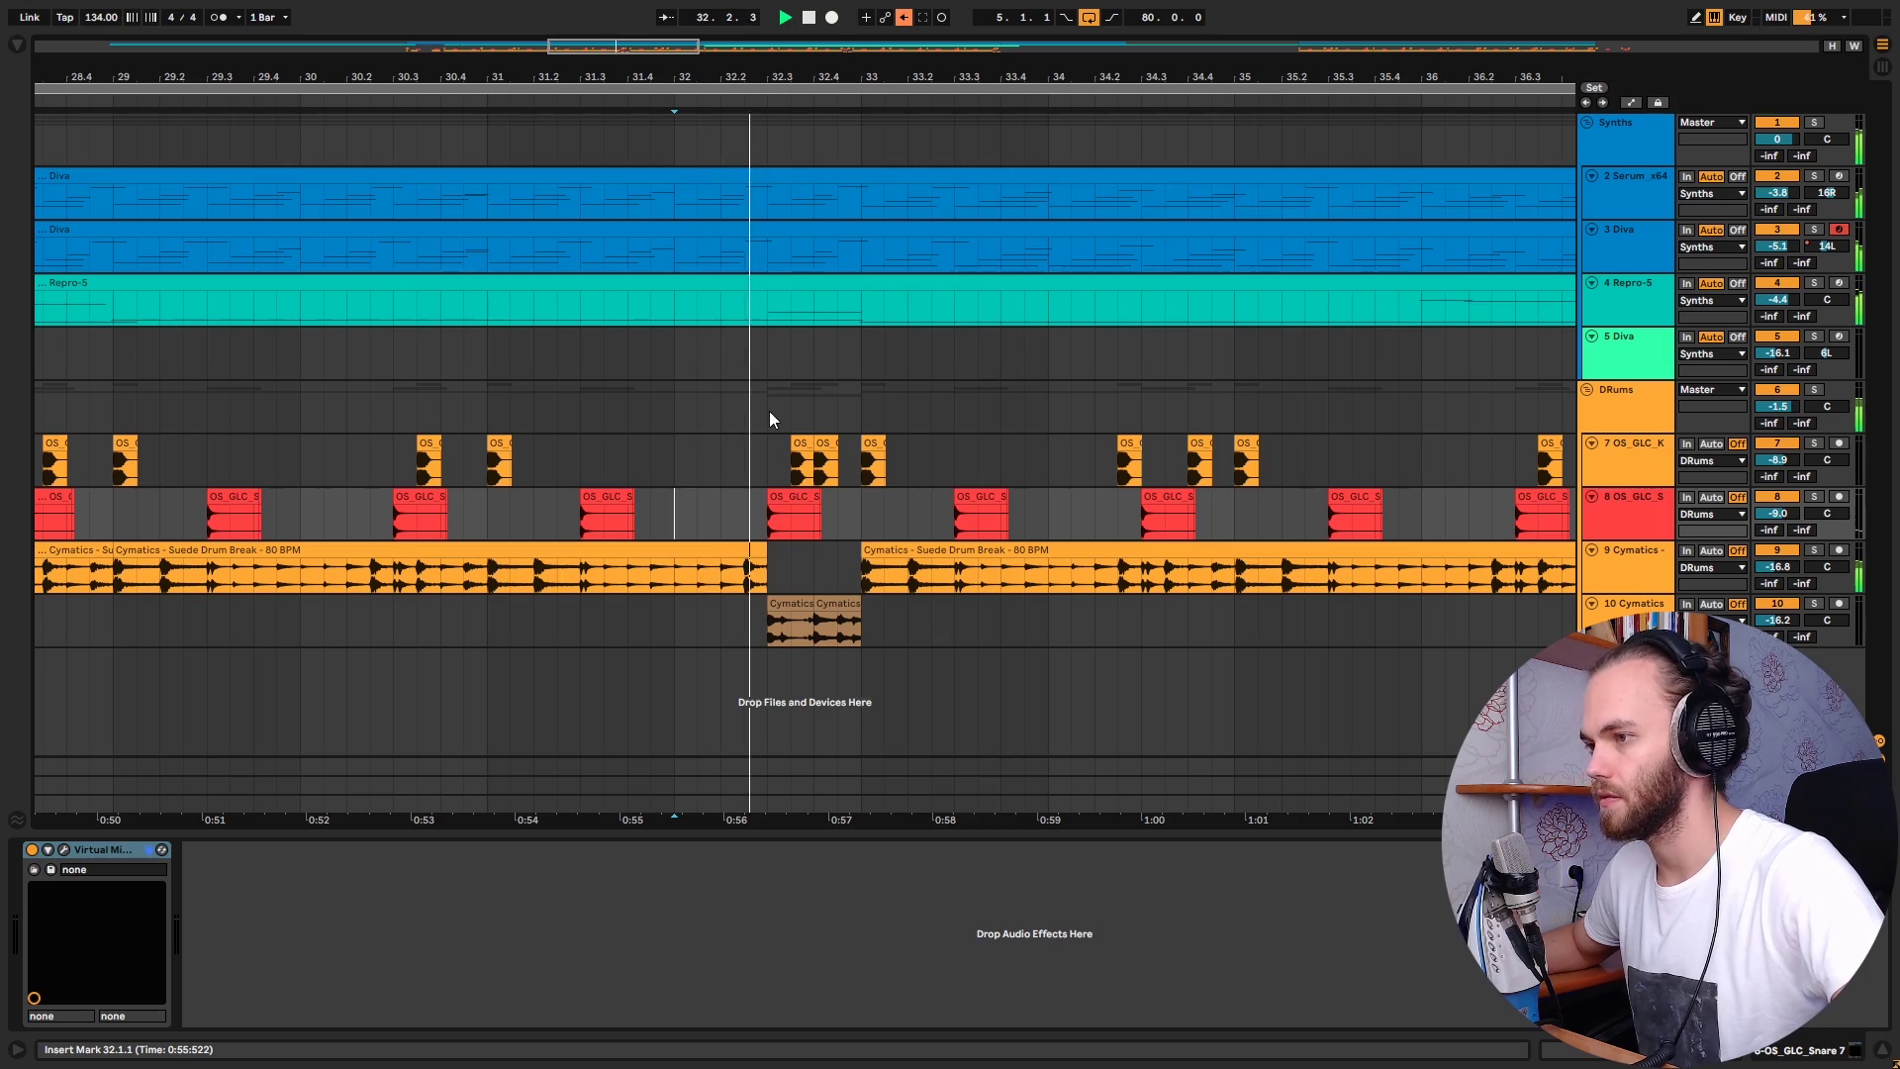
scroll(767, 425, "down", 6)
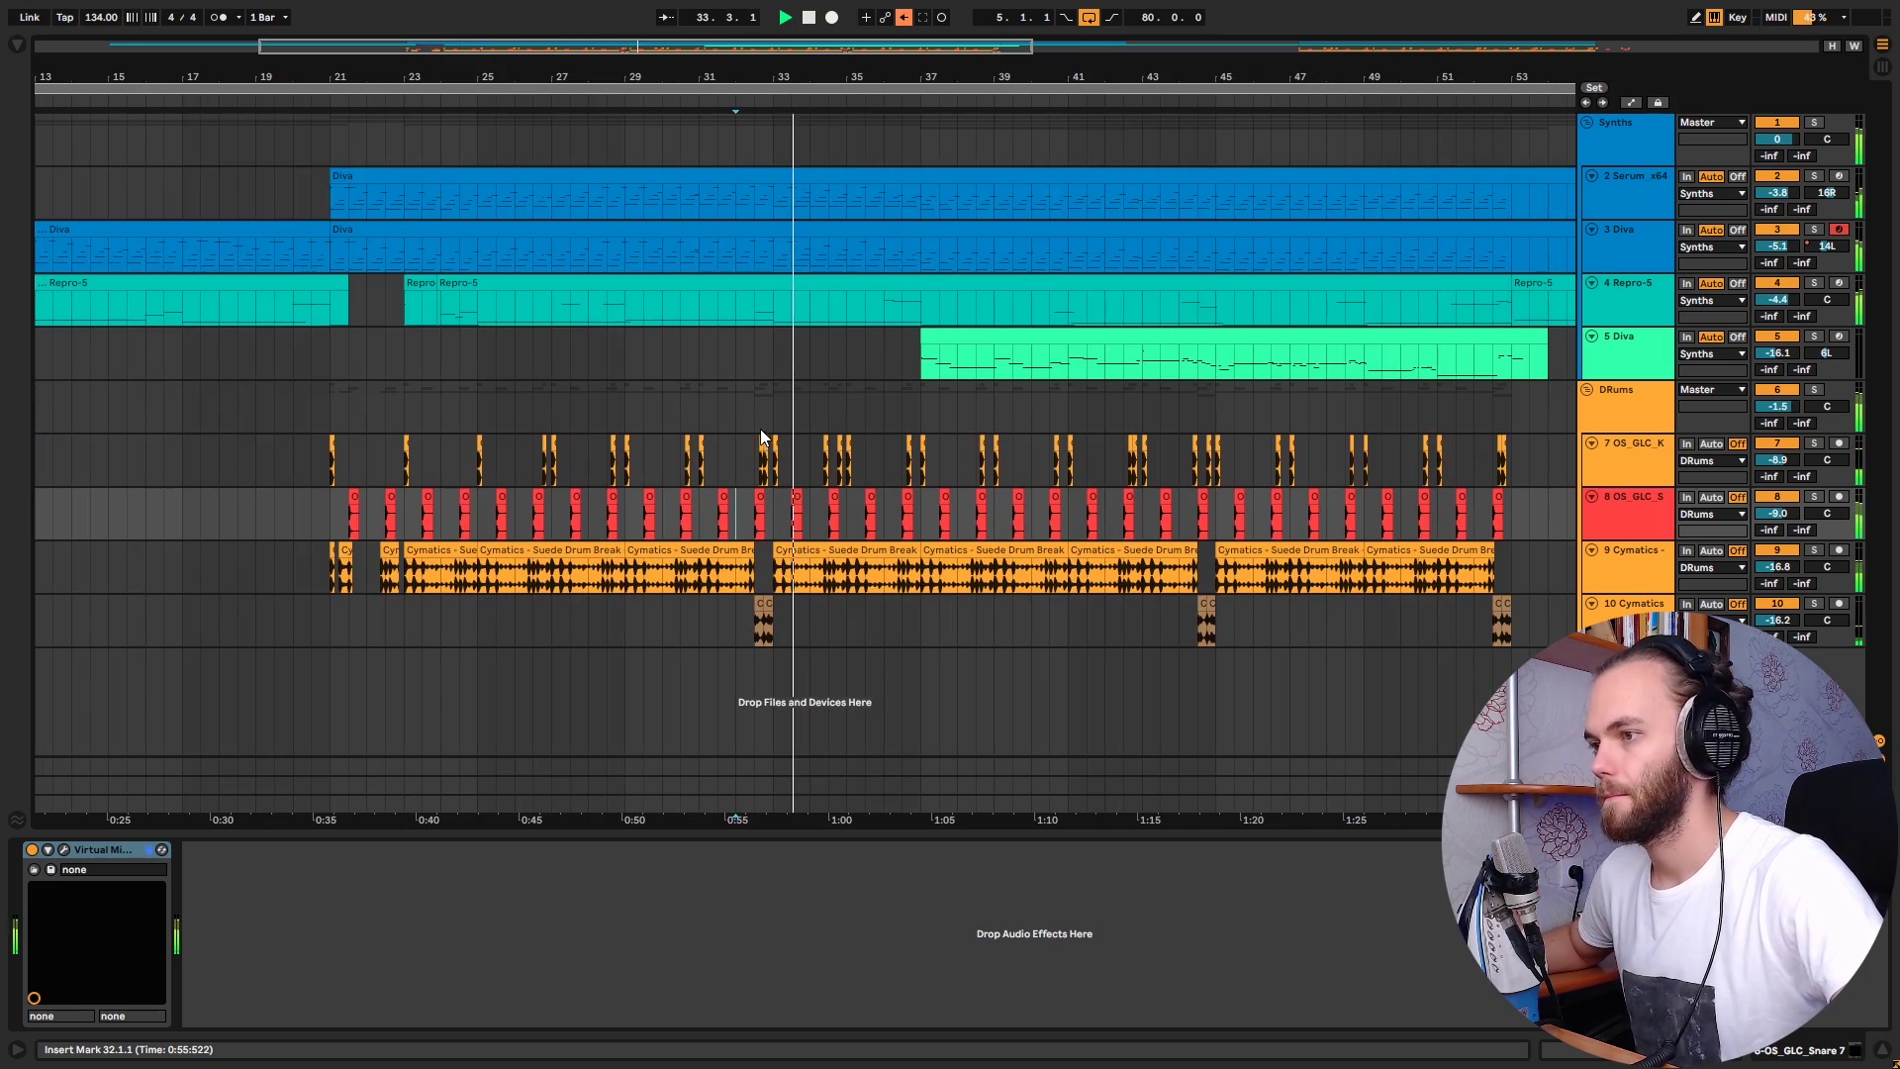
scroll(534, 463, "up", 3)
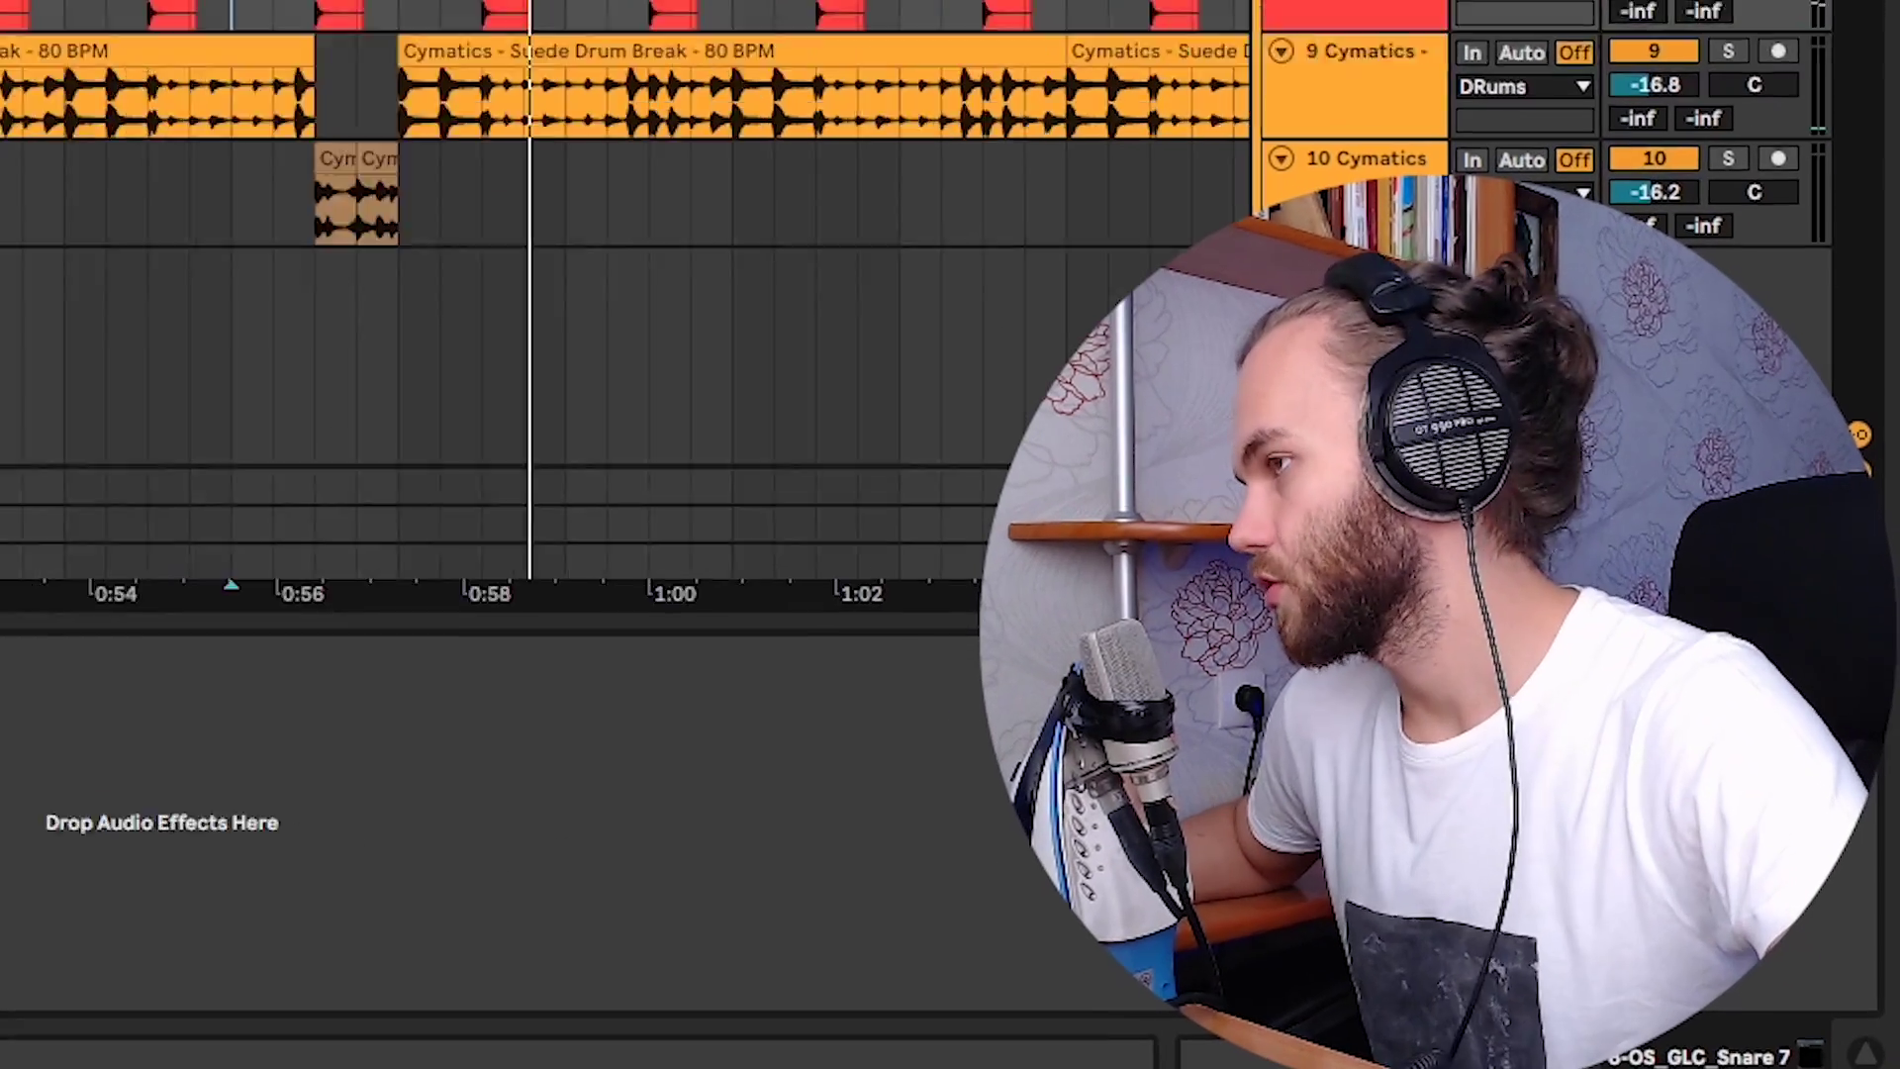
key("minus")
key("minus")
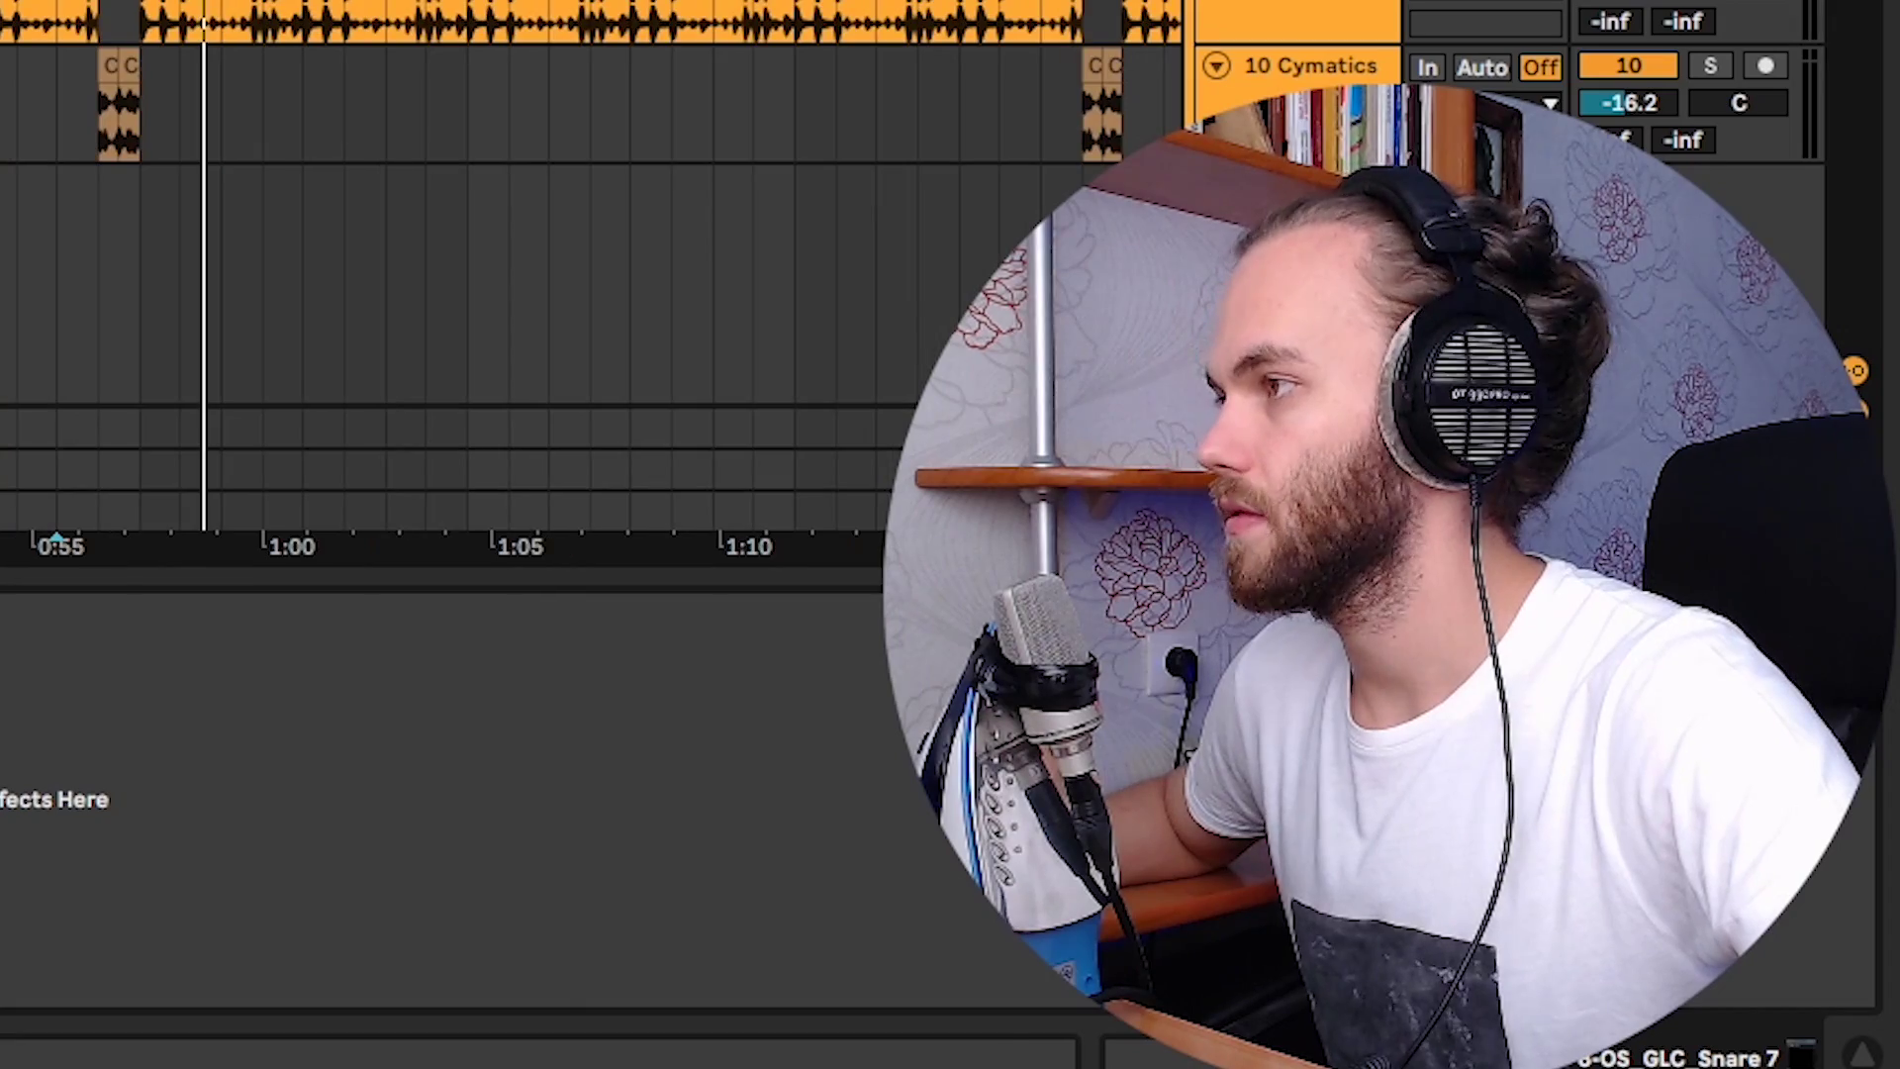
Step: Show the devices on the 3 Diva and 4 Repro-5 tracks and check the Repro-5 track's FabFilter Pro-Q 3
key("Up")
key("Up")
key("Down")
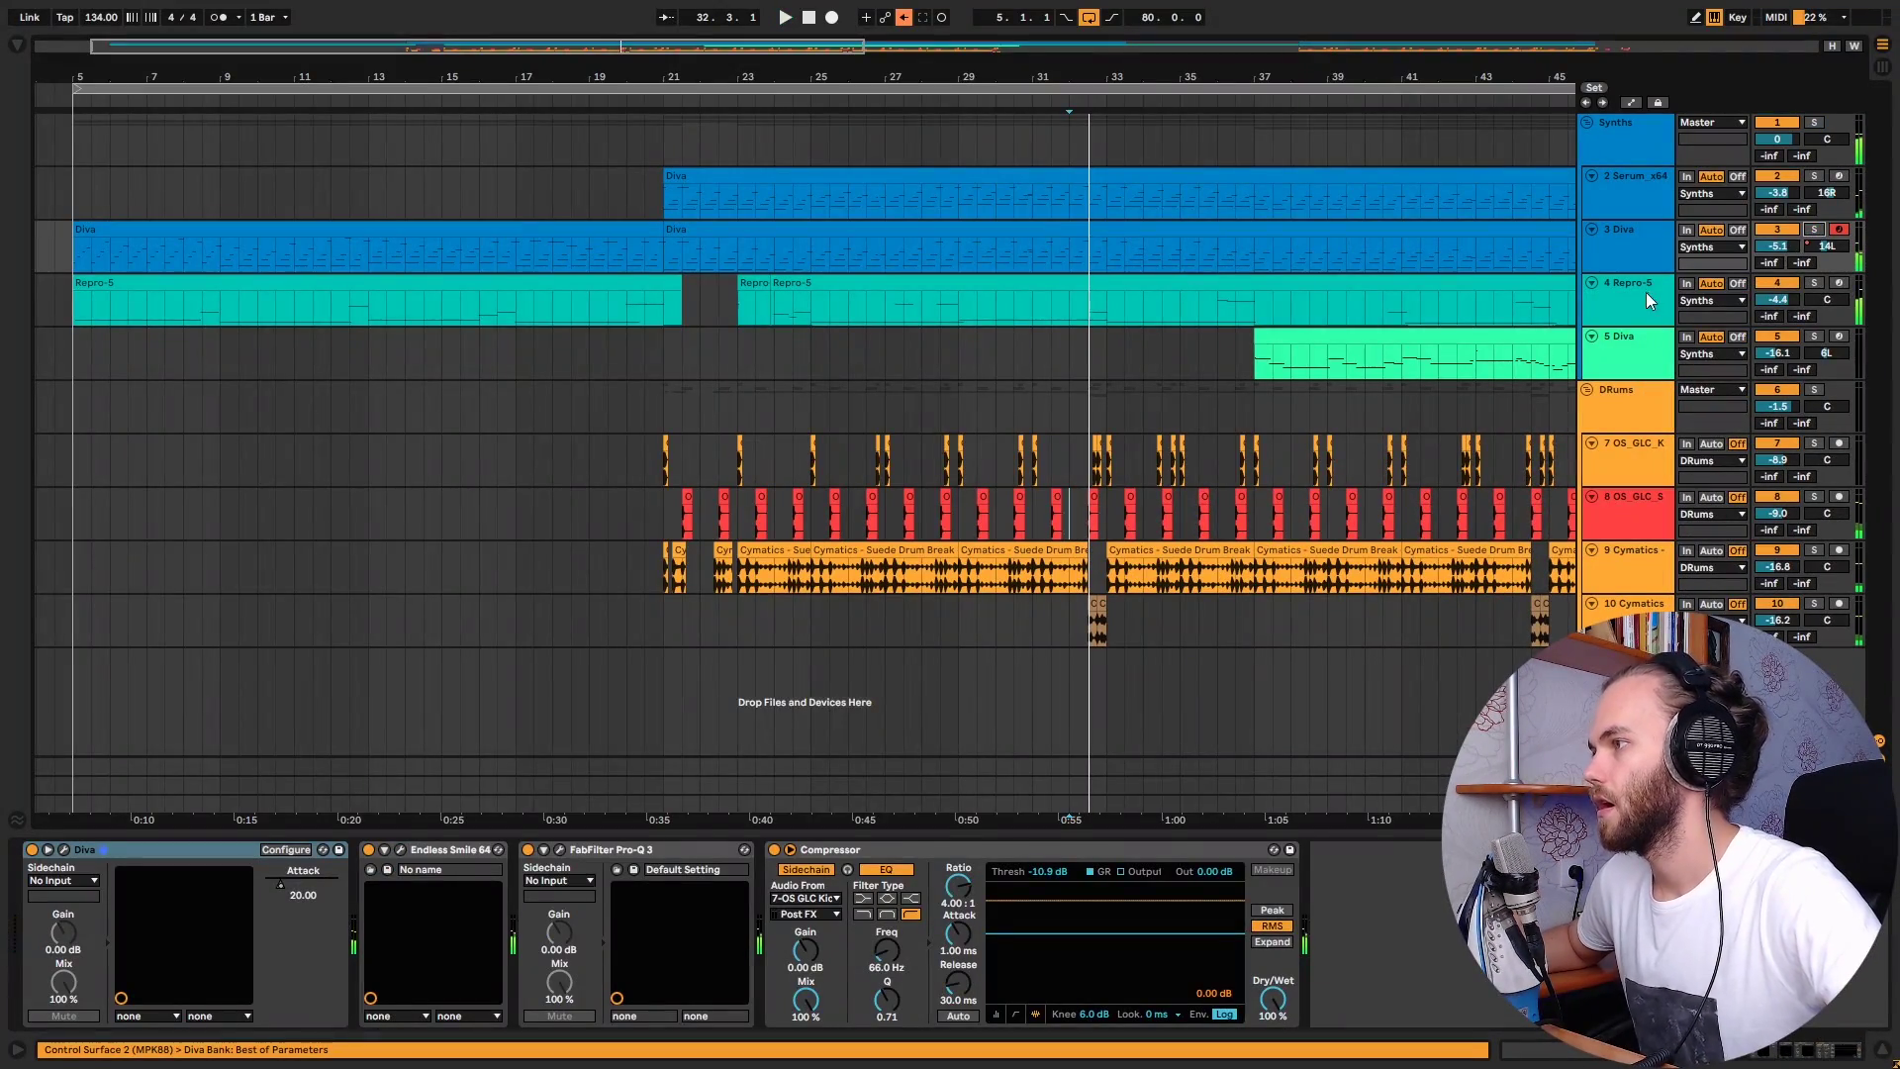
left_click(1647, 293)
key("w")
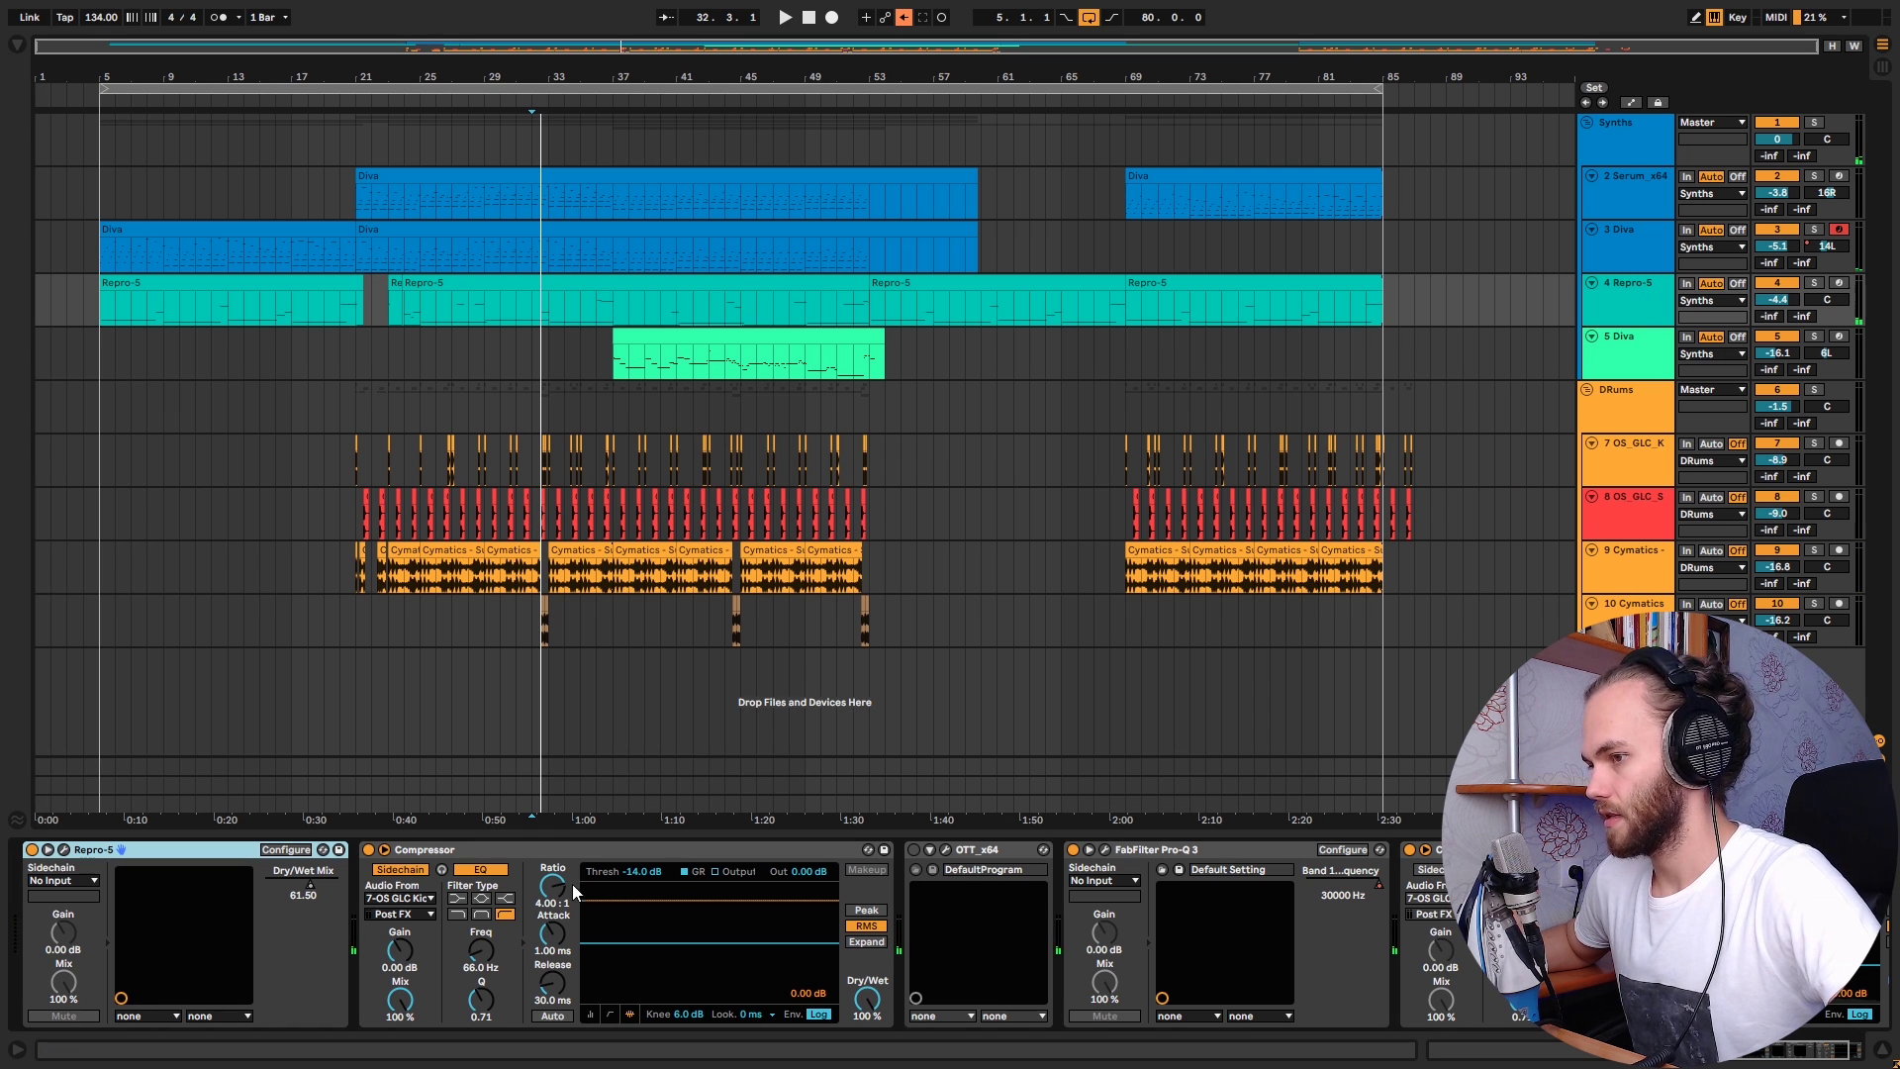
key("plus")
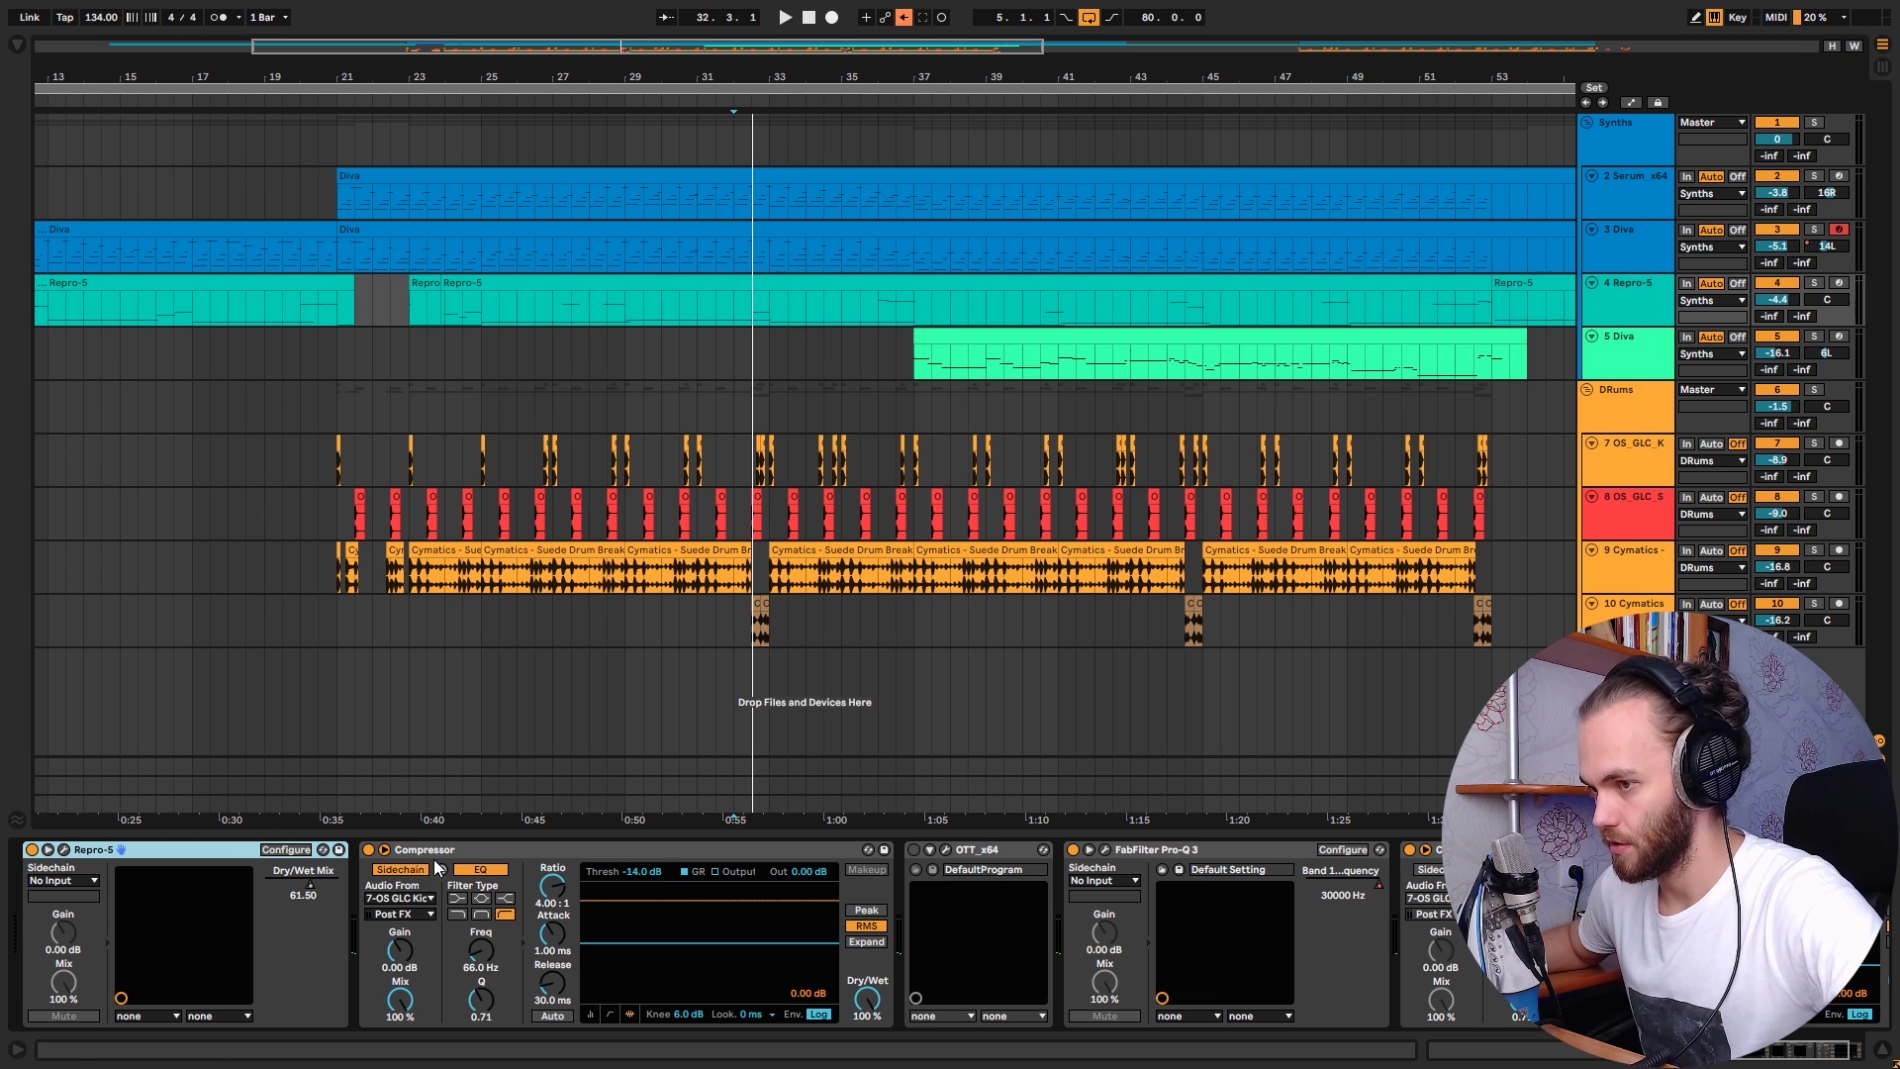
left_click(1108, 852)
left_click(1326, 341)
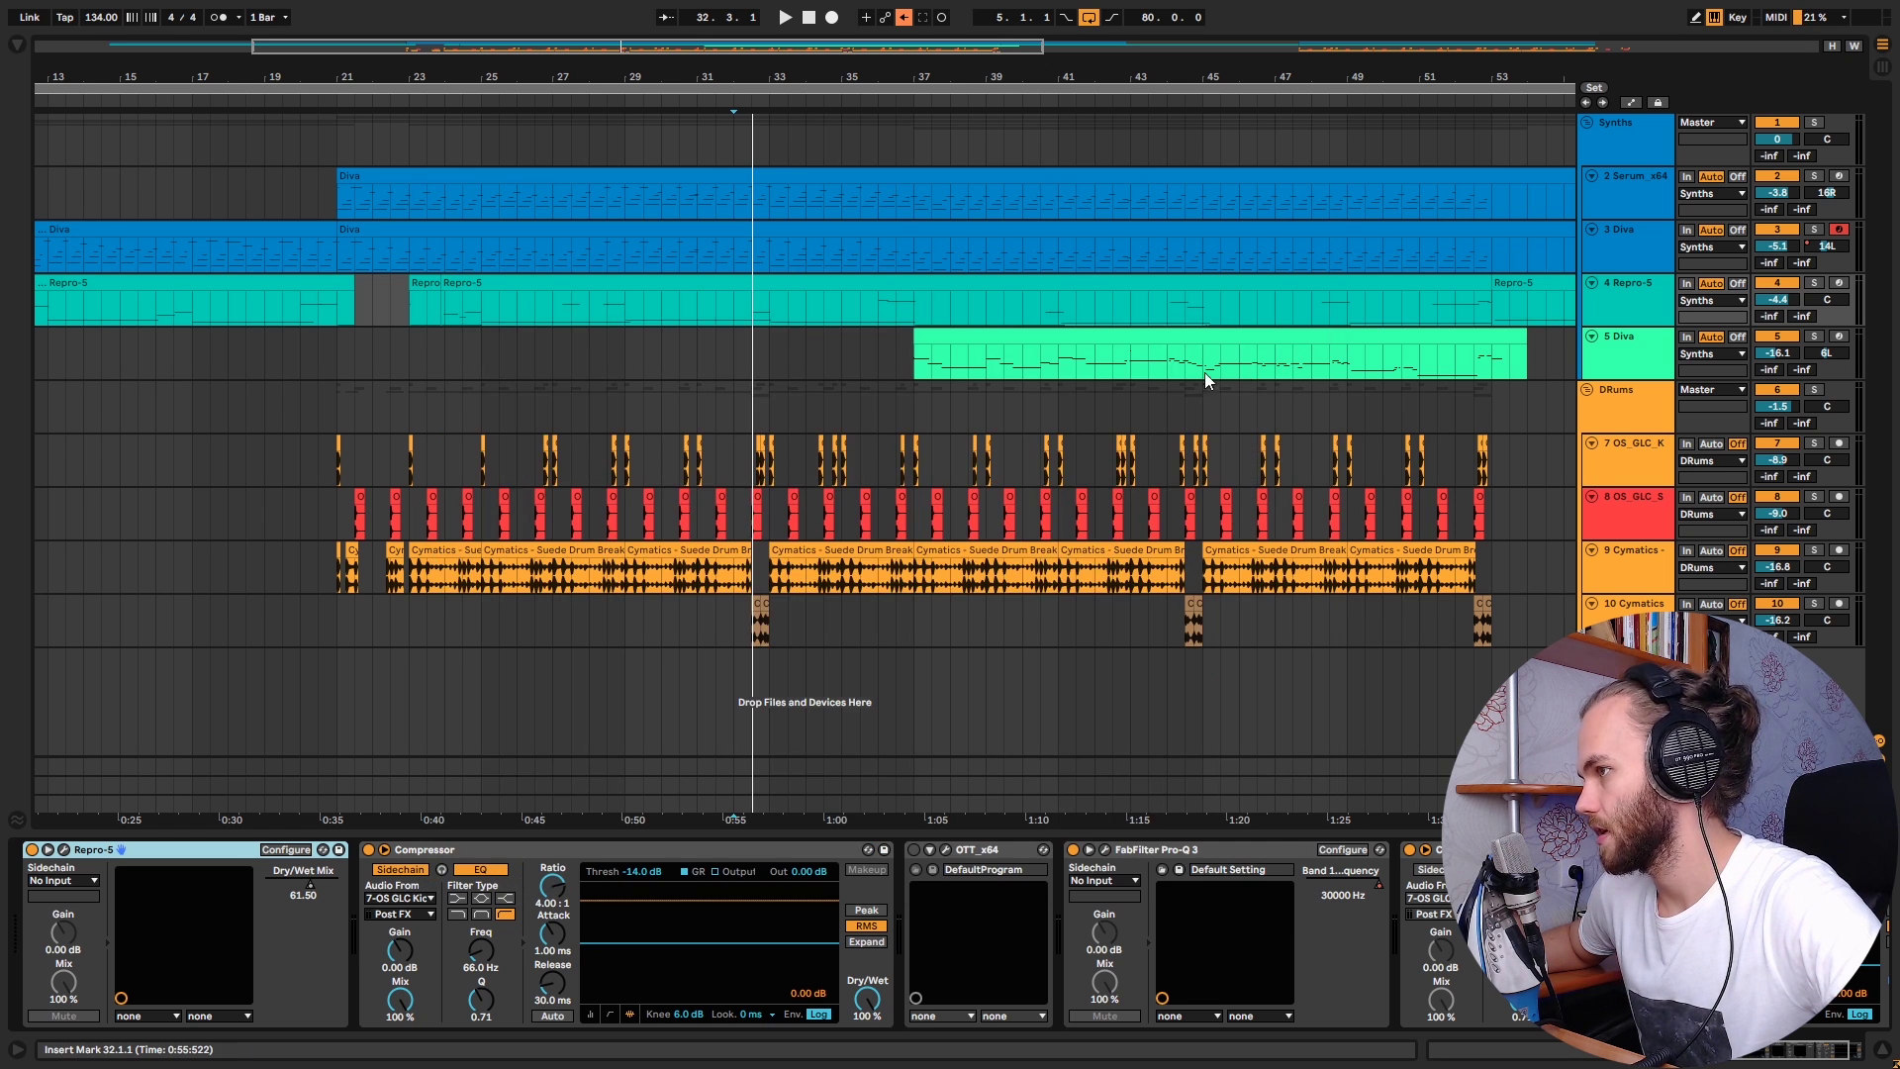
Step: Show the whole arrangement and play the transition out of the drum section from bar 52
key("minus")
left_click(857, 313)
key("space")
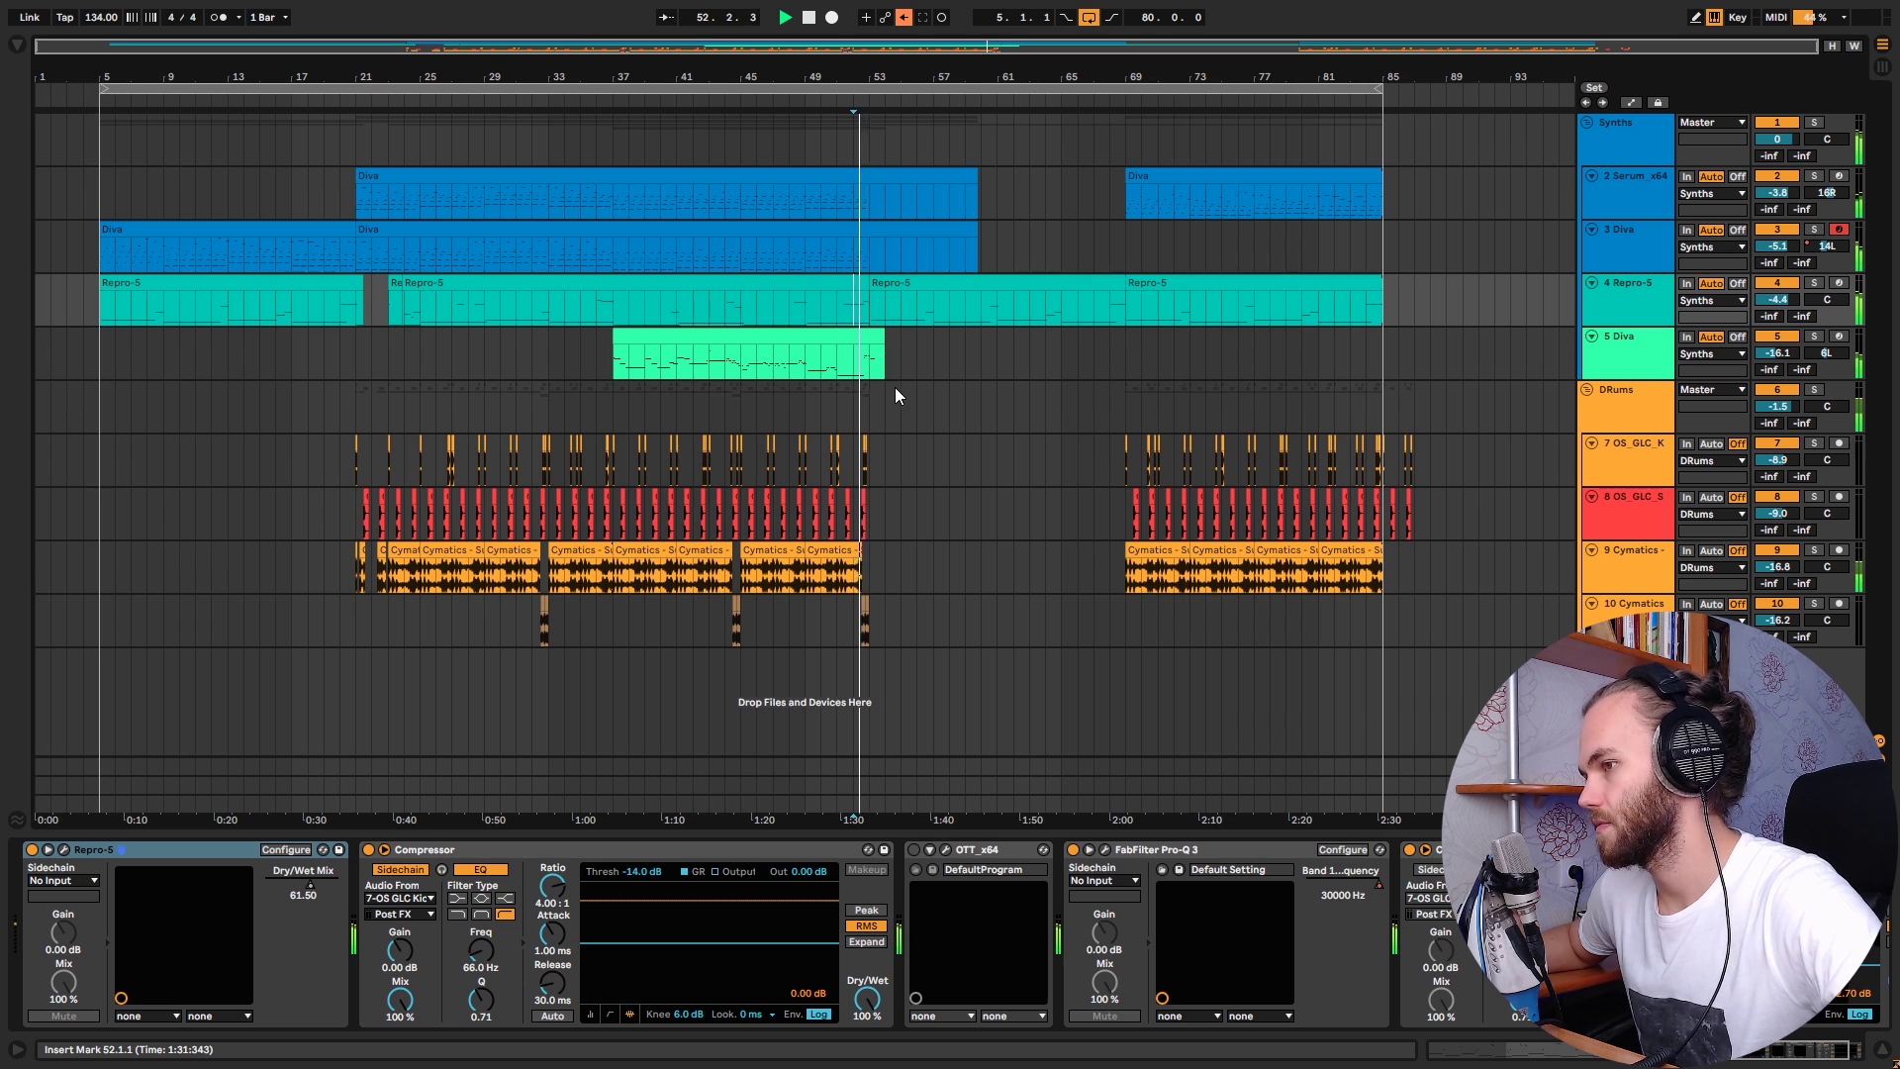
Step: Watch the low-pass filter movement in the Repro-5 track's FabFilter Pro-Q 3 while the section from bar 53 plays
key("plus")
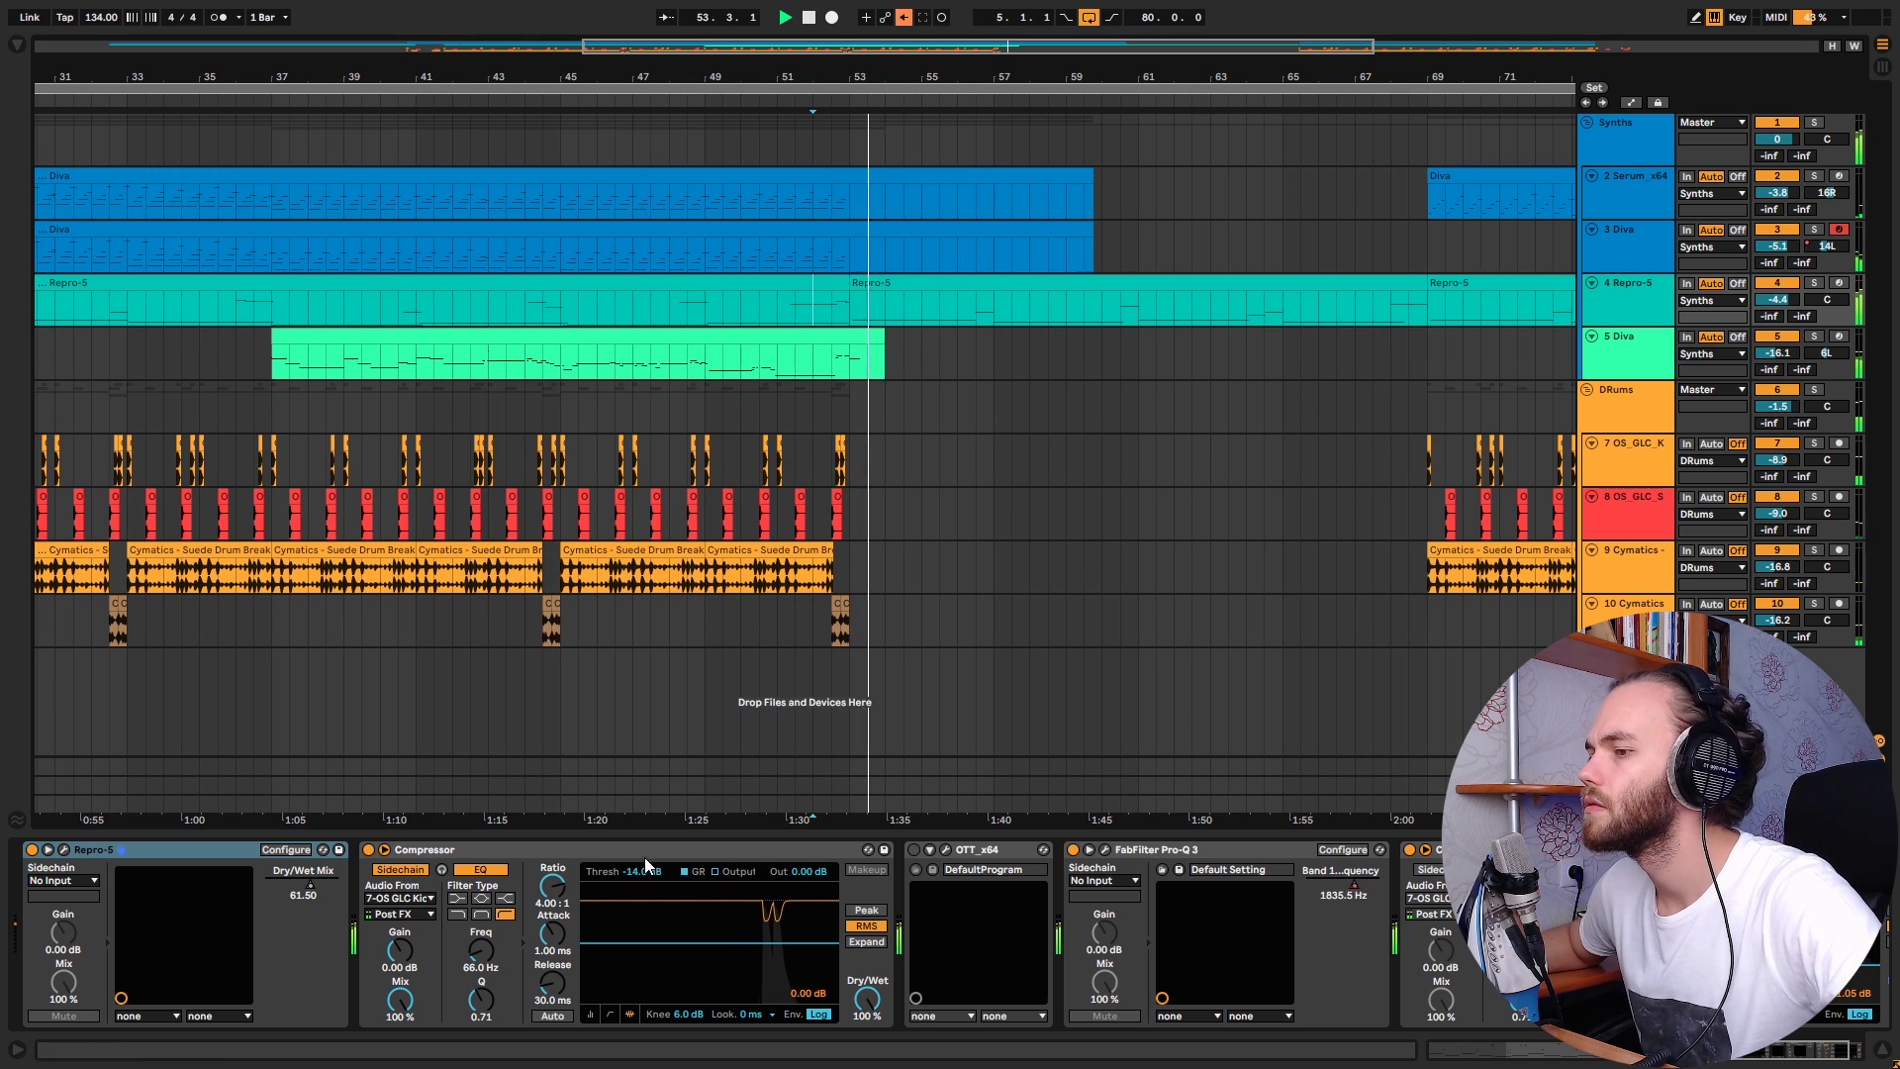
left_click(1105, 849)
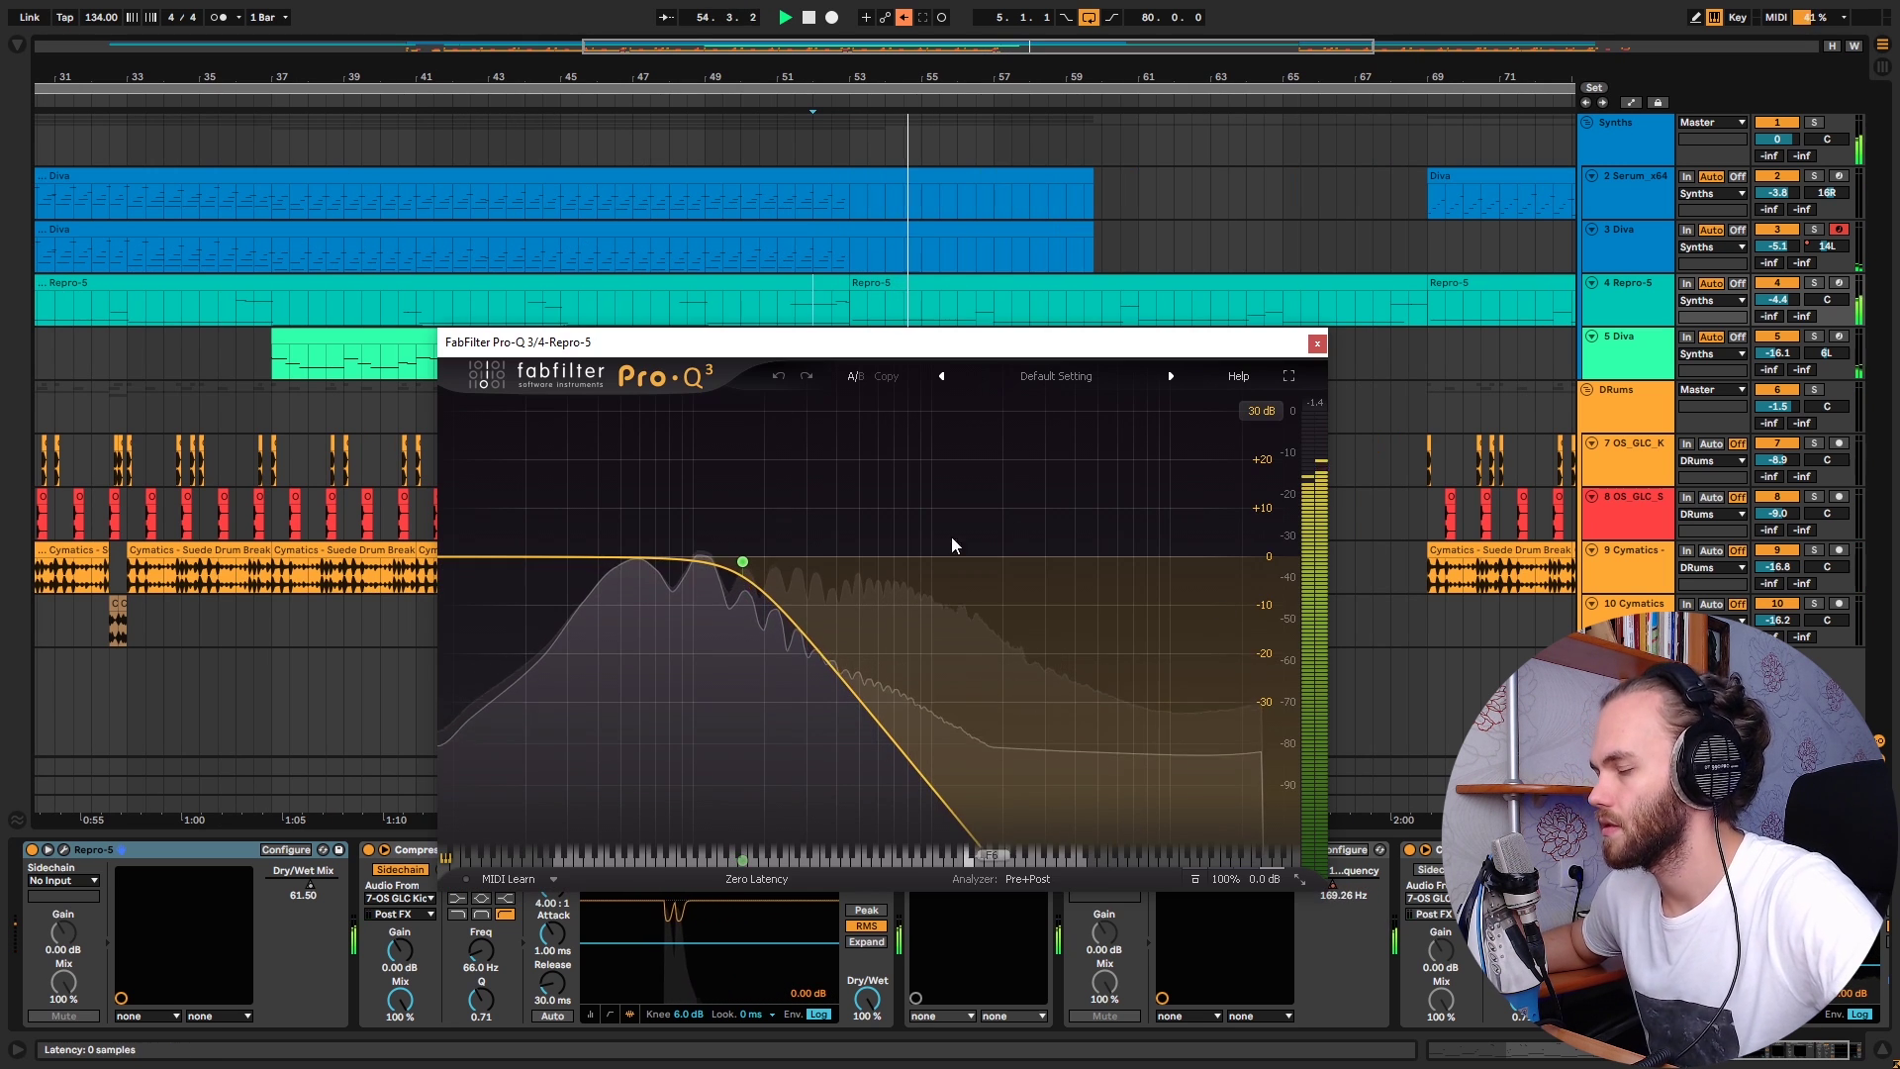
left_click_drag(742, 556, 758, 559)
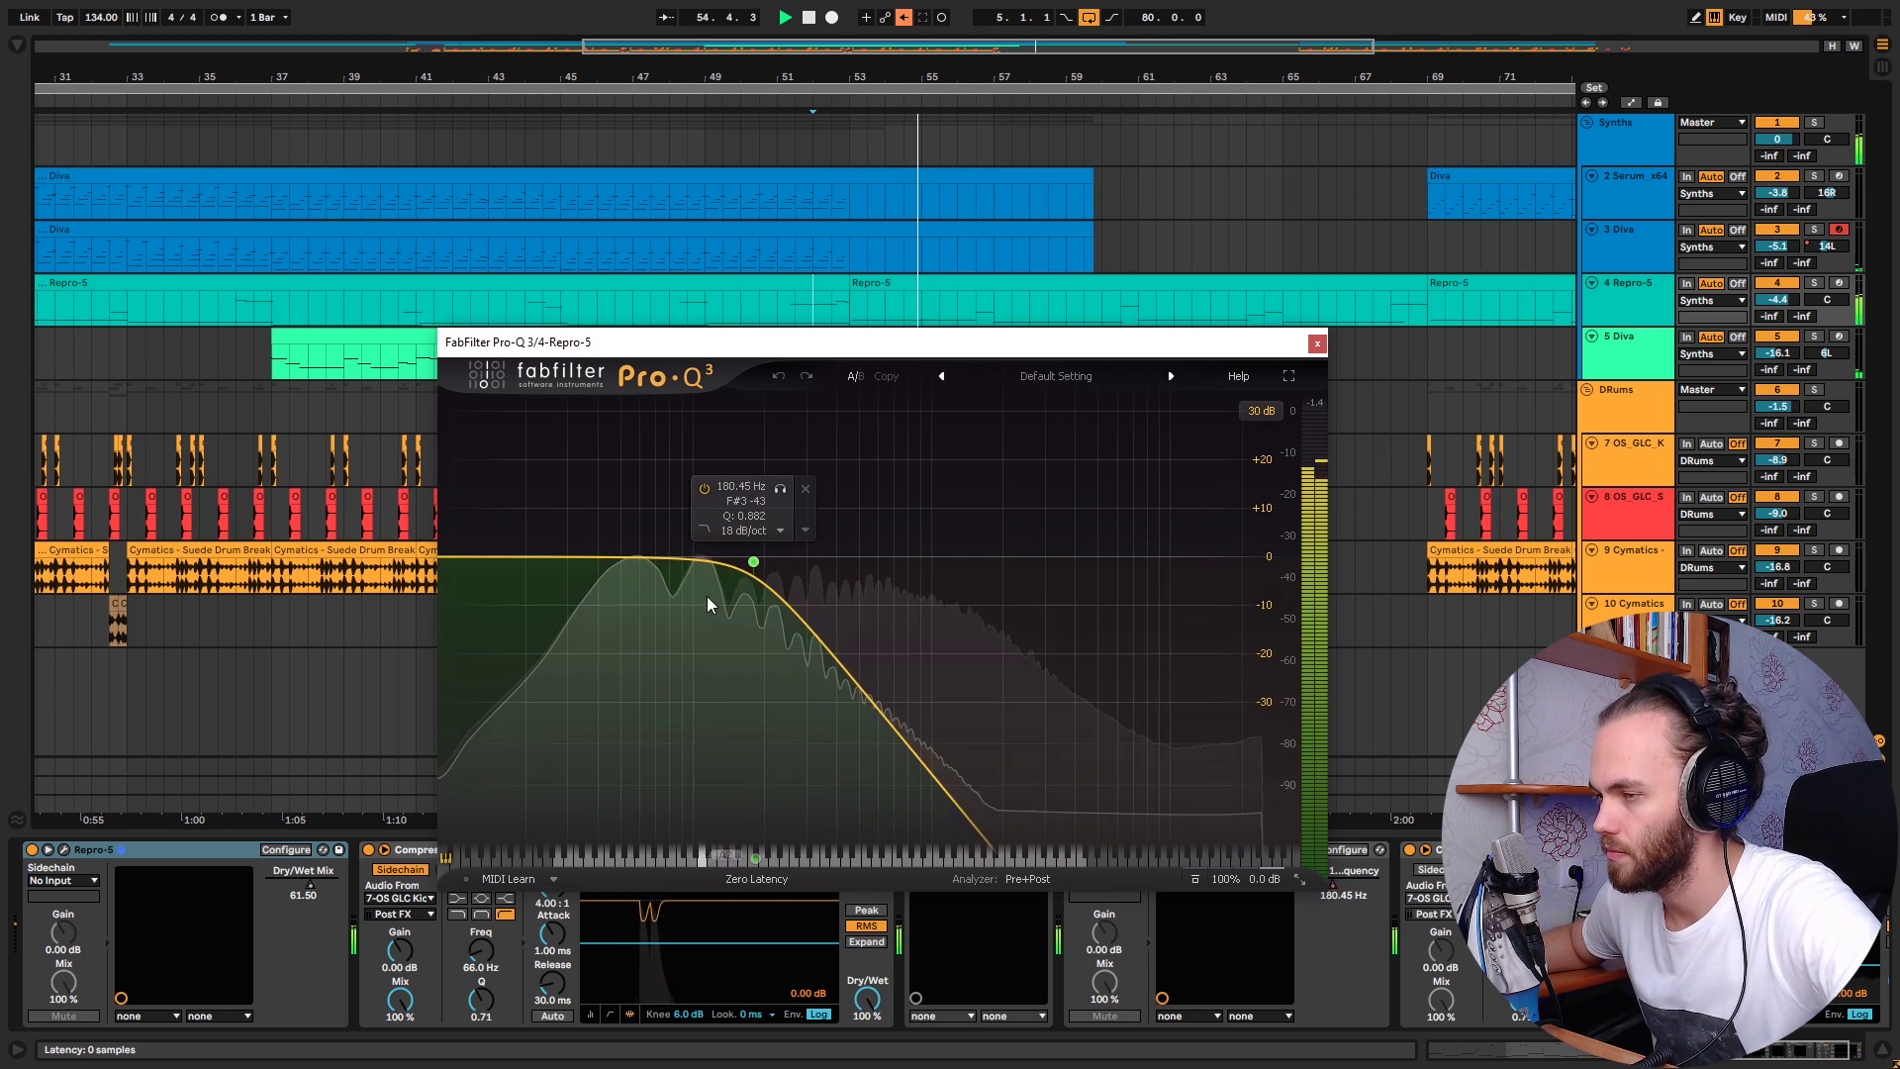
left_click(1317, 342)
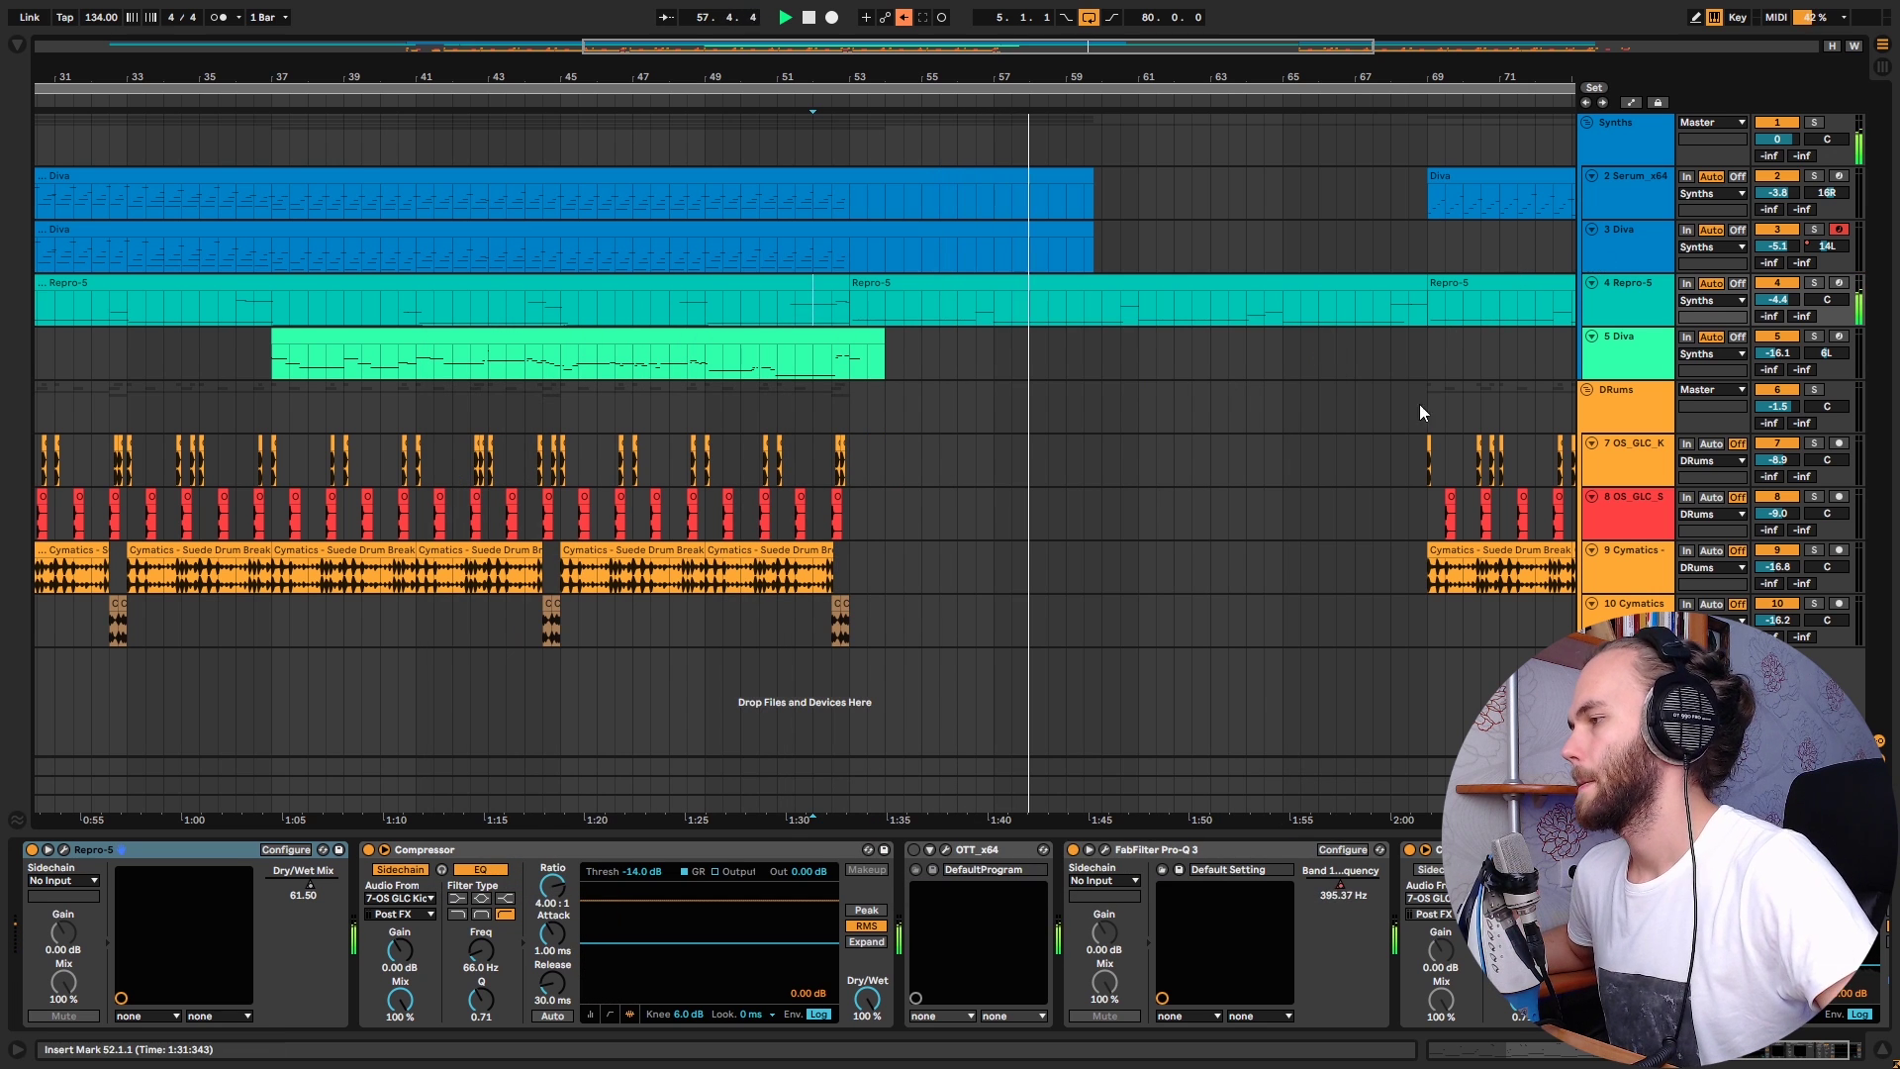
Step: Solo the 5 Diva track, play its clip from bar 37 and check the preset loaded in its Diva synth
left_click(277, 362)
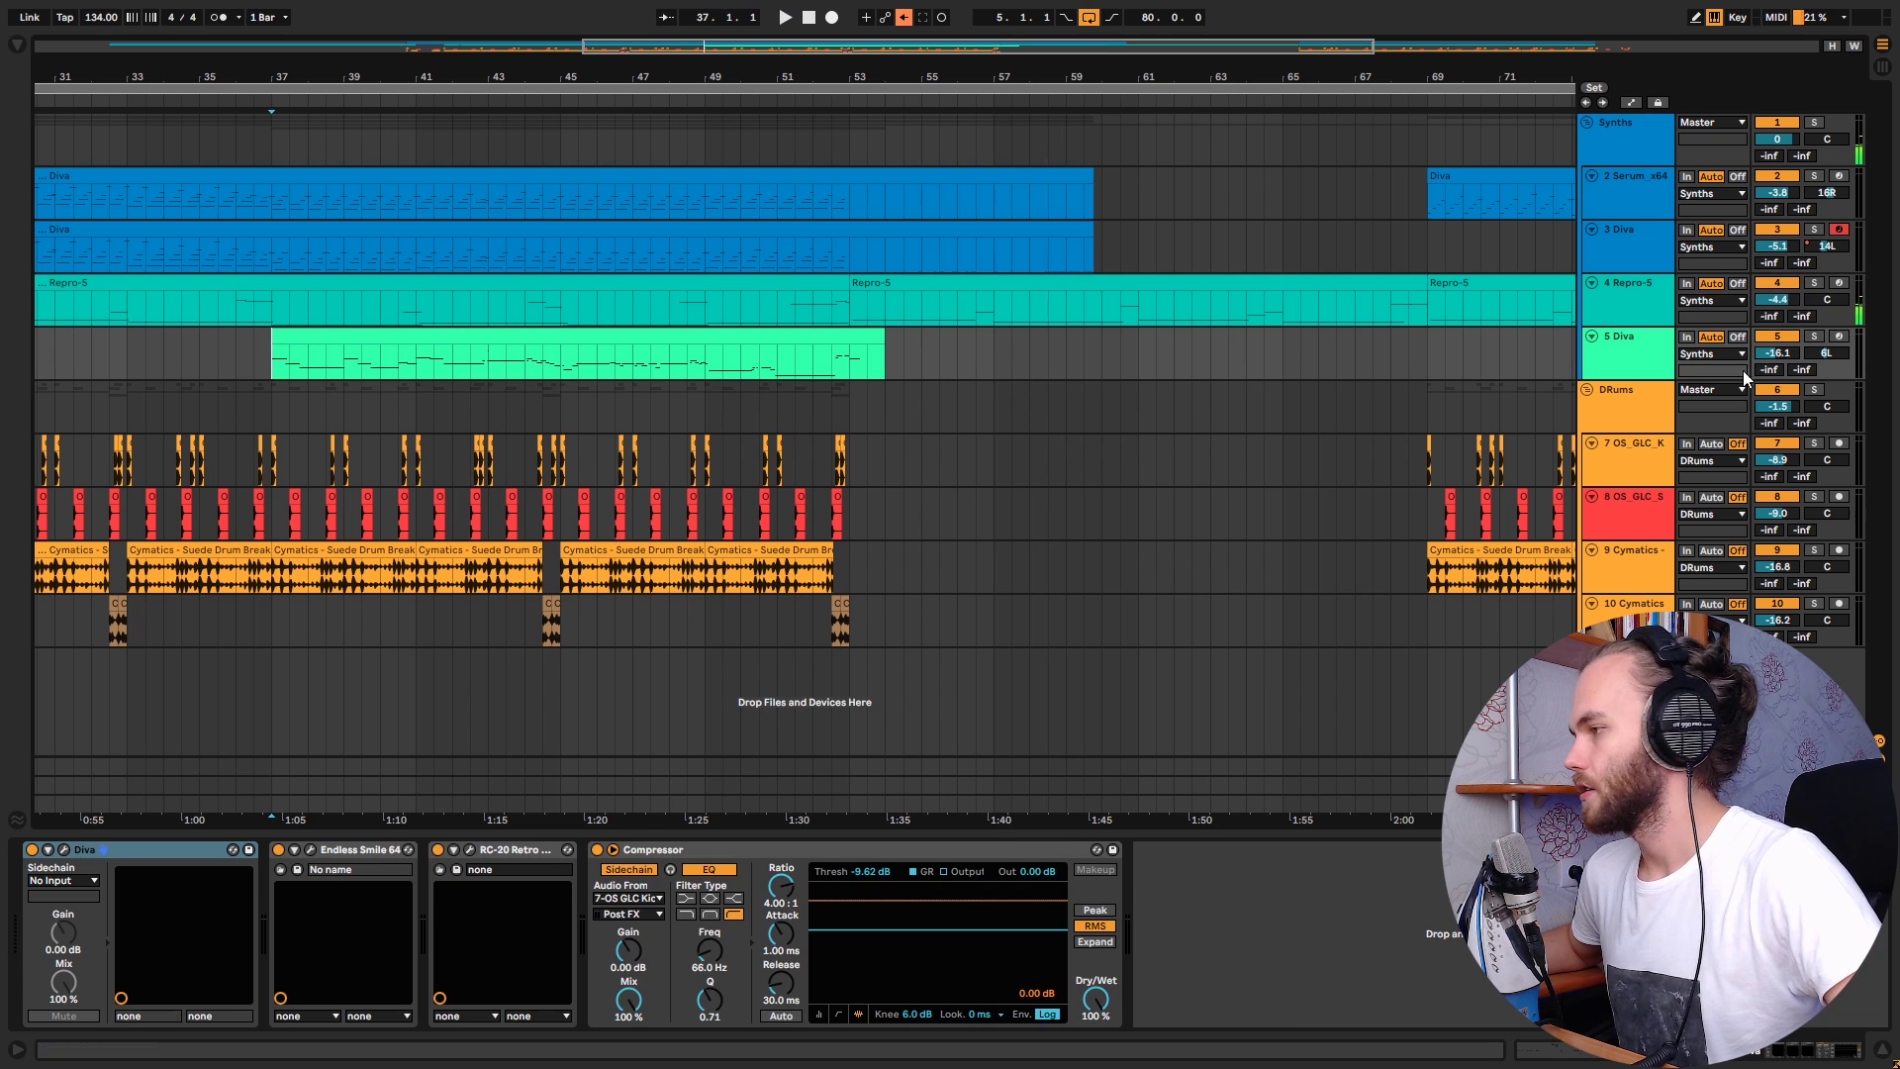
left_click(1817, 340)
key("space")
left_click(63, 849)
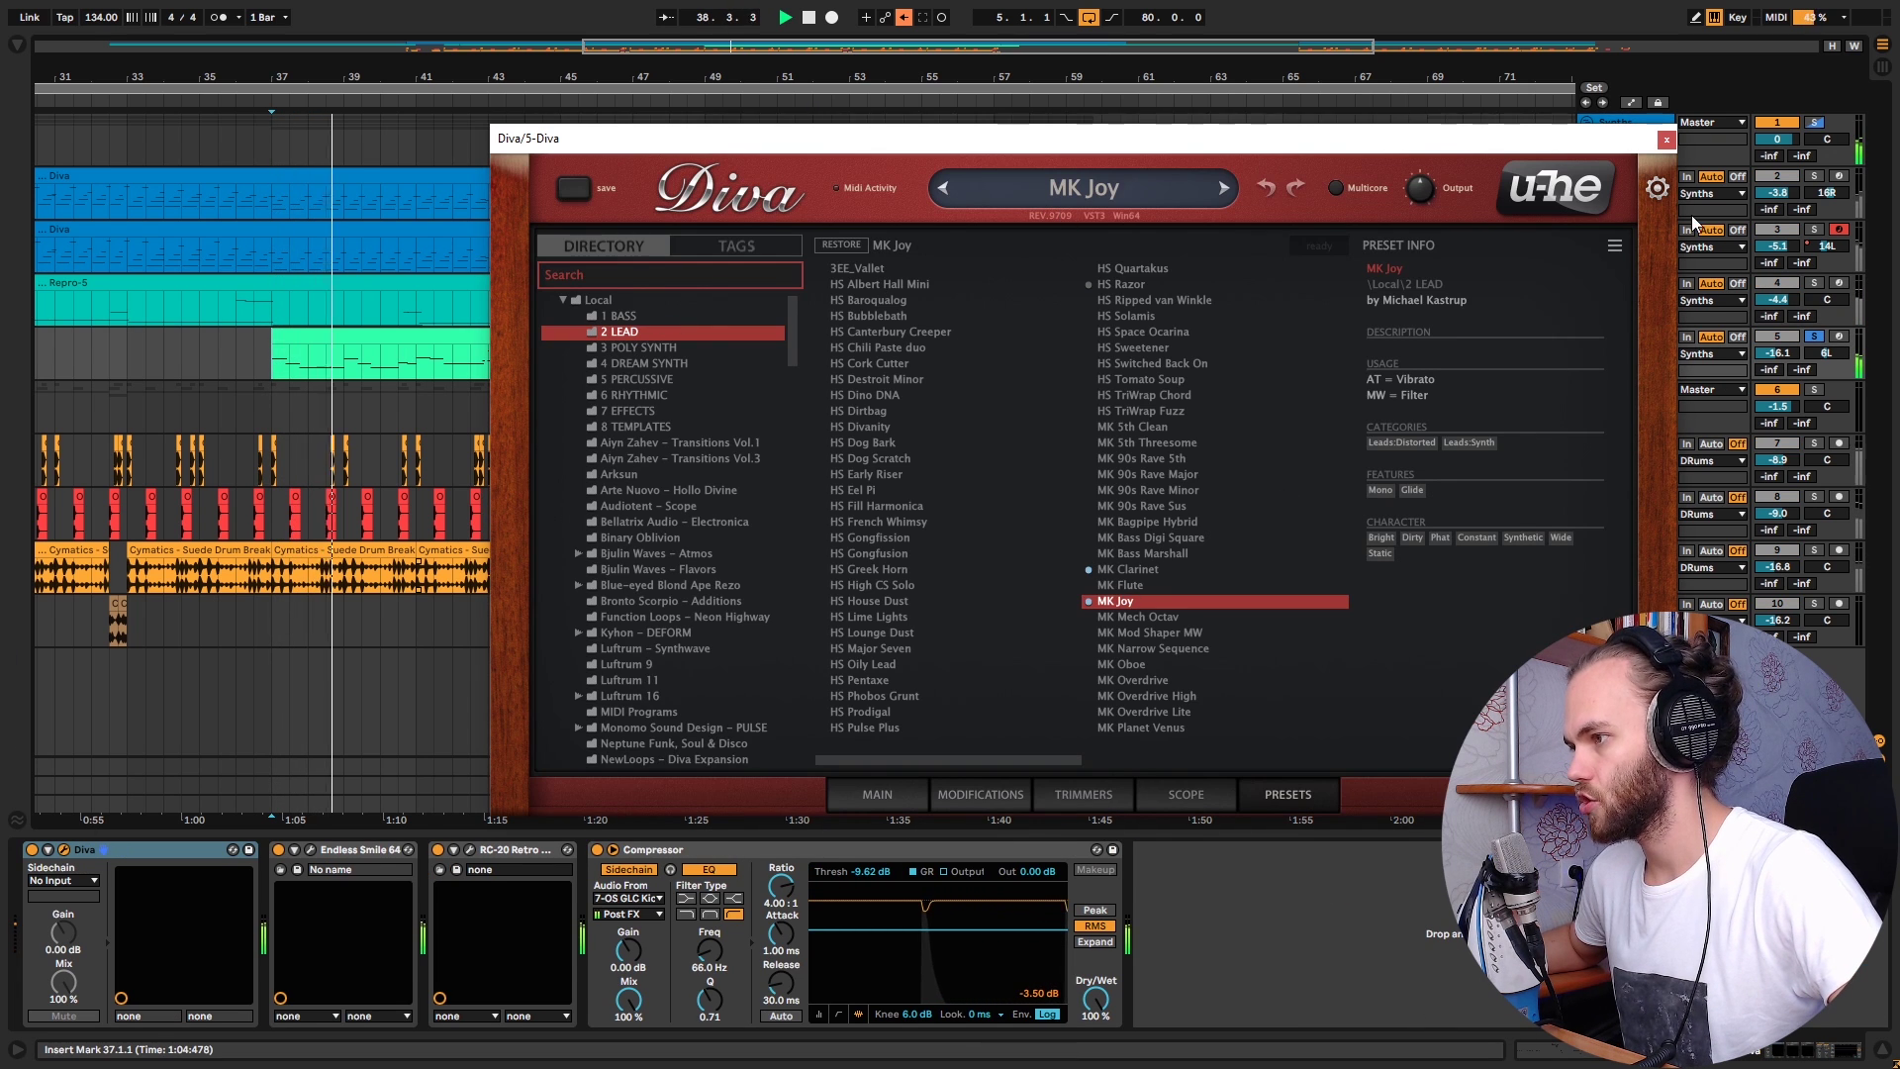
left_click(1668, 142)
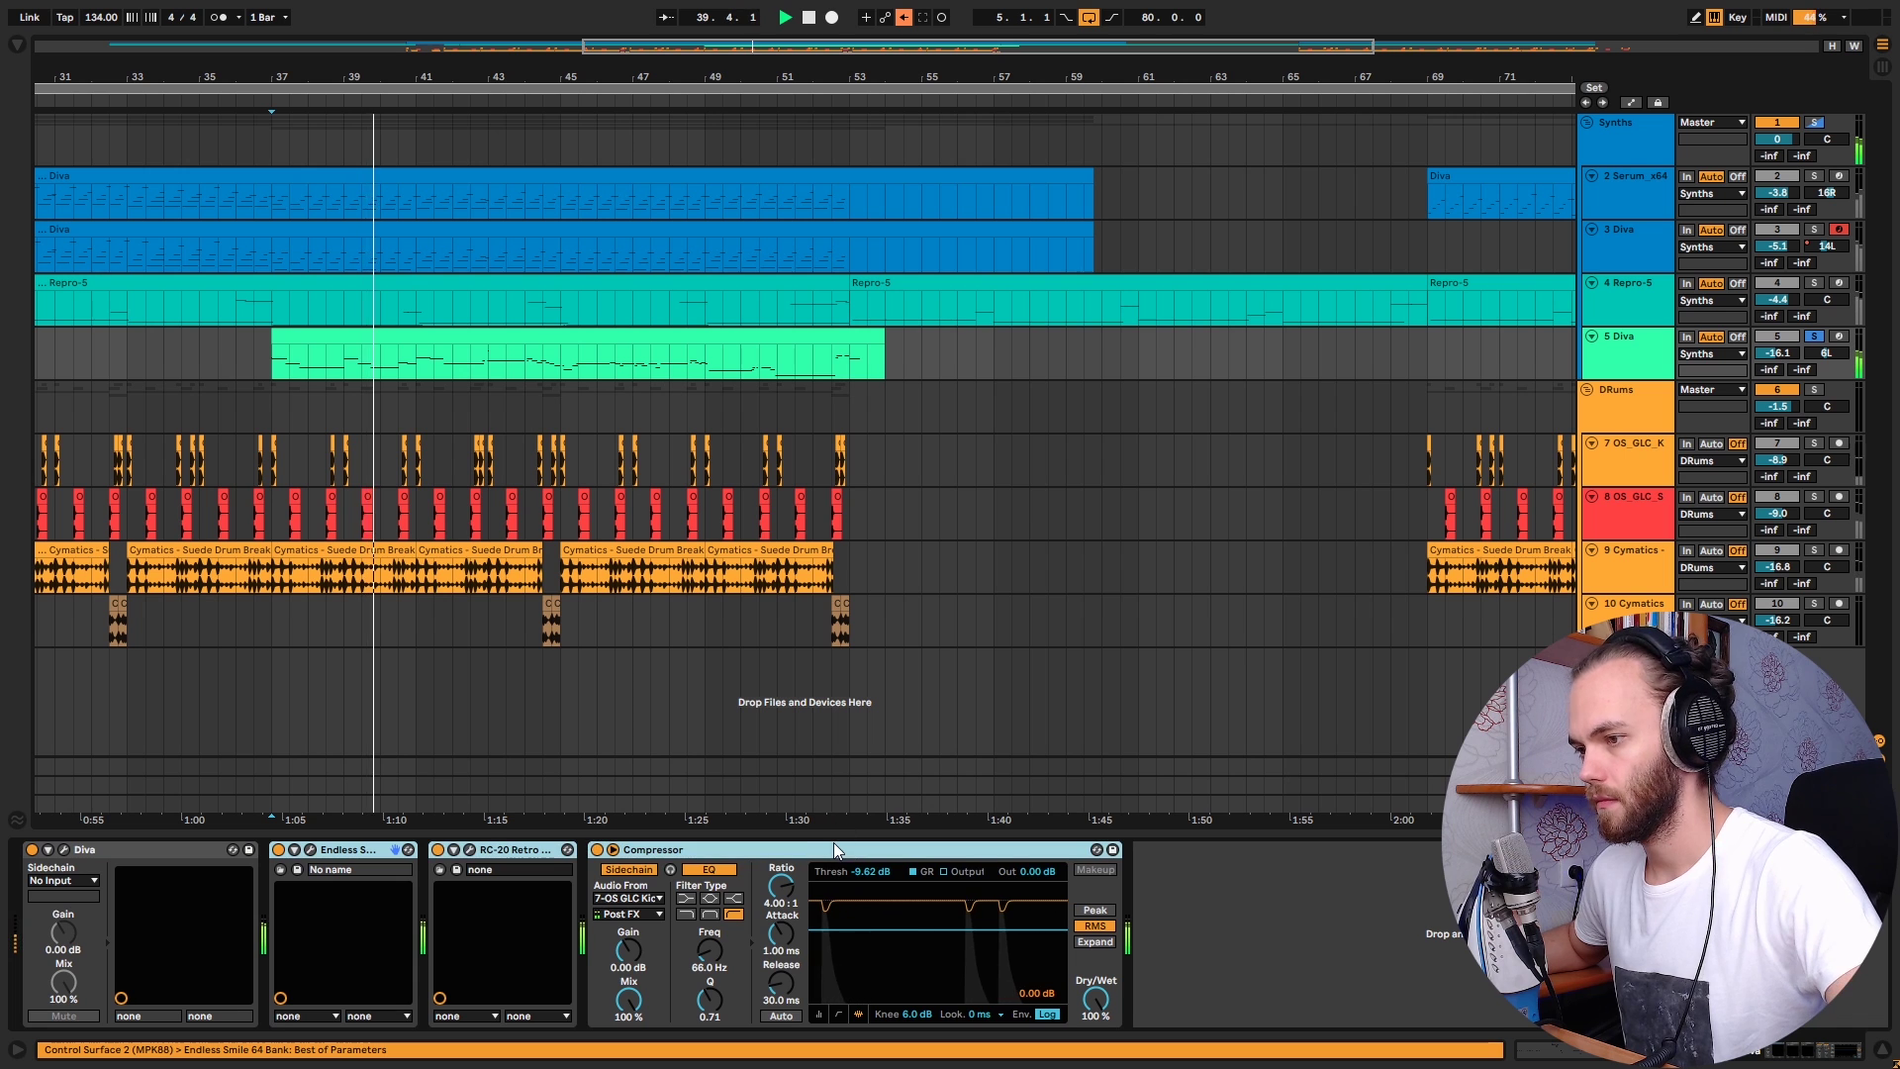
Step: Group the 5 Diva track's Endless Smile, RC-20 and Compressor effects into one rack and compare the sound with the rack bypassed and active
key("ctrl+g")
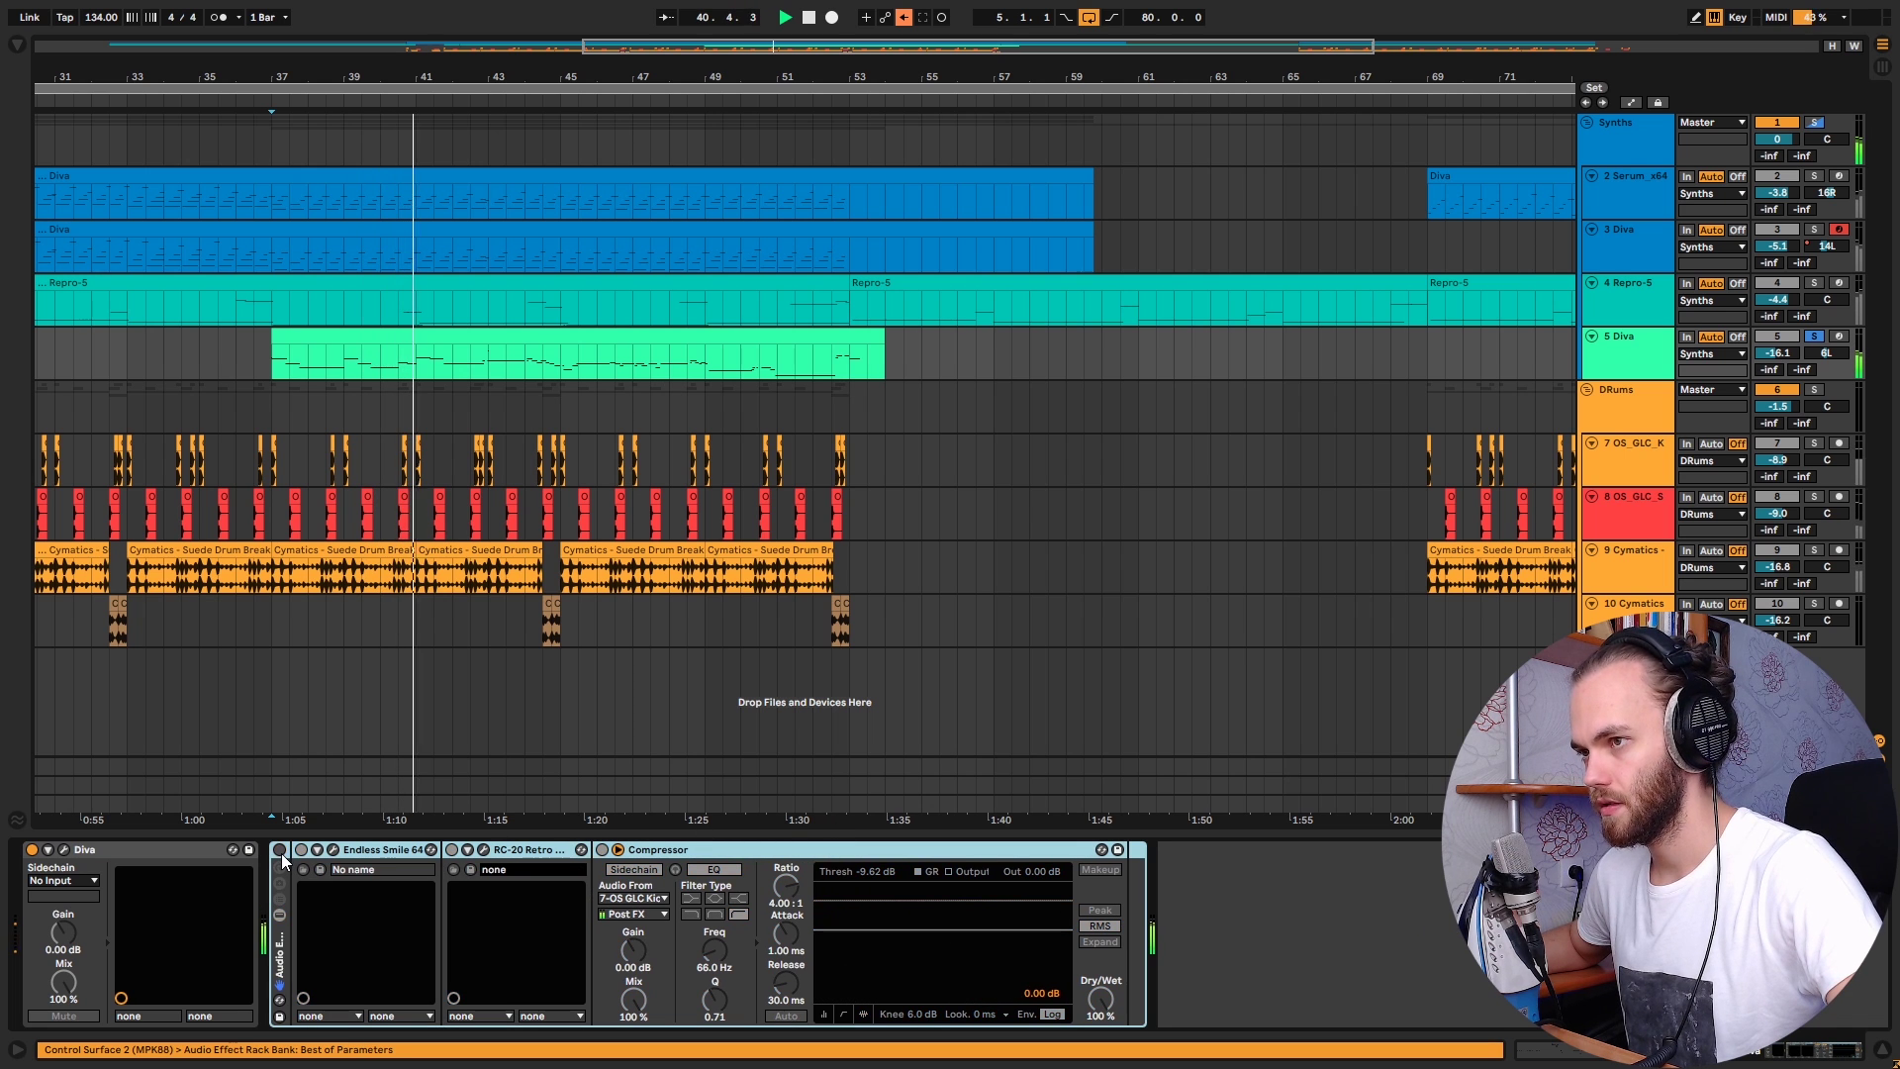
left_click(281, 853)
Step: Inspect the Endless Smile and RC-20 Retro Color settings on the 5 Diva track and unsolo the track
left_click(332, 849)
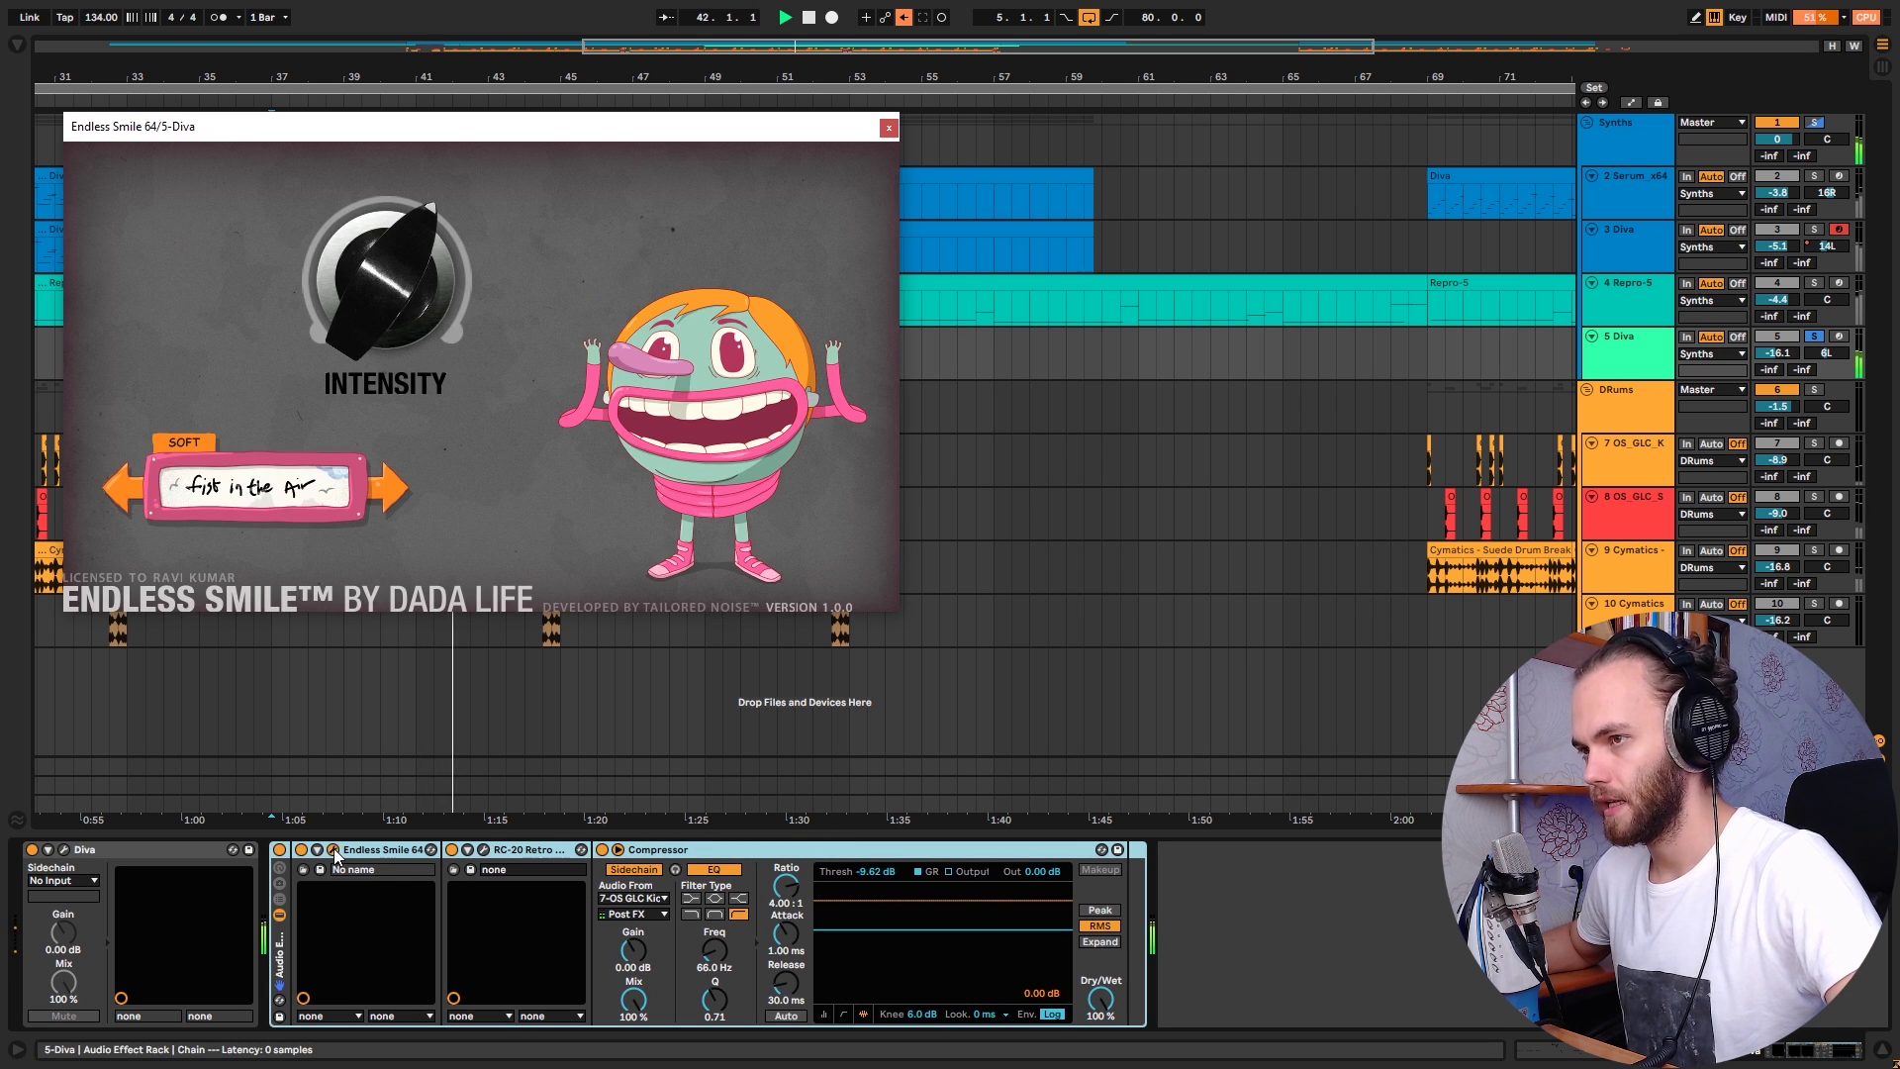
left_click(332, 849)
left_click(483, 849)
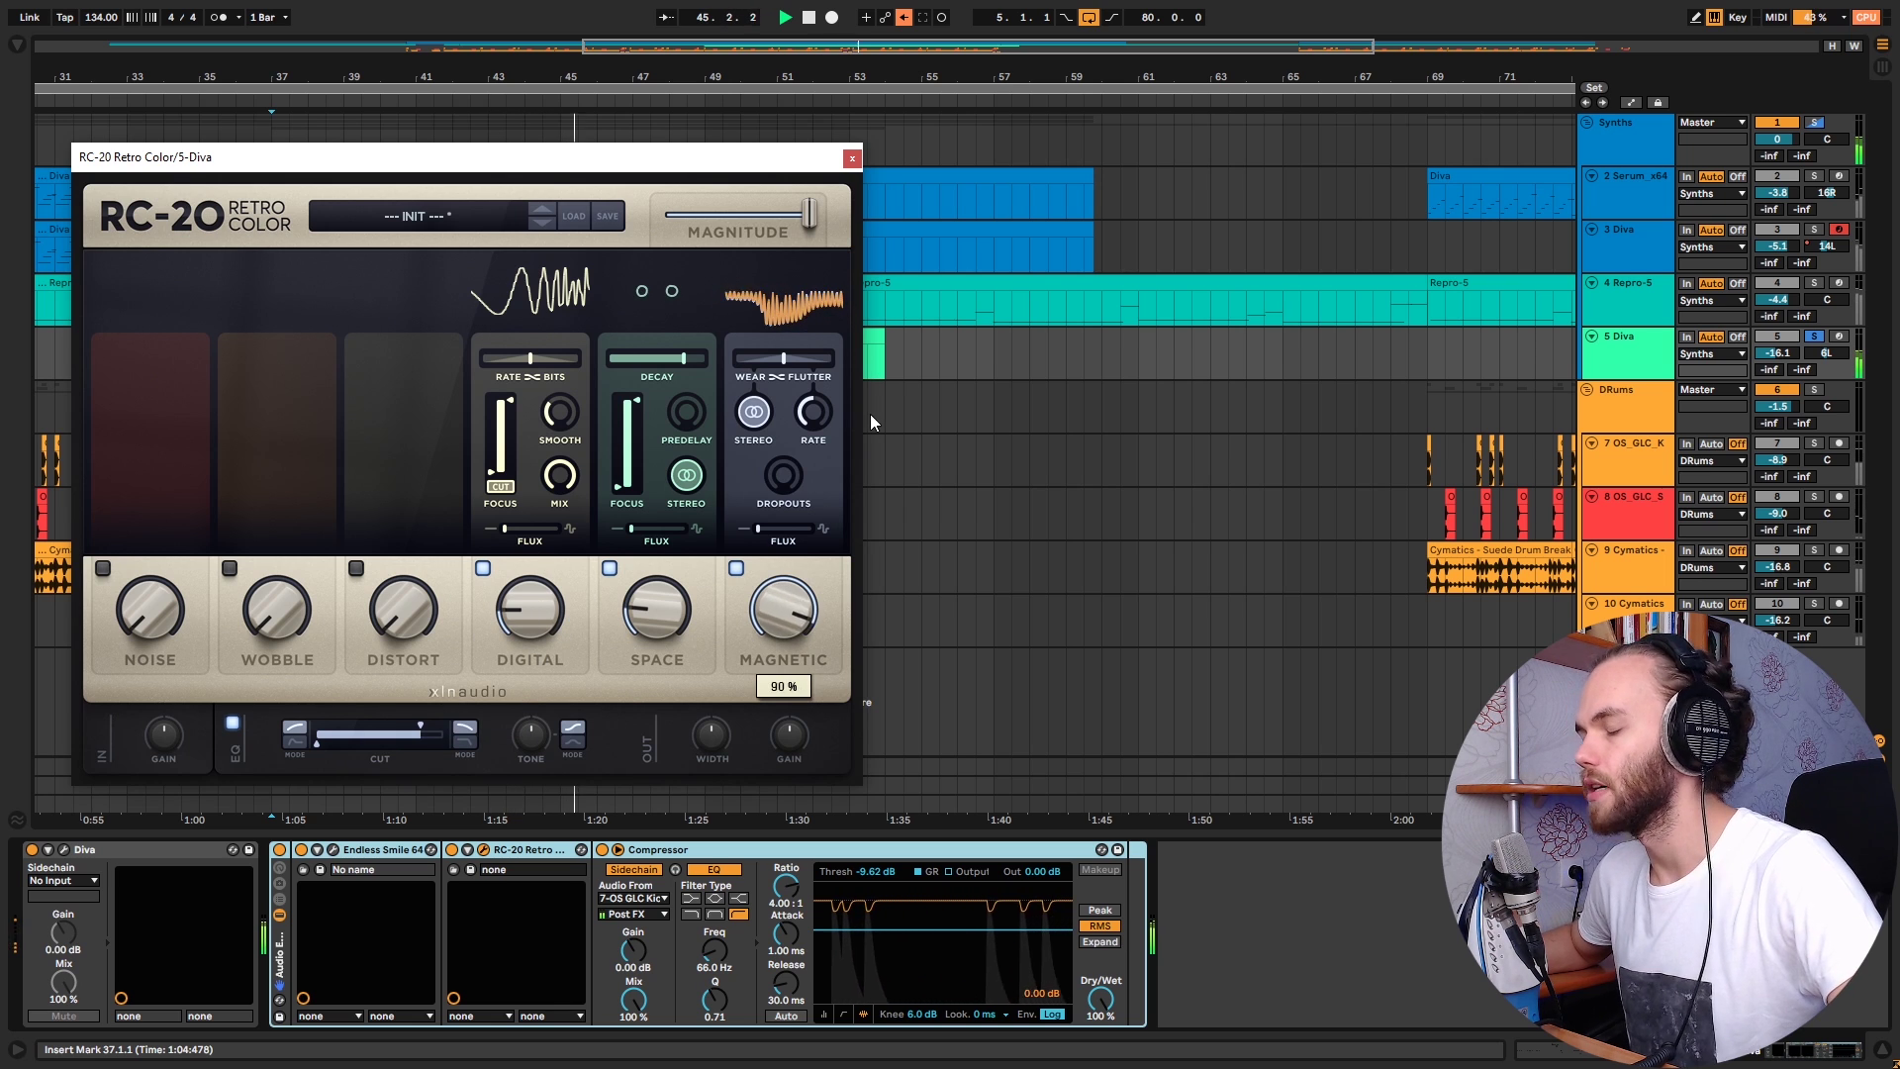
mouse_move(834, 622)
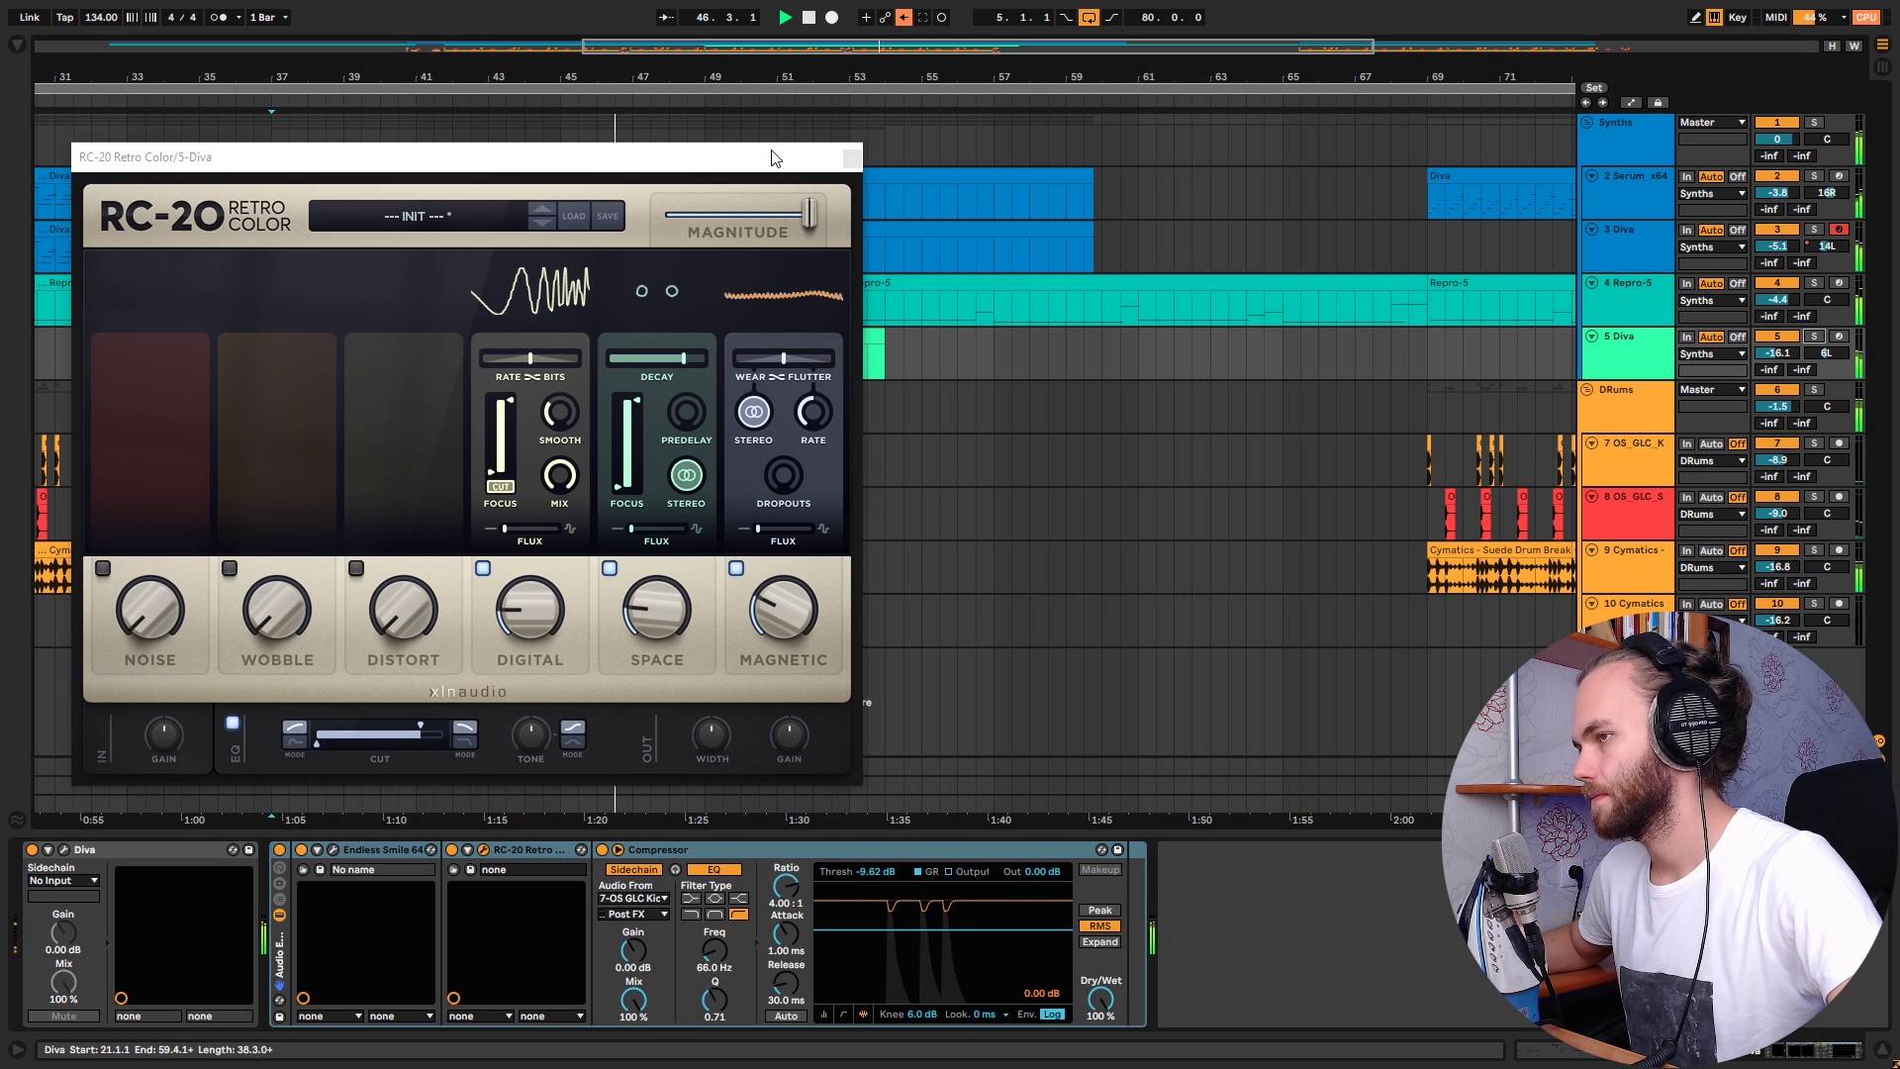
left_click(851, 158)
Step: Examine the MIDI notes of the 5 Diva clip while all tracks play
left_click(986, 435)
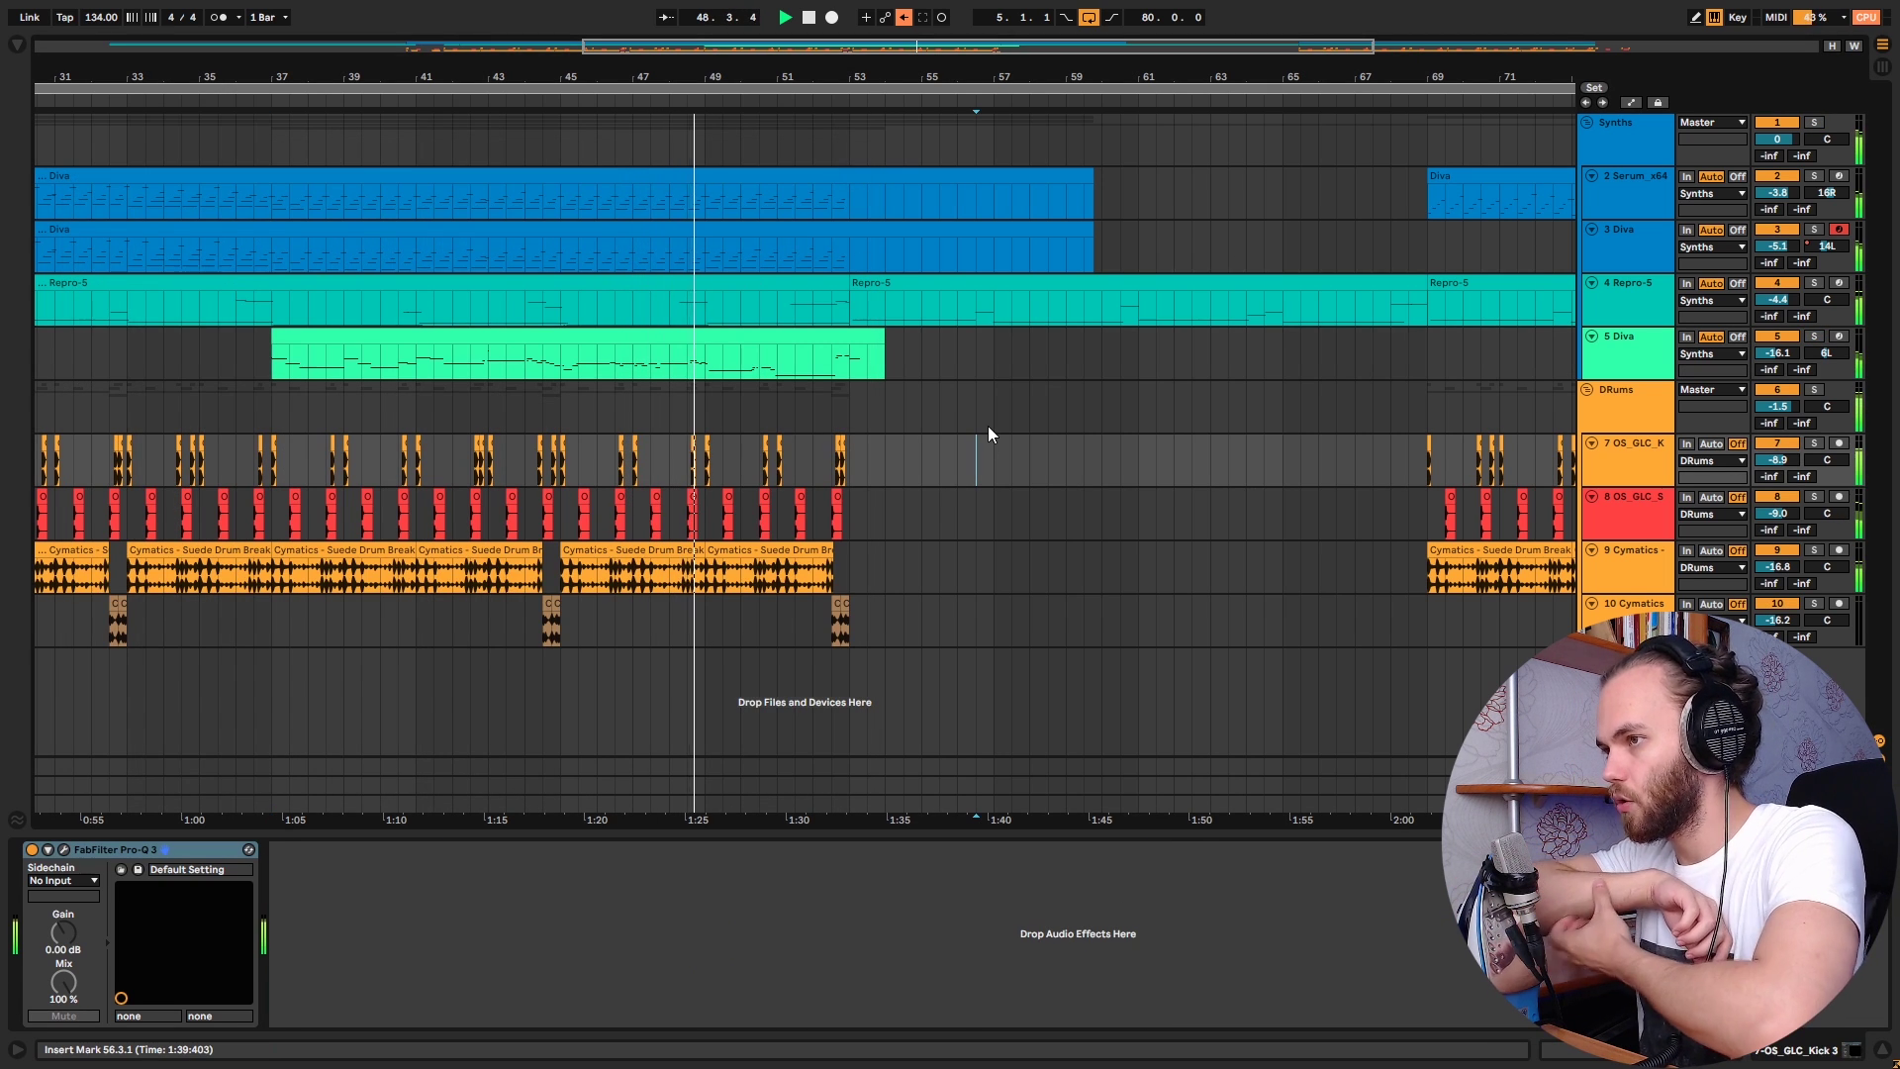
double_click(827, 342)
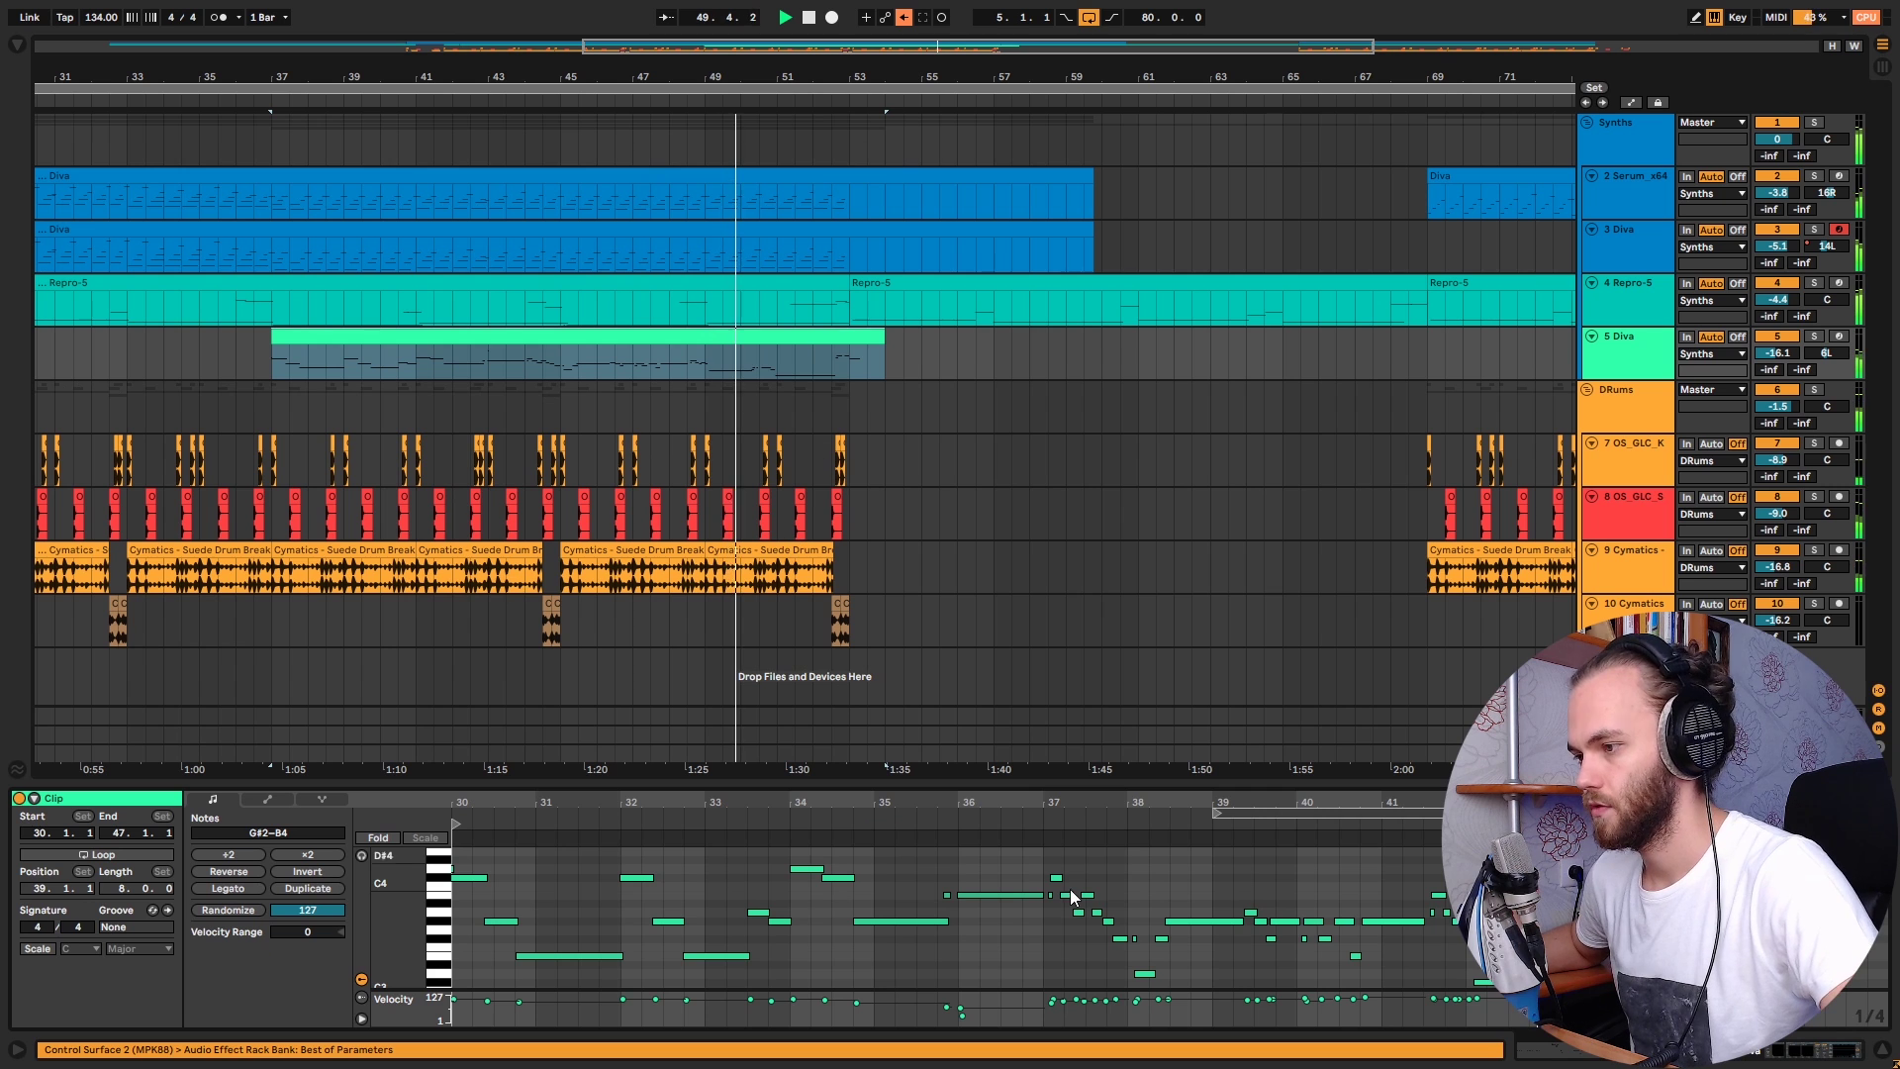
left_click(1240, 551)
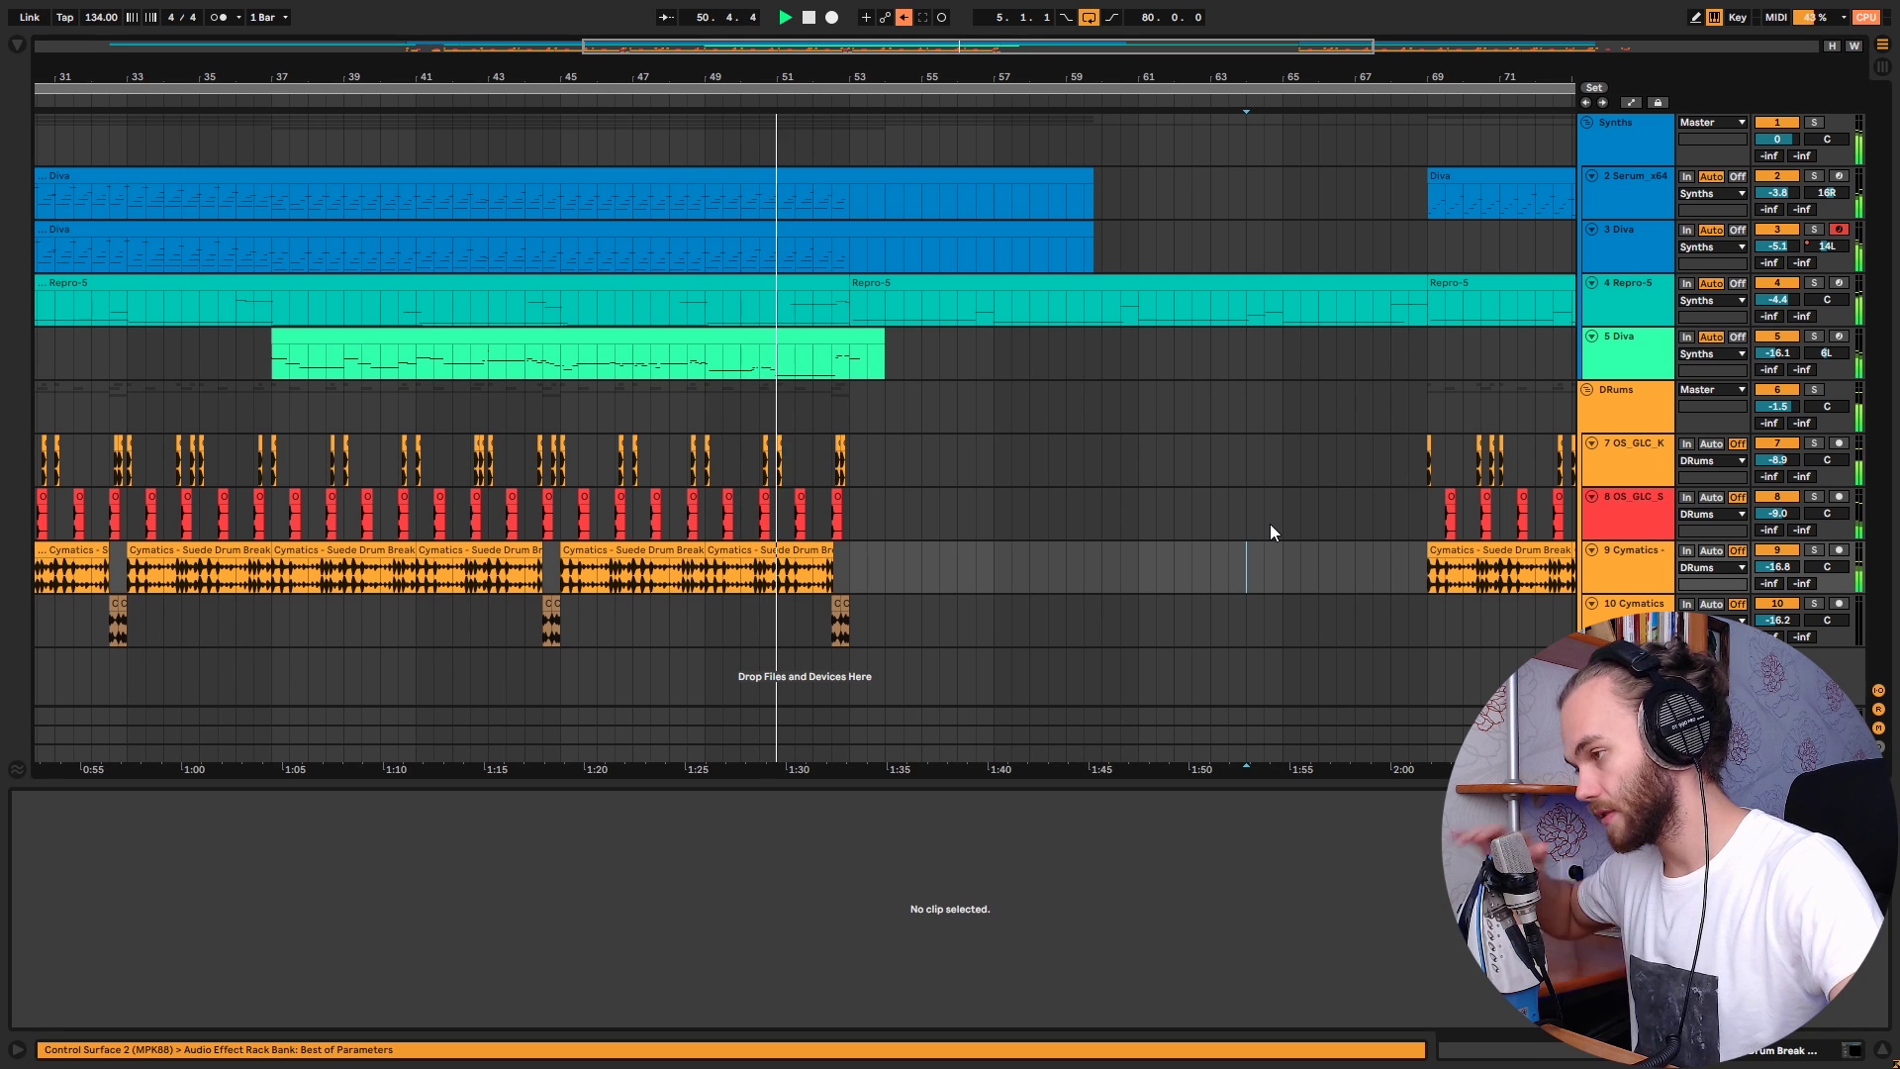
Step: Show the whole arrangement and the Master track's devices, and check its Fresh Air plug-in
key("w")
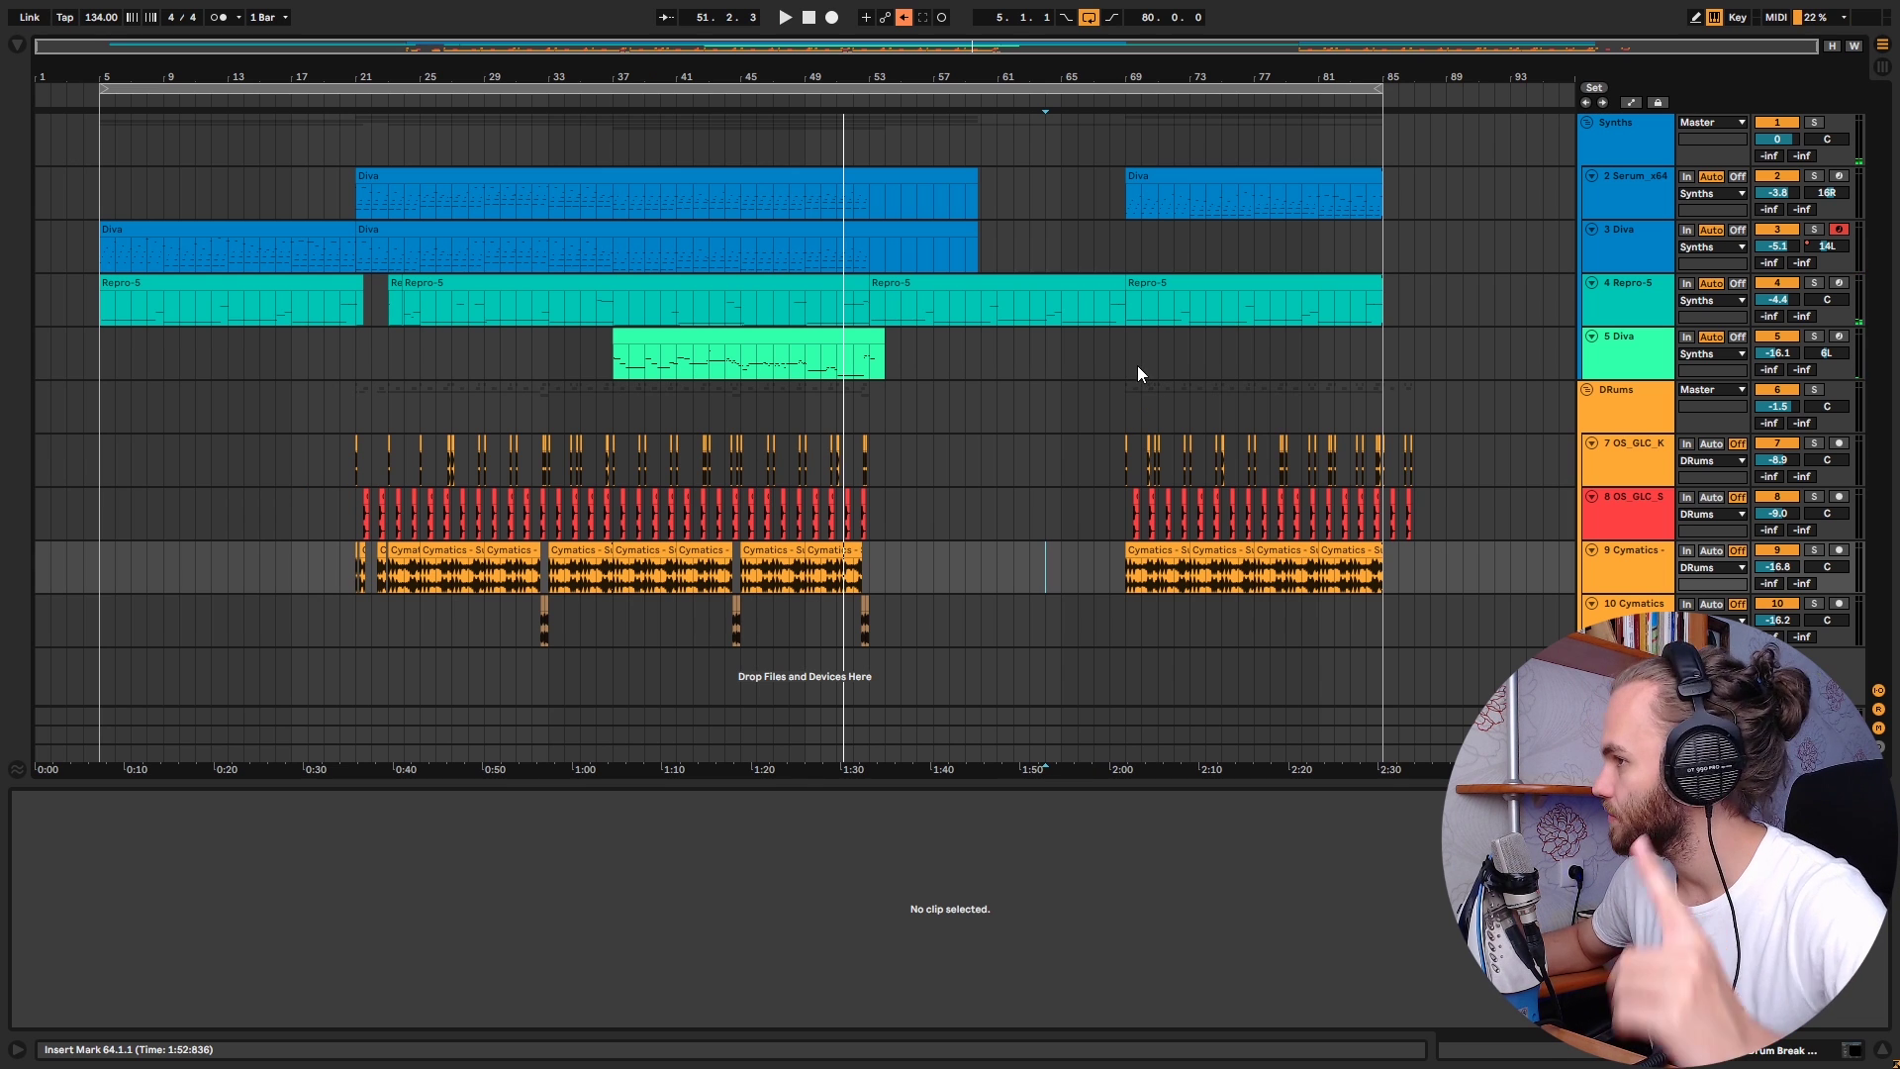
double_click(1626, 755)
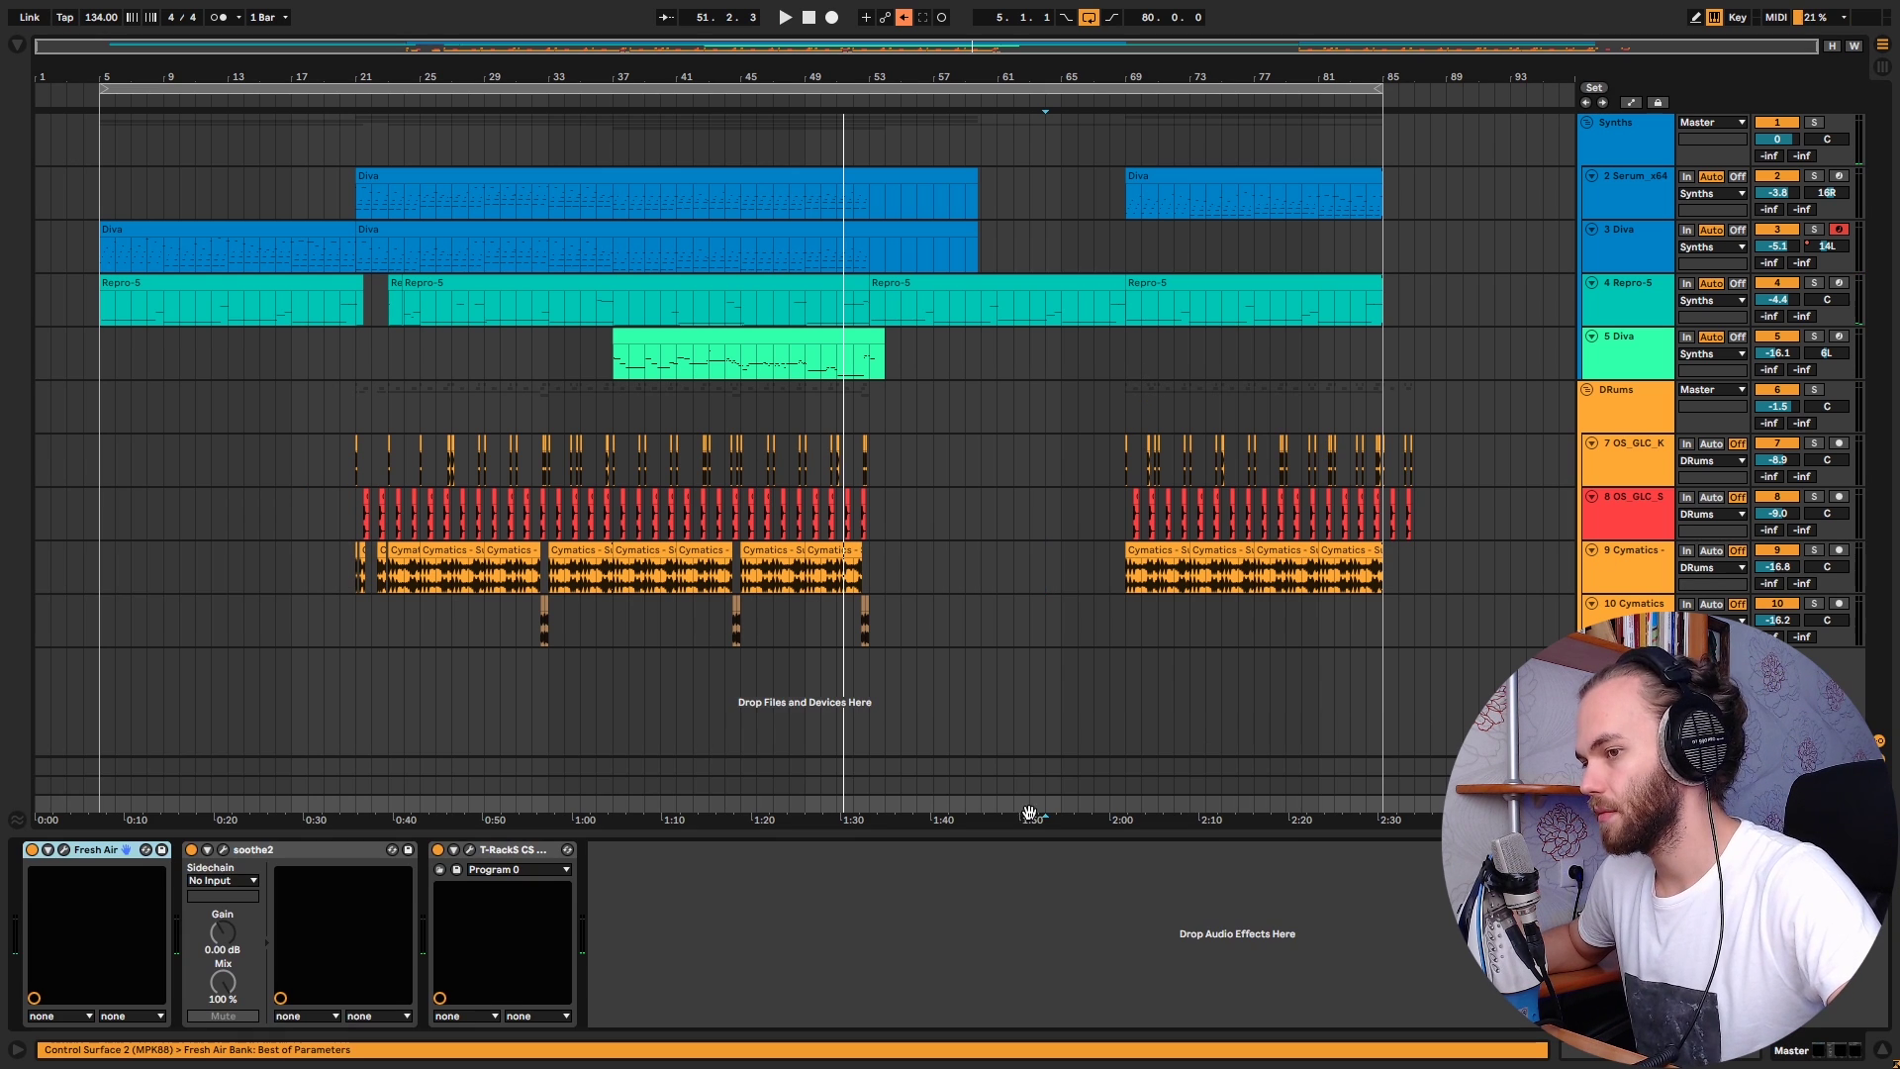
left_click(64, 851)
left_click(65, 851)
key("space")
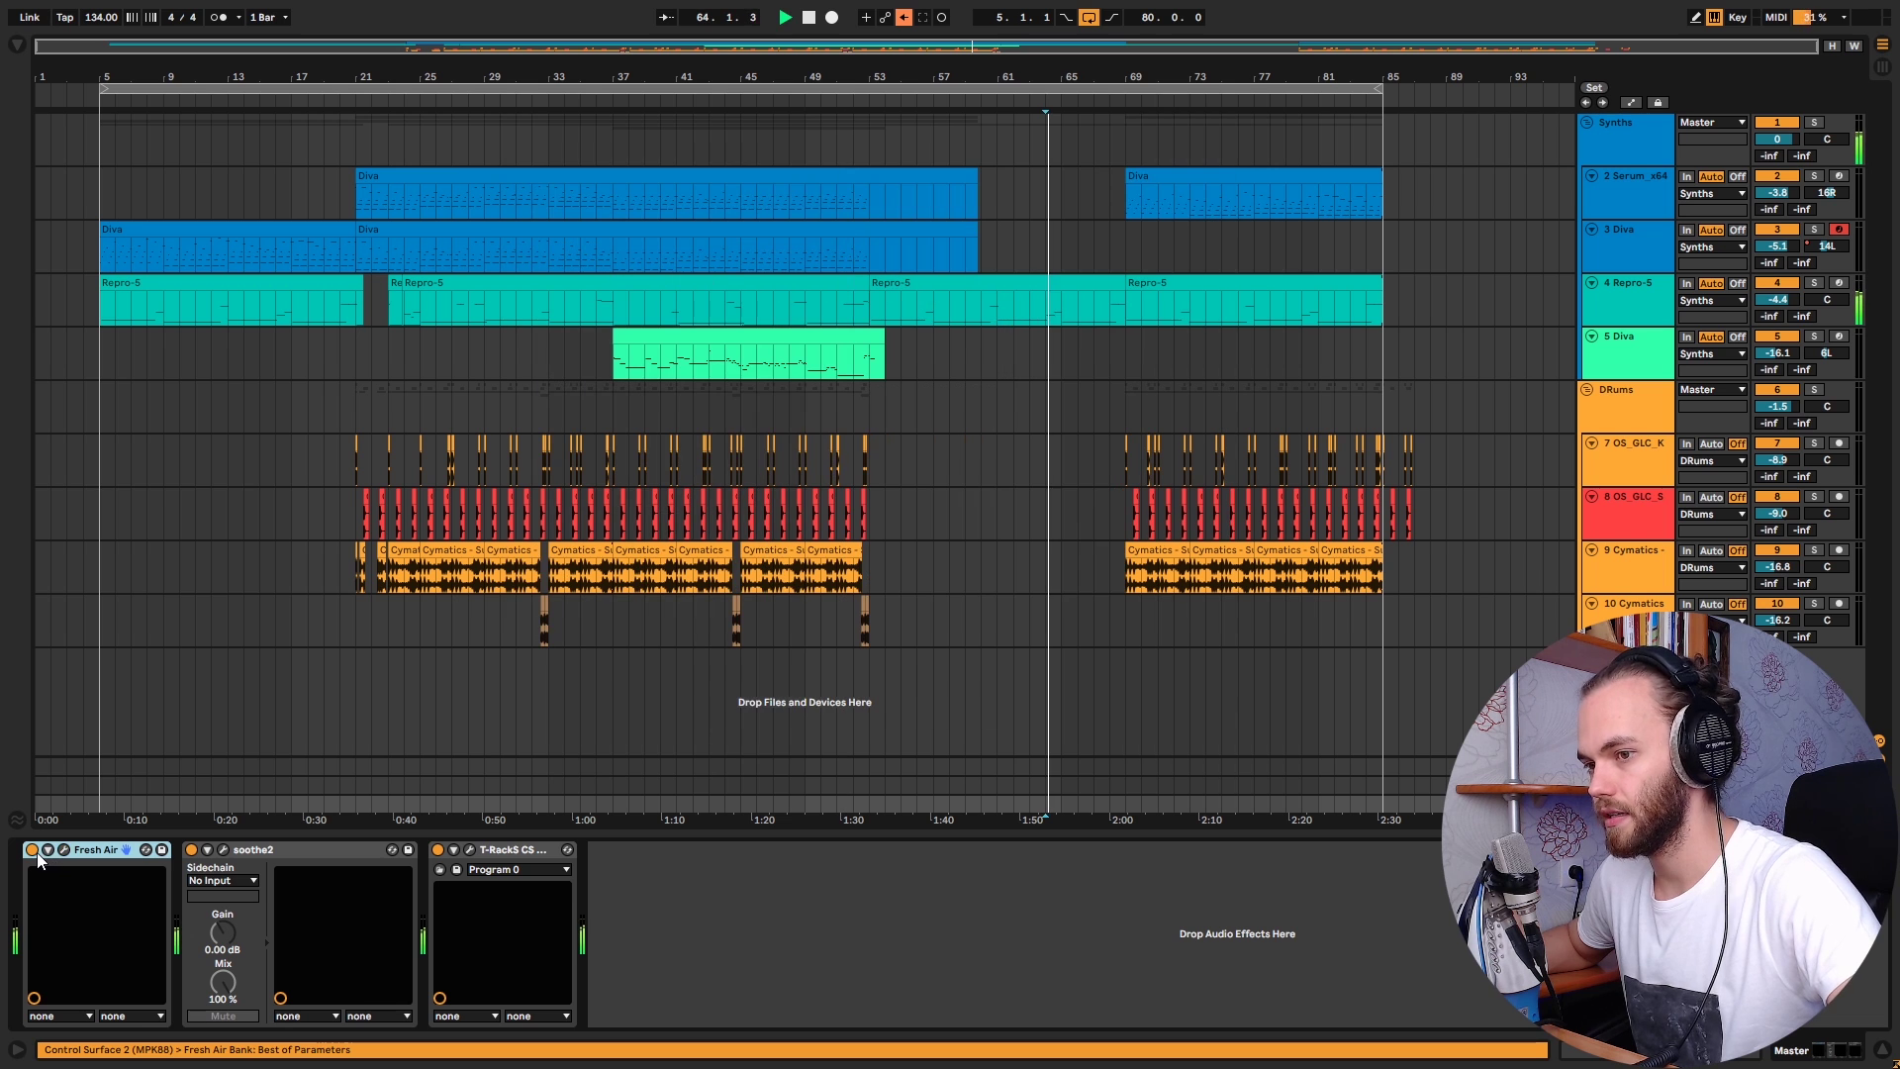
Step: Play from bar 33 and compare the mix with the Master track's Fresh Air bypassed and enabled
left_click(548, 499)
key("space")
left_click(1627, 754)
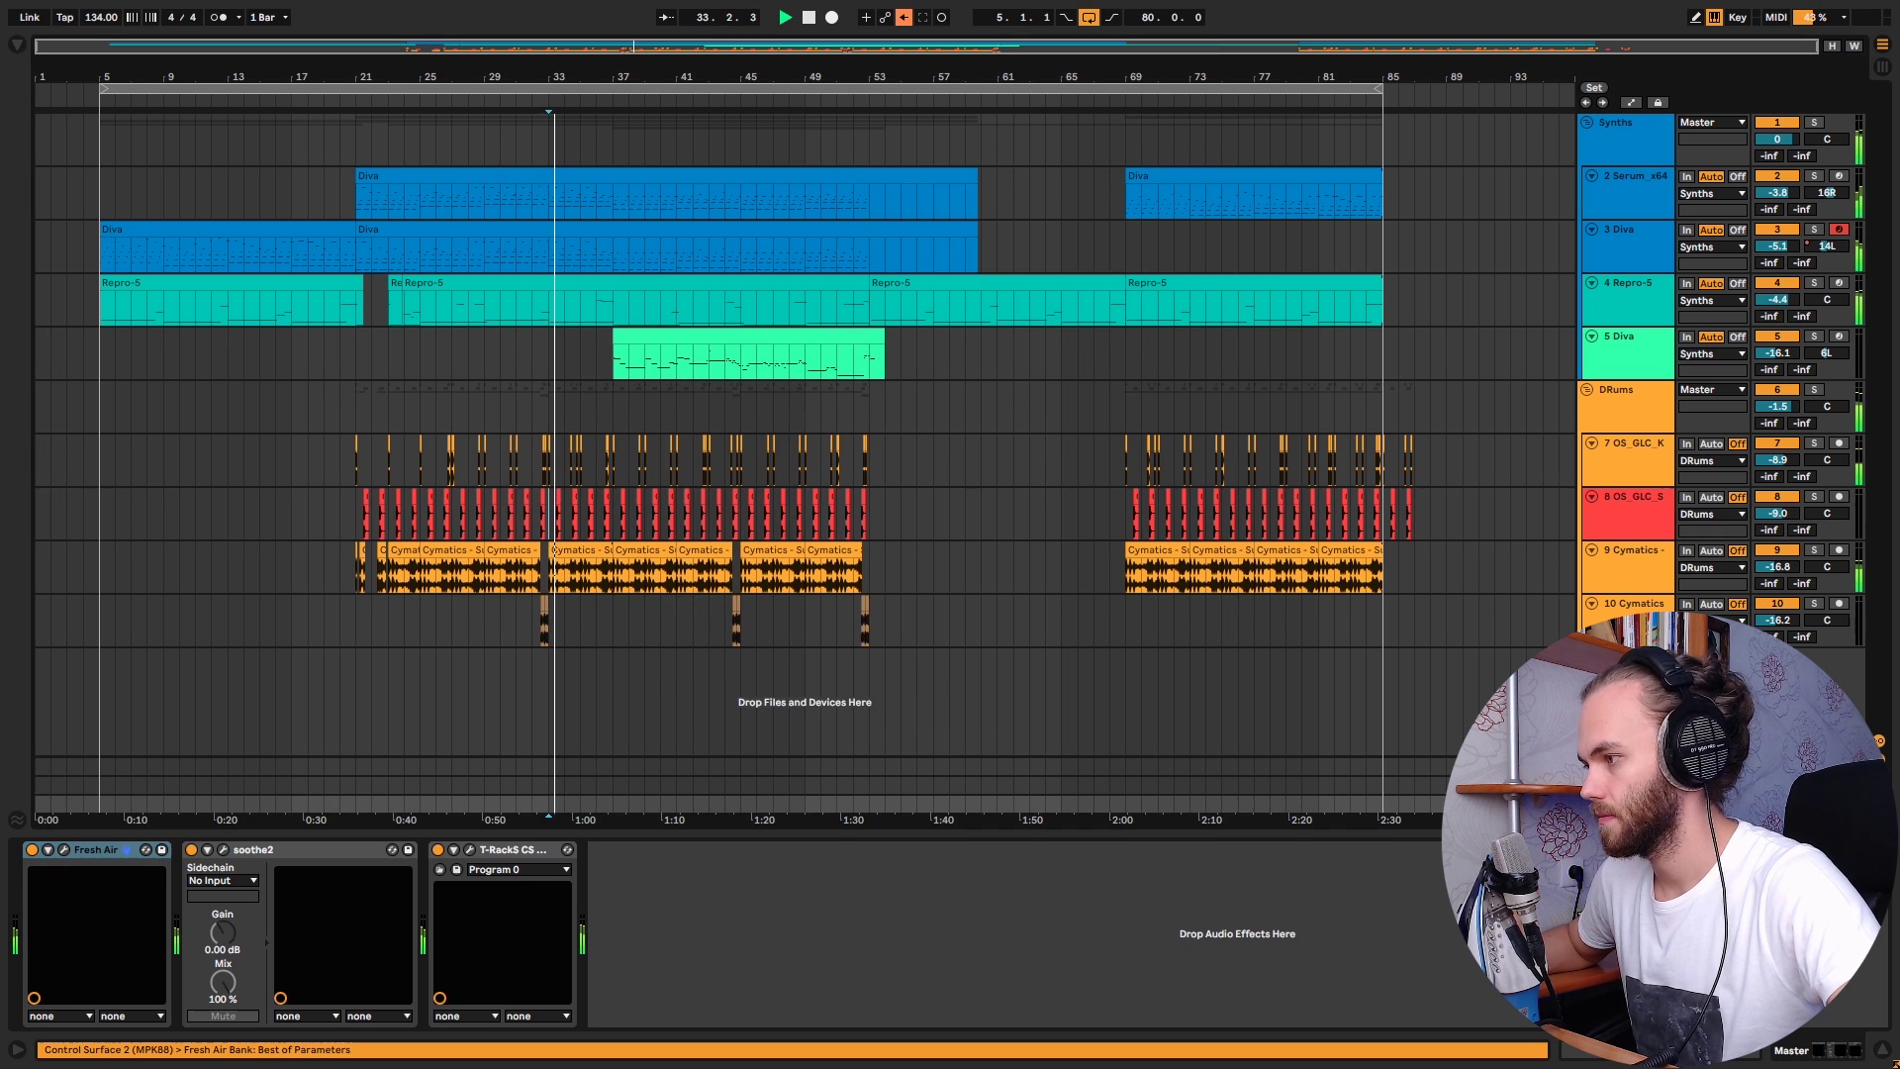
left_click(33, 849)
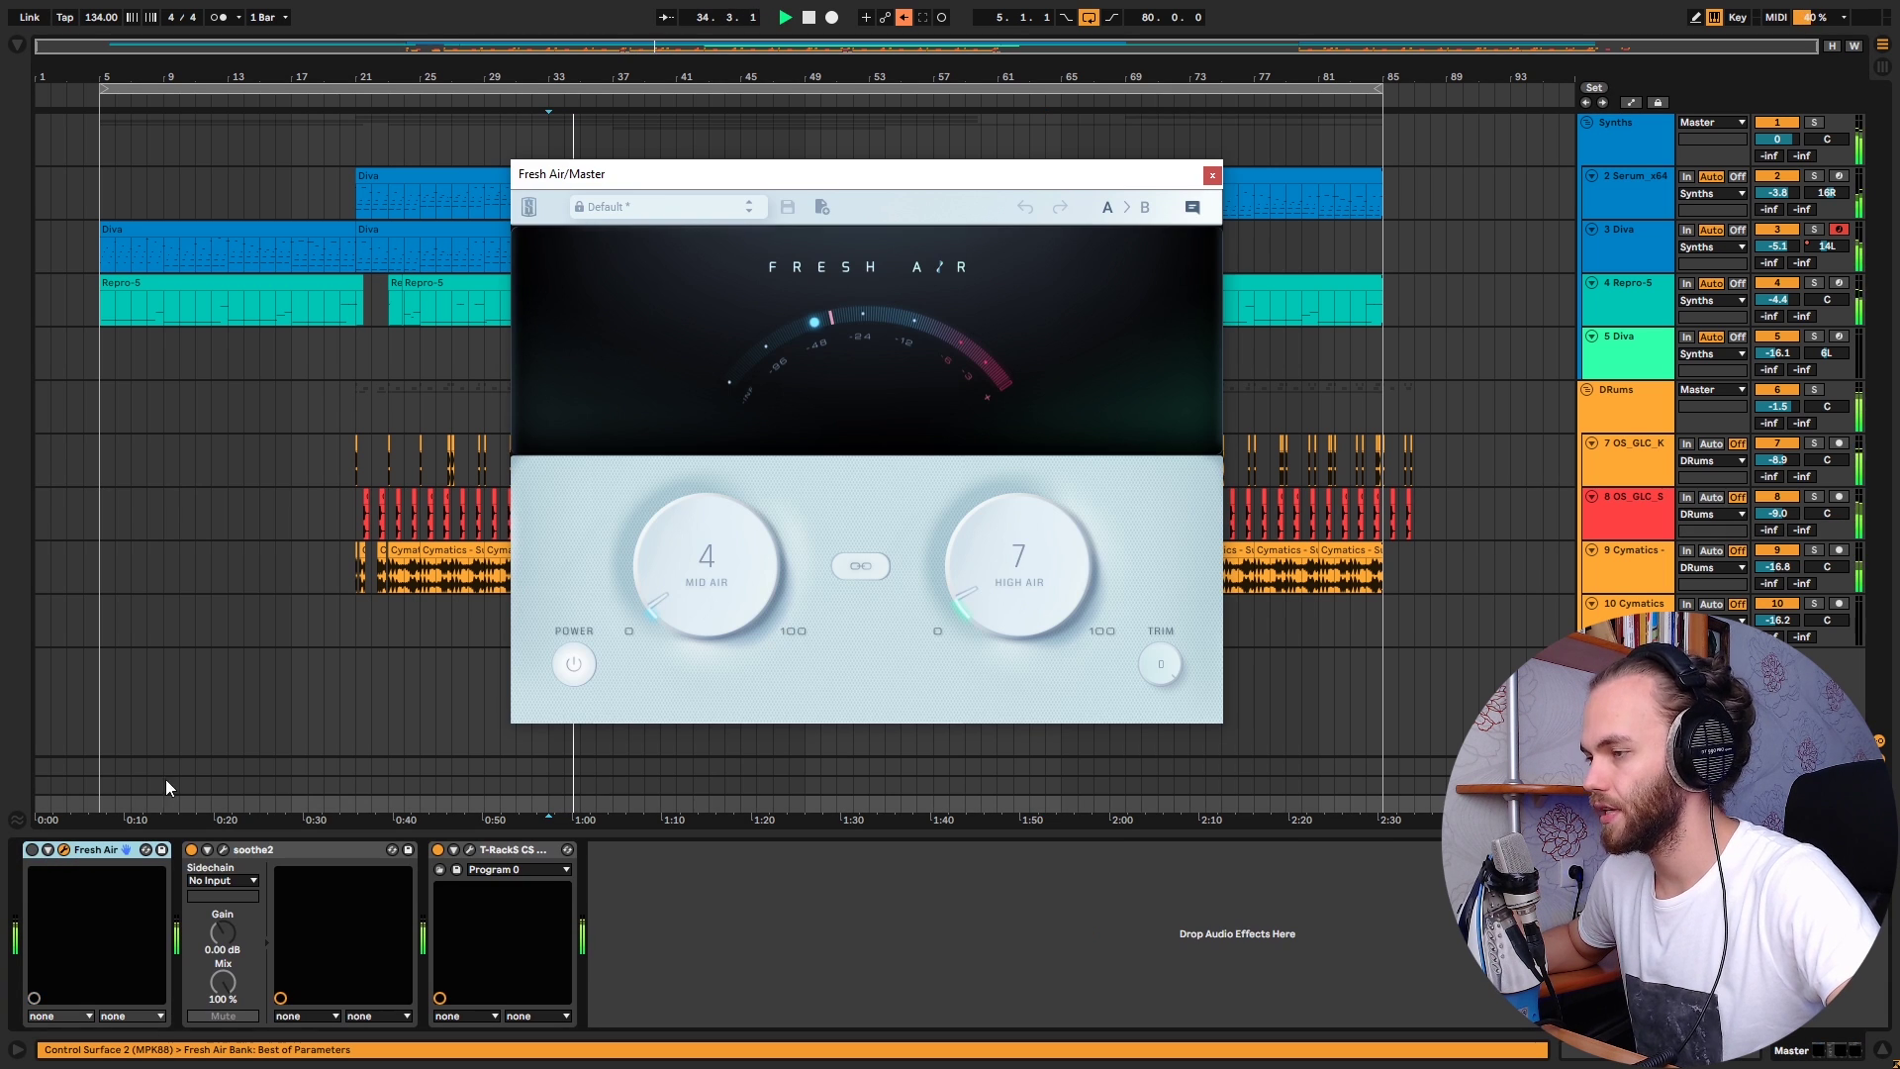
left_click(62, 850)
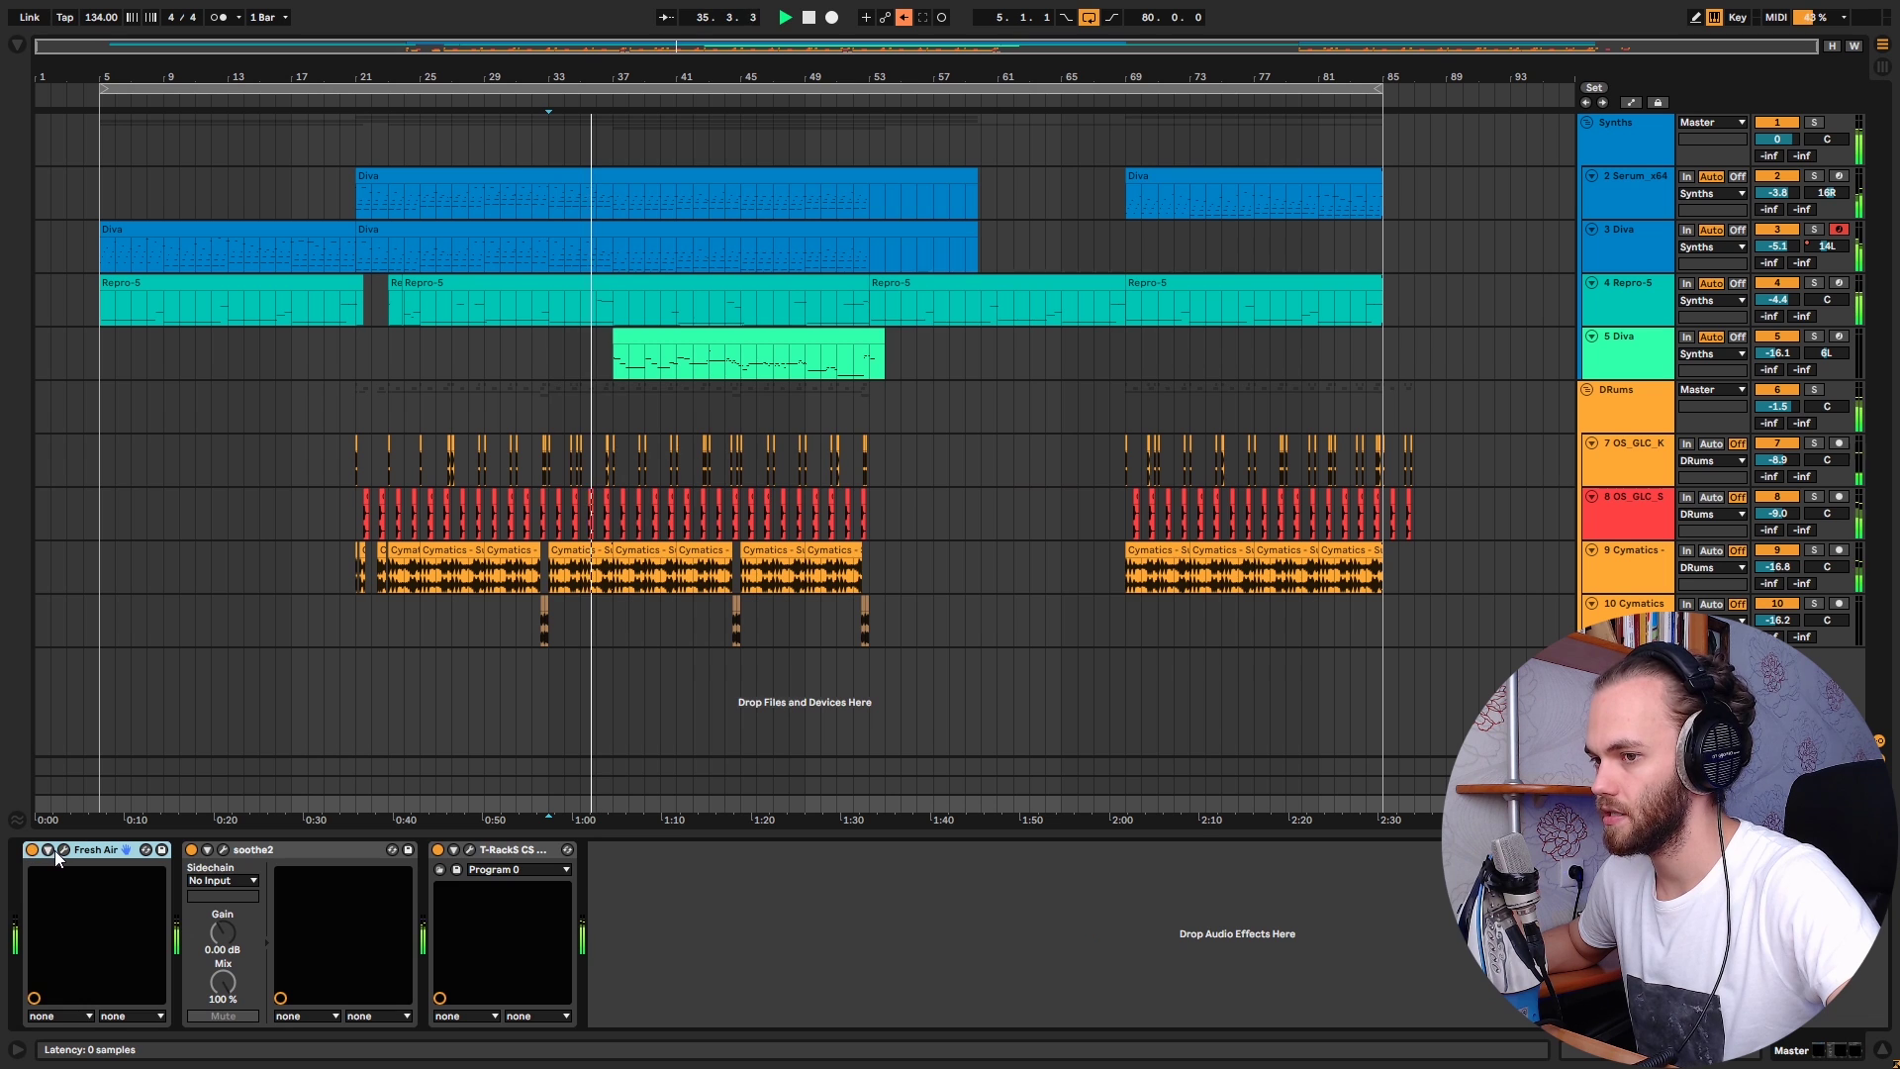
left_click(63, 850)
left_click(64, 851)
Step: On the Master track's soothe2, try hard mode with depth 18.0, and set it back to soft mode with depth 5.9
left_click(224, 849)
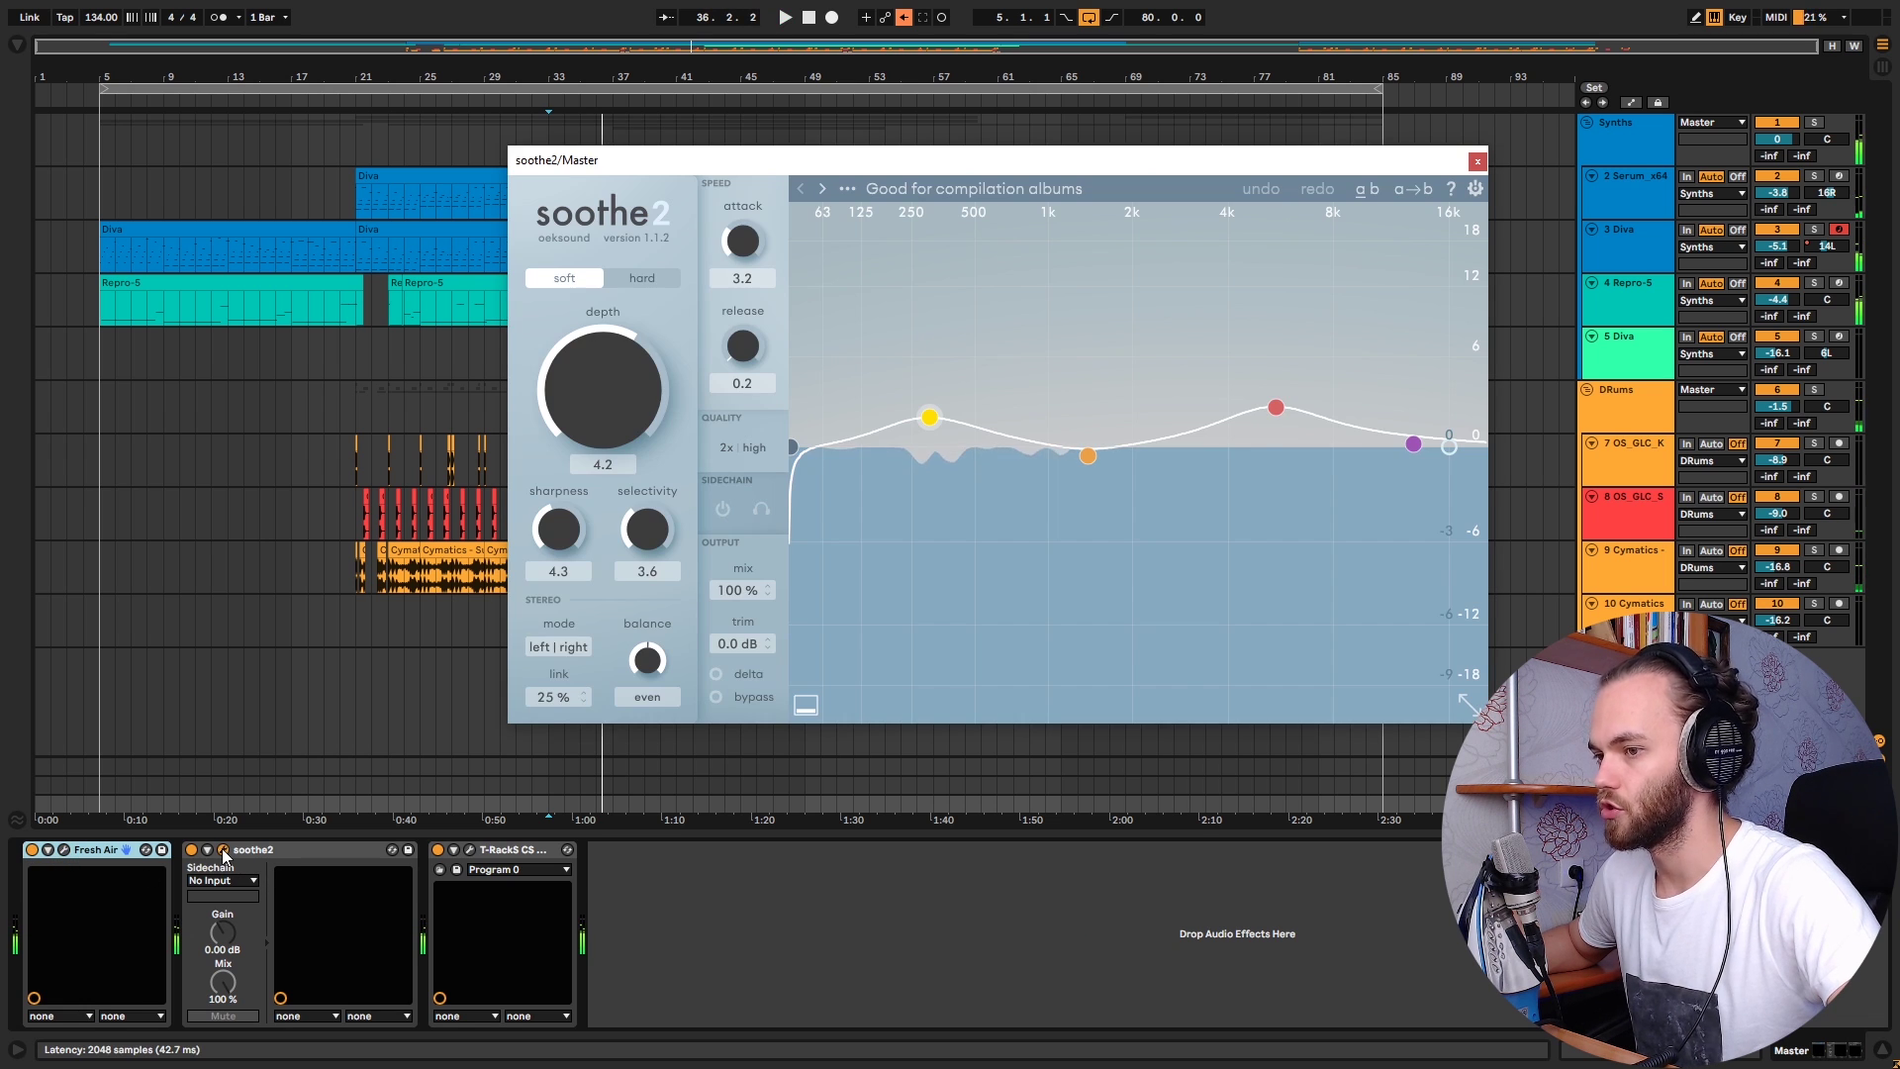
left_click_drag(600, 388, 670, 165)
left_click(638, 279)
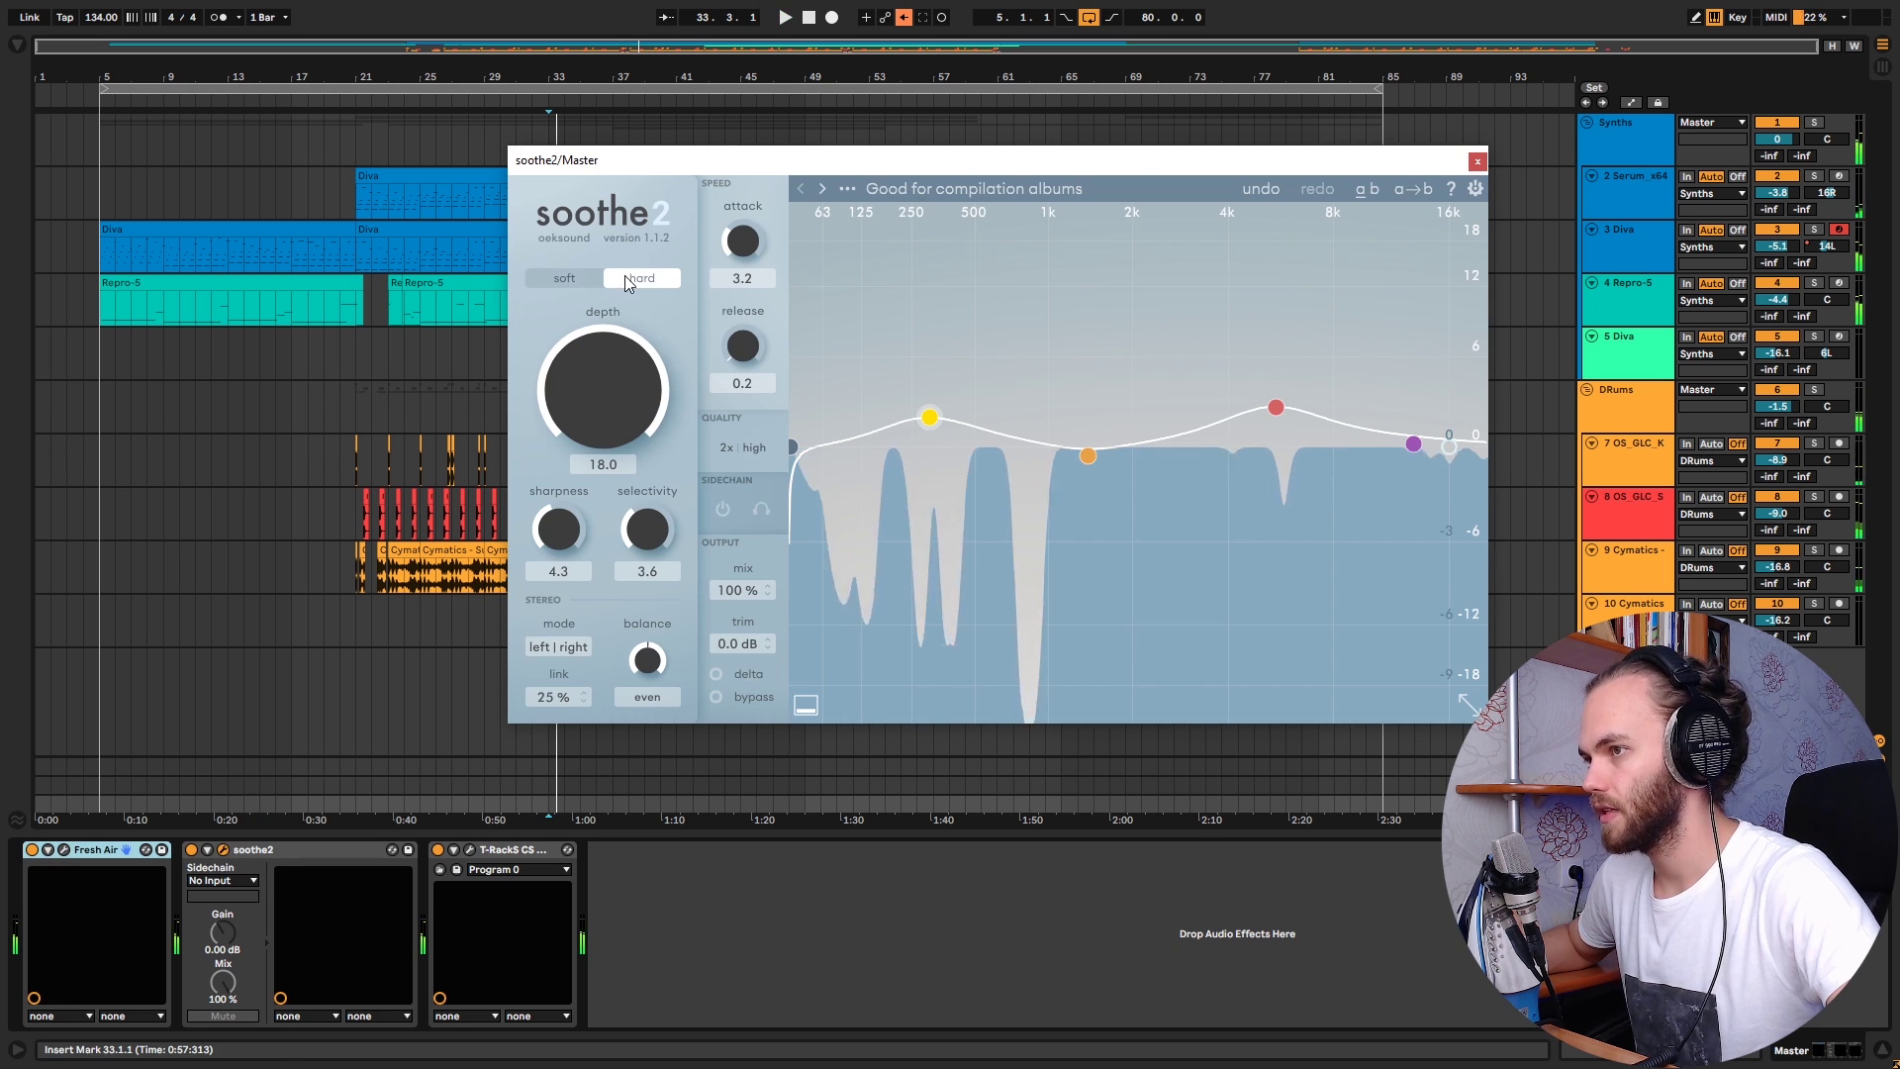
left_click(564, 278)
left_click_drag(609, 360, 610, 461)
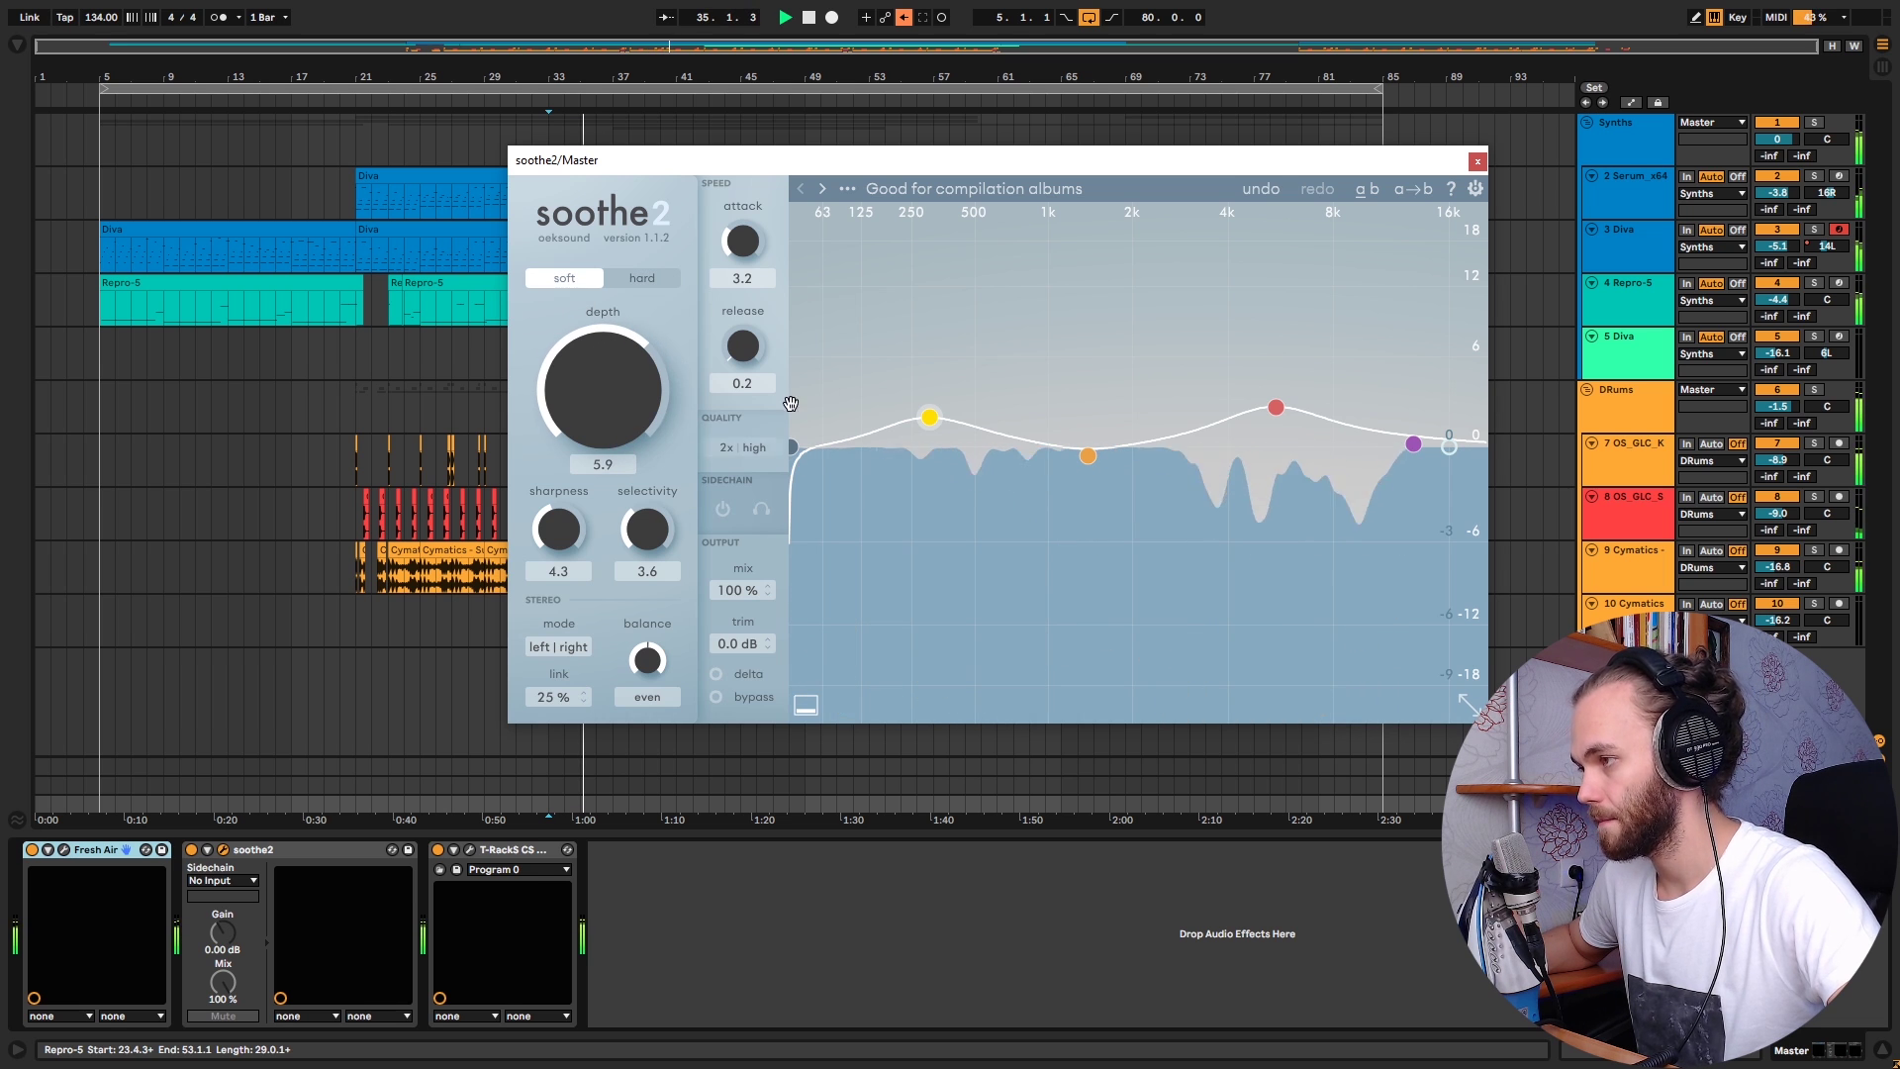
key("space")
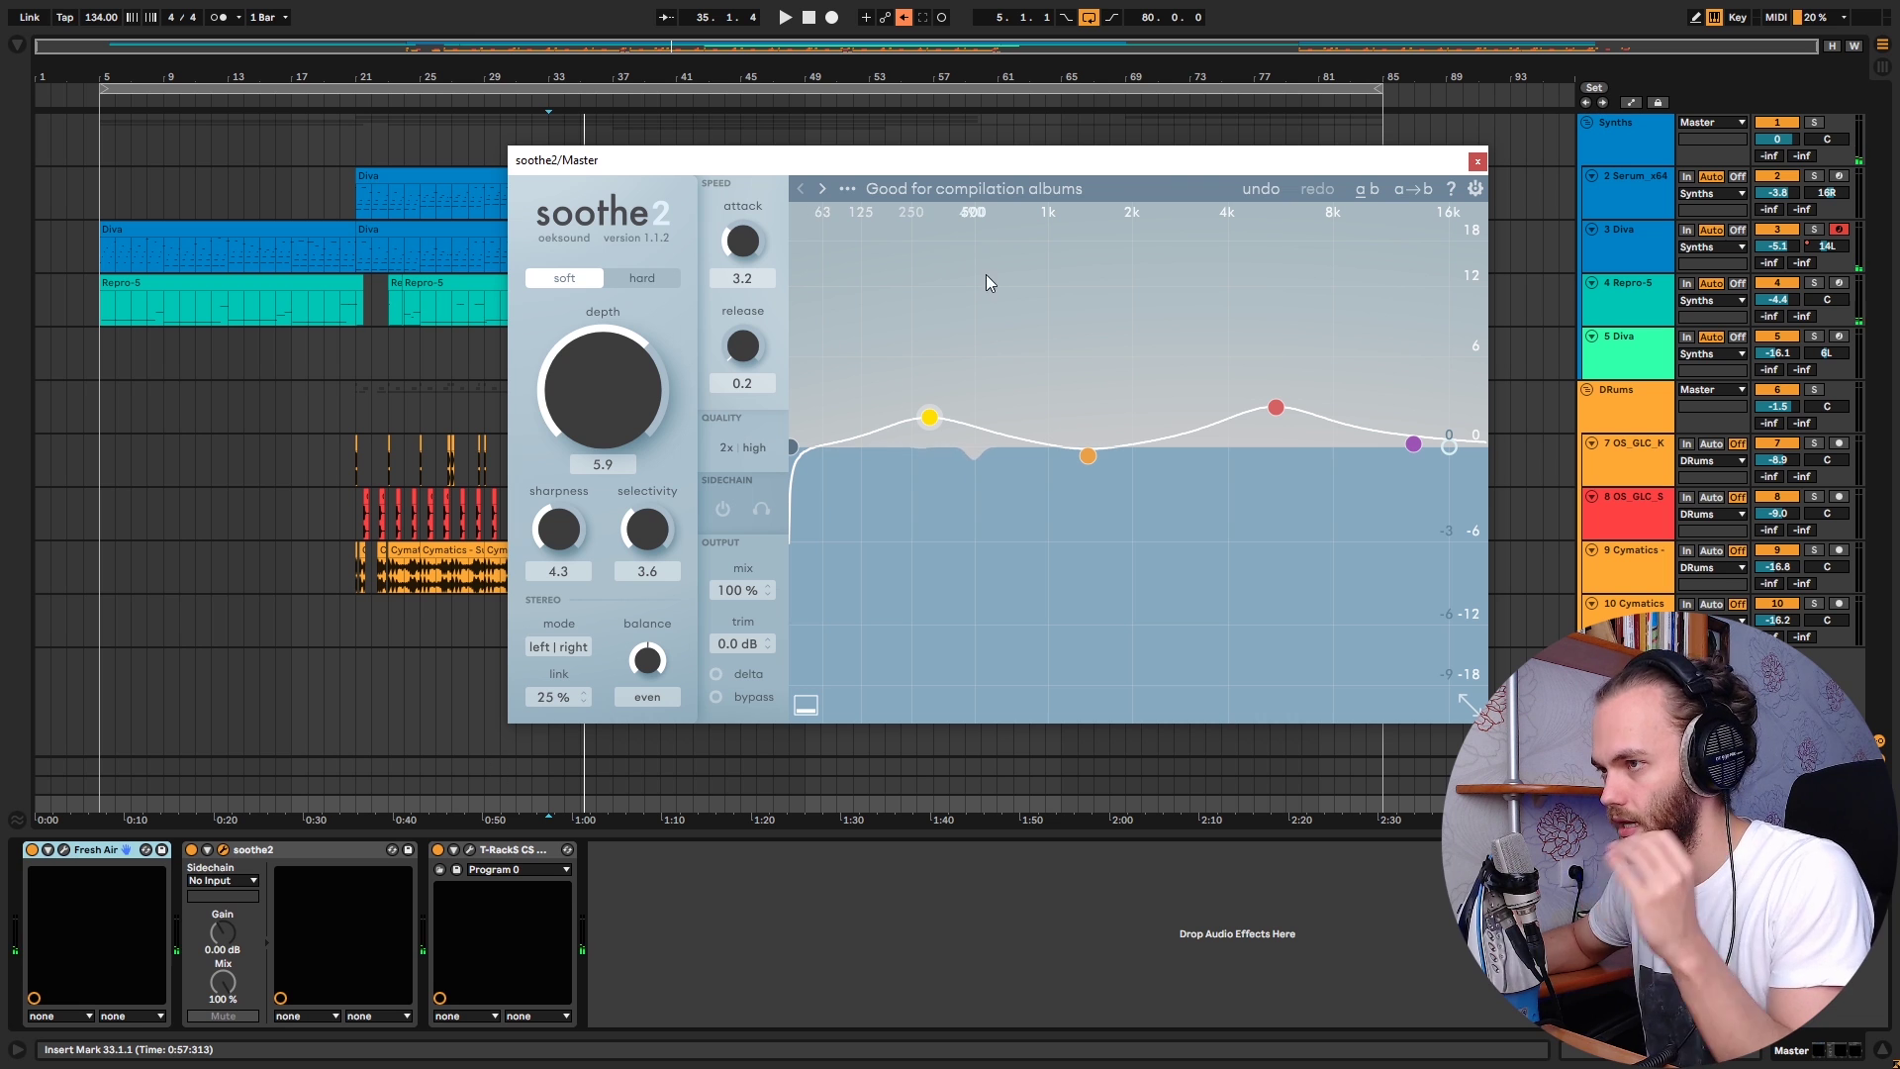
left_click(1477, 161)
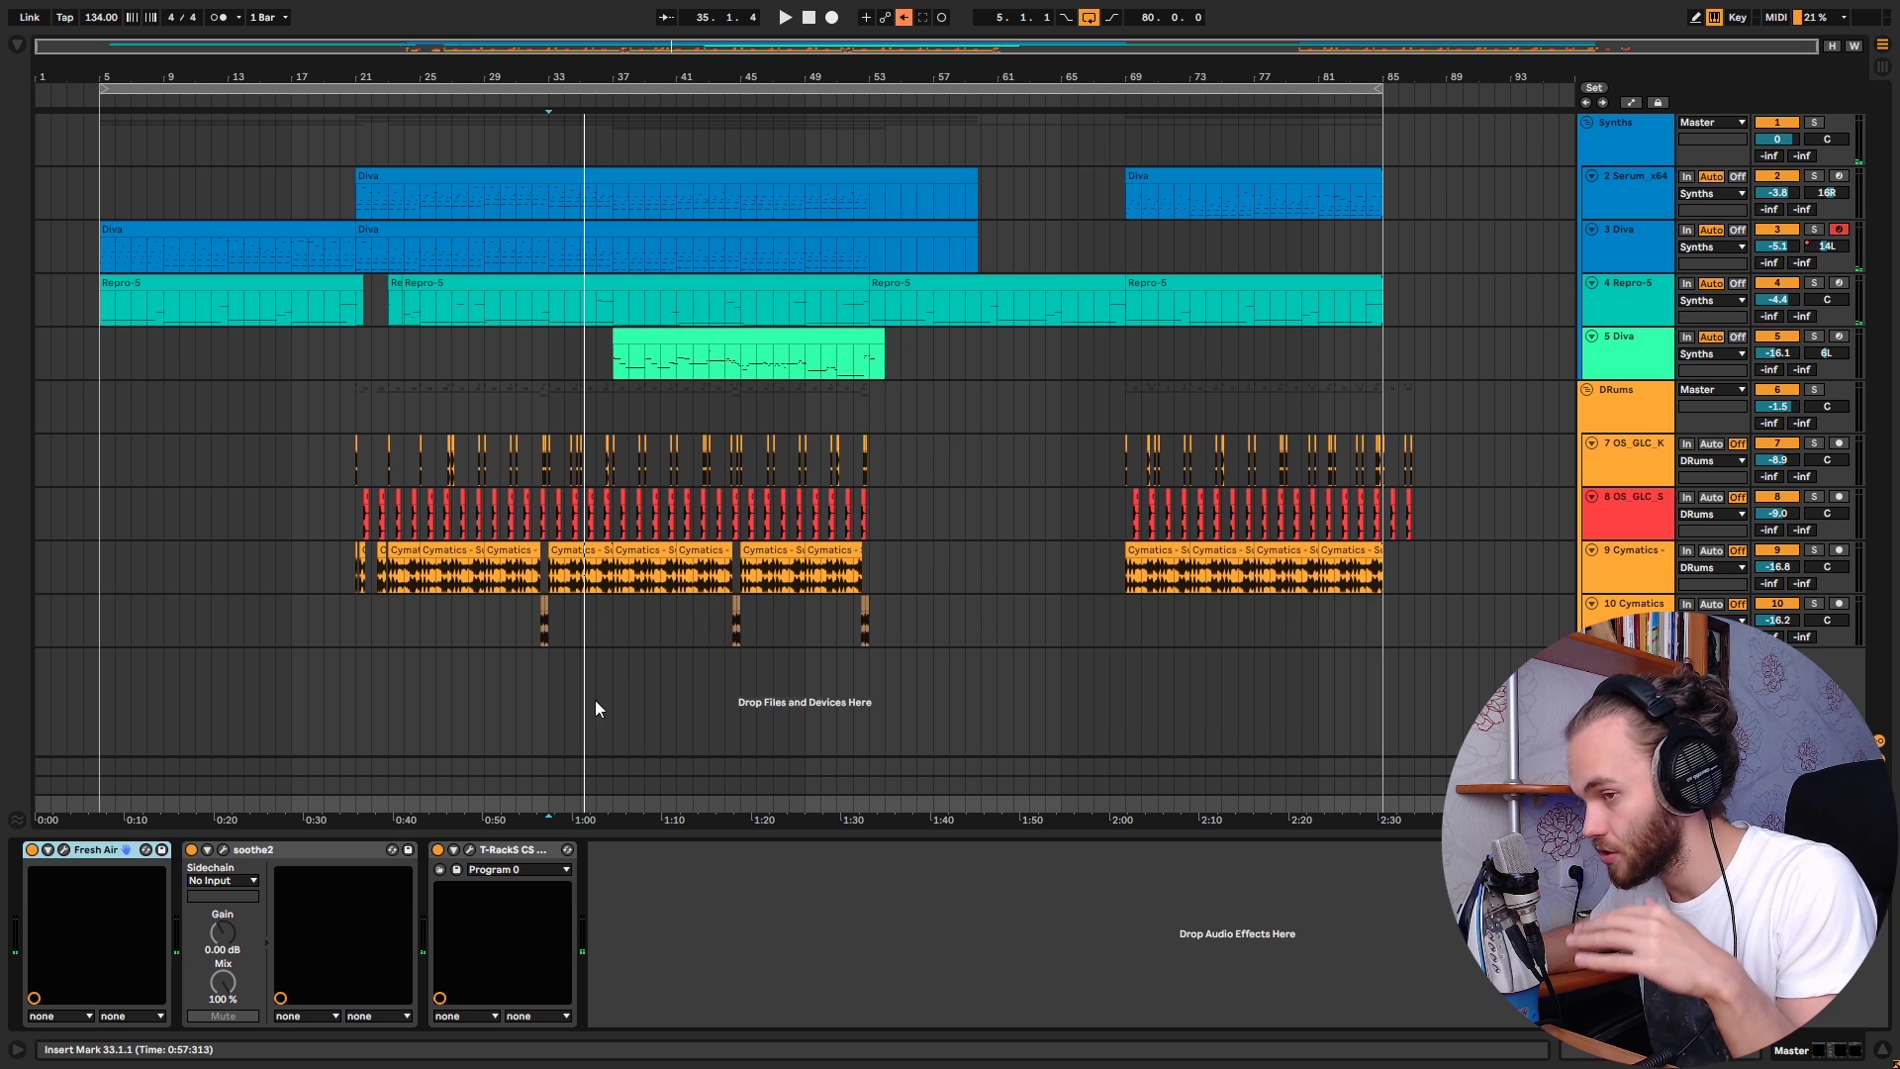
Step: Inspect the Master track's T-RackS Classic Clipper while the mix plays from bar 33
left_click(470, 850)
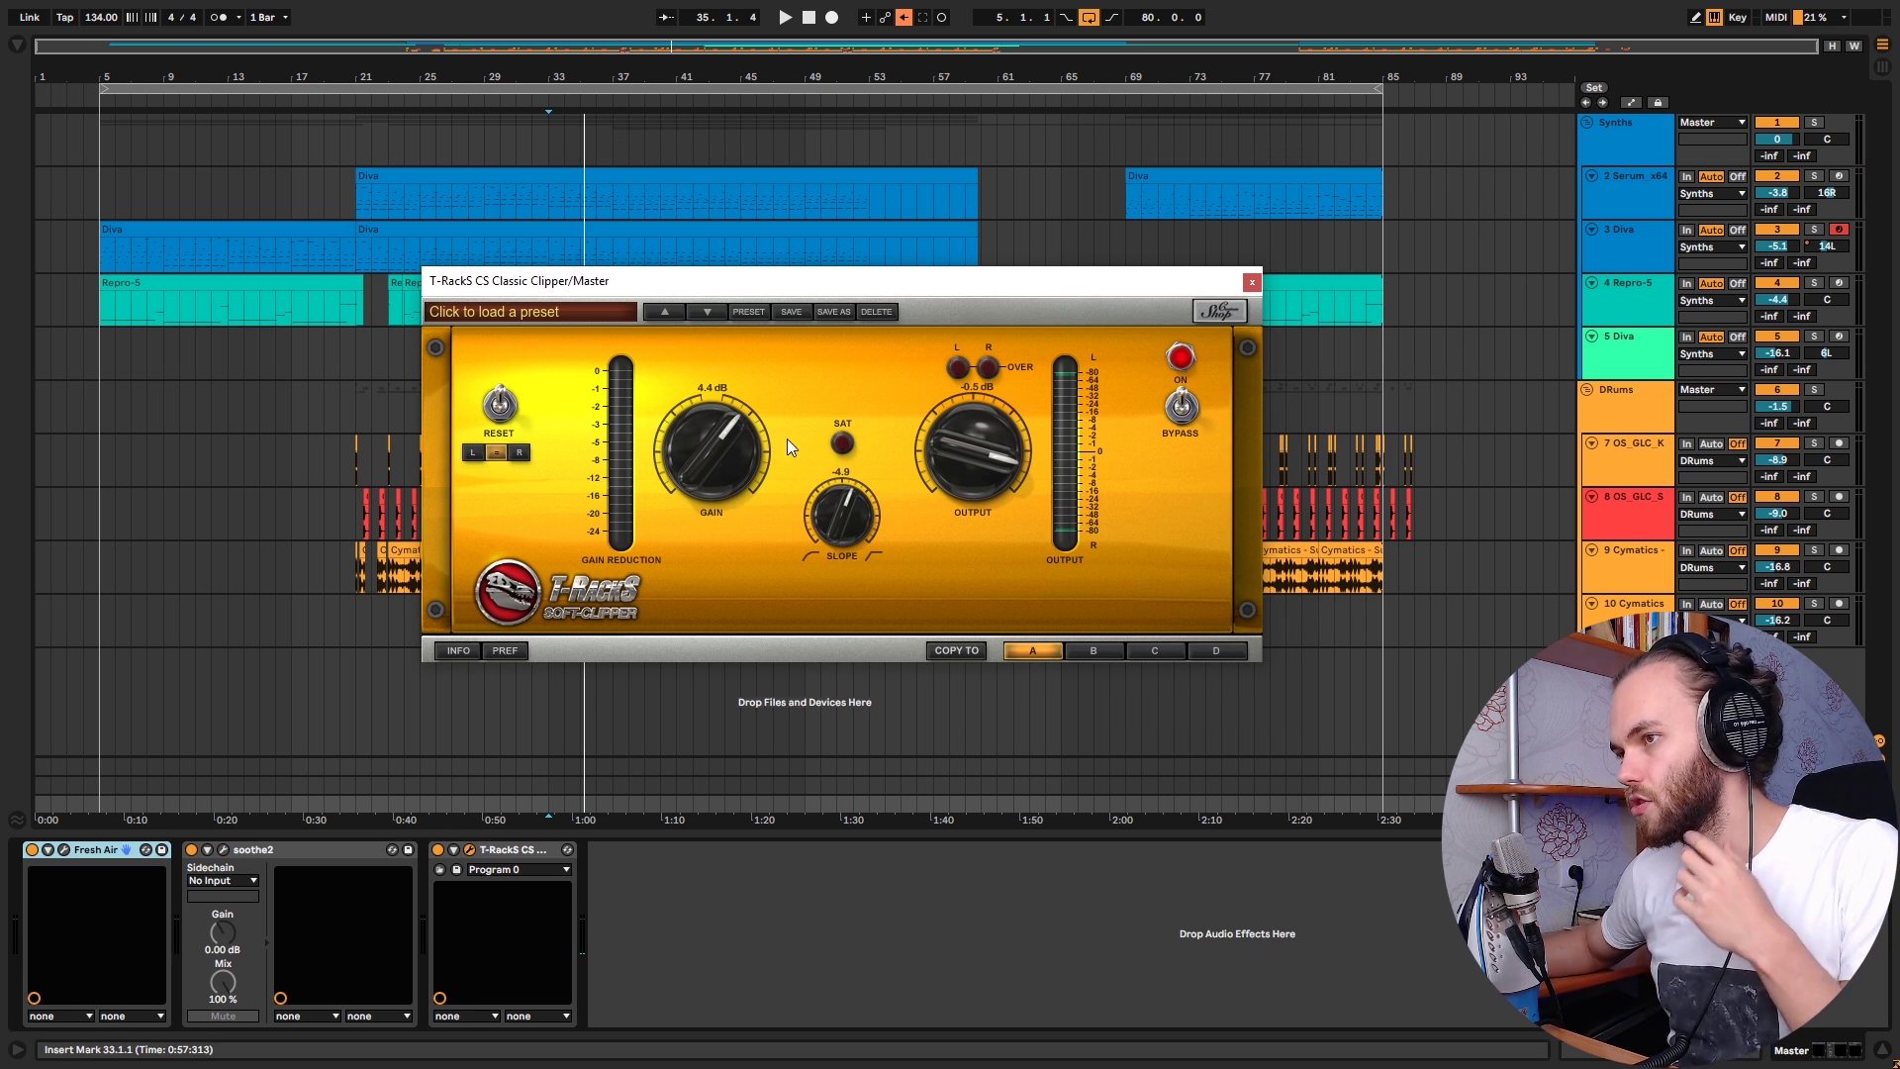
key("space")
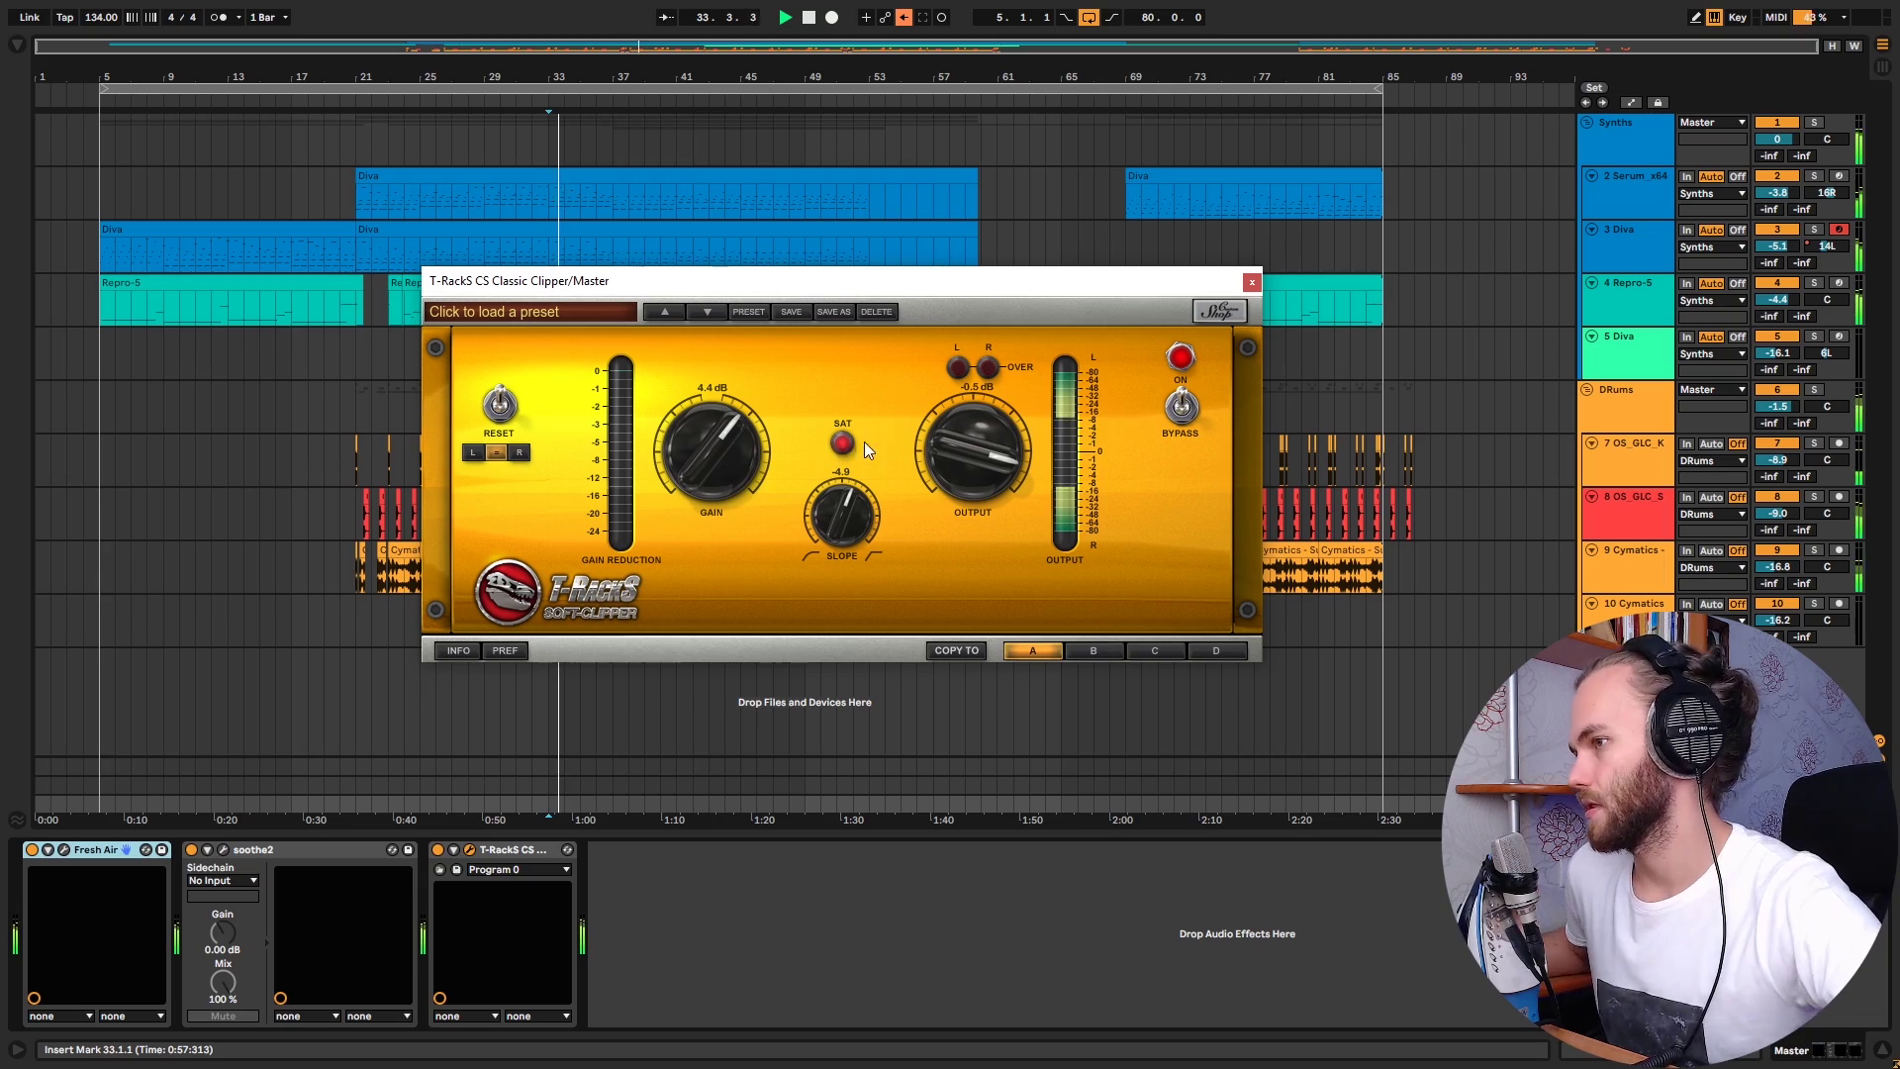
left_click(1251, 283)
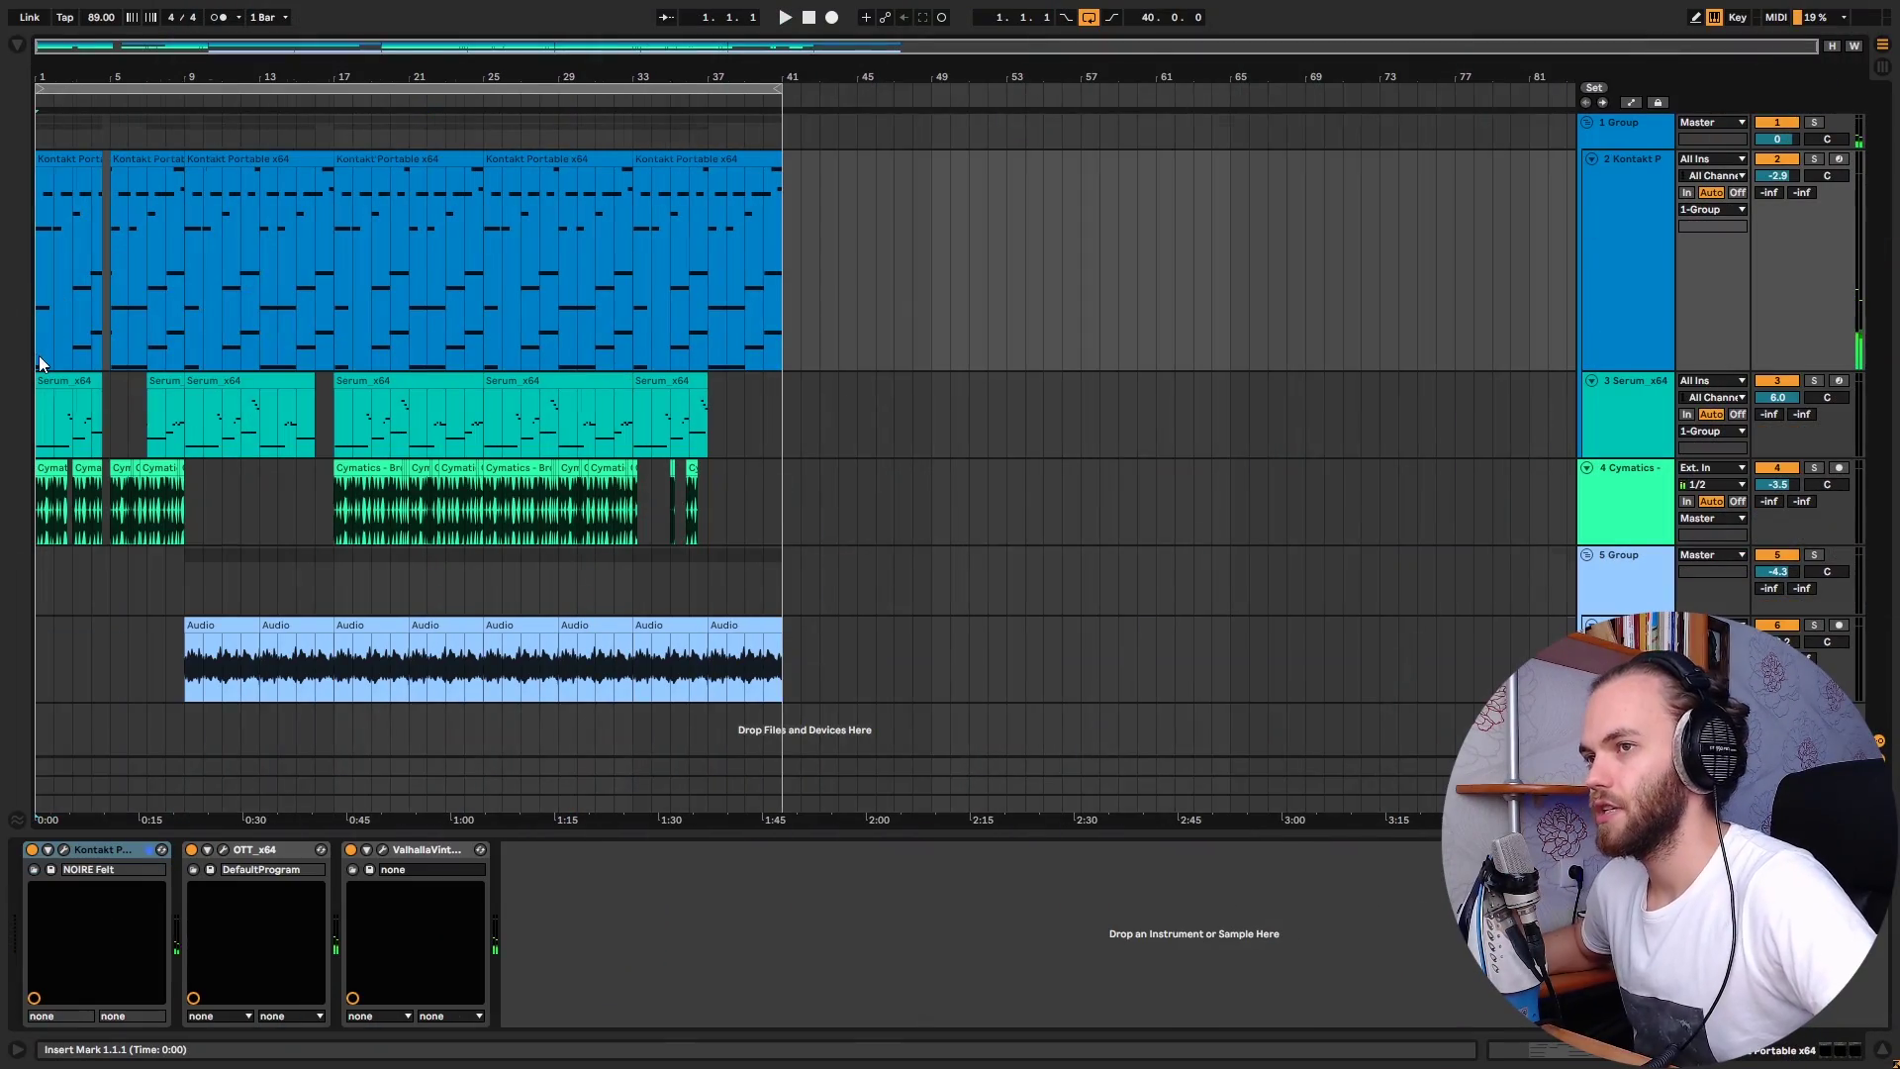
Step: In the 89 BPM project, fit the arrangement in view and show the devices on the 3 Serum, 4 Cymatics and 6 Audio tracks
scroll(39, 354, "up", 3)
key("minus")
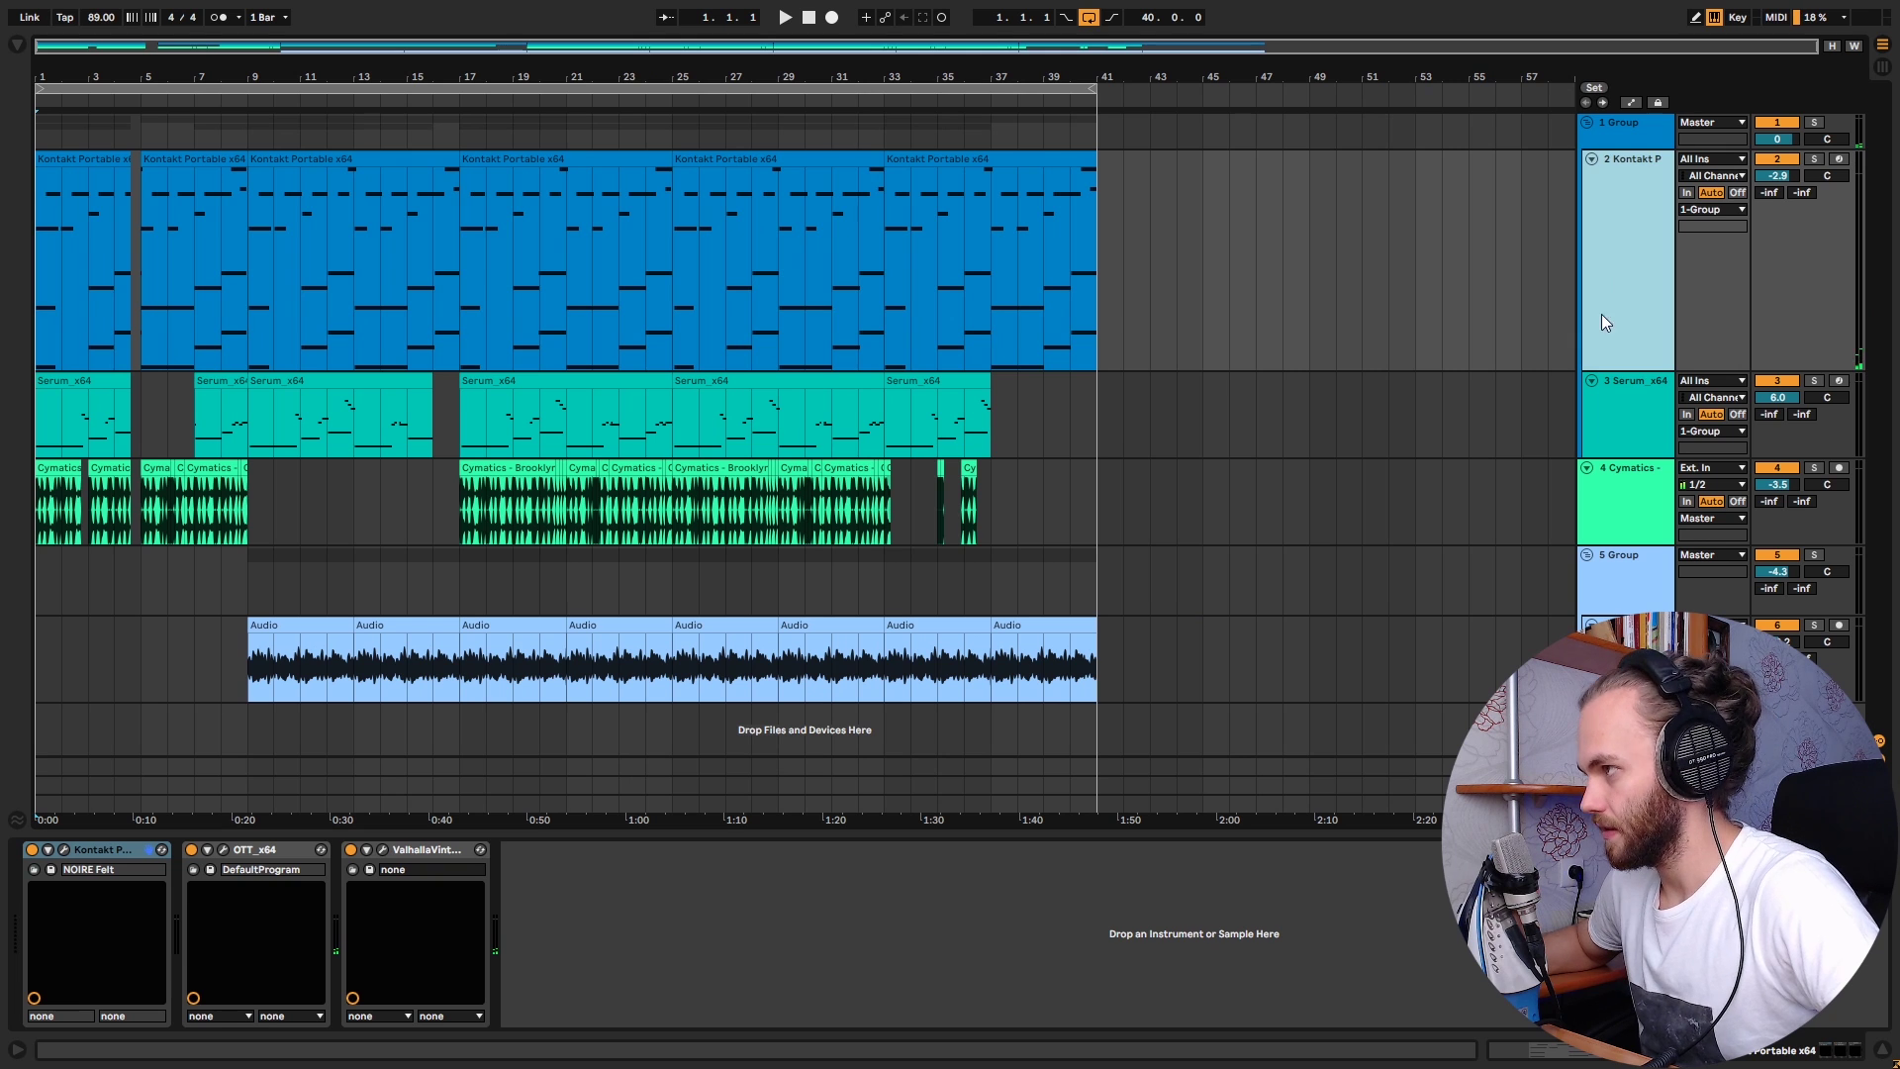
left_click(1623, 415)
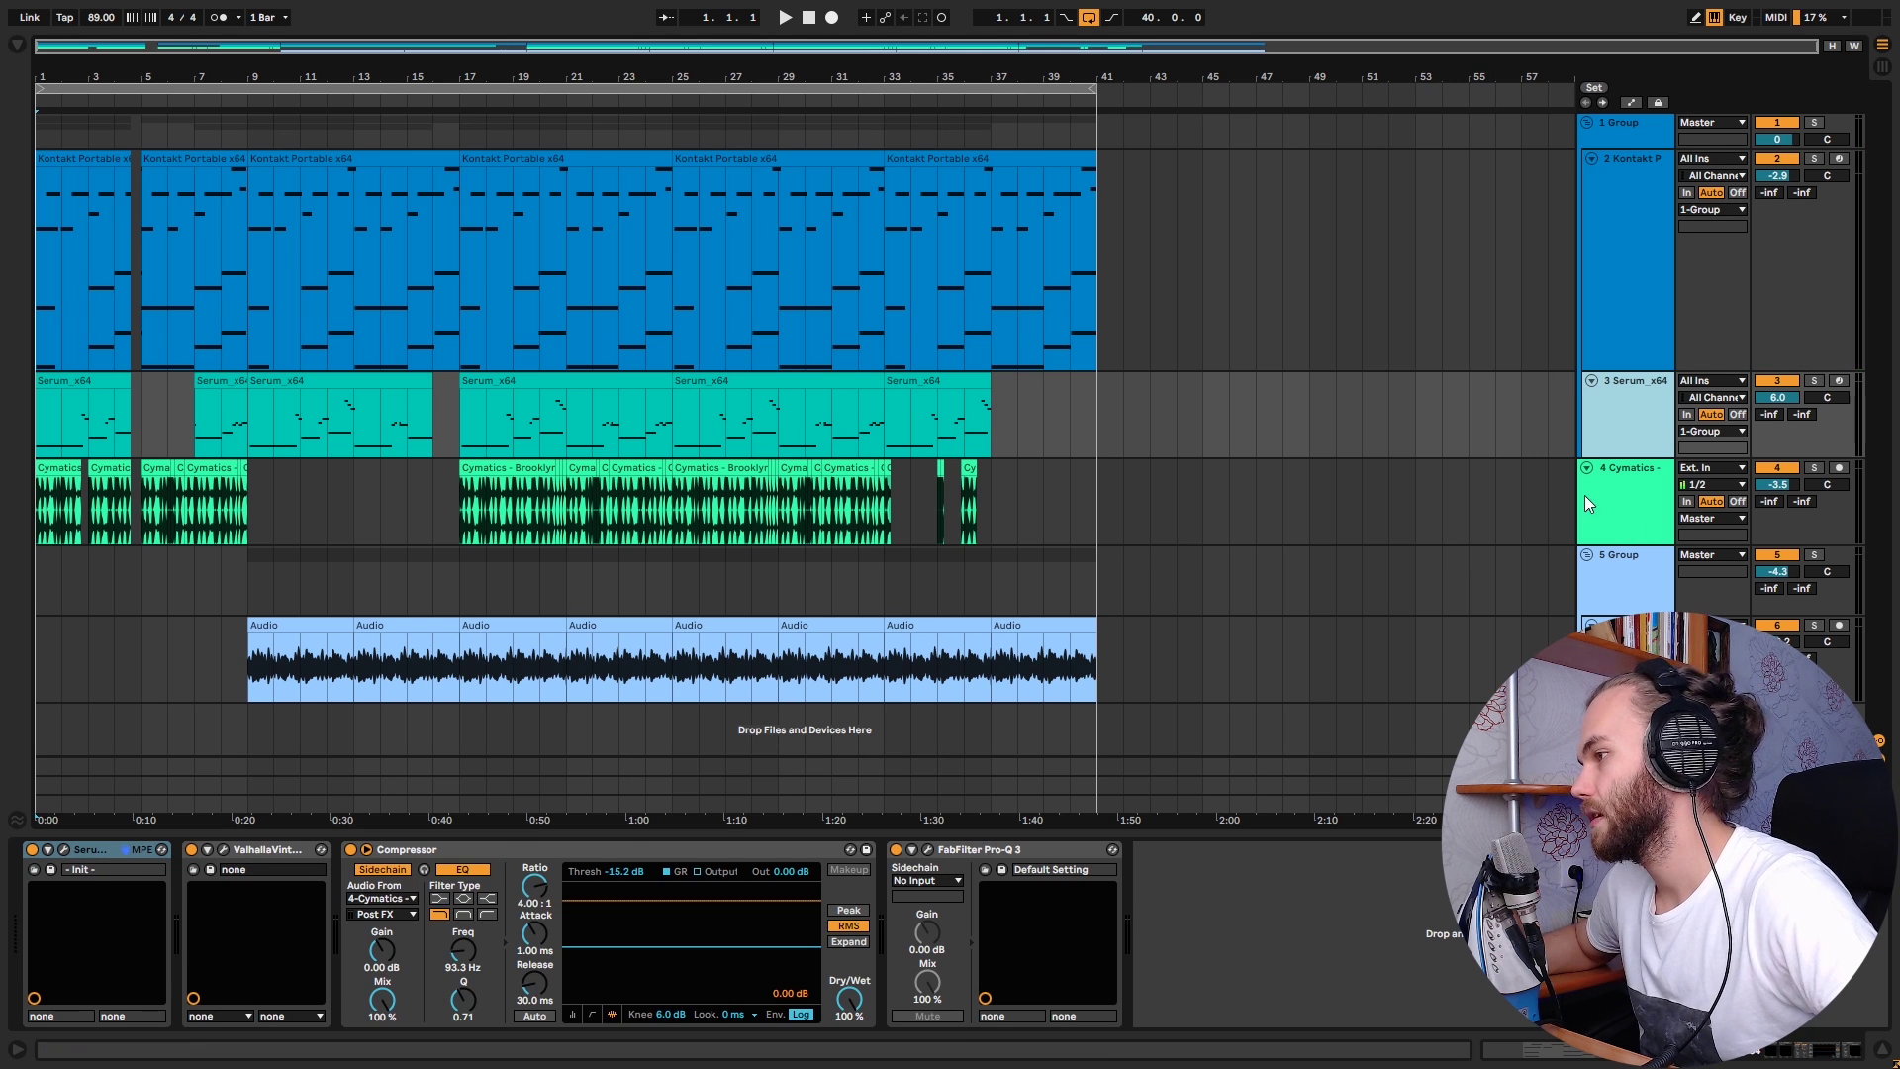
left_click(1245, 508)
left_click(1215, 531)
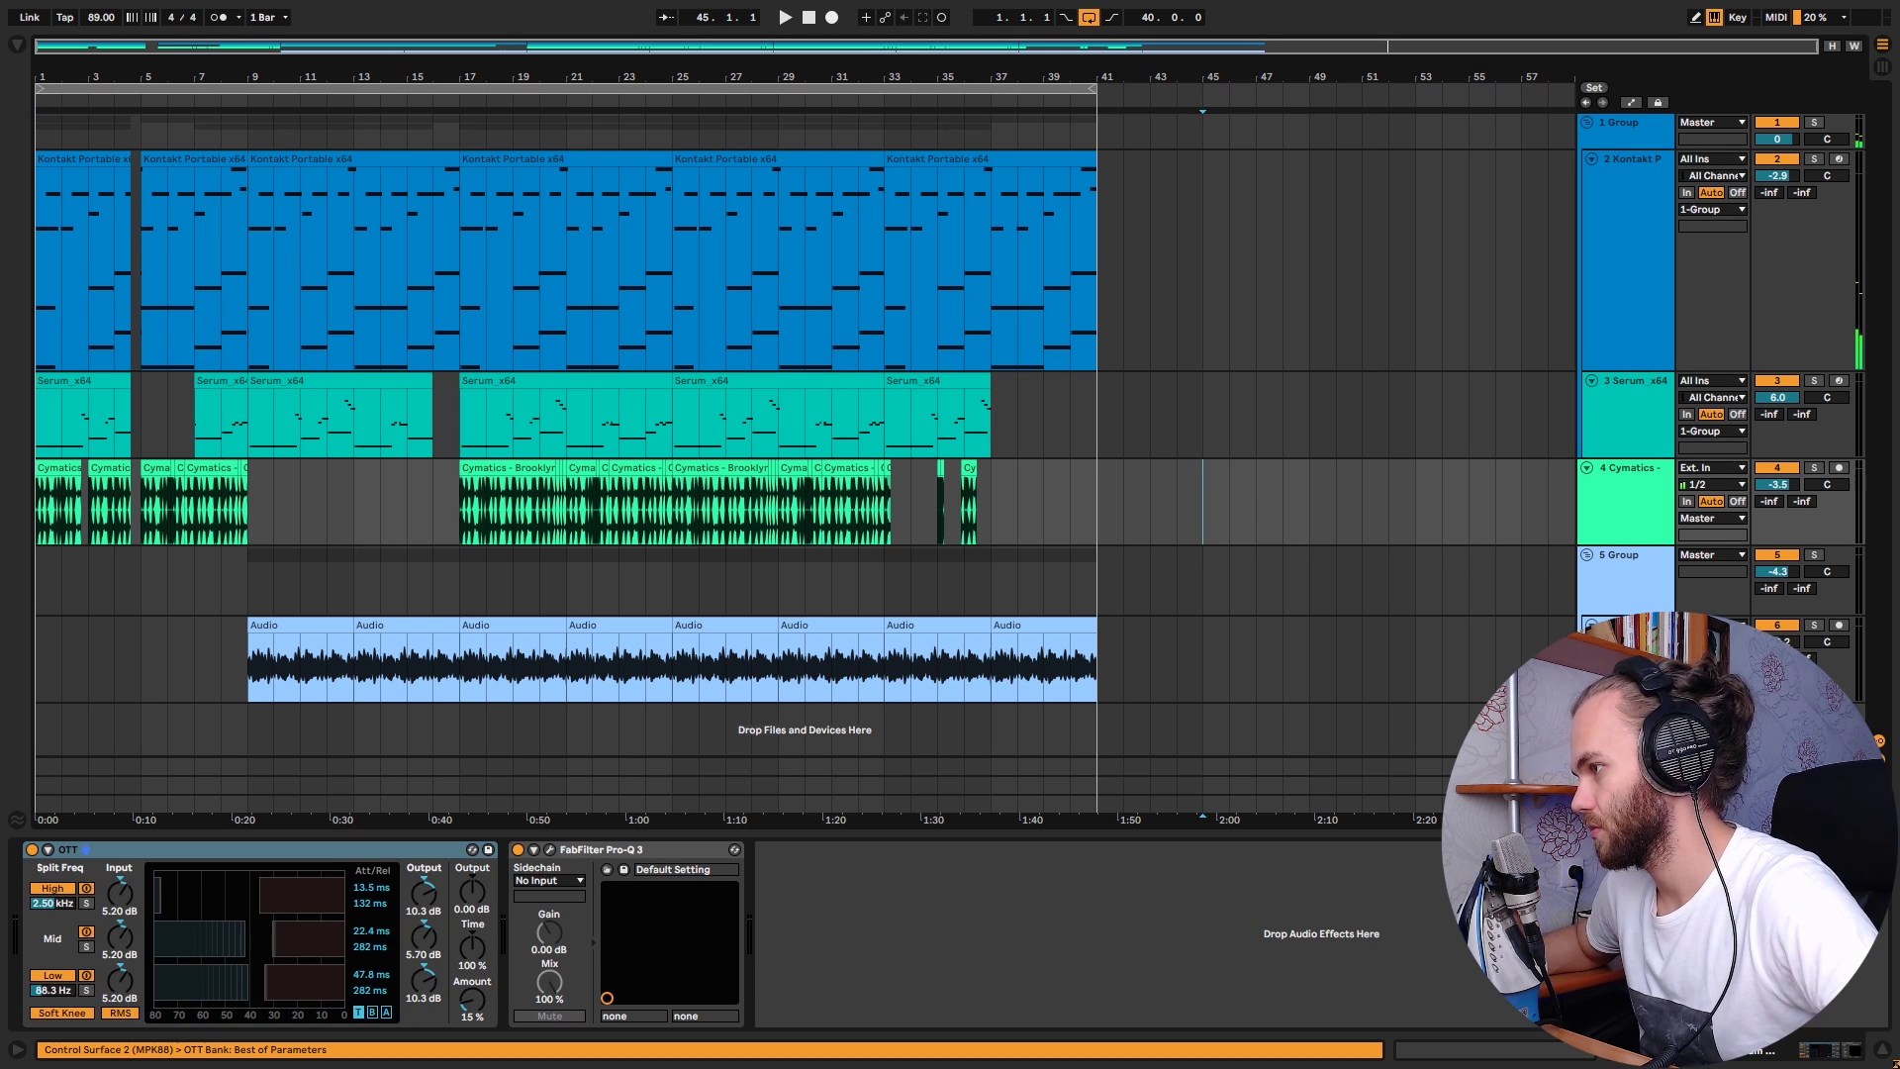
left_click(956, 651)
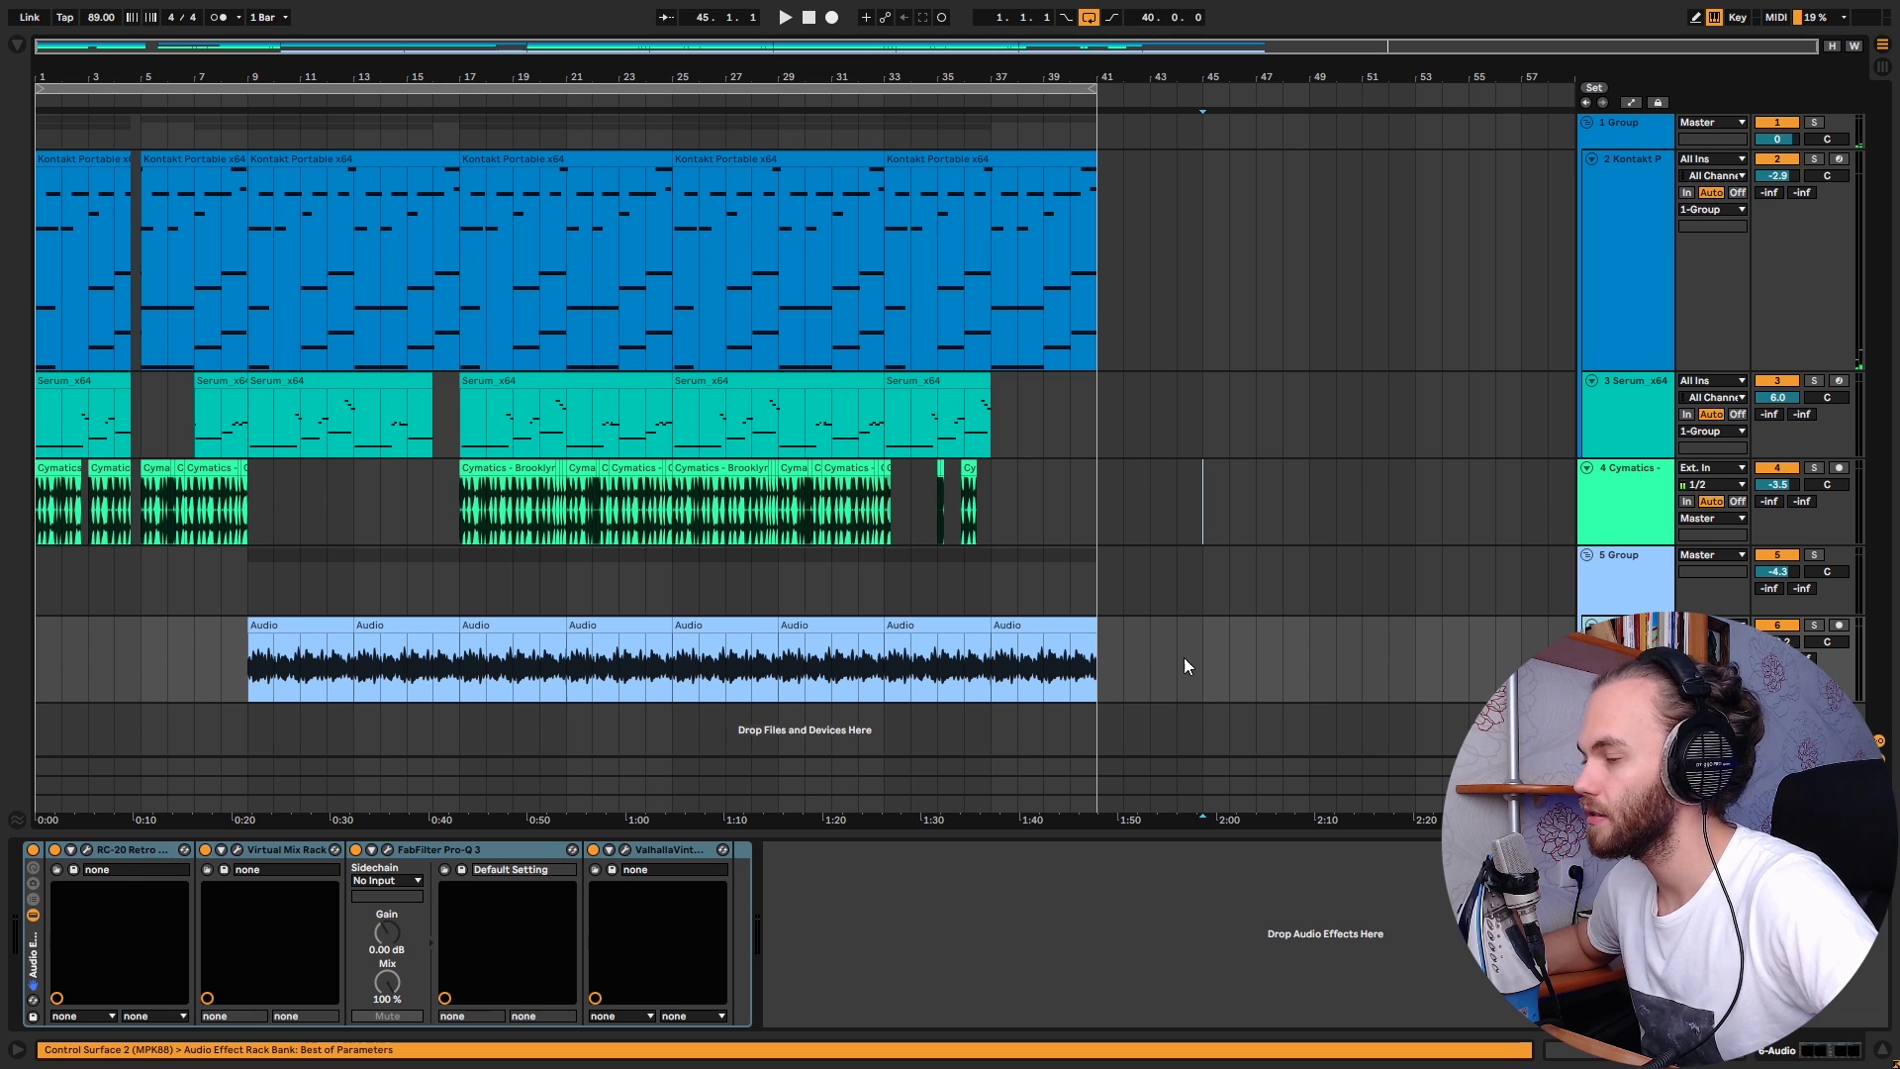
Step: Play the 89 BPM arrangement from bar 1 with a closer view of its opening bars
left_click(33, 318)
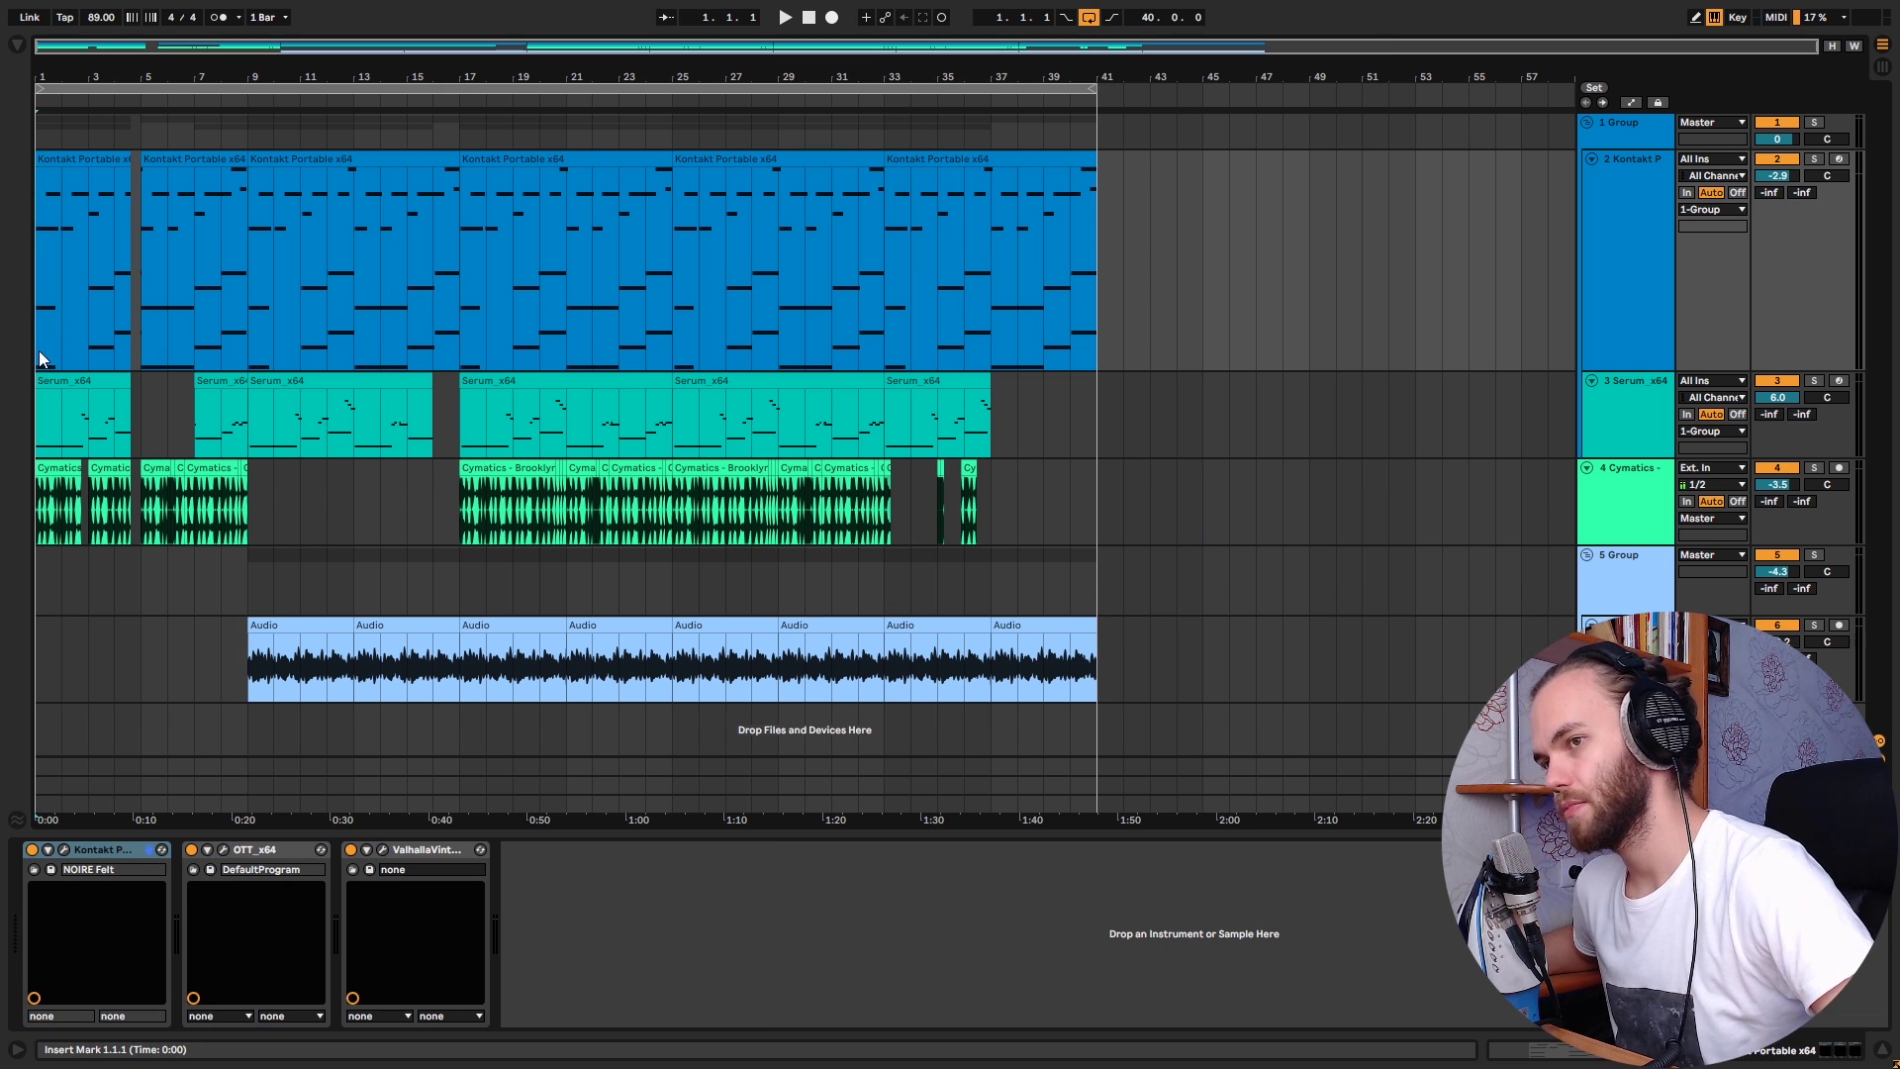
key("space")
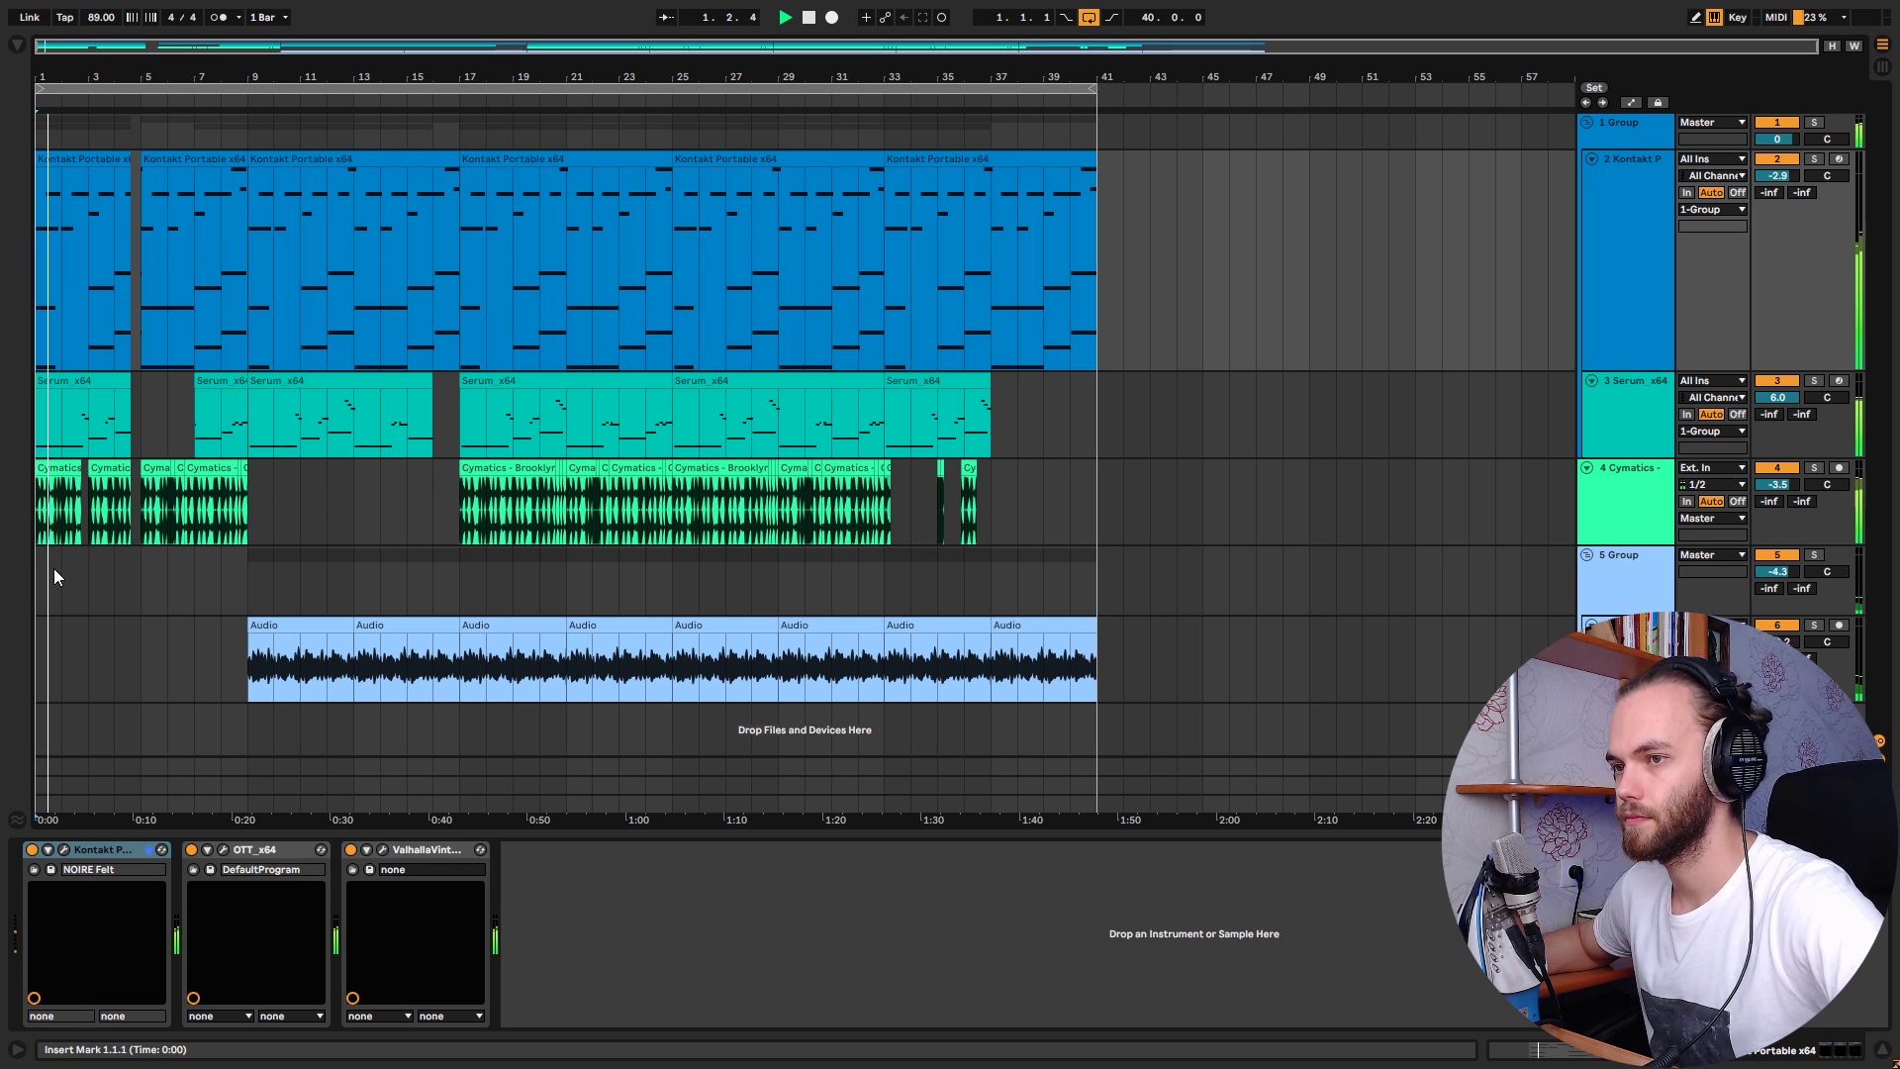
scroll(39, 586, "up", 2)
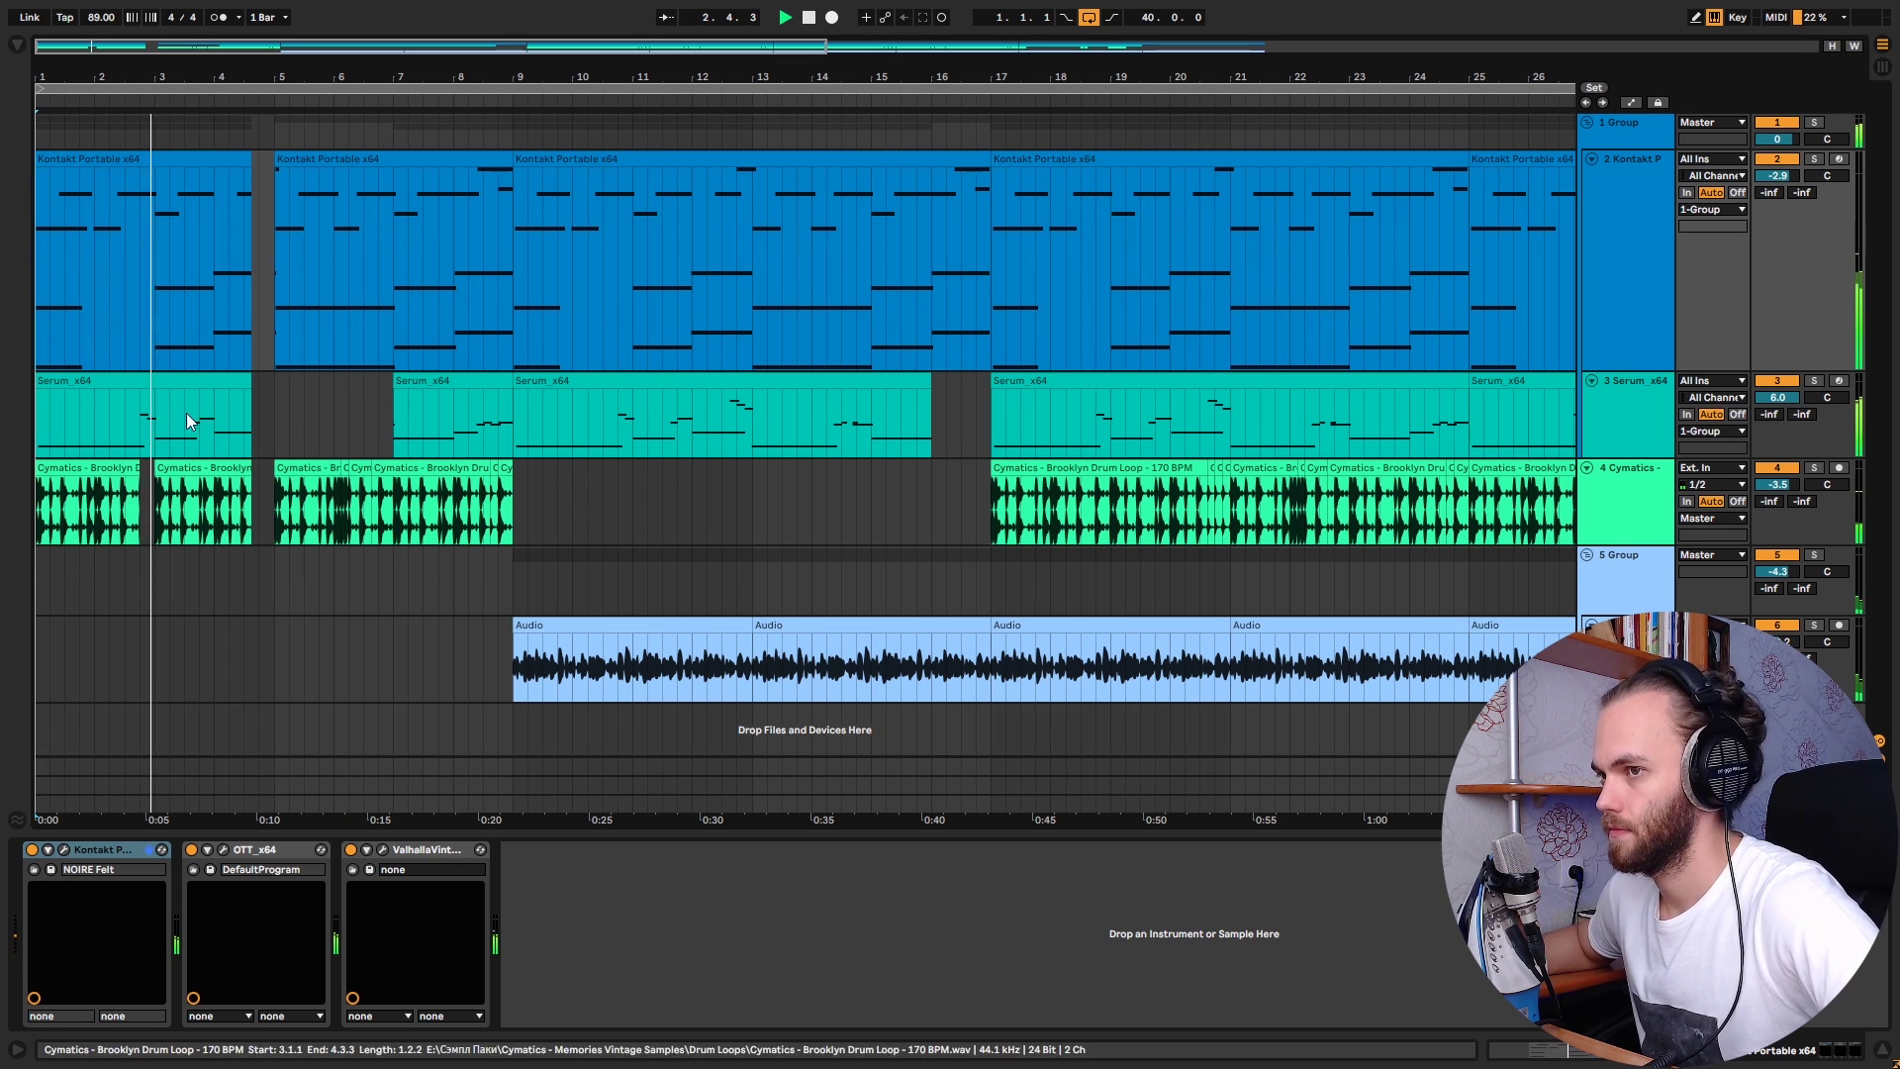
Step: Mark out the Kontakt, Serum and Cymatics clips in the opening eight bars while the arrangement plays
left_click_drag(269, 301, 40, 297)
mouse_move(267, 418)
left_mouse_down()
mouse_move(38, 417)
mouse_move(109, 427)
left_mouse_up()
left_click_drag(570, 514, 4, 510)
left_click(294, 595)
left_click(314, 576)
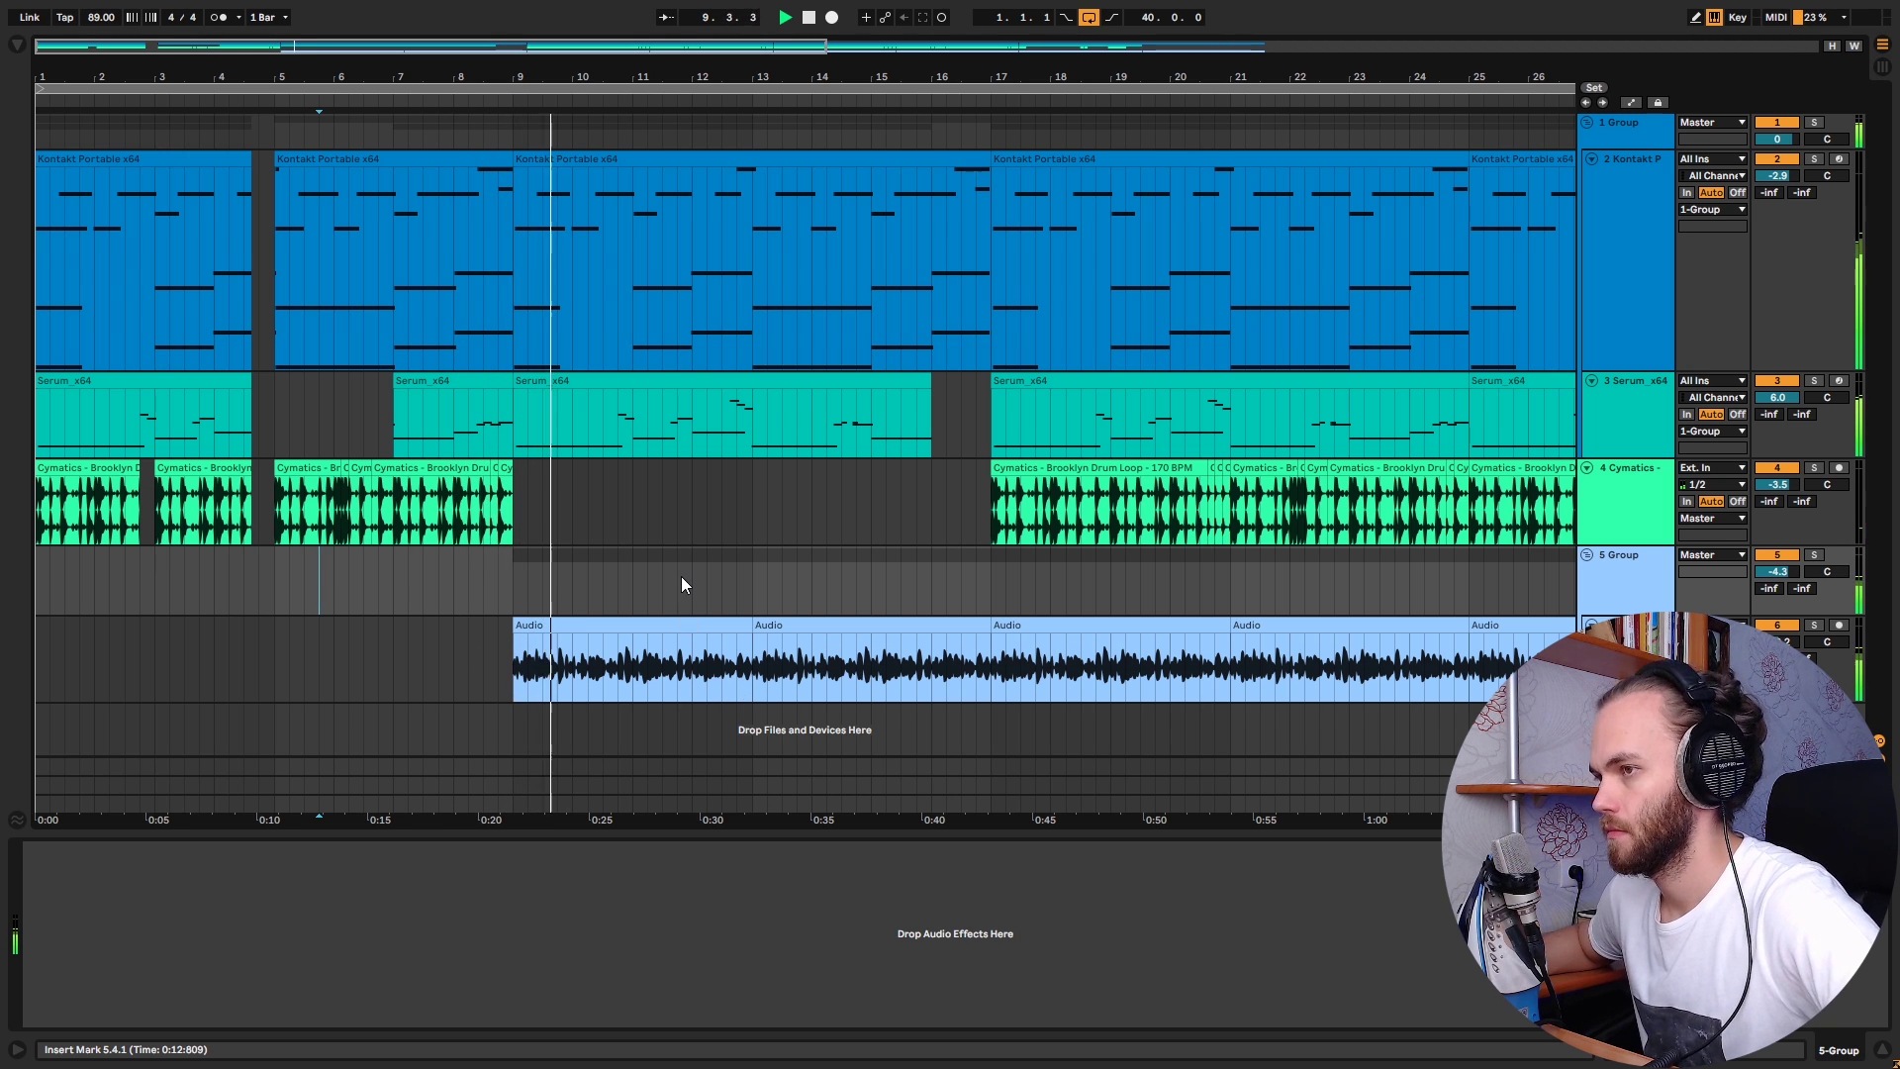
Step: Mark out the first audio clip on the 6 Audio track, bars 9 to 13, while playback continues
scroll(312, 591, "down", 3)
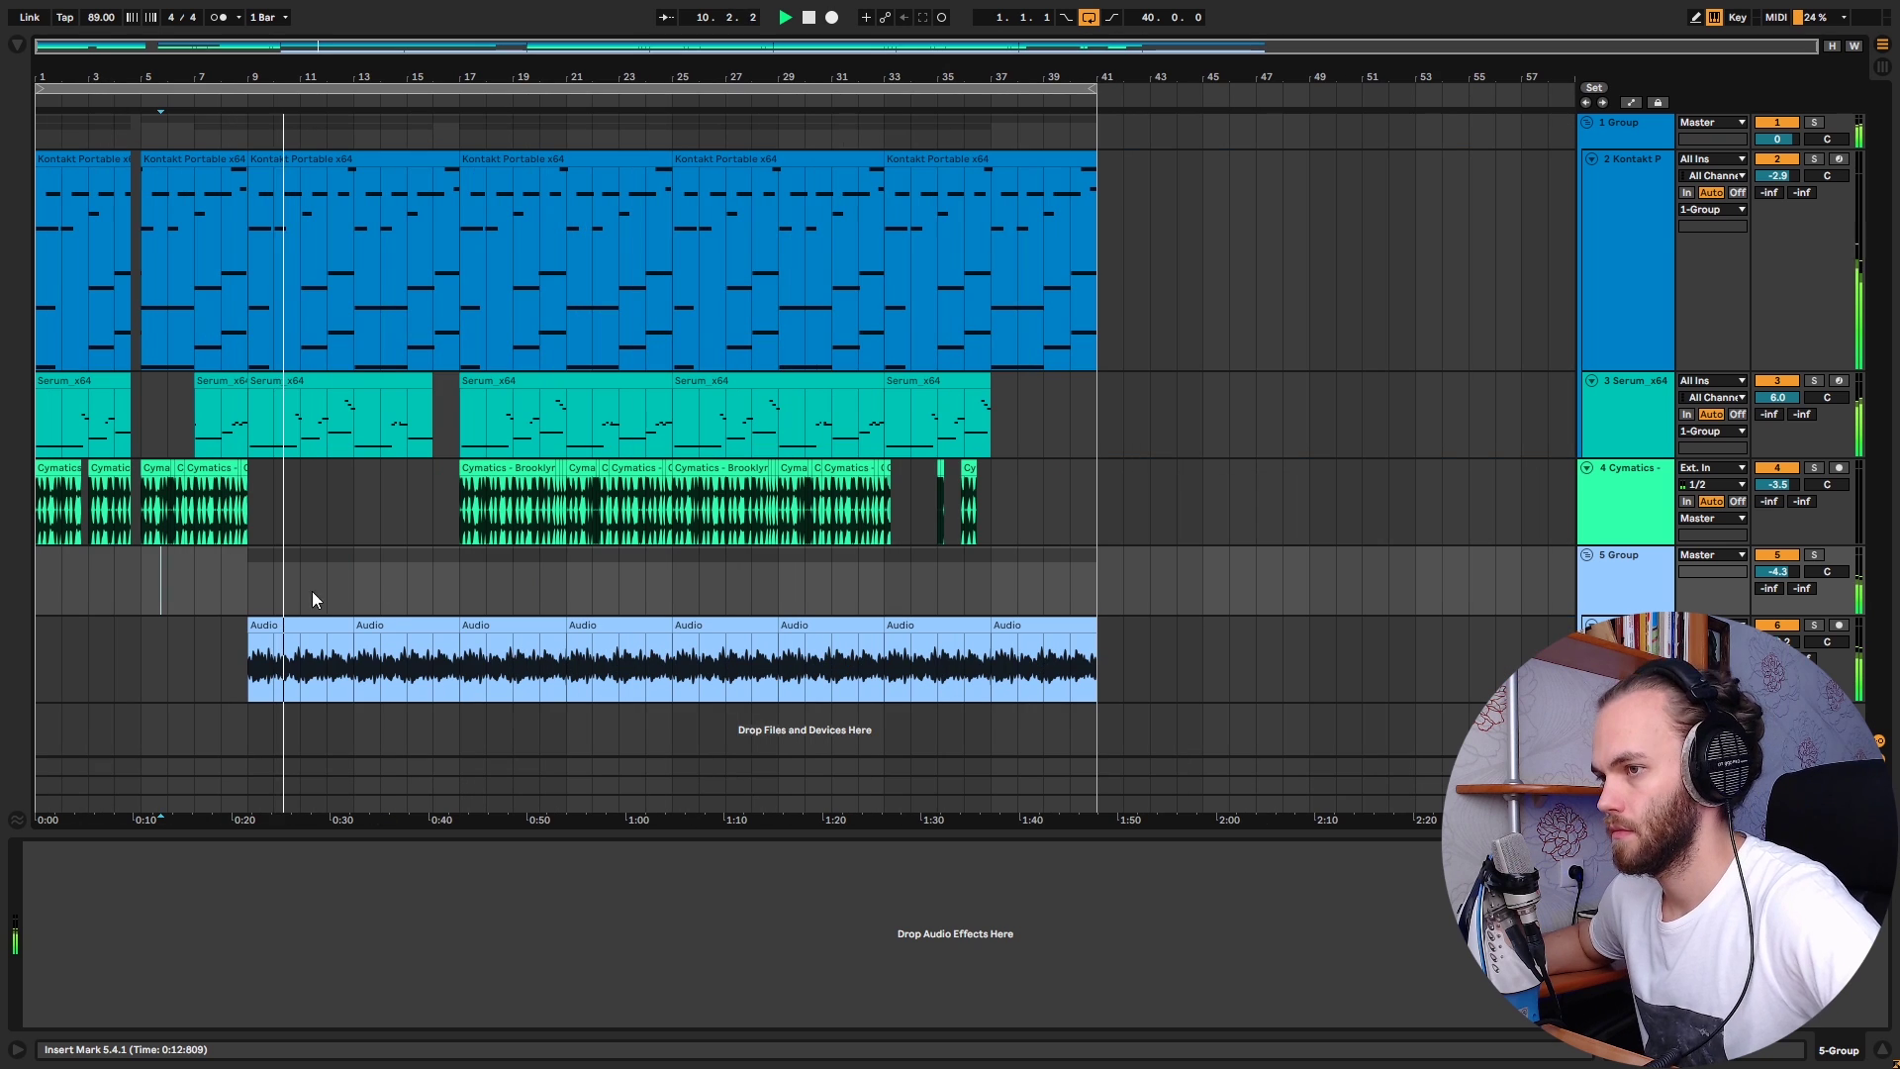
scroll(207, 638, "up", 3)
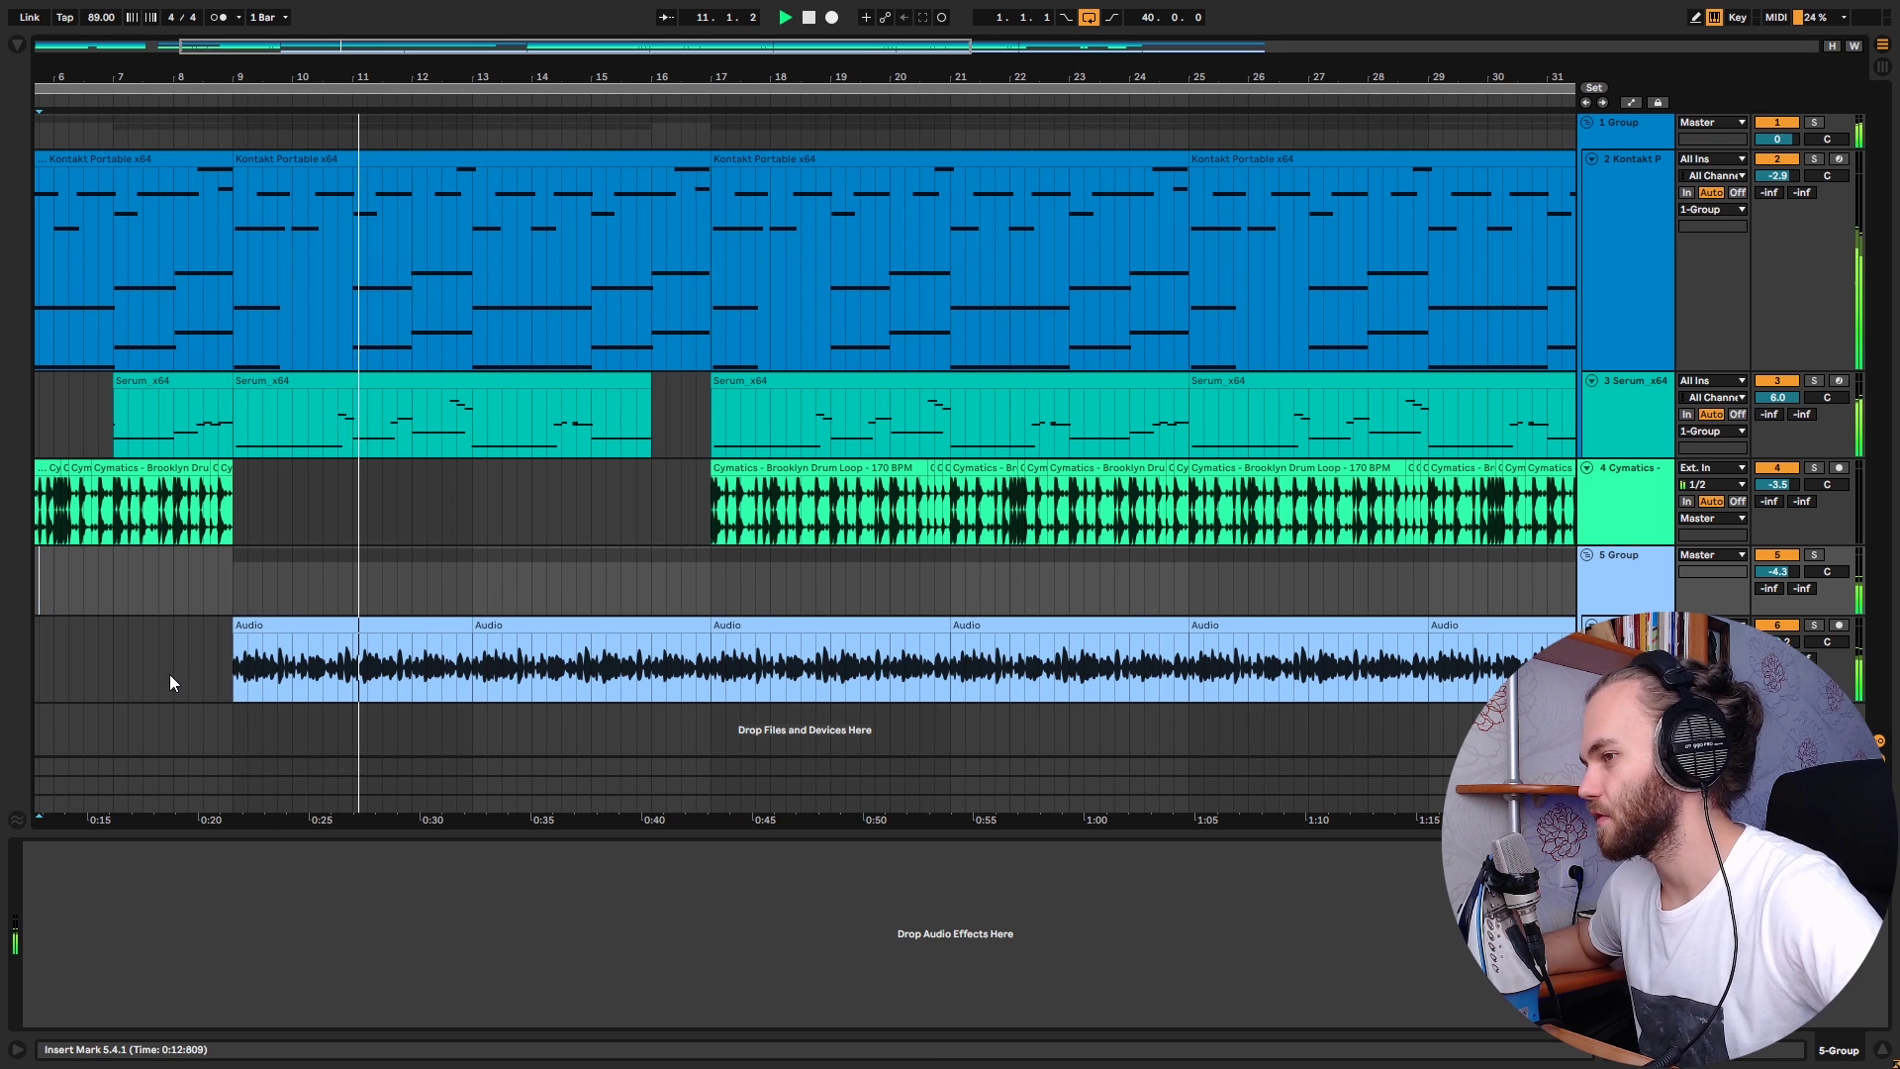
left_click_drag(235, 681, 475, 674)
left_click(566, 580)
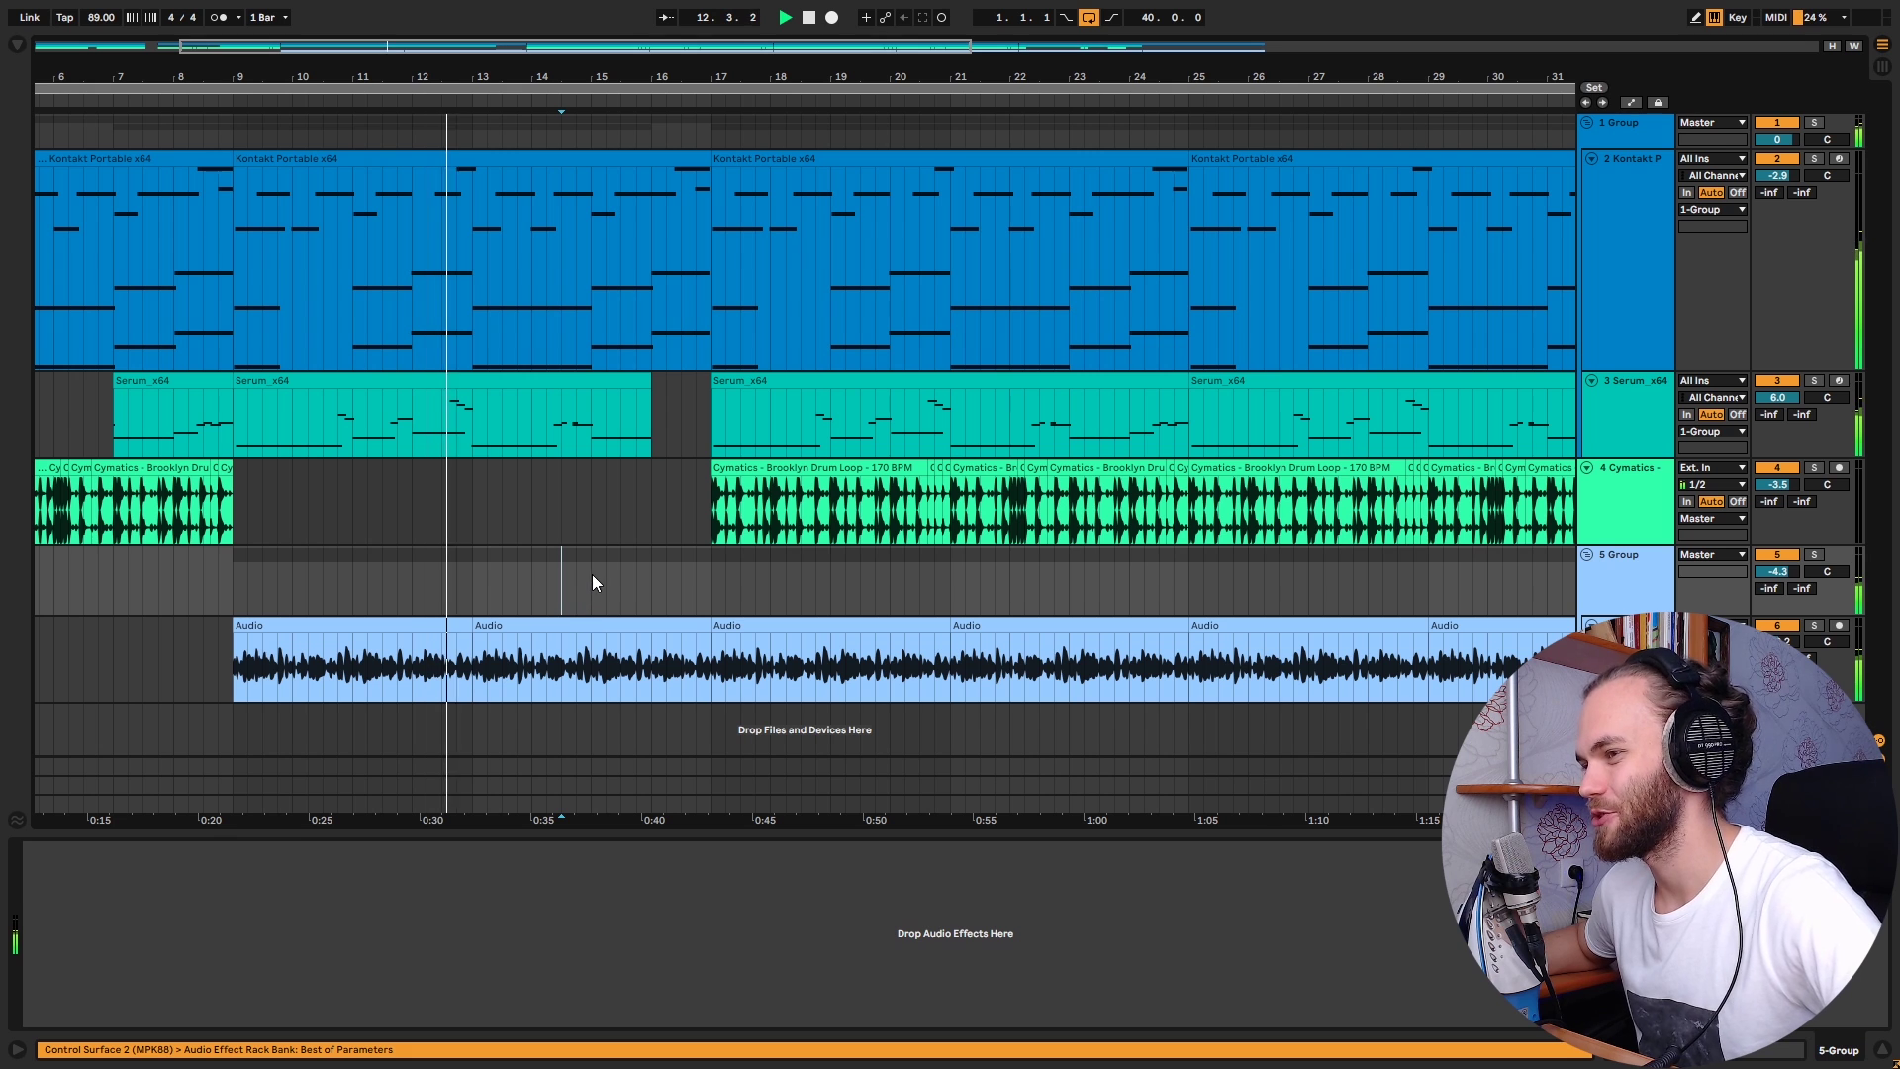
scroll(607, 568, "down", 3)
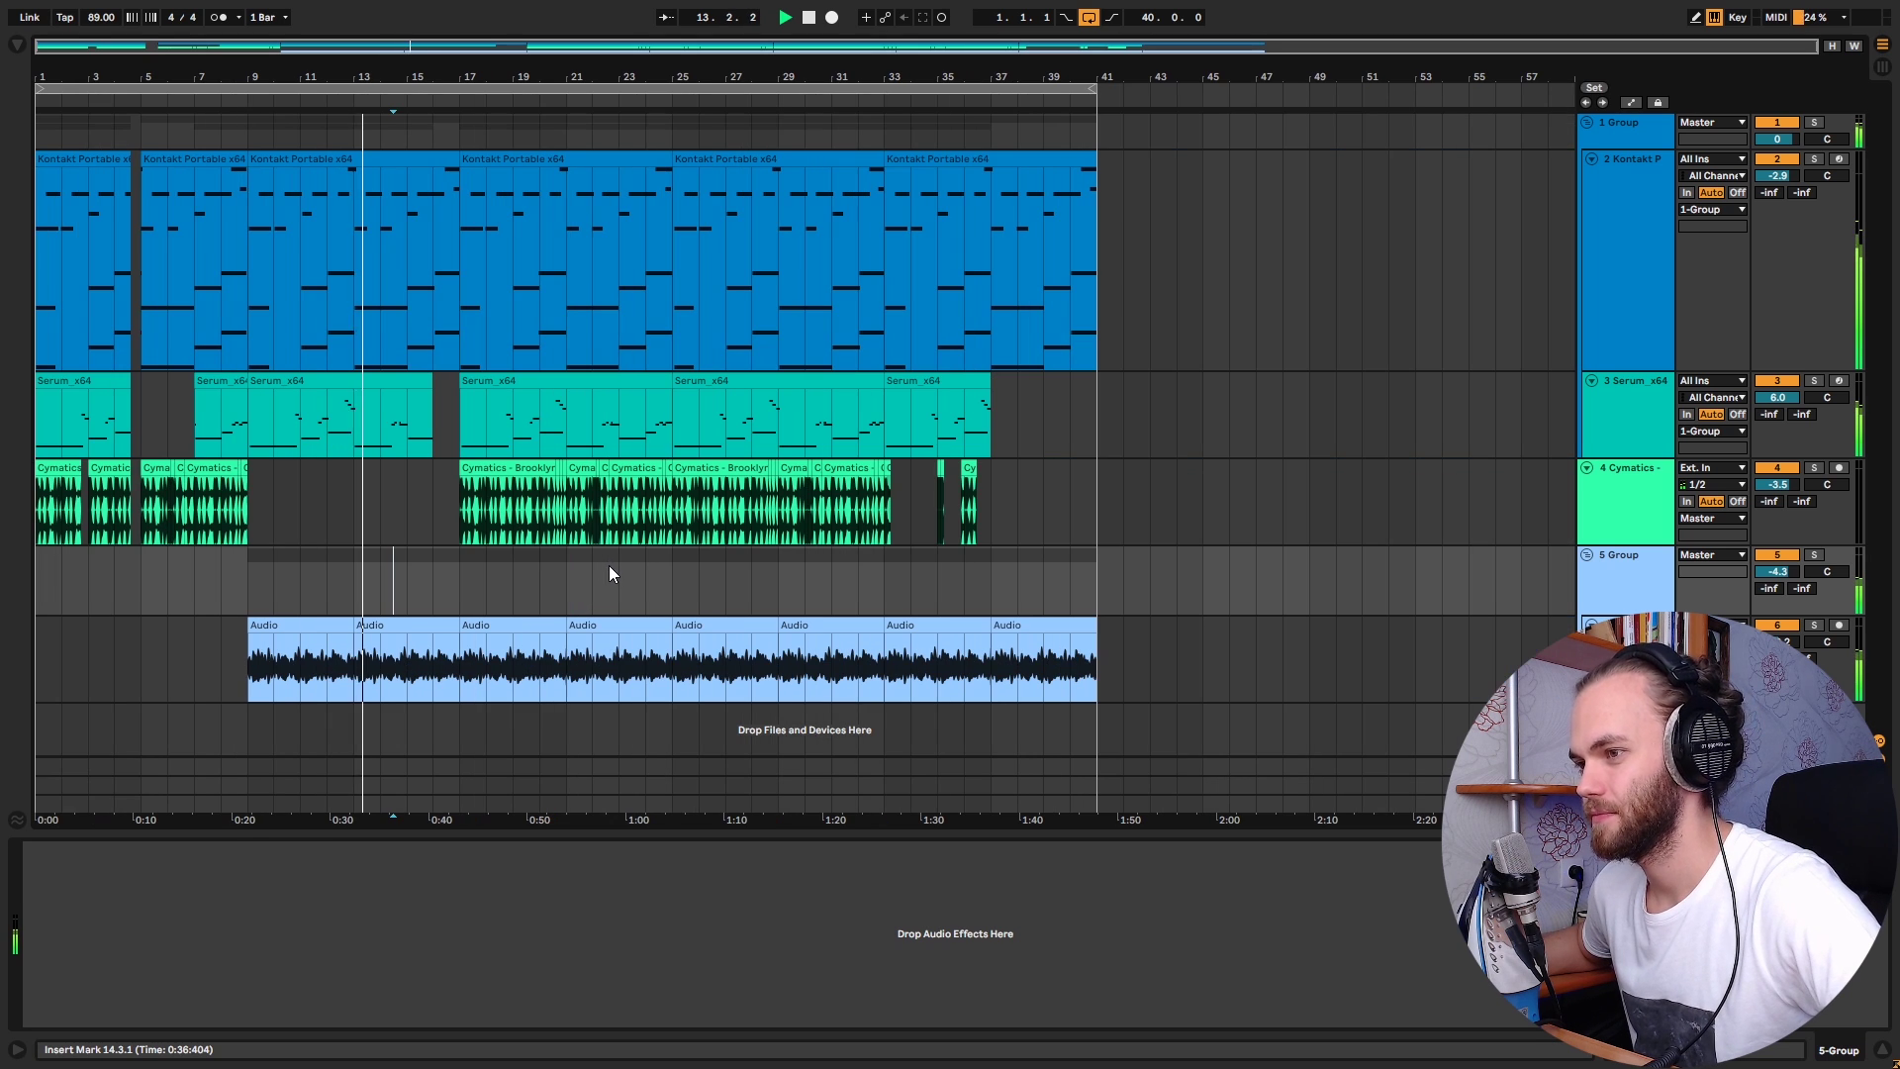
Step: Stop playback, solo the 2 Kontakt track, and open its bar 9 clip in an enlarged note editor
key("space")
left_click(31, 368)
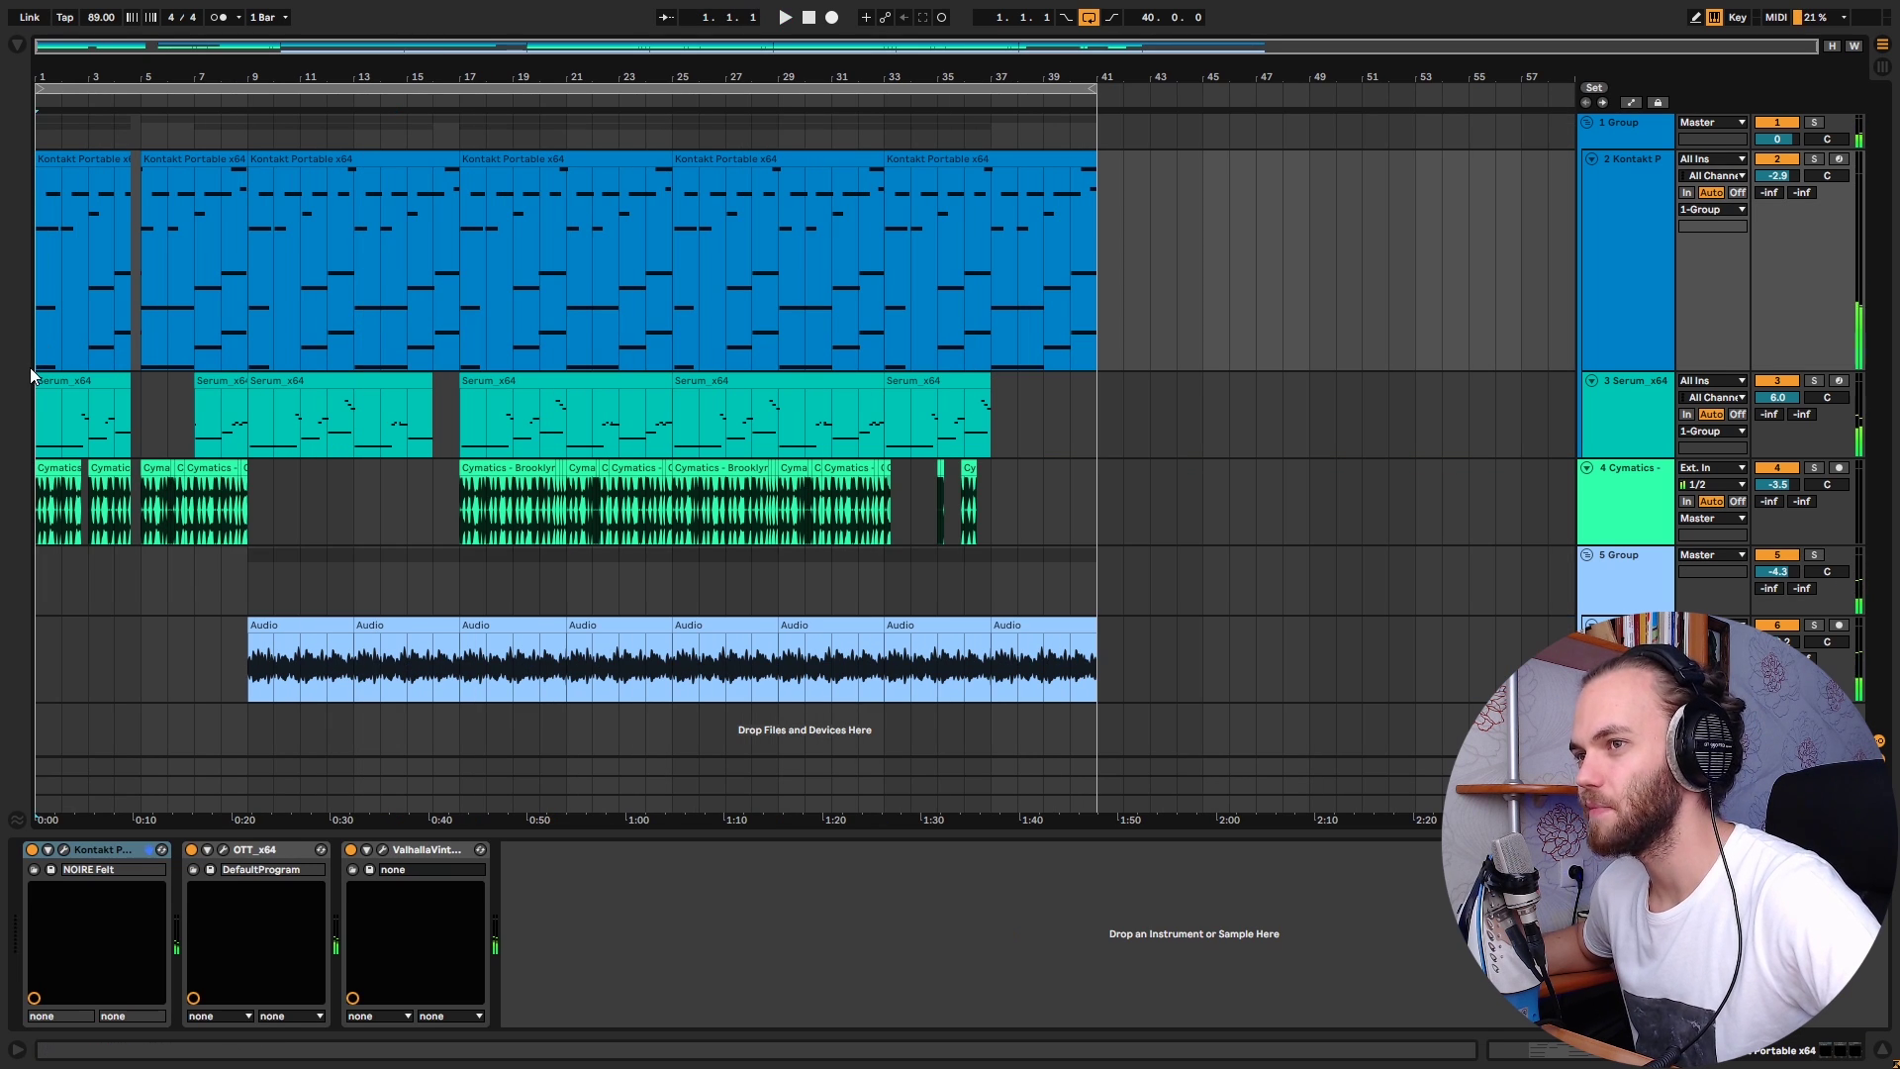
scroll(30, 367, "up", 3)
scroll(294, 380, "up", 3)
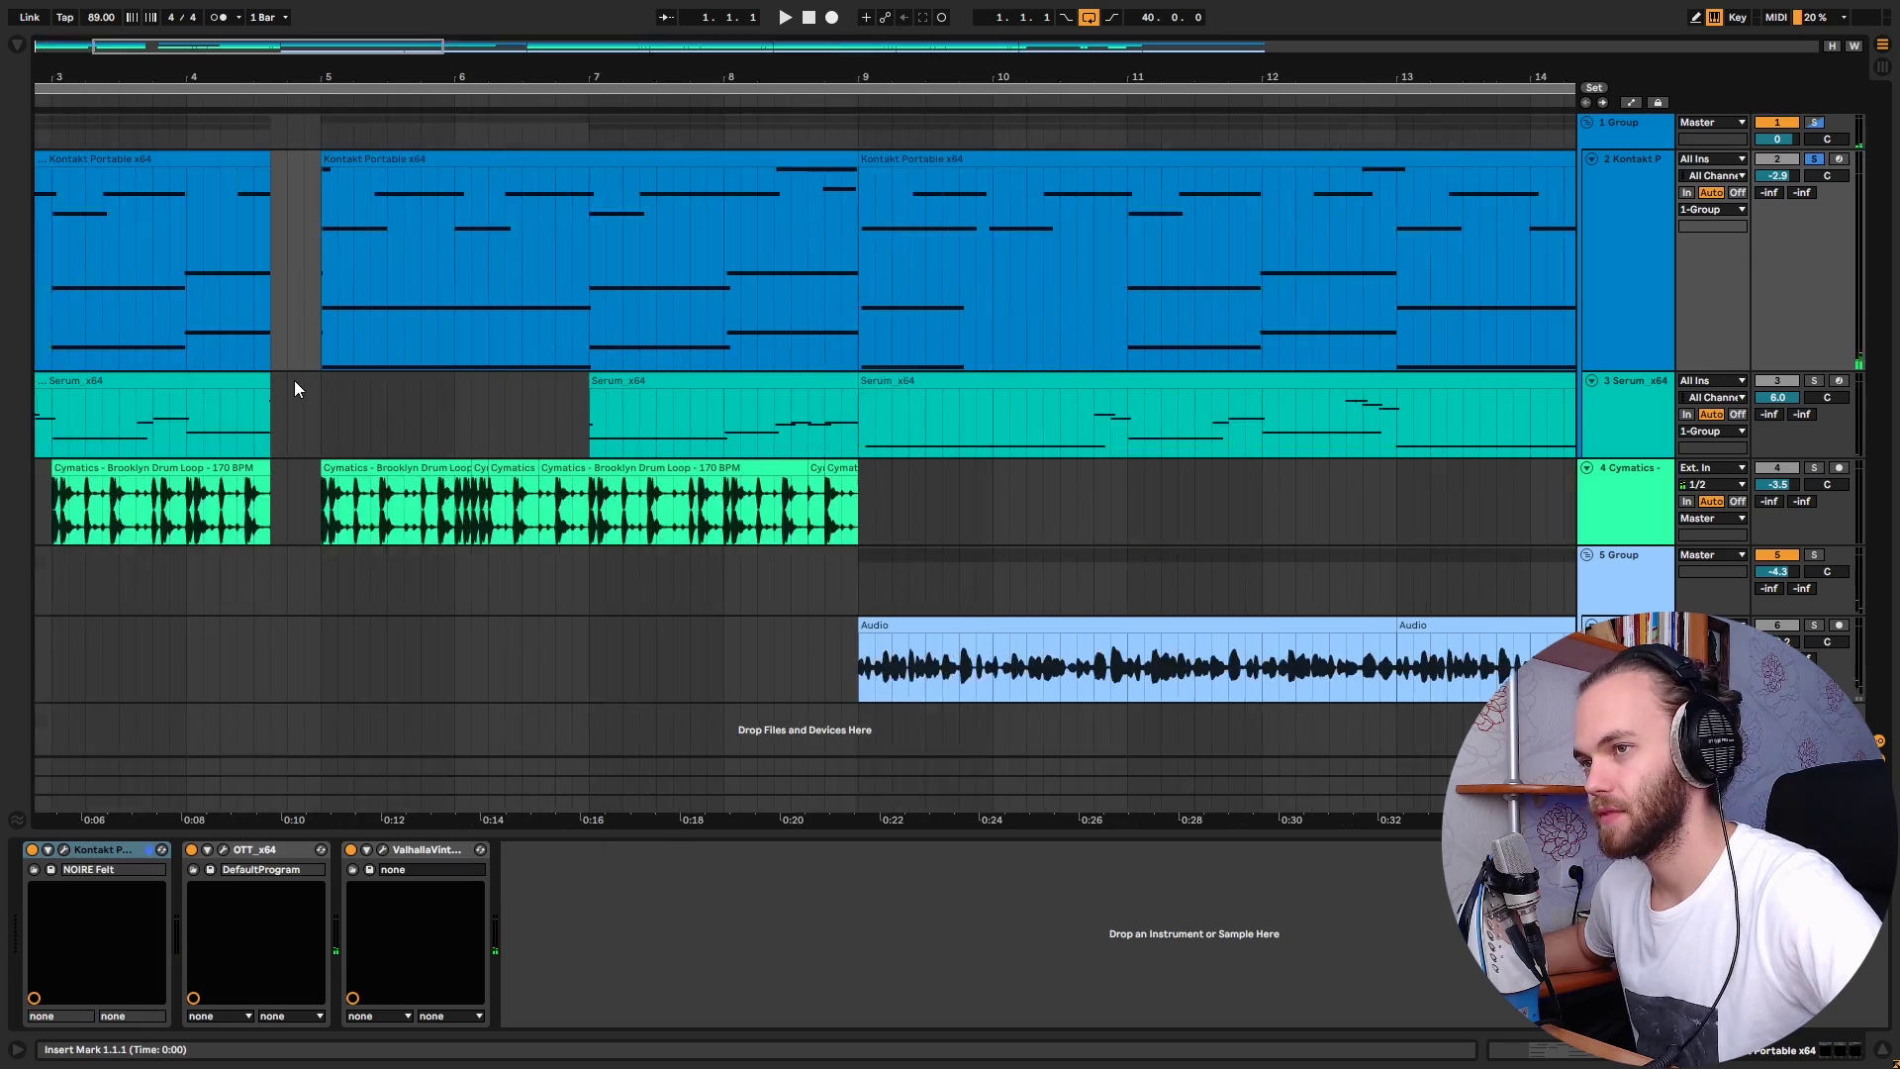
scroll(297, 382, "left", 2)
scroll(306, 386, "down", 3)
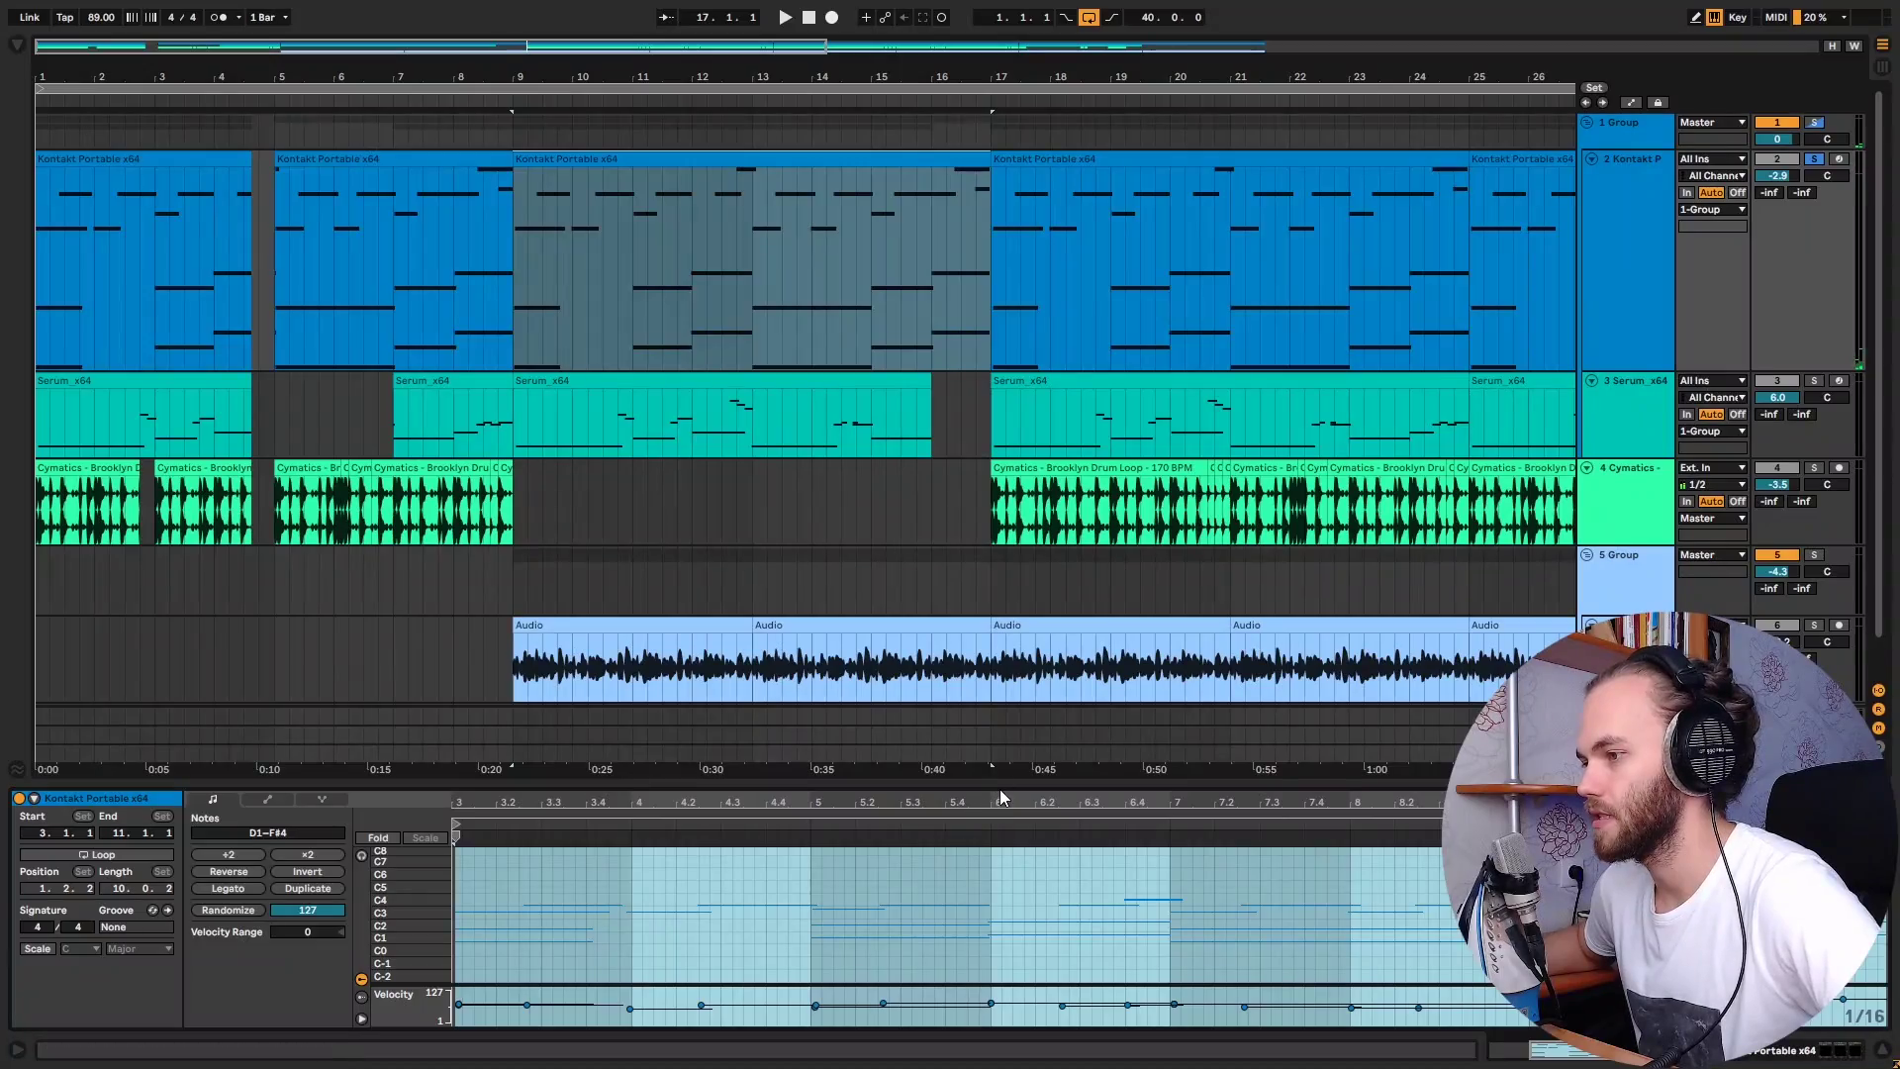
left_click_drag(1002, 784, 1000, 405)
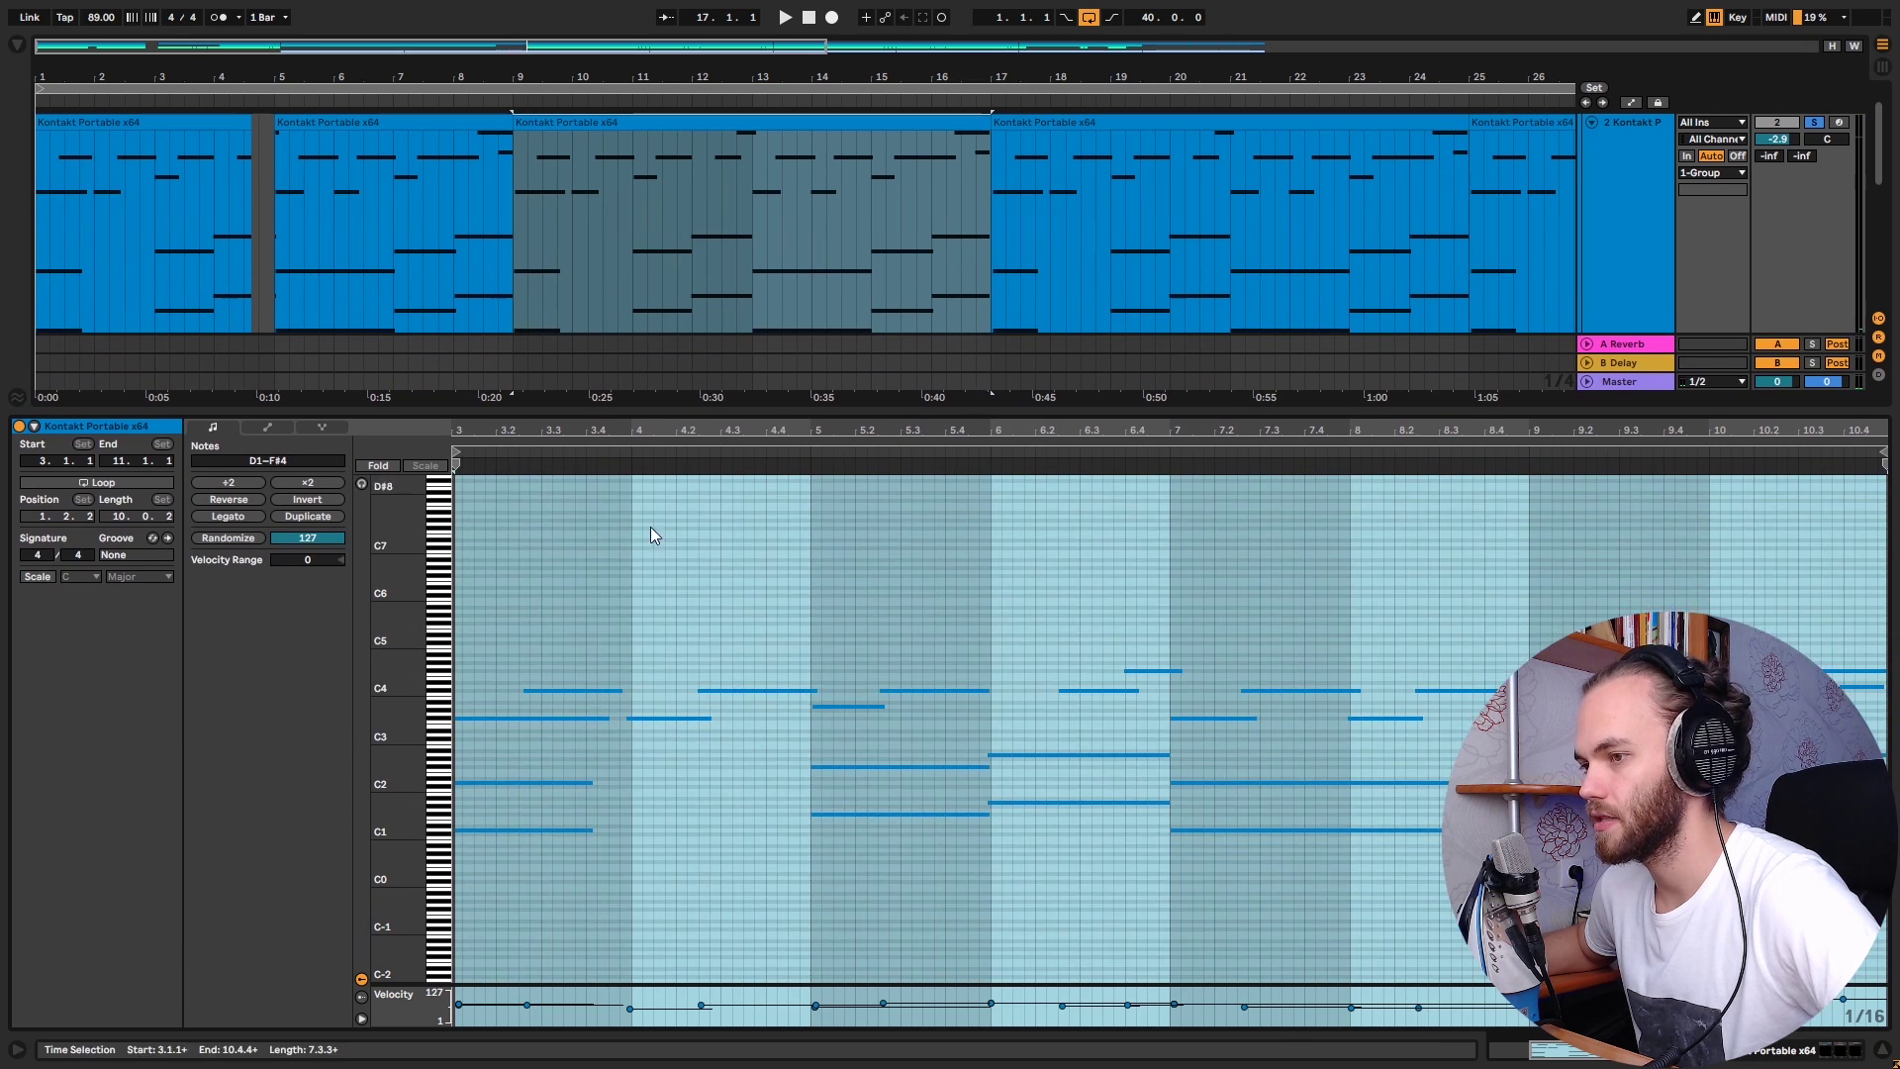
Step: Turn on scale highlighting for the Kontakt clip with root D and scale Major
left_click(653, 531)
left_click(36, 576)
left_click(82, 576)
left_click(90, 621)
left_click(138, 576)
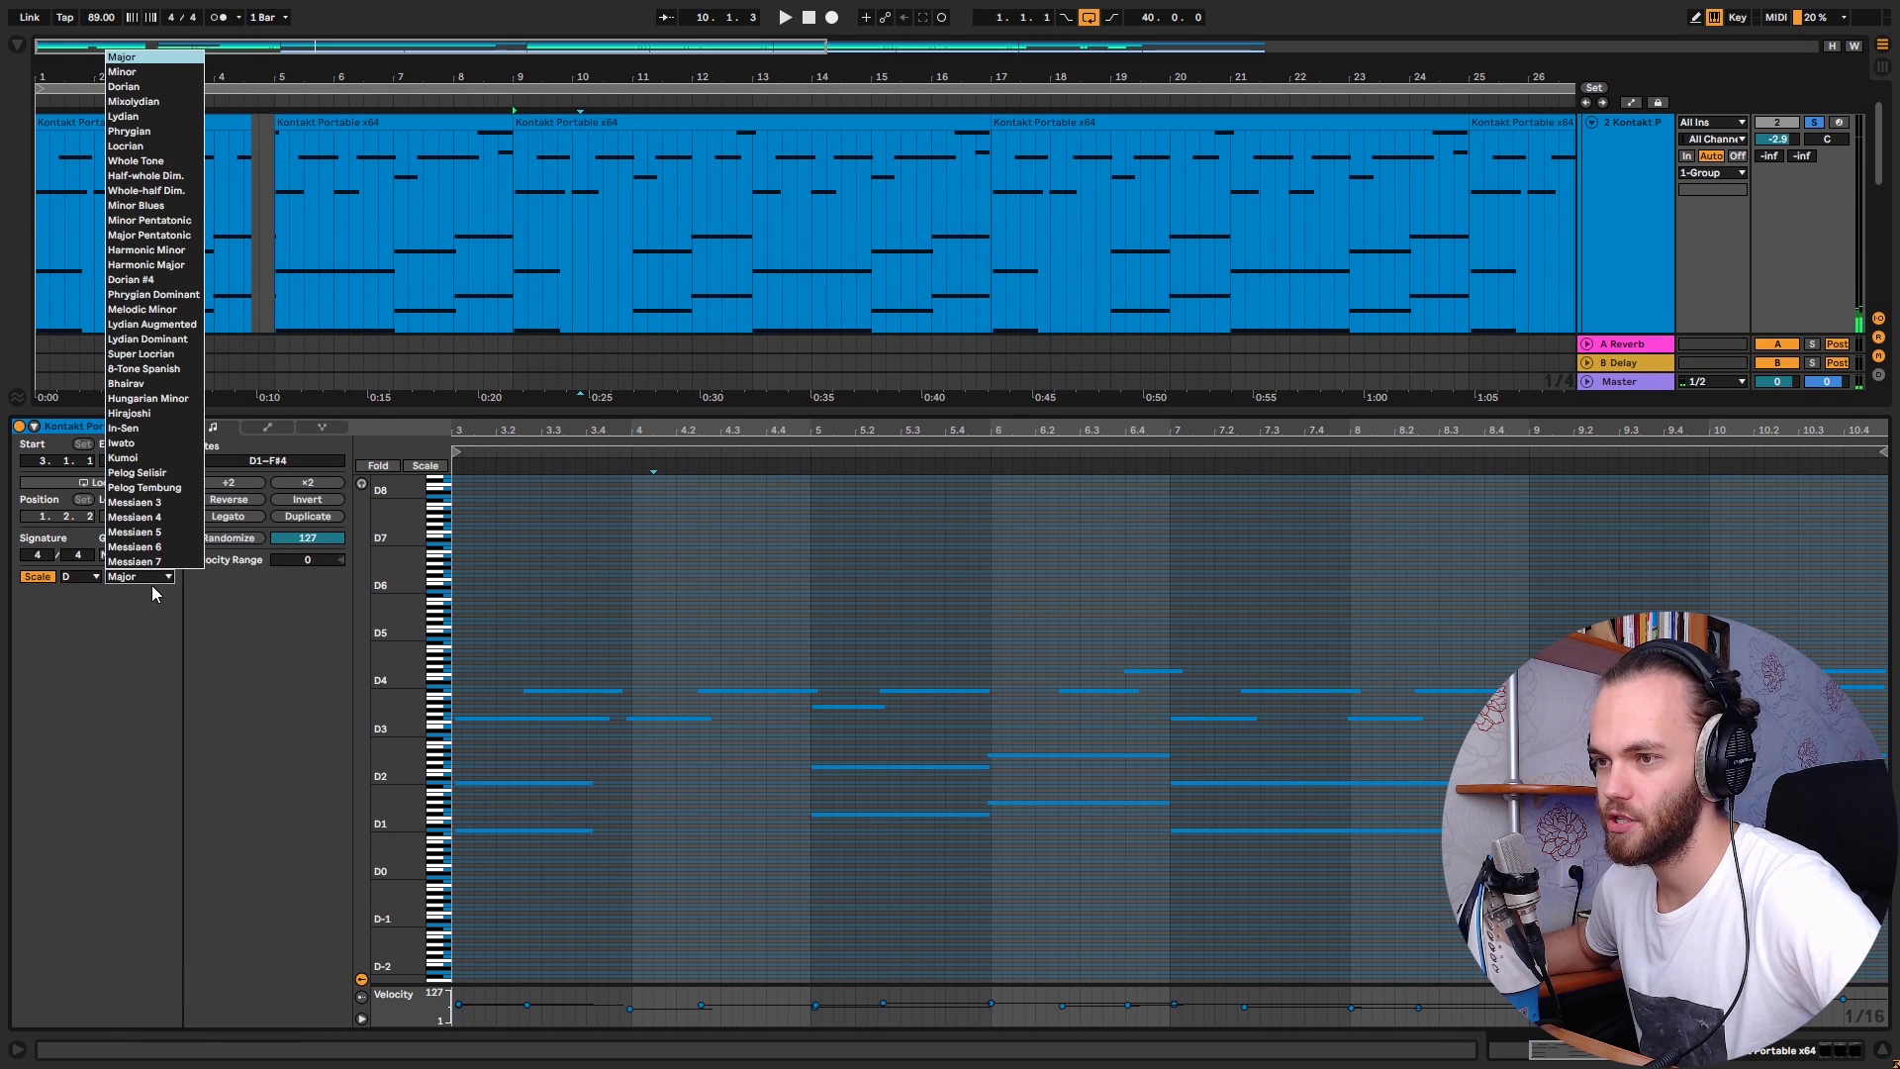
left_click(152, 582)
Step: Play the soloed Kontakt clip from bar 9, selecting the bass octave pairs D1-D2, F#1-F#2 and A1-A2 as they sound
key("space")
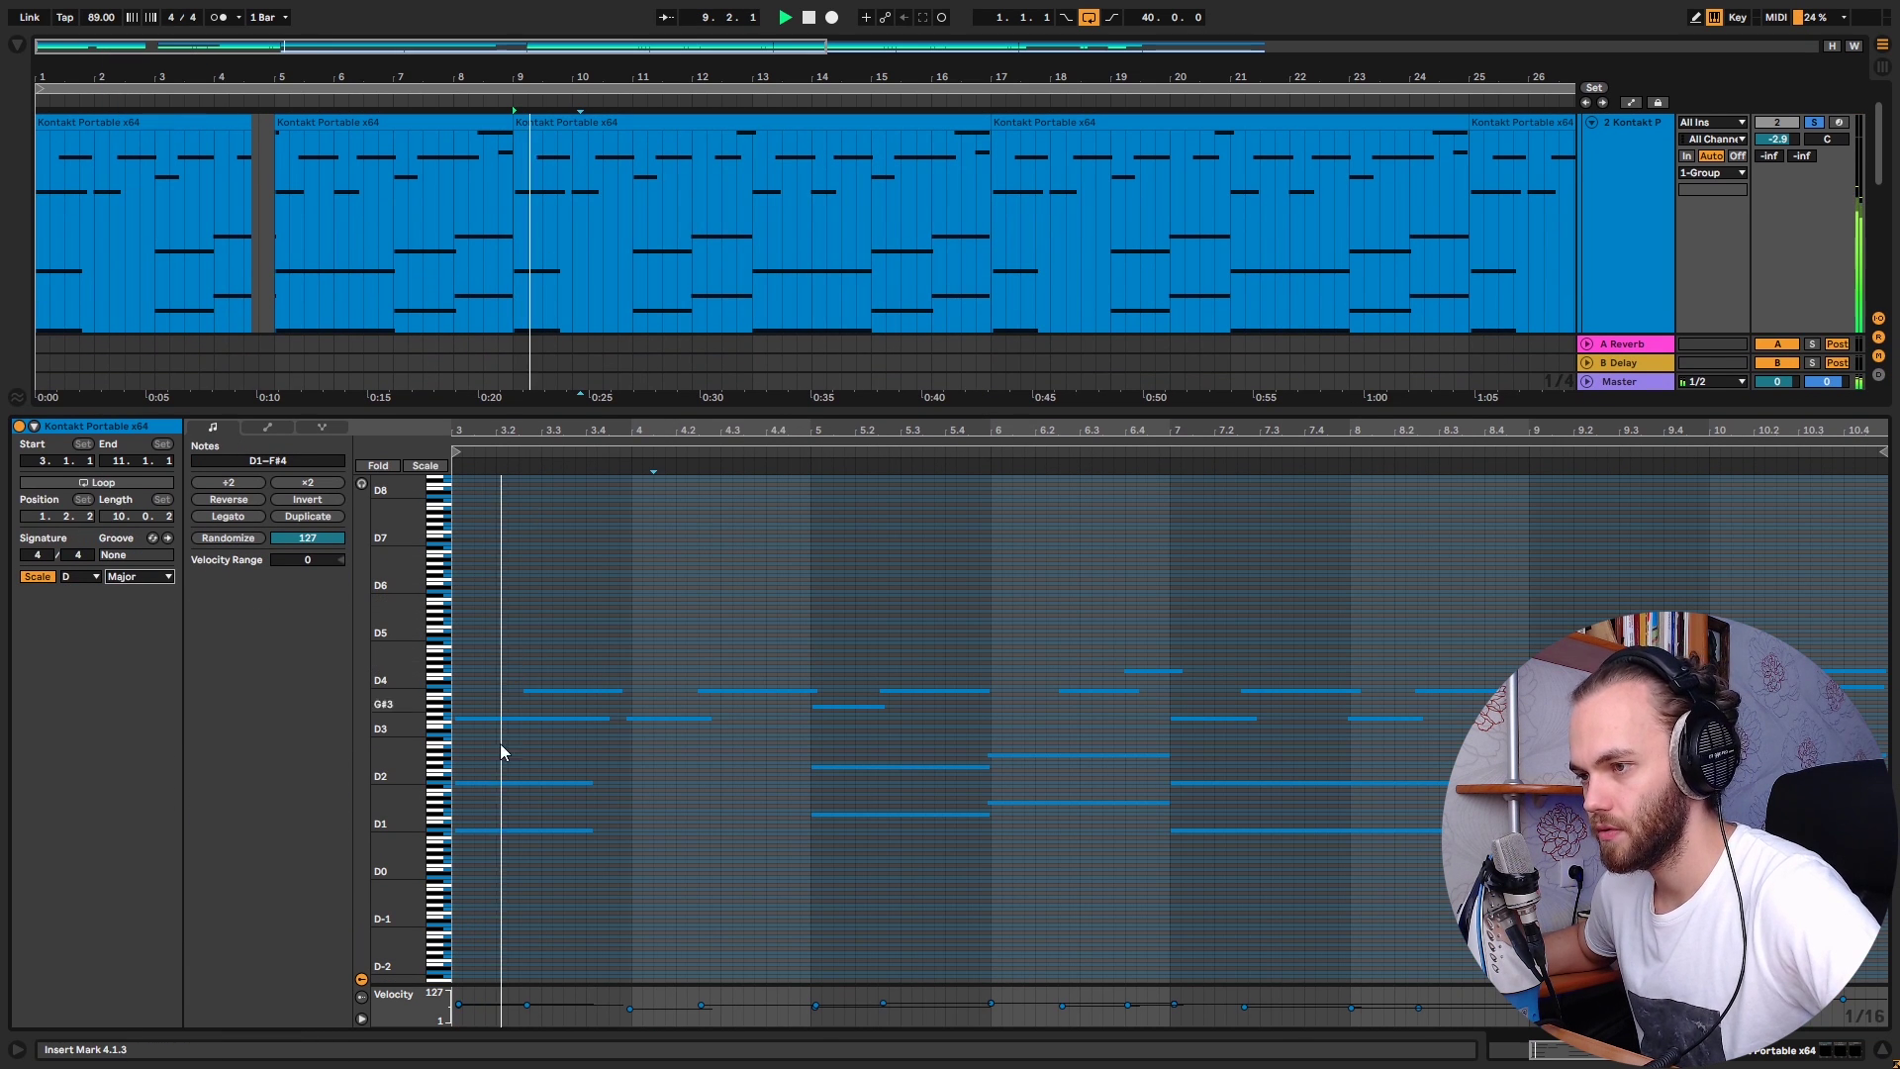
left_click_drag(595, 848, 513, 760)
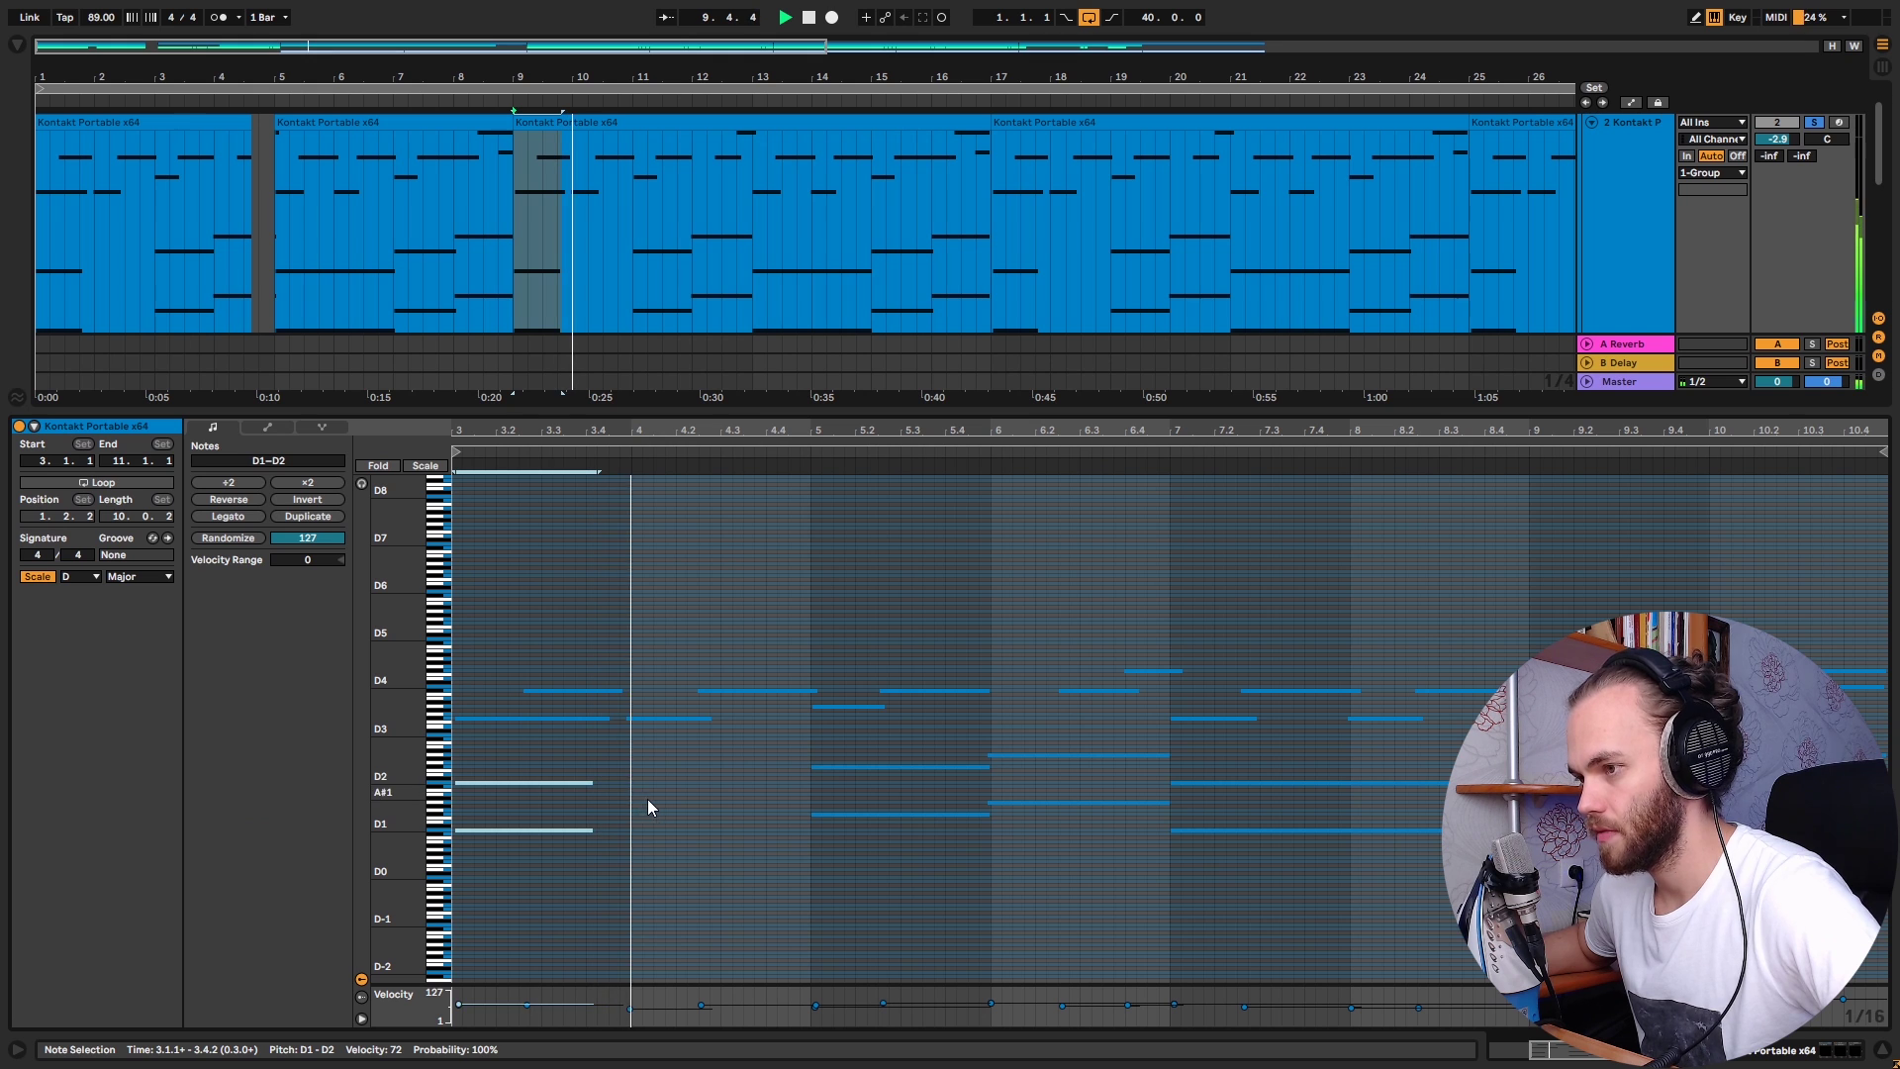
left_click_drag(819, 737, 867, 812)
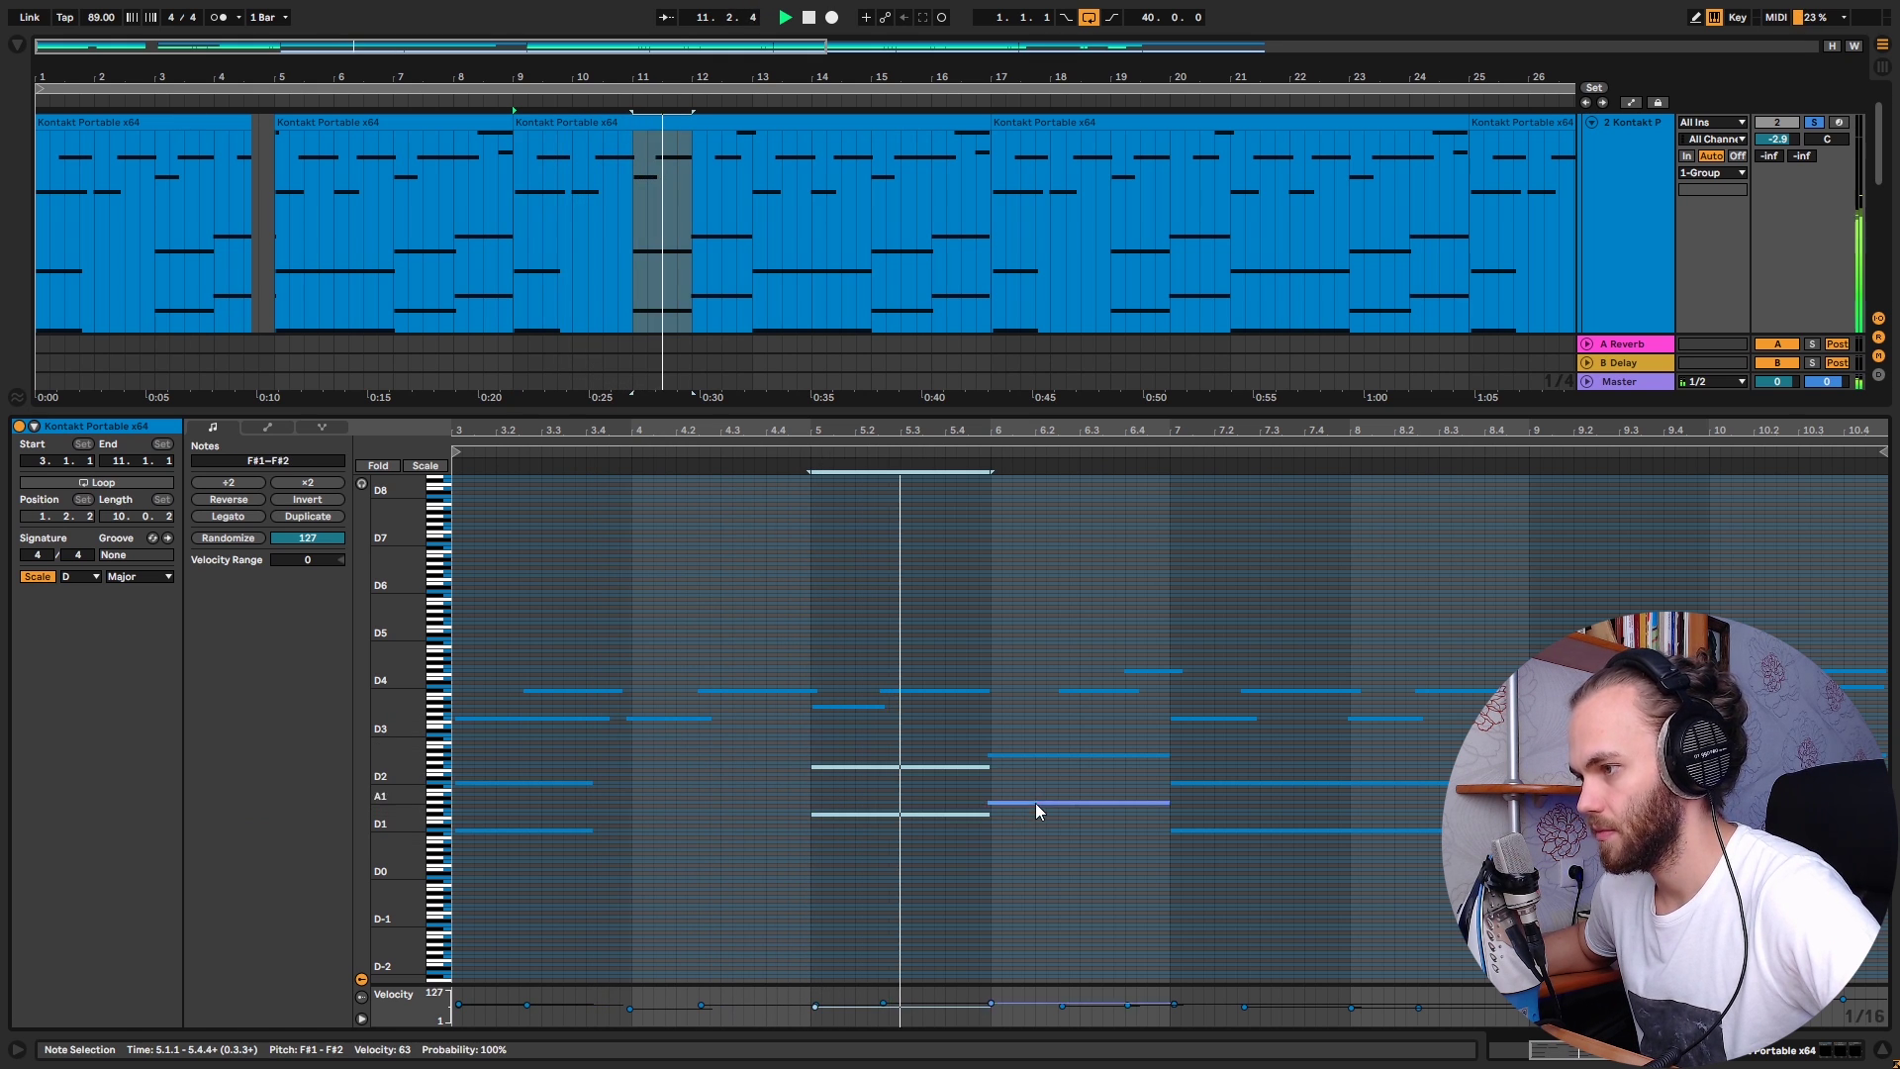
left_click_drag(1080, 827, 1043, 739)
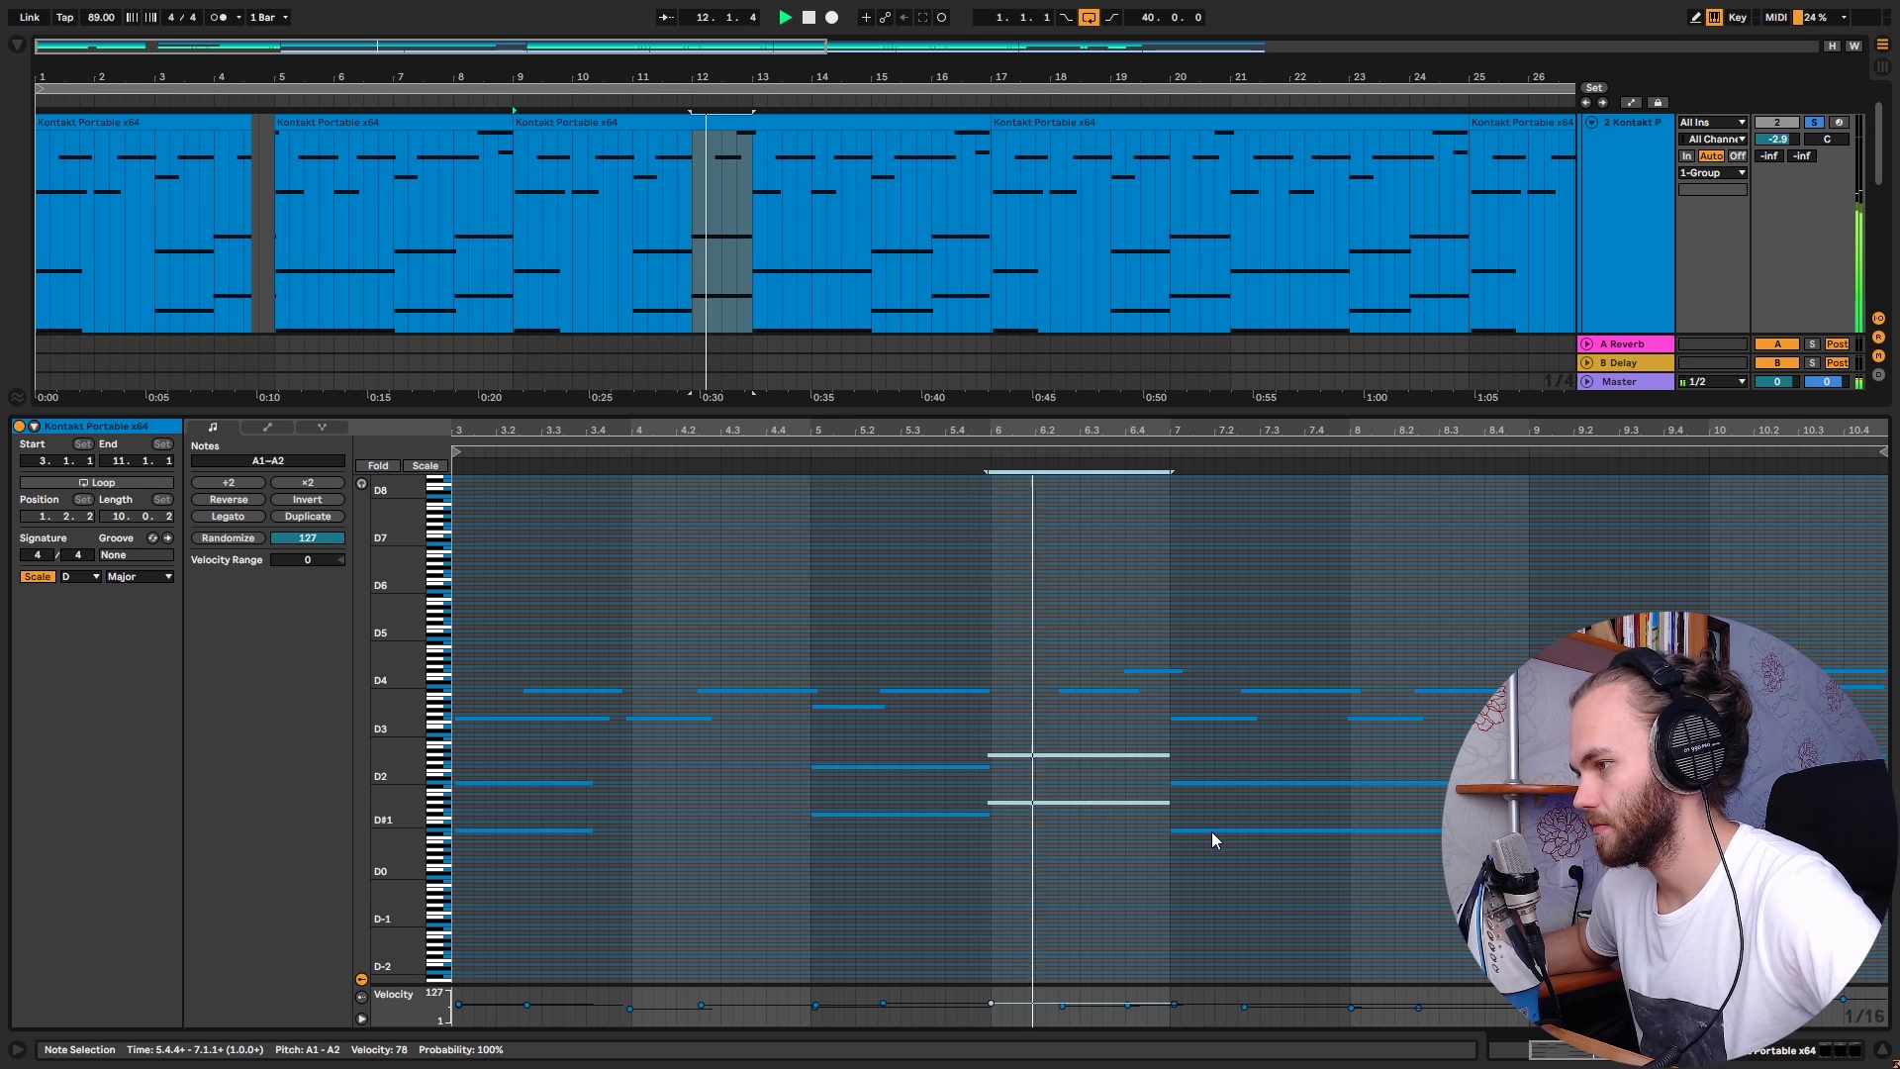
left_click_drag(1271, 734, 1308, 847)
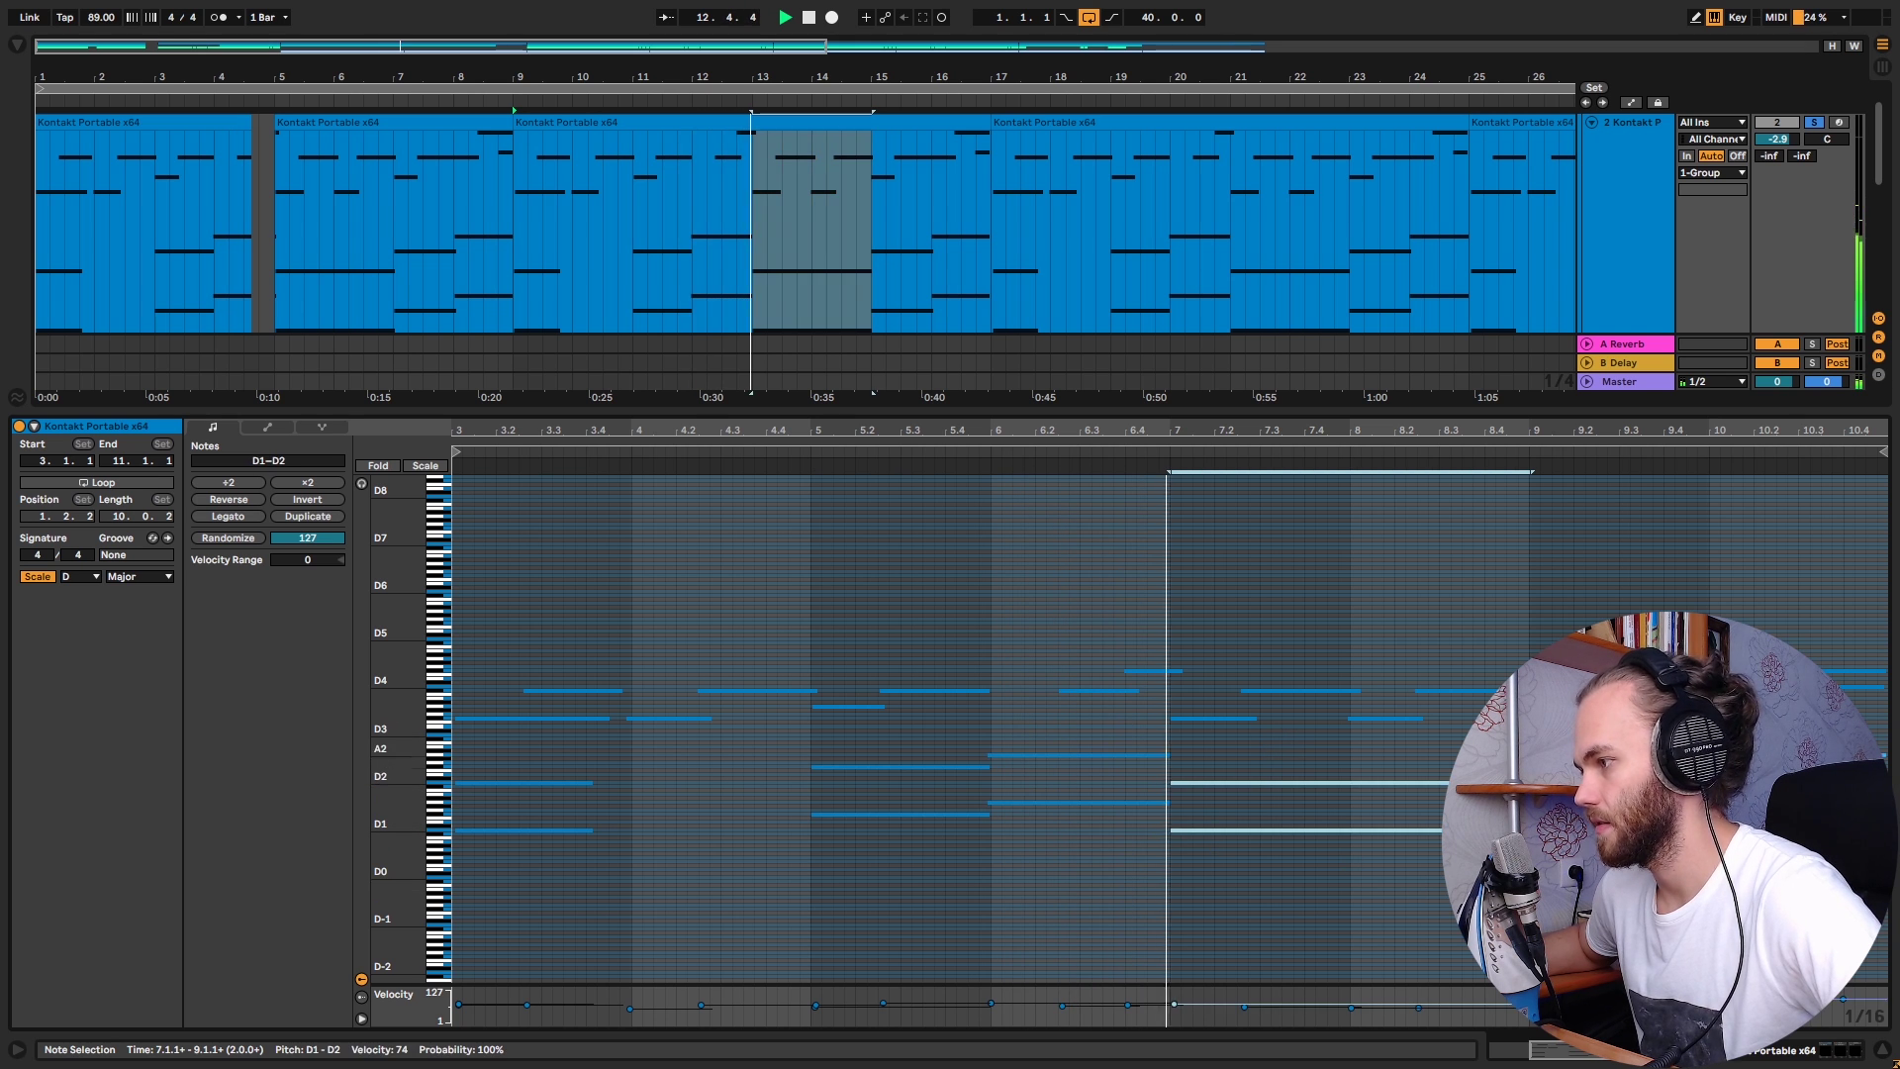
left_click_drag(1601, 841, 1638, 745)
left_click_drag(1771, 735, 1793, 879)
left_click(1732, 889)
key("space")
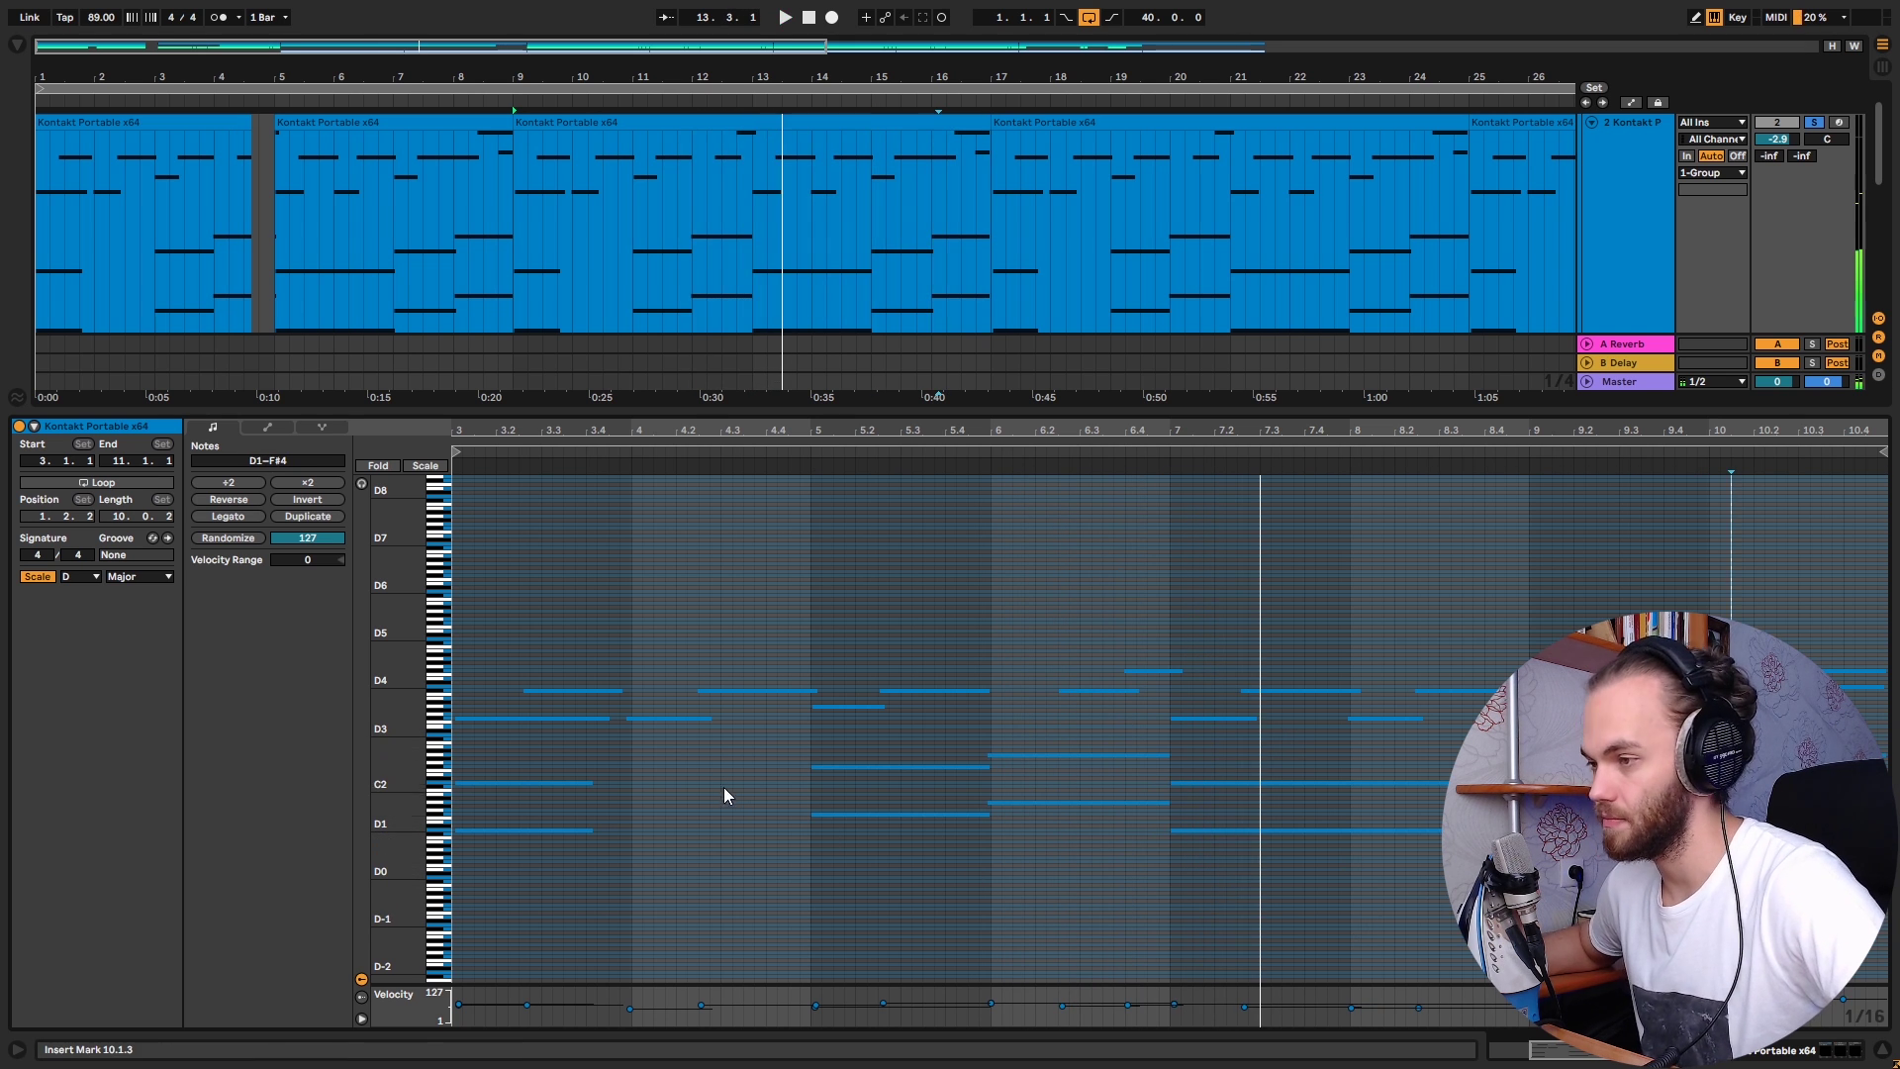
Step: Replay the Kontakt clip from bar 9 and single out its first F#3 and C#4 notes in a closer view
key("space")
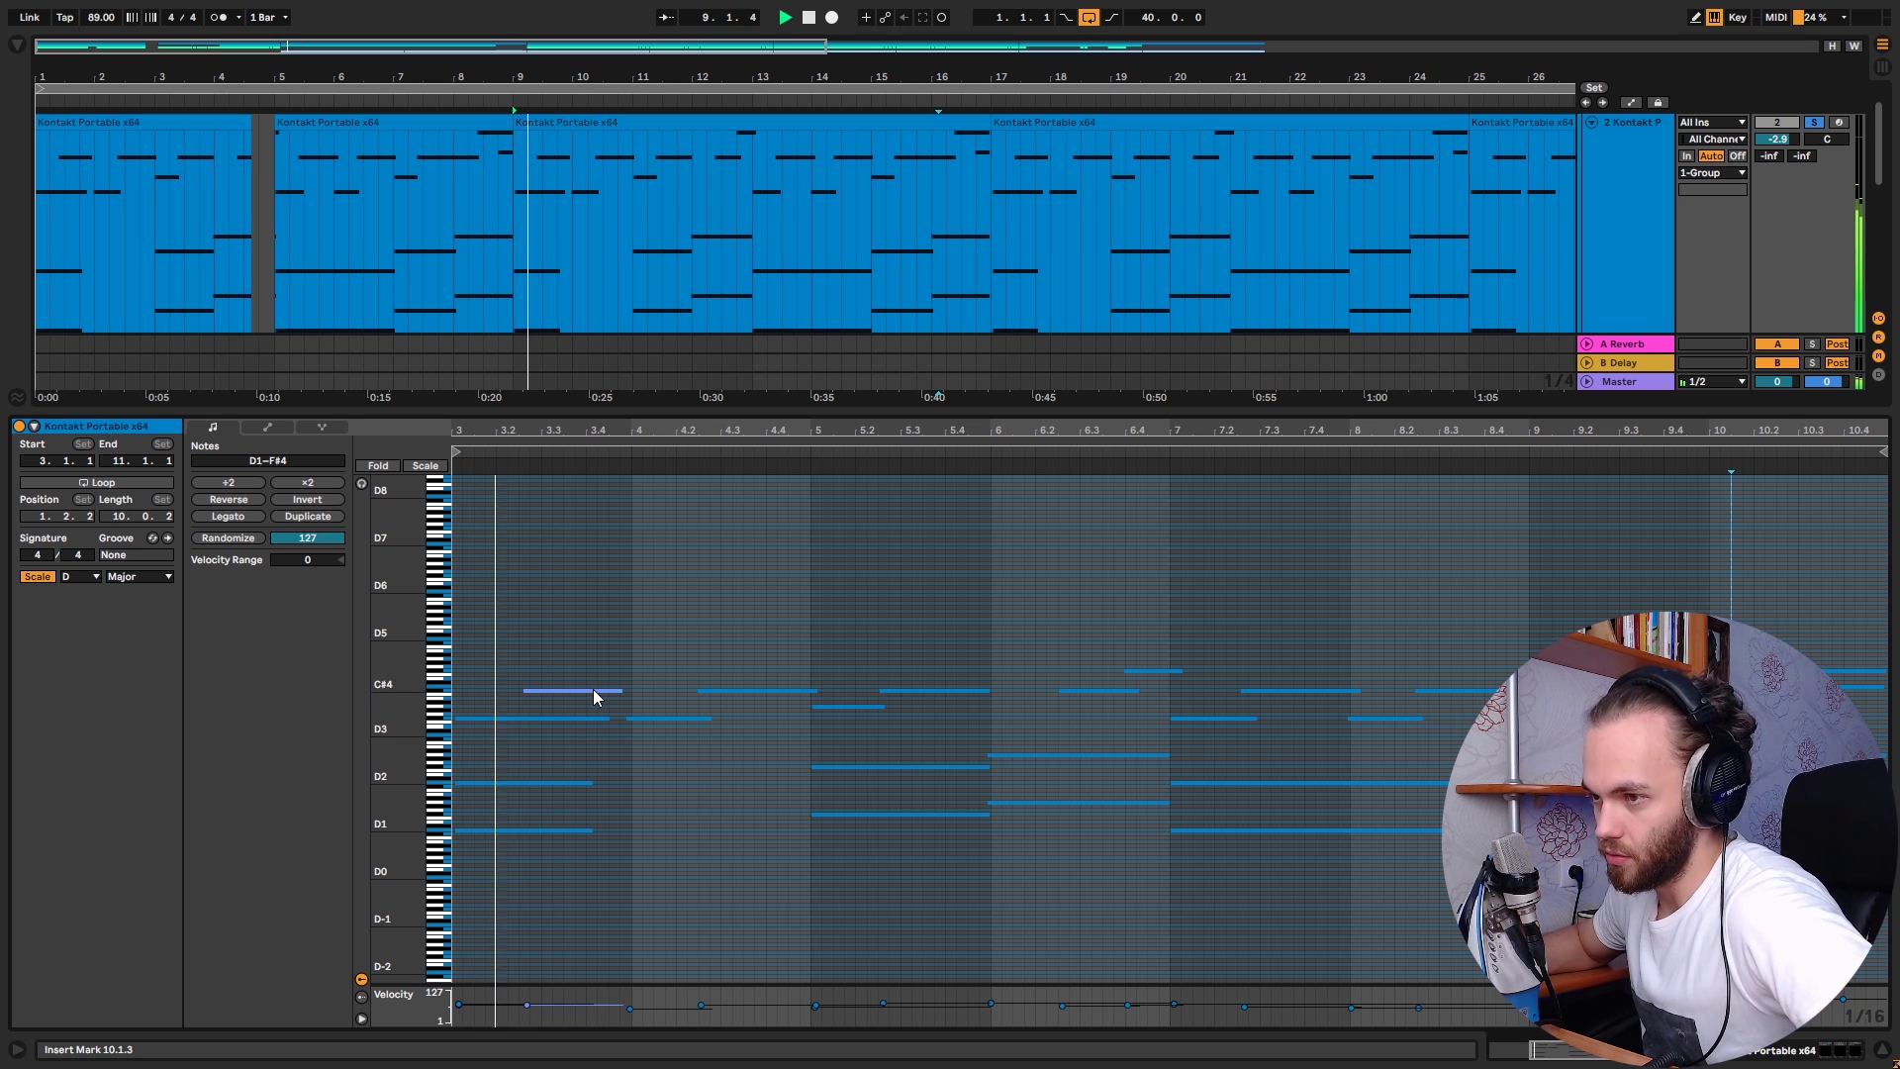
scroll(463, 747, "up", 6)
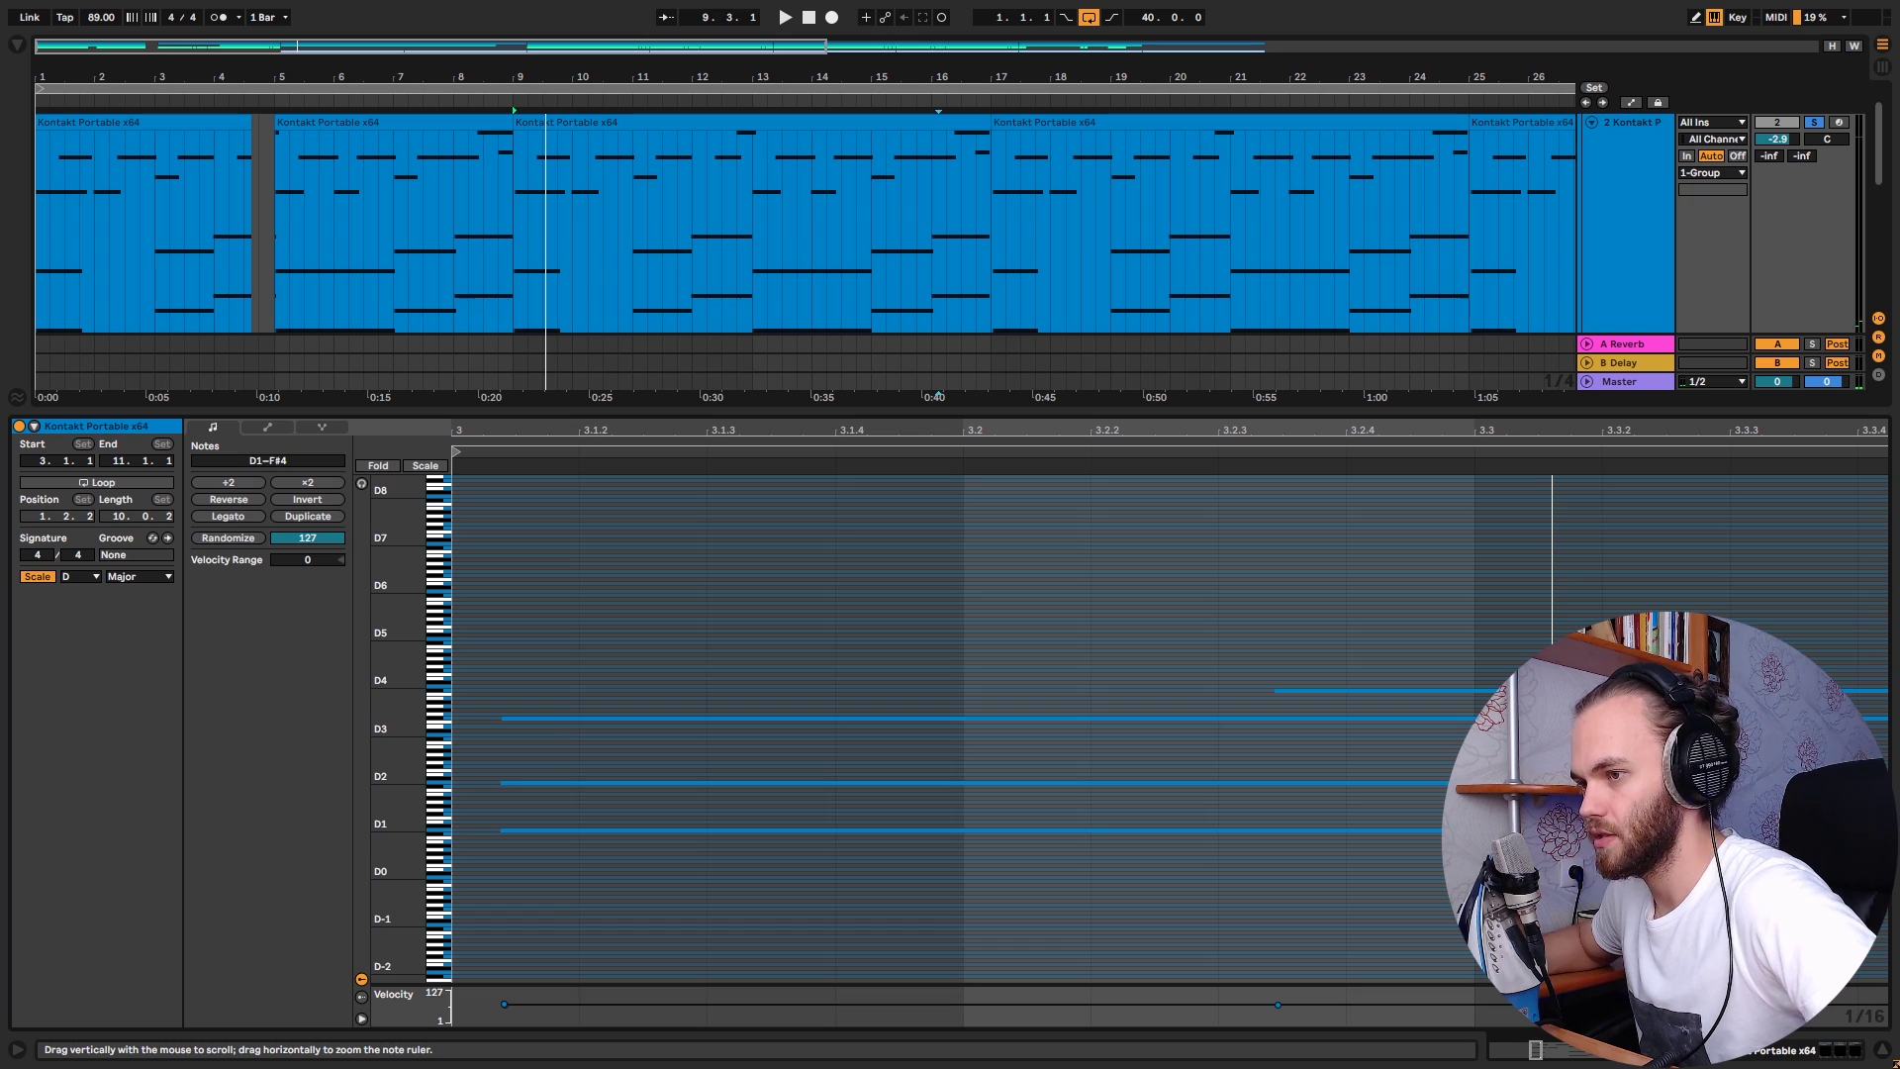
left_click_drag(395, 732, 431, 732)
left_click(510, 732)
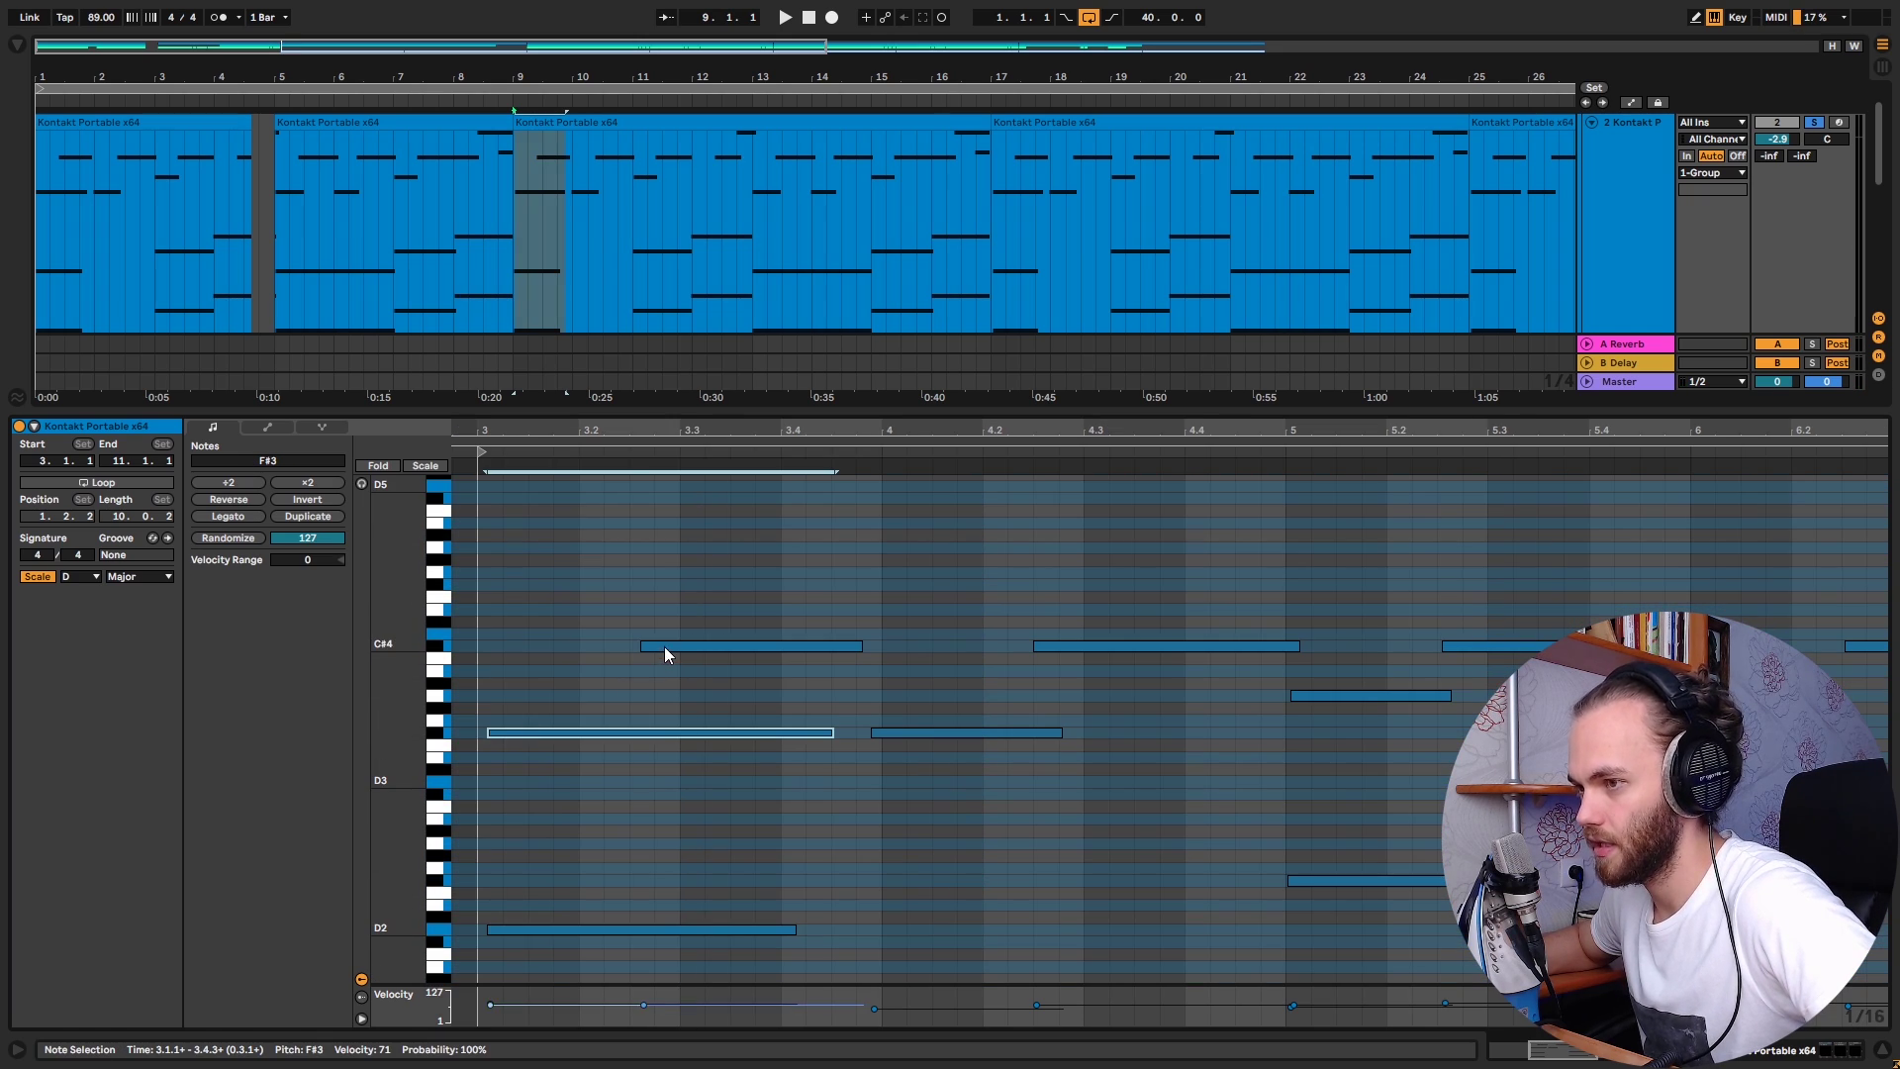
left_click(663, 646)
left_click_drag(624, 703, 637, 787)
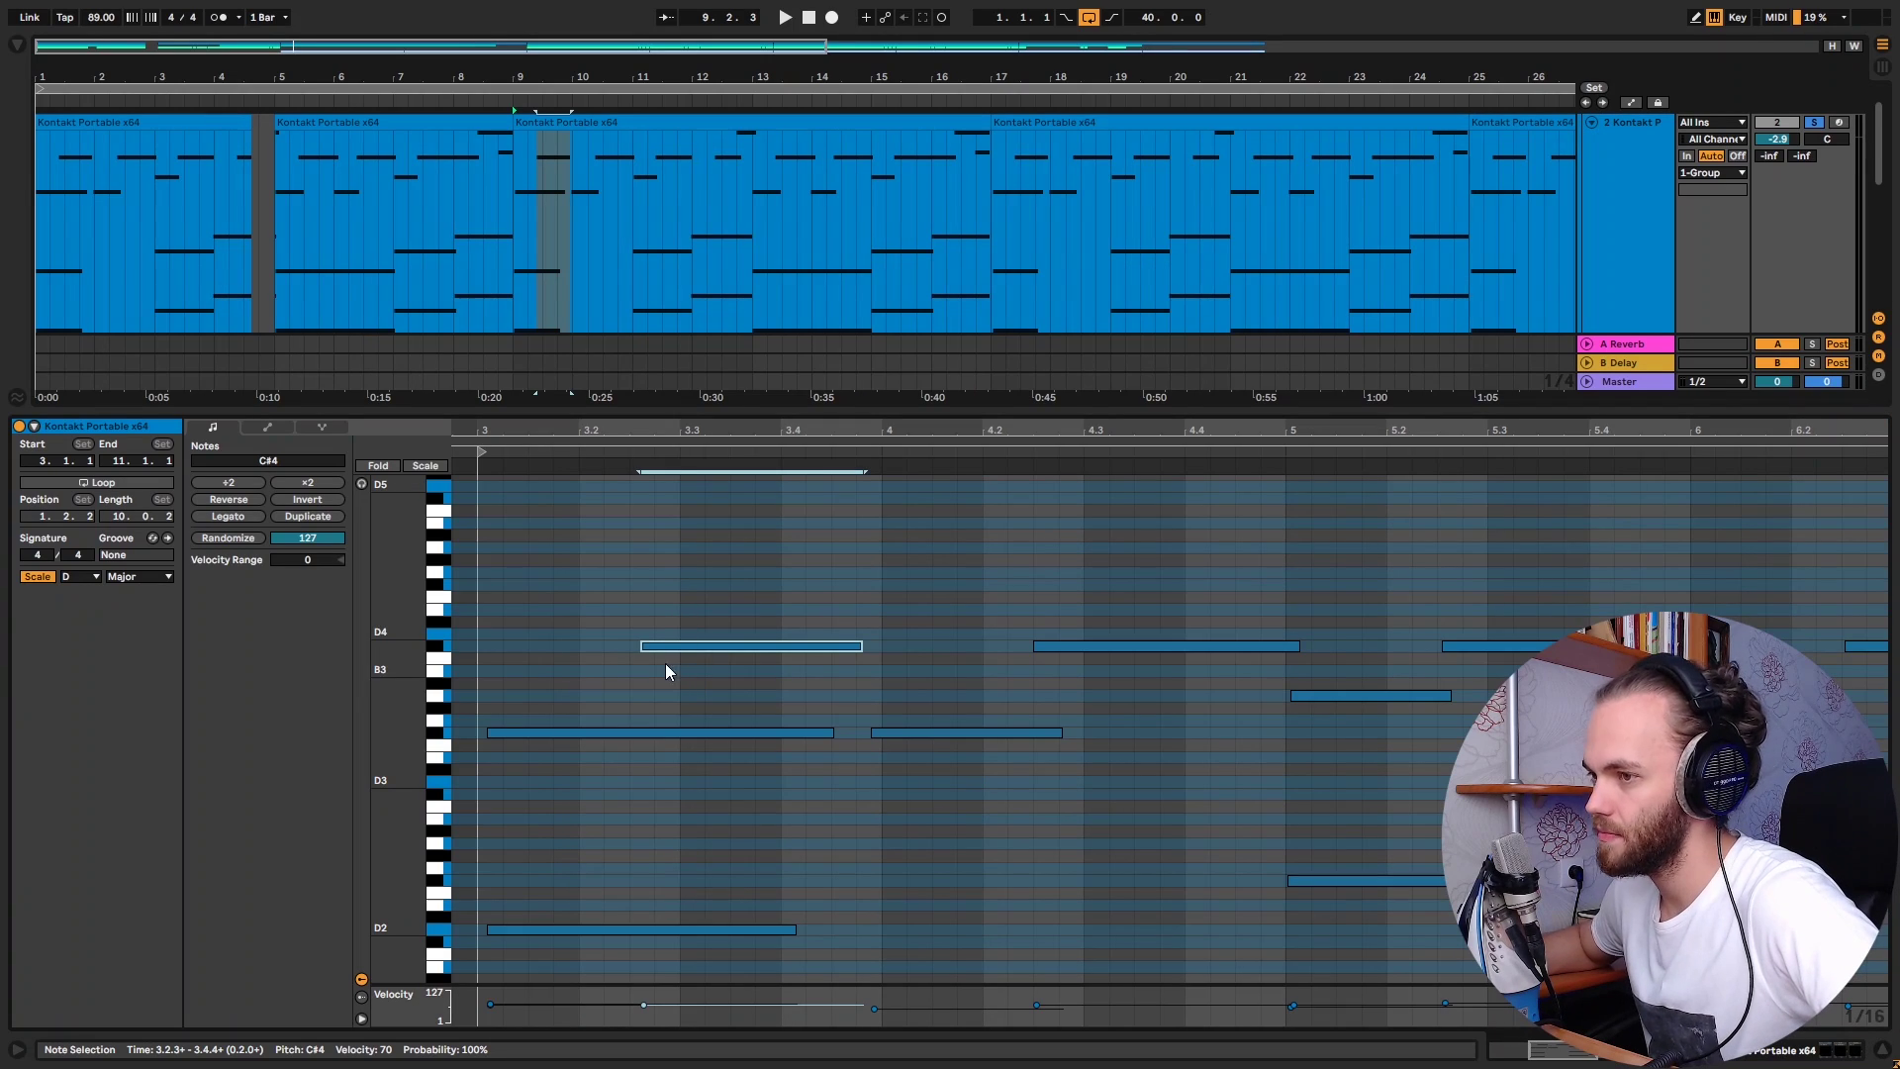
Step: Audition the first C#4 melody note, try it raised to D4, and move it back to C#4
key("space")
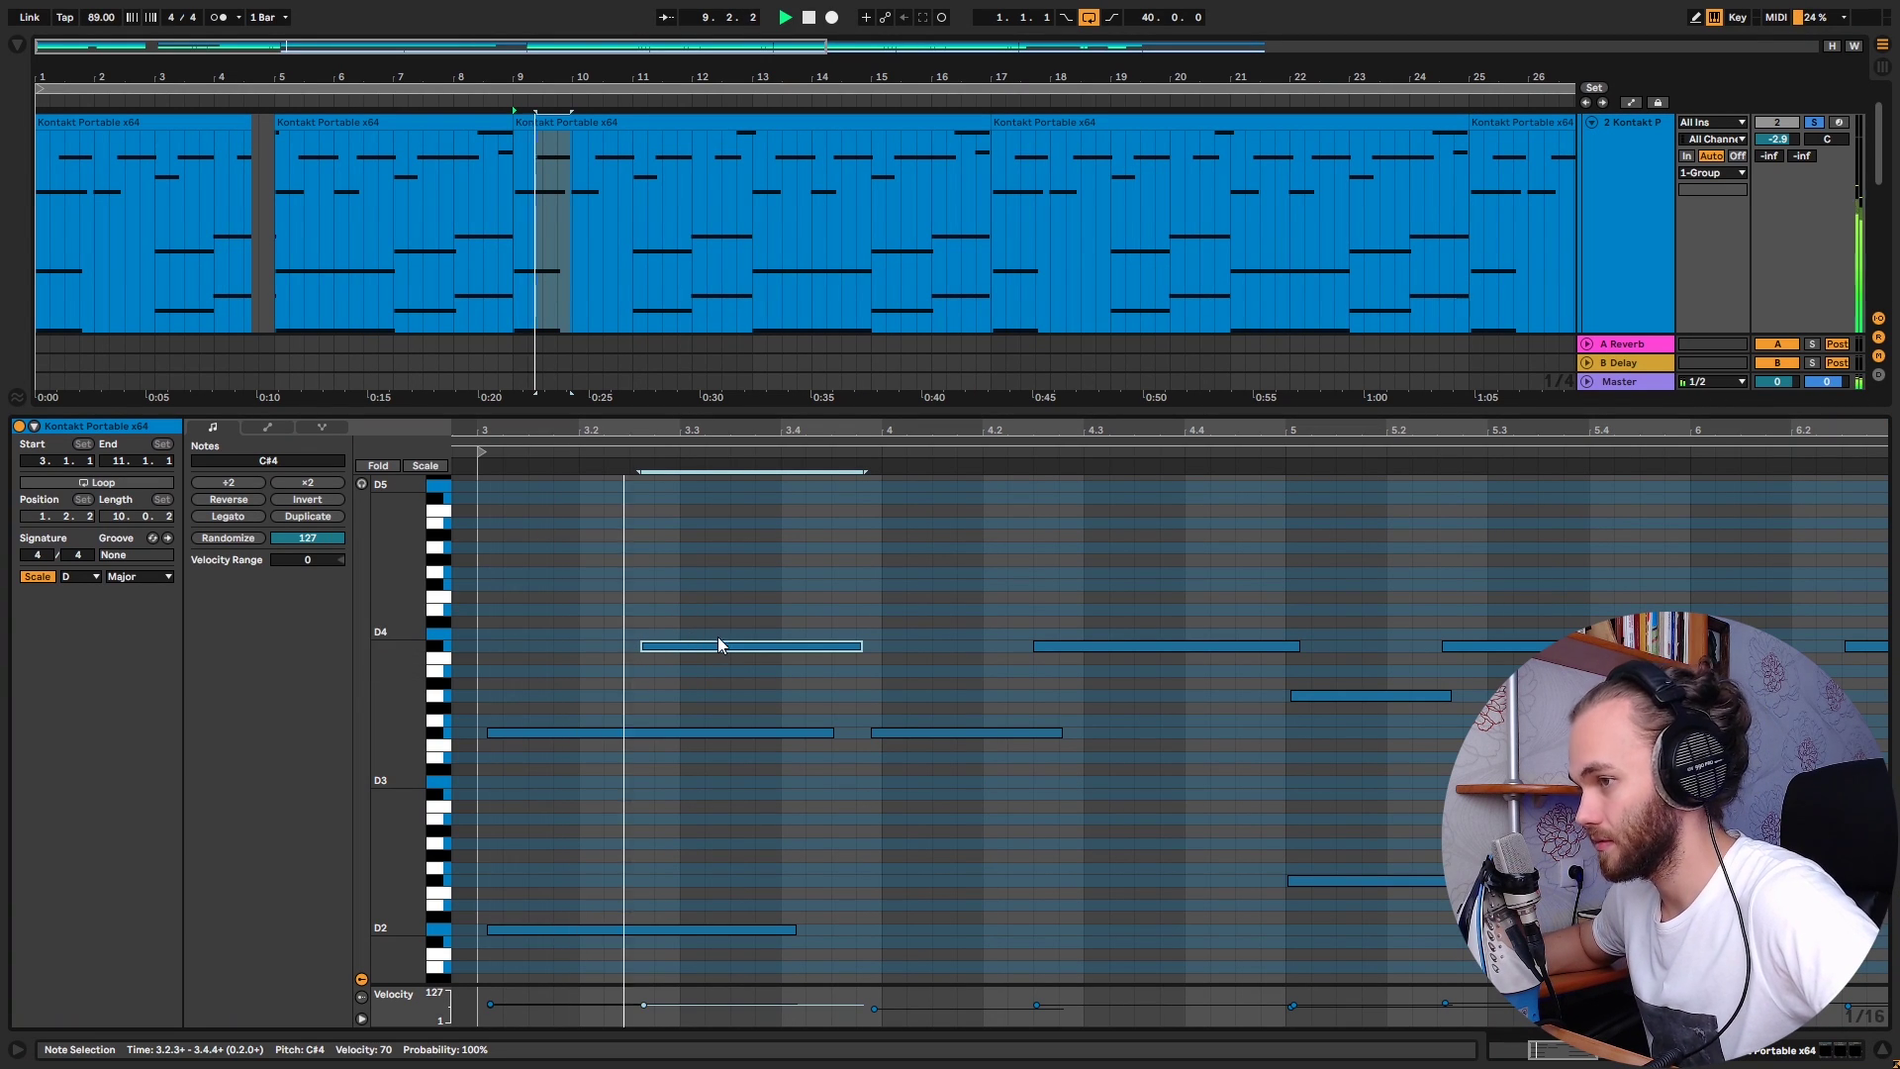
key("space")
left_click_drag(718, 647, 718, 633)
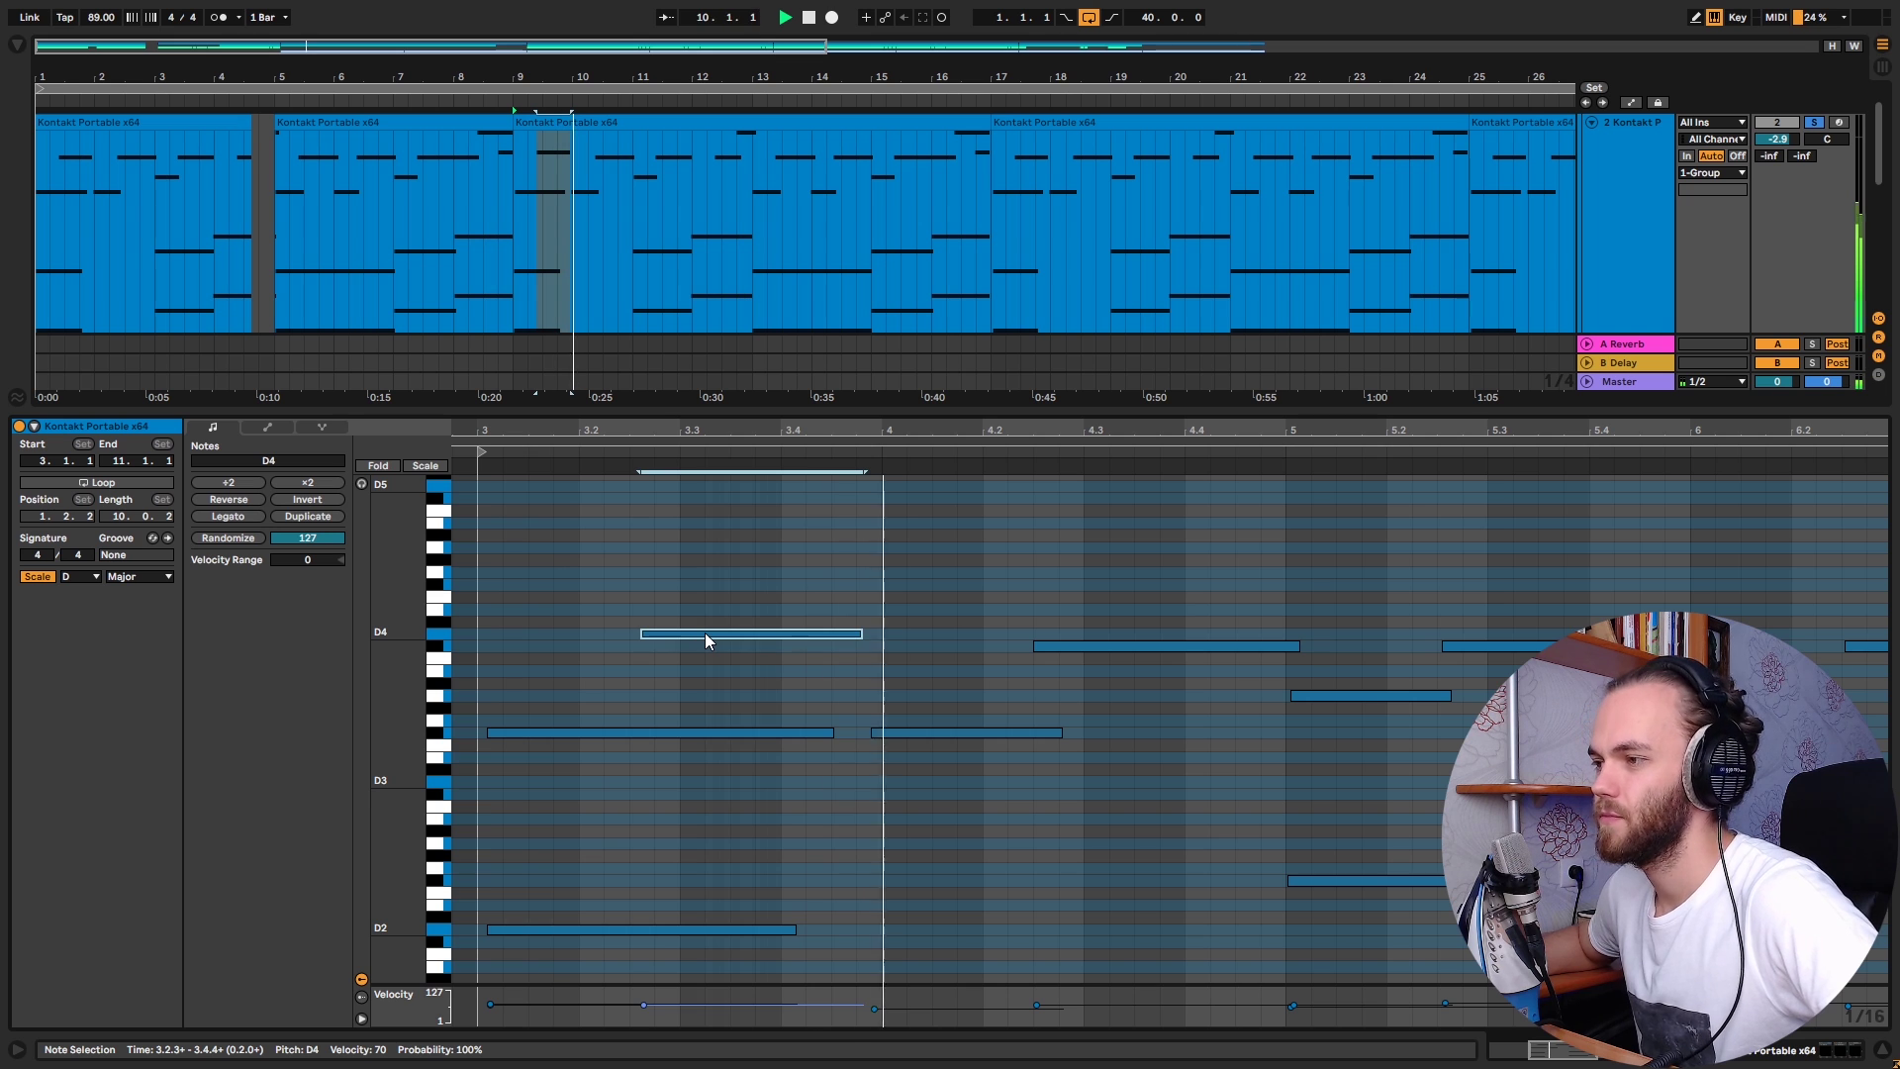
key("space")
key("Down")
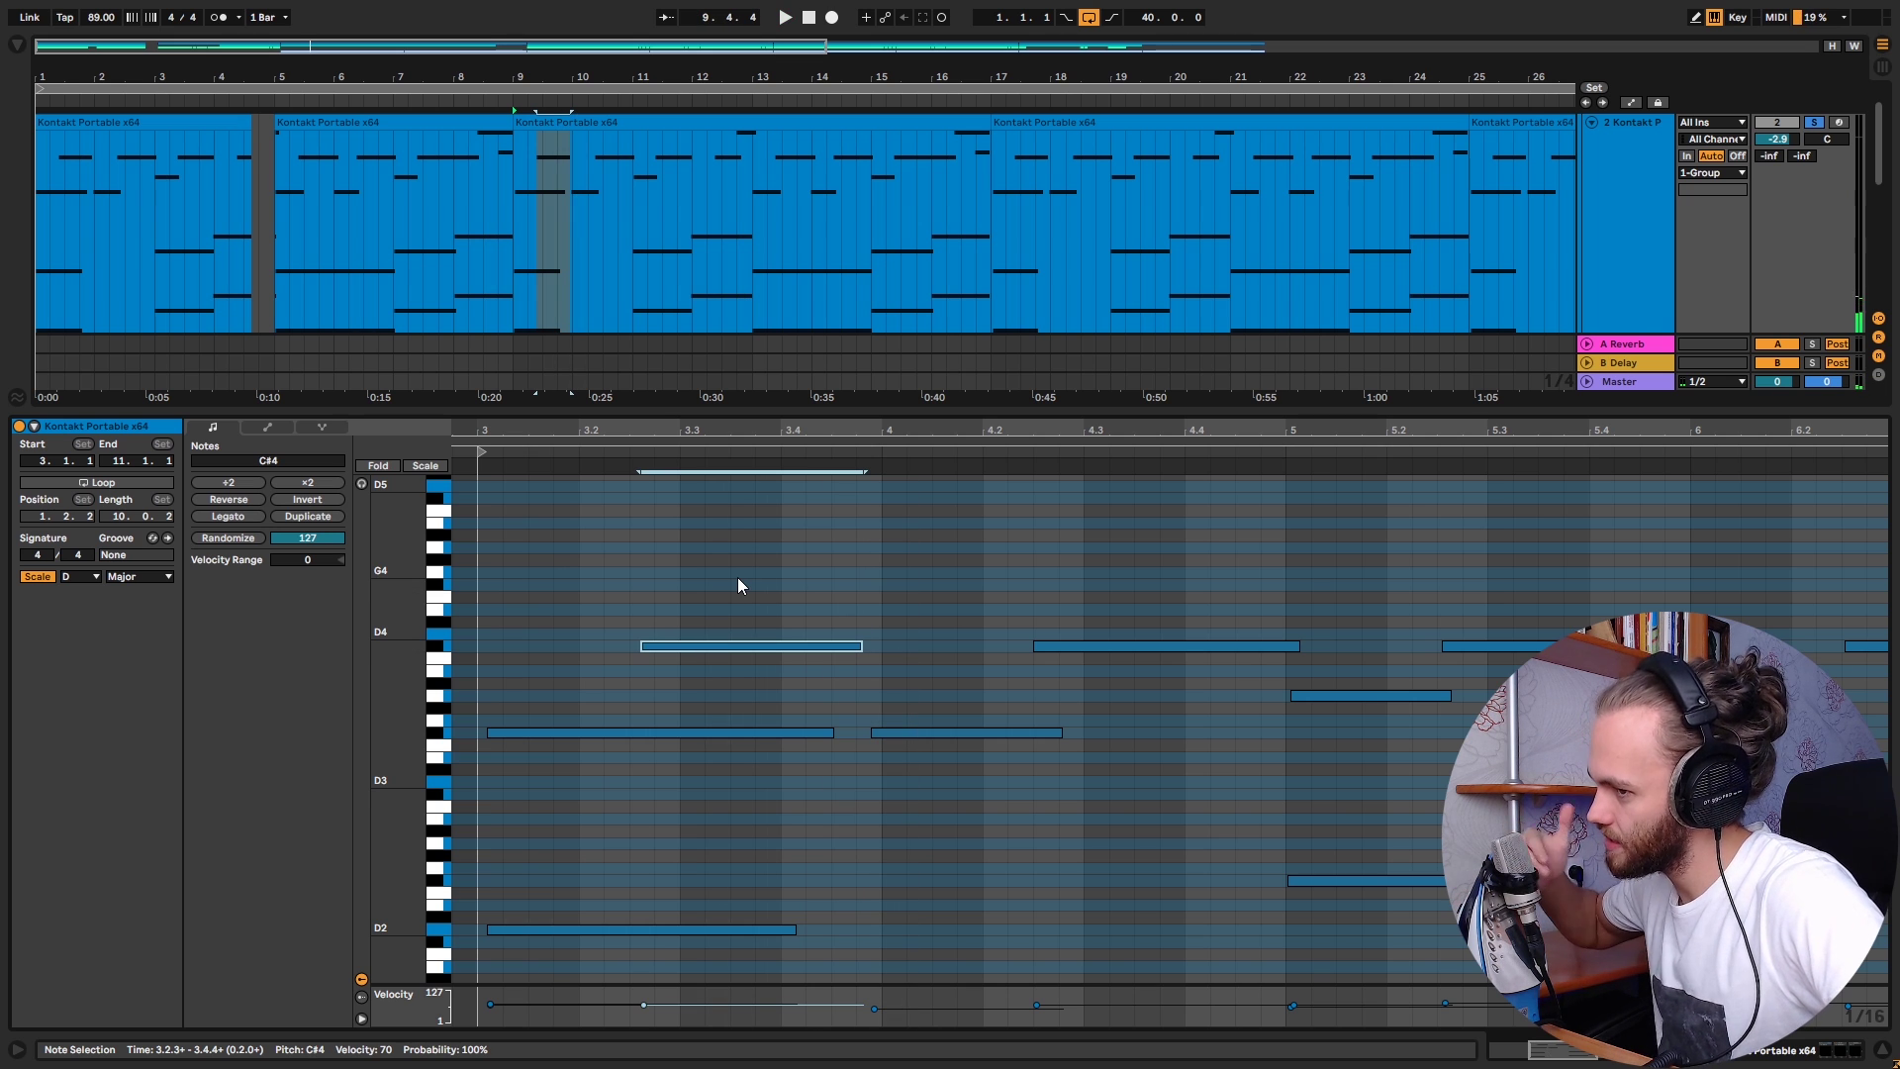
Step: Play on through the Kontakt melody and select the four repeated C#4 notes between 3.2.3 and 7.1.1
key("space")
scroll(728, 619, "down", 5)
scroll(792, 634, "up", 6)
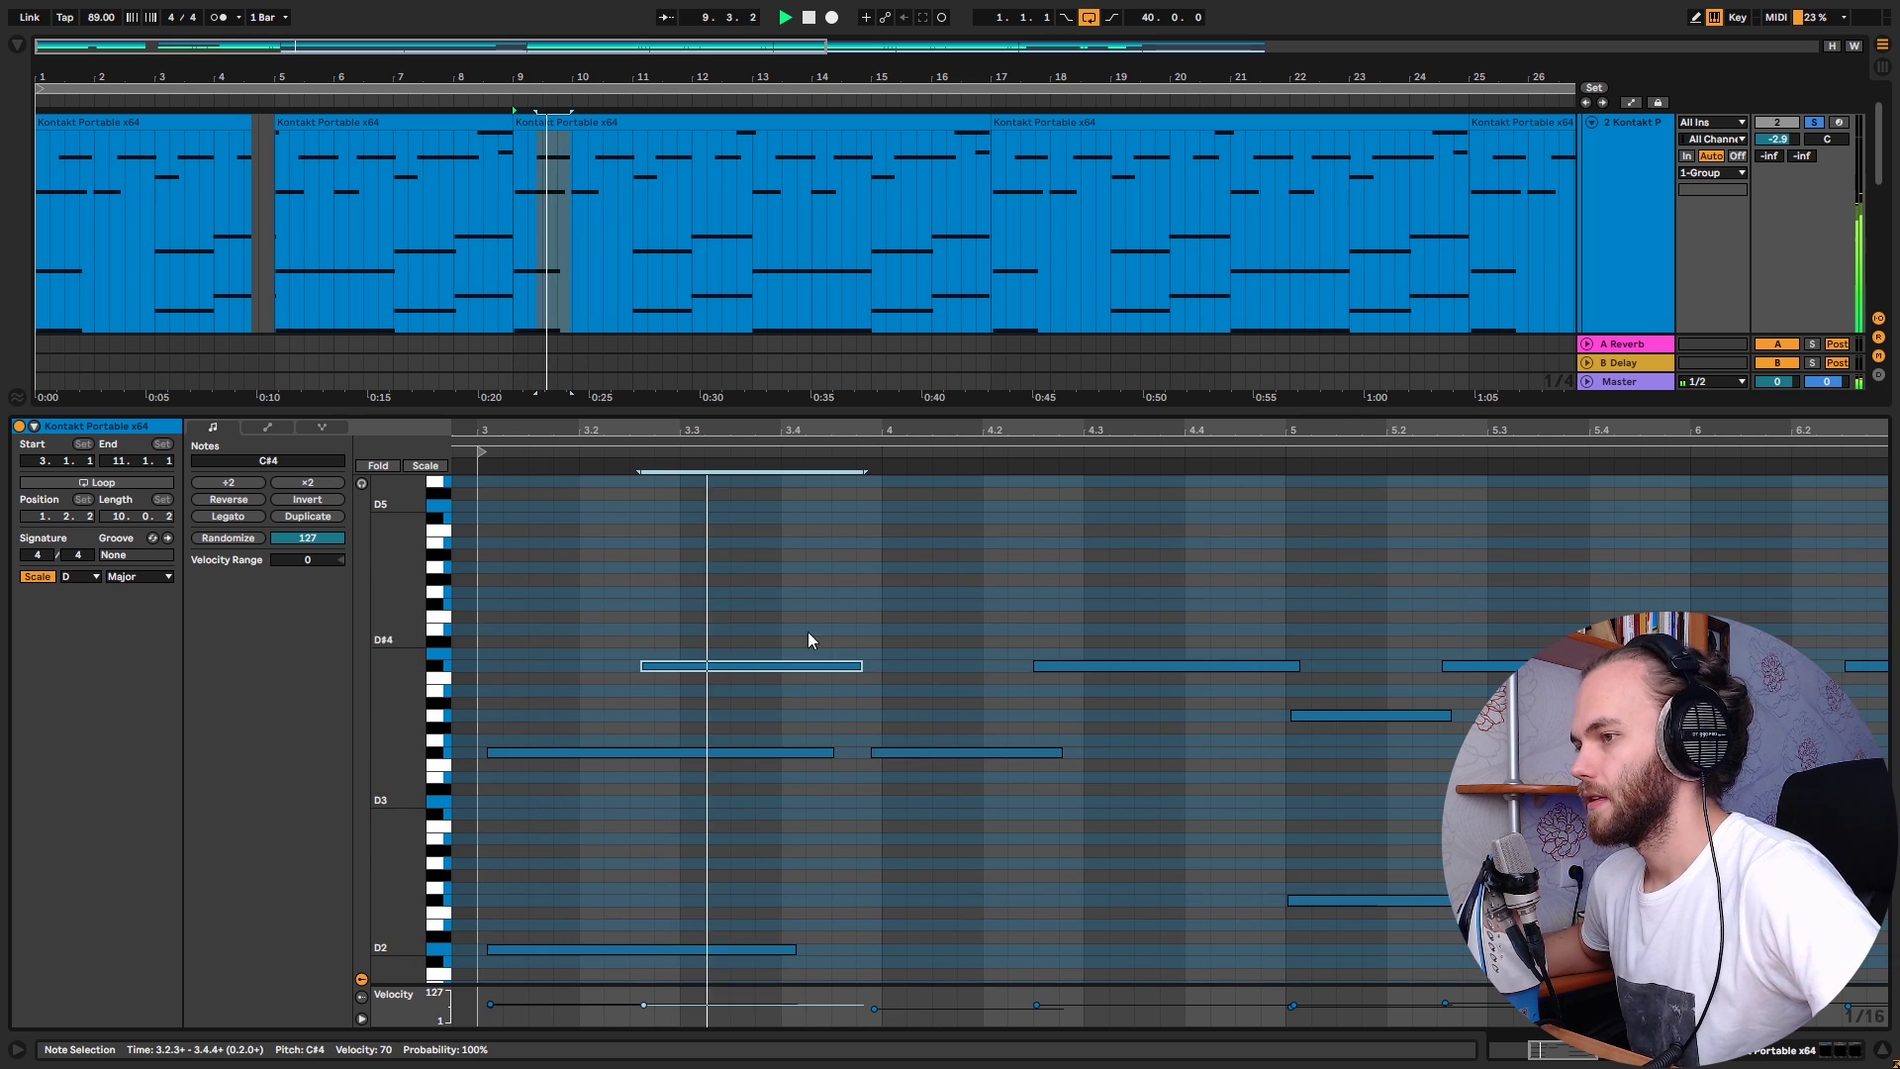
scroll(732, 632, "down", 3)
scroll(917, 685, "up", 3)
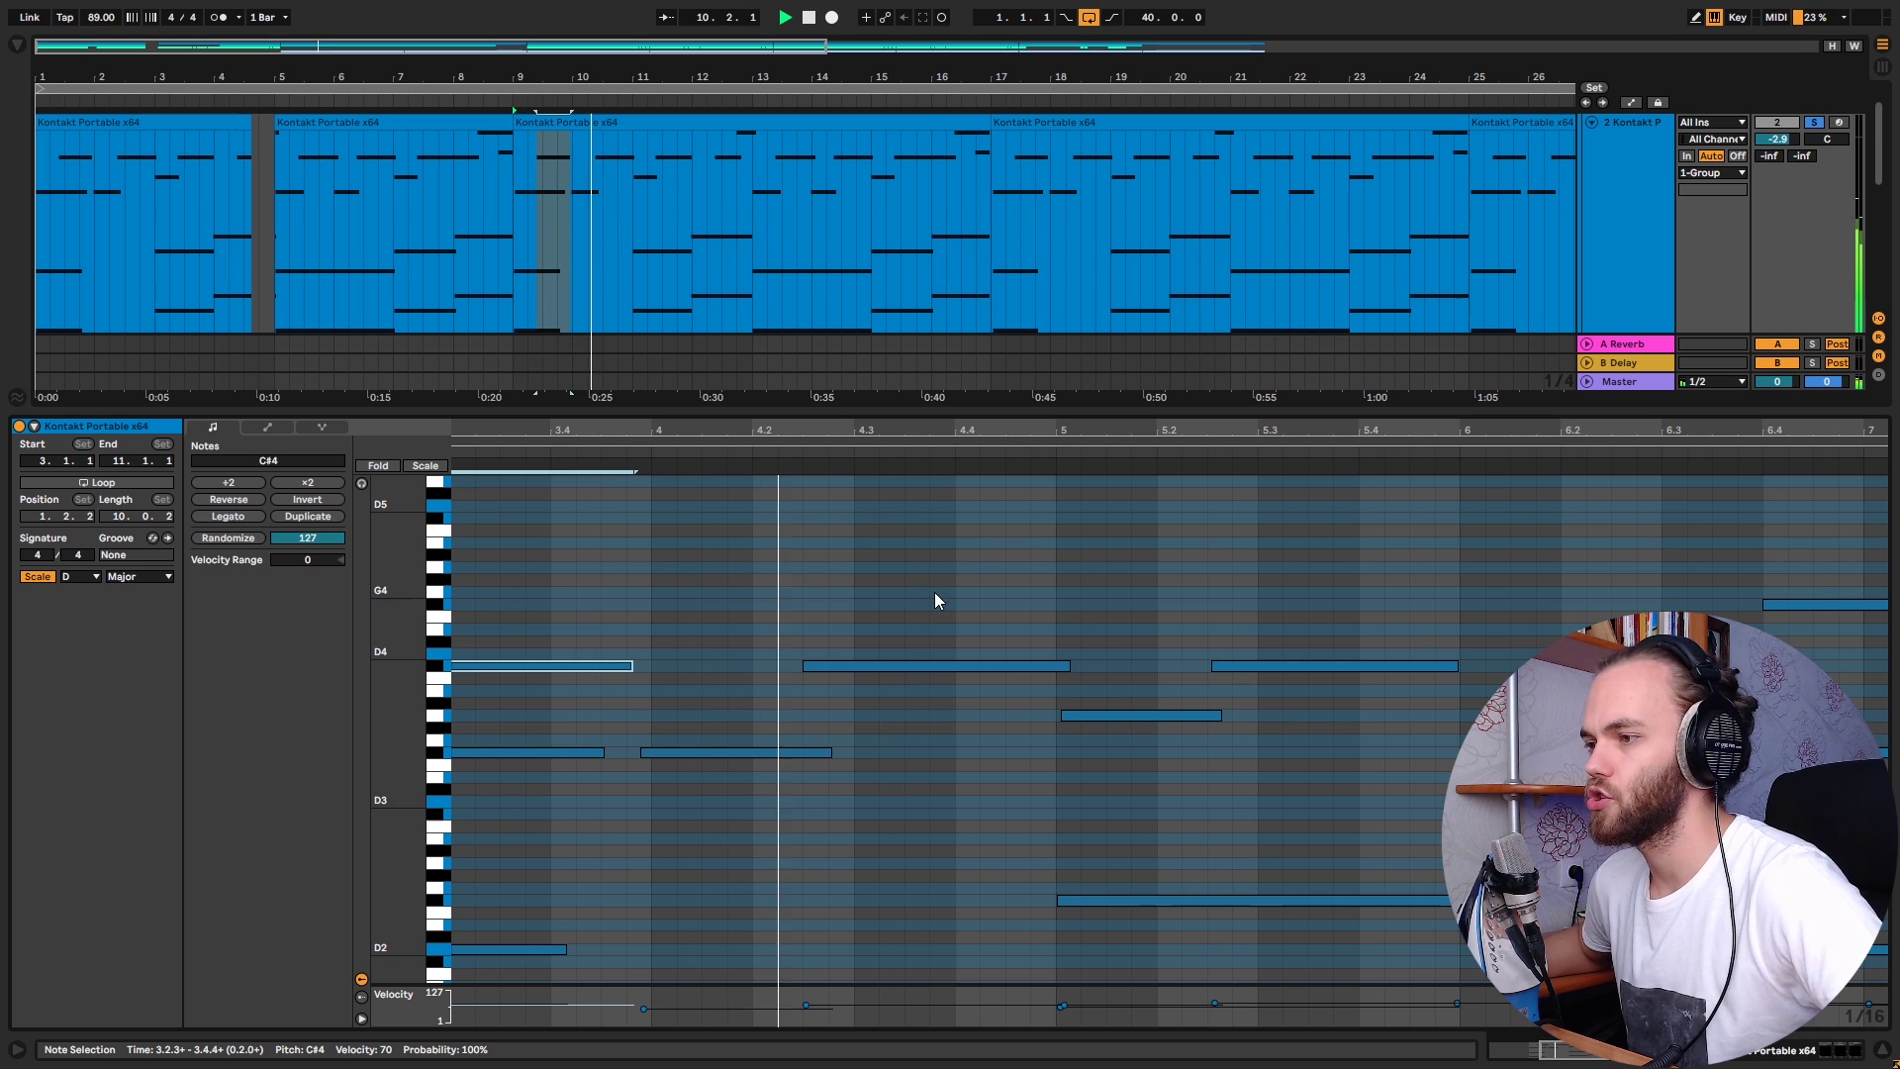
scroll(958, 600, "down", 3)
scroll(1153, 731, "up", 3)
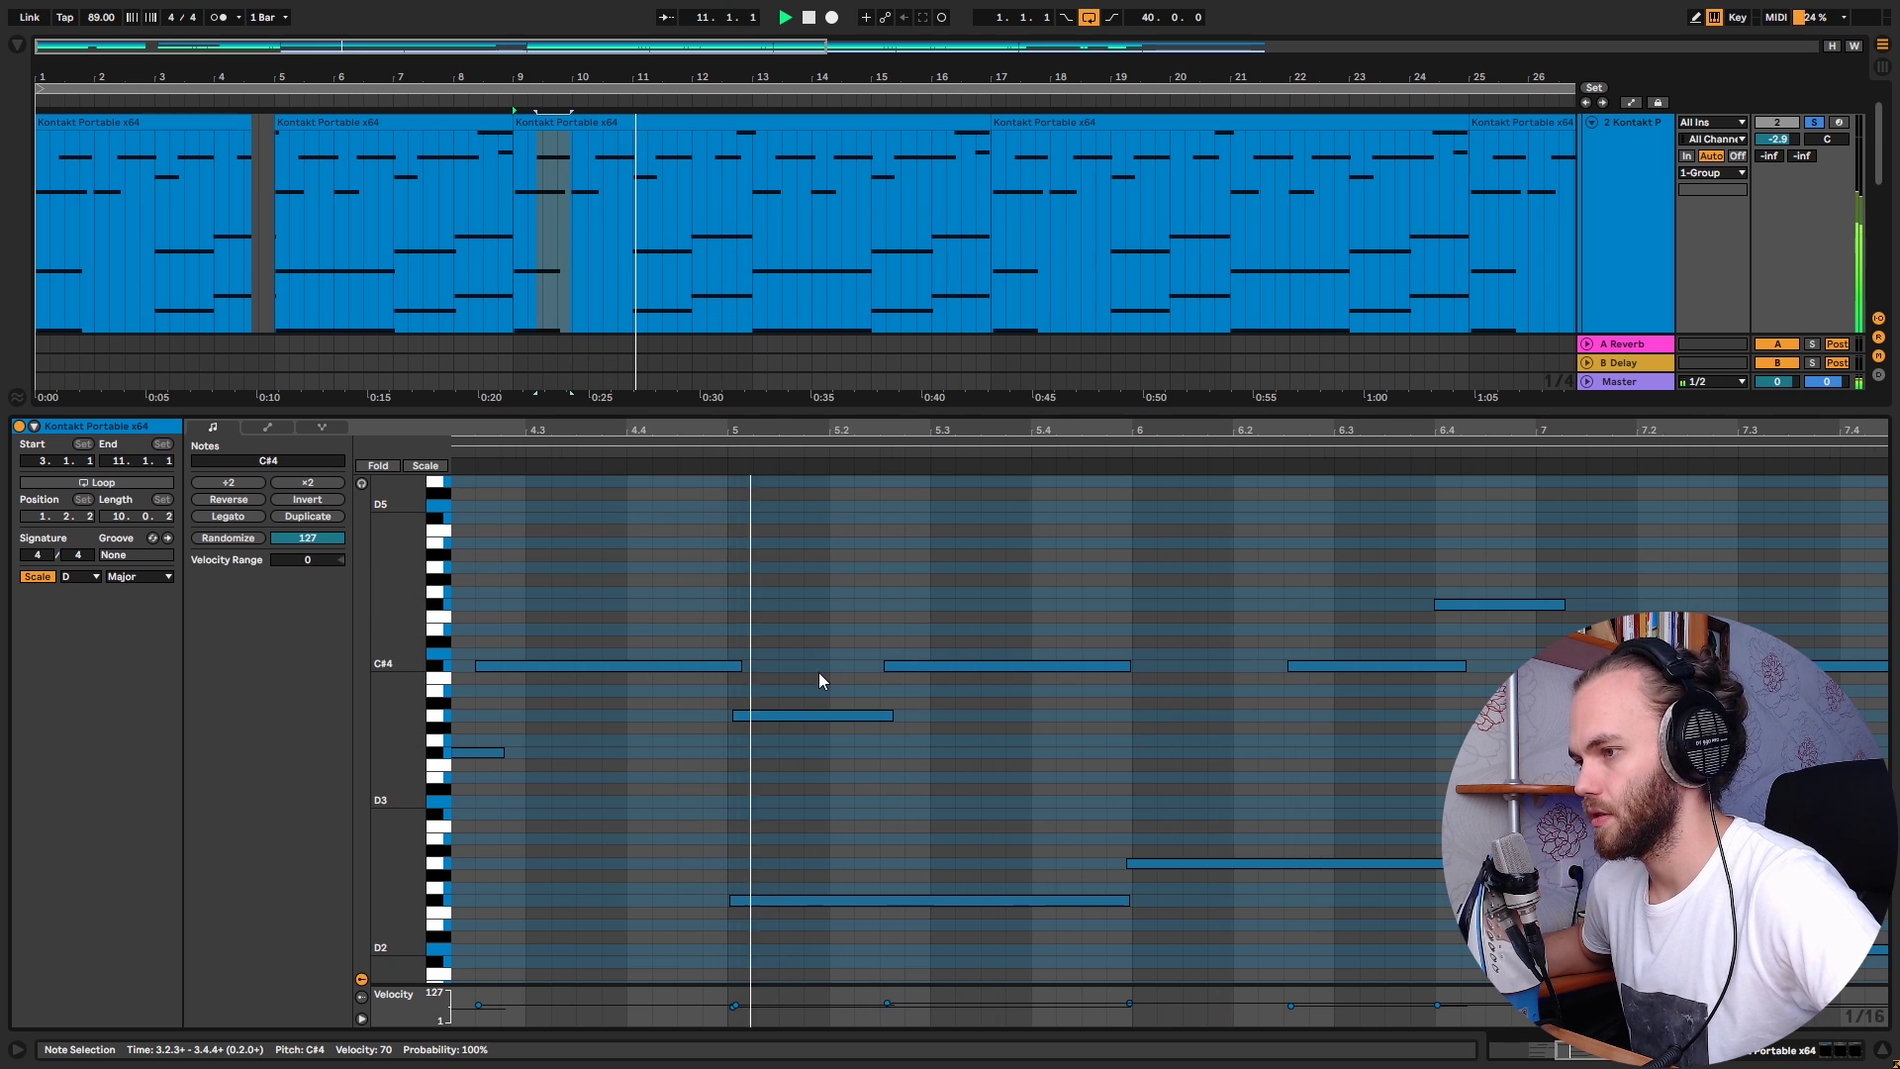
scroll(952, 703, "down", 3)
left_click_drag(1173, 650, 608, 669)
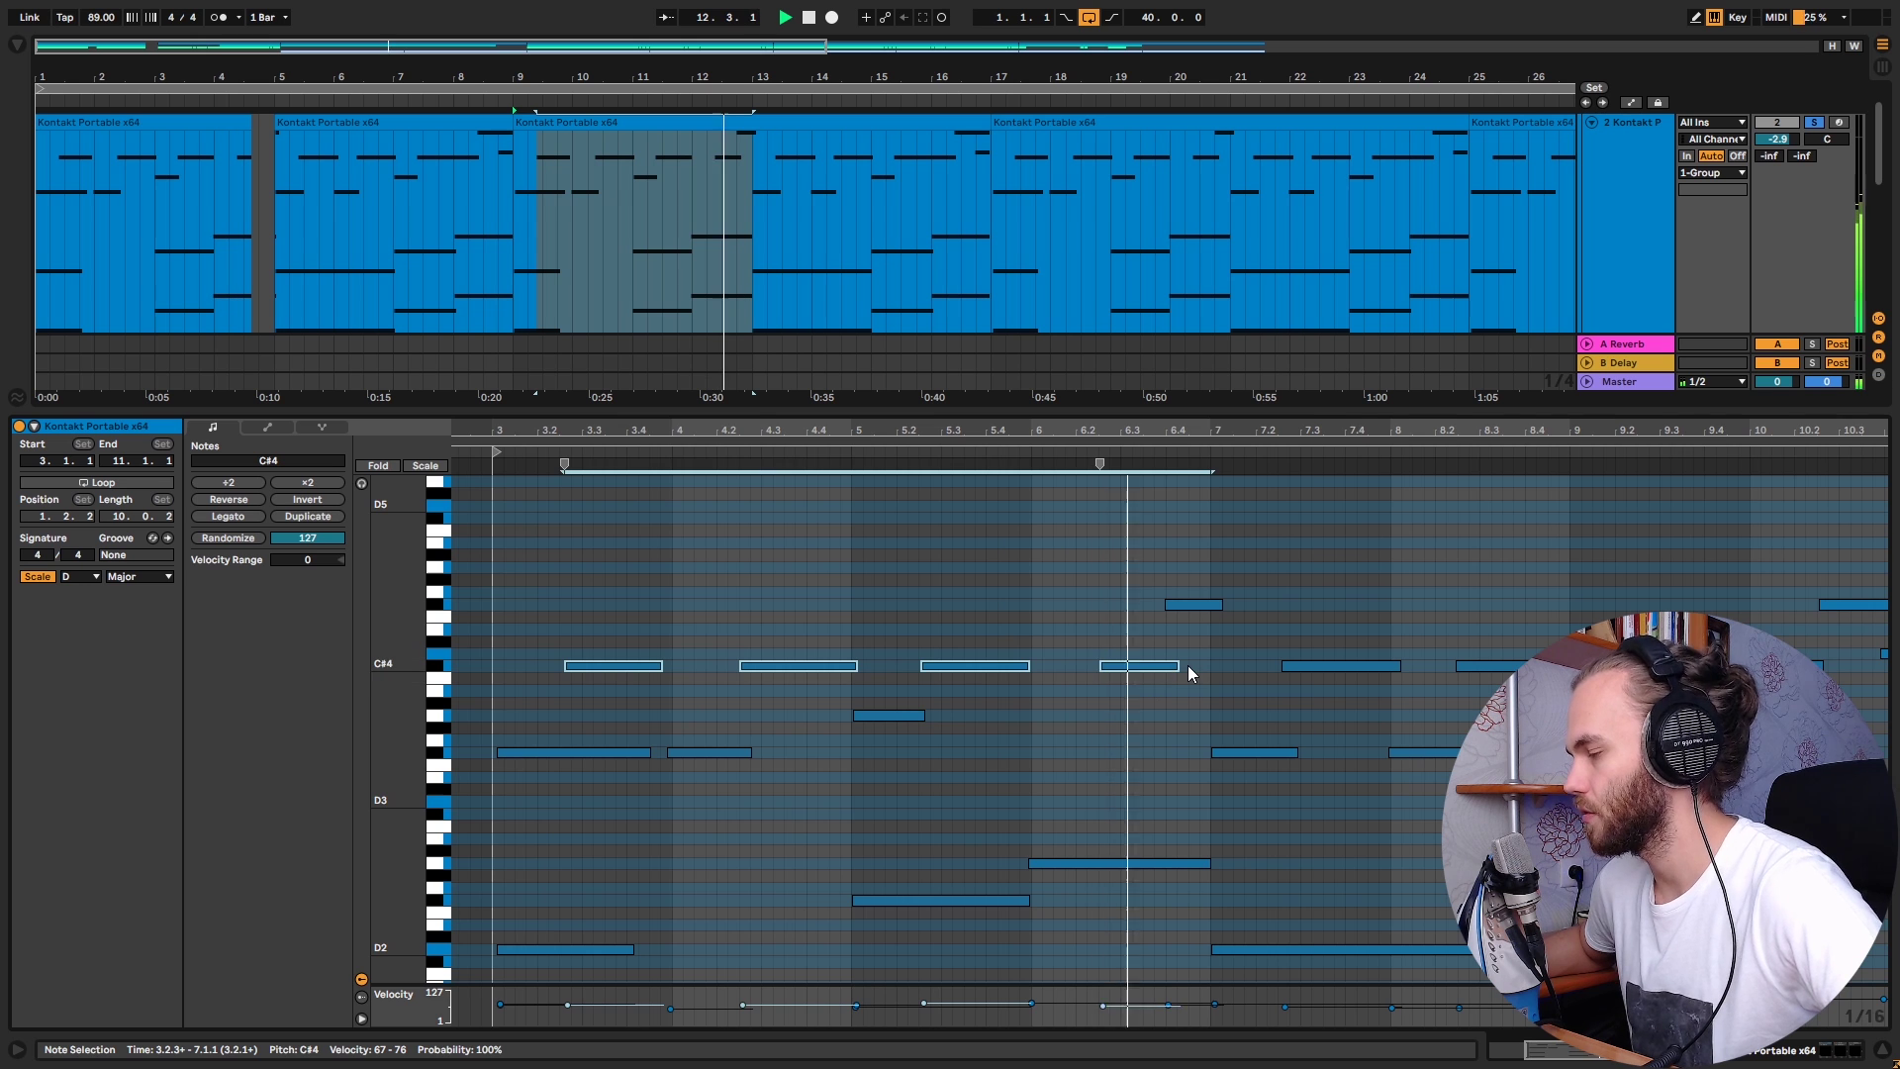
Step: Shrink the note editor to show all arrangement tracks again, and stop playback with the position at bar 1
scroll(1188, 665, "down", 2)
left_click_drag(1208, 411, 1158, 836)
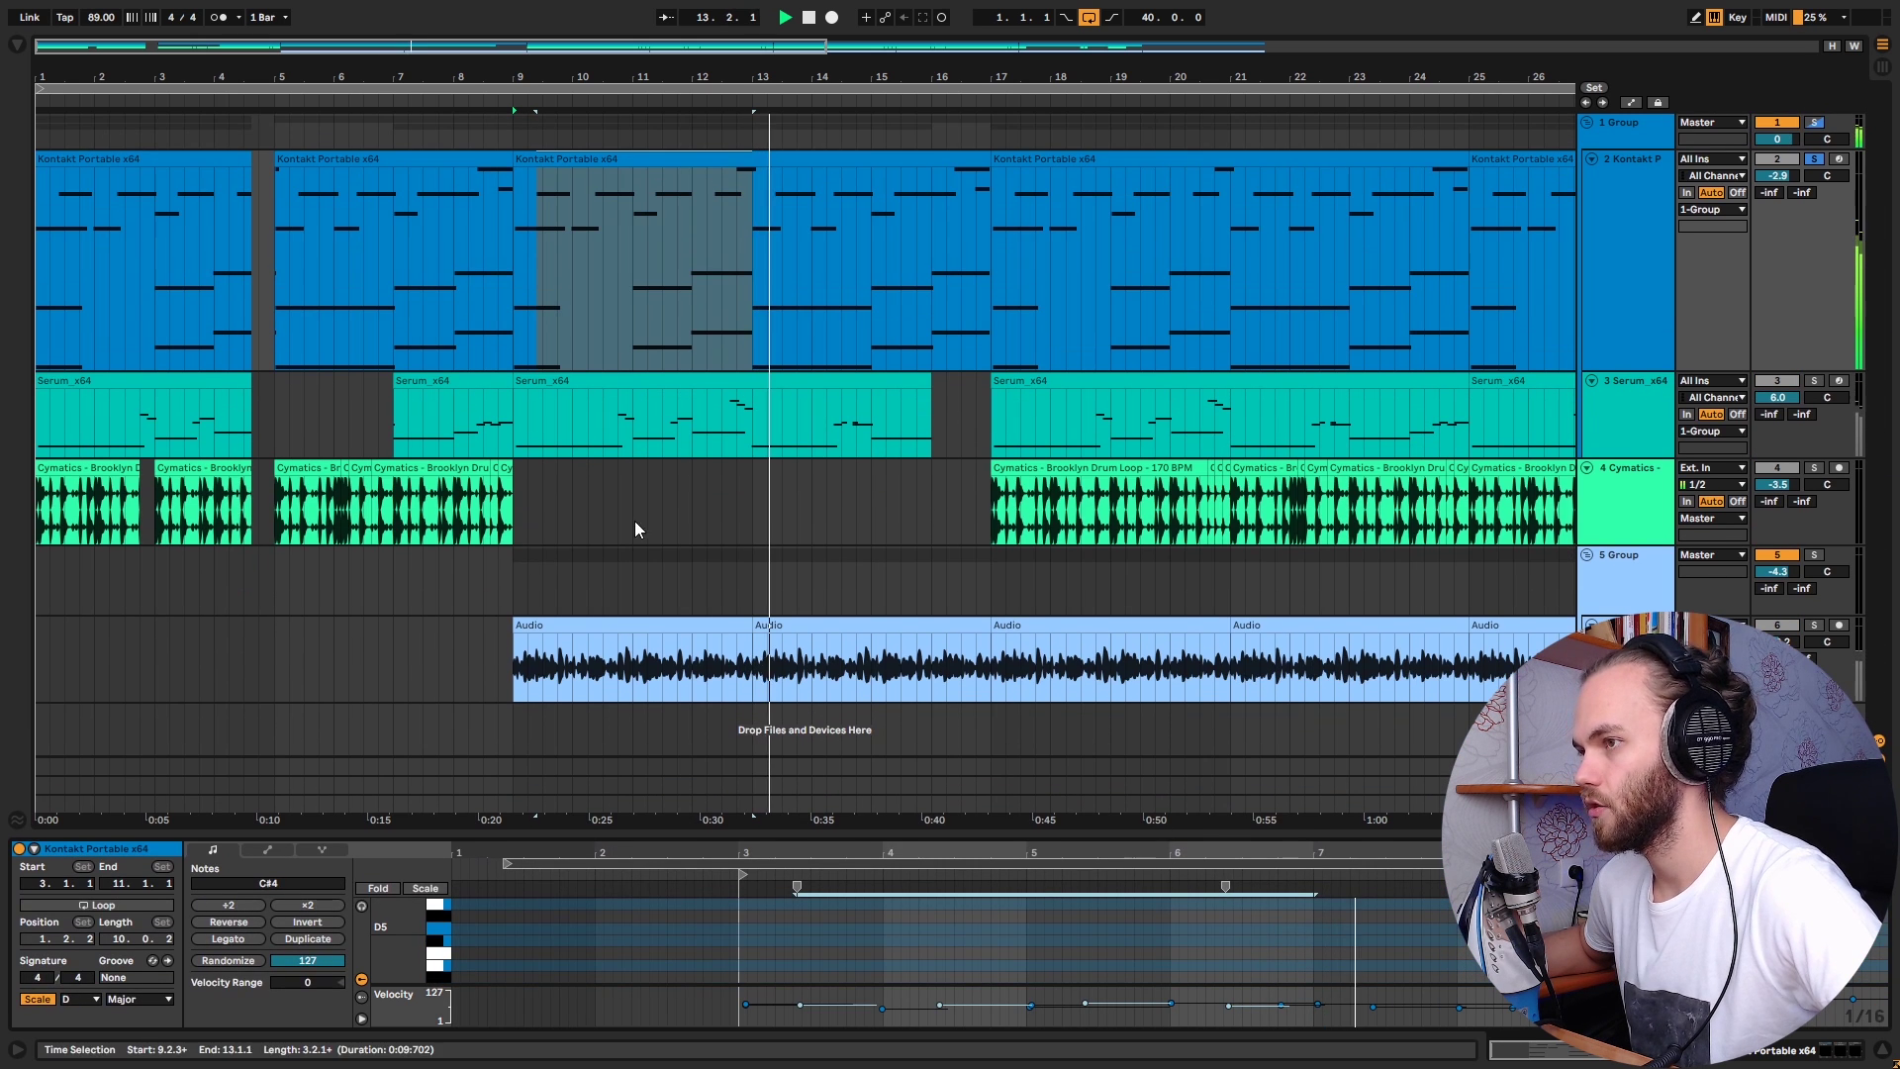
left_click(39, 316)
key("space")
Step: Show the 2 Kontakt track's devices, inspect the NOIRE Felt piano in Kontakt Portable, and close its window
left_click(1645, 241)
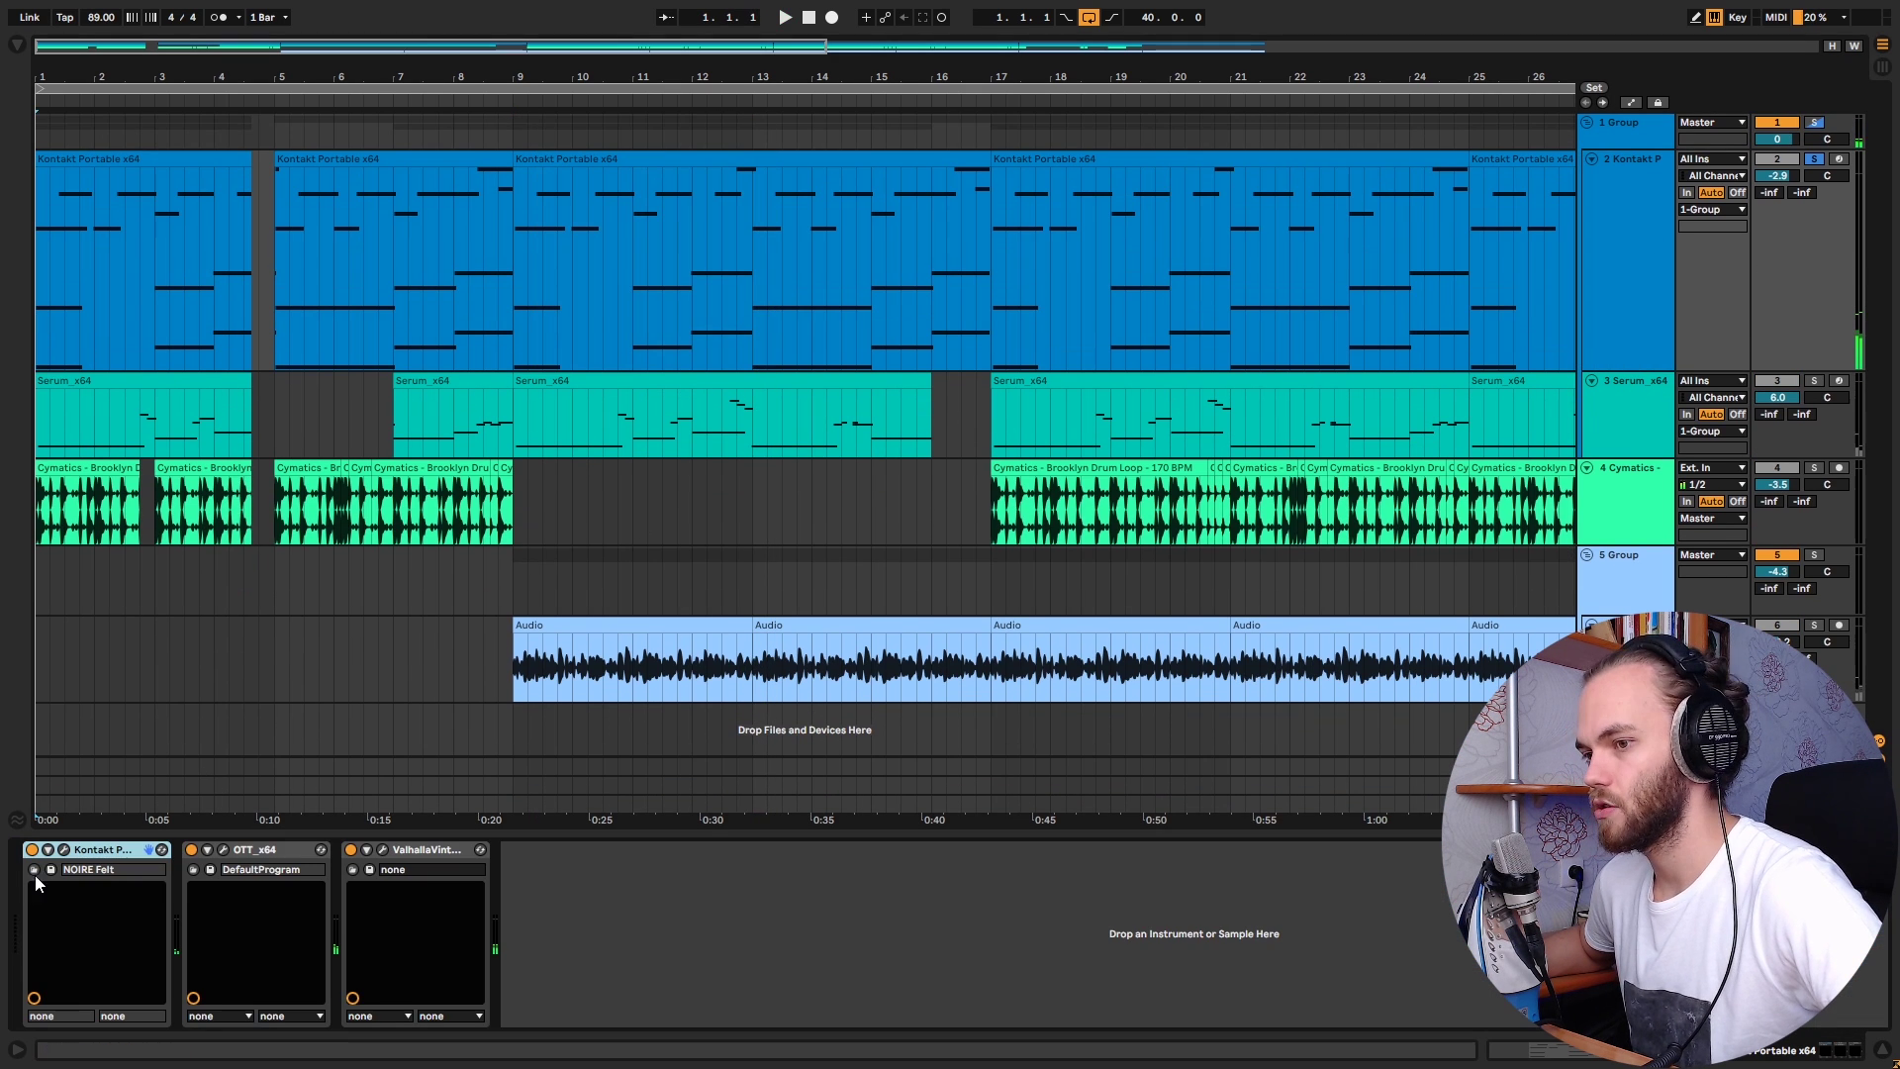
left_click(65, 850)
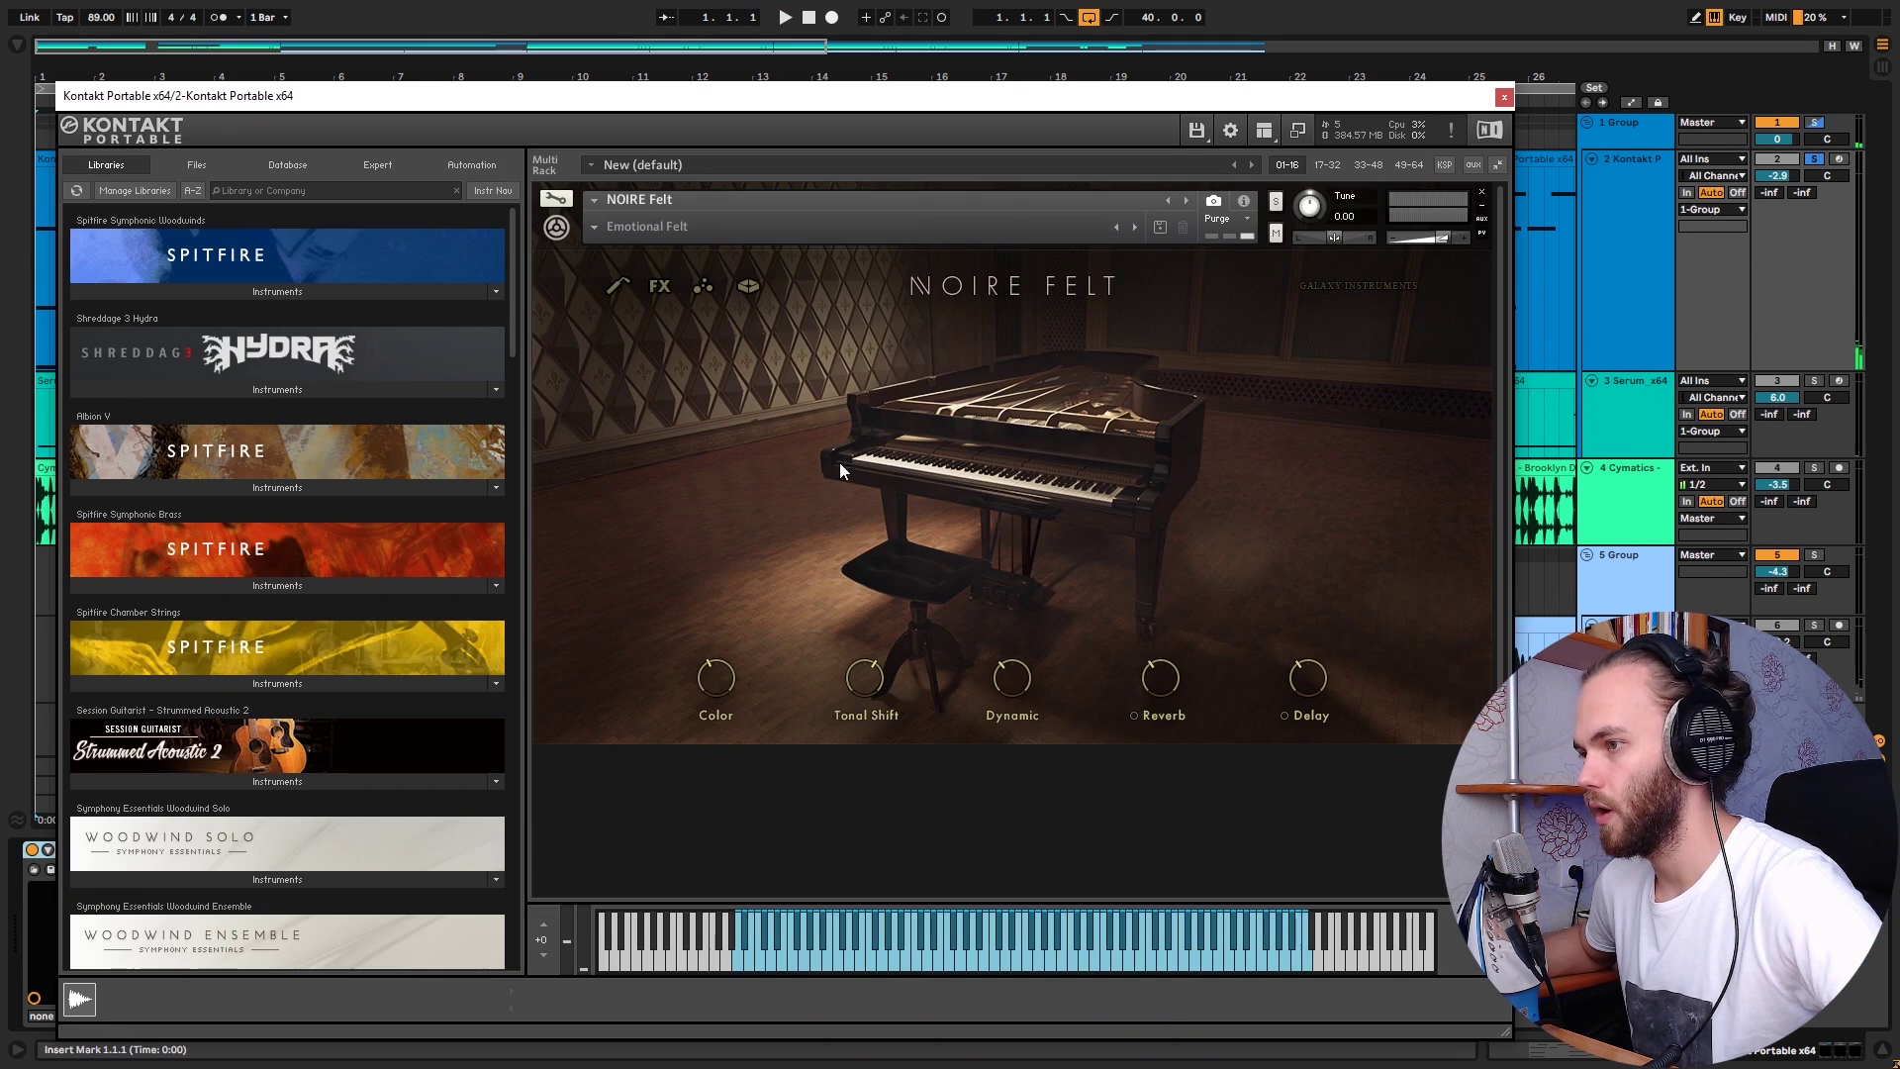
left_click(1503, 98)
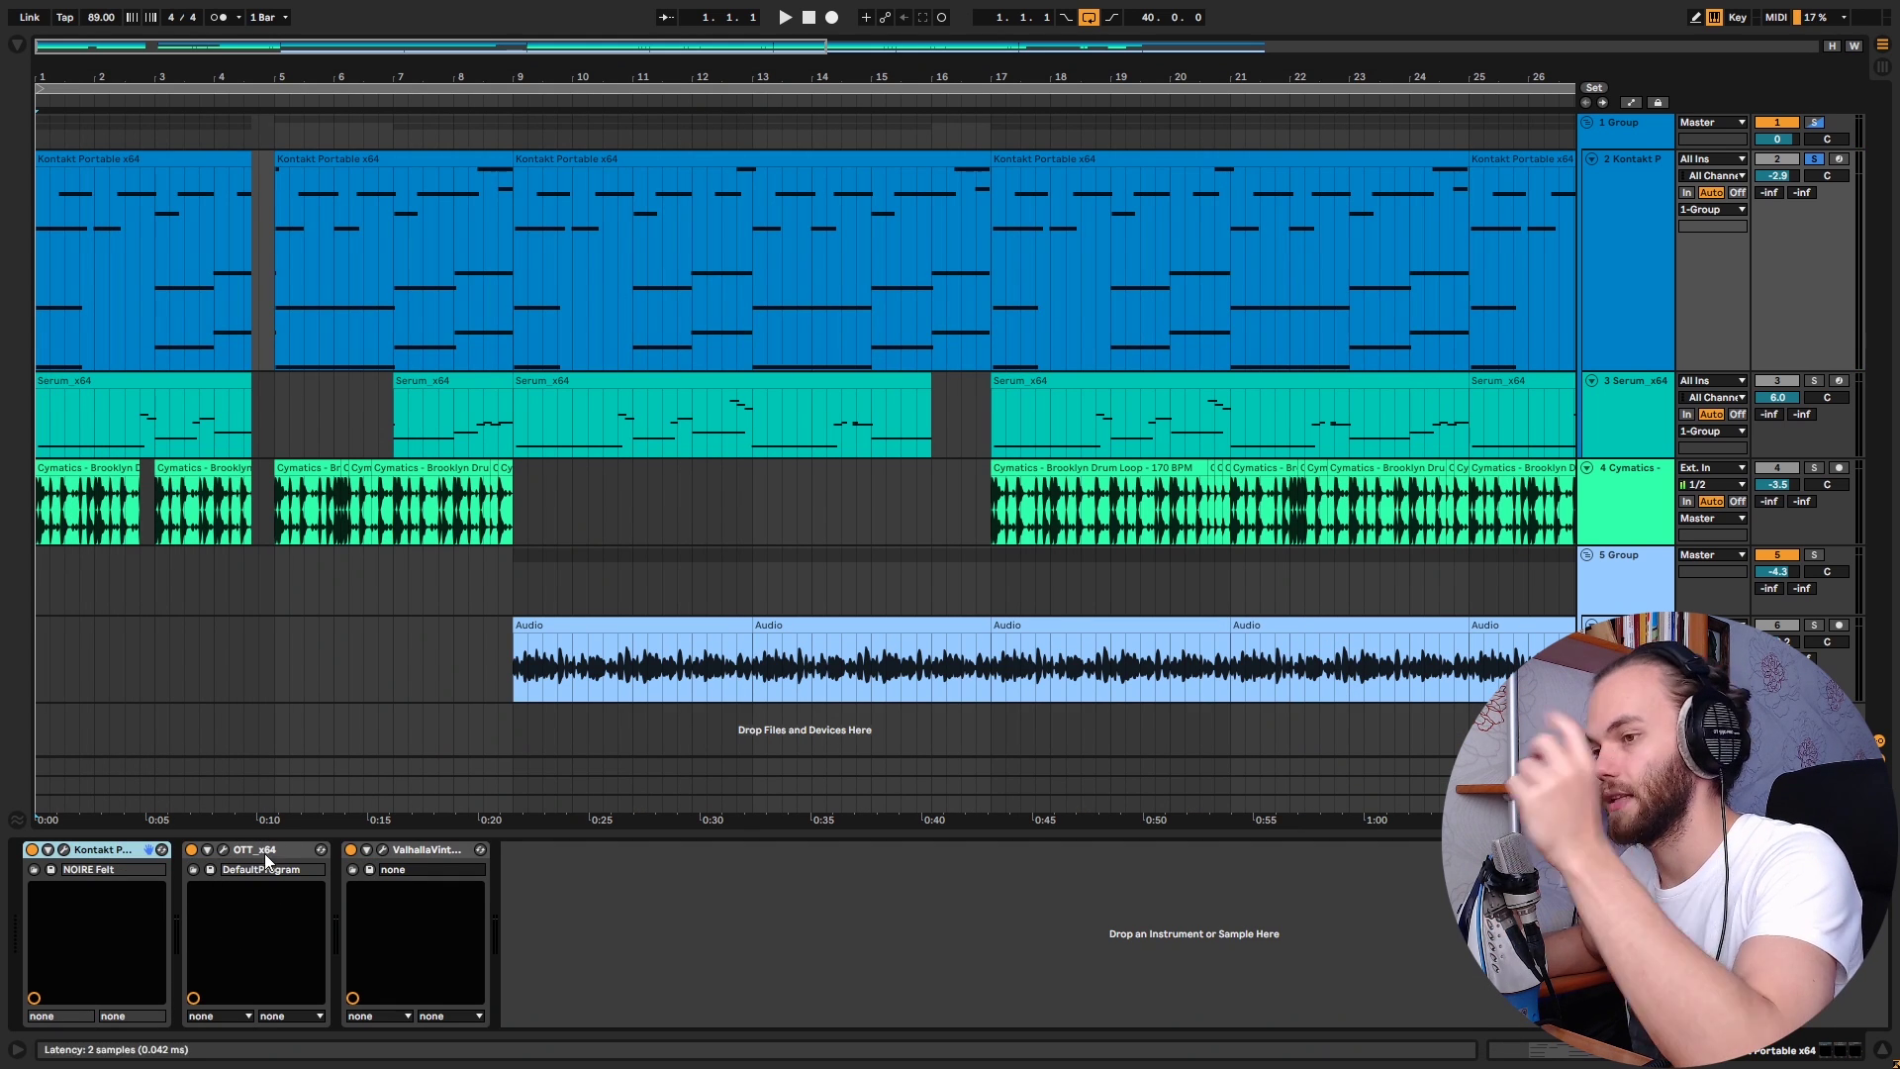
Step: Inspect the Kontakt track's OTT compressor, and compare the piano with OTT bypassed and enabled during playback from bar 1
left_click(223, 850)
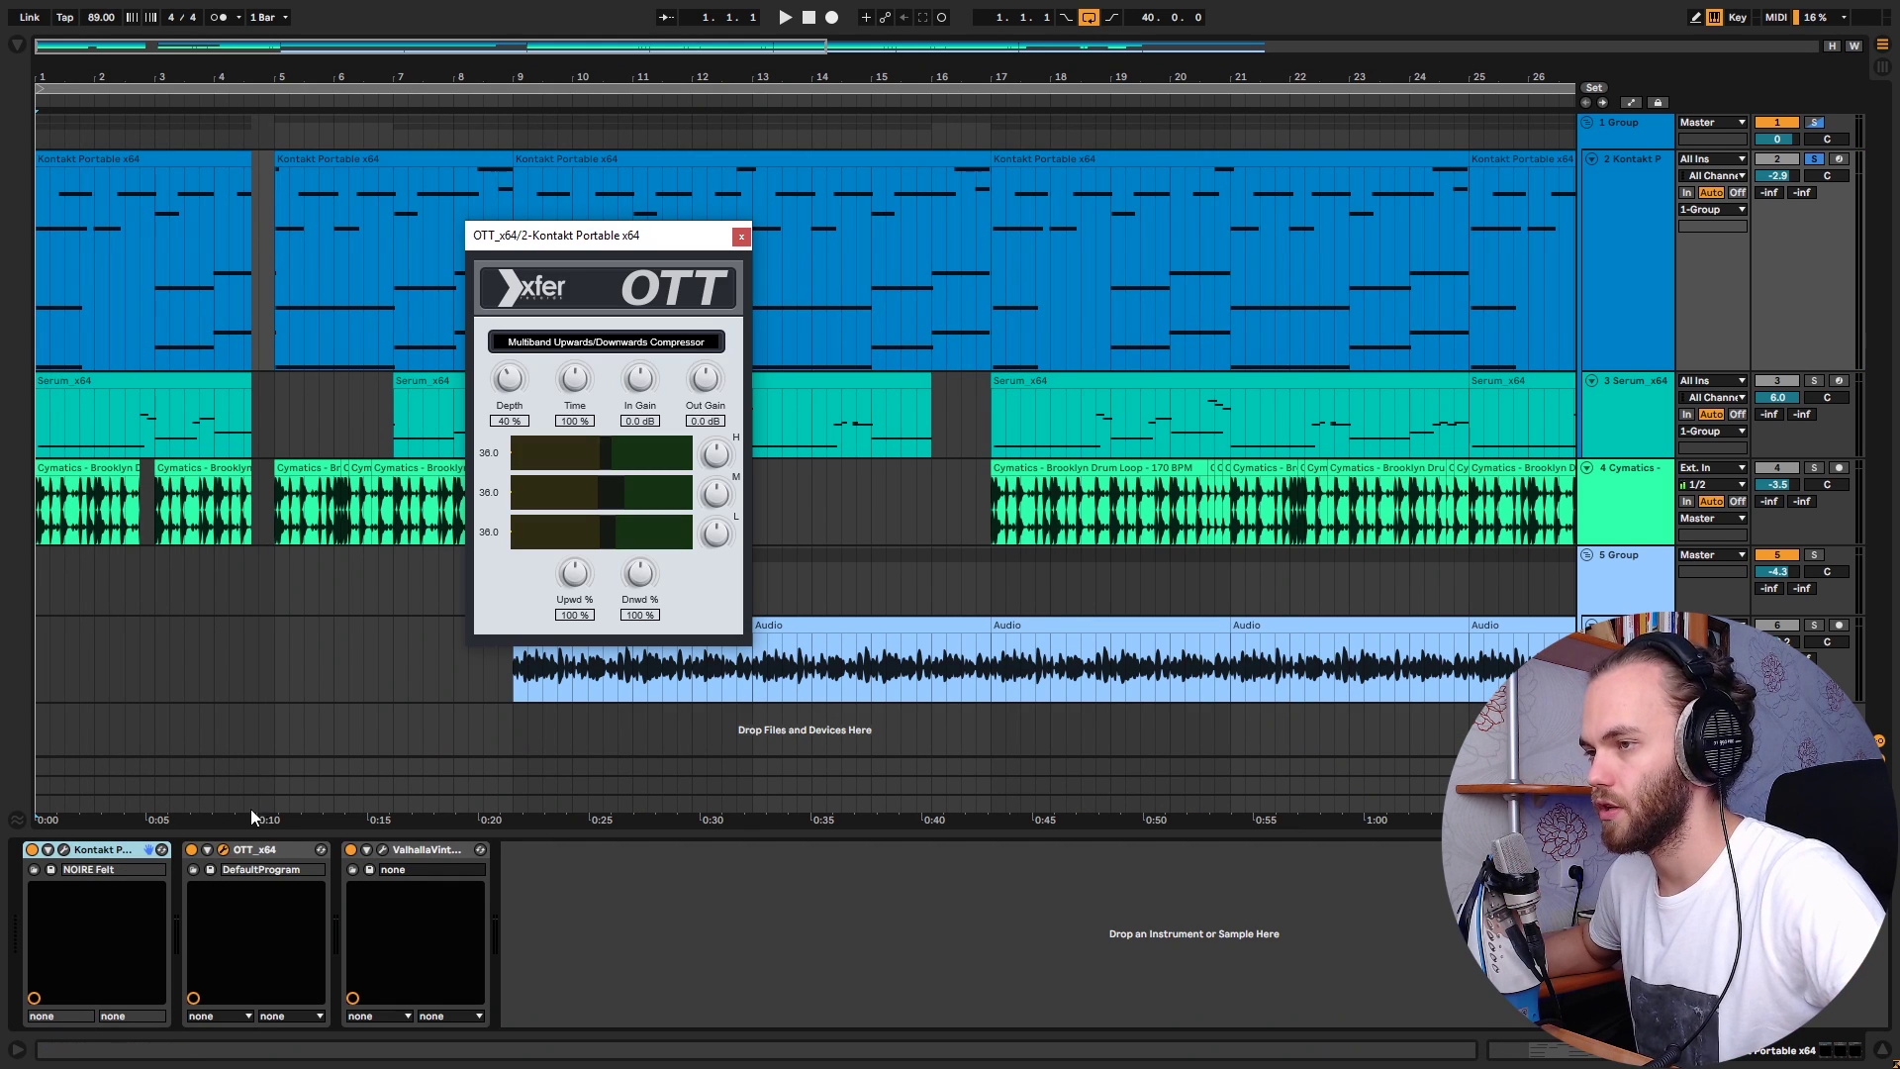
left_click(224, 850)
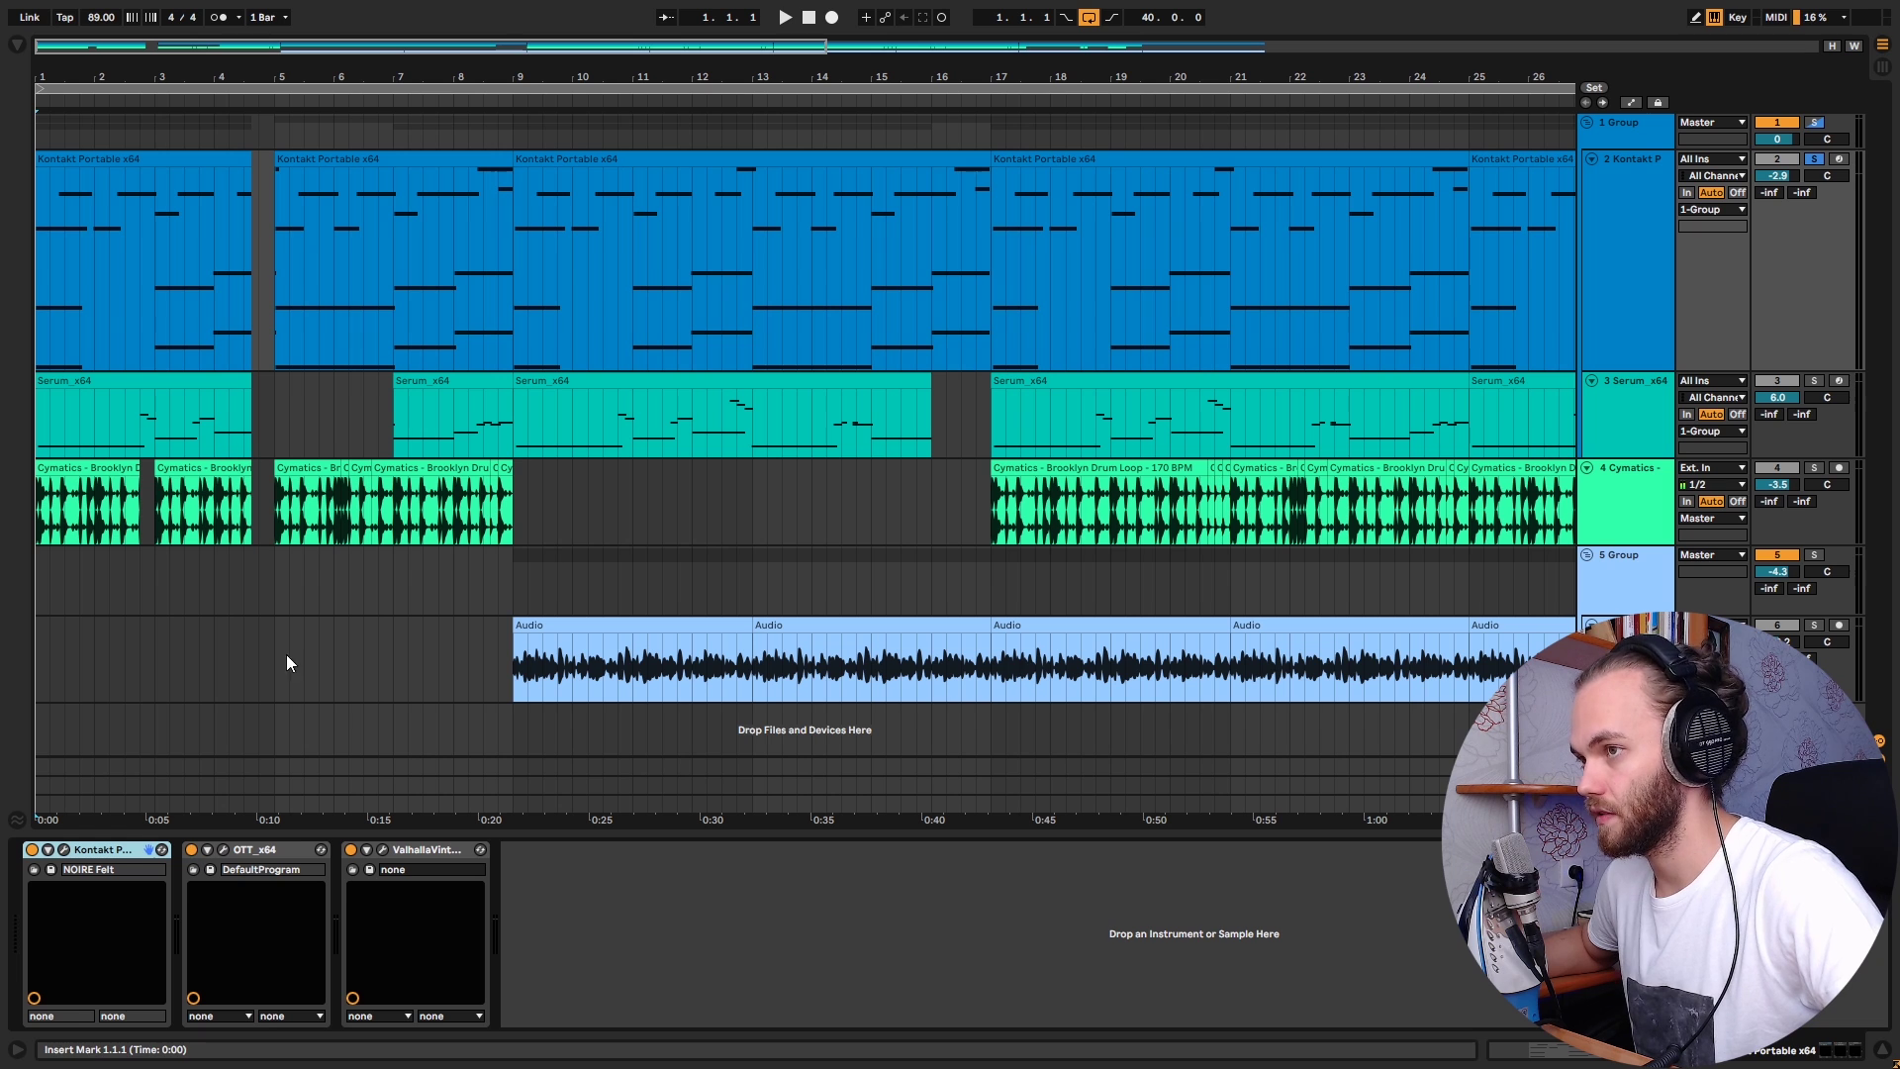
left_click(193, 851)
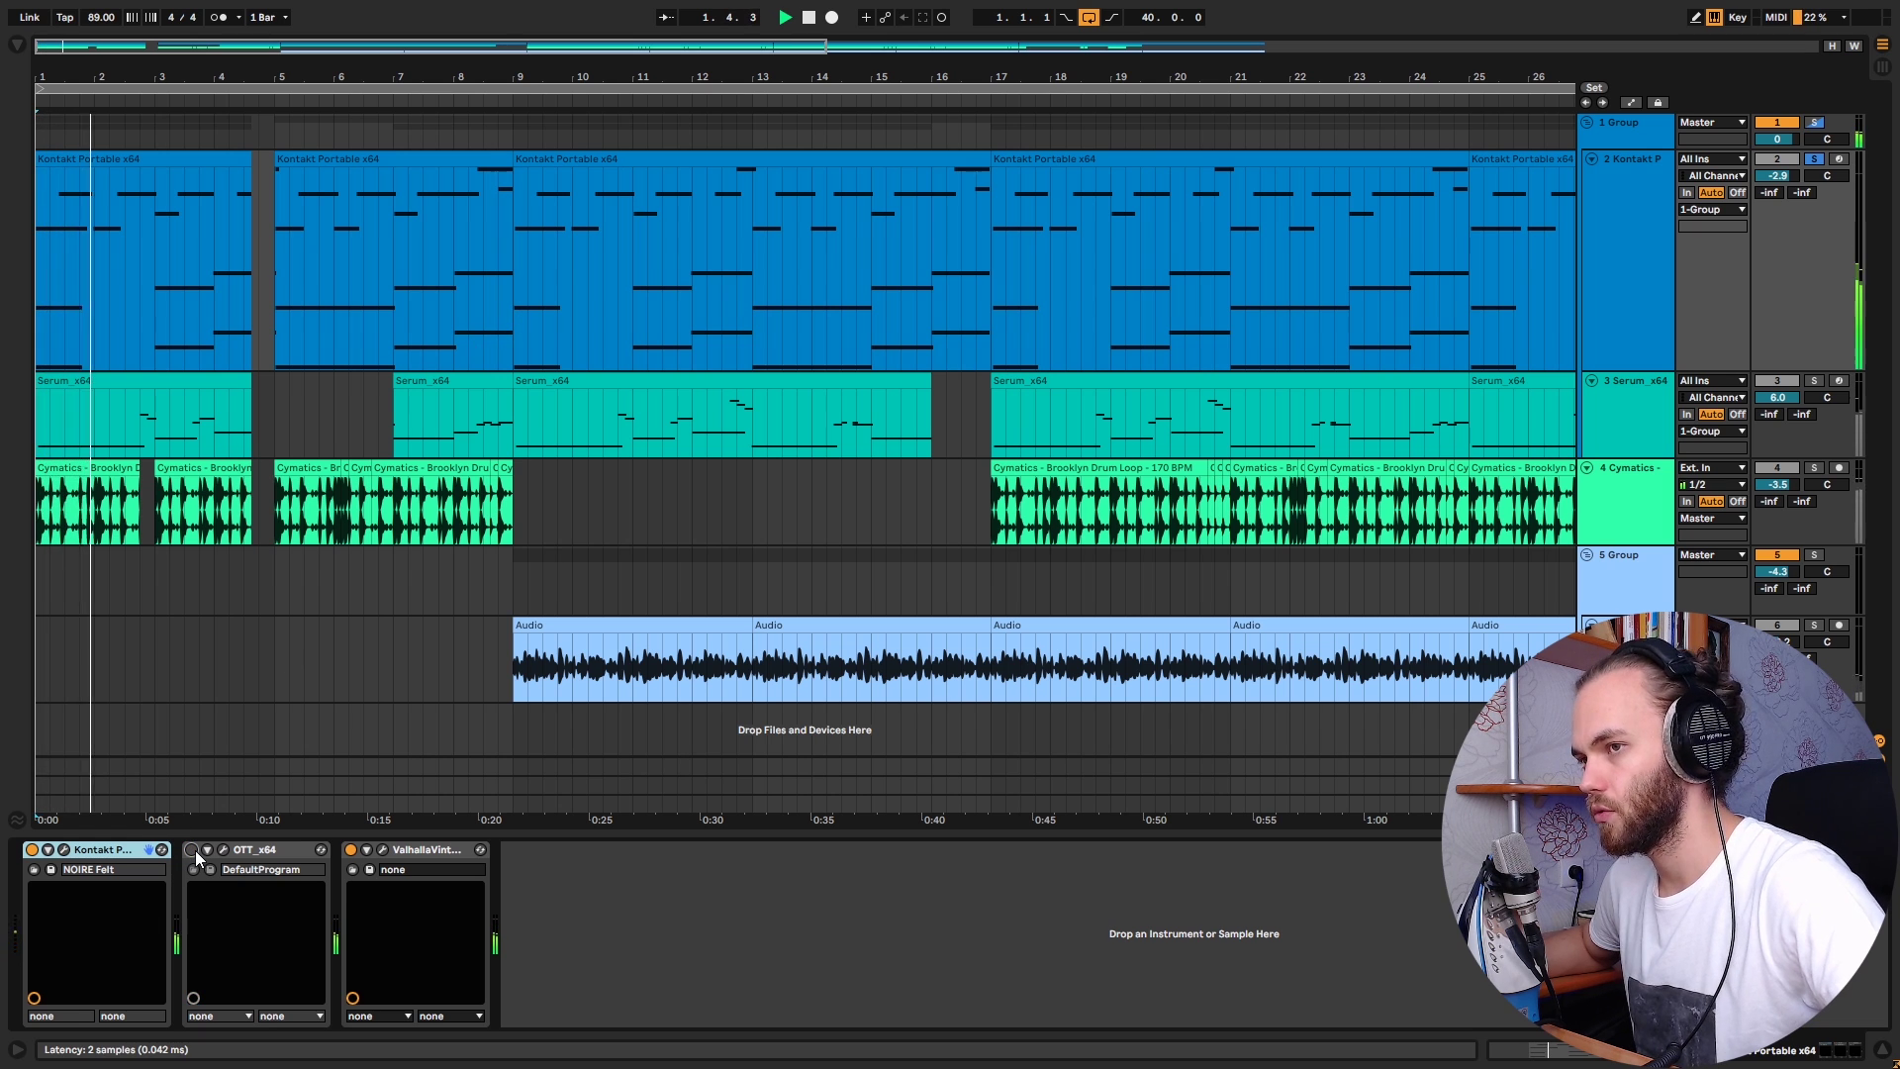
left_click(193, 850)
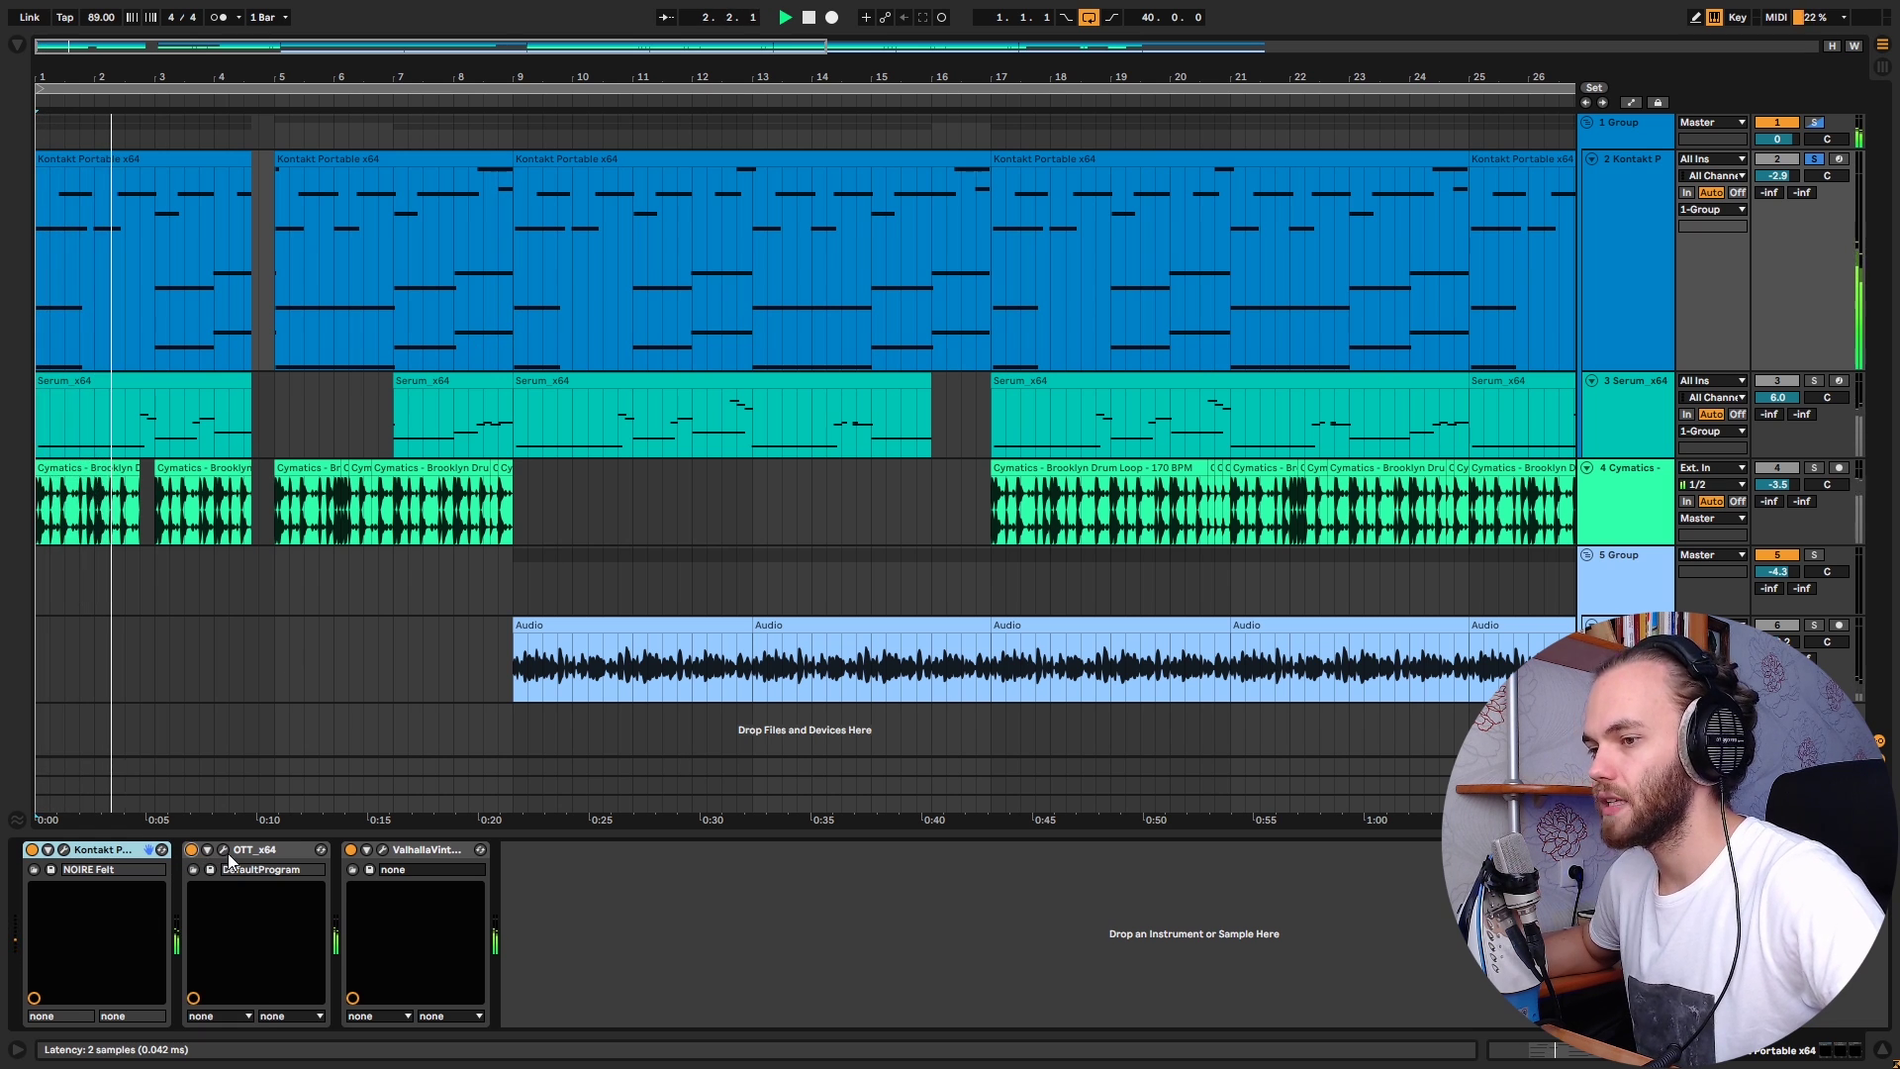
Step: Look at the ValhallaVintageVerb plug-in on the Kontakt track and close its window
left_click(382, 850)
left_click(382, 851)
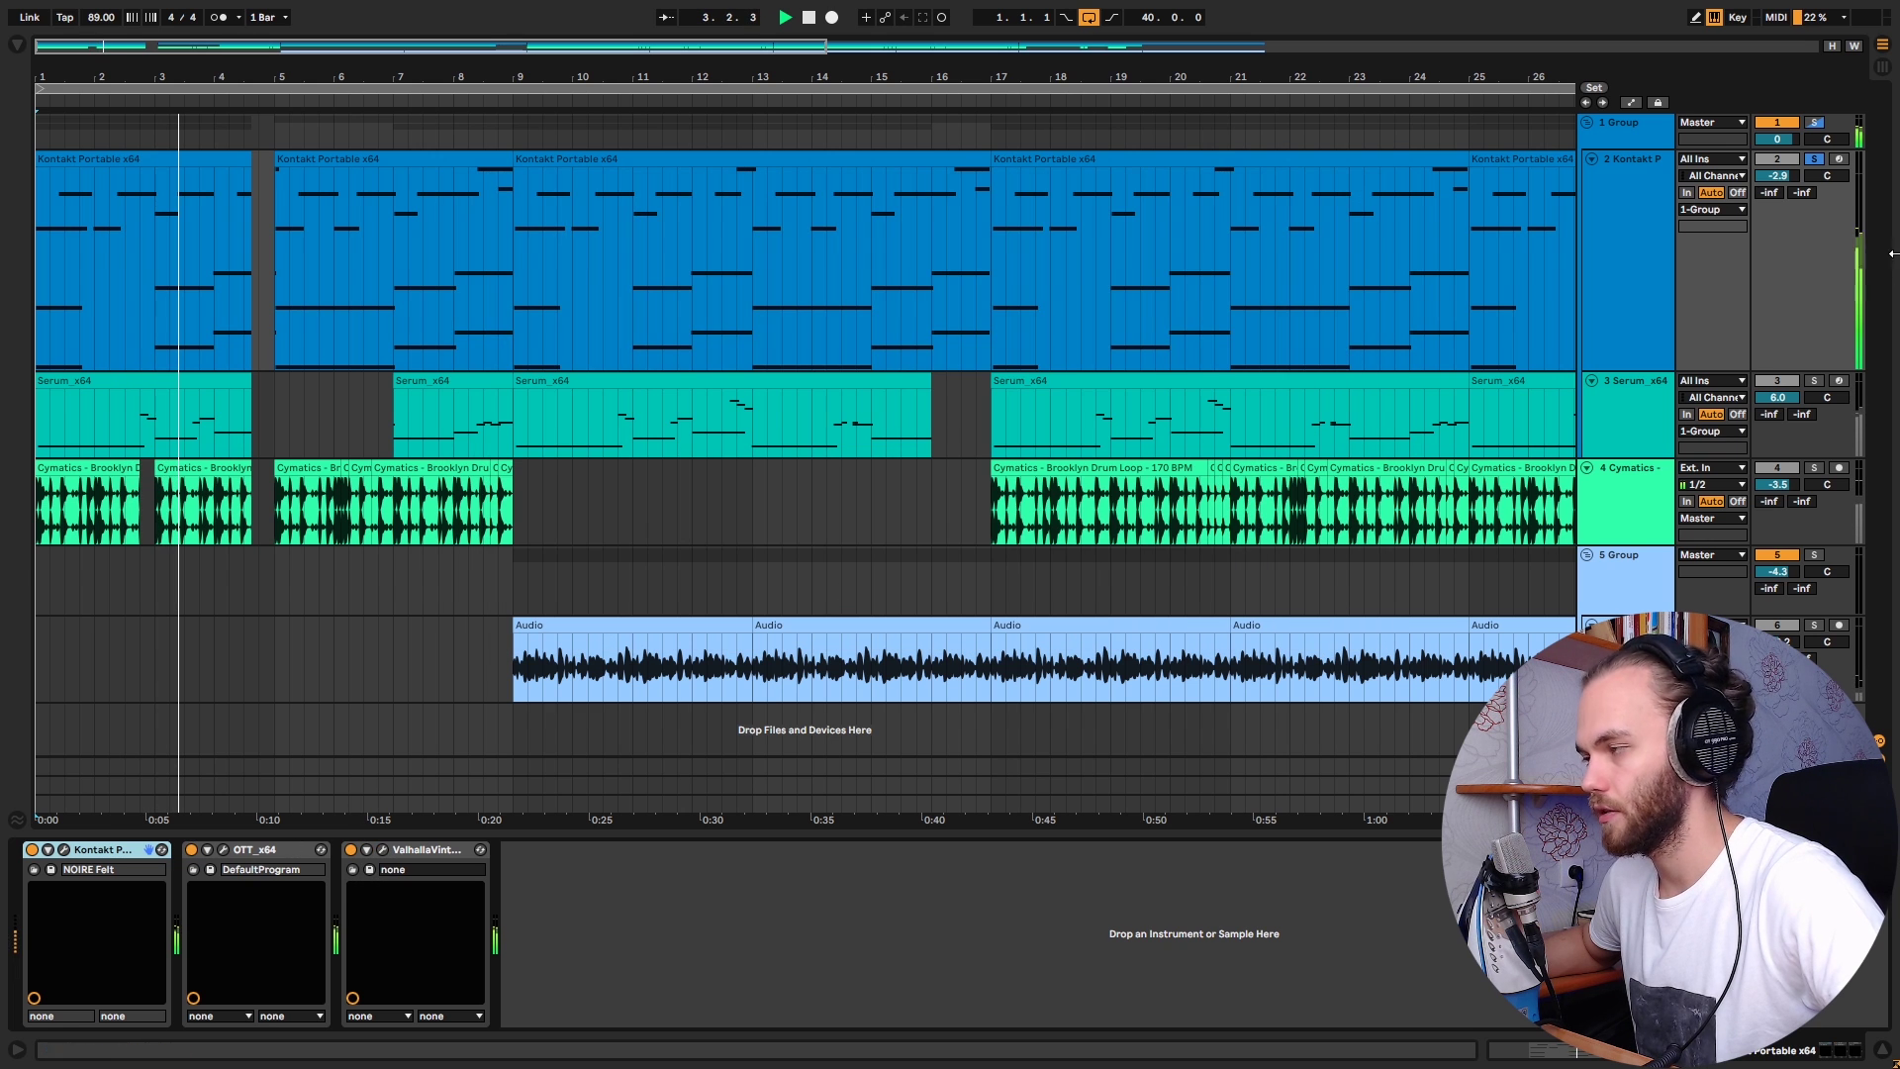
Step: Solo the Serum track from bar 1, and inspect Serum's oscillator A and its wavetable position
left_click(1814, 381)
key("space")
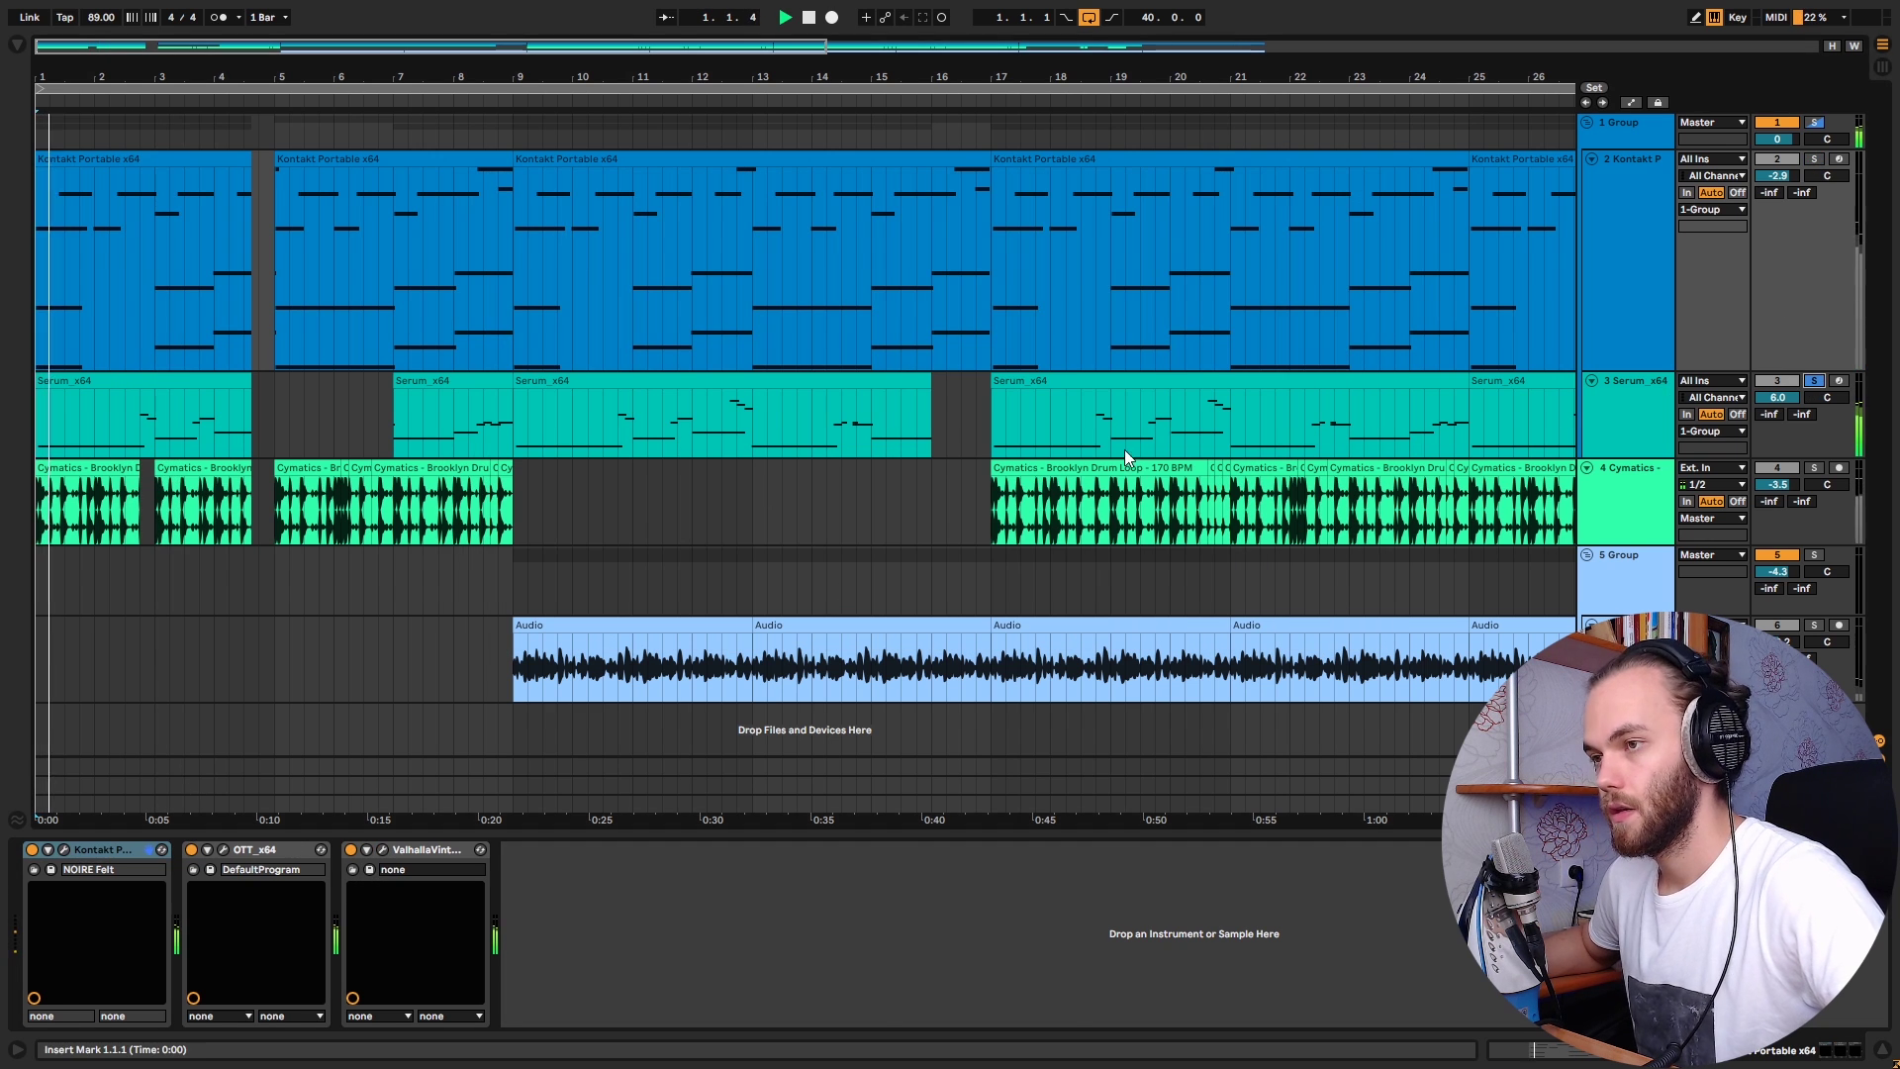
left_click(64, 850)
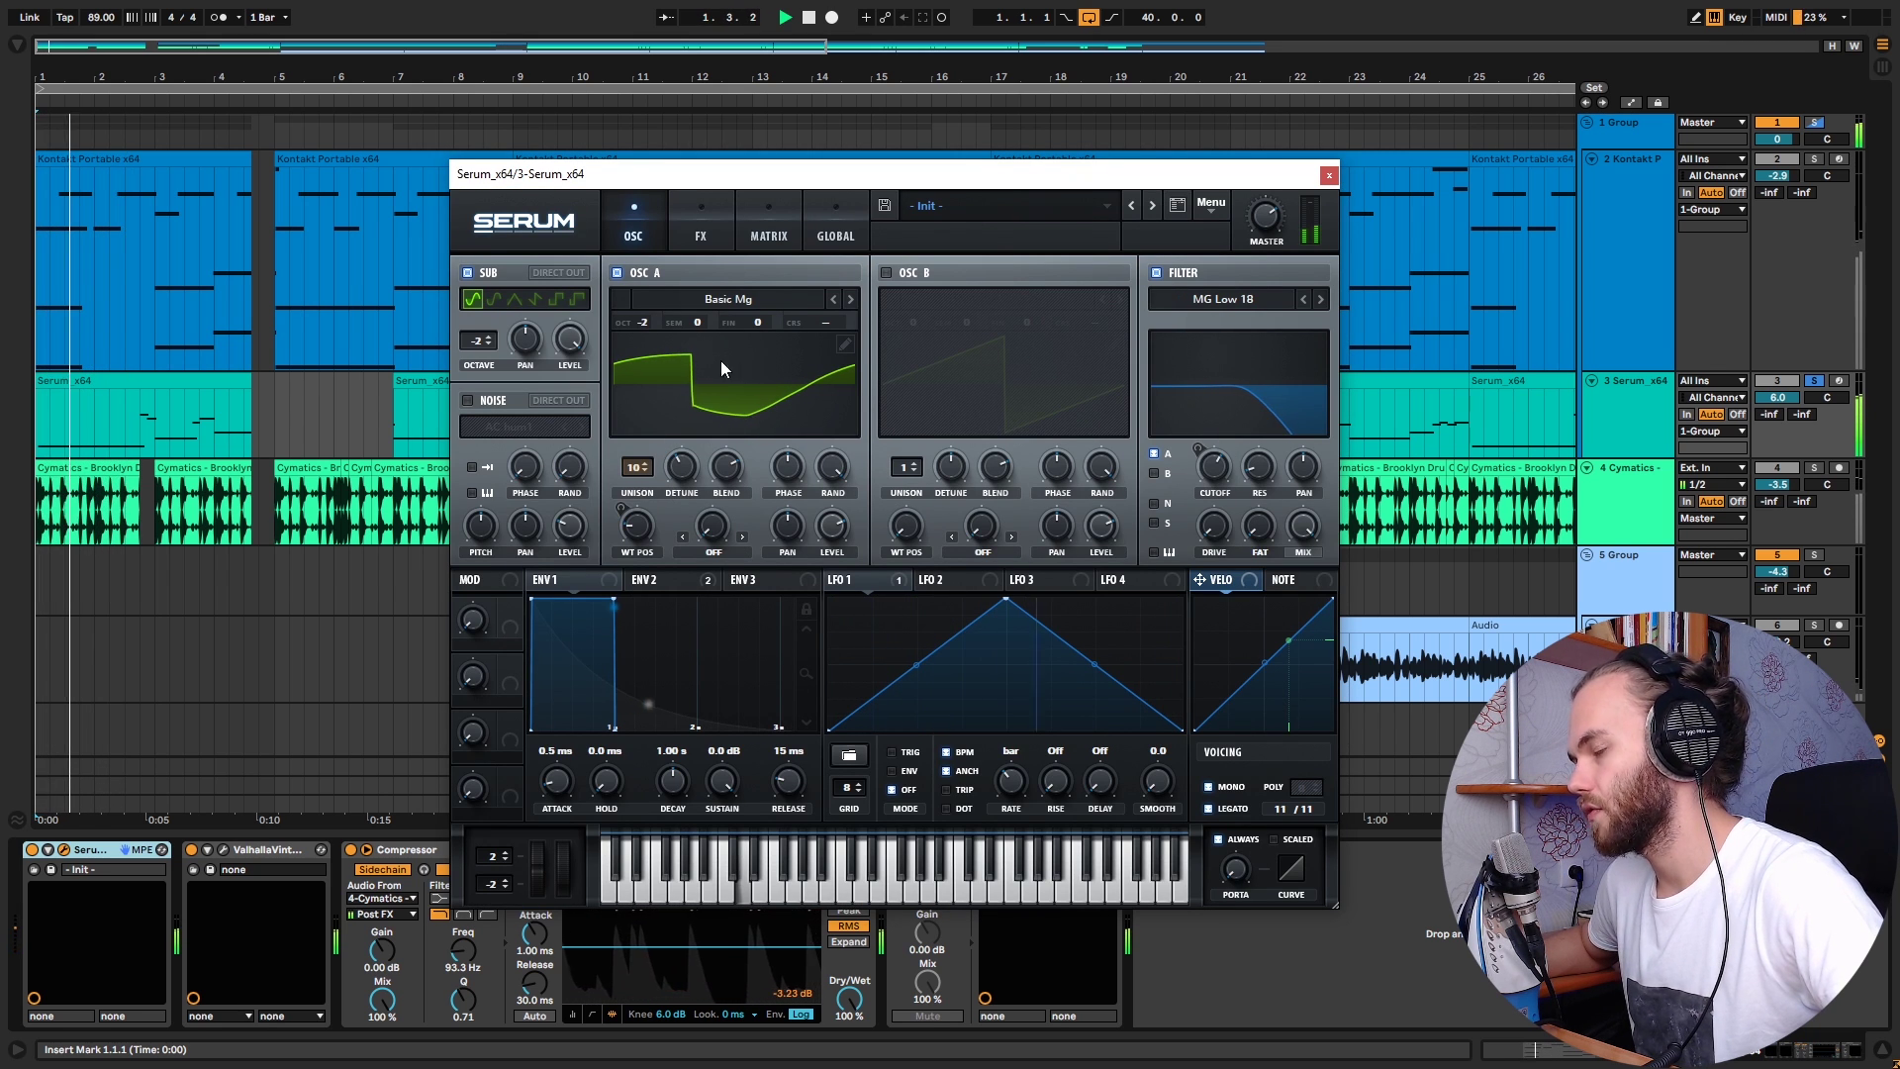
left_click_drag(651, 528, 650, 545)
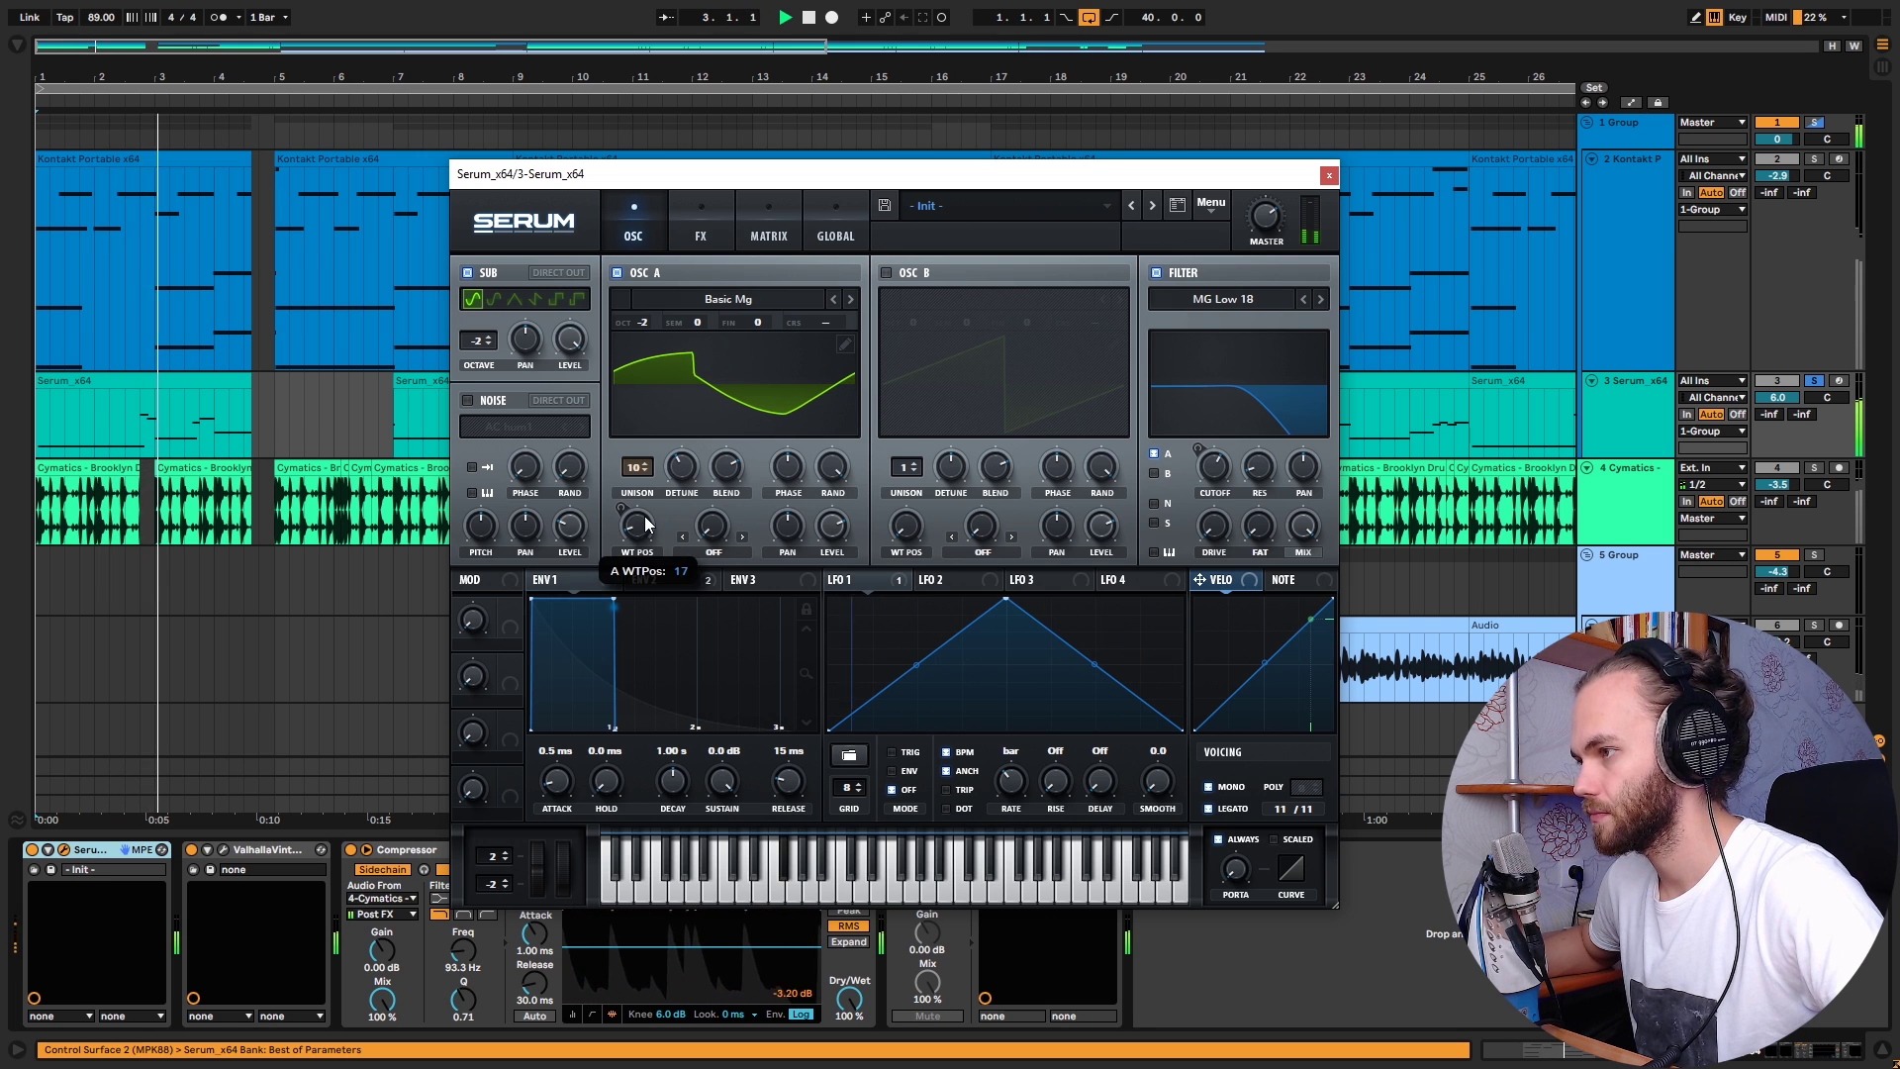
Step: Compare the soloed Serum bass with its MG Low 18 filter bypassed and enabled
left_click(1157, 273)
left_click(1157, 274)
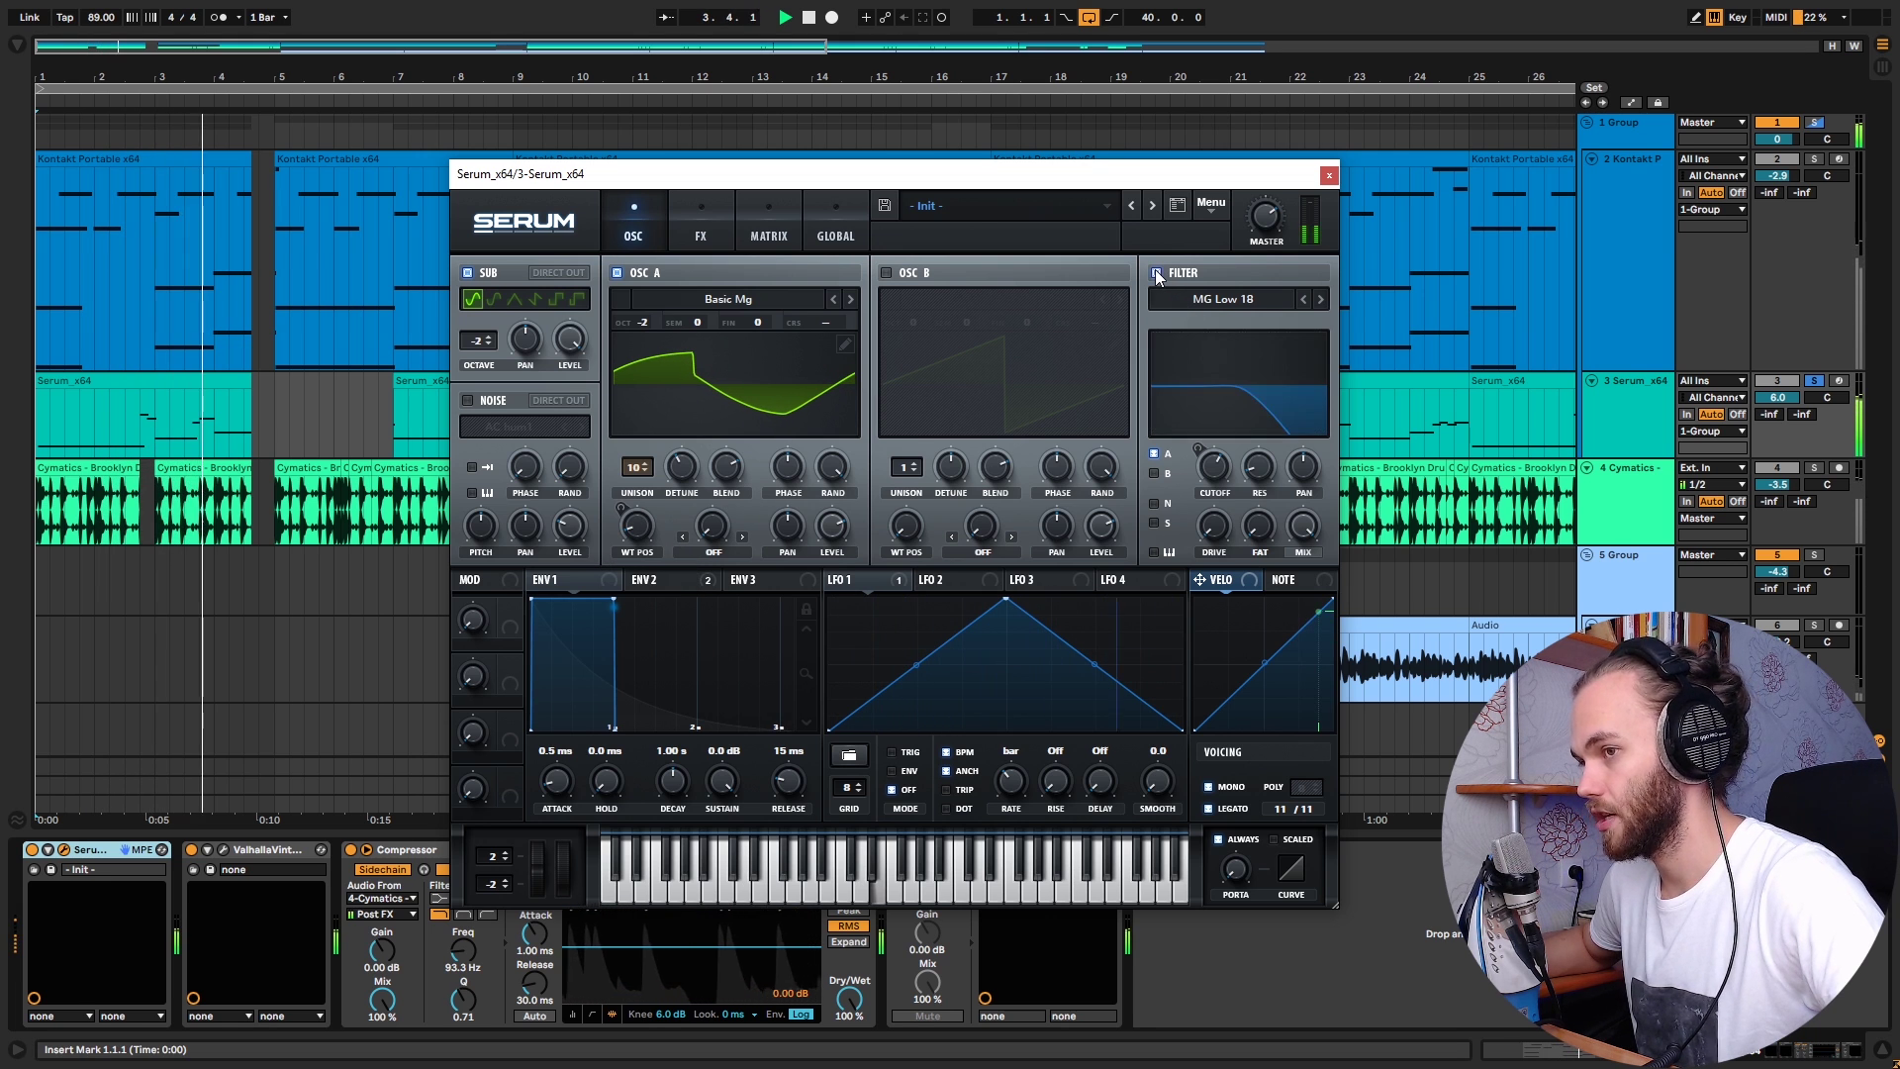
left_click(1157, 273)
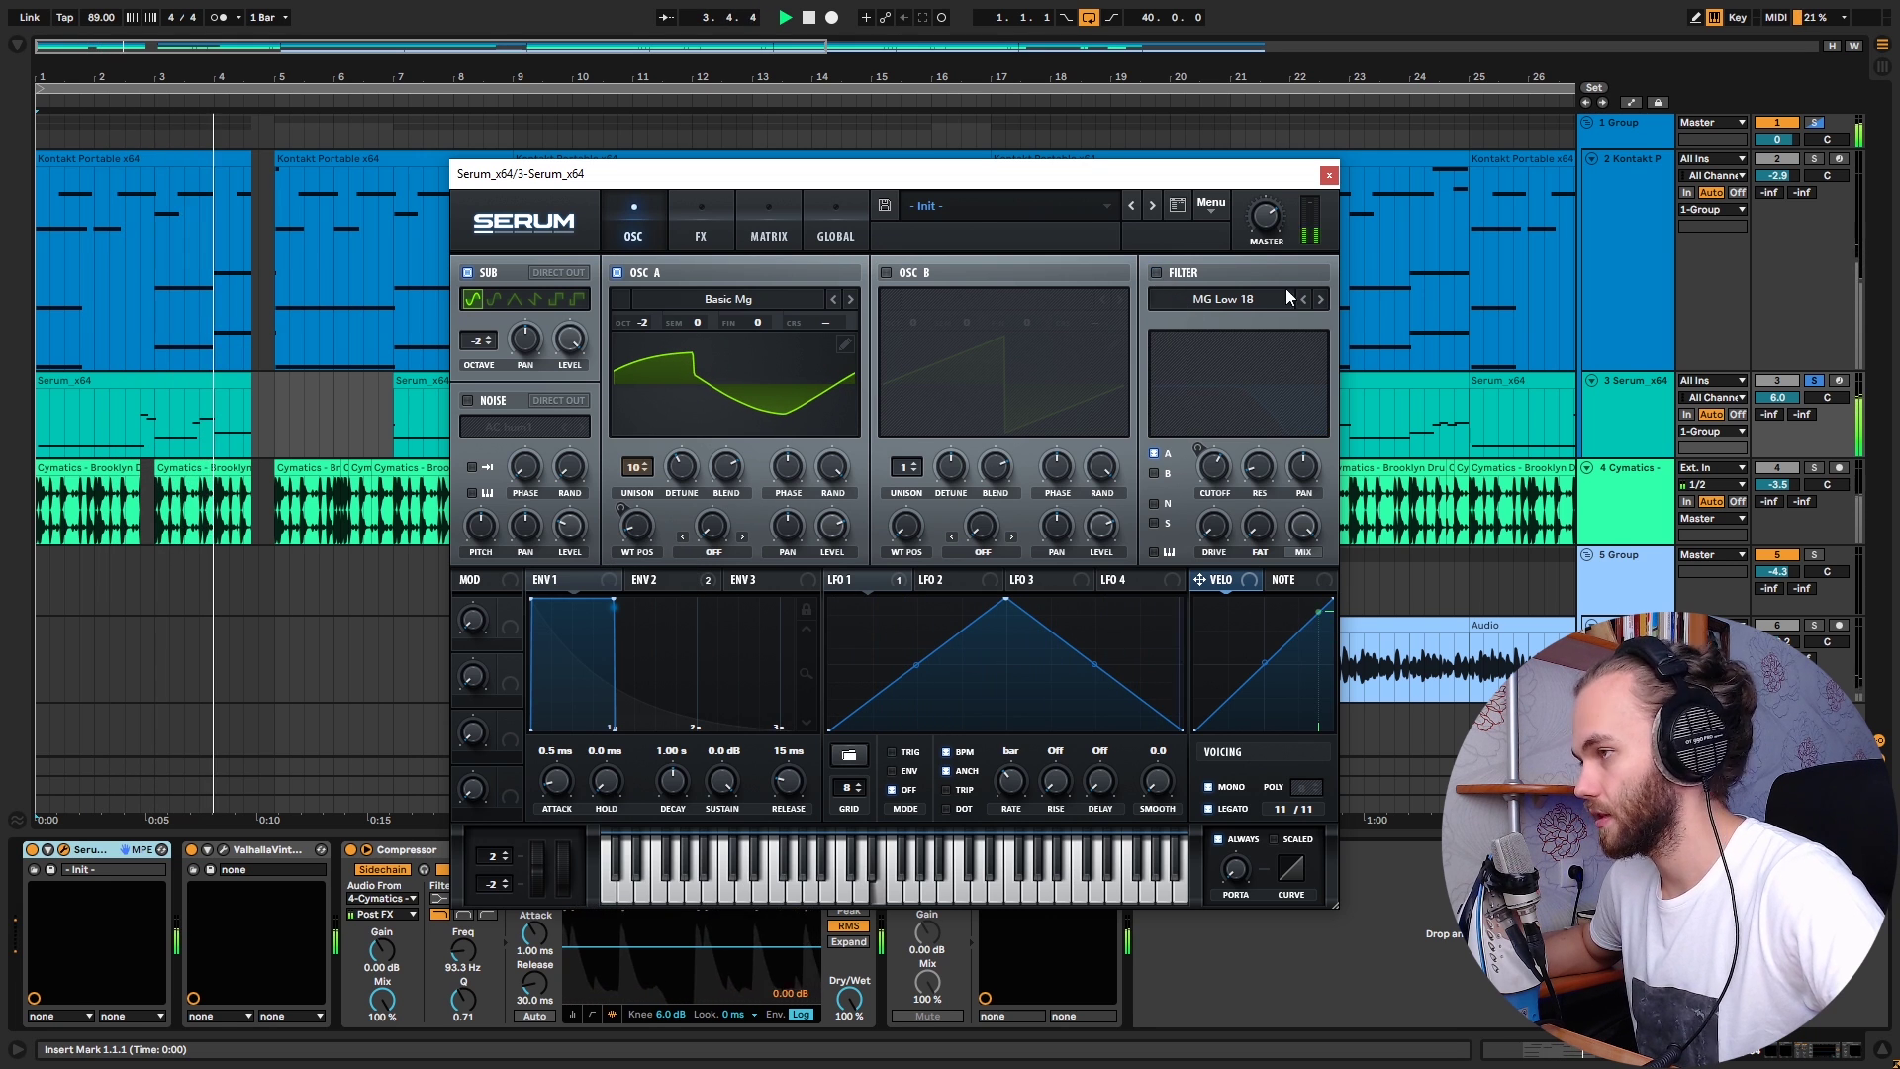
left_click(1158, 272)
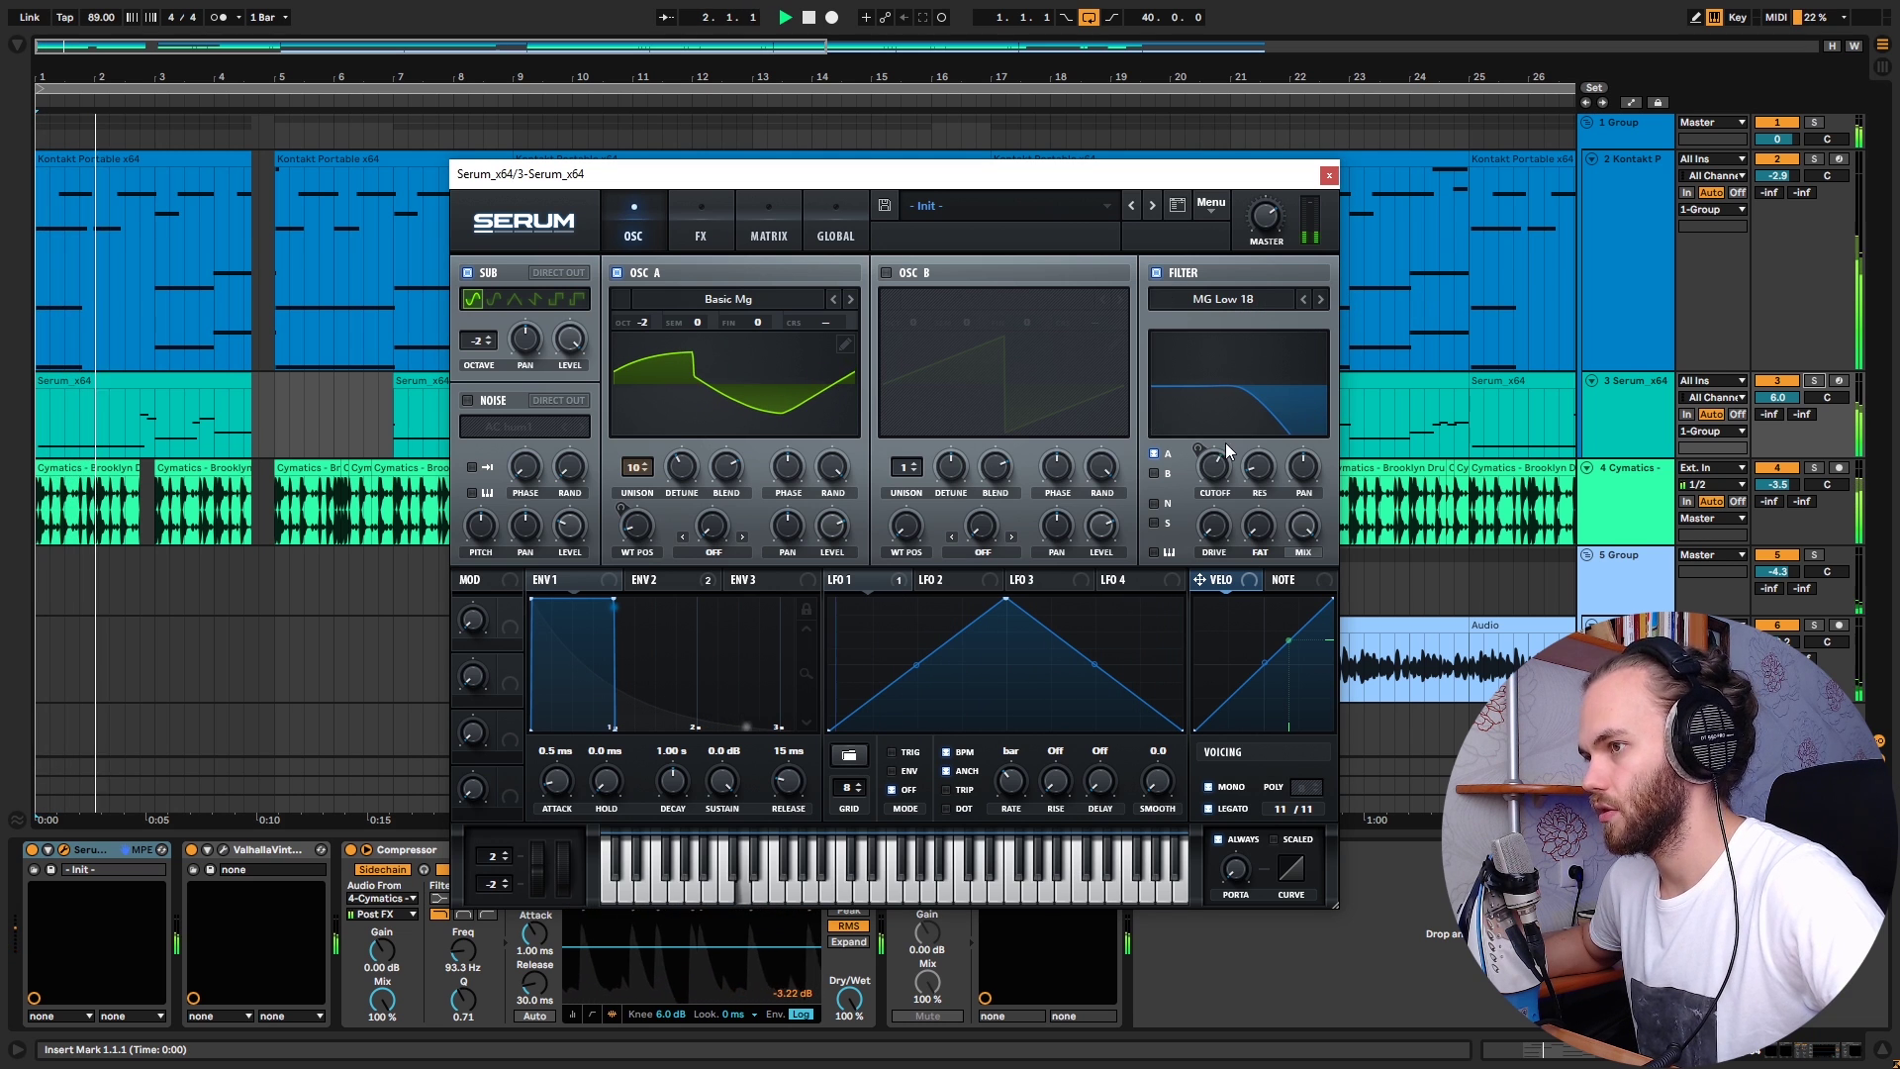
Step: Inspect Serum's effects, and compare the bass with the distortion and the multiband compressor bypassed and enabled
left_click(707, 237)
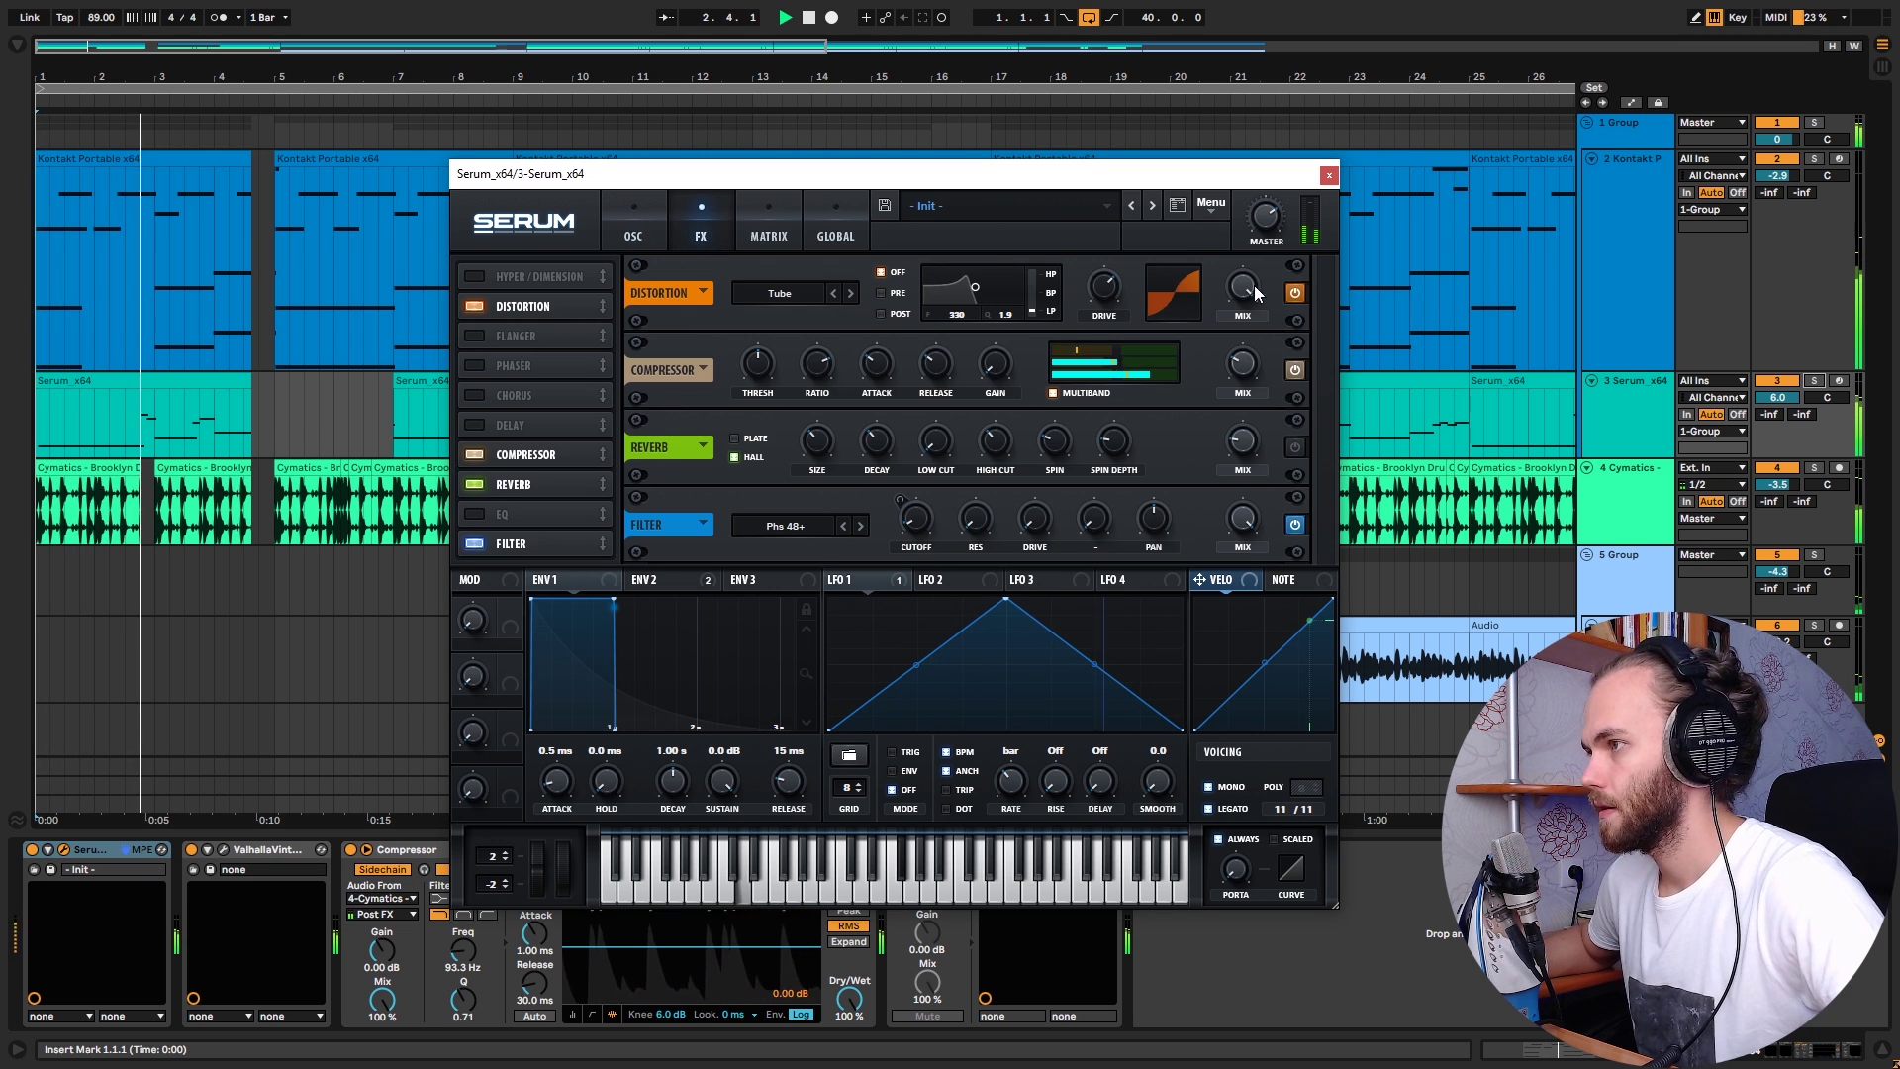
left_click(1296, 295)
left_click(1292, 371)
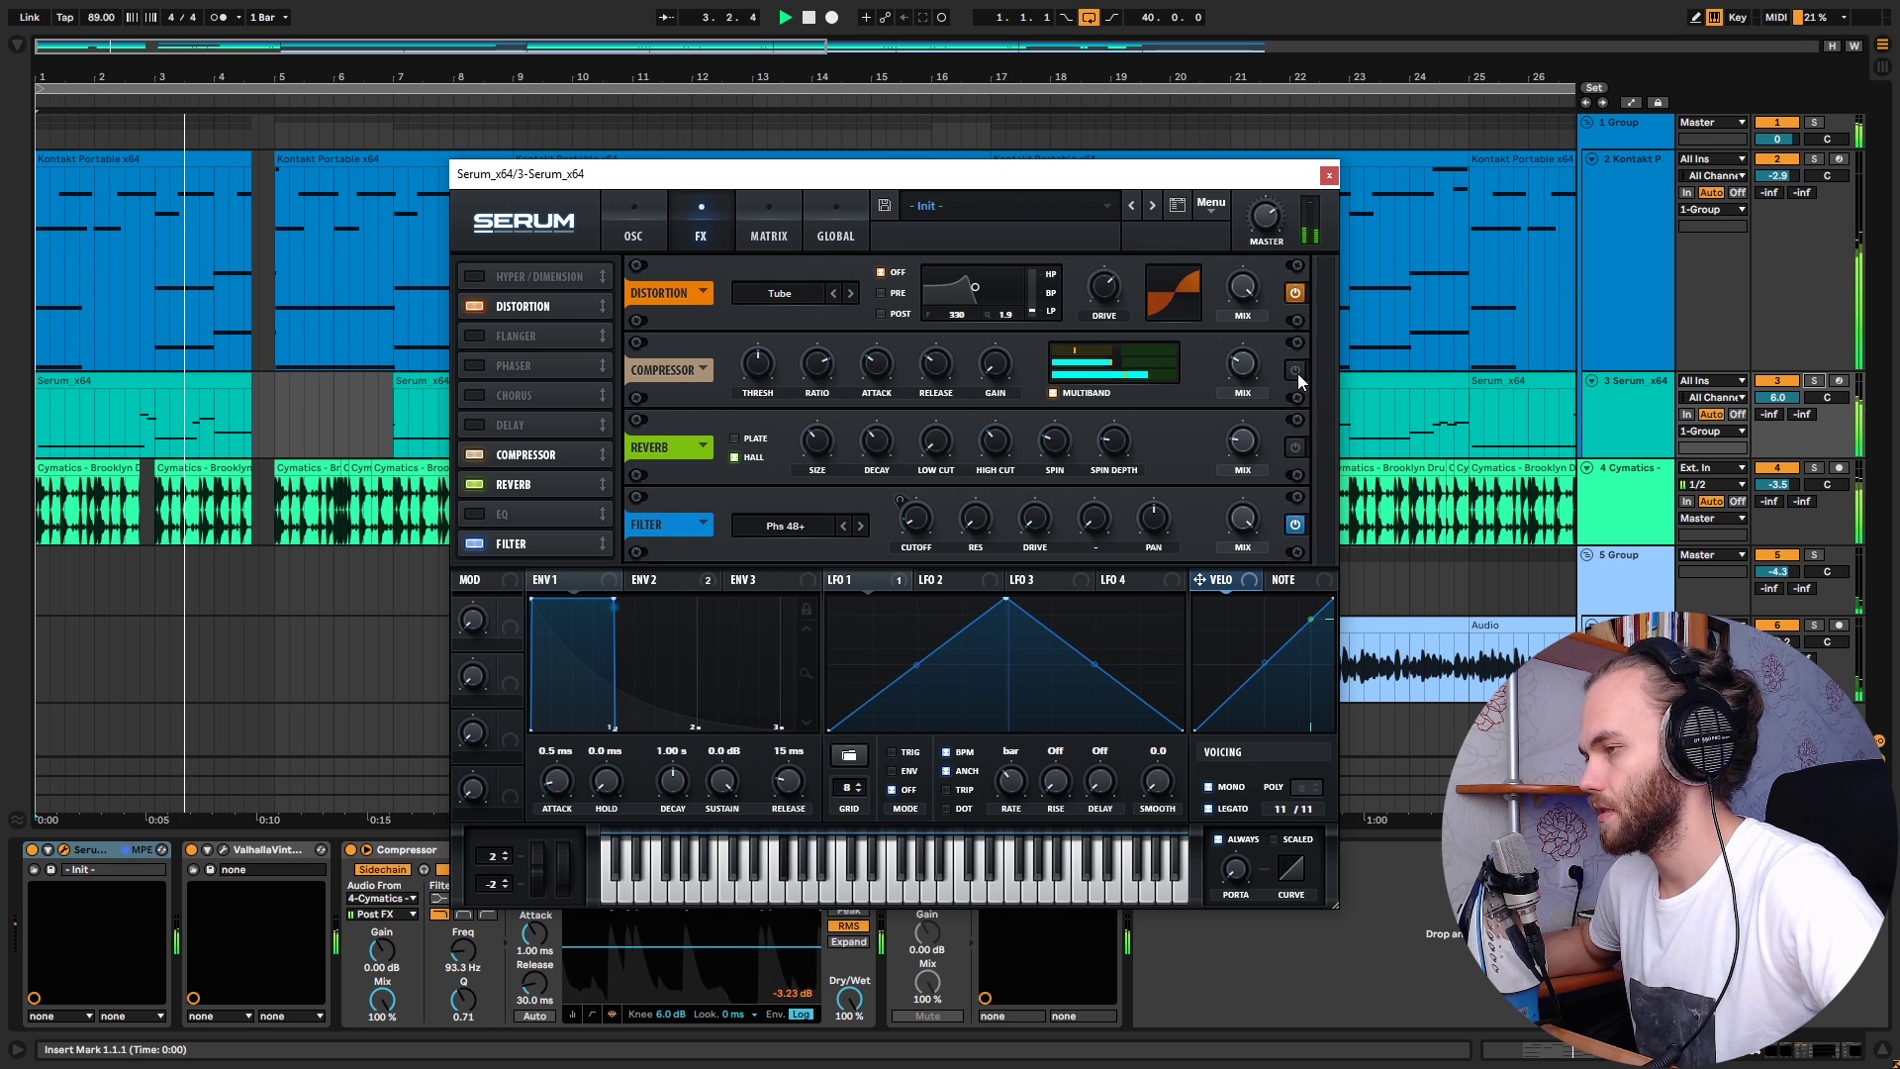
left_click(1296, 370)
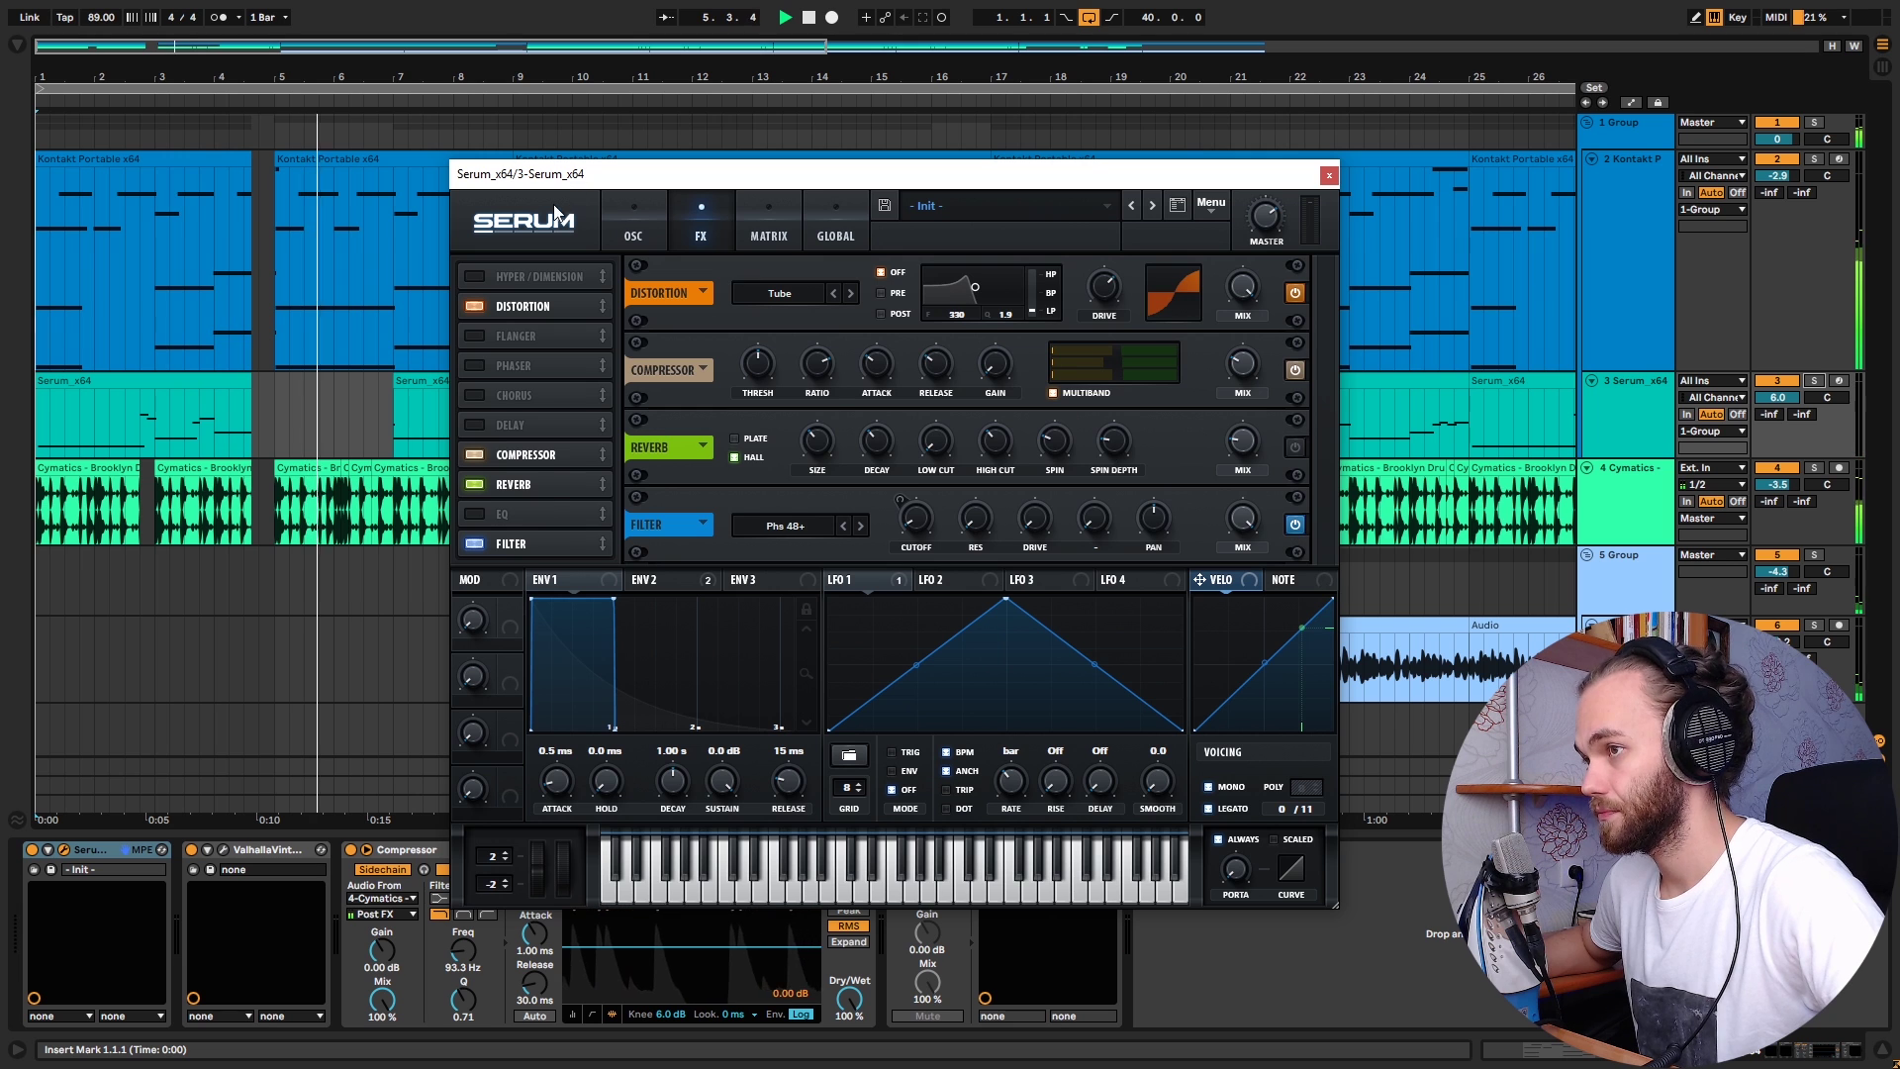
Step: Return to Serum's oscillators, audition the sub oscillator's contribution from bar 1, and close the Serum window
left_click(633, 226)
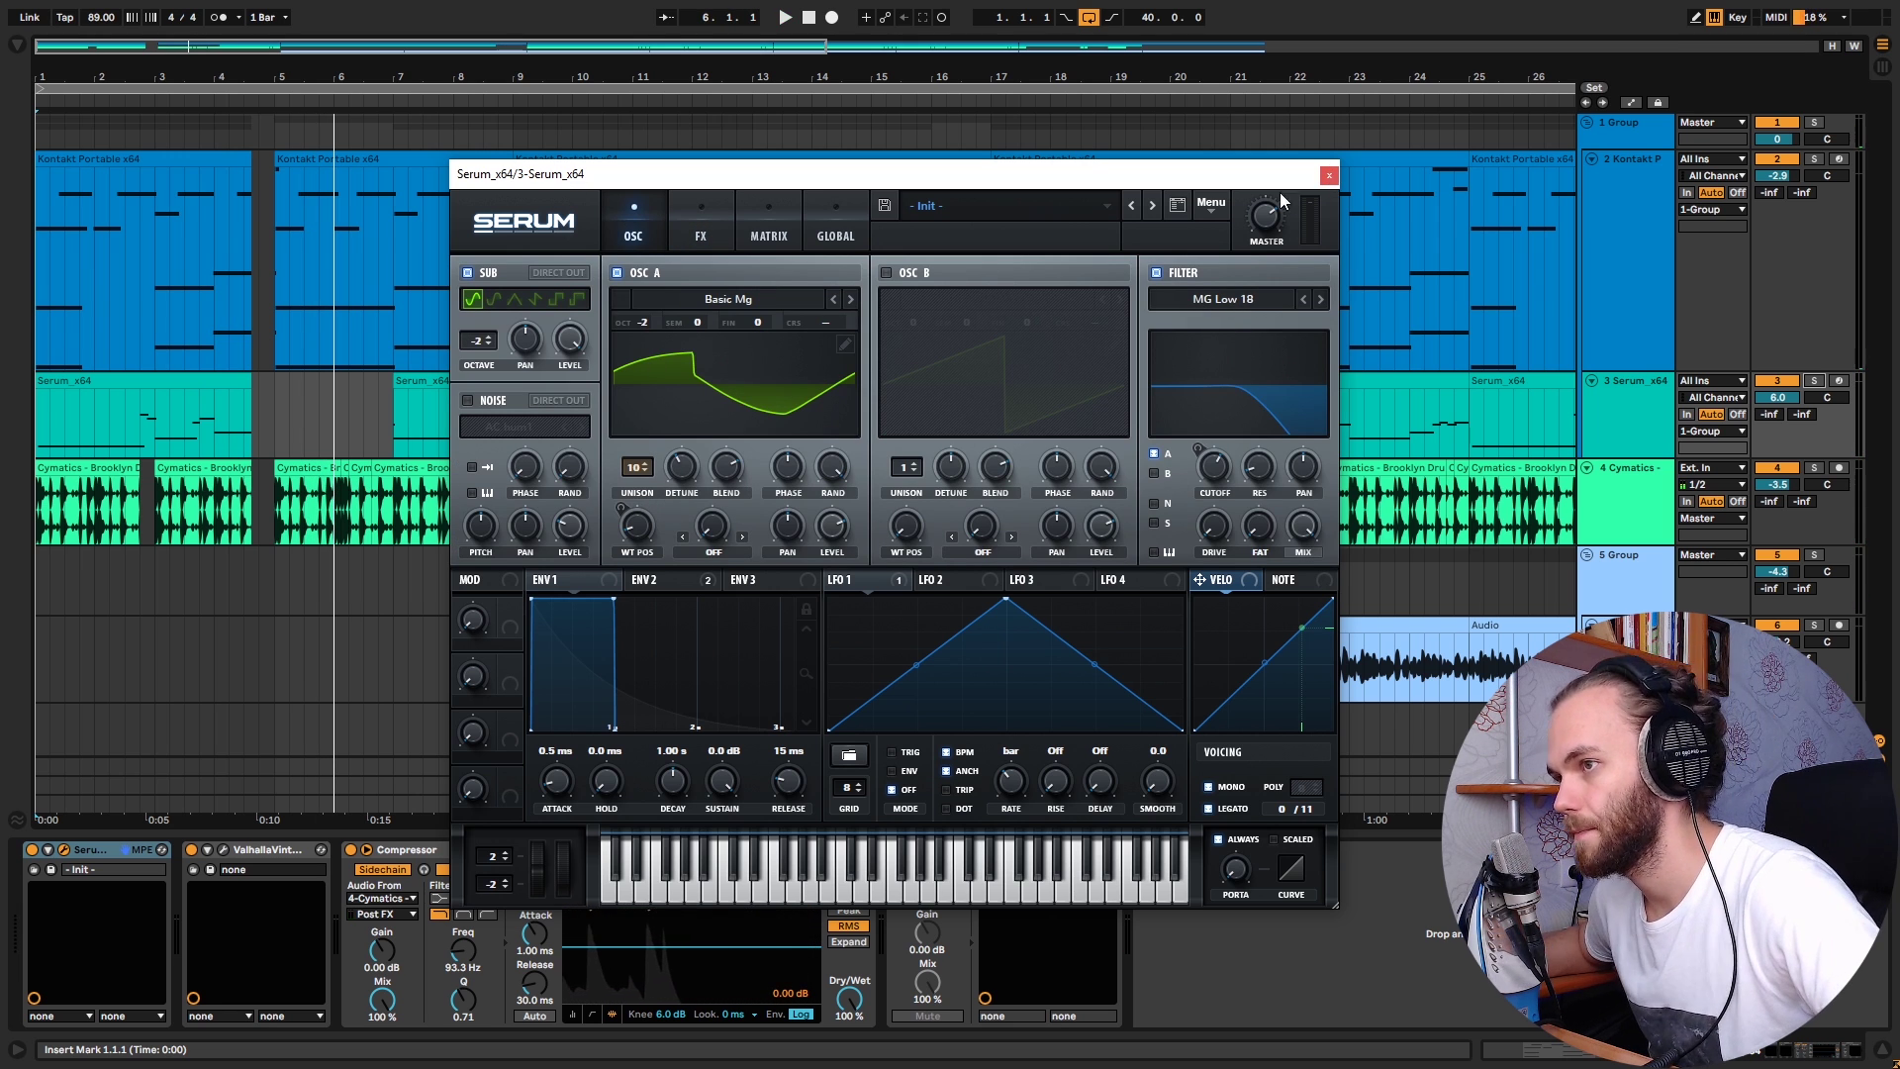
key("space")
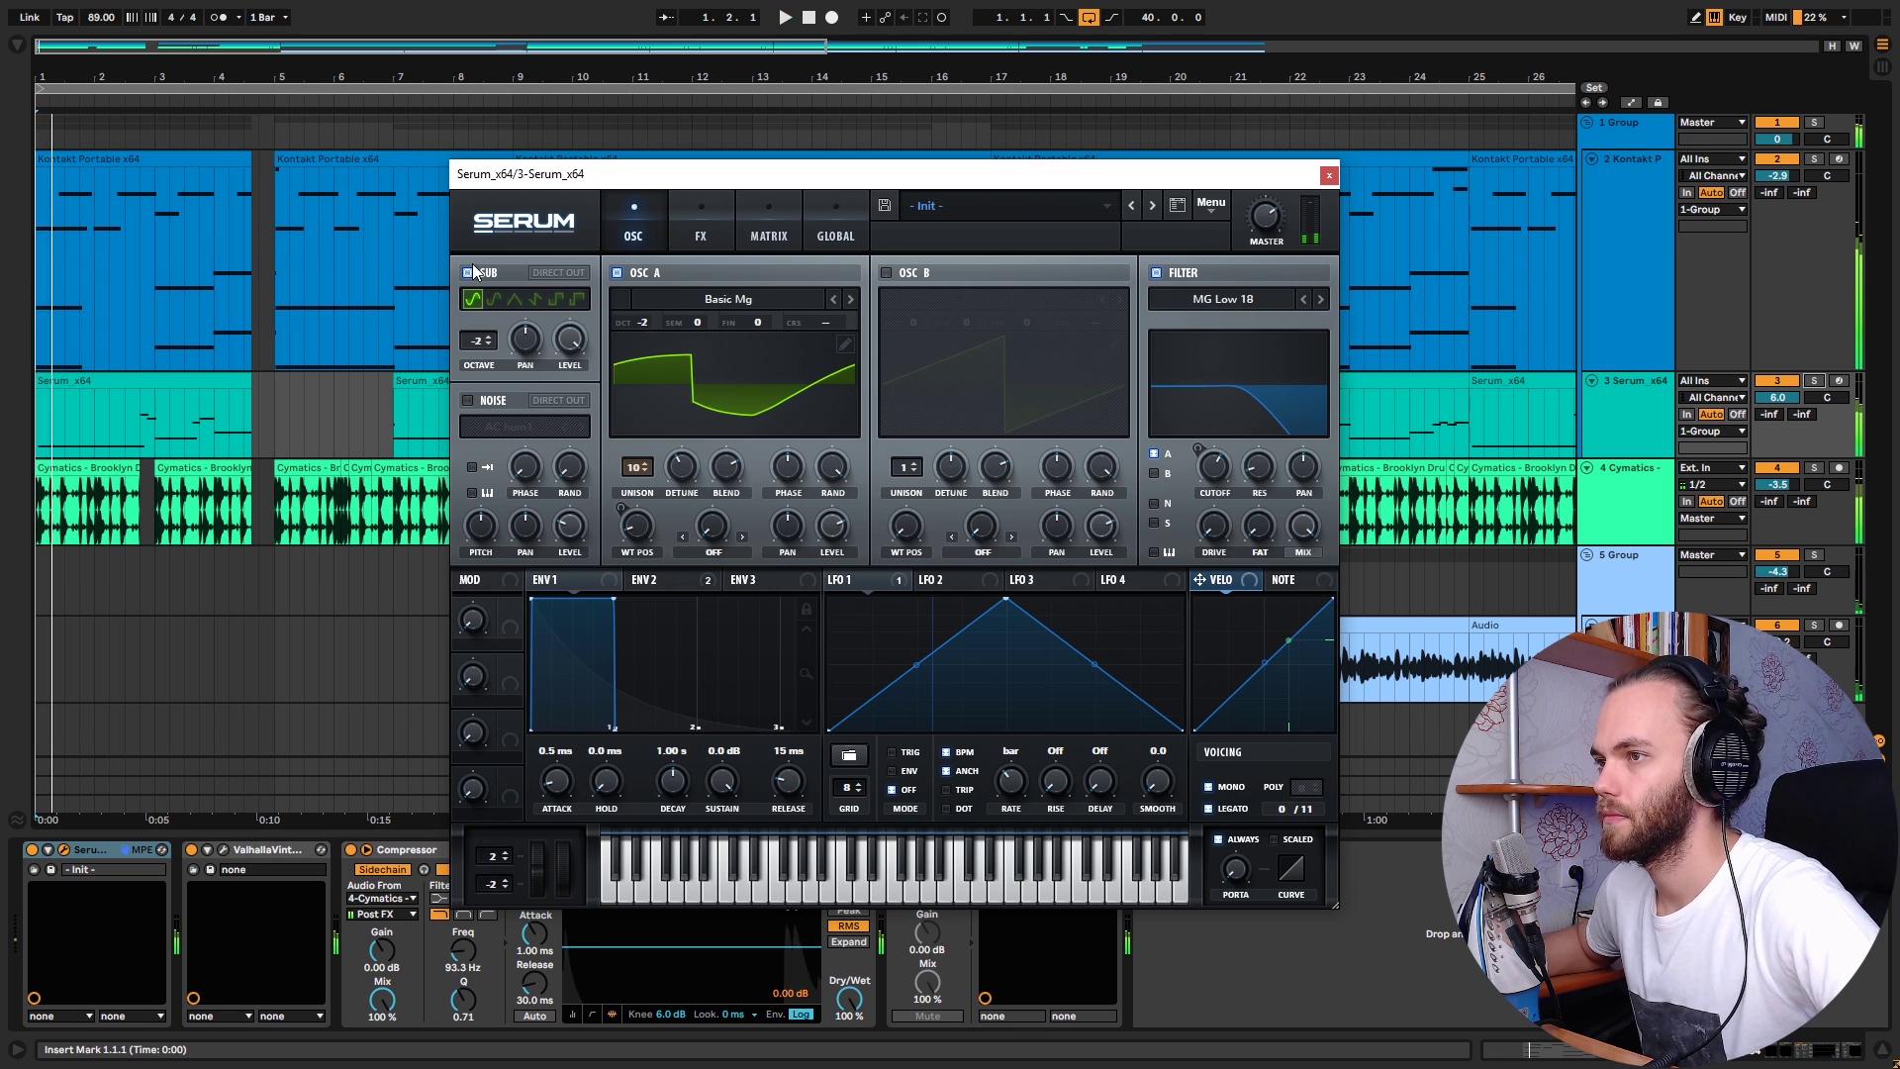
left_click(468, 273)
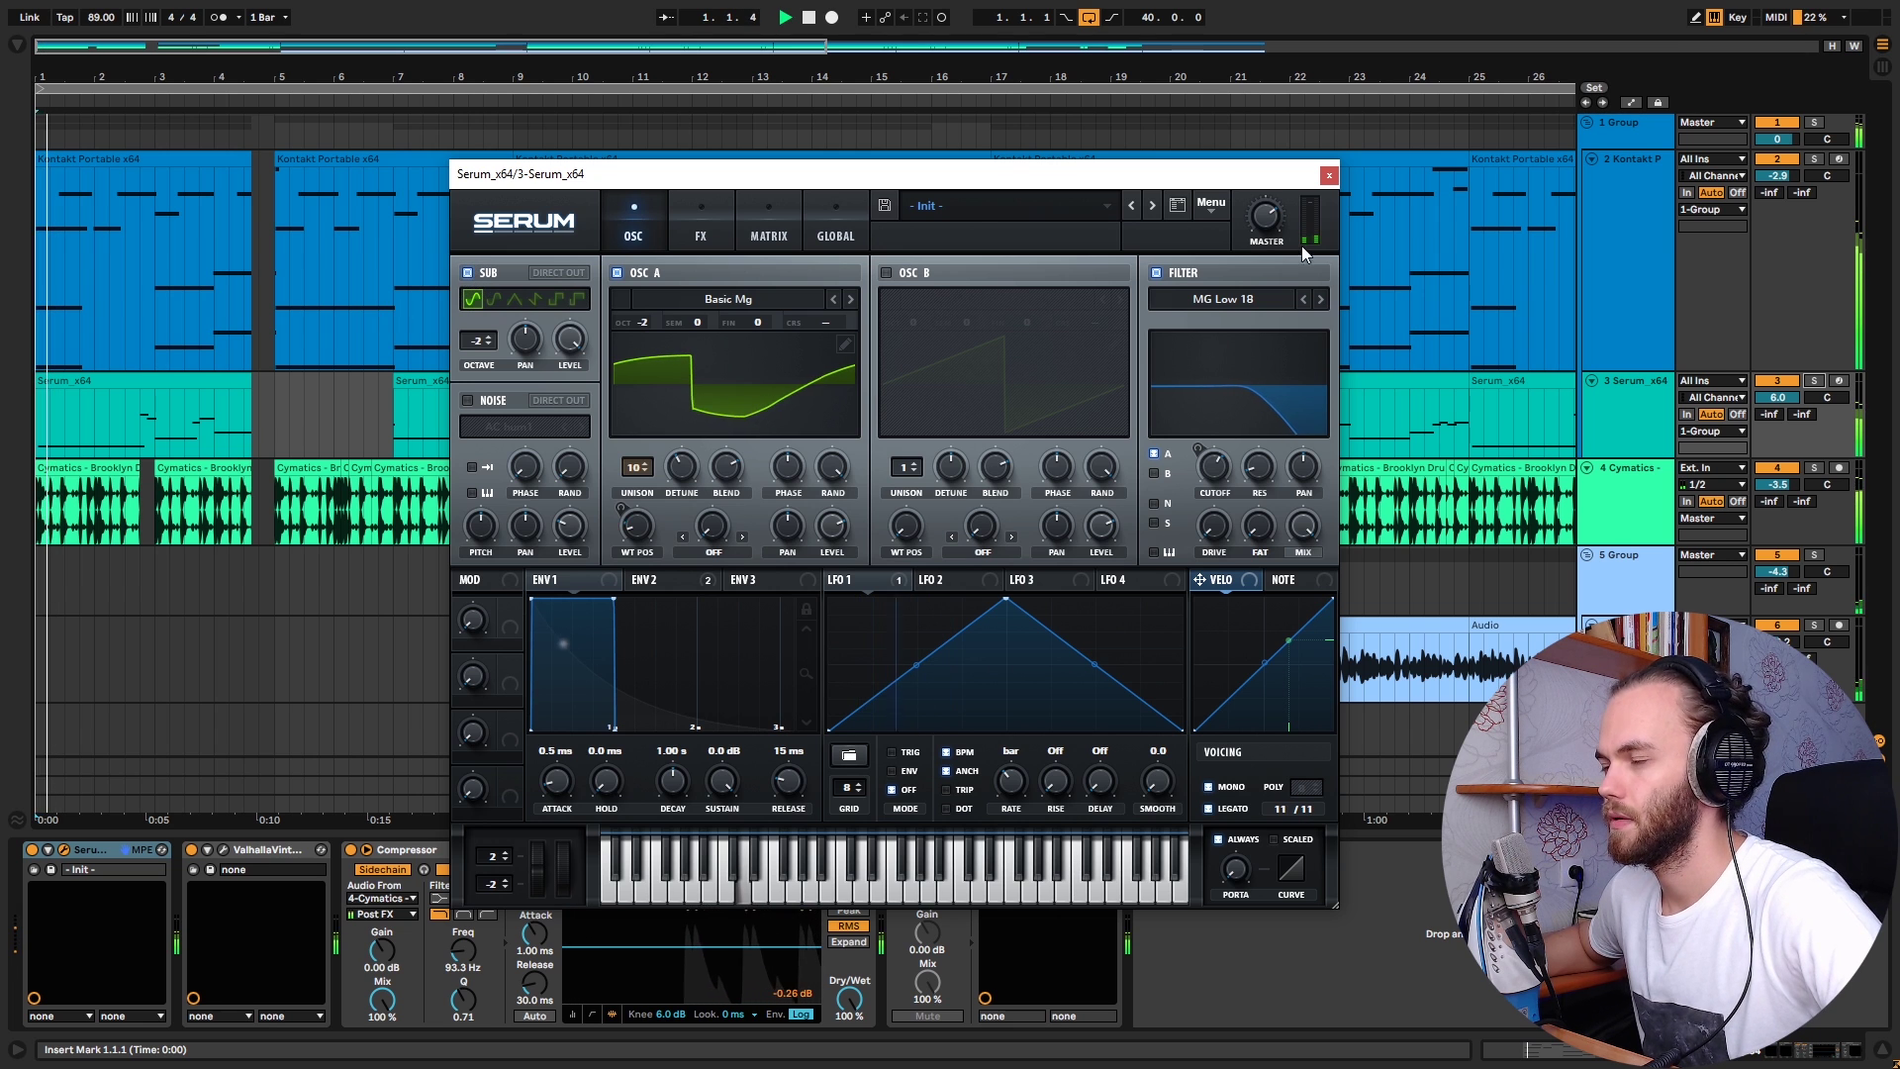
left_click(1329, 174)
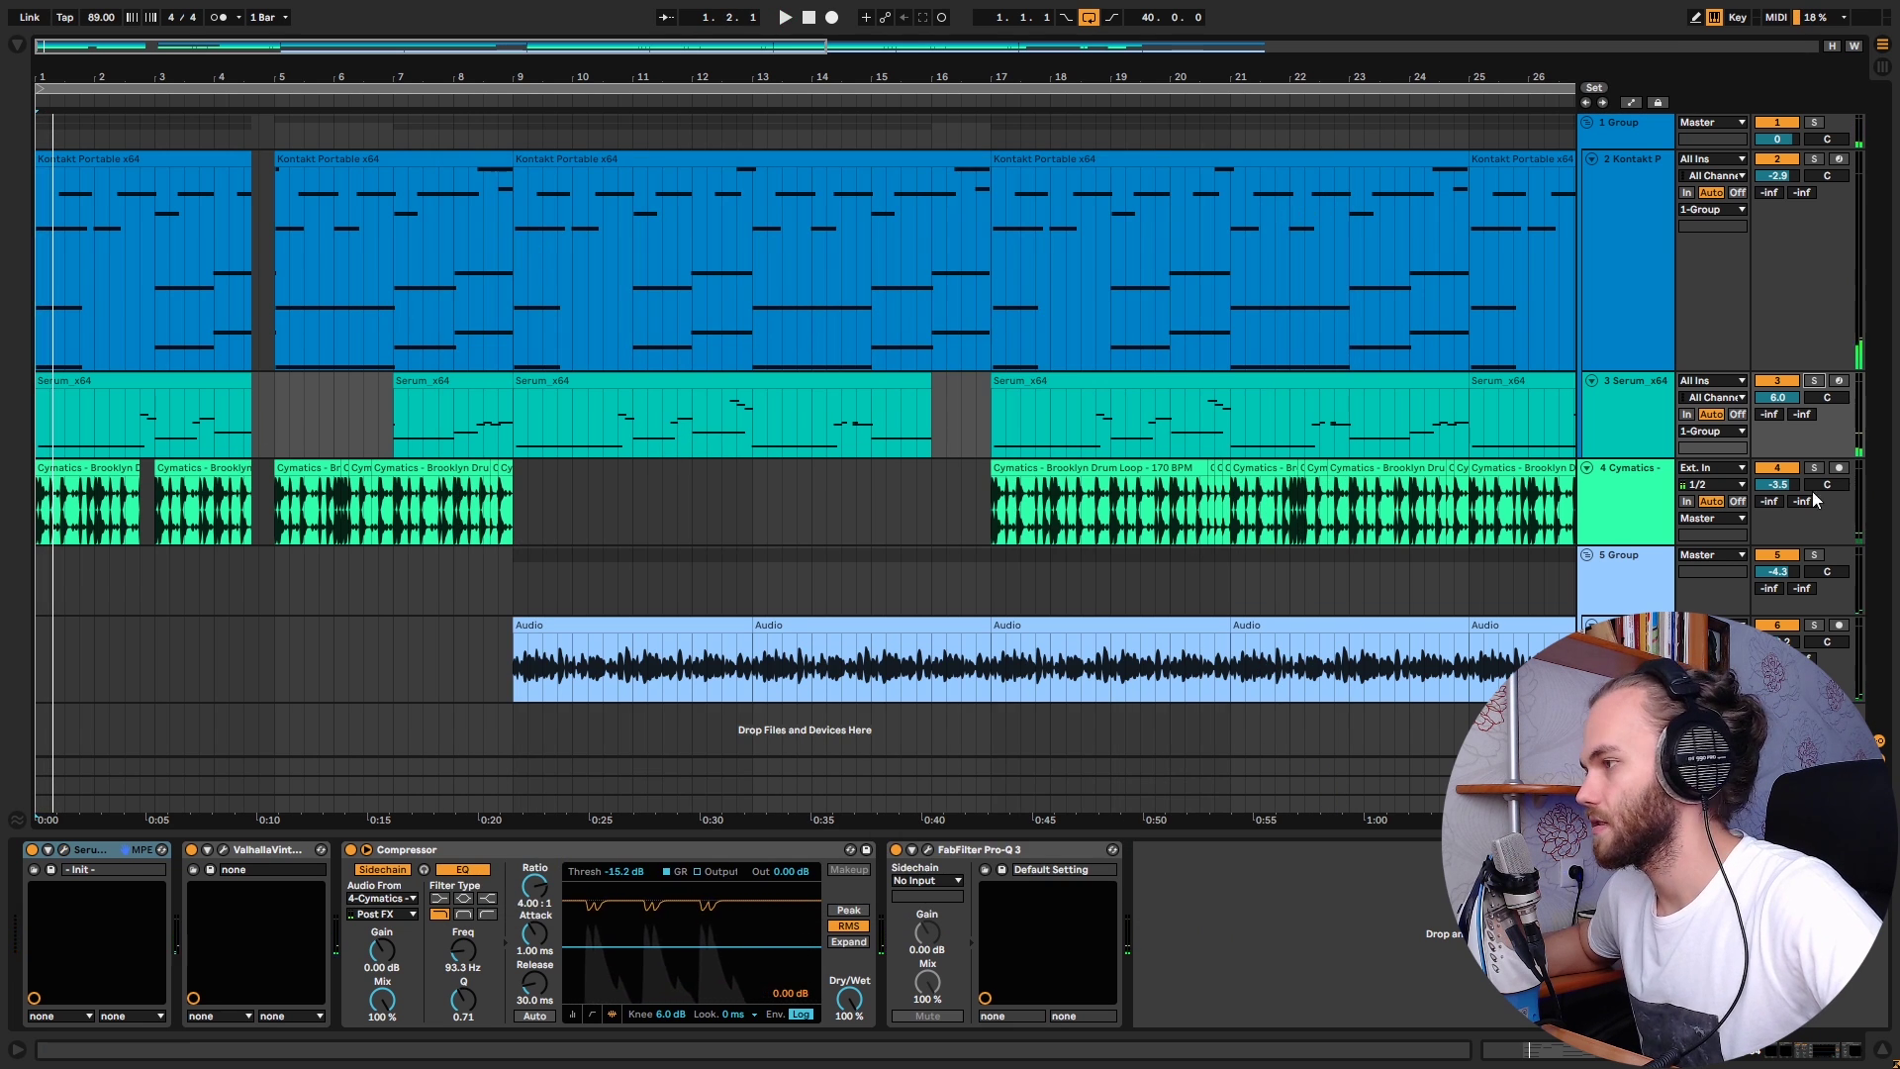
Step: Show the Cymatics drum track's devices, and play the track soloed from bar 1
left_click(1623, 500)
left_click(1814, 467)
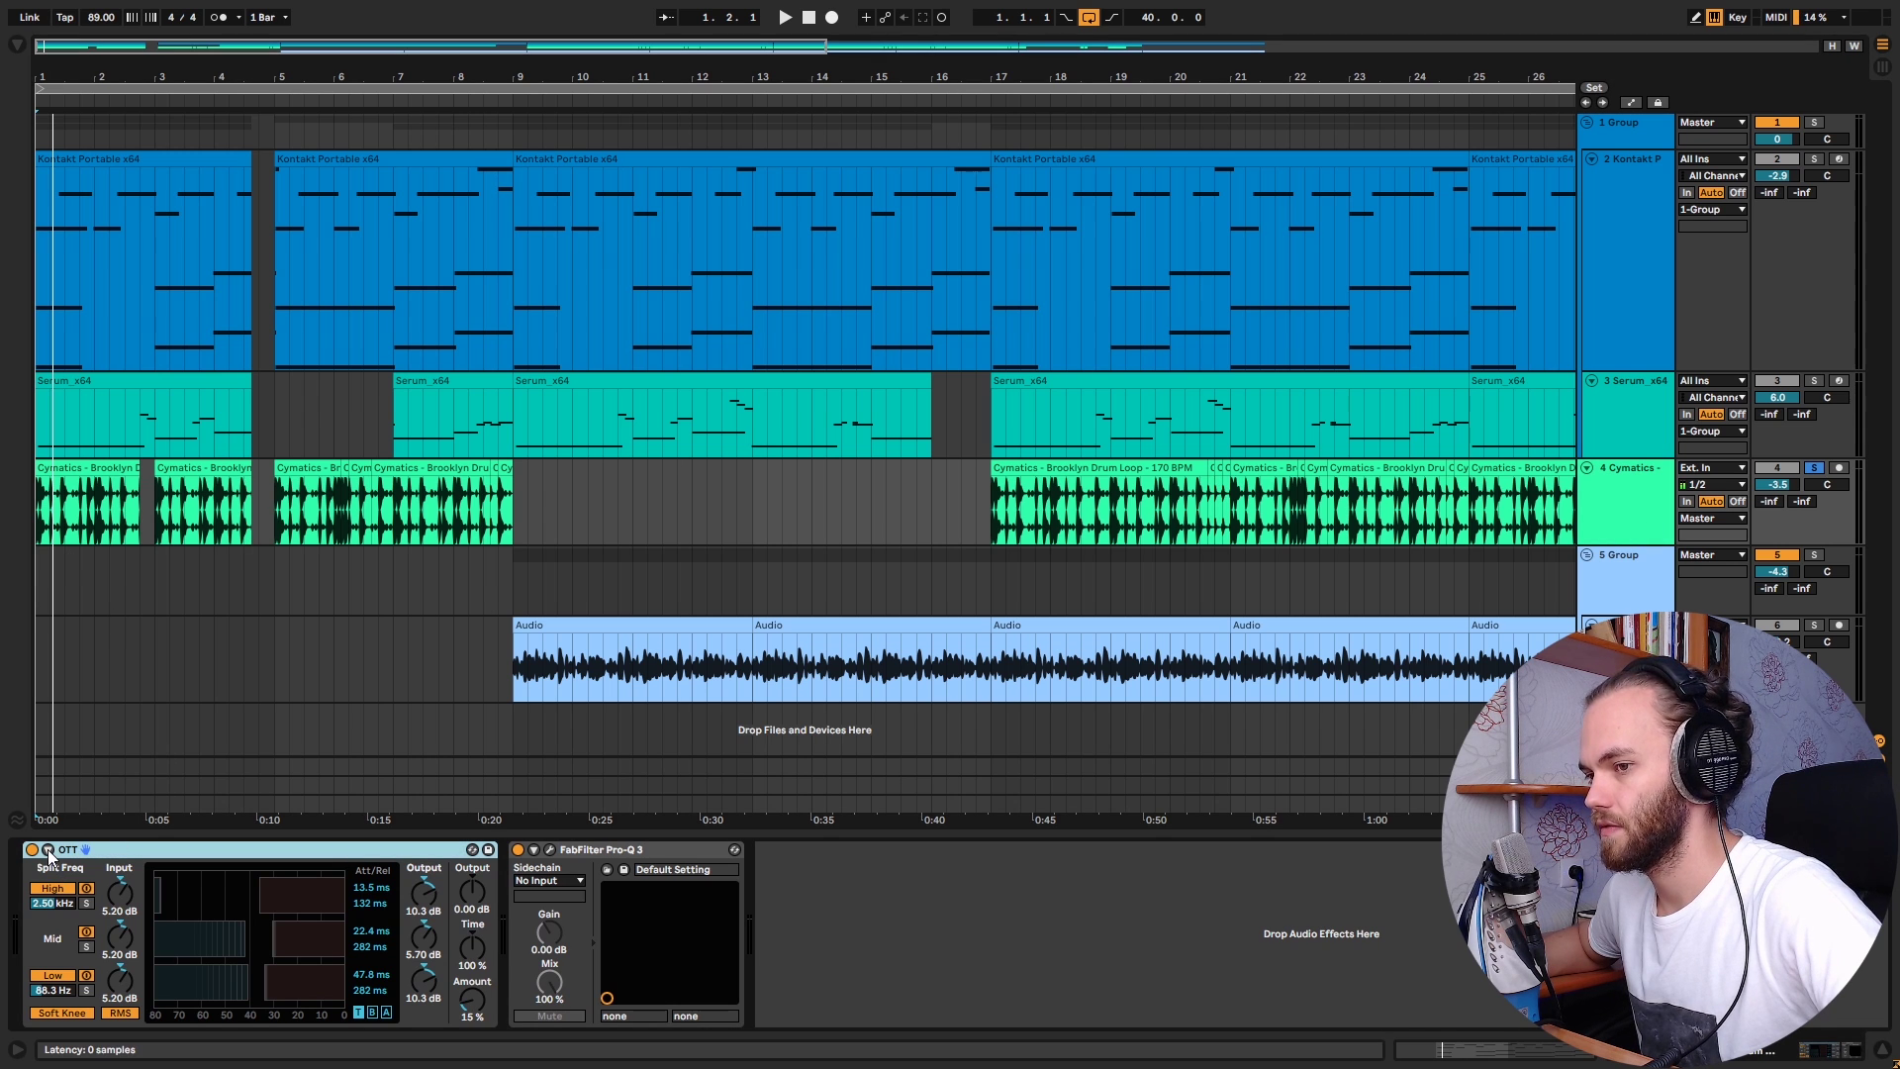
key("space")
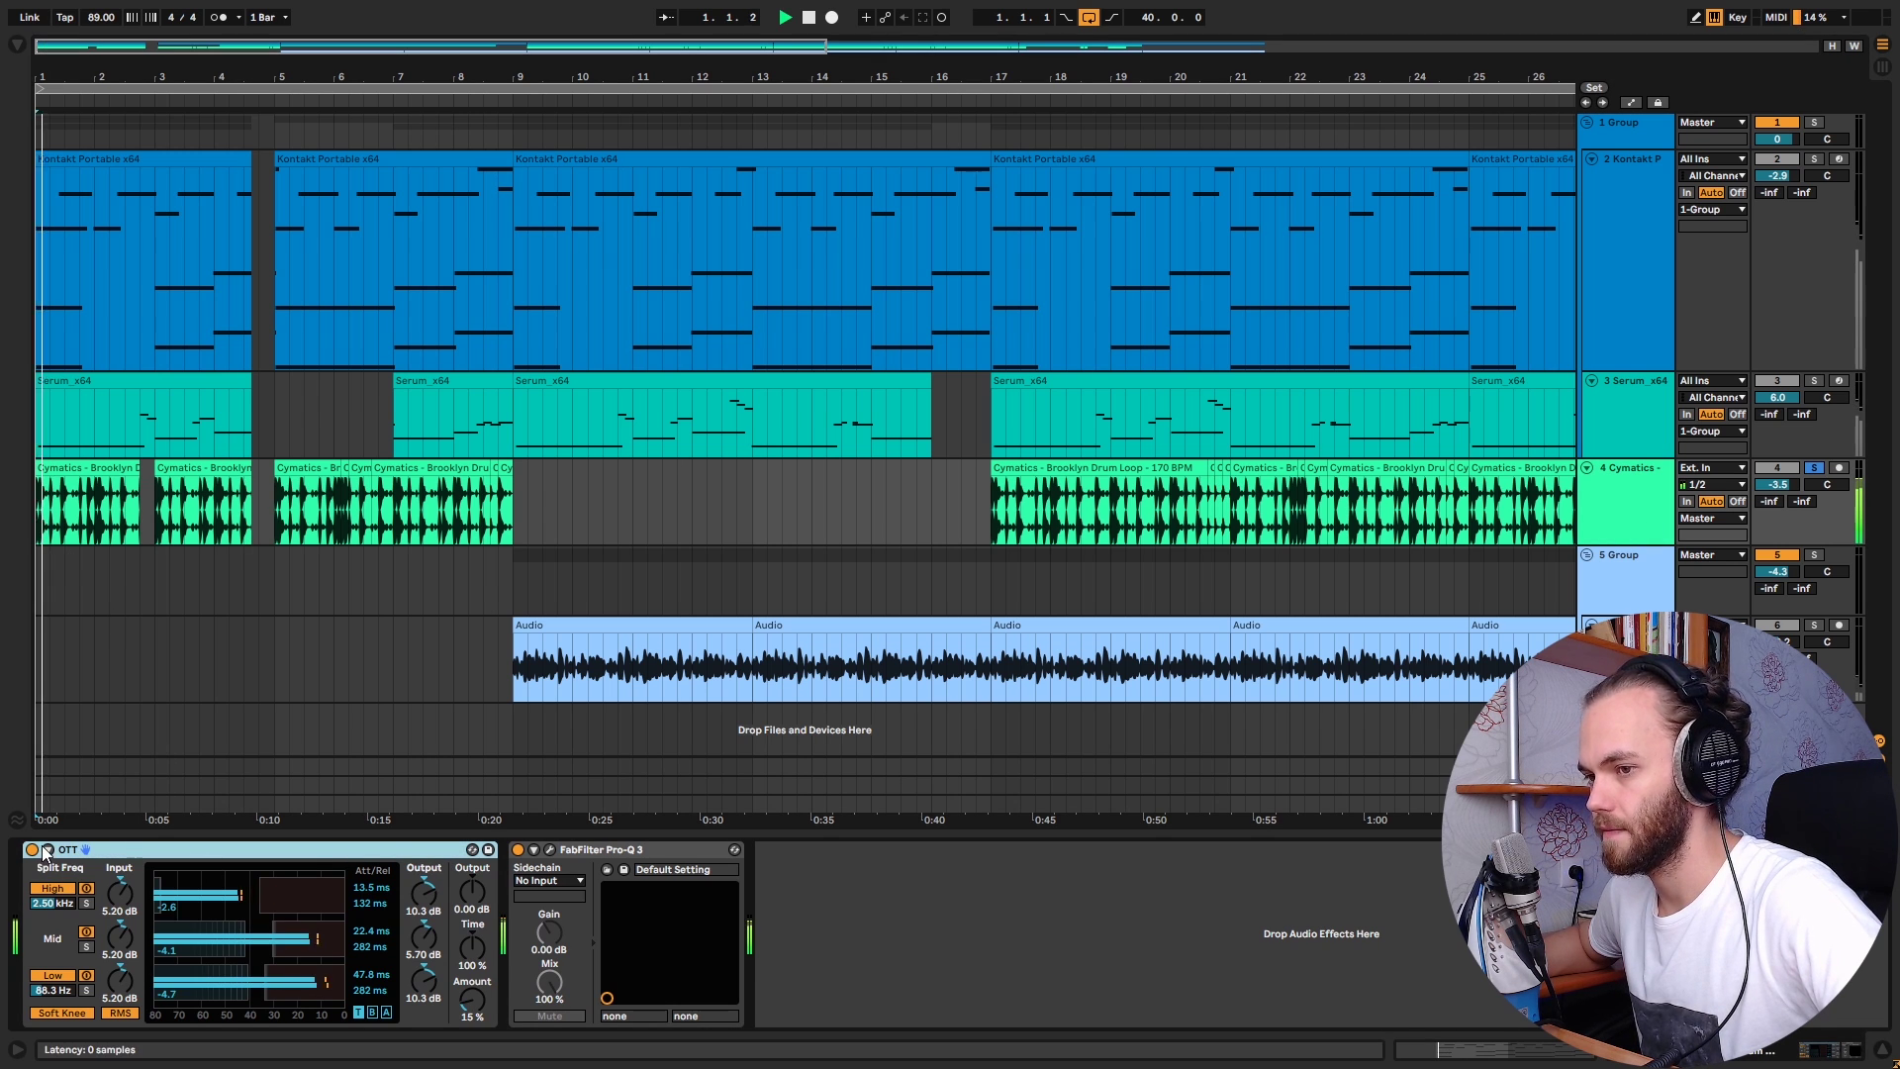
Step: Group the drum track's OTT and FabFilter Pro-Q 3 into one audio effect rack, leaving the rack enabled
left_click(567, 848)
key("ctrl+g")
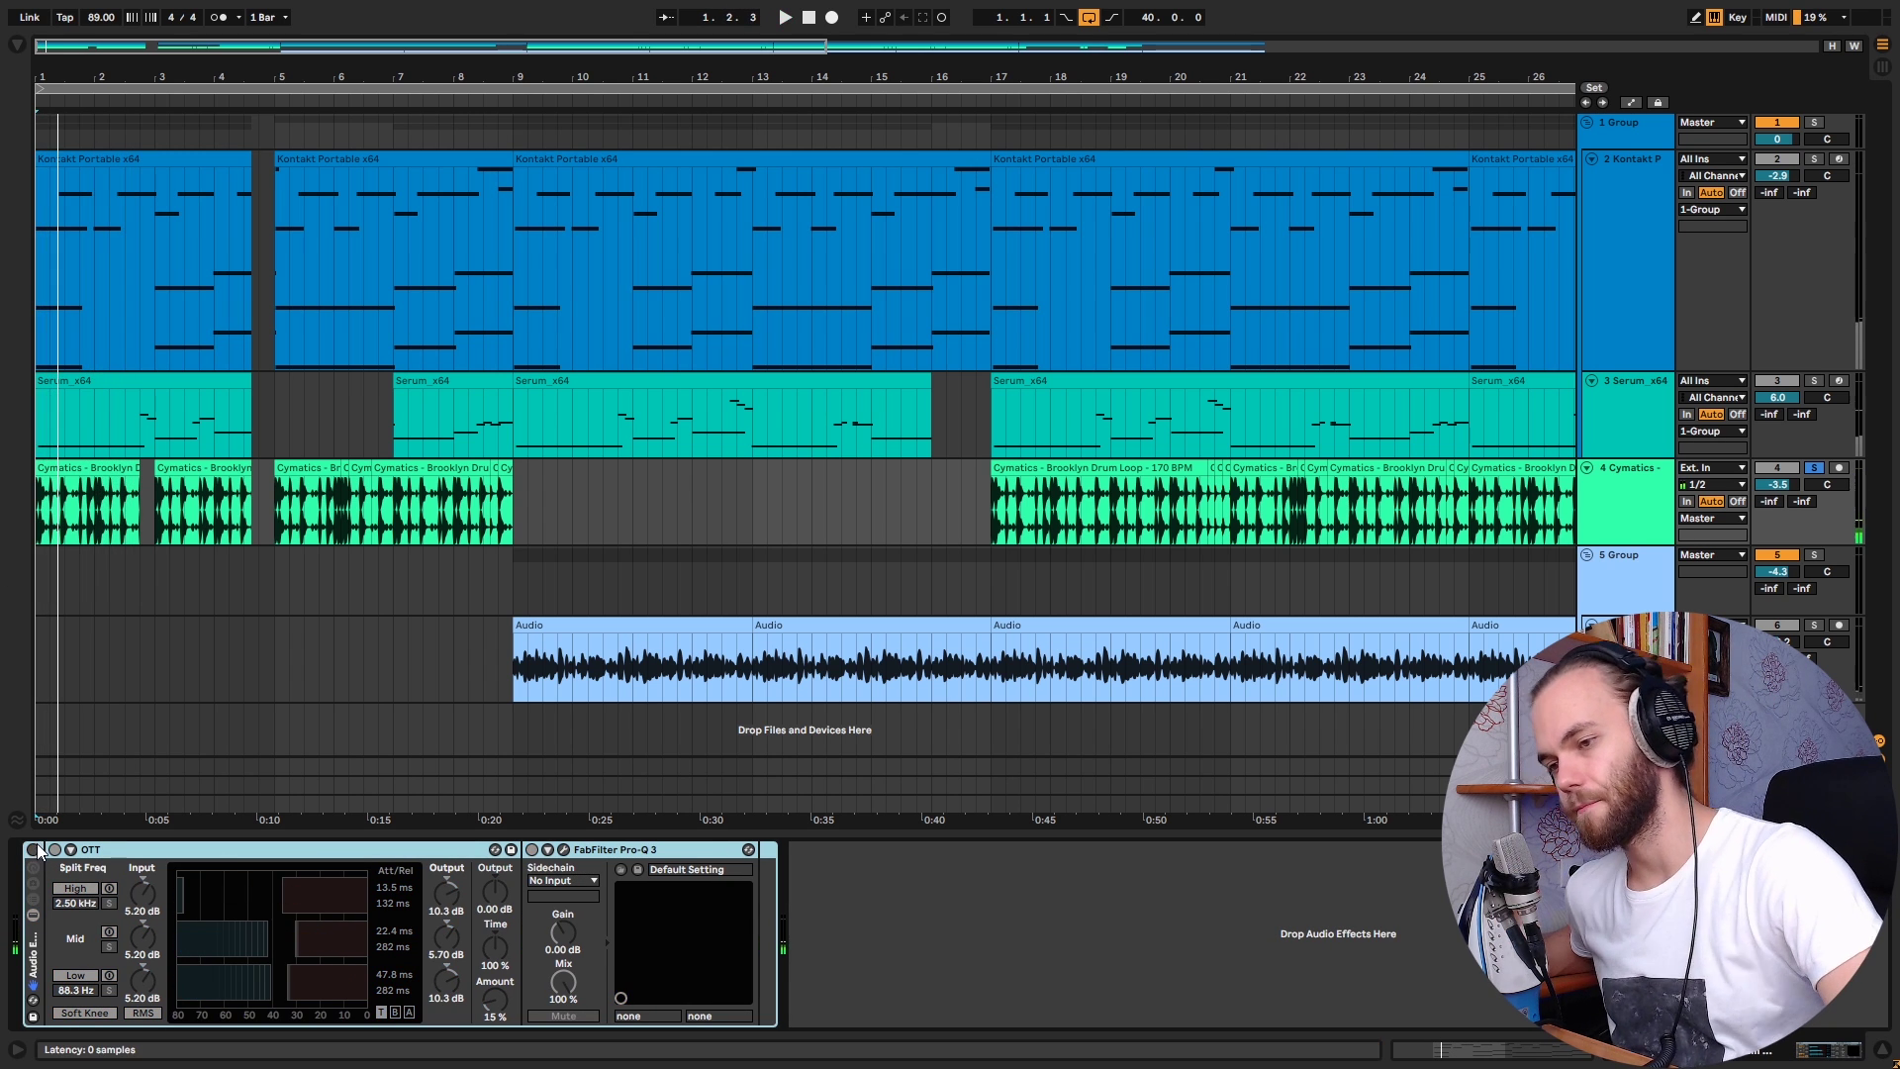
left_click(32, 849)
left_click(162, 847)
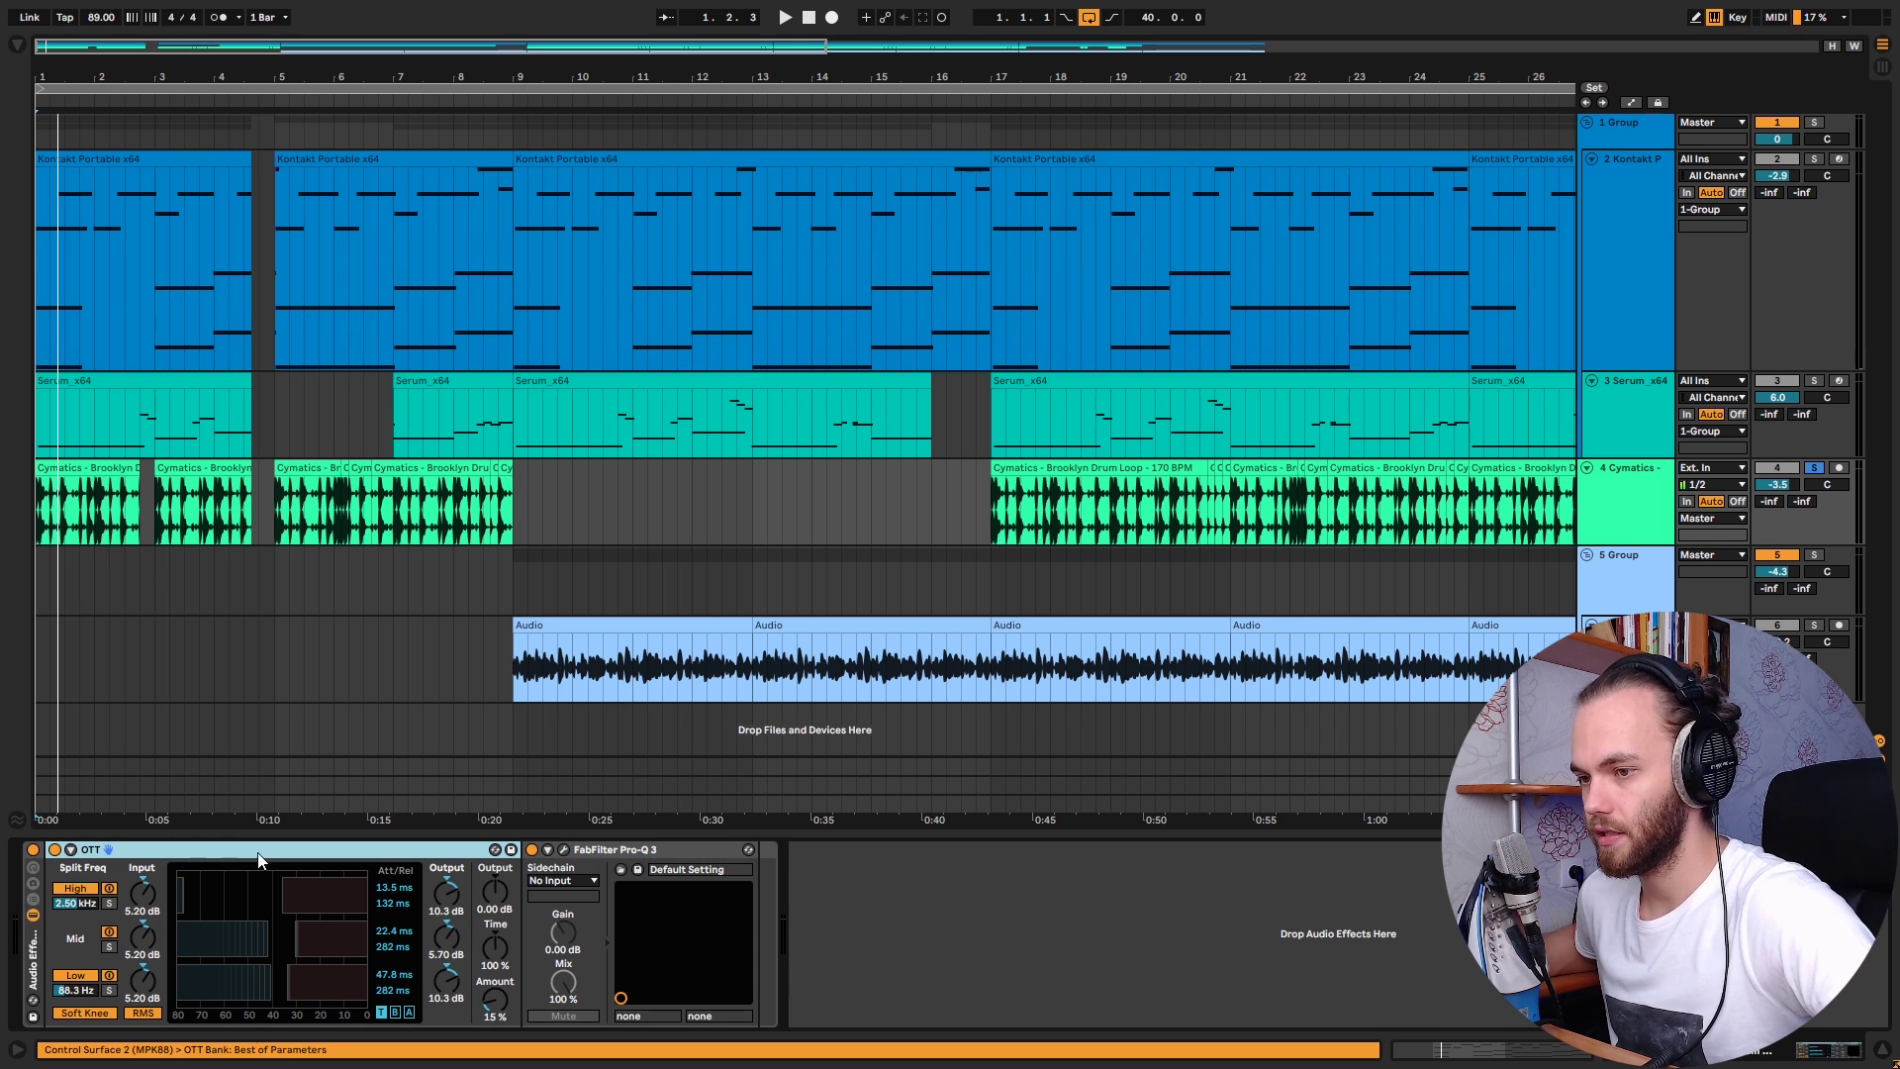
Step: Open the drum track's FabFilter Pro-Q 3, and inspect its low, mid and high bands during playback from bar 1
left_click(564, 850)
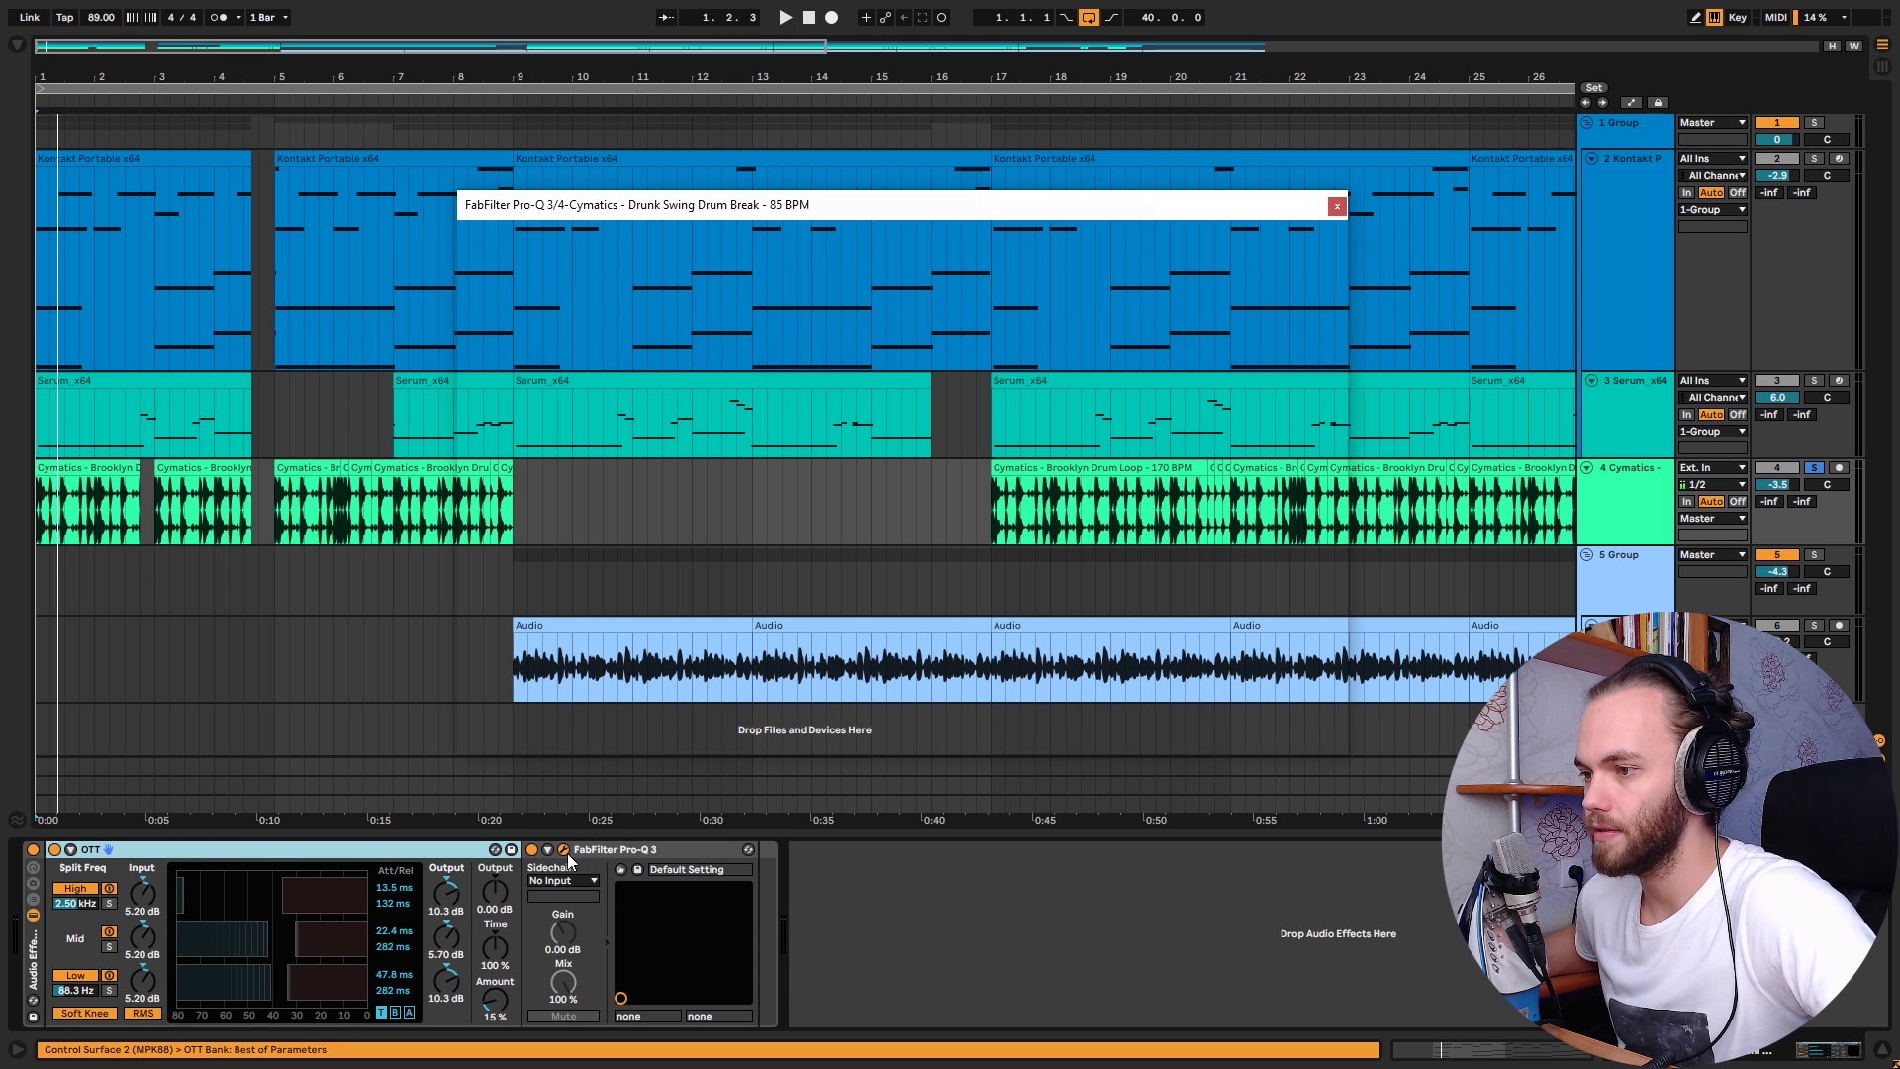
key("space")
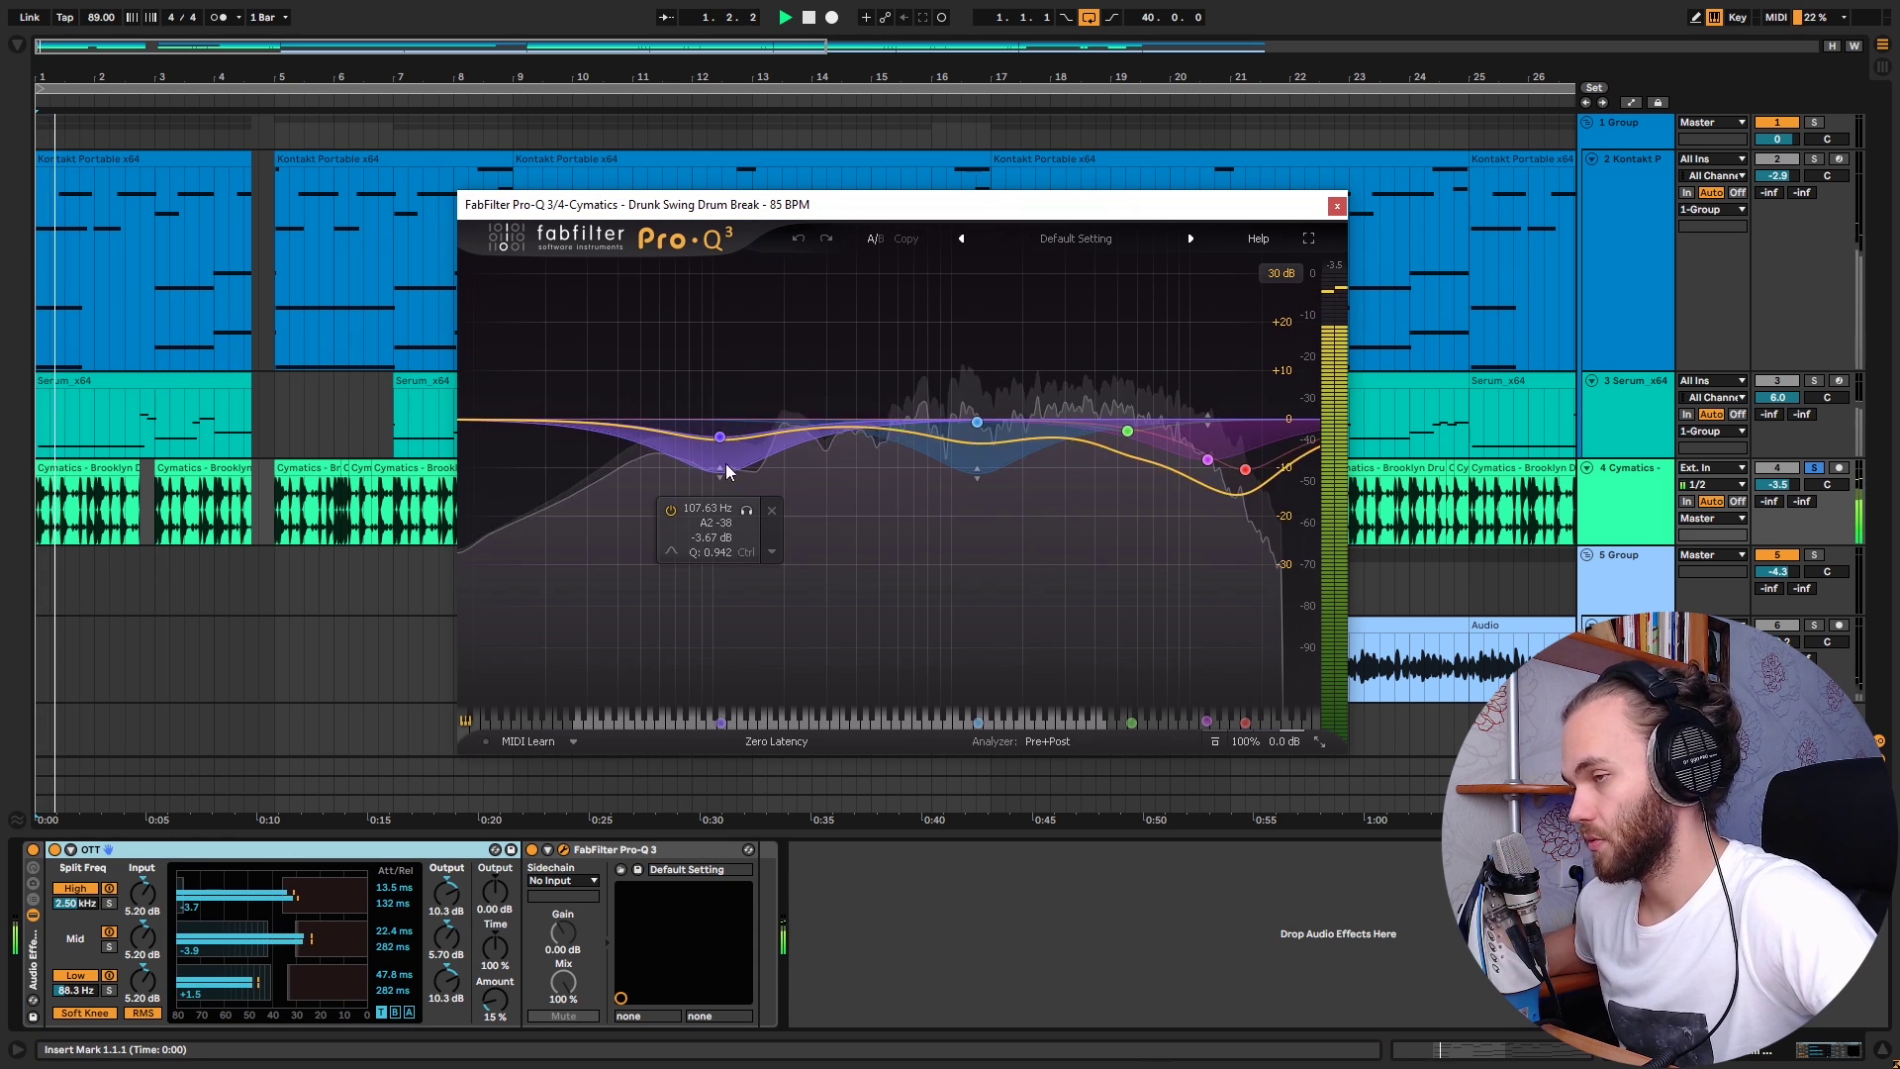
left_click(978, 425)
left_click(722, 437)
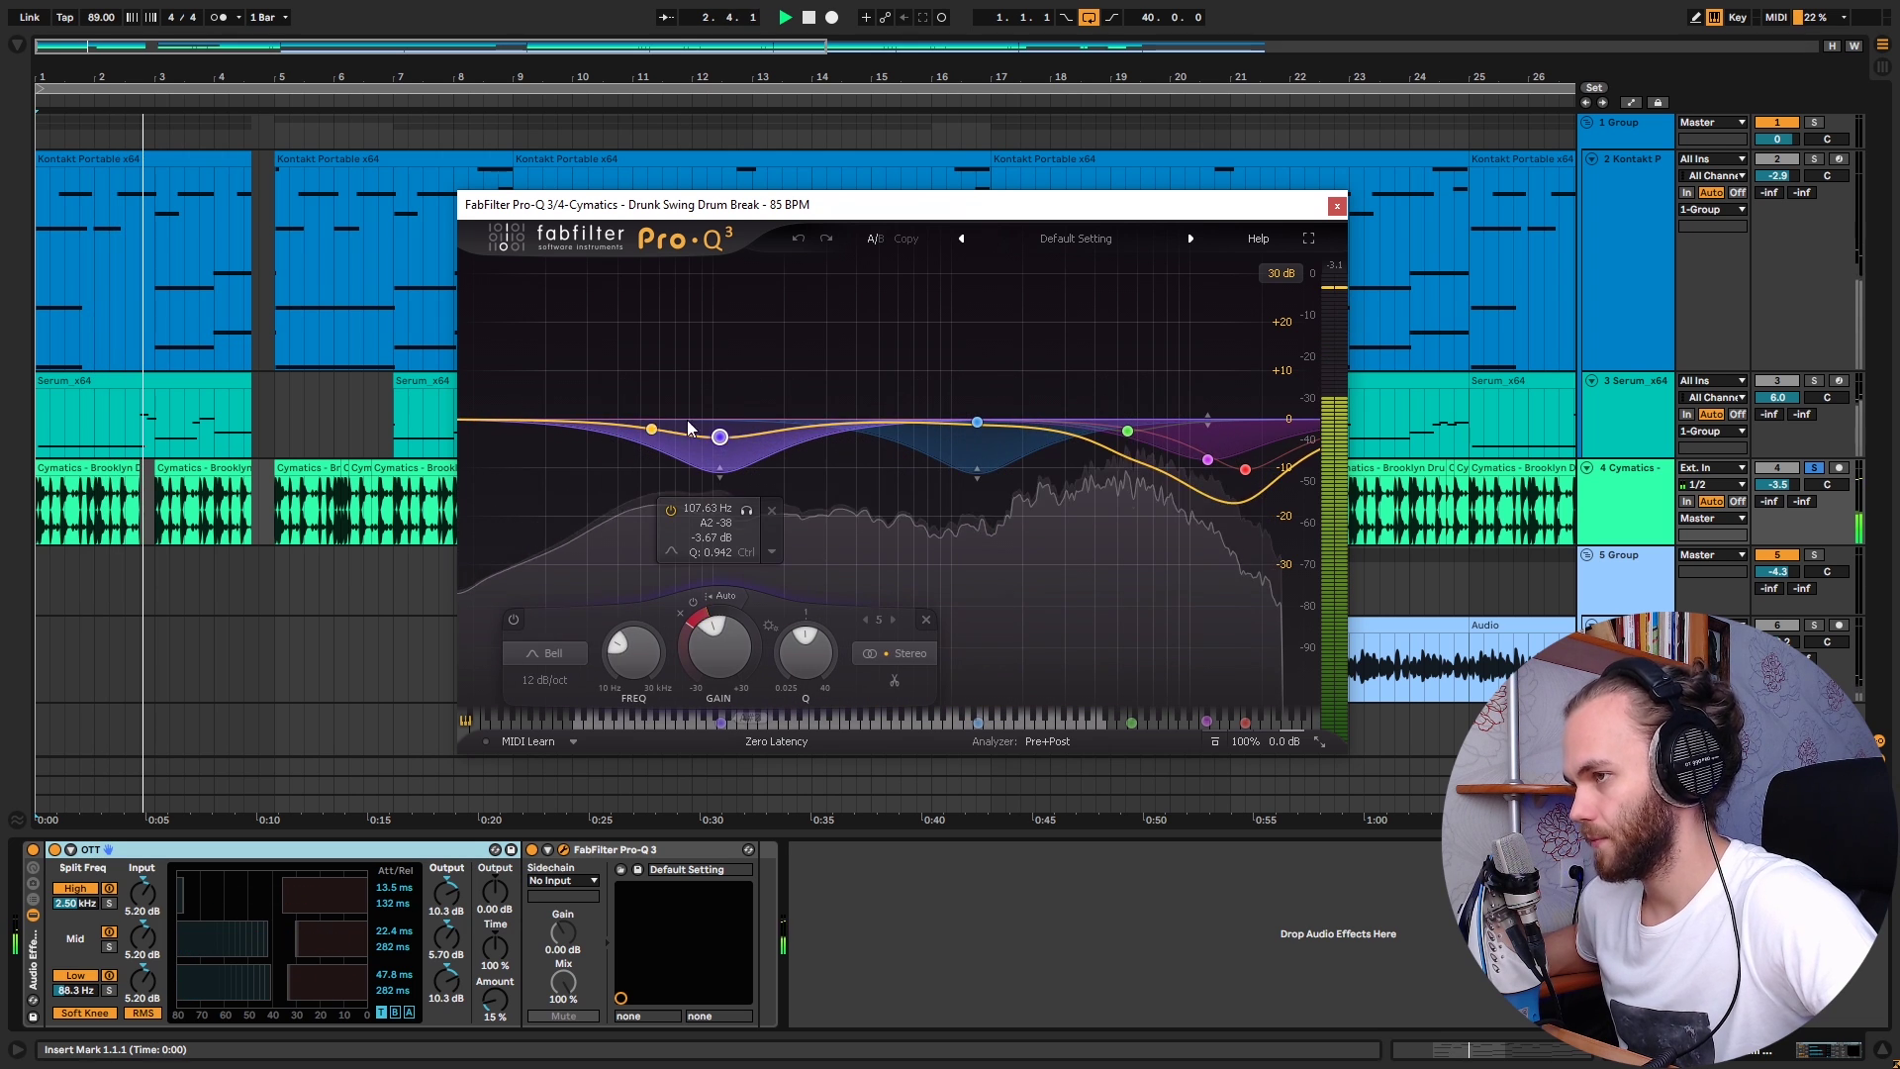
left_click(1246, 465)
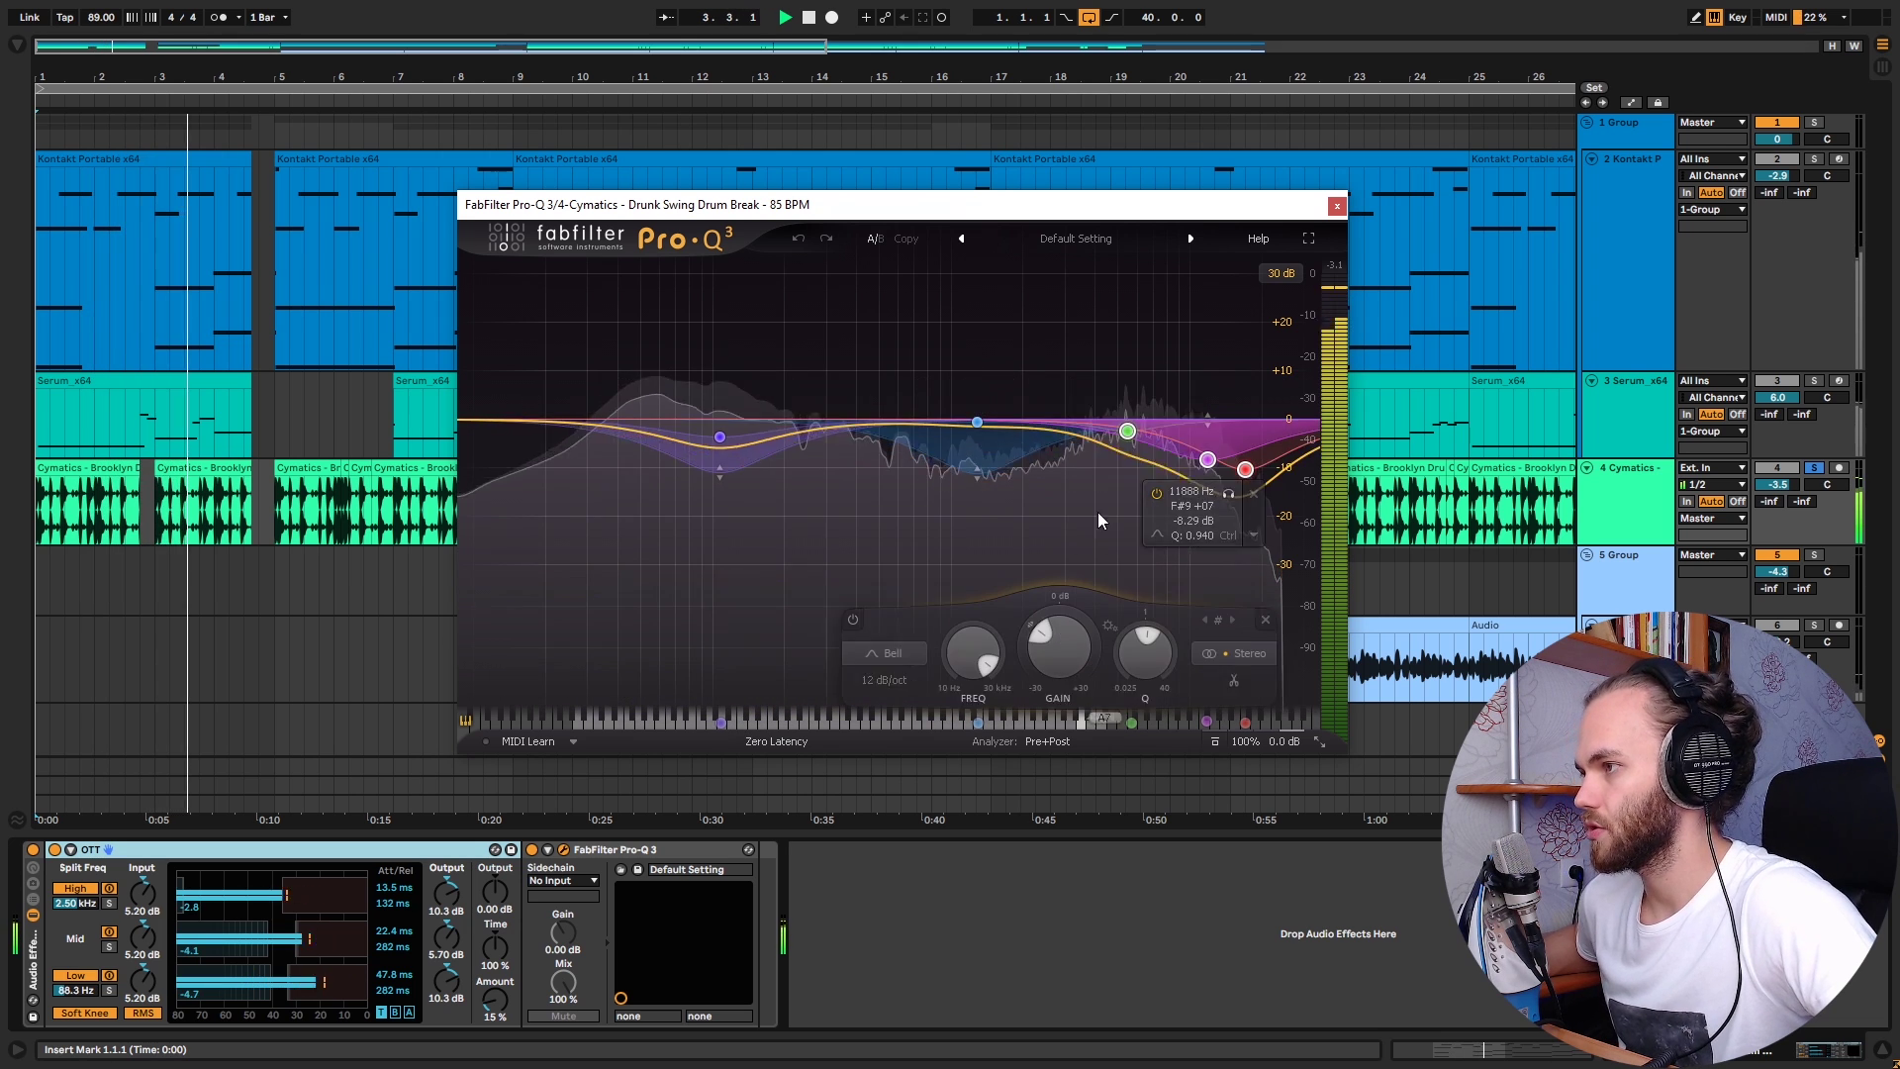
Step: Compare the drums soloed and in the full mix with the three high-frequency EQ bands bypassed and enabled, and close Pro-Q 3
left_click(877, 618)
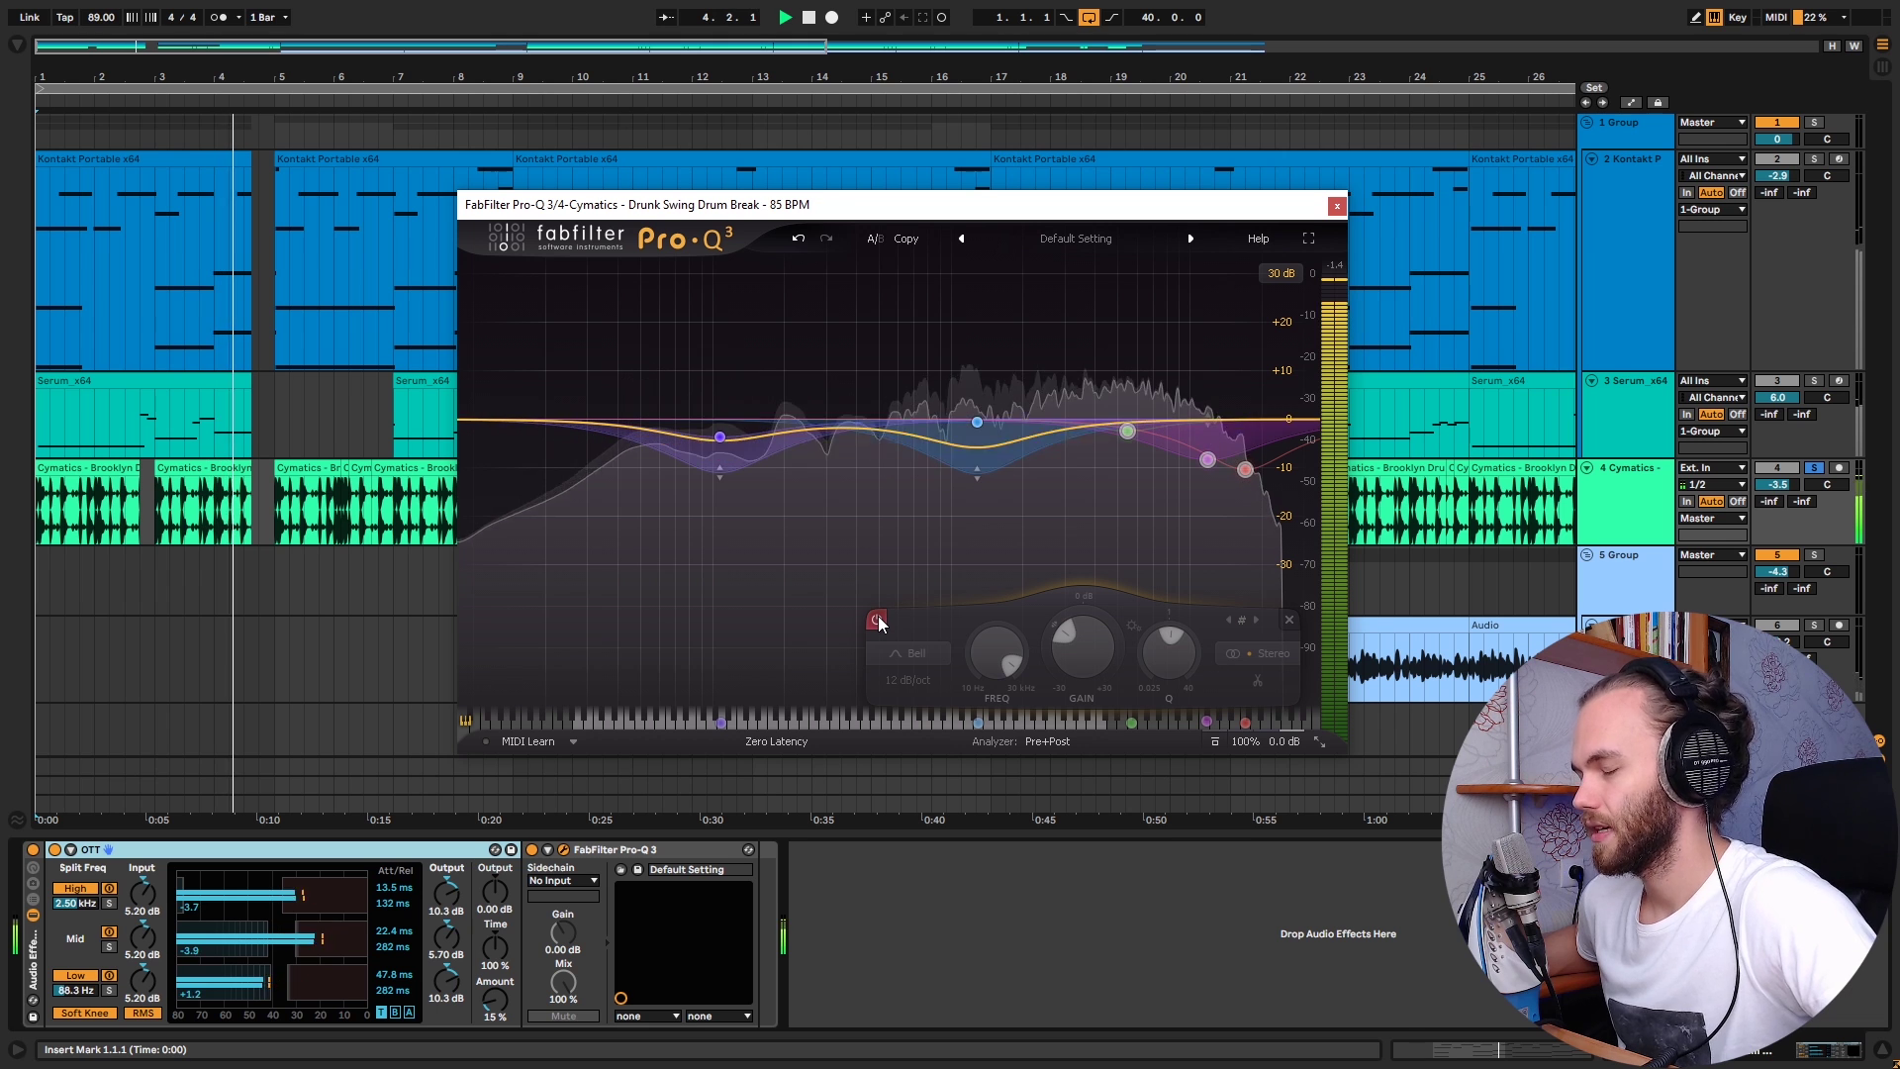
key("space")
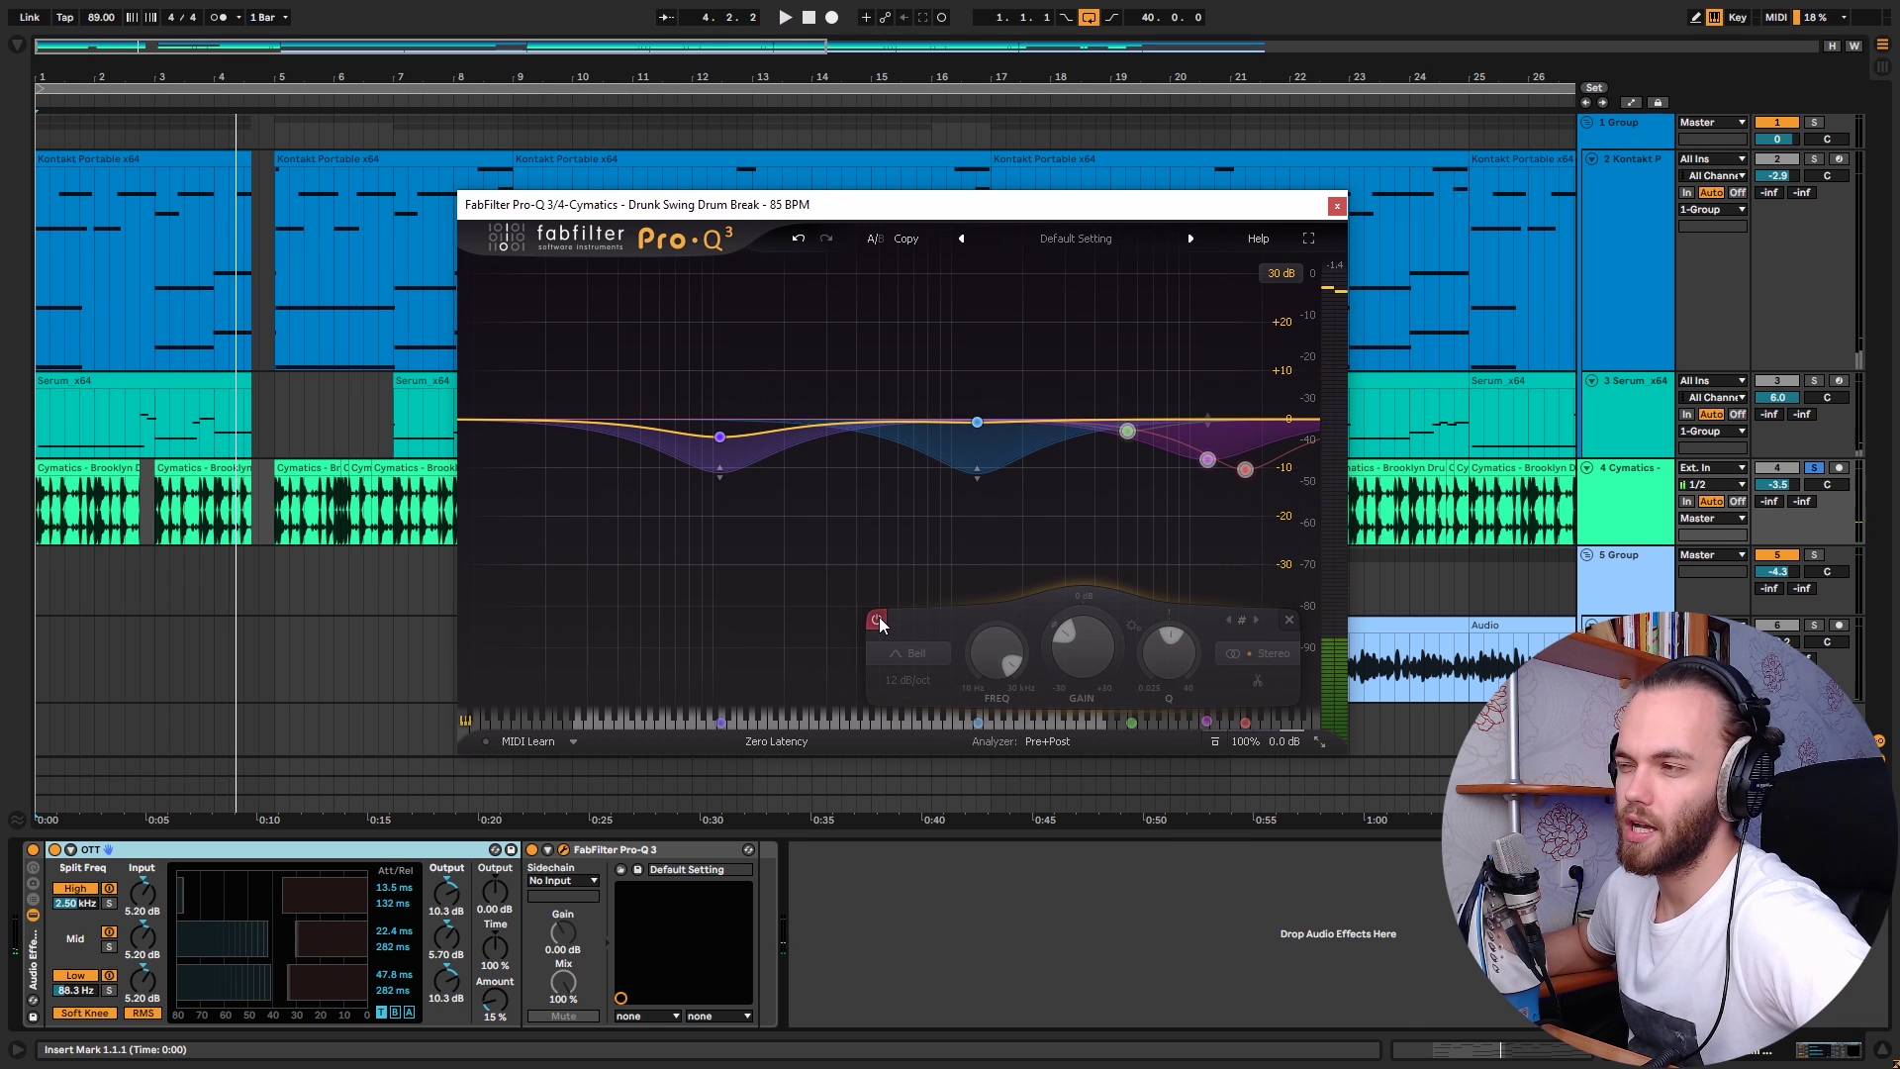
key("space")
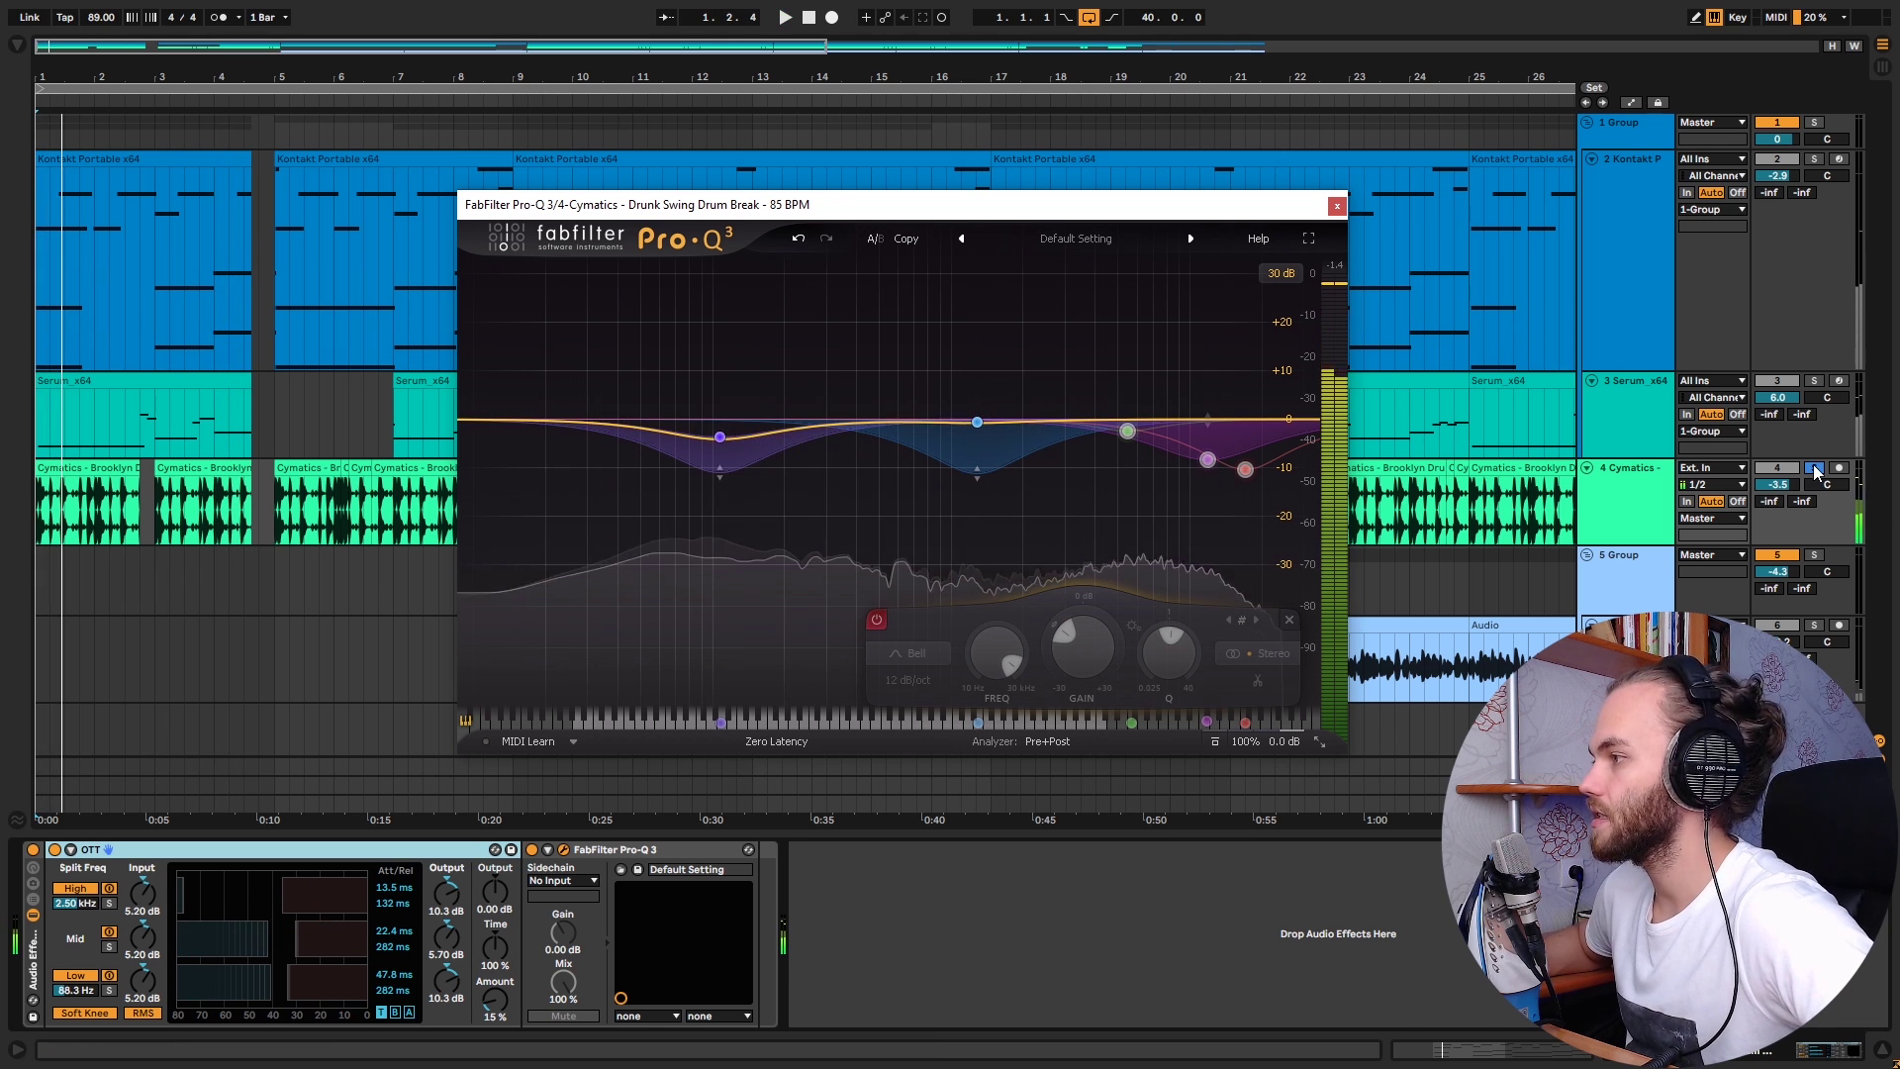
key("space")
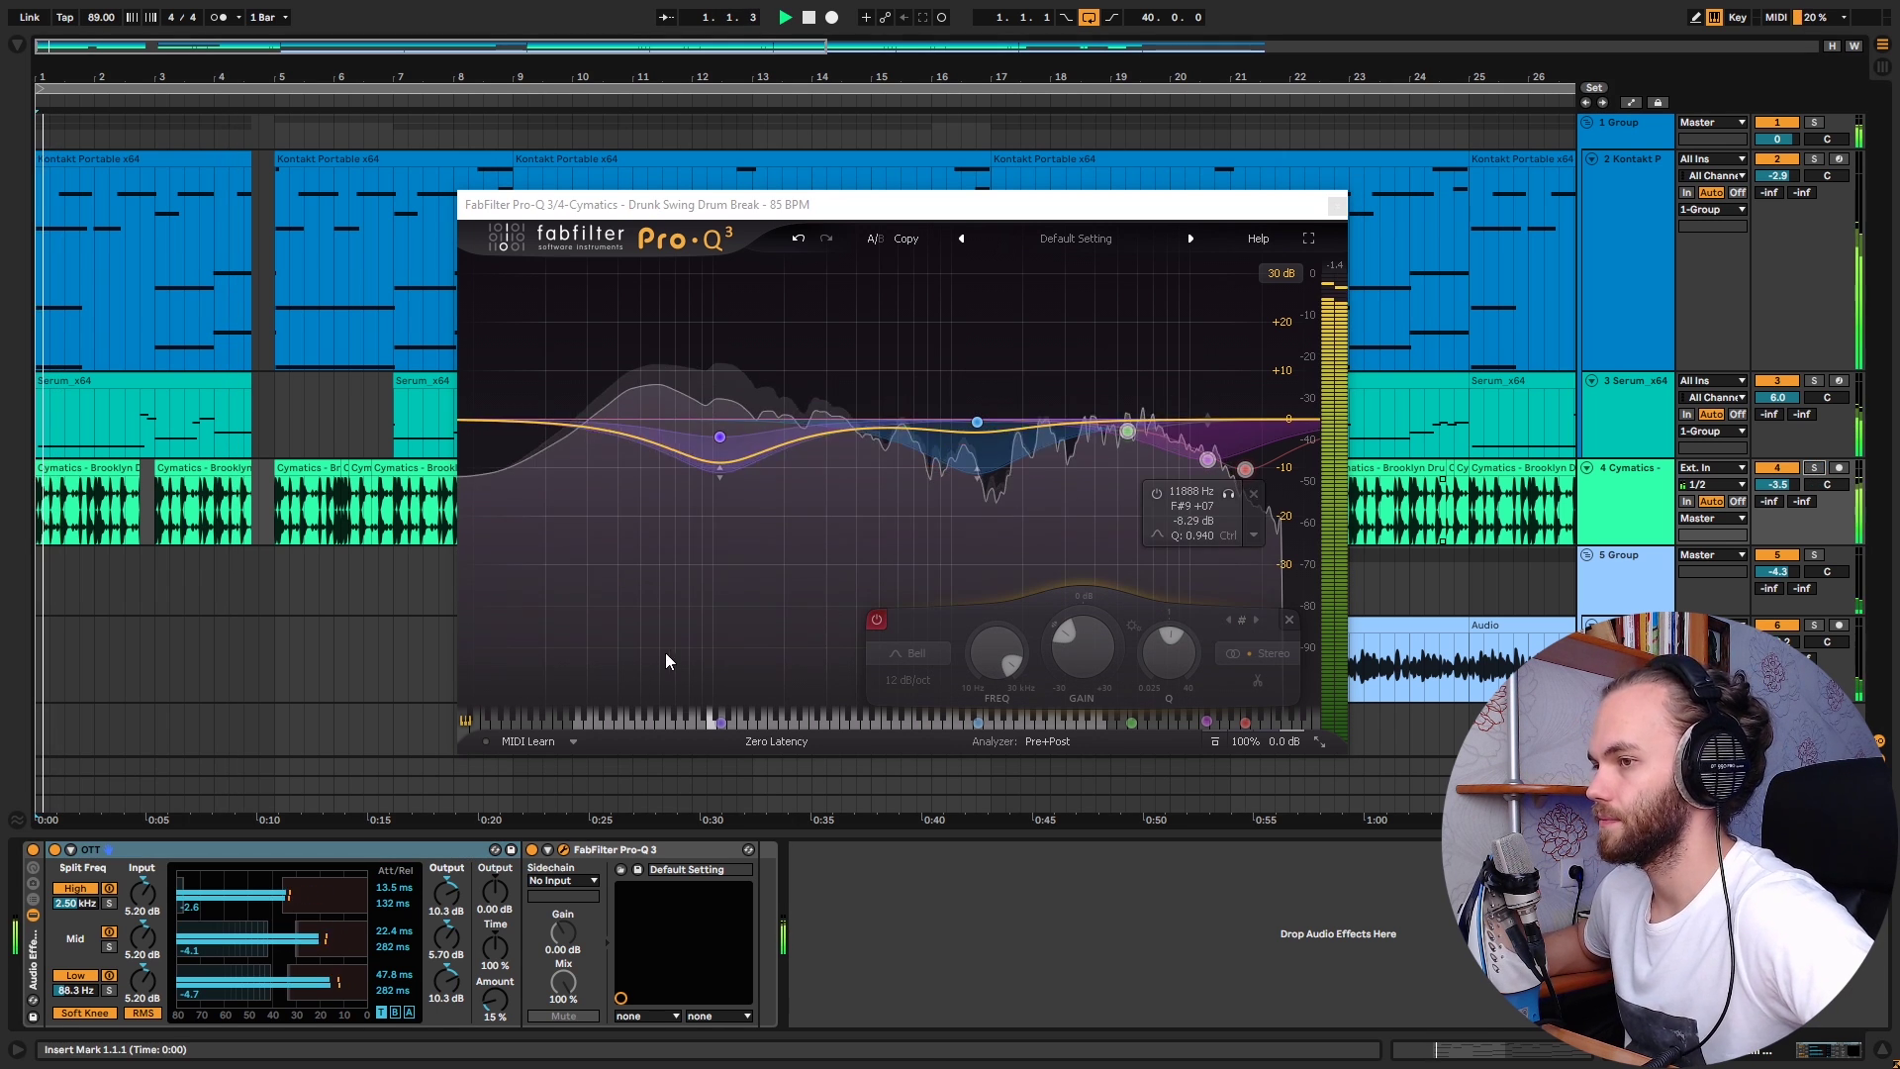
left_click(876, 620)
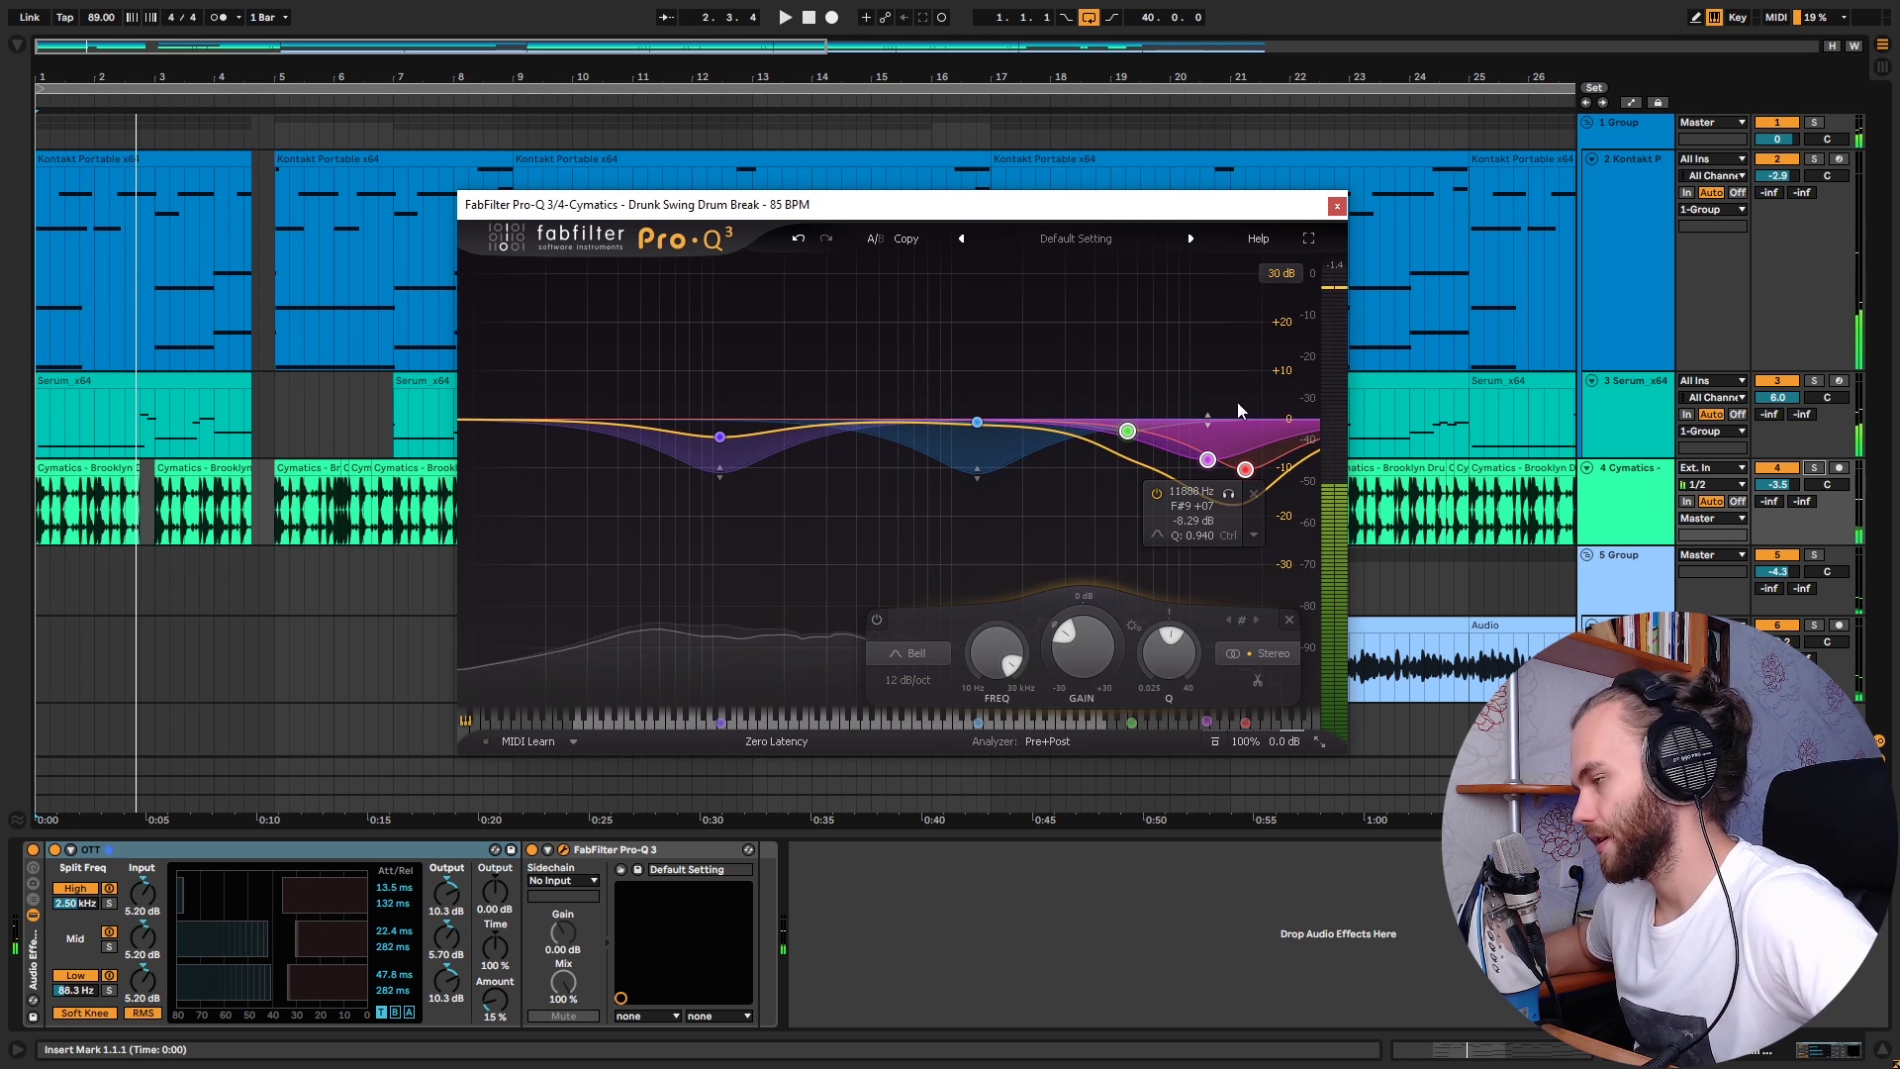
left_click(1337, 206)
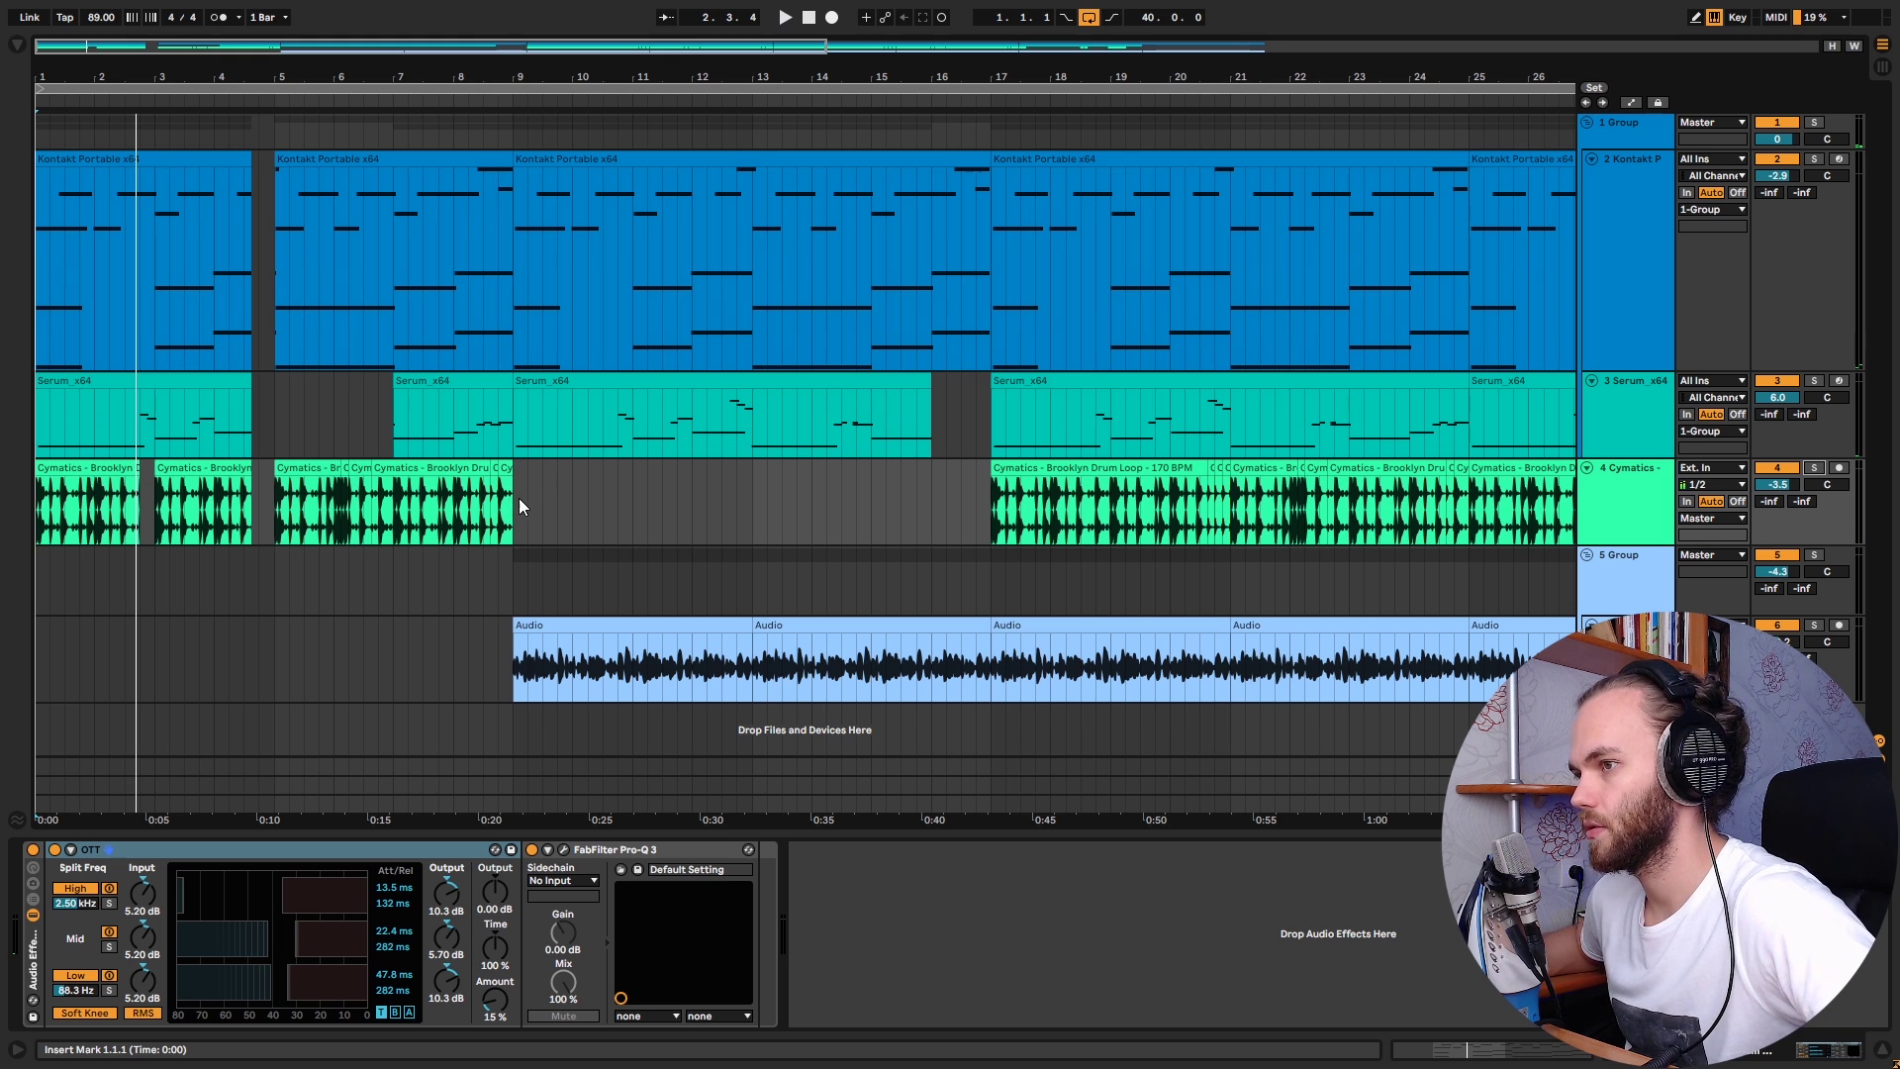
Step: Play the full arrangement from bar 9, and show the notes of the Serum clip starting there
left_click(519, 500)
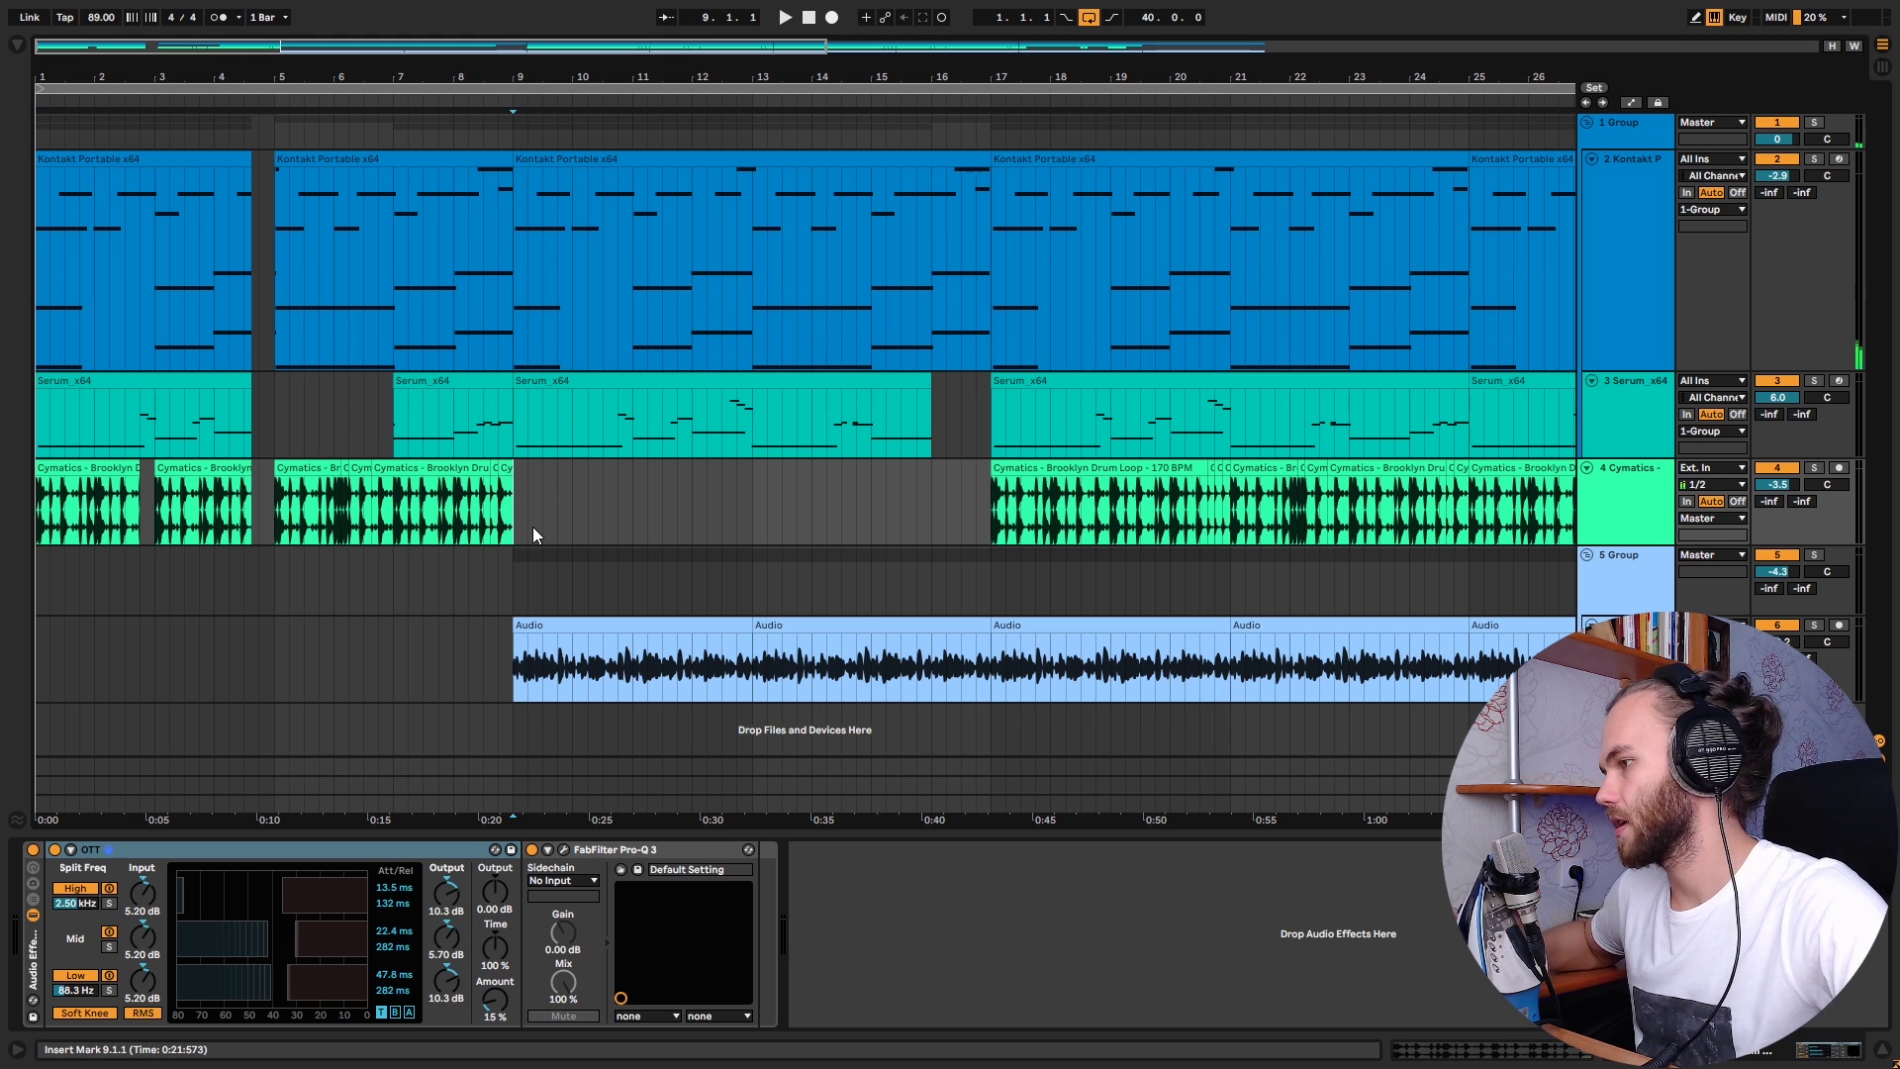
key("space")
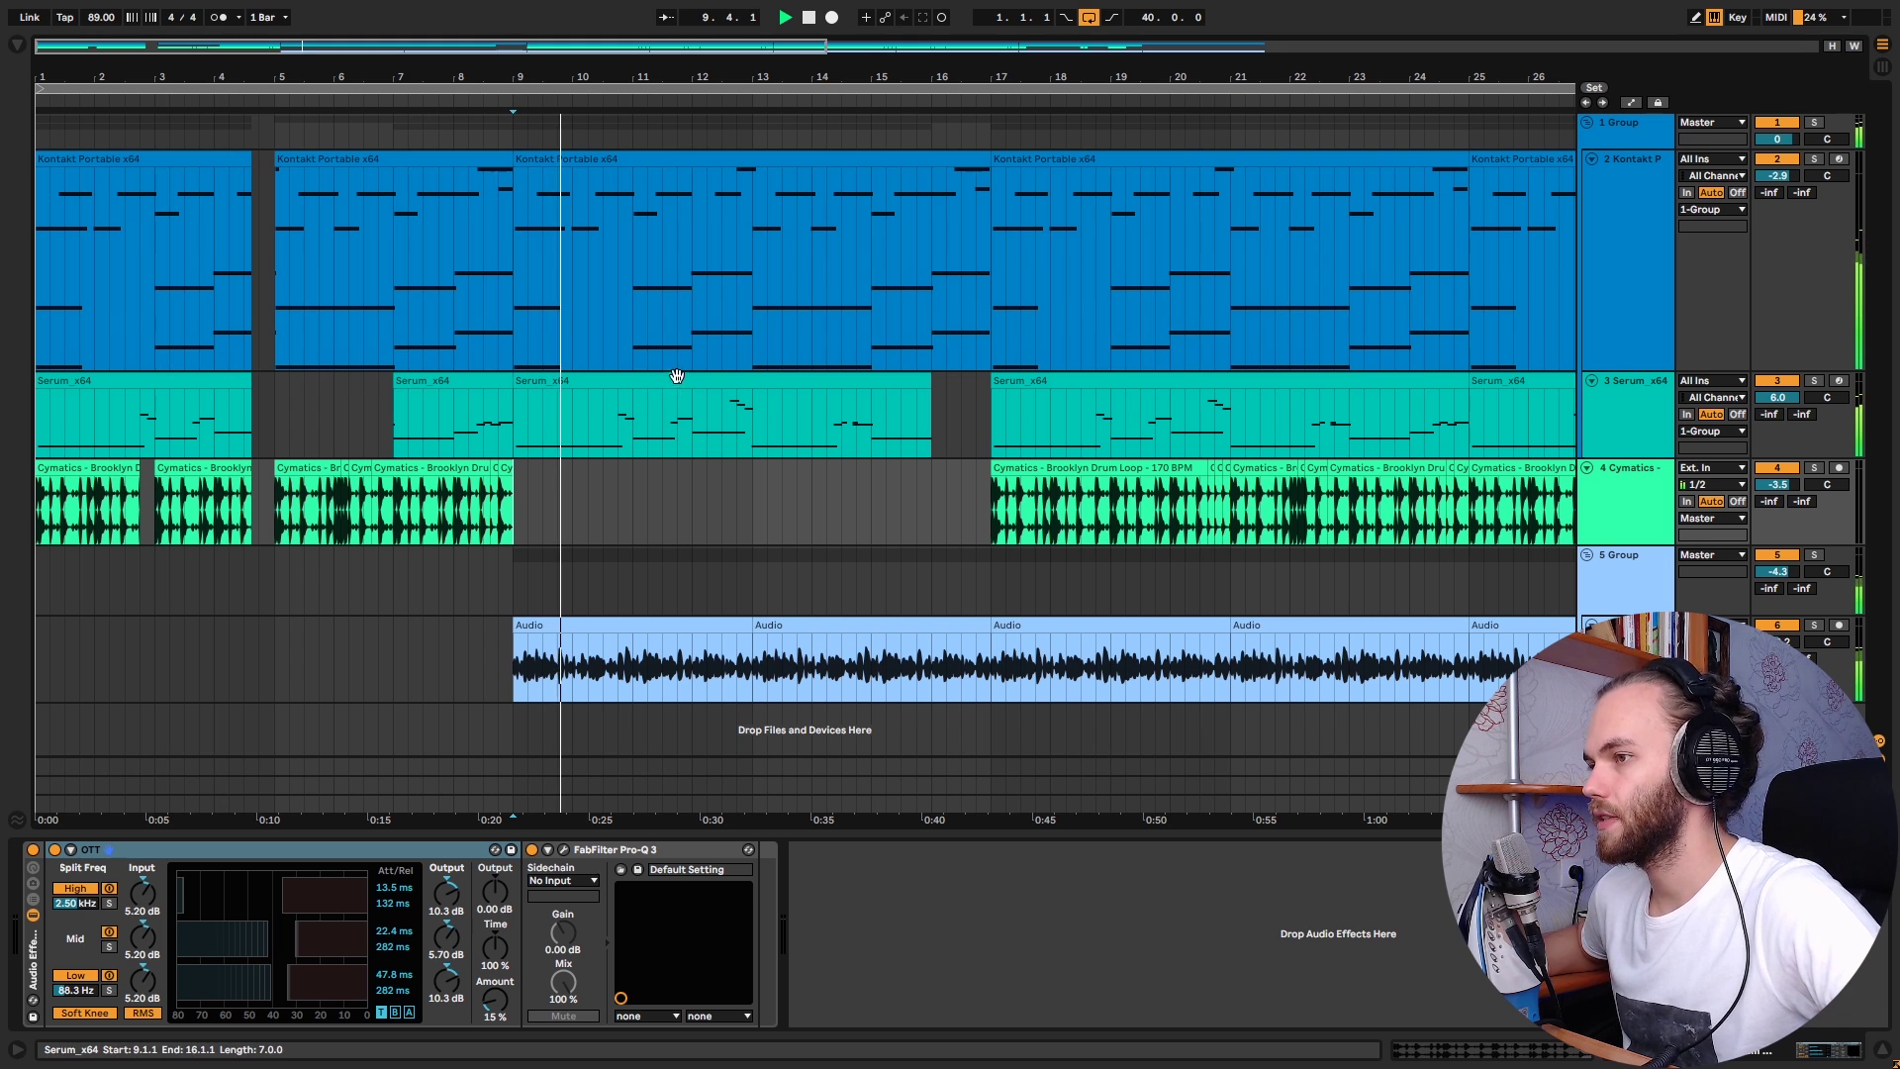
left_click(739, 410)
left_click(1094, 920)
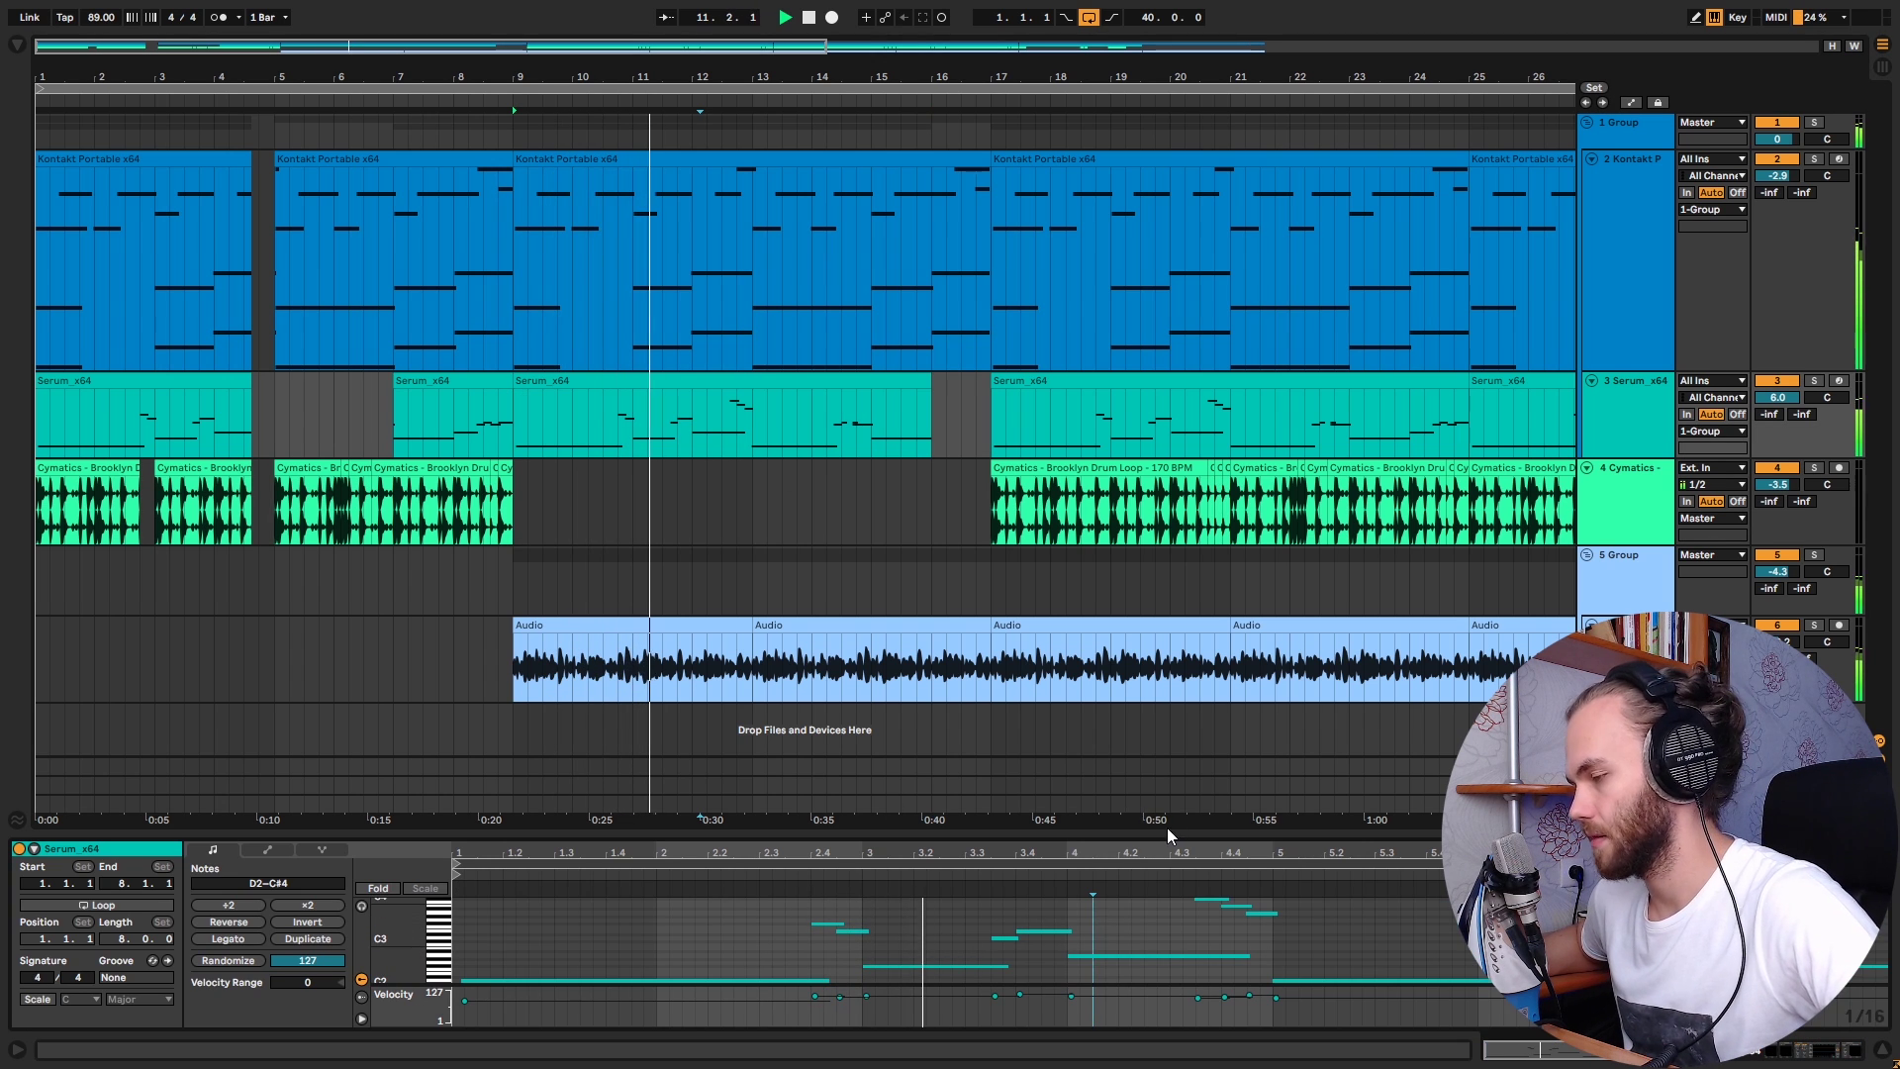
Step: Solo the 6-Audio track, and play its first clip from bar 9
left_click(527, 673)
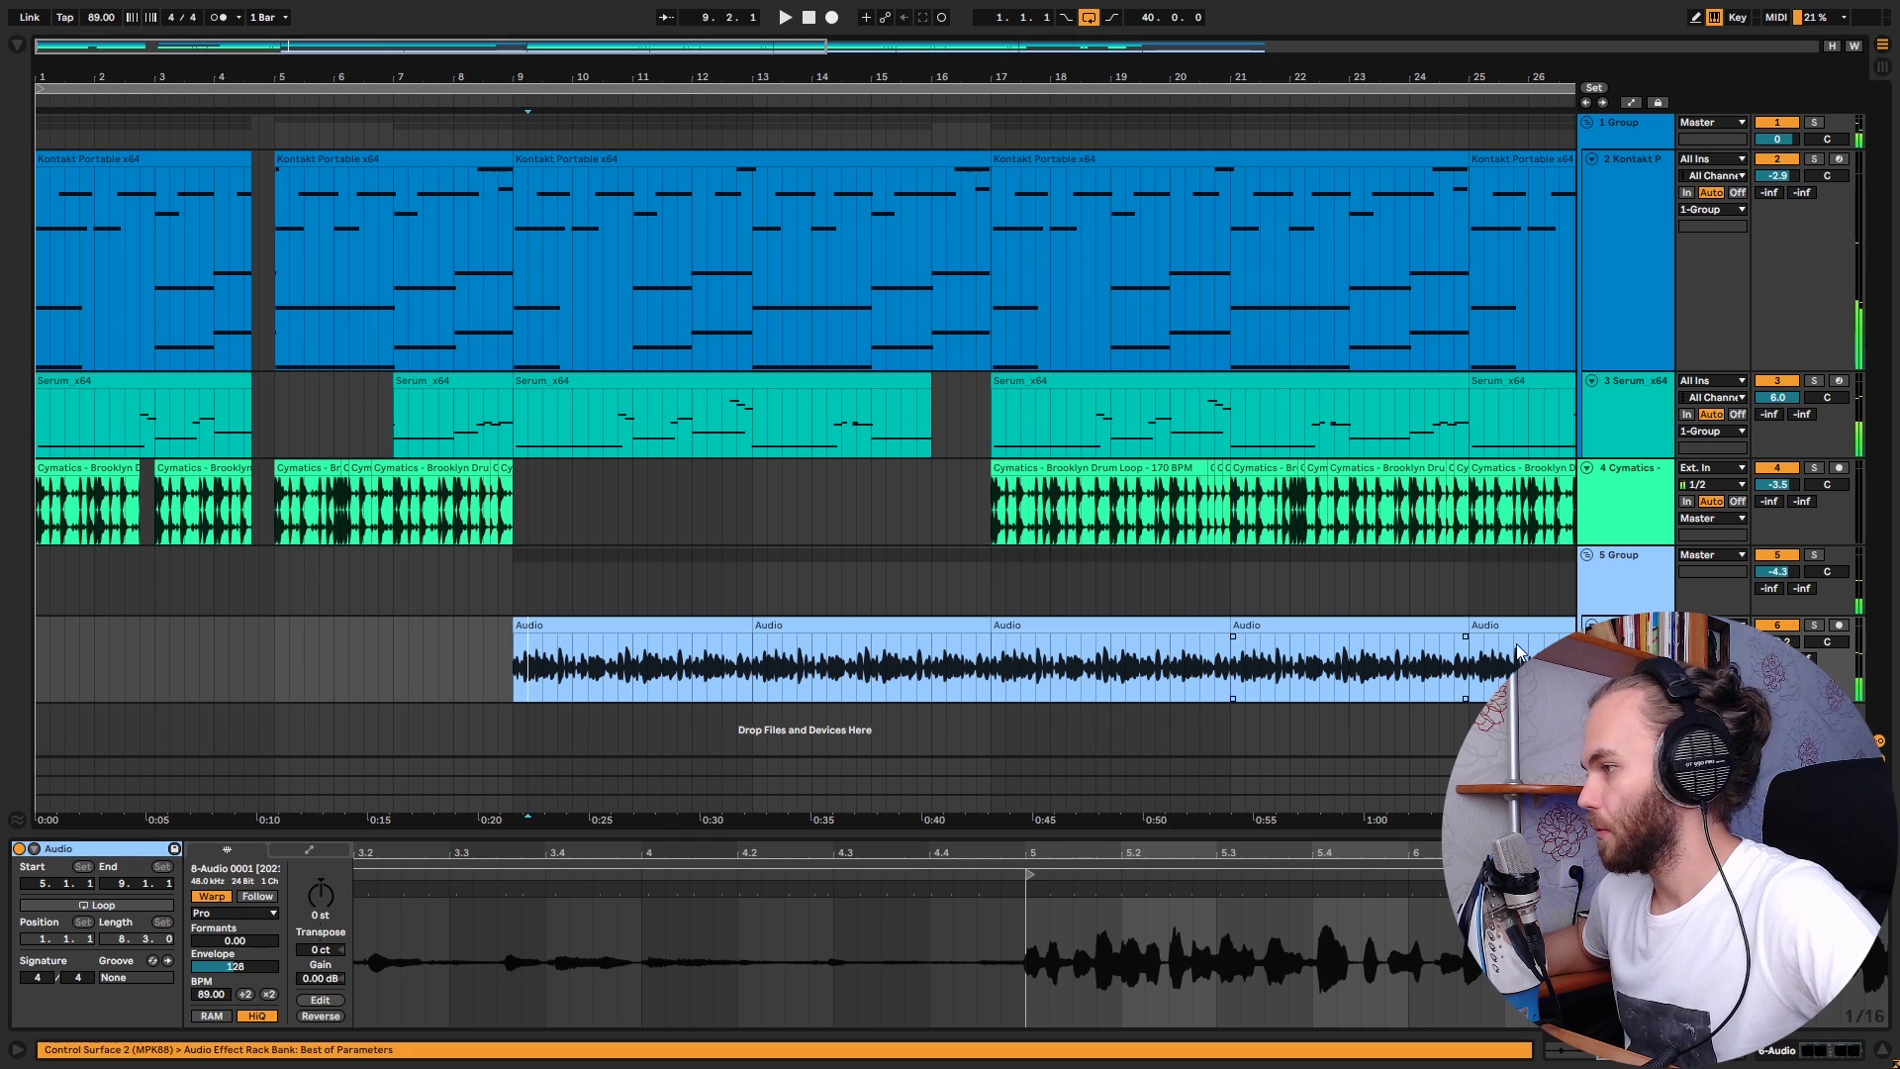
key("Left")
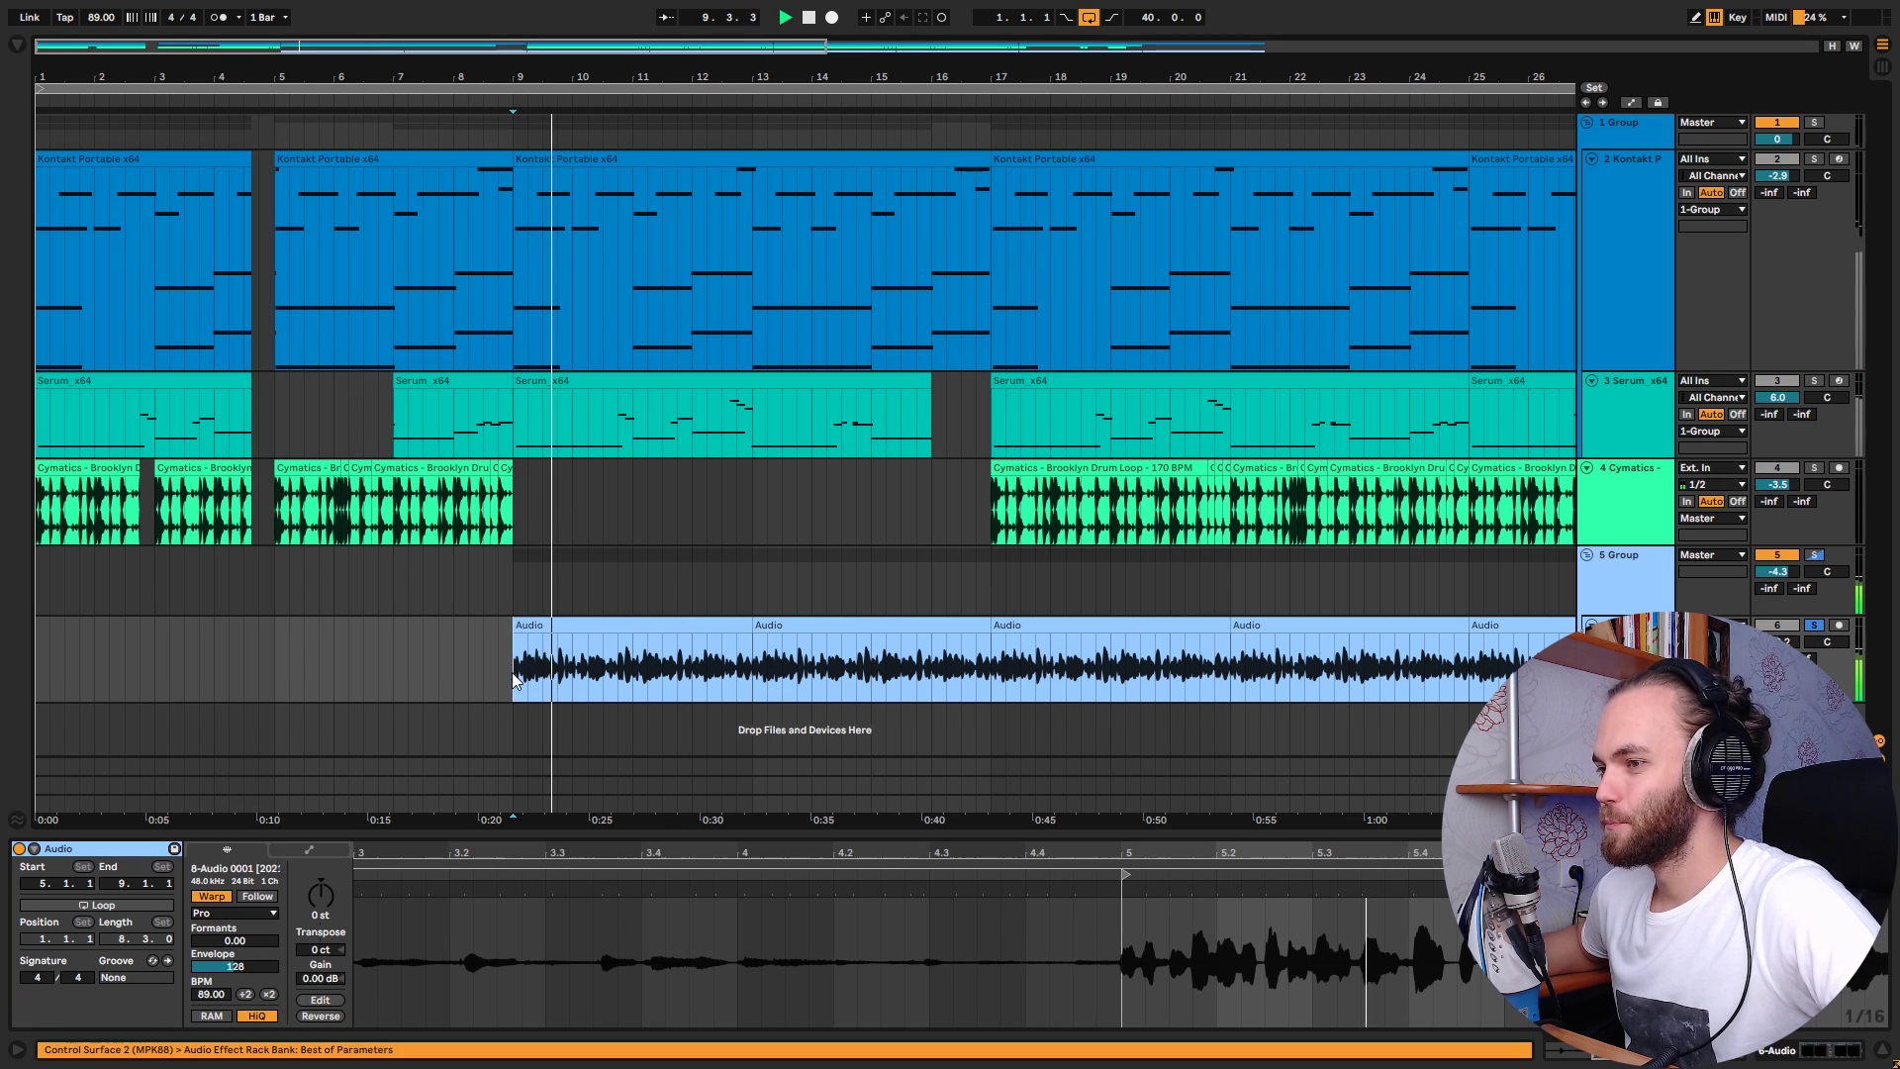
key("space")
key("space")
Step: Show the 6-Audio track's effect rack, and audition the track with the whole rack bypassed
key("shift+Tab")
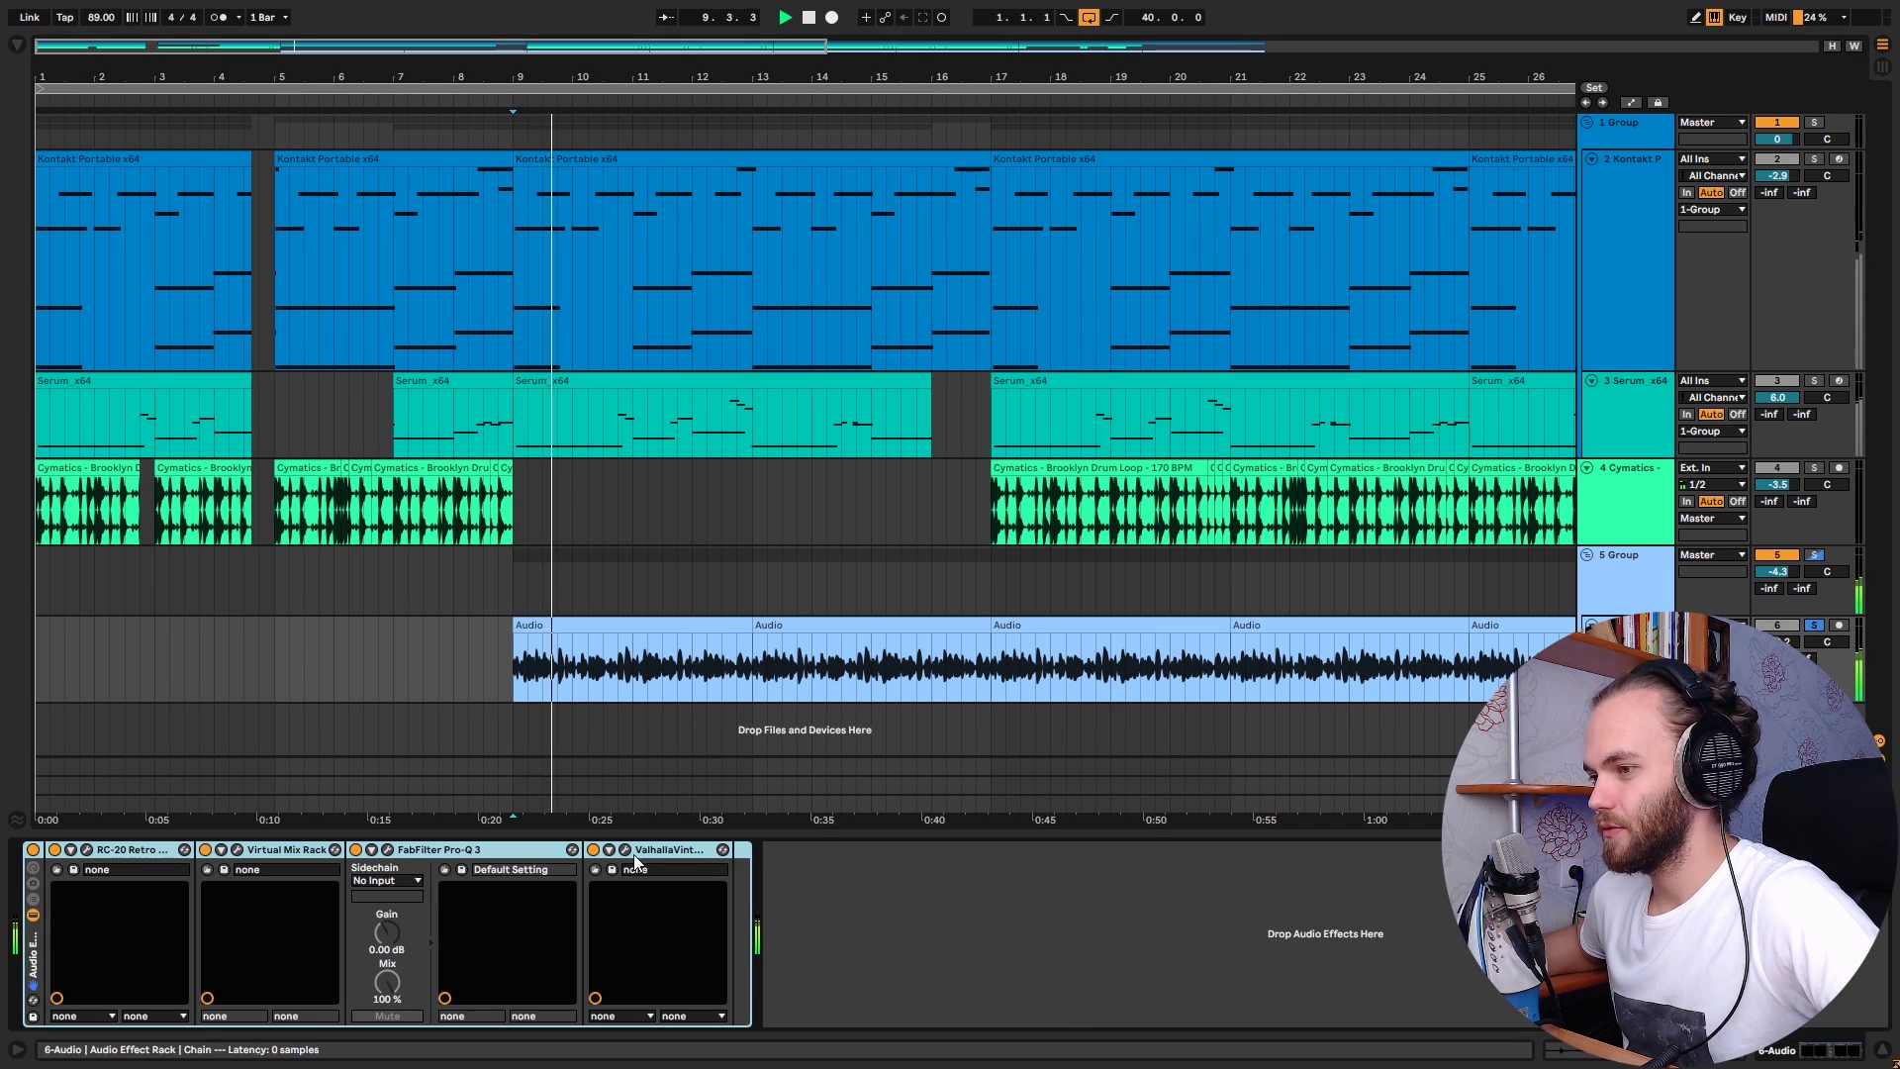
left_click(34, 851)
key("space")
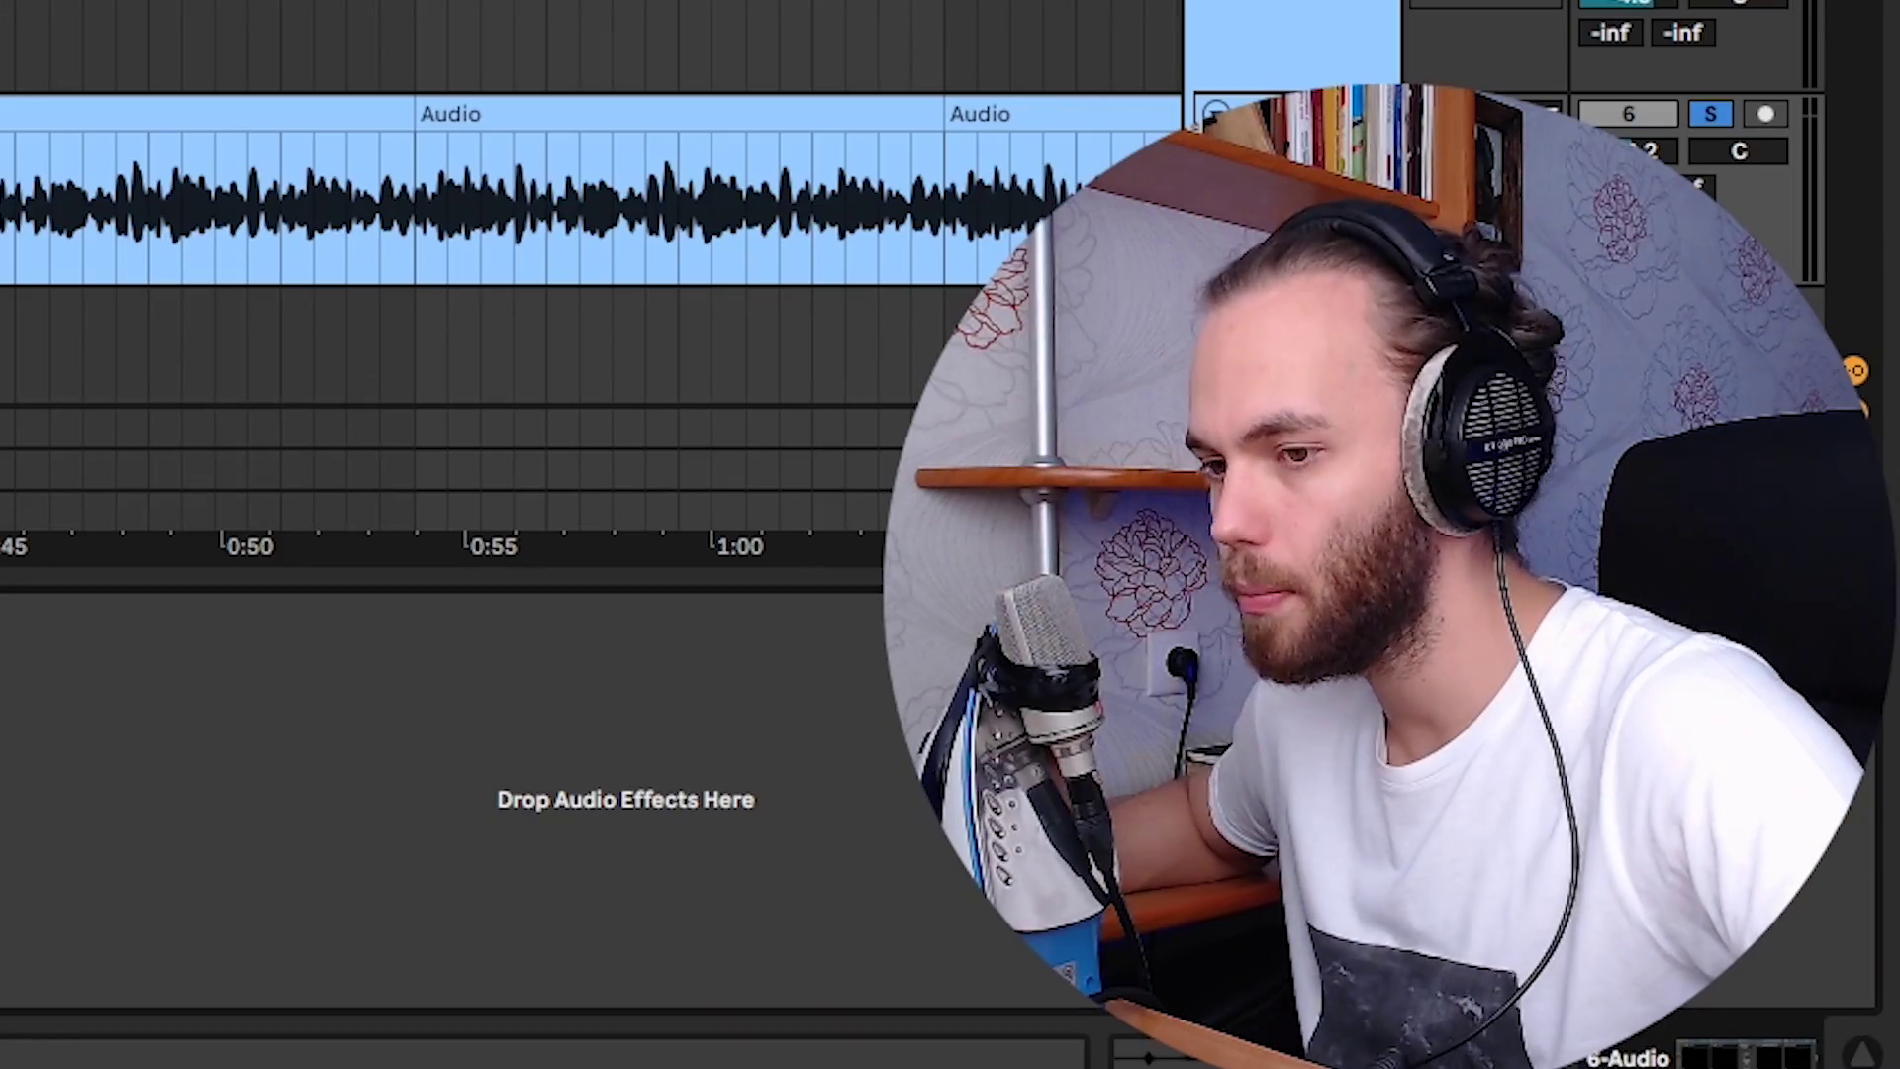
Step: Re-enable the 6-Audio track's whole effect rack, and play the soloed track from bar 9
key("space")
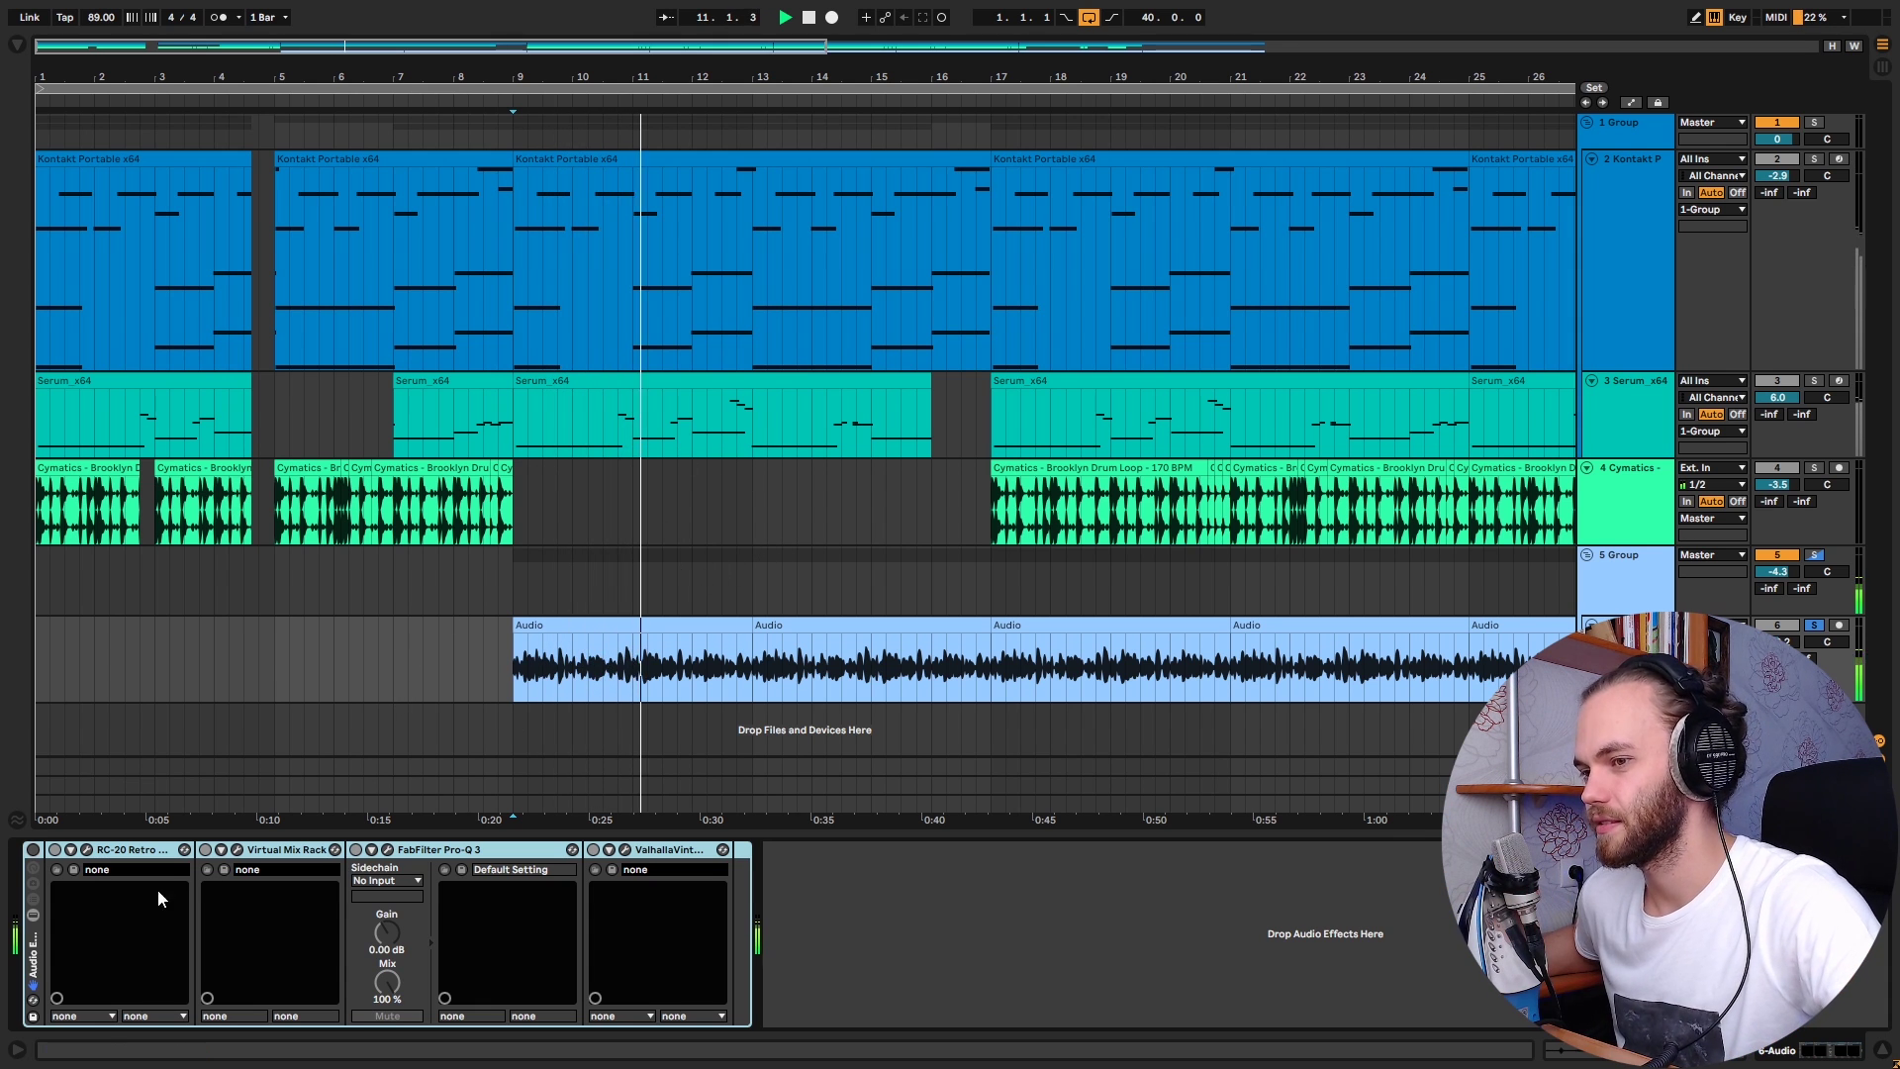
left_click(34, 851)
key("space")
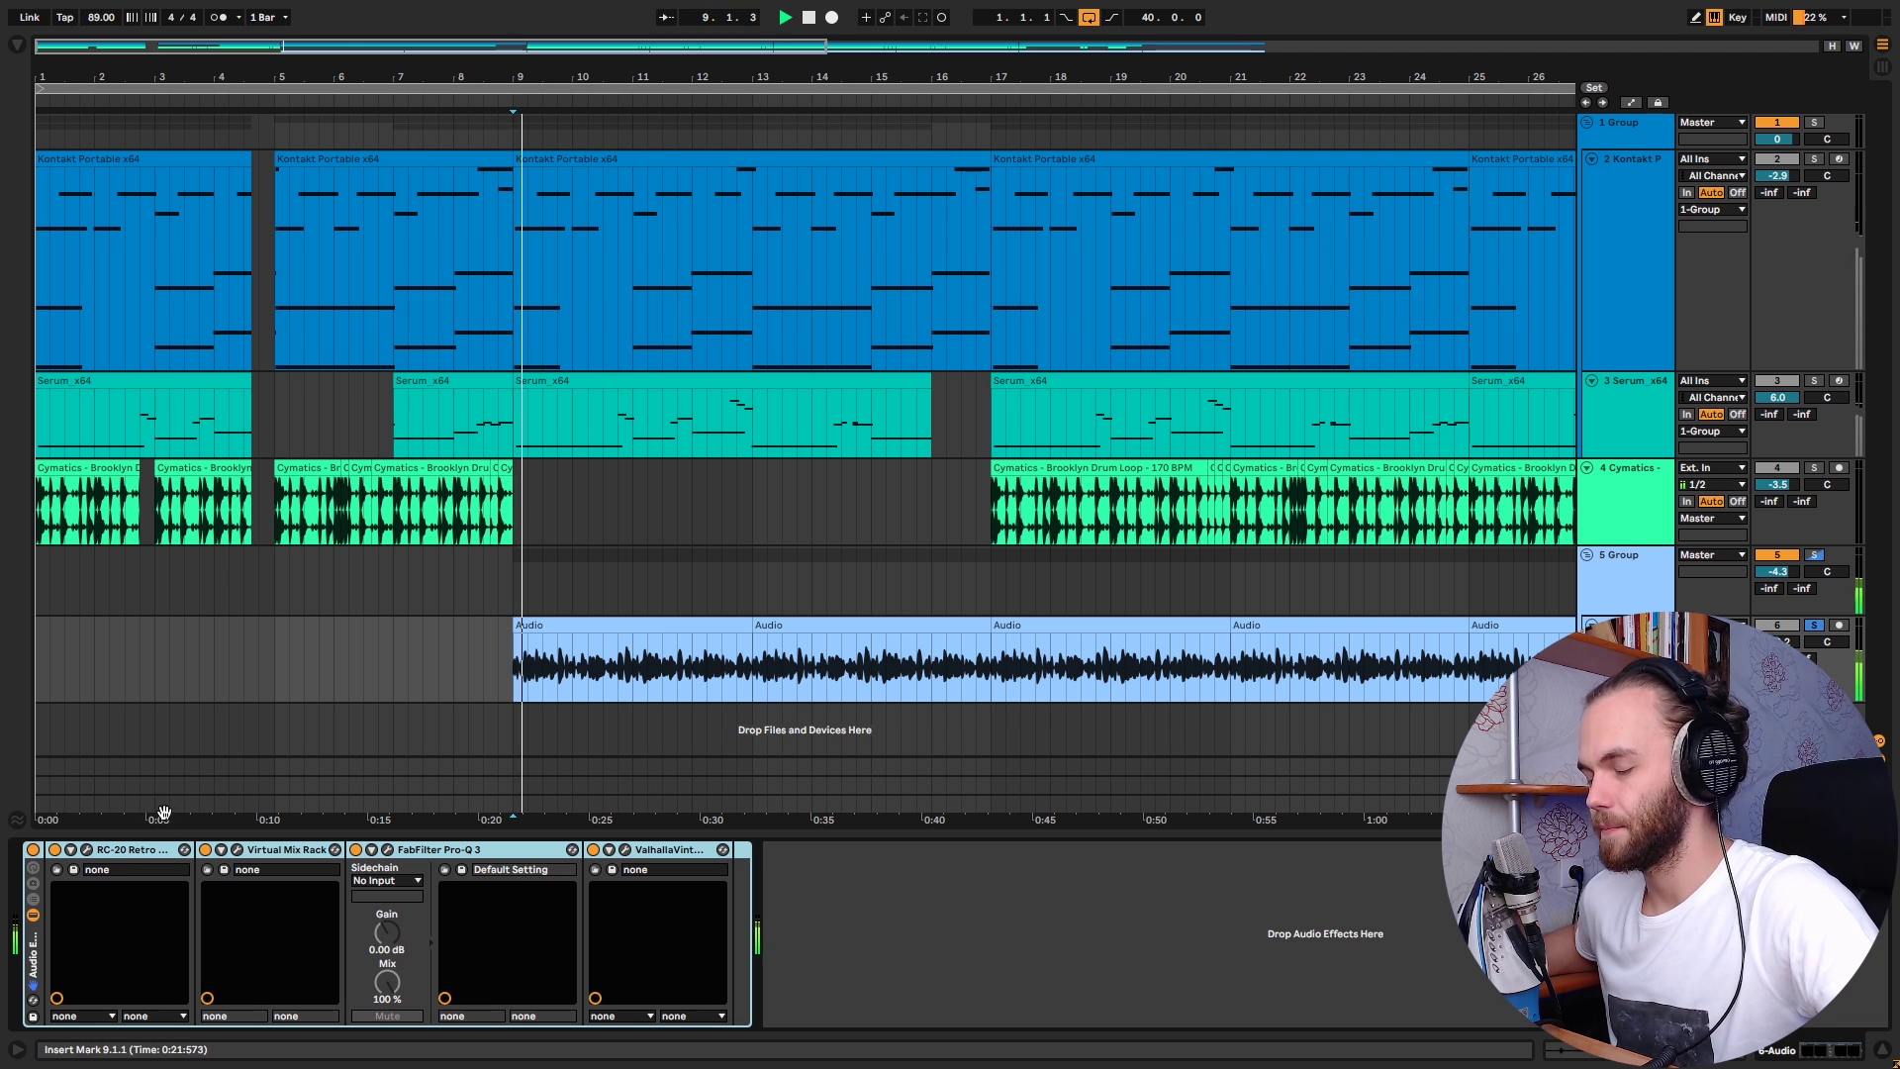
Step: Show RC-20 Retro Color on the 6-Audio track, and compare the soloed sound with it bypassed and enabled
left_click(56, 850)
key("space")
left_click(87, 851)
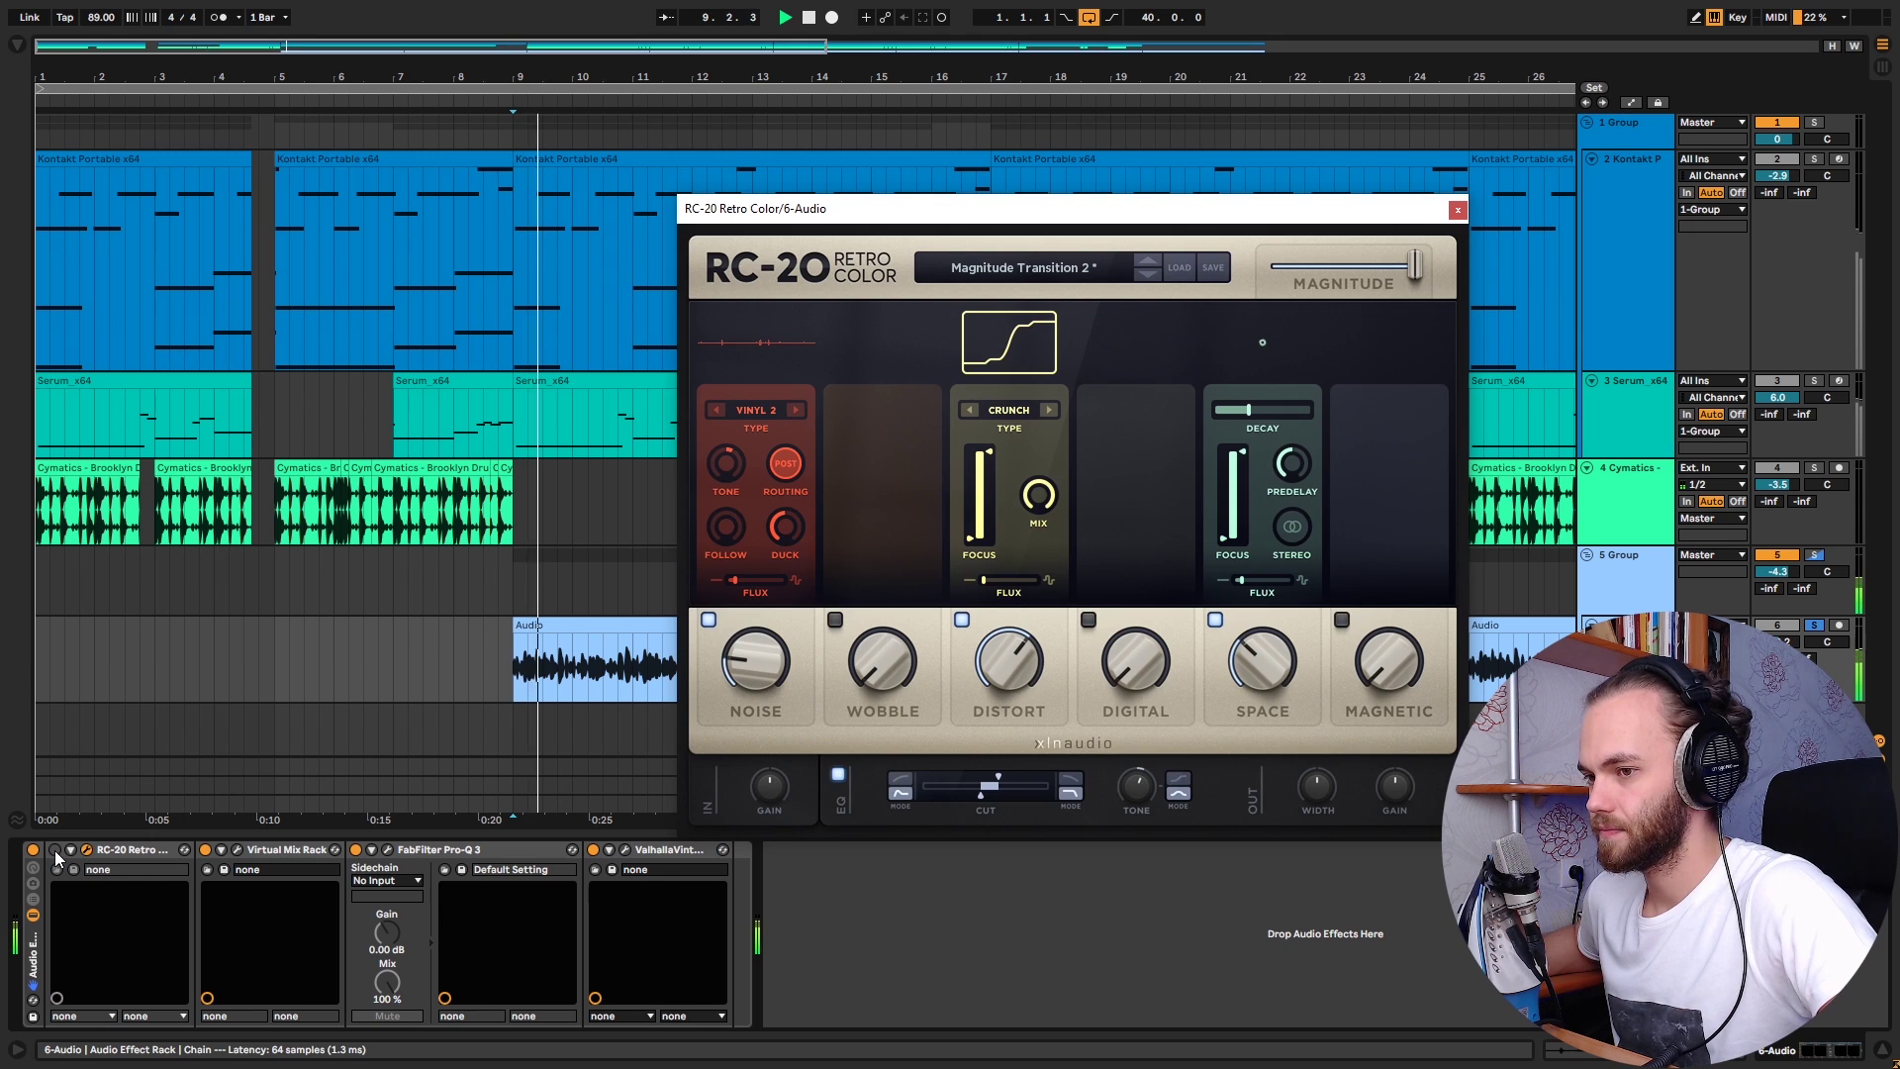
left_click(55, 850)
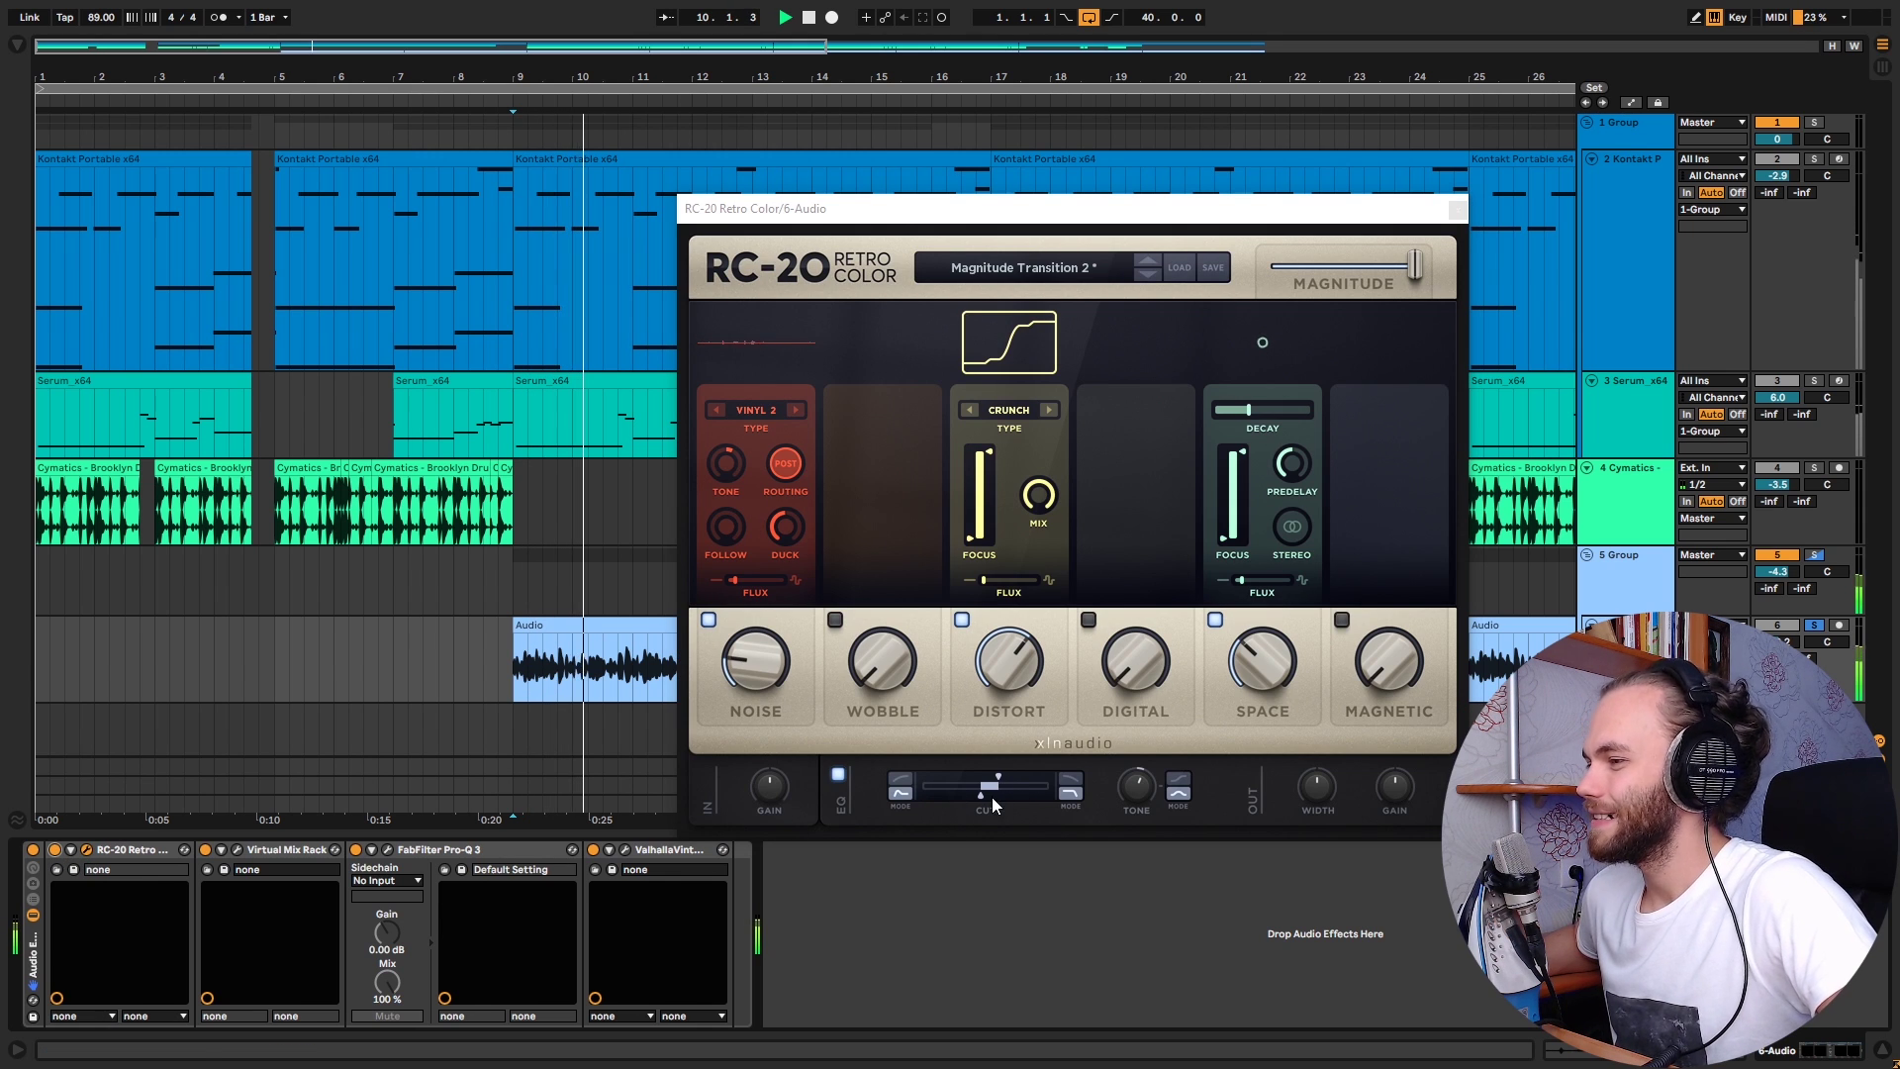
key("space")
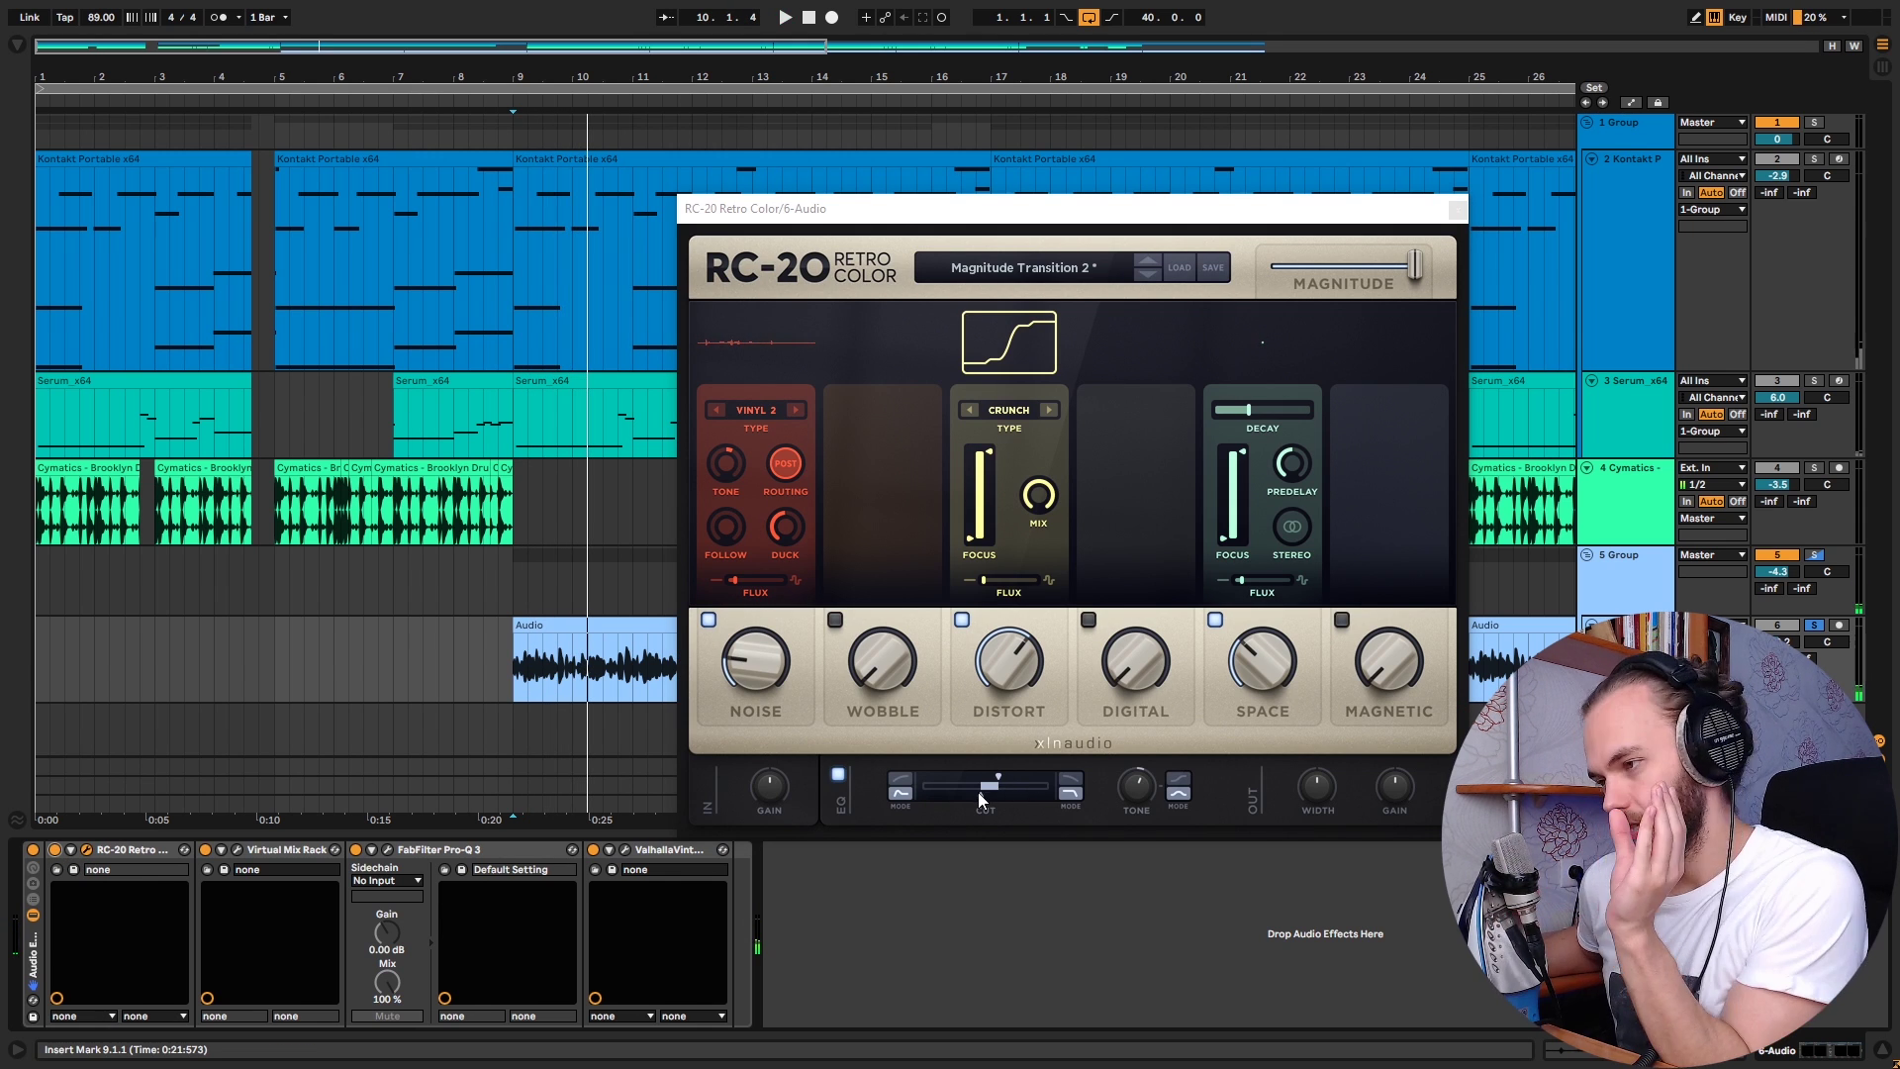
key("space")
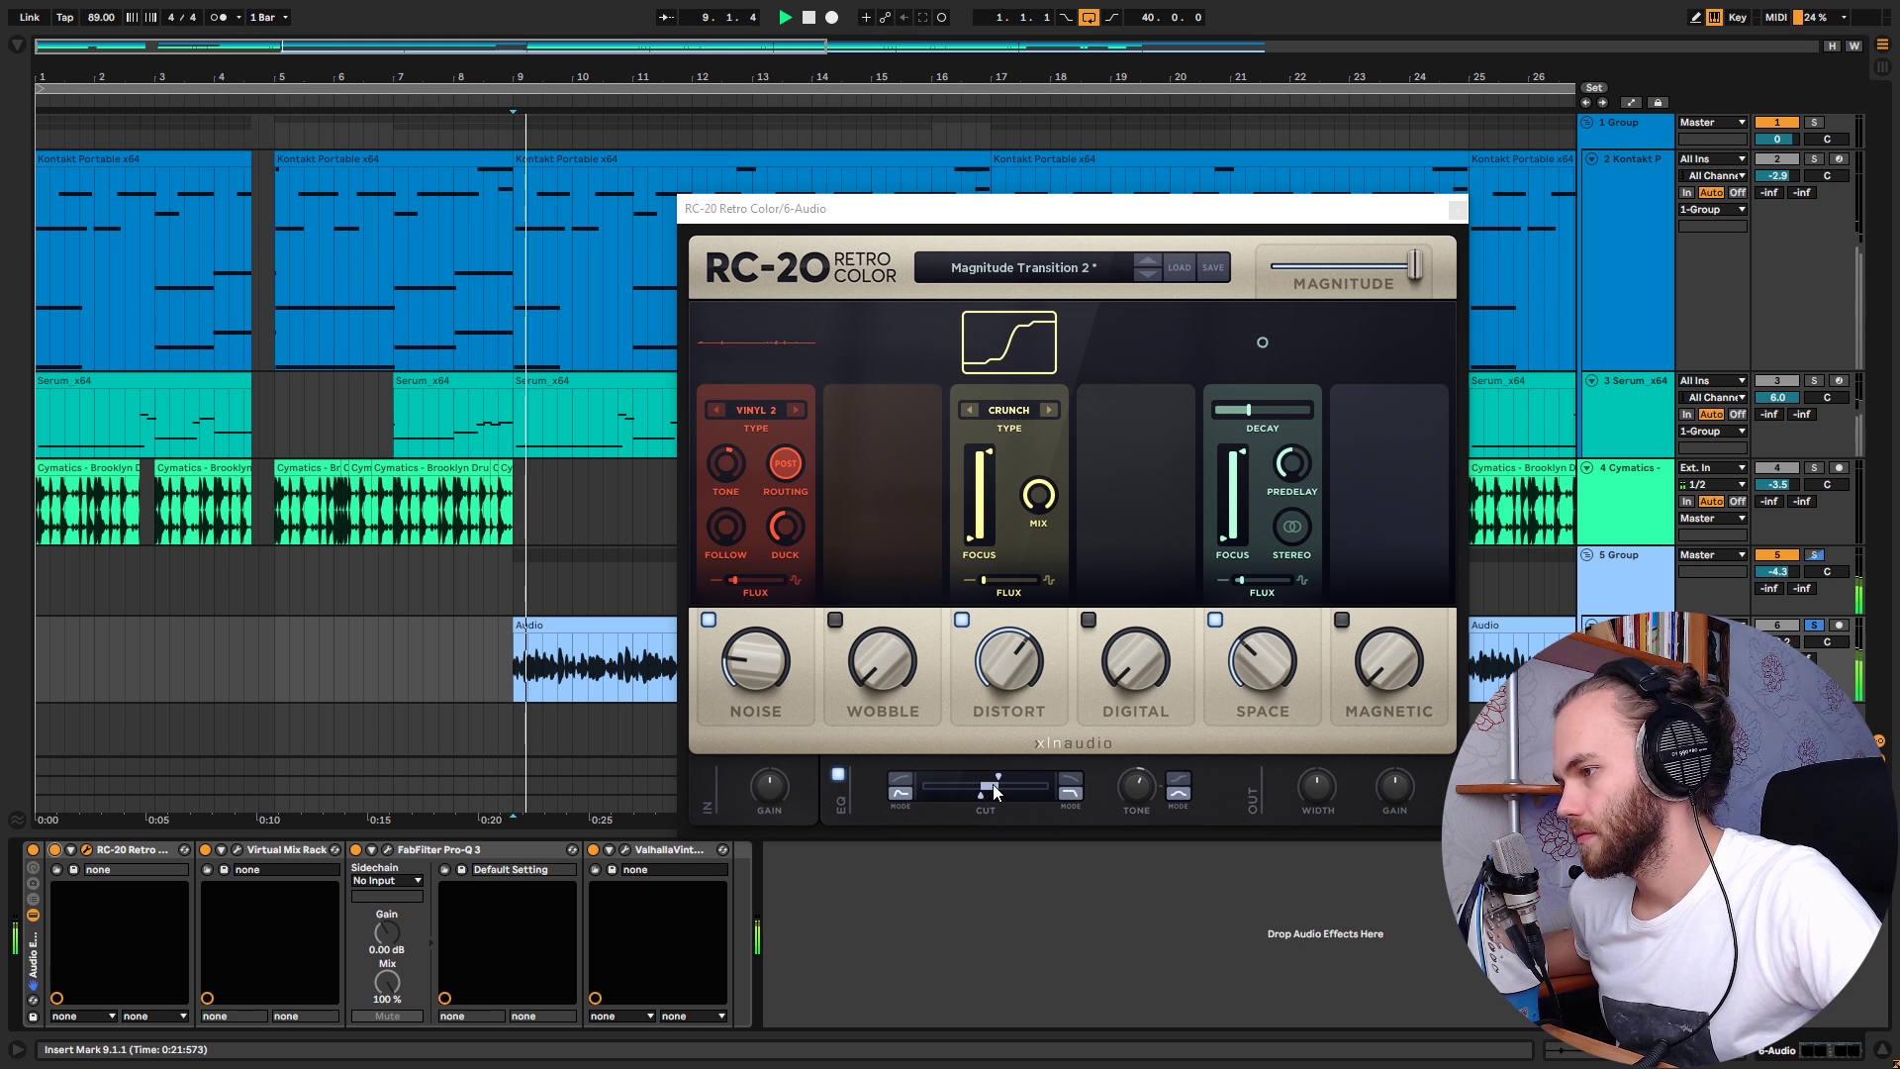
Step: Nudge RC-20's EQ cut to 1217 Hz, and compare the sound with the Distort and Space modules off and on
mouse_move(994, 785)
left_click_drag(994, 785, 1000, 786)
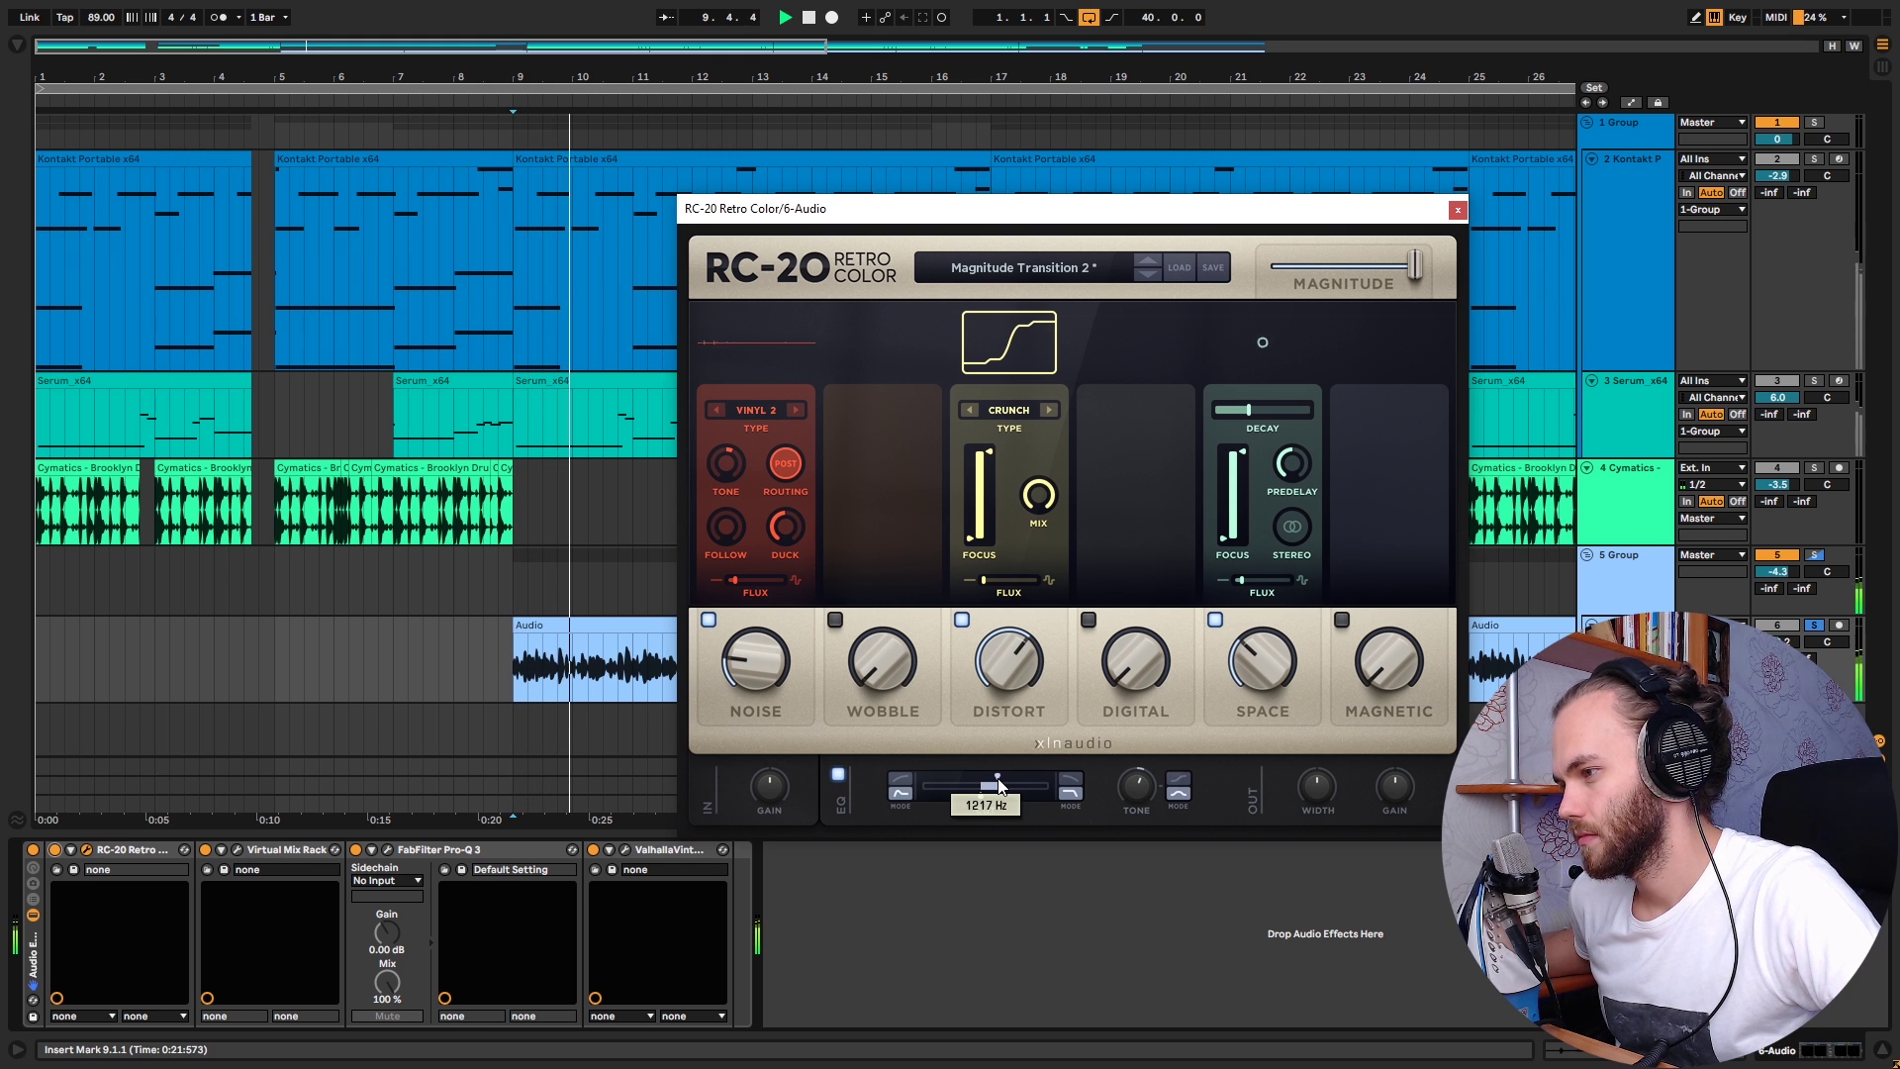
left_click(962, 620)
left_click(962, 620)
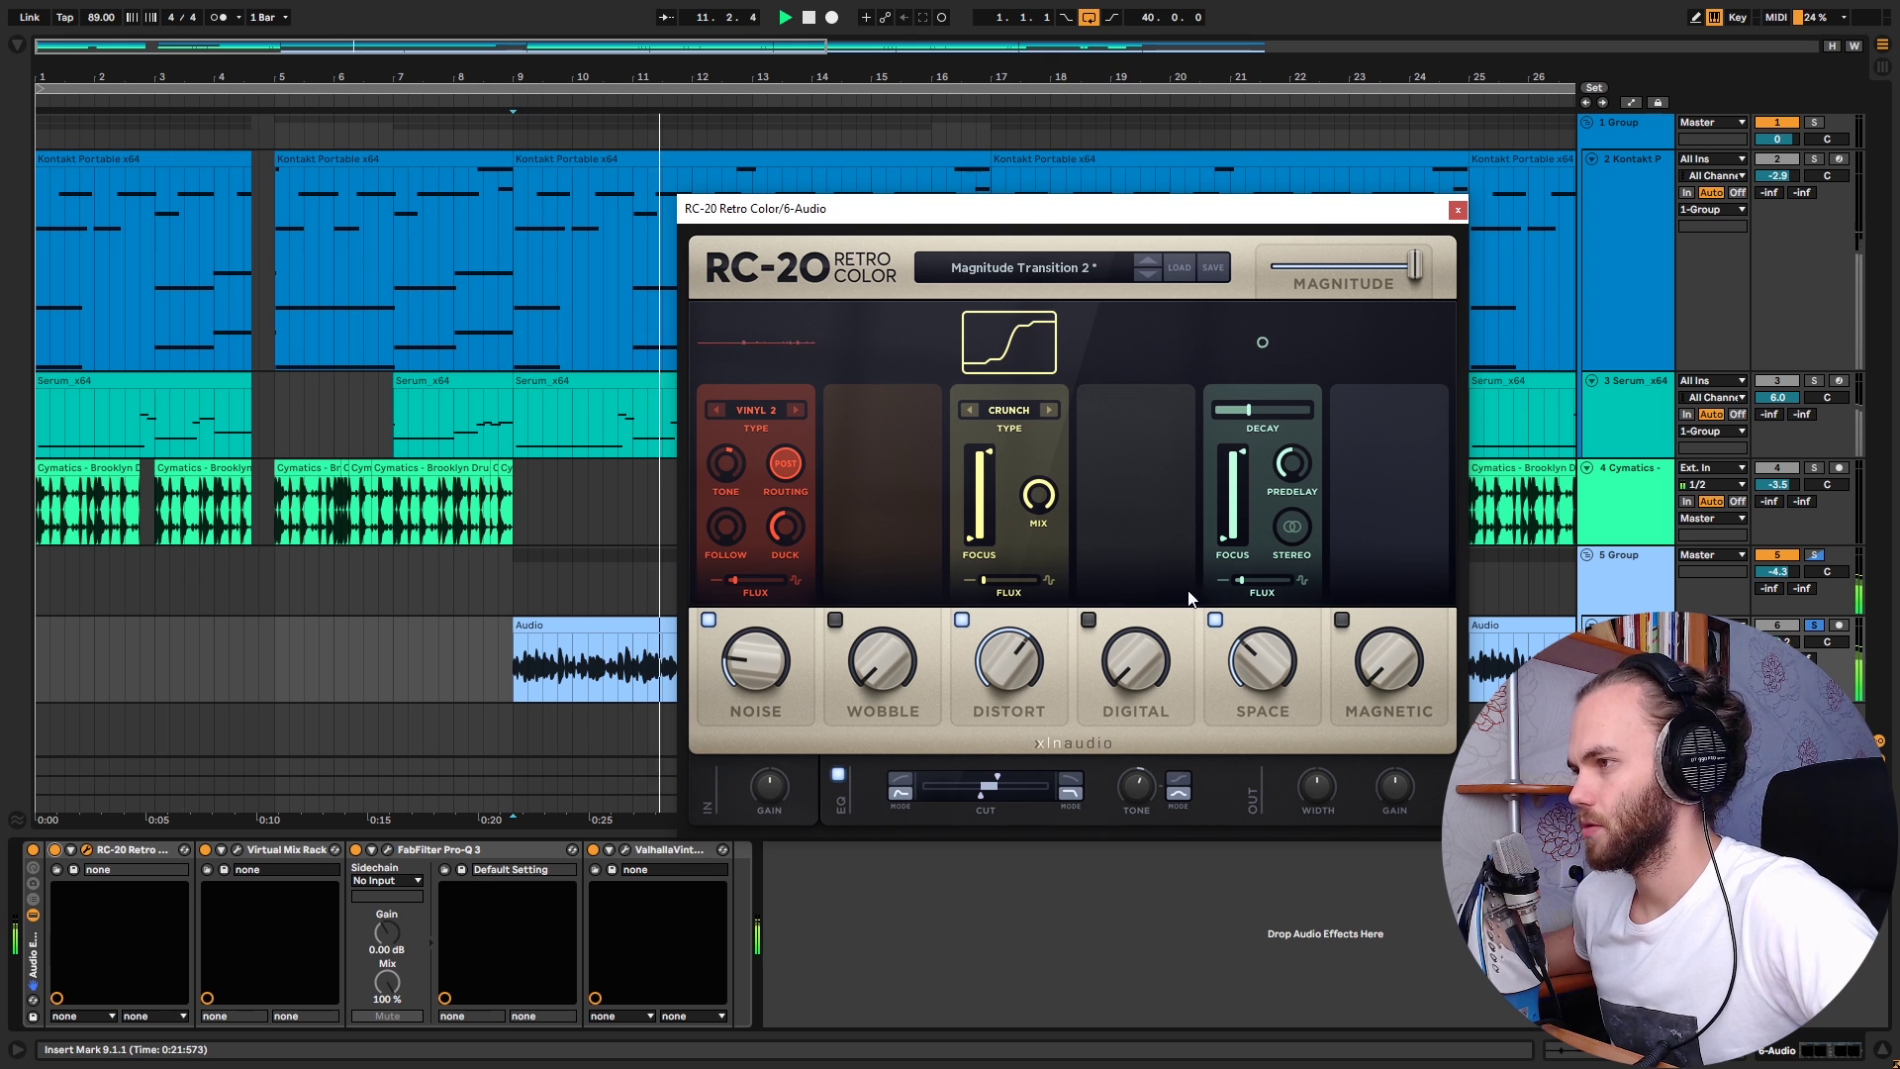
left_click(1216, 621)
left_click(1215, 620)
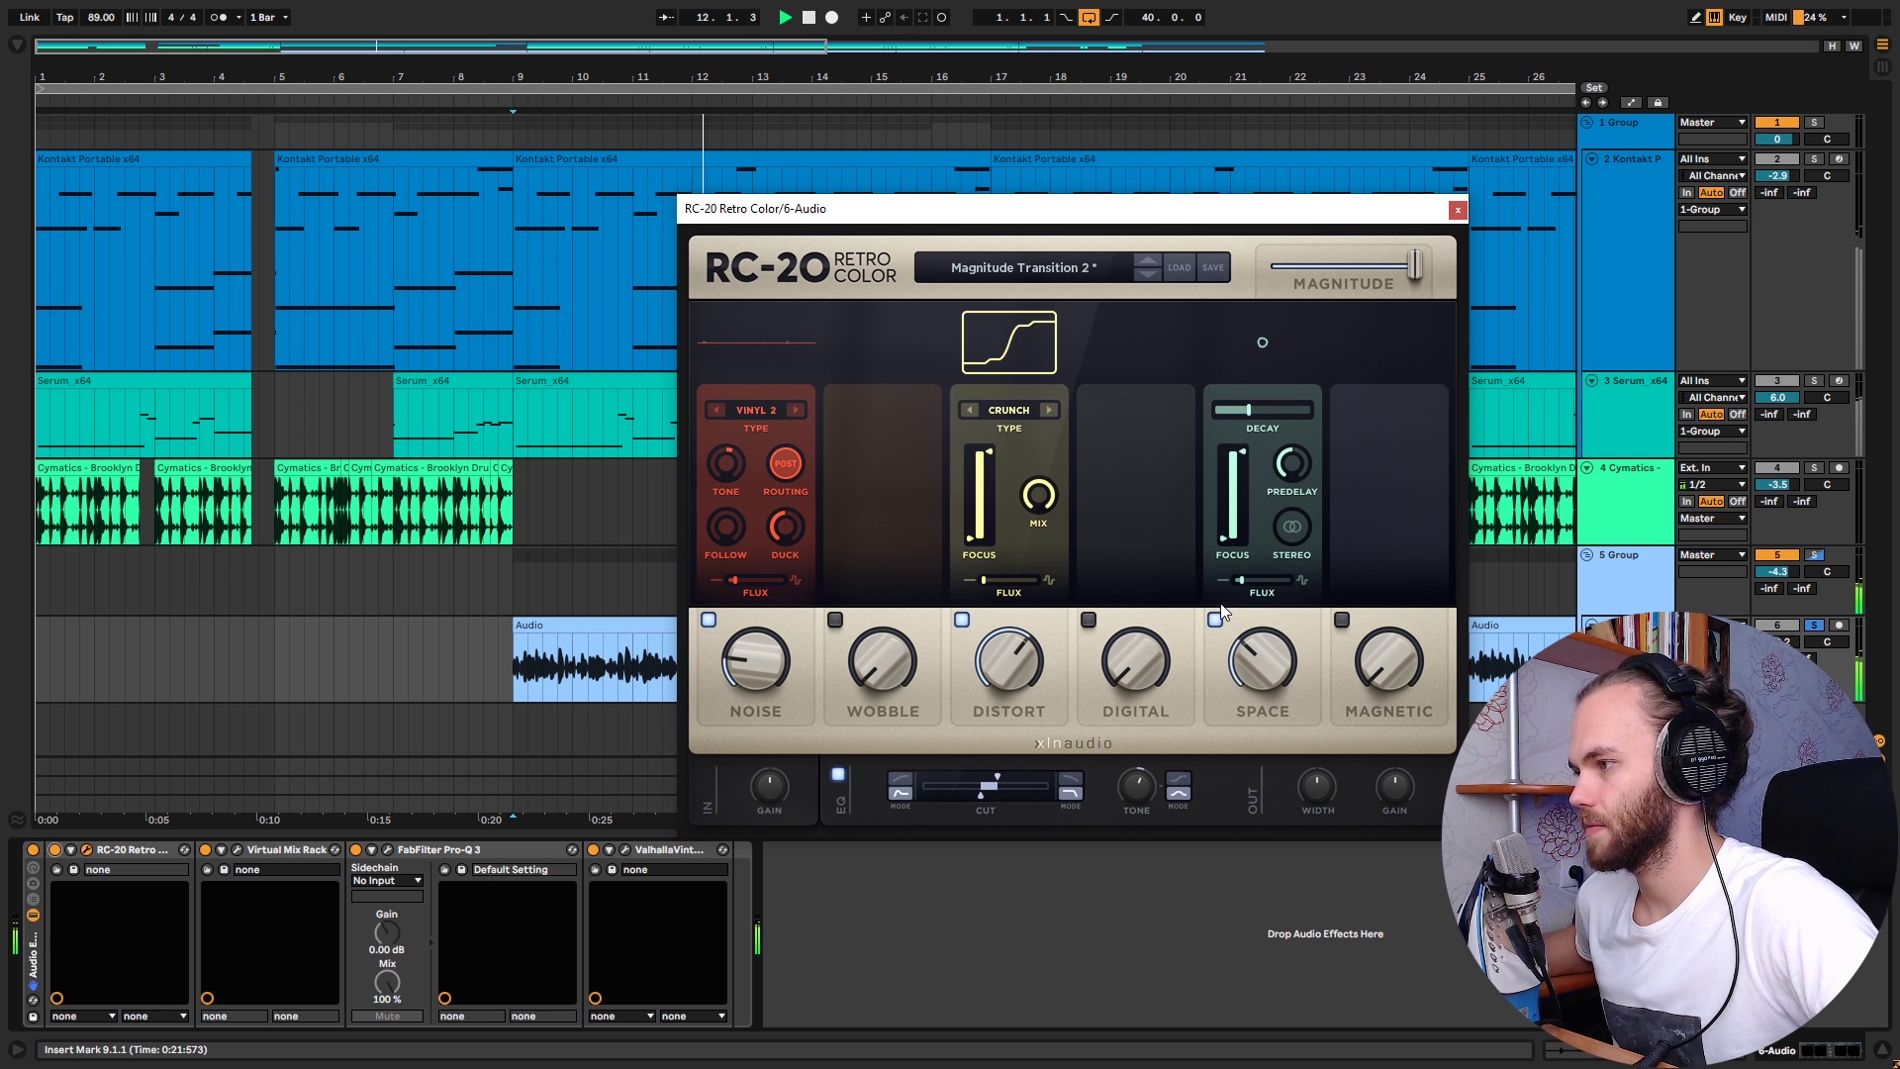
Step: Show Virtual Mix Rack, compare the sound with it bypassed and enabled, and close both plugin windows
left_click(237, 850)
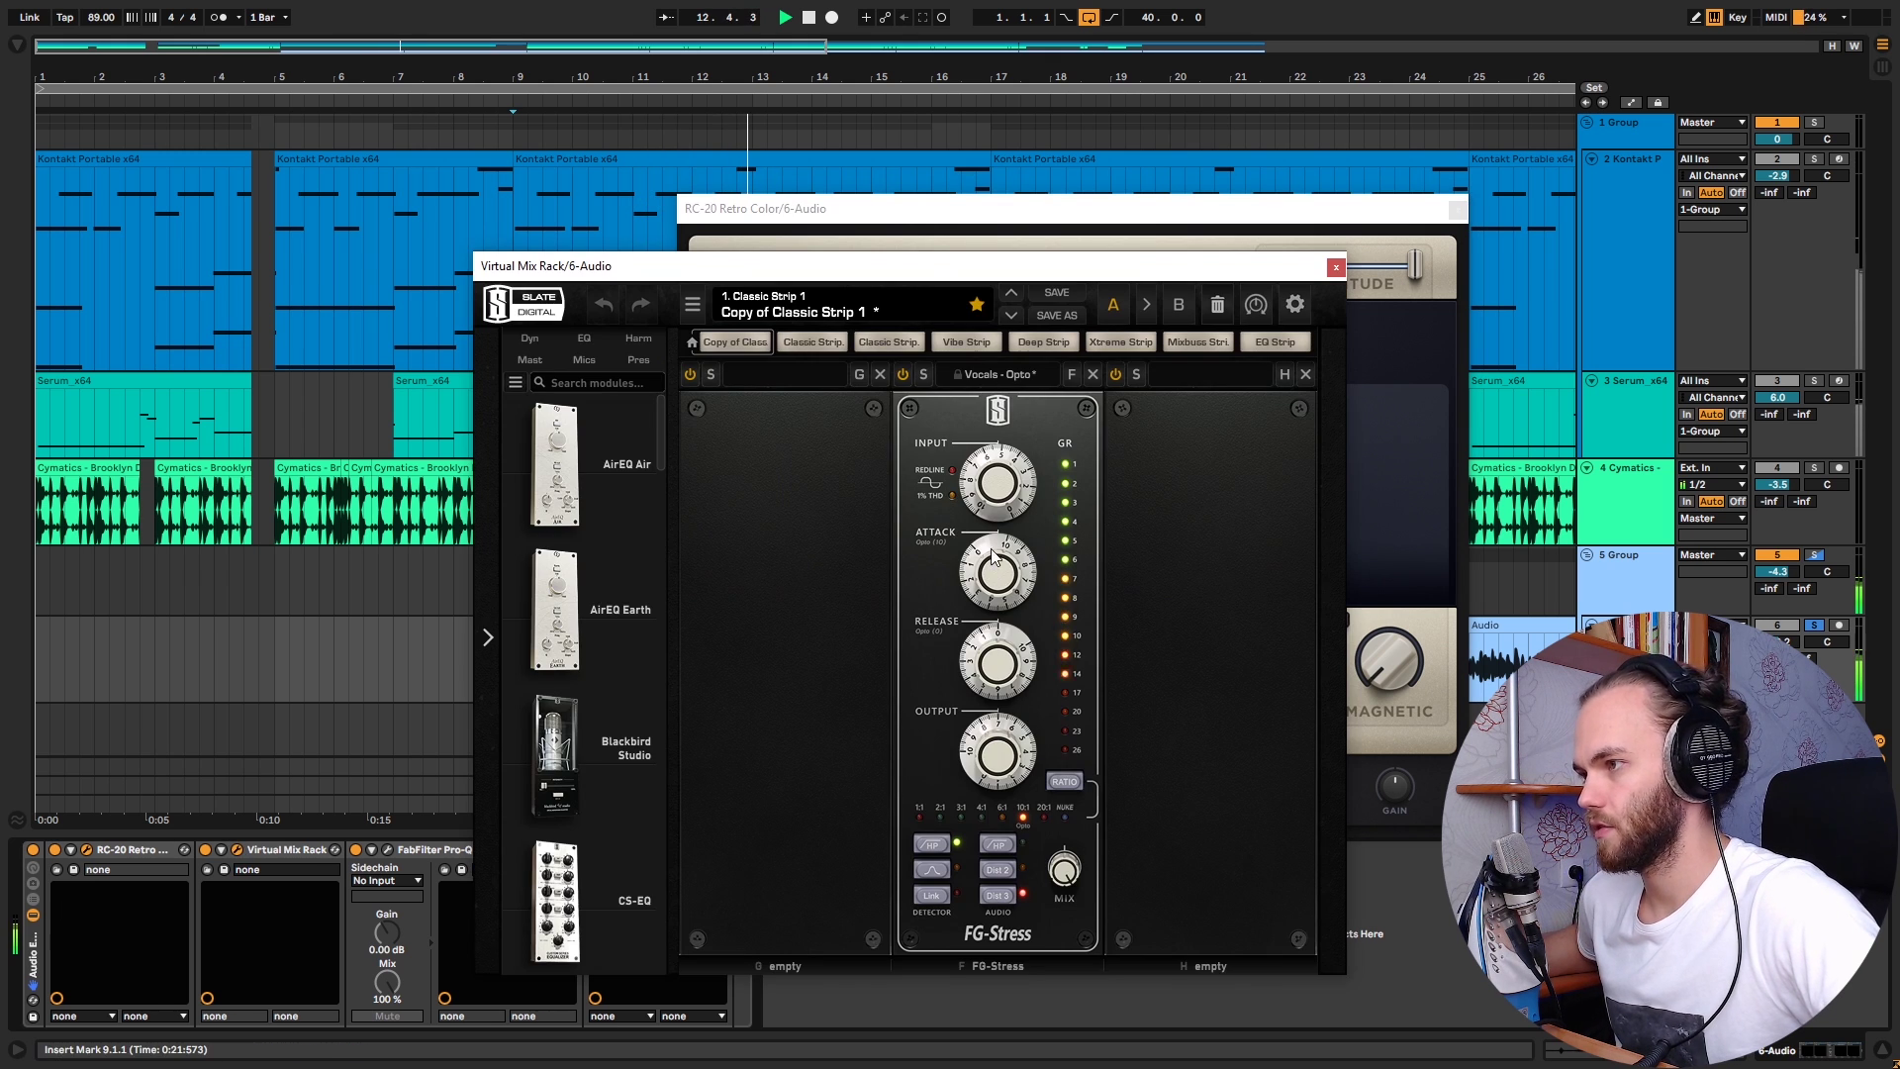
left_click(206, 850)
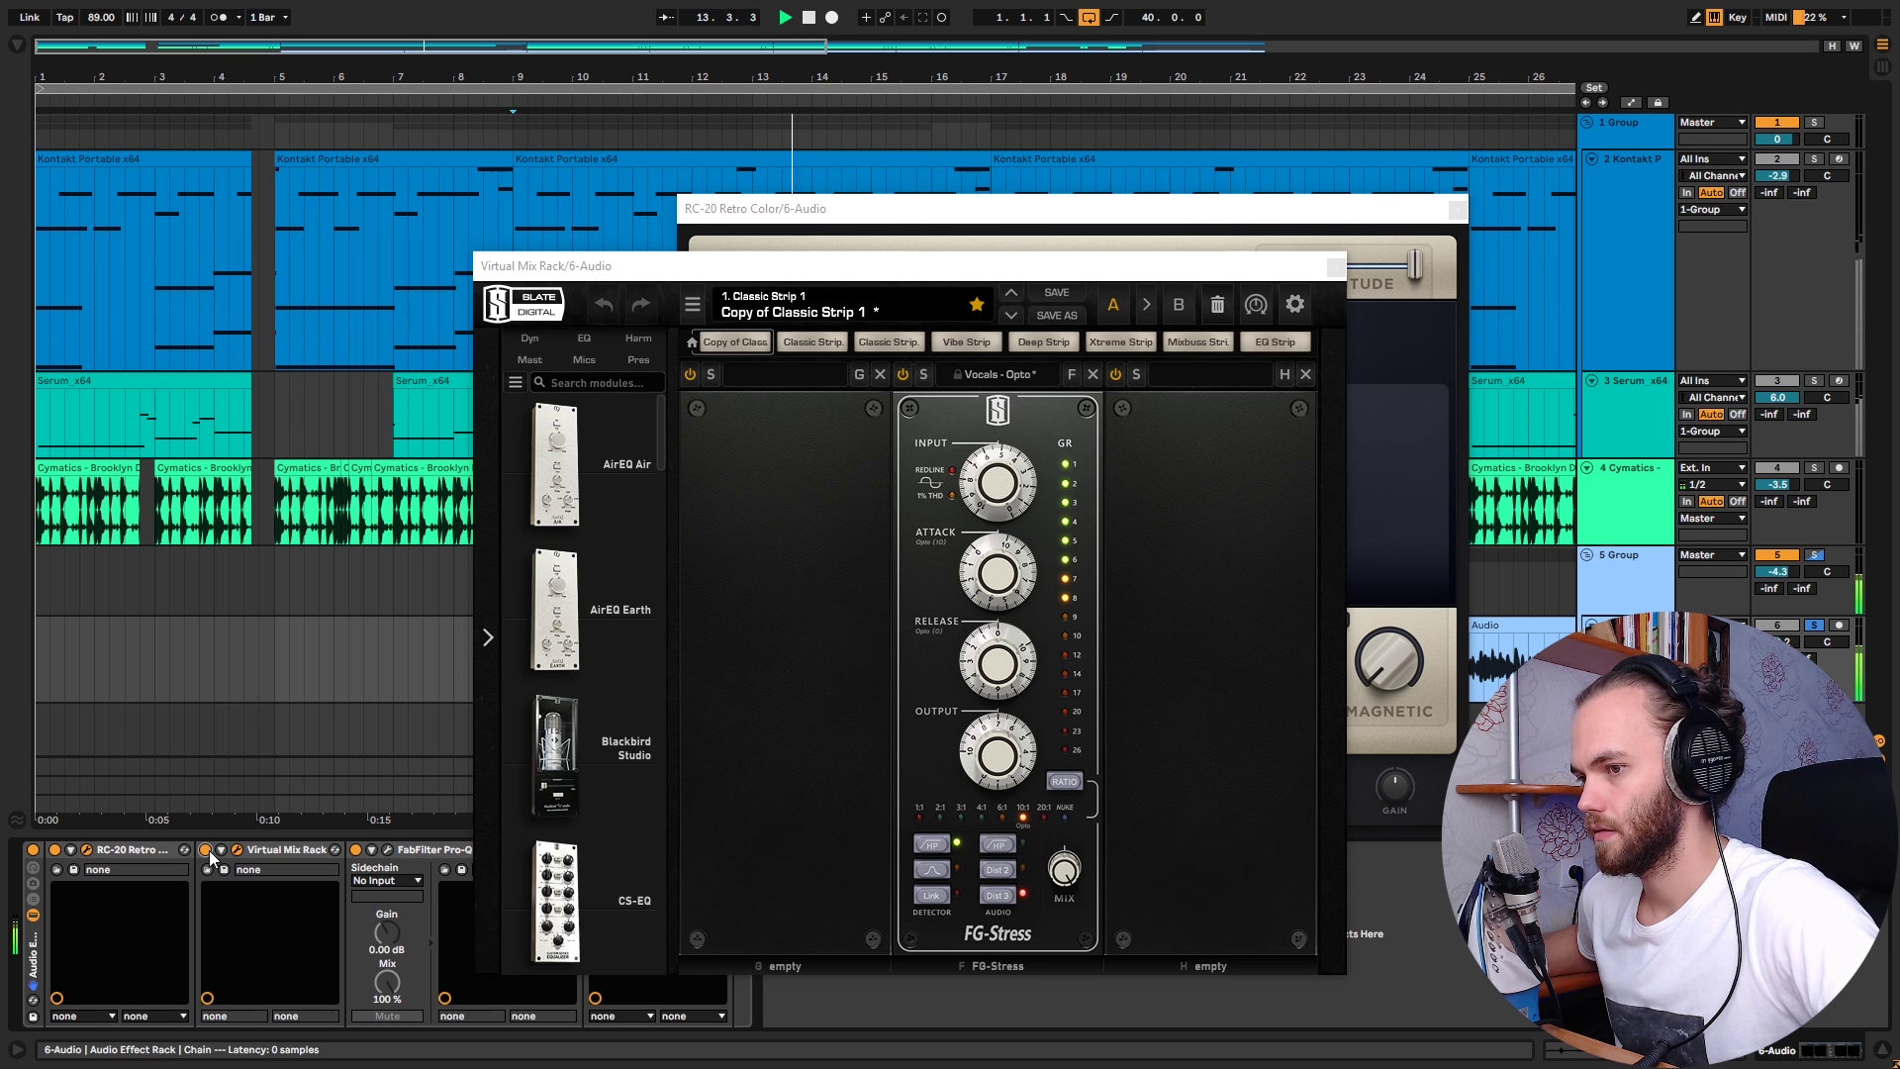
left_click(206, 850)
left_click(1336, 267)
left_click(1456, 209)
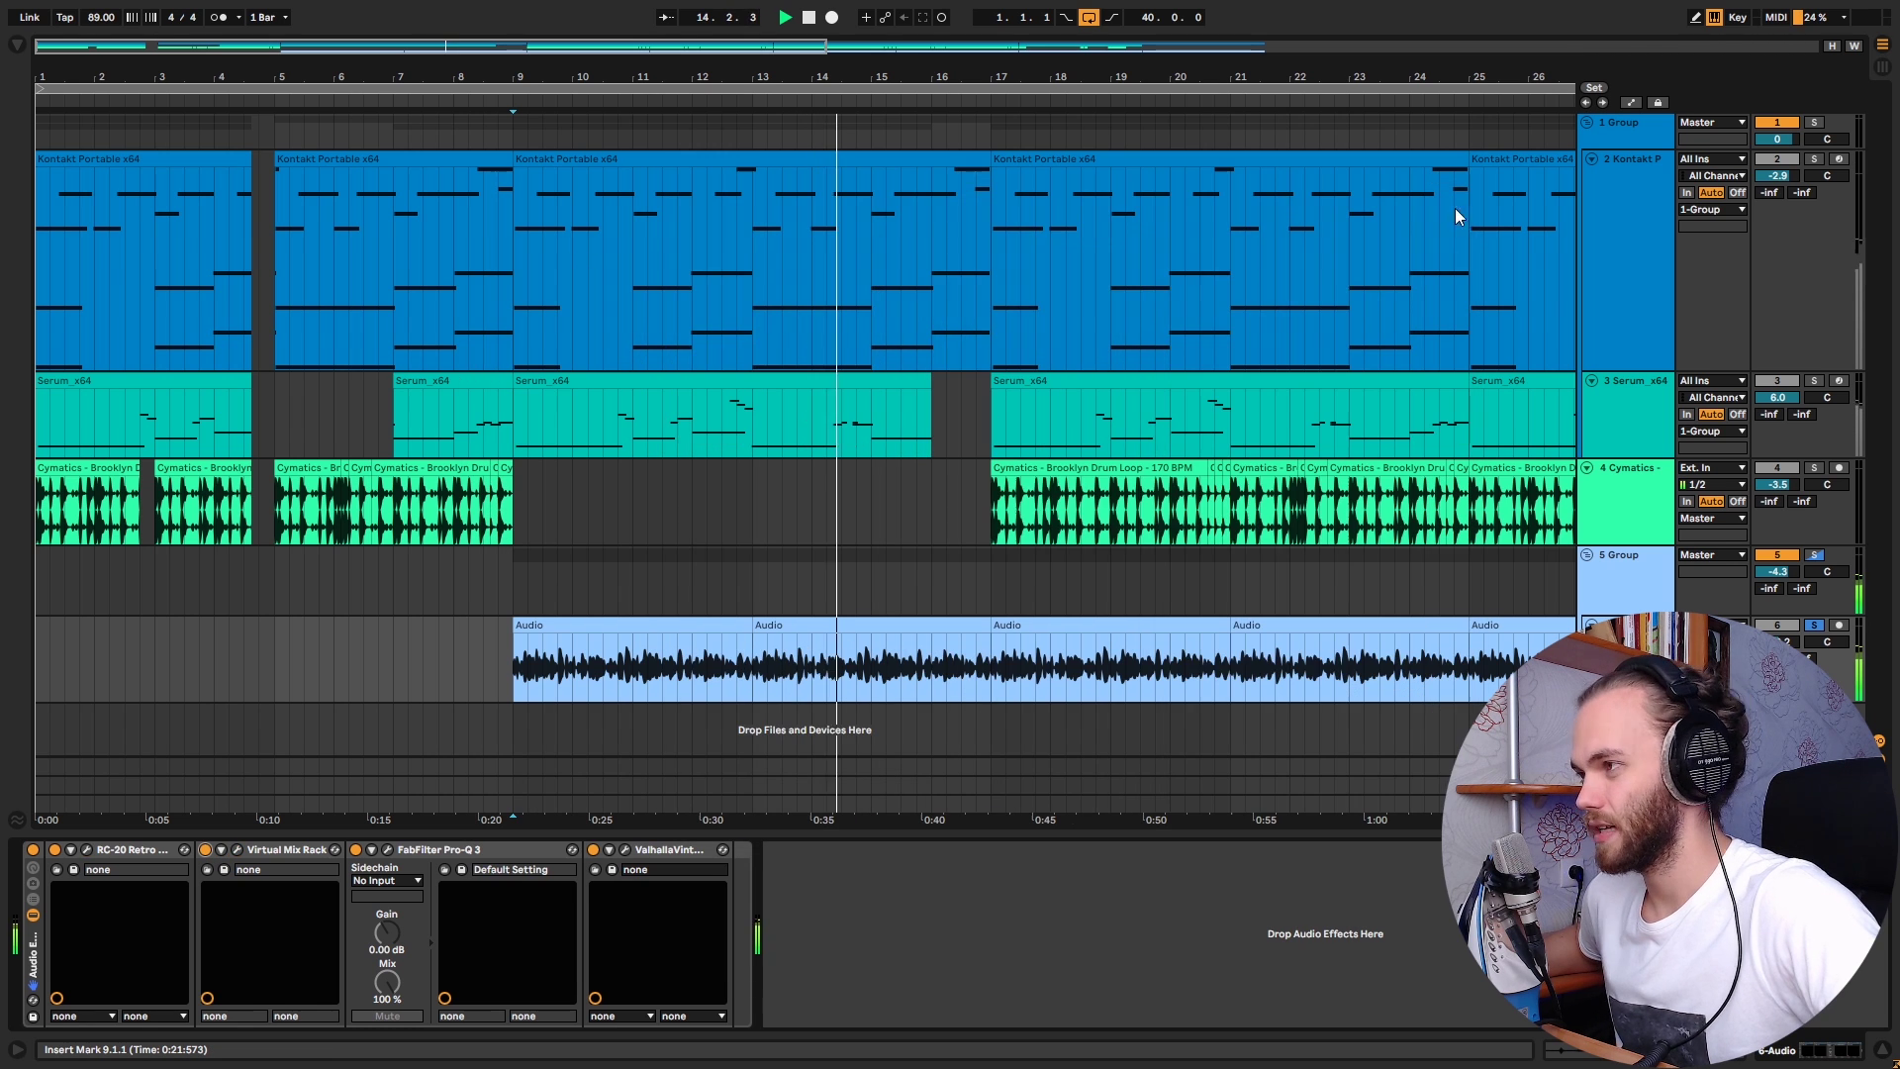
Step: Show the 6-Audio track's Pro-Q 3, compare the sound from bar 9 with it bypassed and enabled, and close it
left_click(387, 850)
key("space")
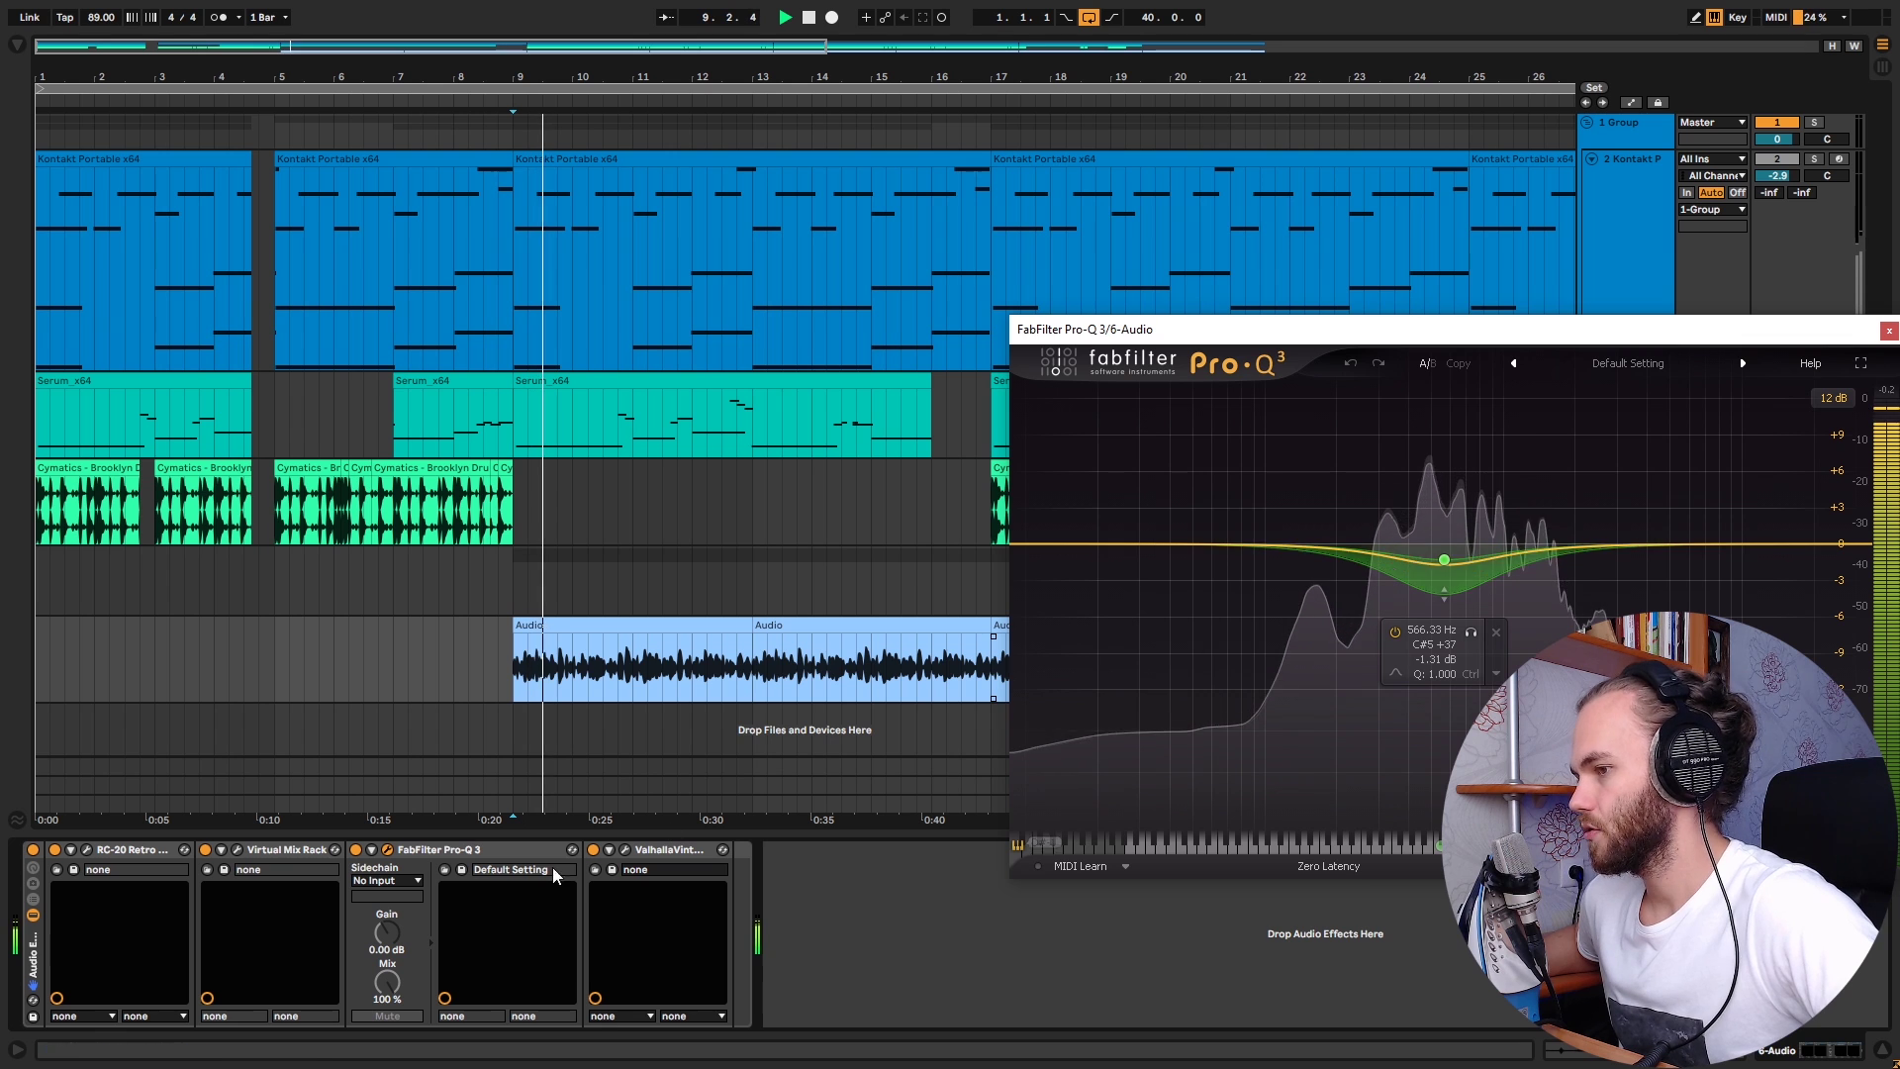
left_click(356, 850)
left_click(356, 850)
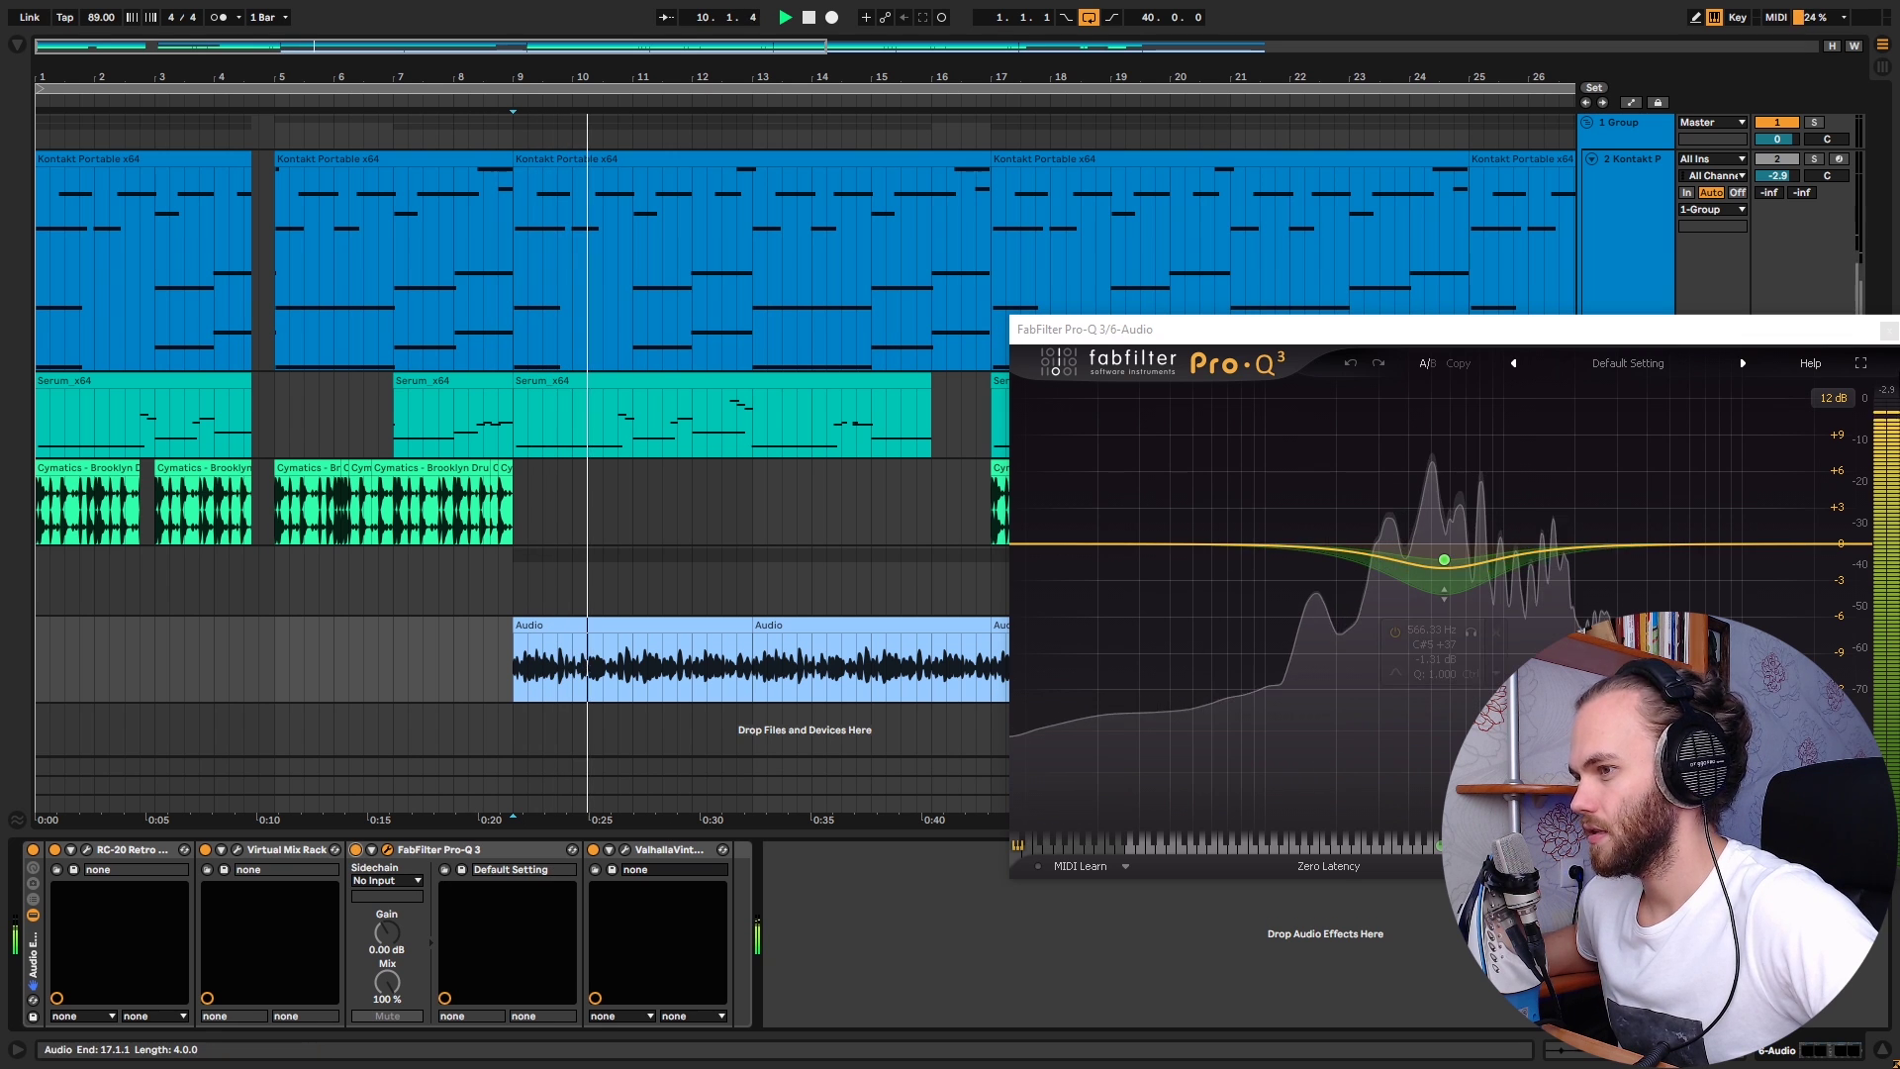
left_click(387, 850)
Step: Show ValhallaVintageVerb on the 6-Audio track, and compare the sound with the reverb bypassed and enabled
left_click(632, 851)
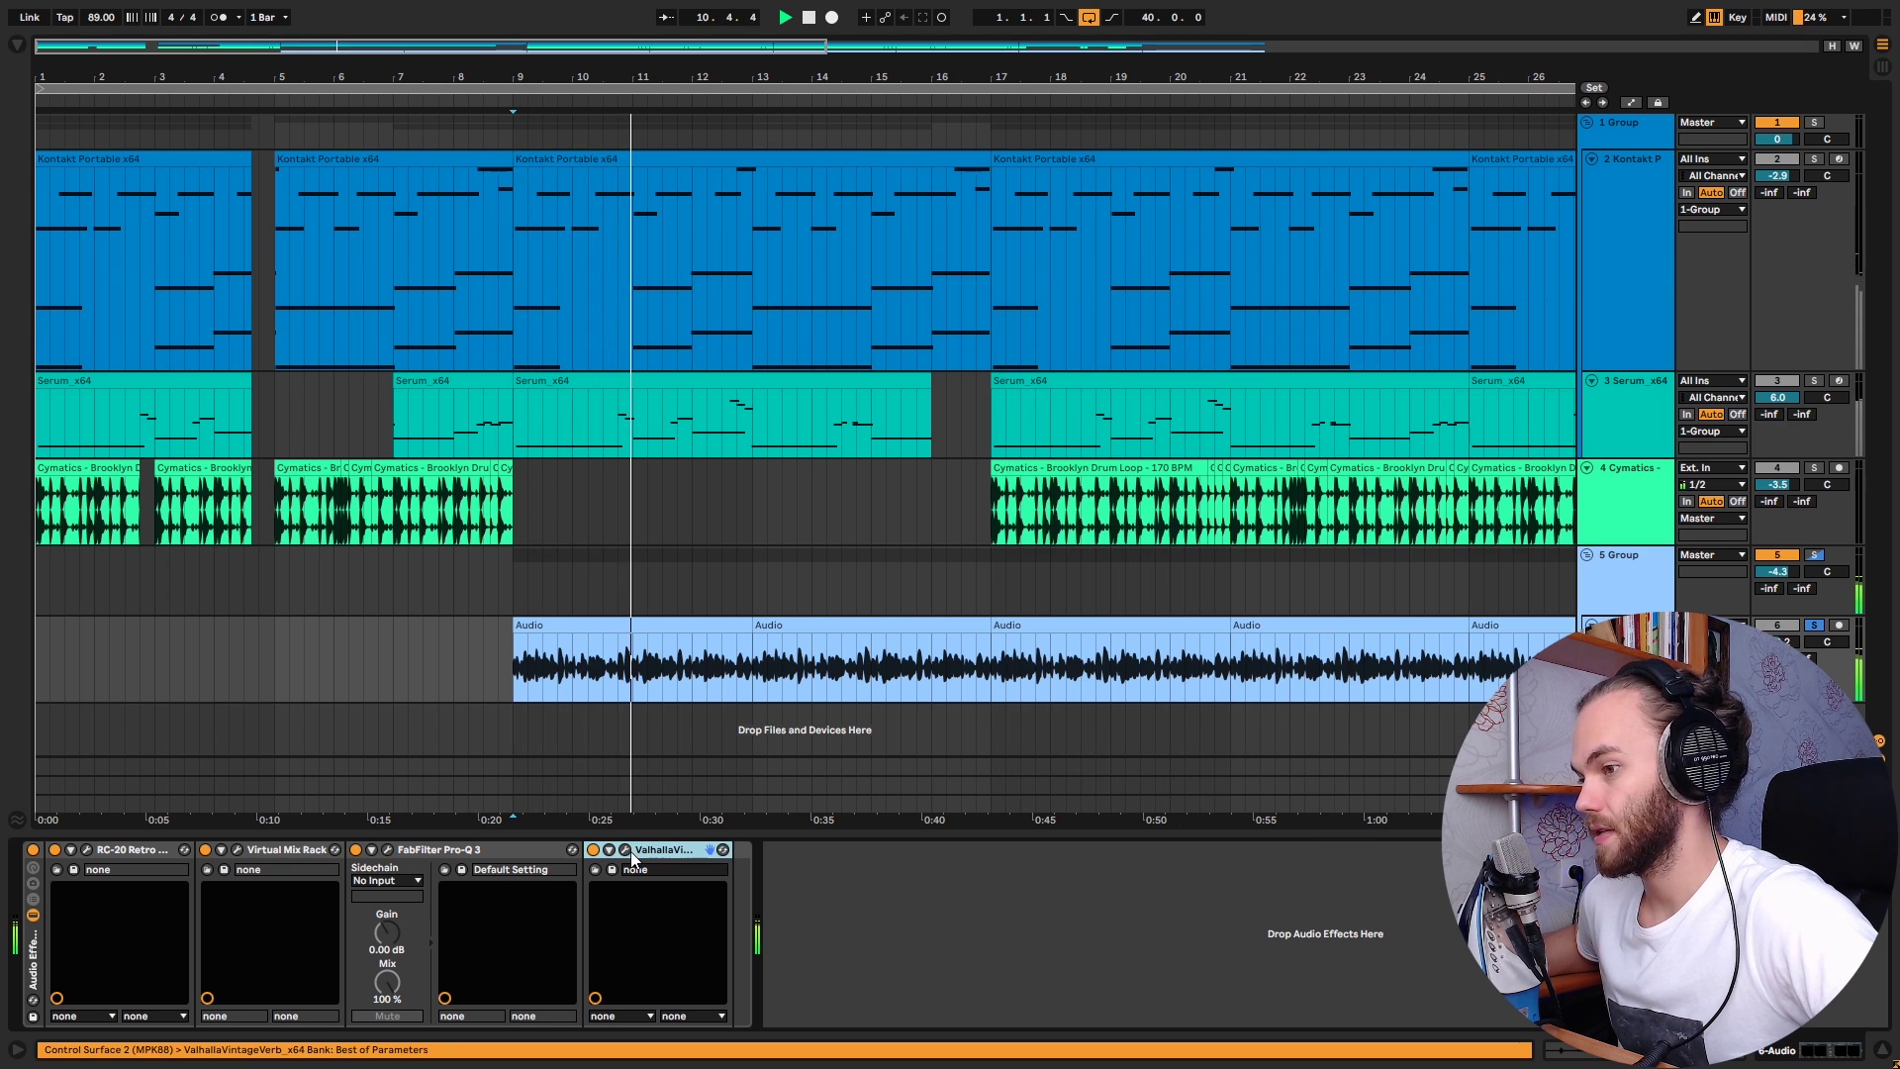
left_click(593, 850)
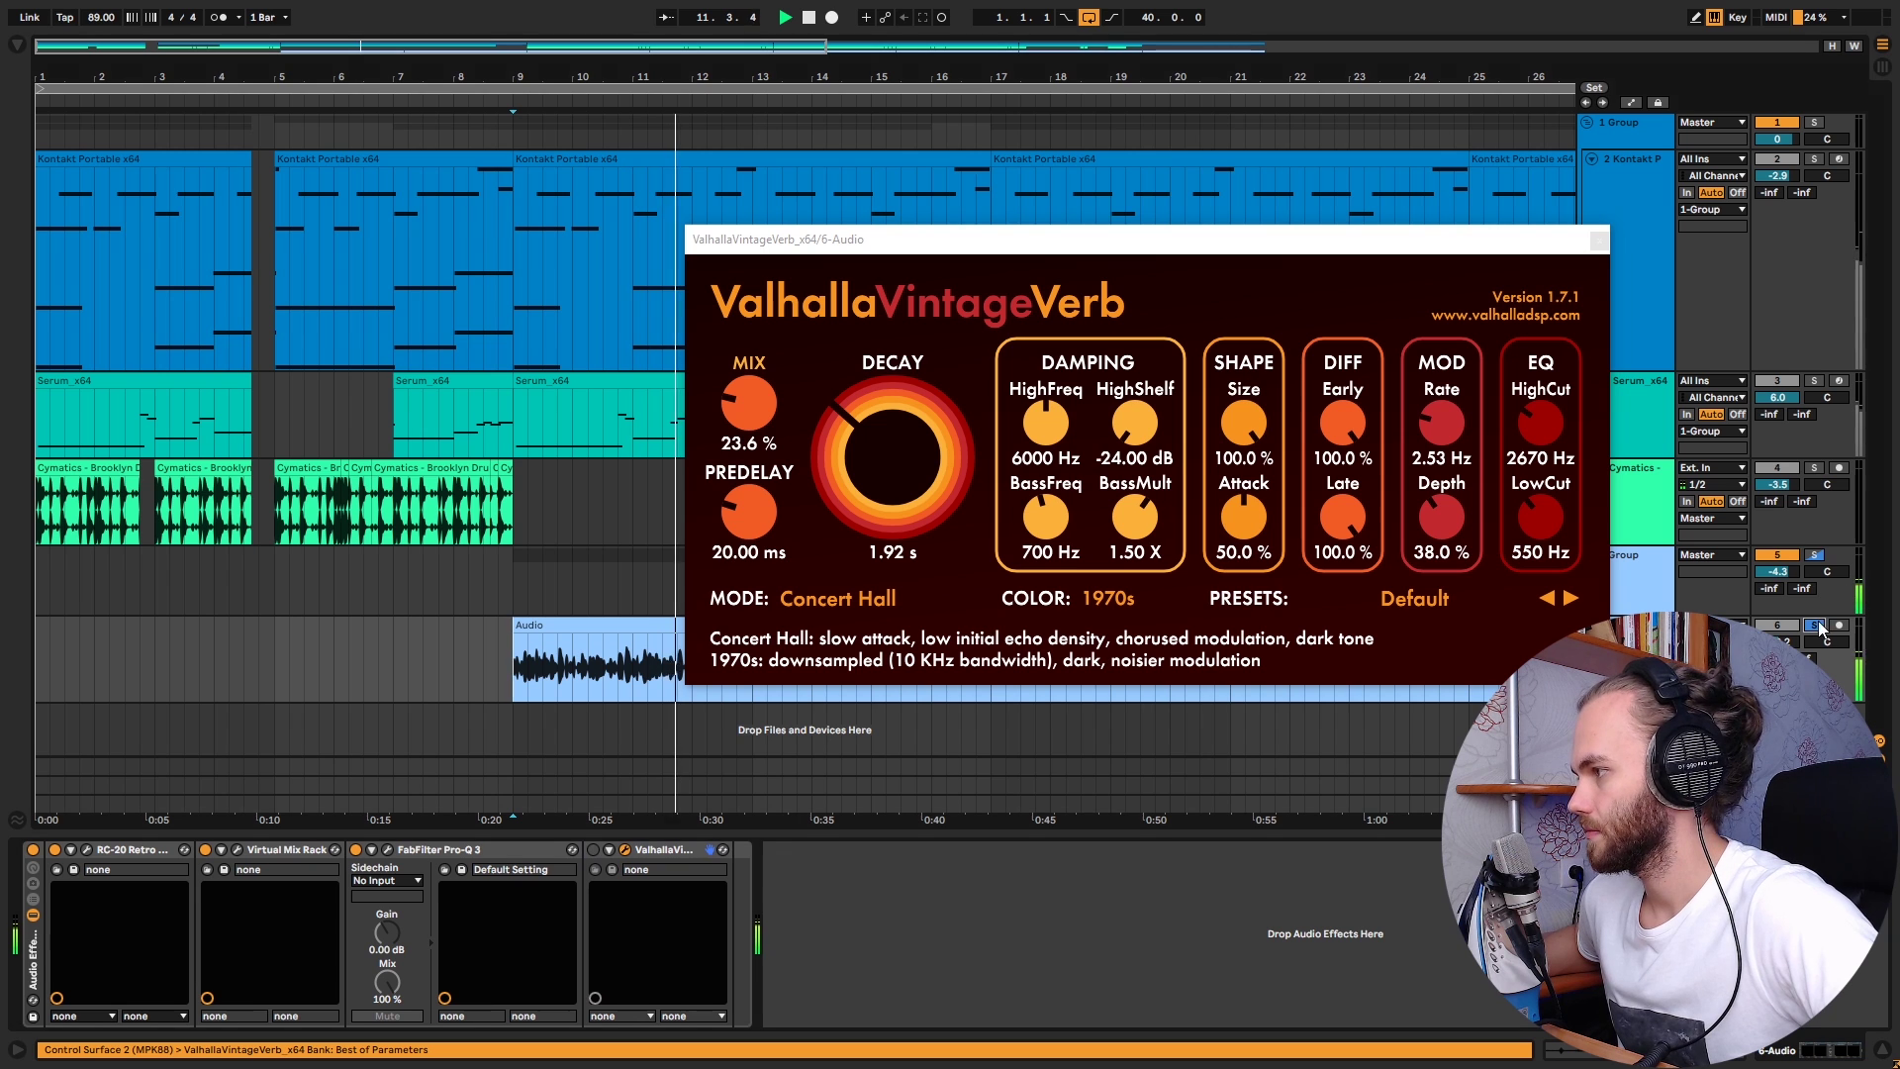
left_click(1598, 239)
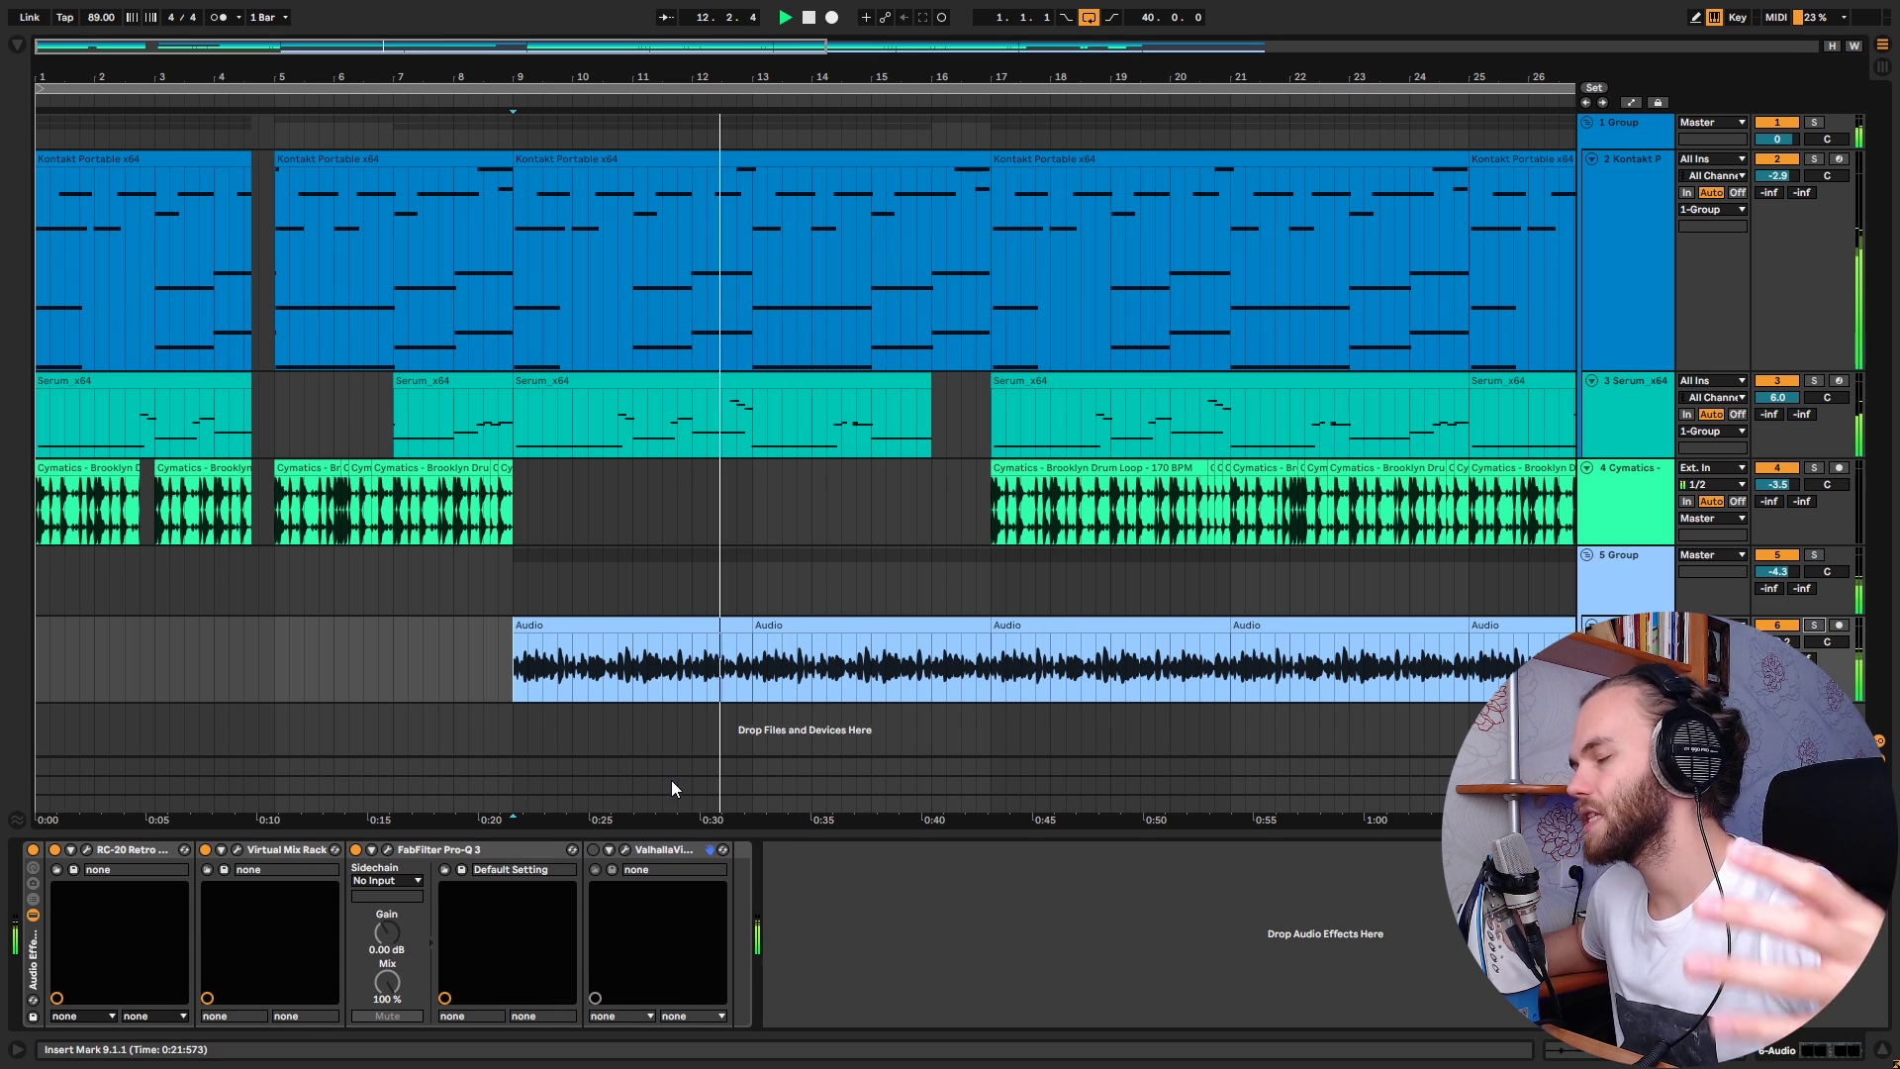
left_click(594, 849)
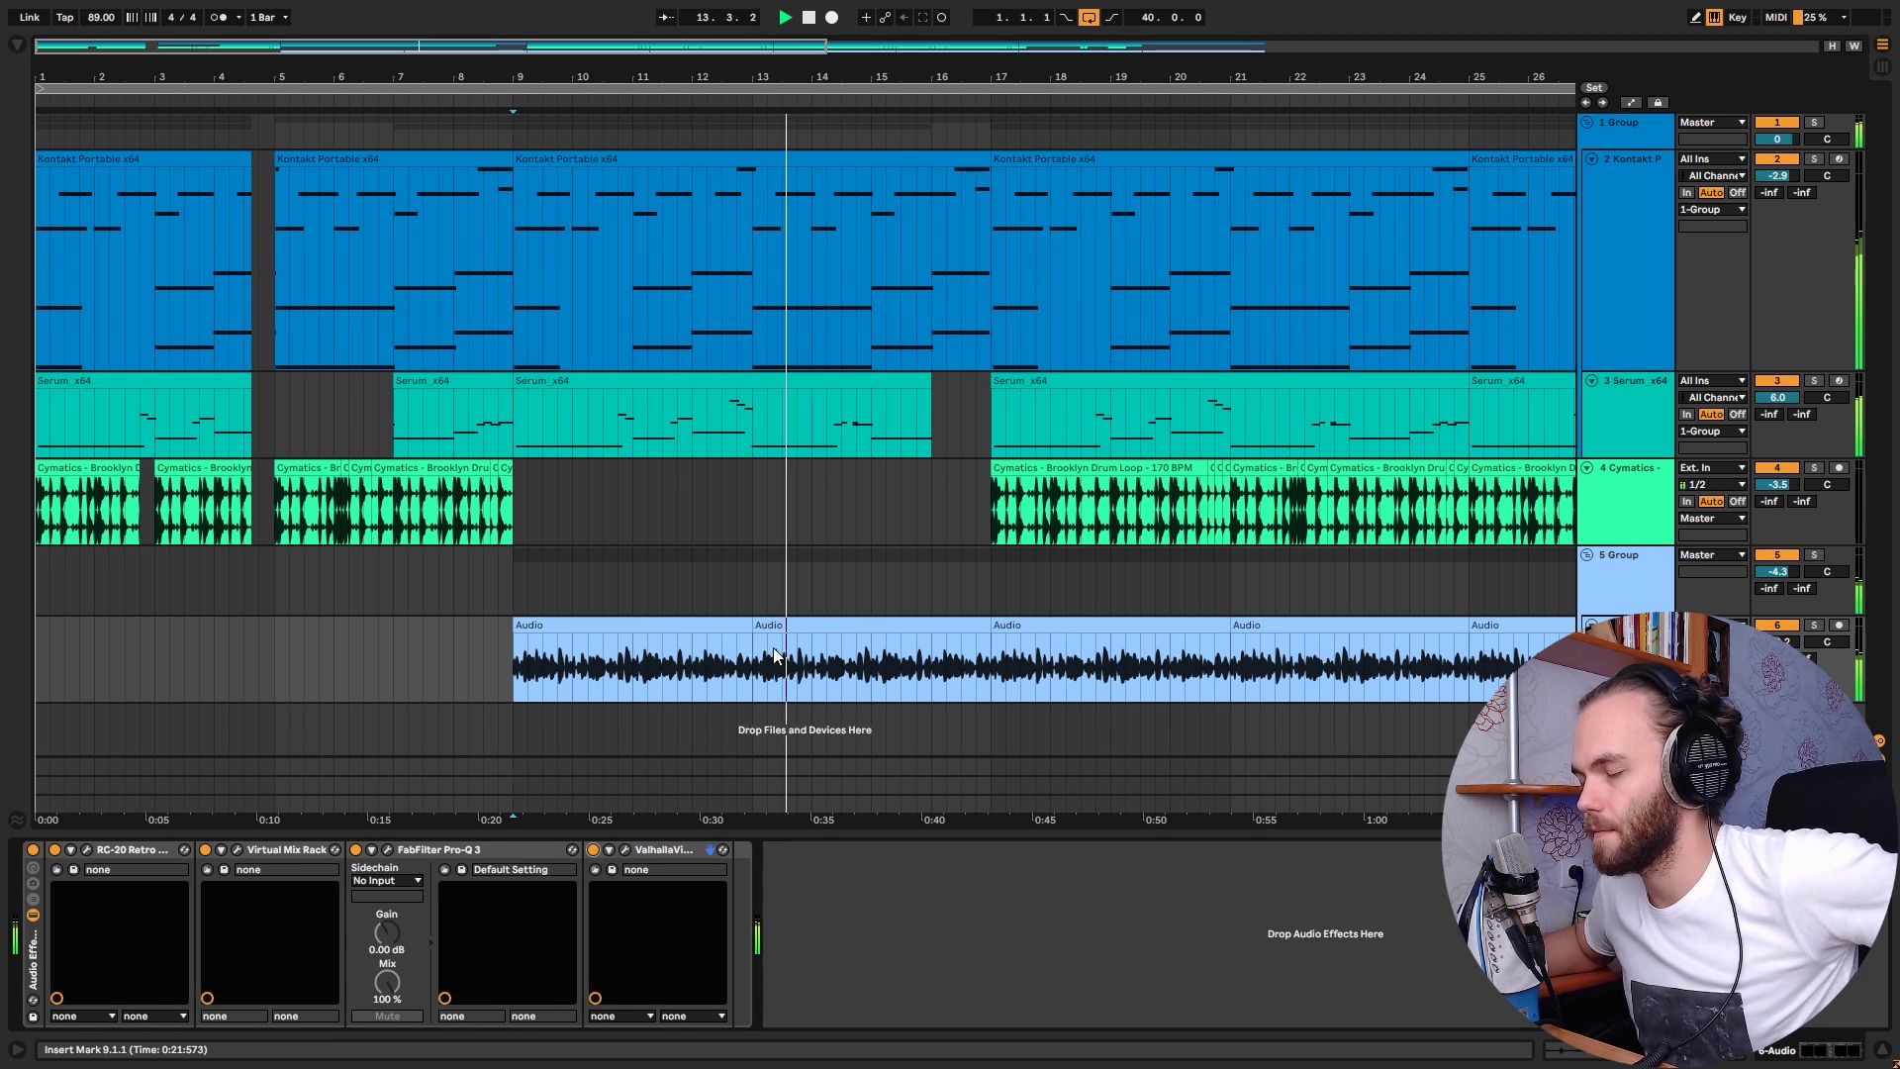
Step: Play the full arrangement from bar 17, and show the Master track's effects
left_click(986, 522)
scroll(845, 568, "down", 2)
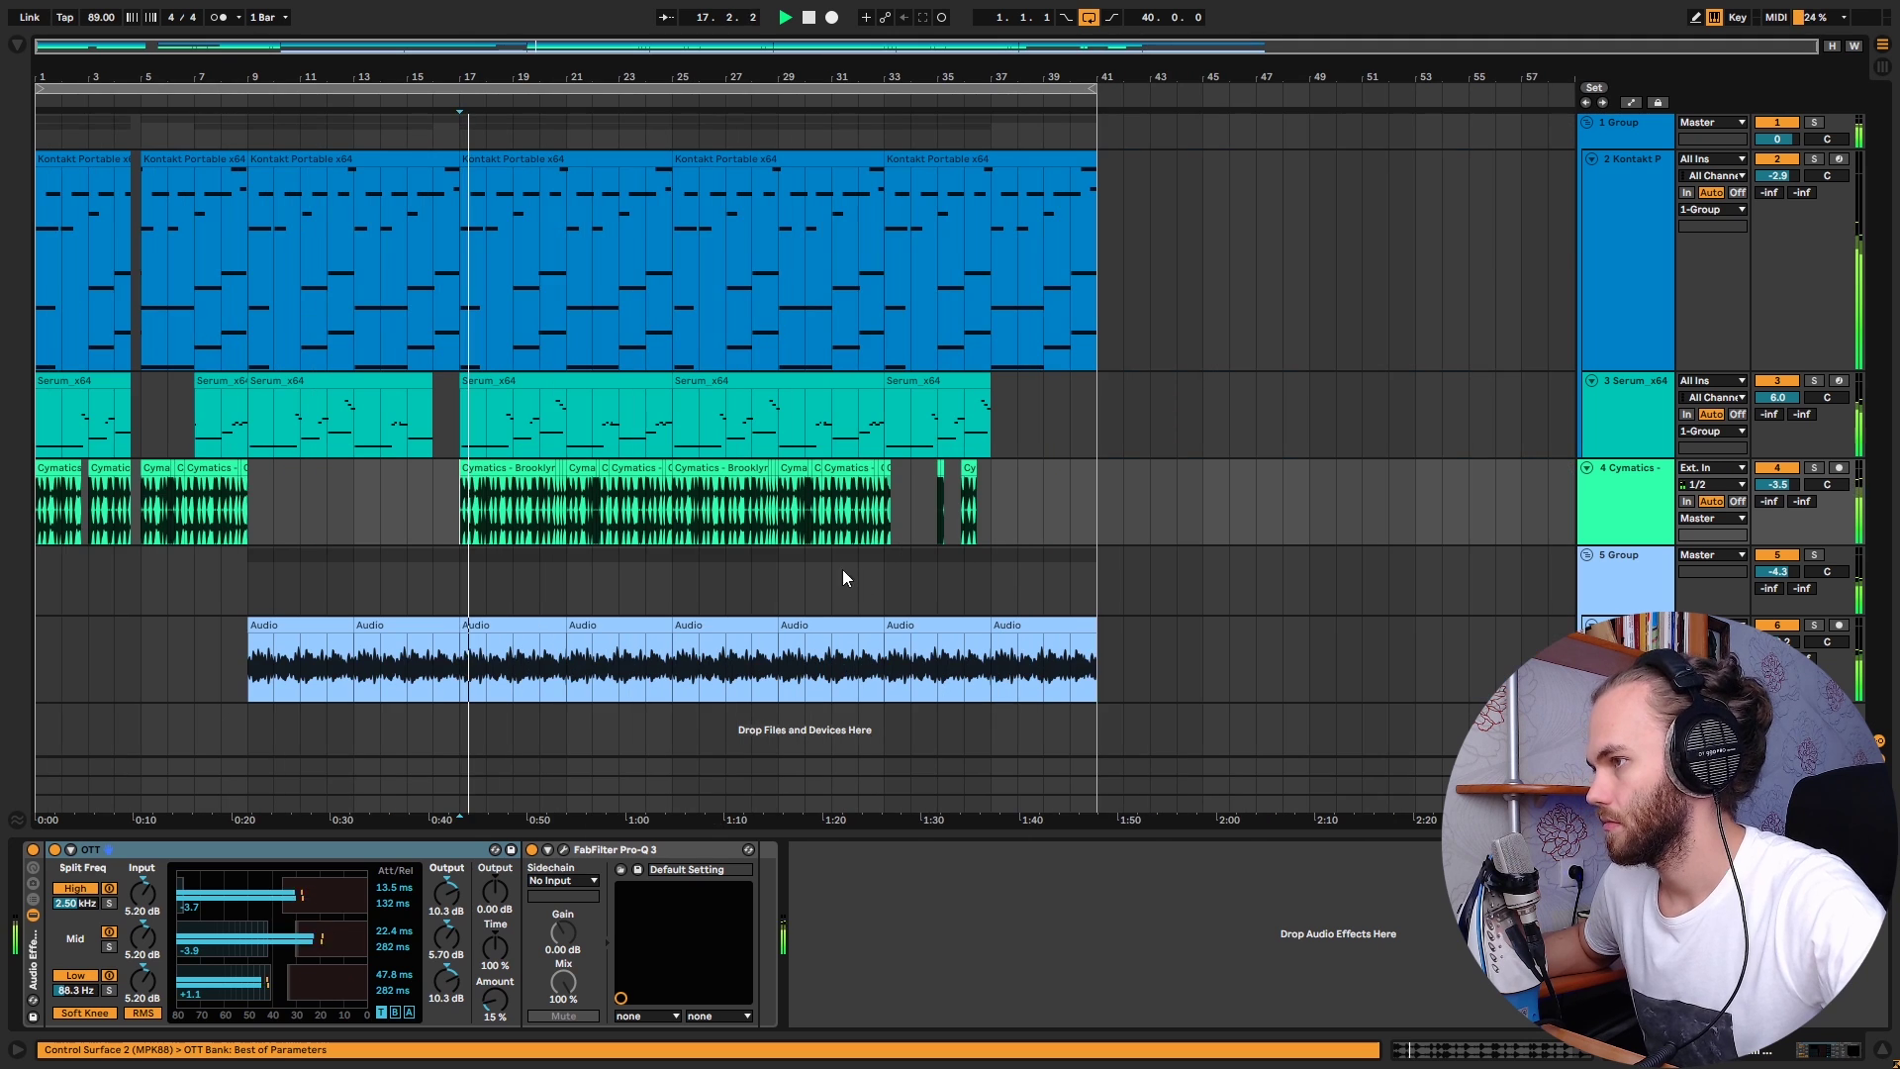
scroll(483, 576, "up", 2)
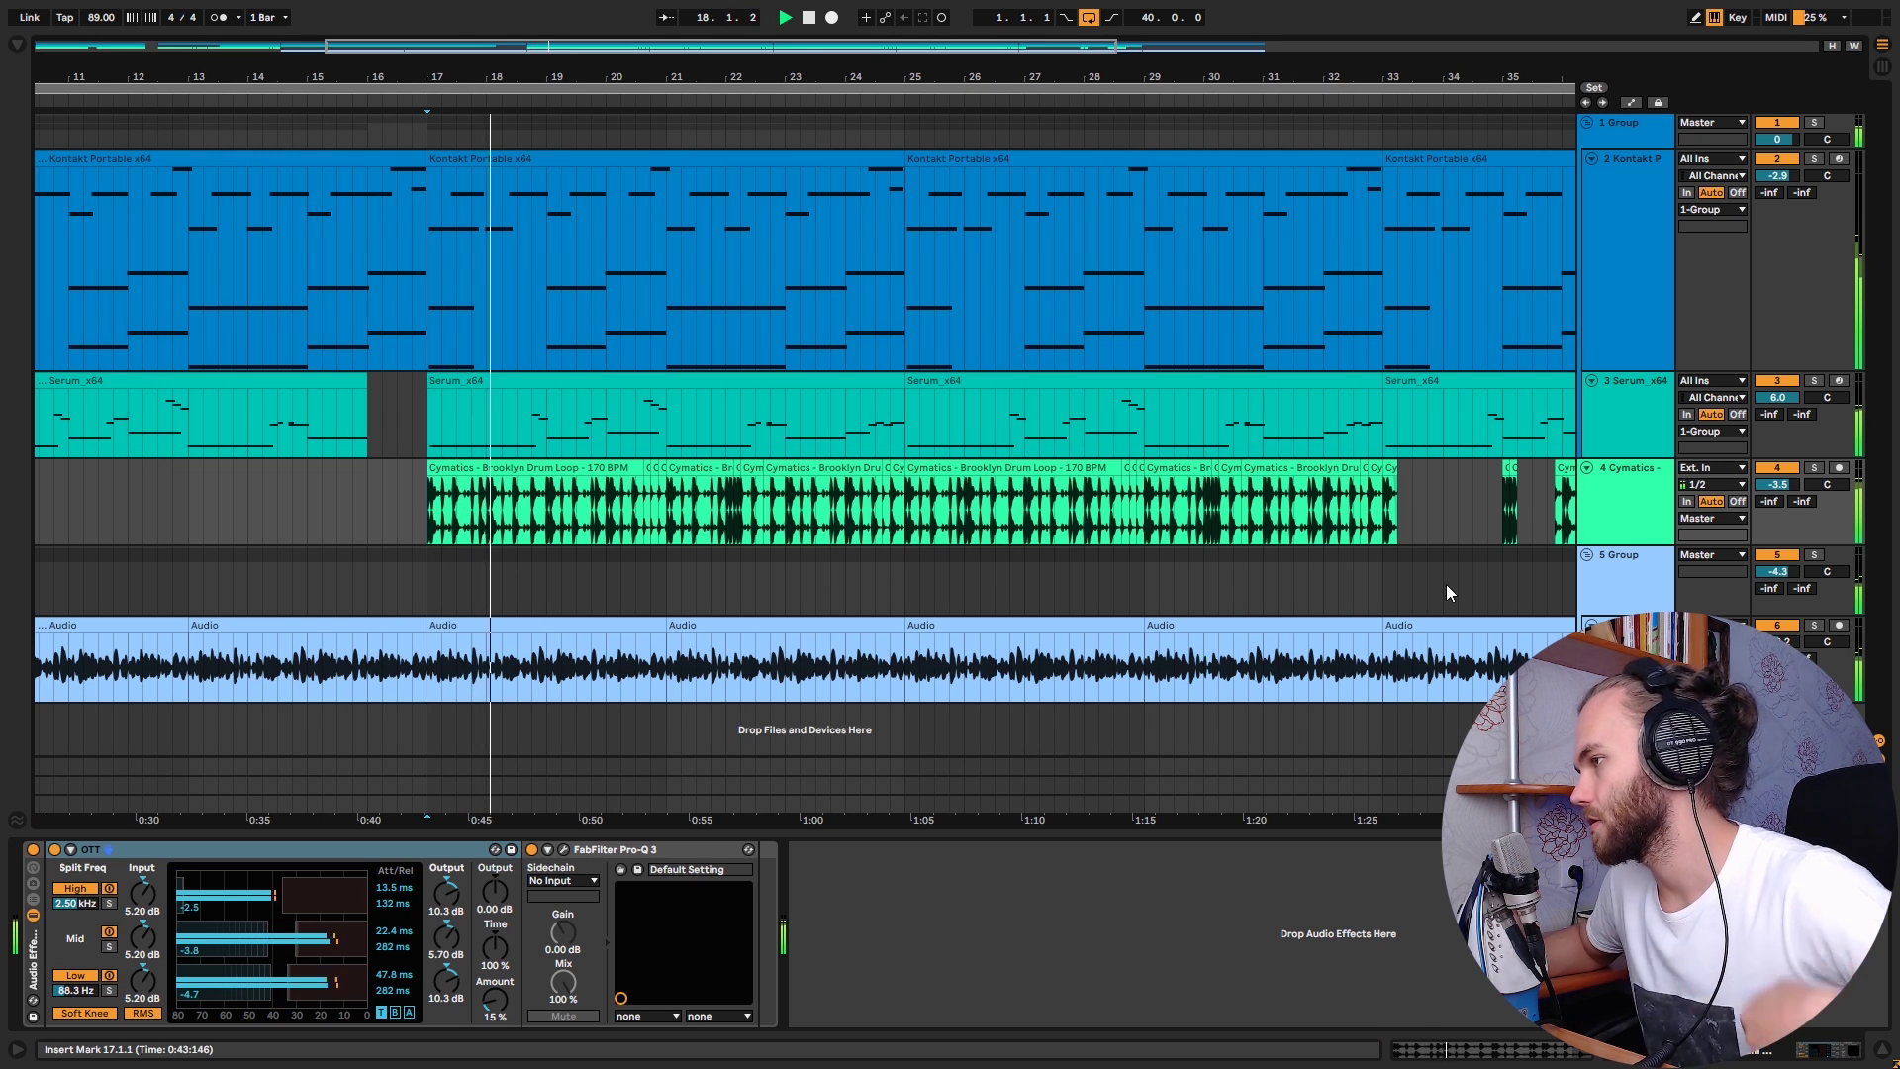
left_click(1625, 803)
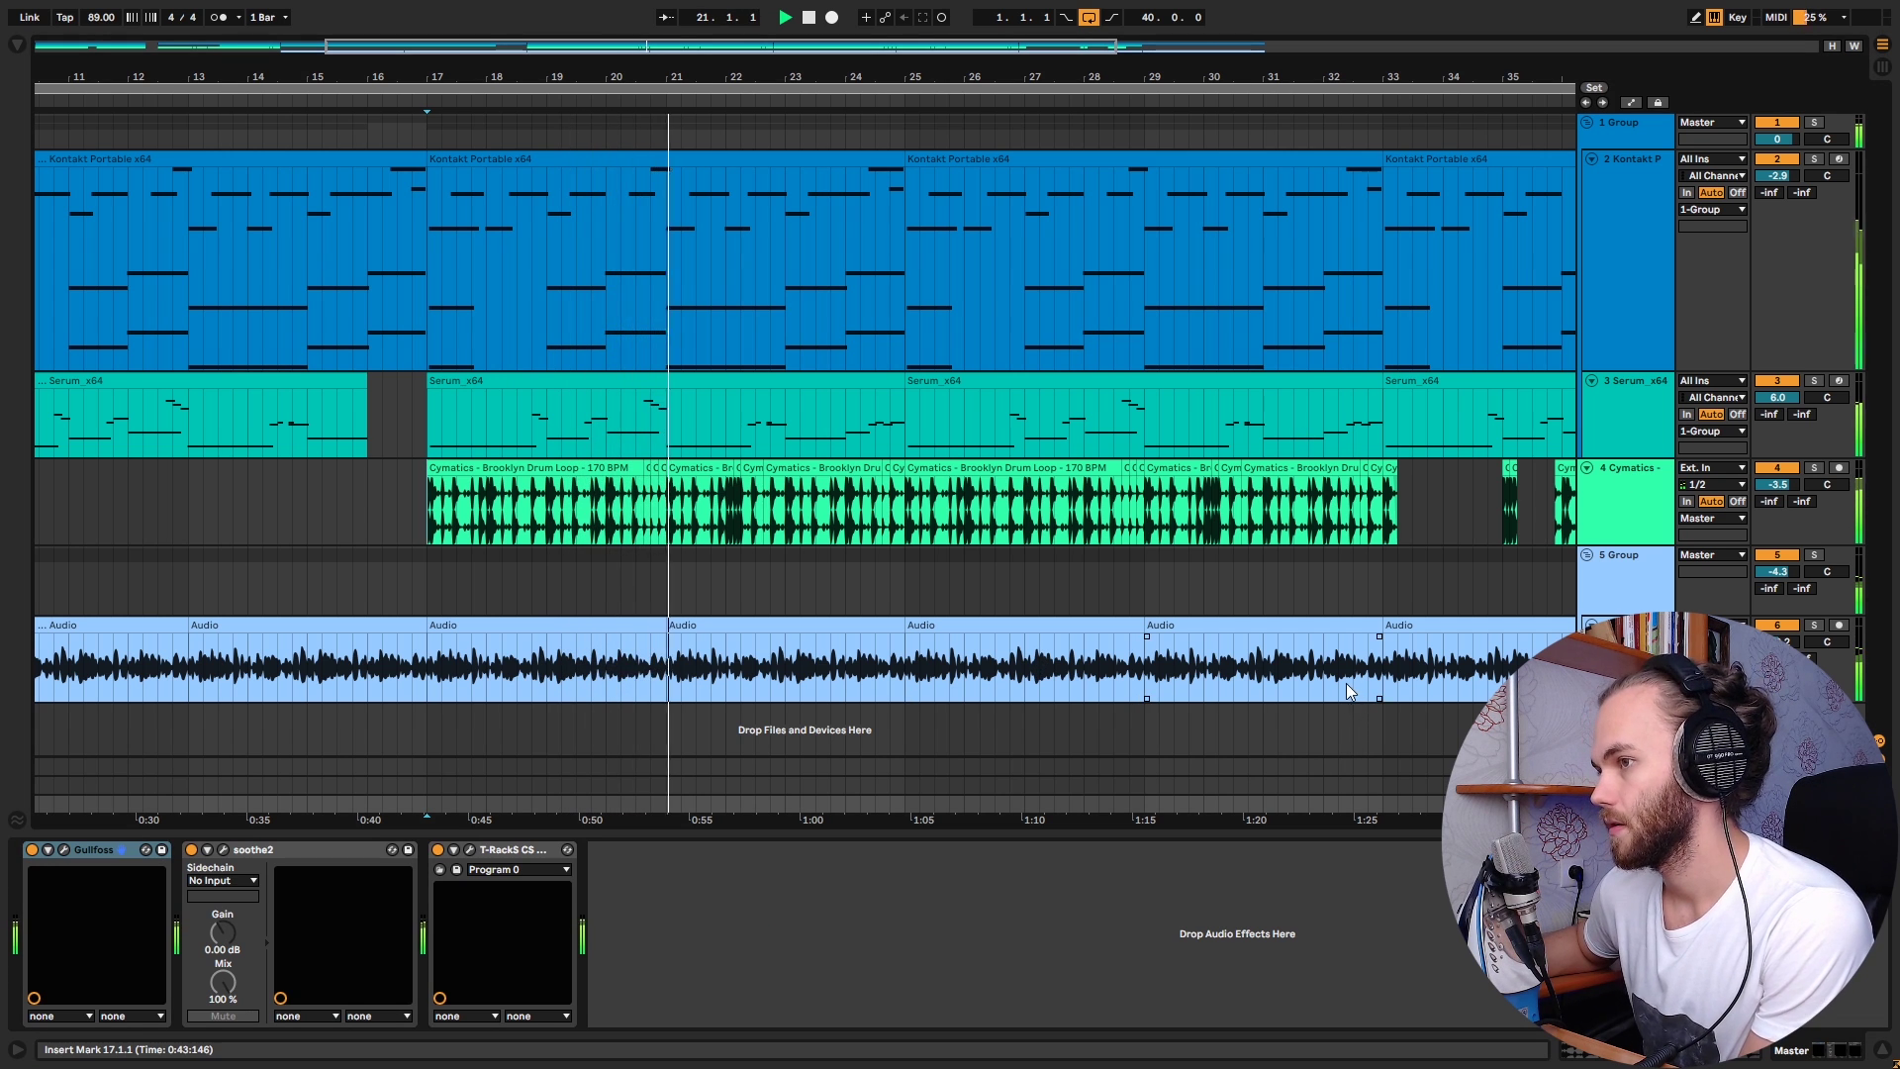
Step: Examine the short drum slices just before bar 21, and play the drum fill from bar 20.2
left_click(648, 541)
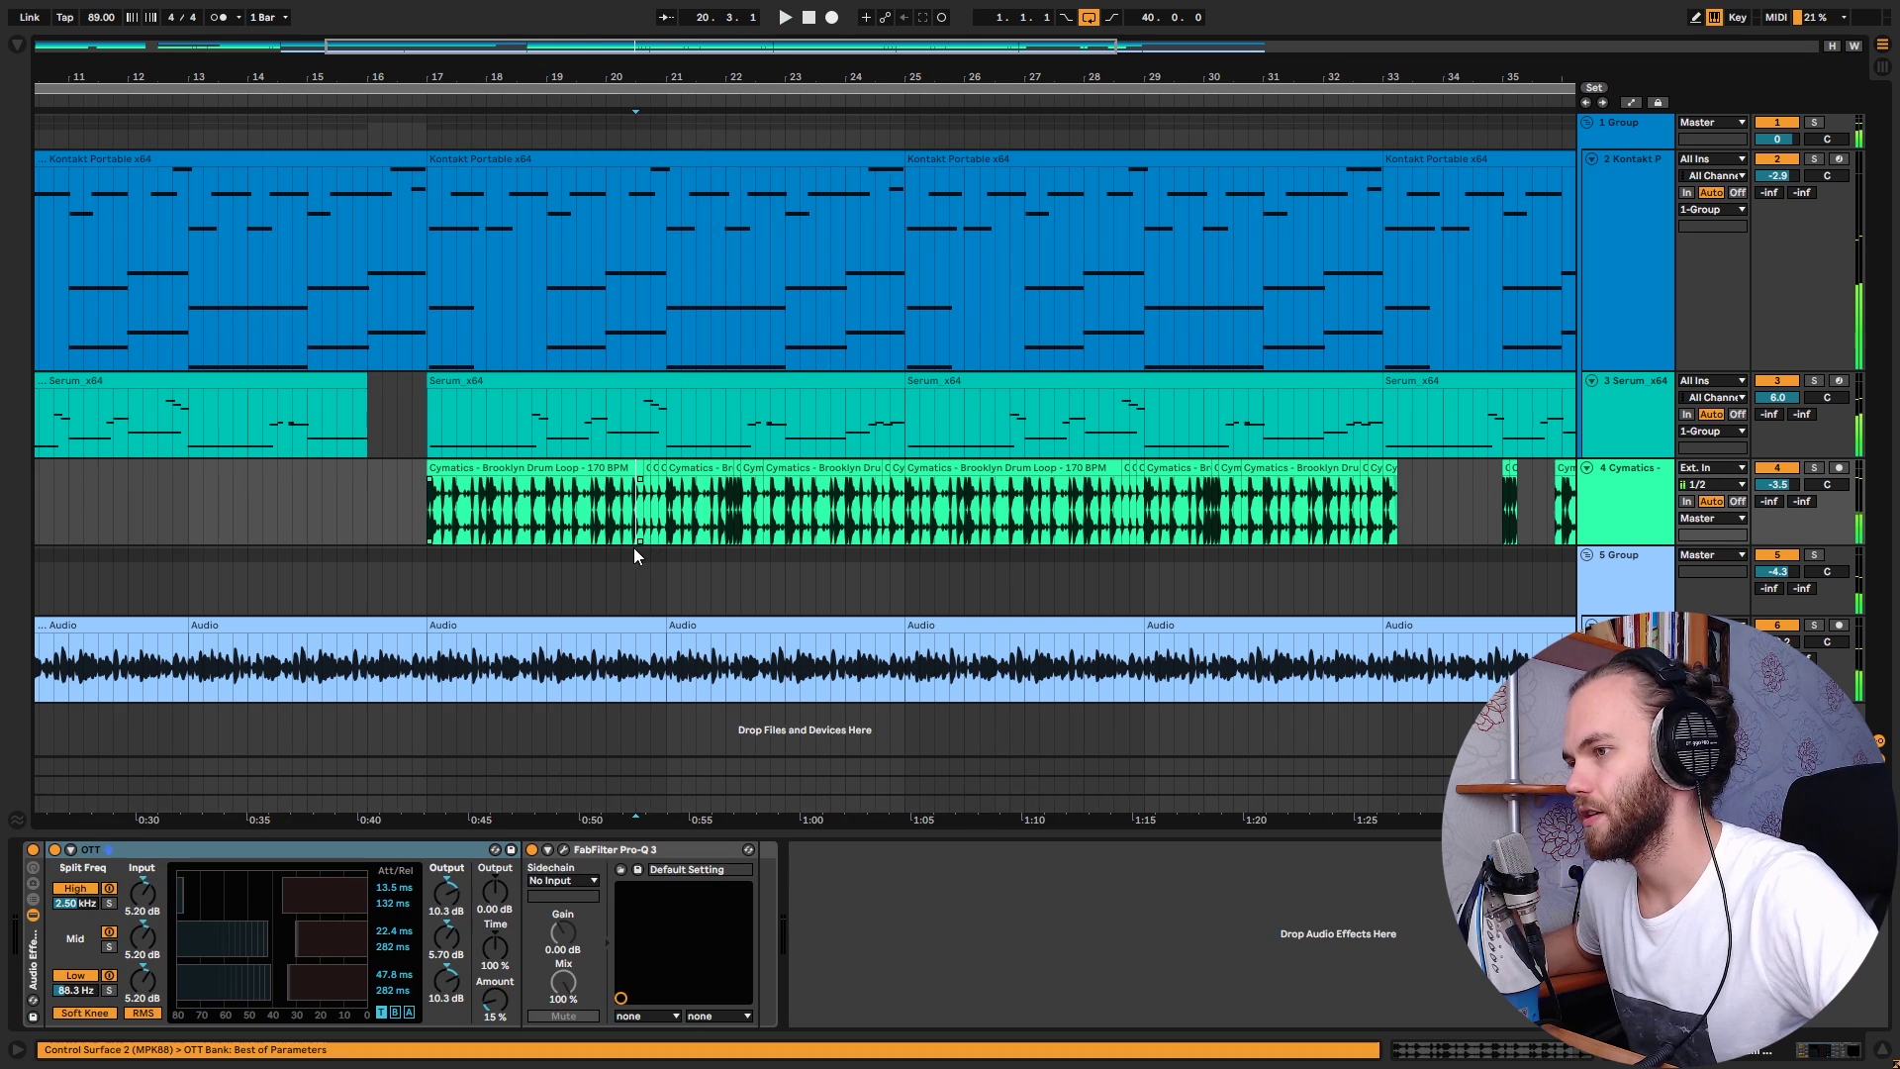
scroll(651, 534, "up", 5)
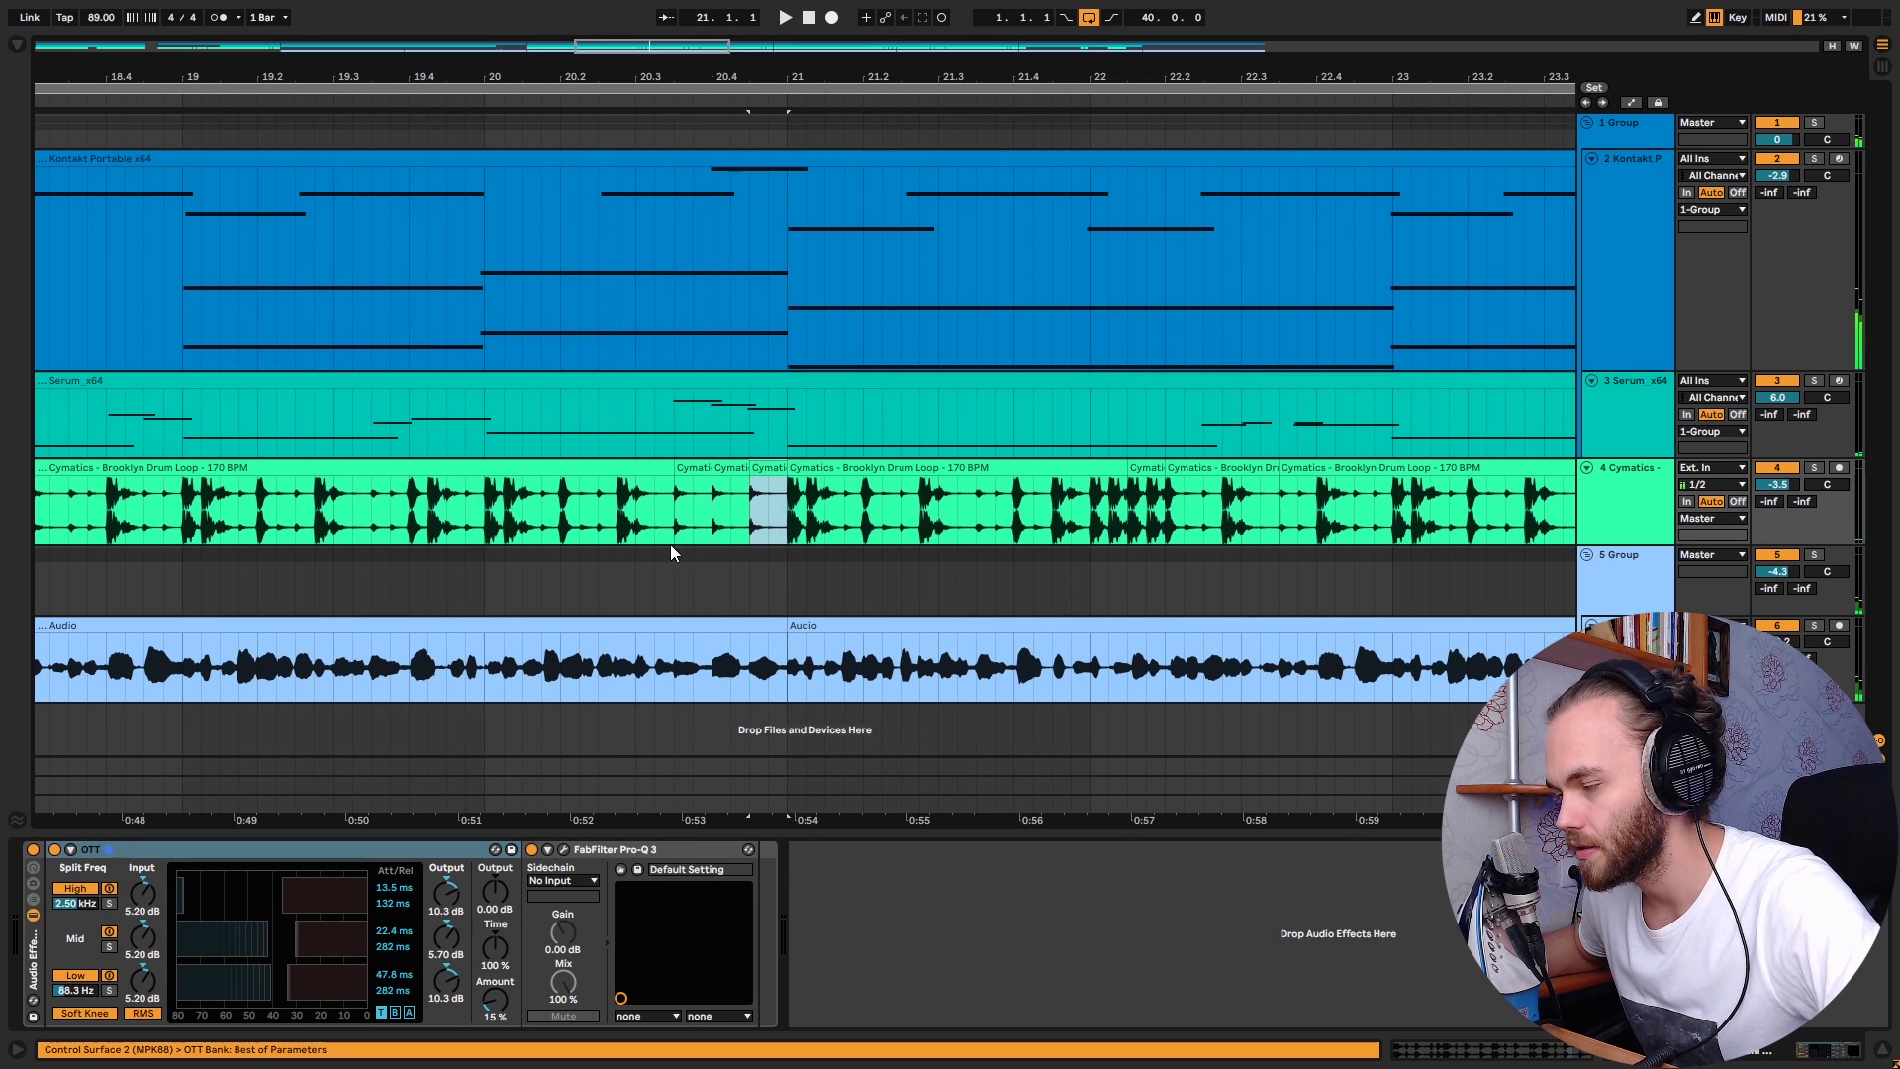
left_click(580, 527)
key("space")
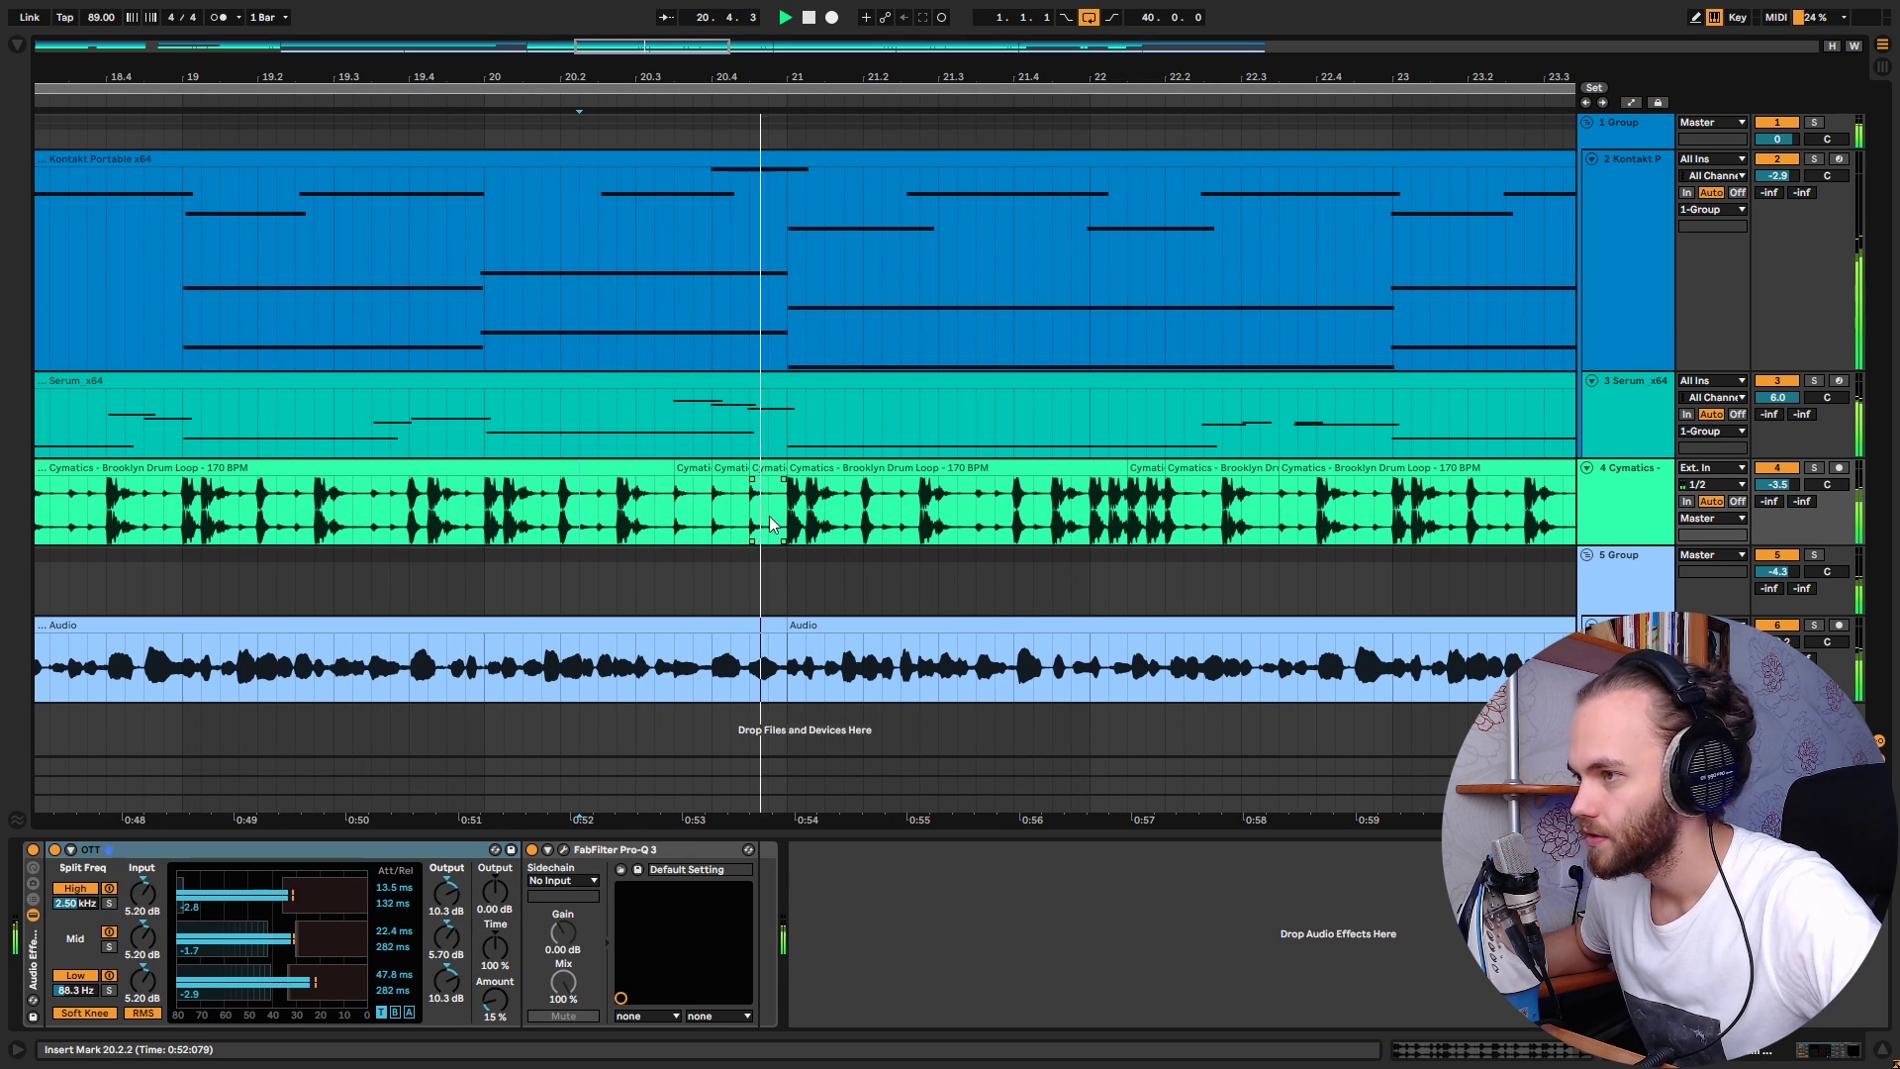
Step: Try removing the last drum slices before bar 21, and play the passage from bar 20.2
key("space")
left_click_drag(787, 516, 708, 537)
left_click(618, 520)
key("space")
key("space")
left_click(606, 542)
key("space")
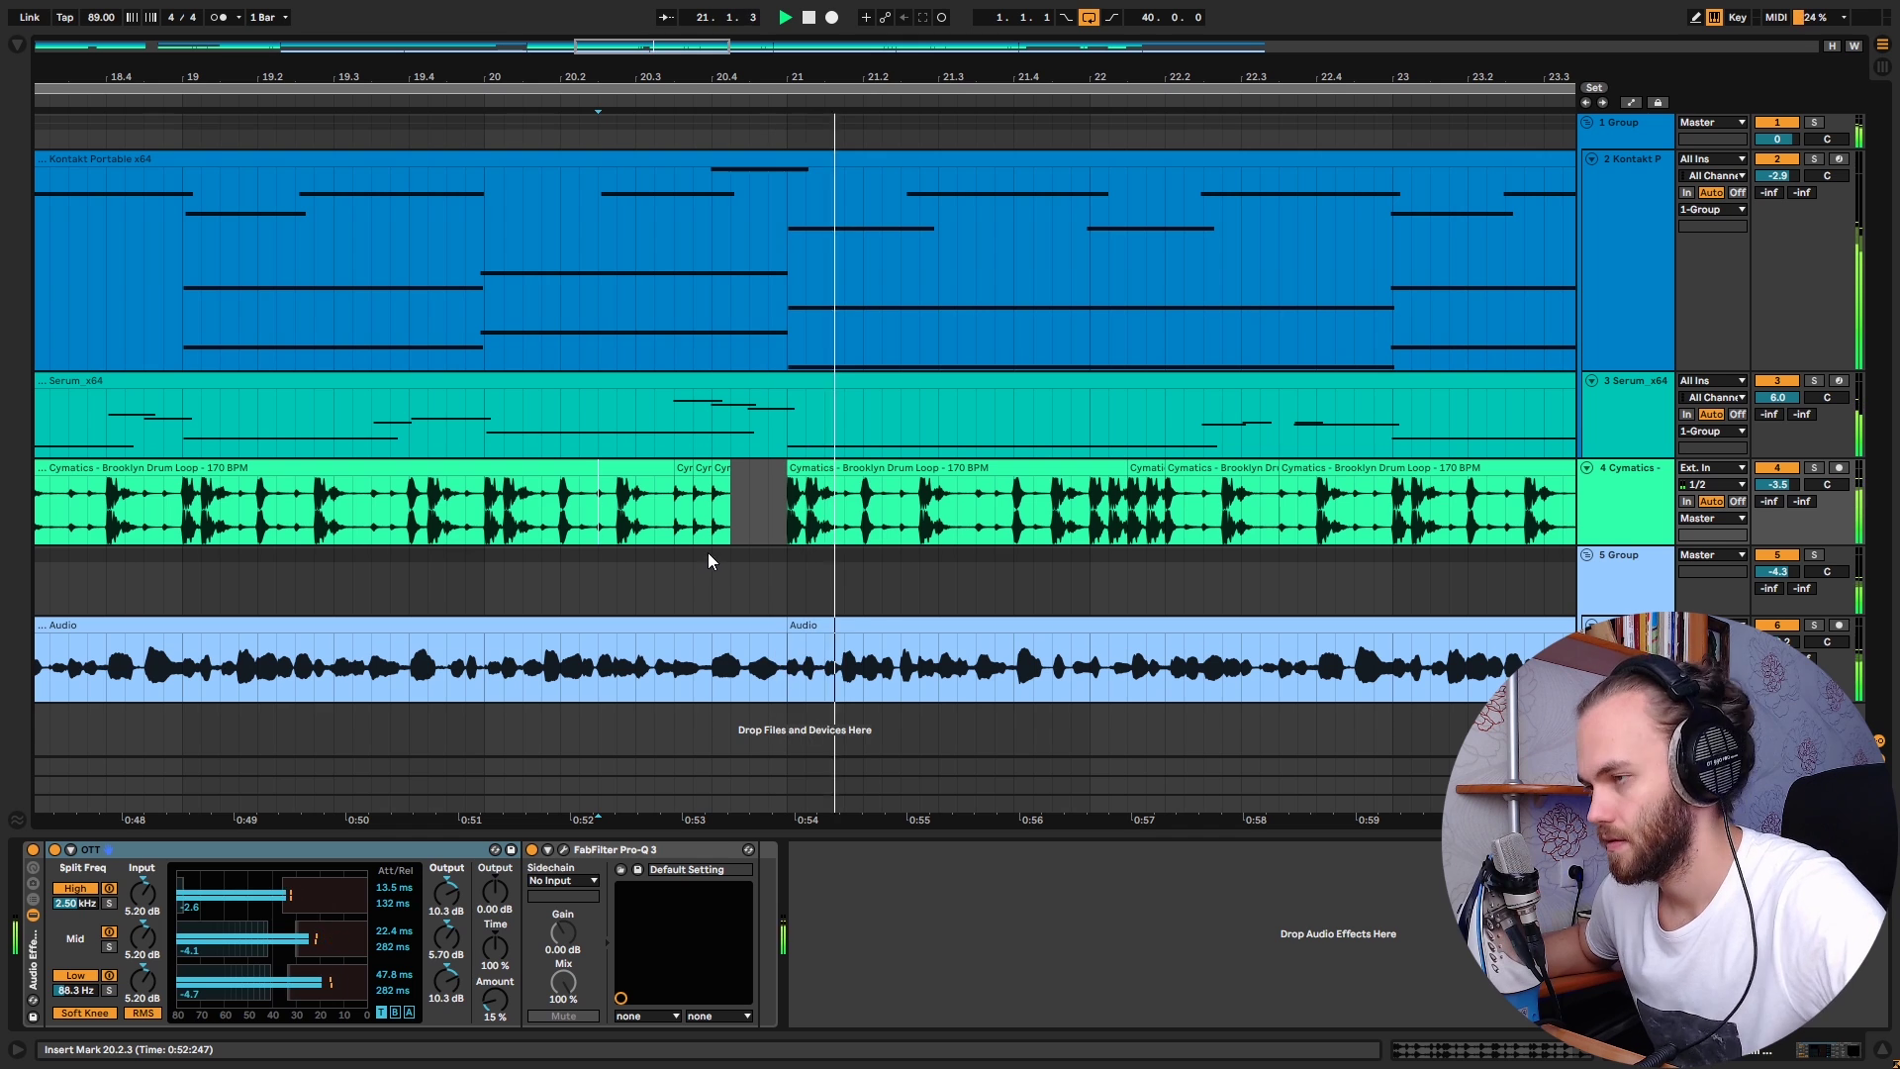
Step: Undo the last two drum edits, and try duplicating a shorter slice of the fill before bar 21 twice
key("ctrl+z")
key("ctrl+z")
left_click_drag(694, 471, 712, 477)
key("ctrl+d")
key("ctrl+d")
Step: Set the playback start to bar 23.2 on the 5-Group track, and save the project
scroll(578, 552, "down", 4)
left_click(890, 577)
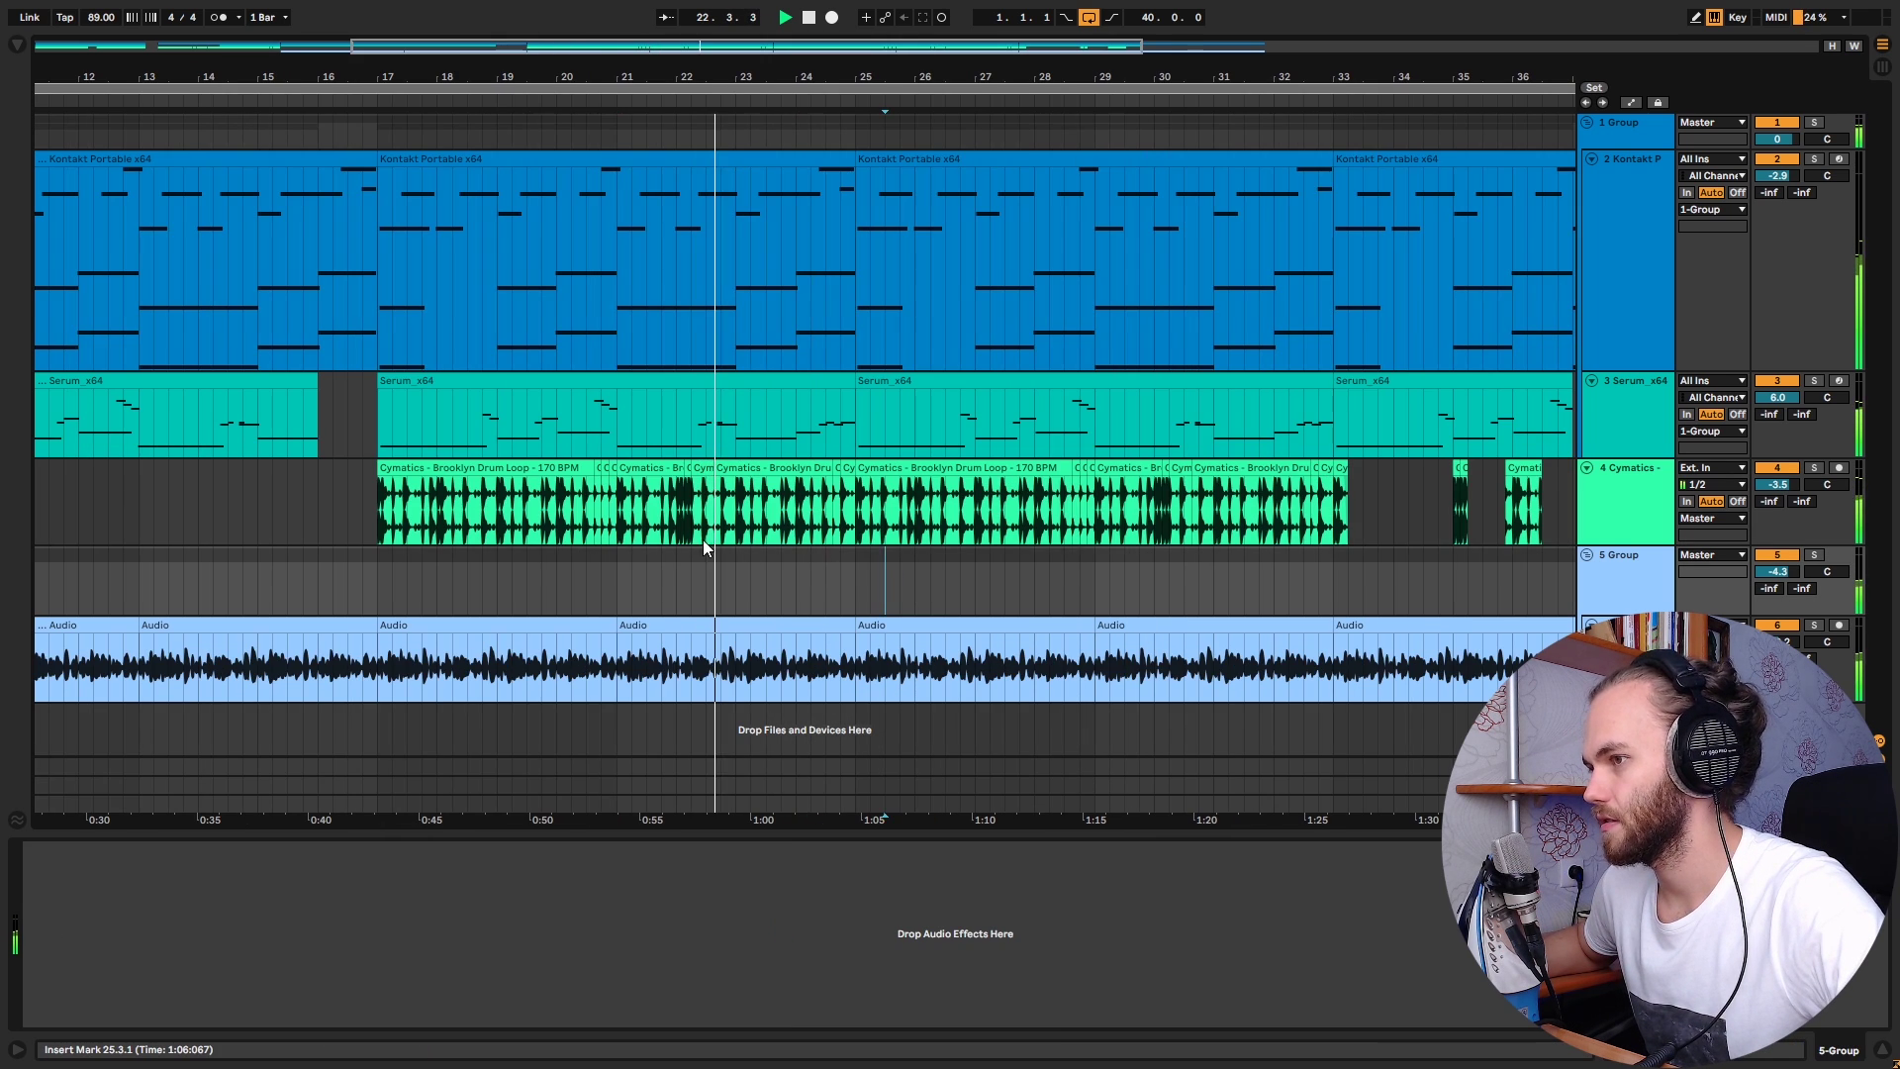
scroll(692, 543, "up", 2)
scroll(687, 544, "down", 5)
scroll(620, 556, "up", 3)
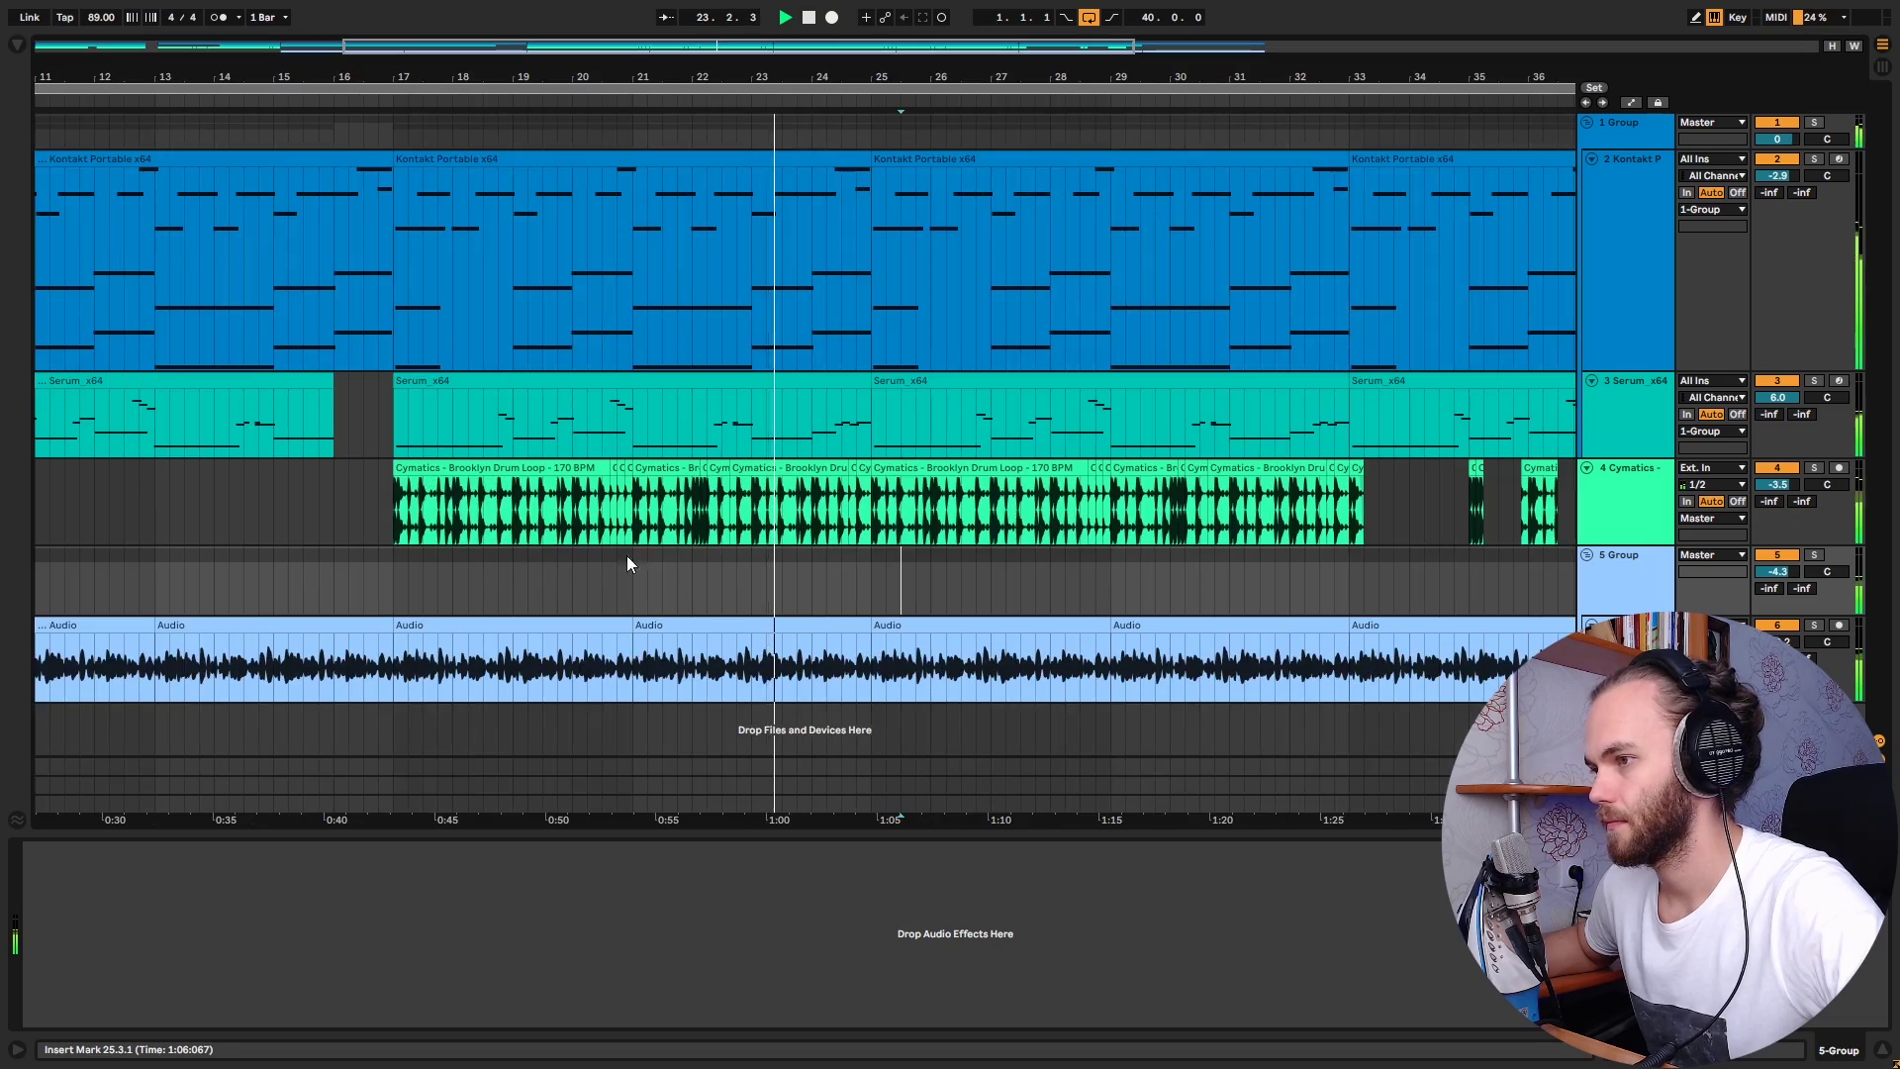
left_click(764, 560)
scroll(762, 560, "down", 3)
key("space")
key("ctrl+s")
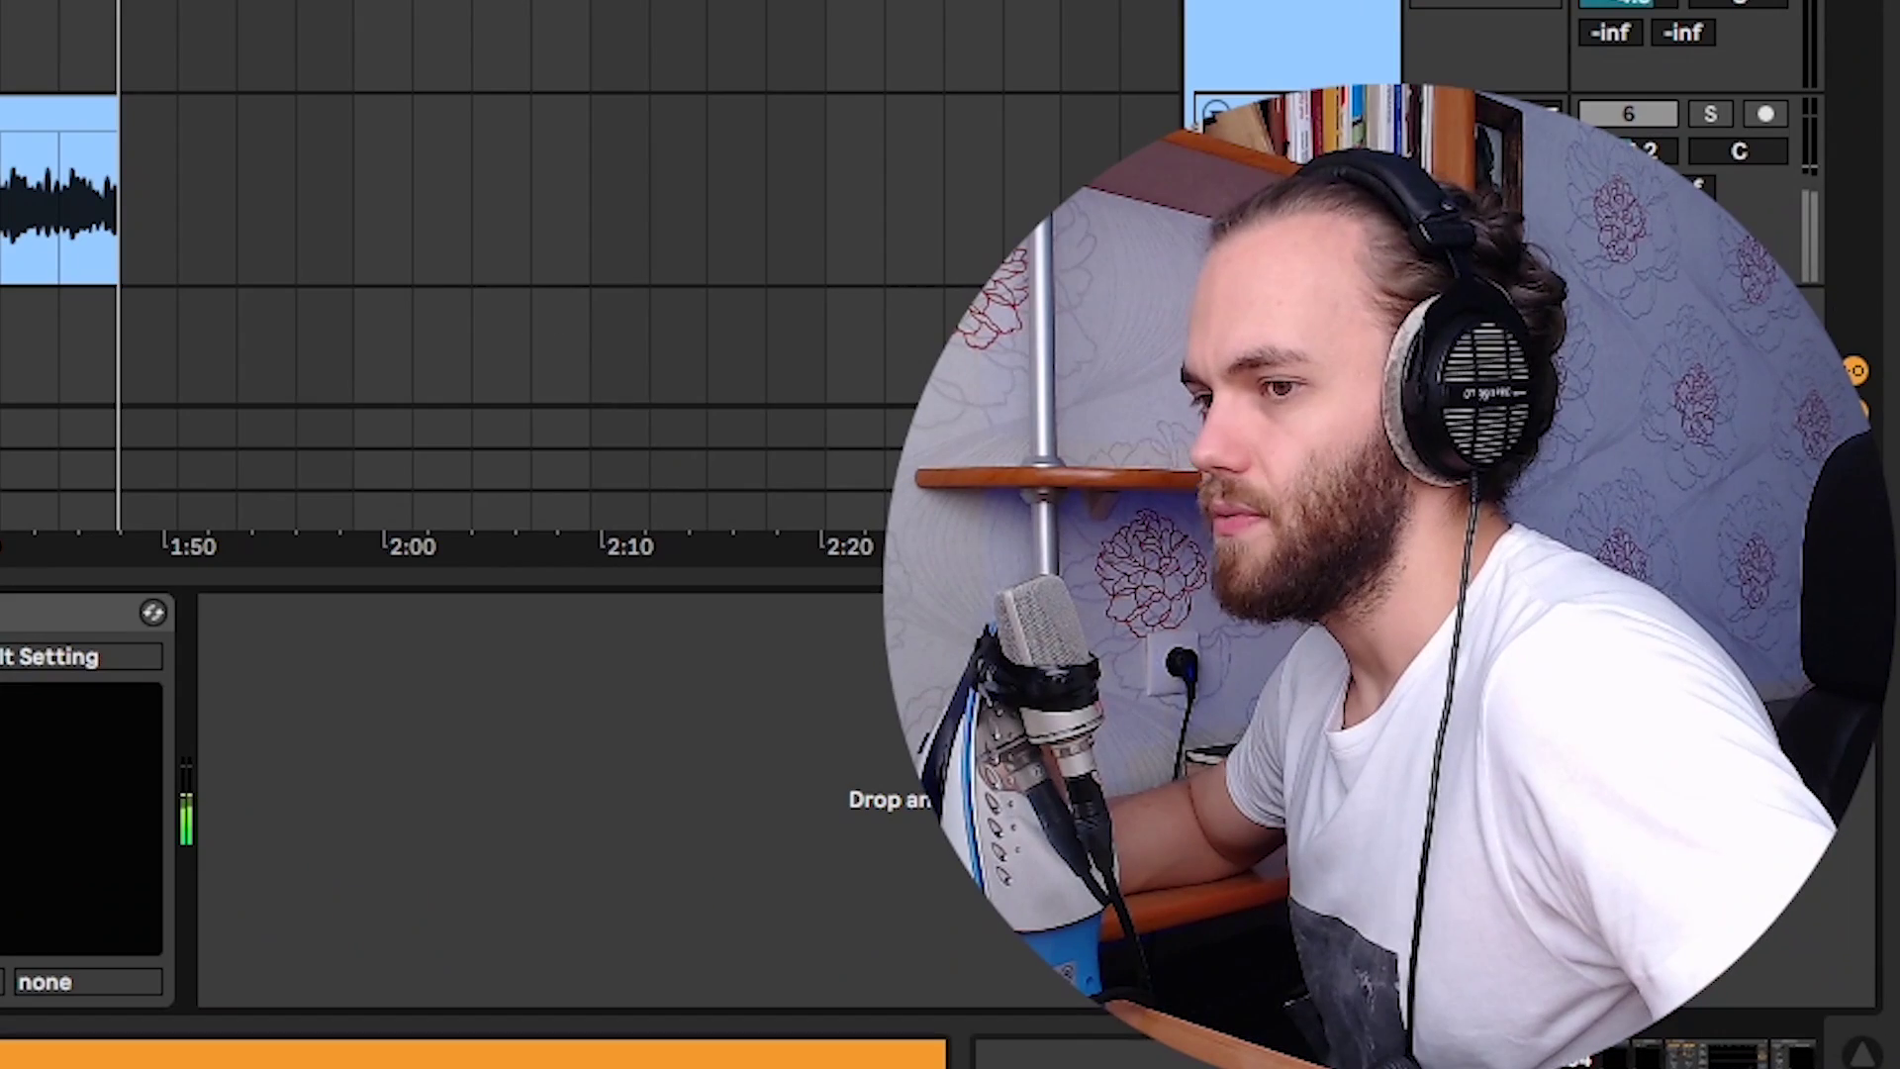
Step: Show the bass's Serum instrument, compare portamento times of 1 ms and 43 ms, and close it
left_click(63, 851)
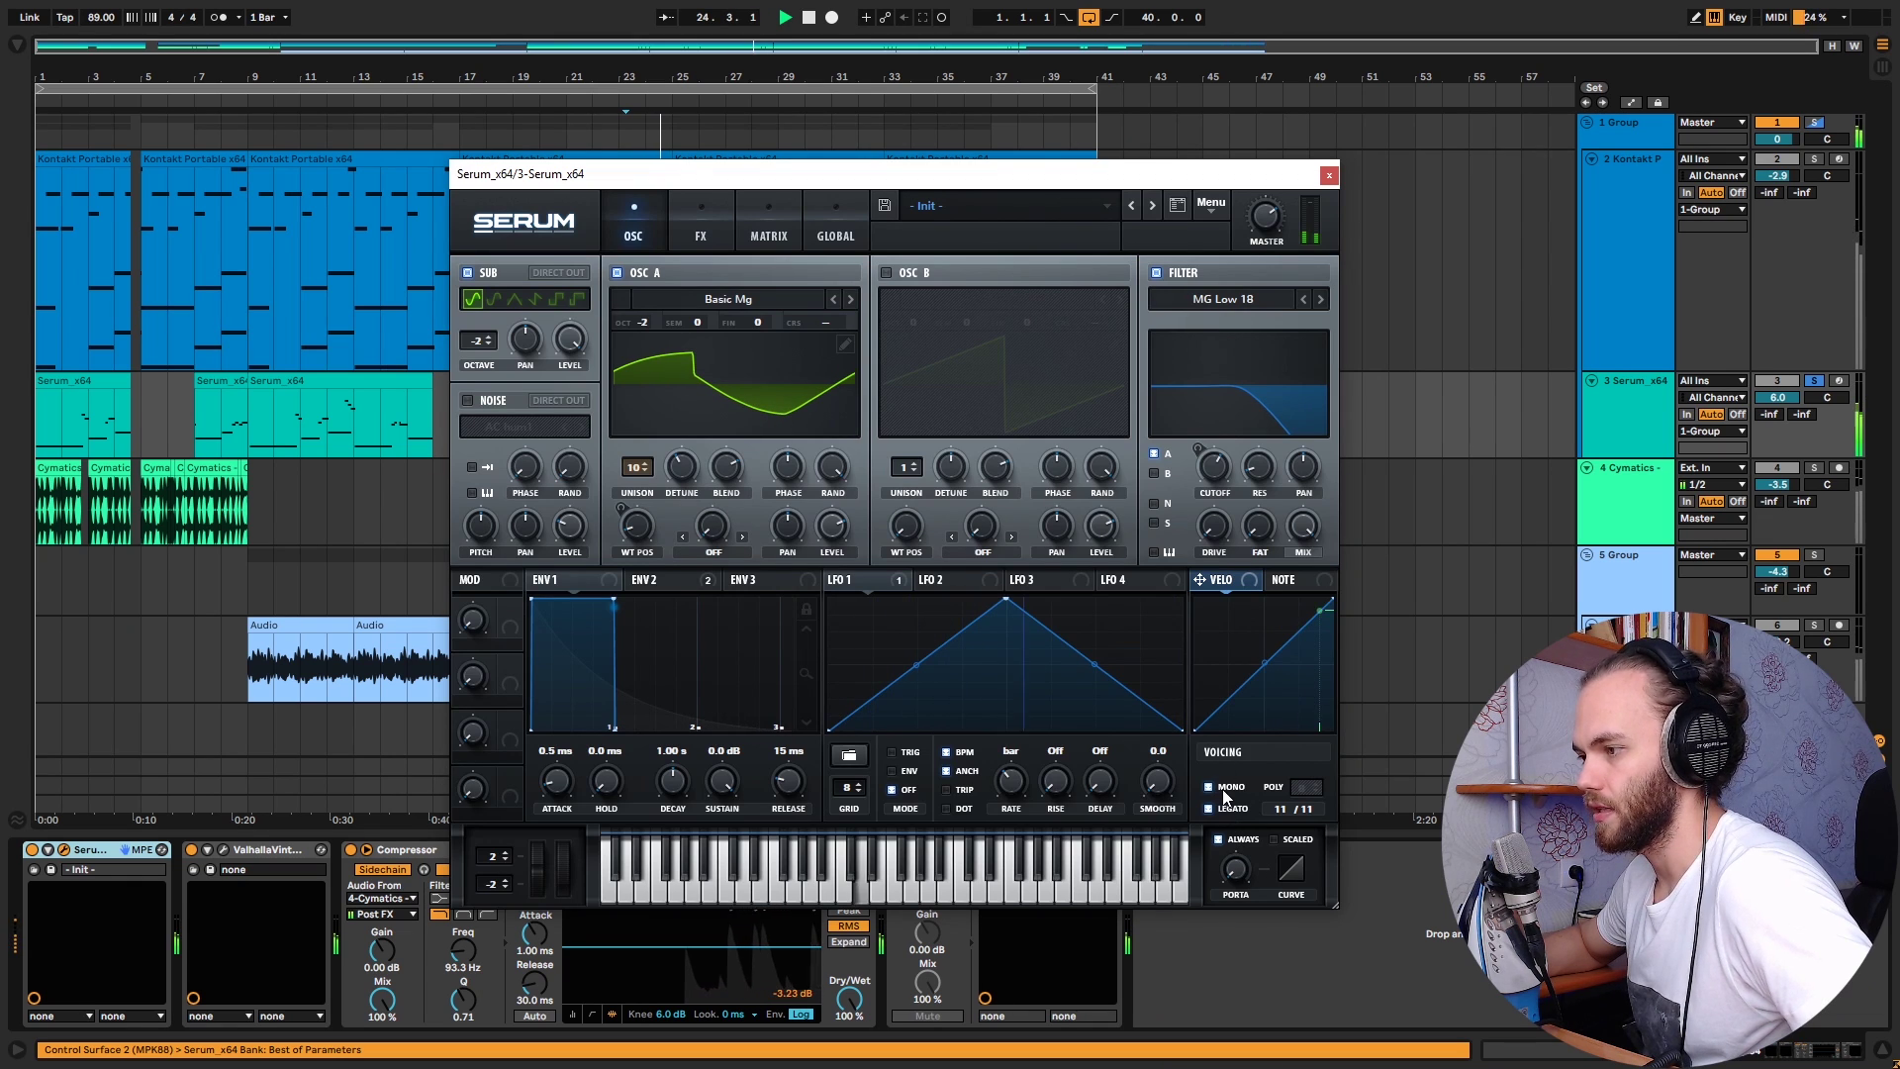
mouse_move(1243, 864)
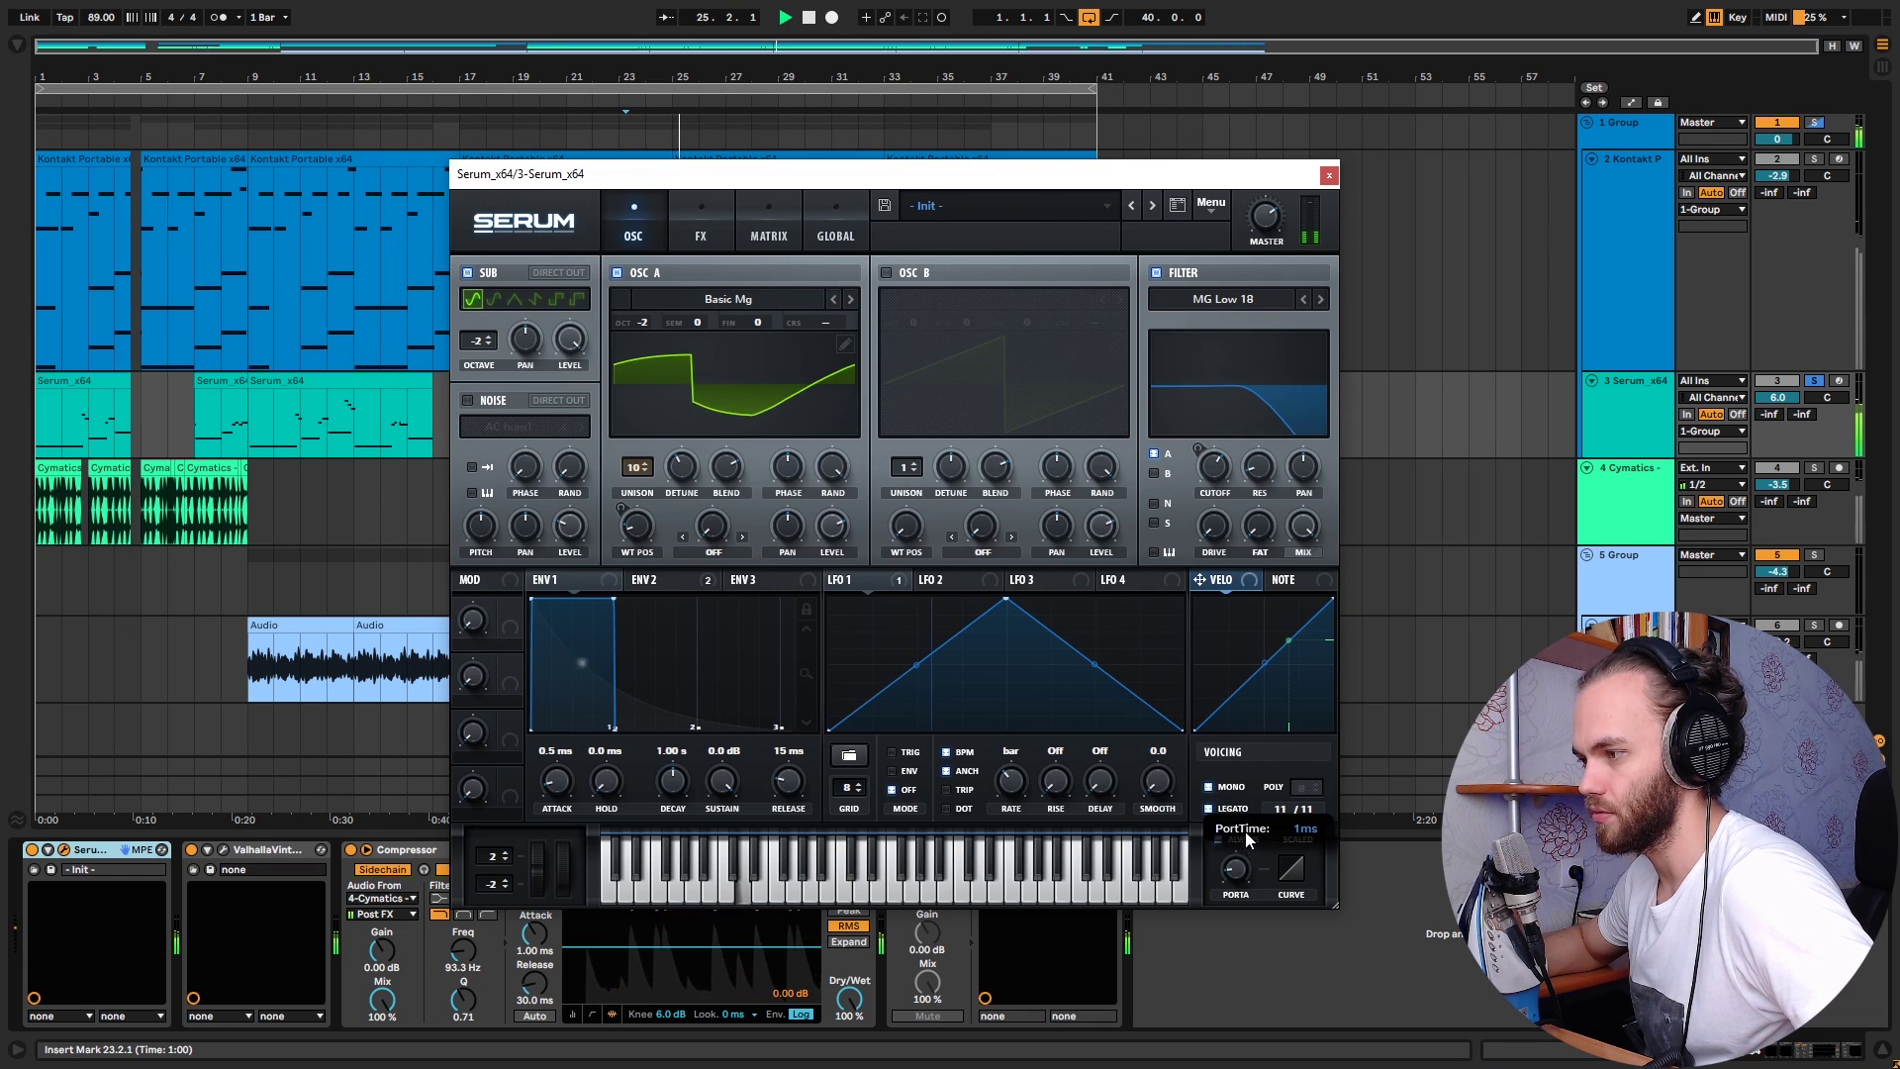
key("space")
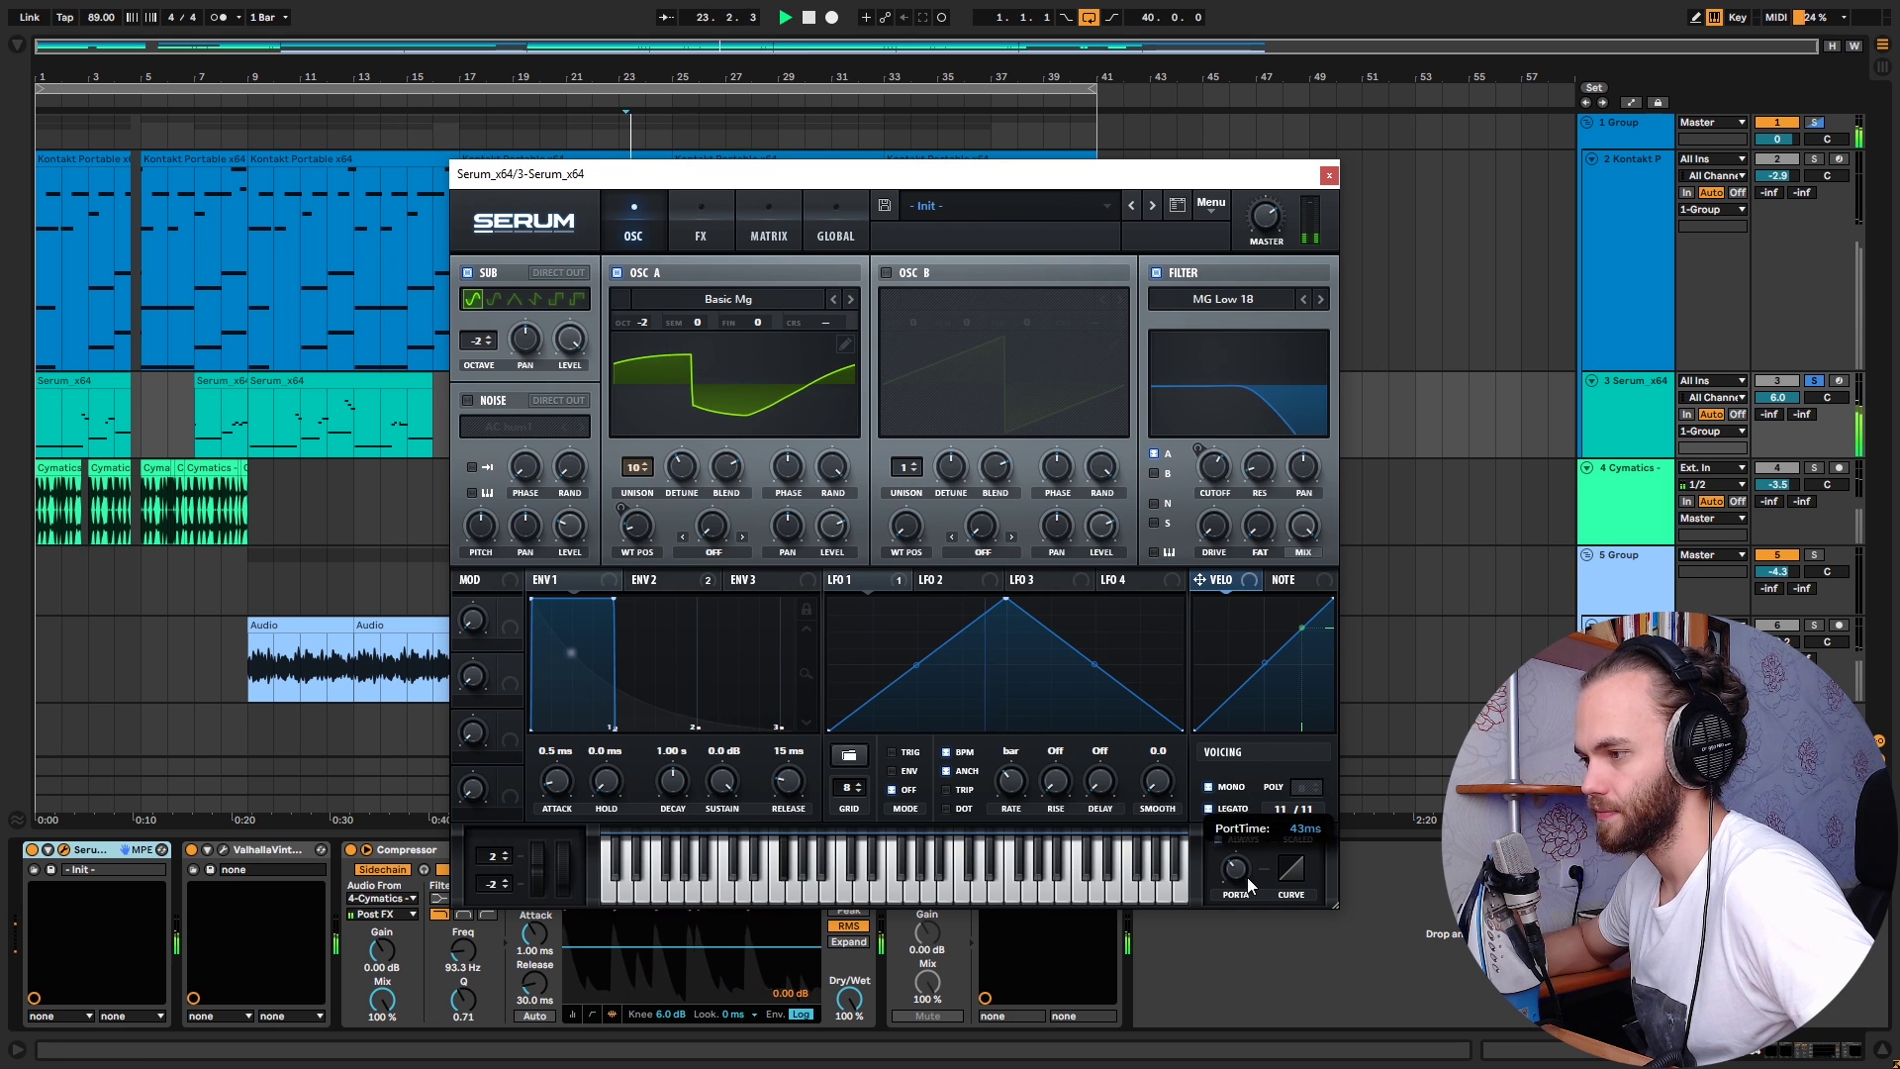
left_click(1329, 177)
left_click(1334, 184)
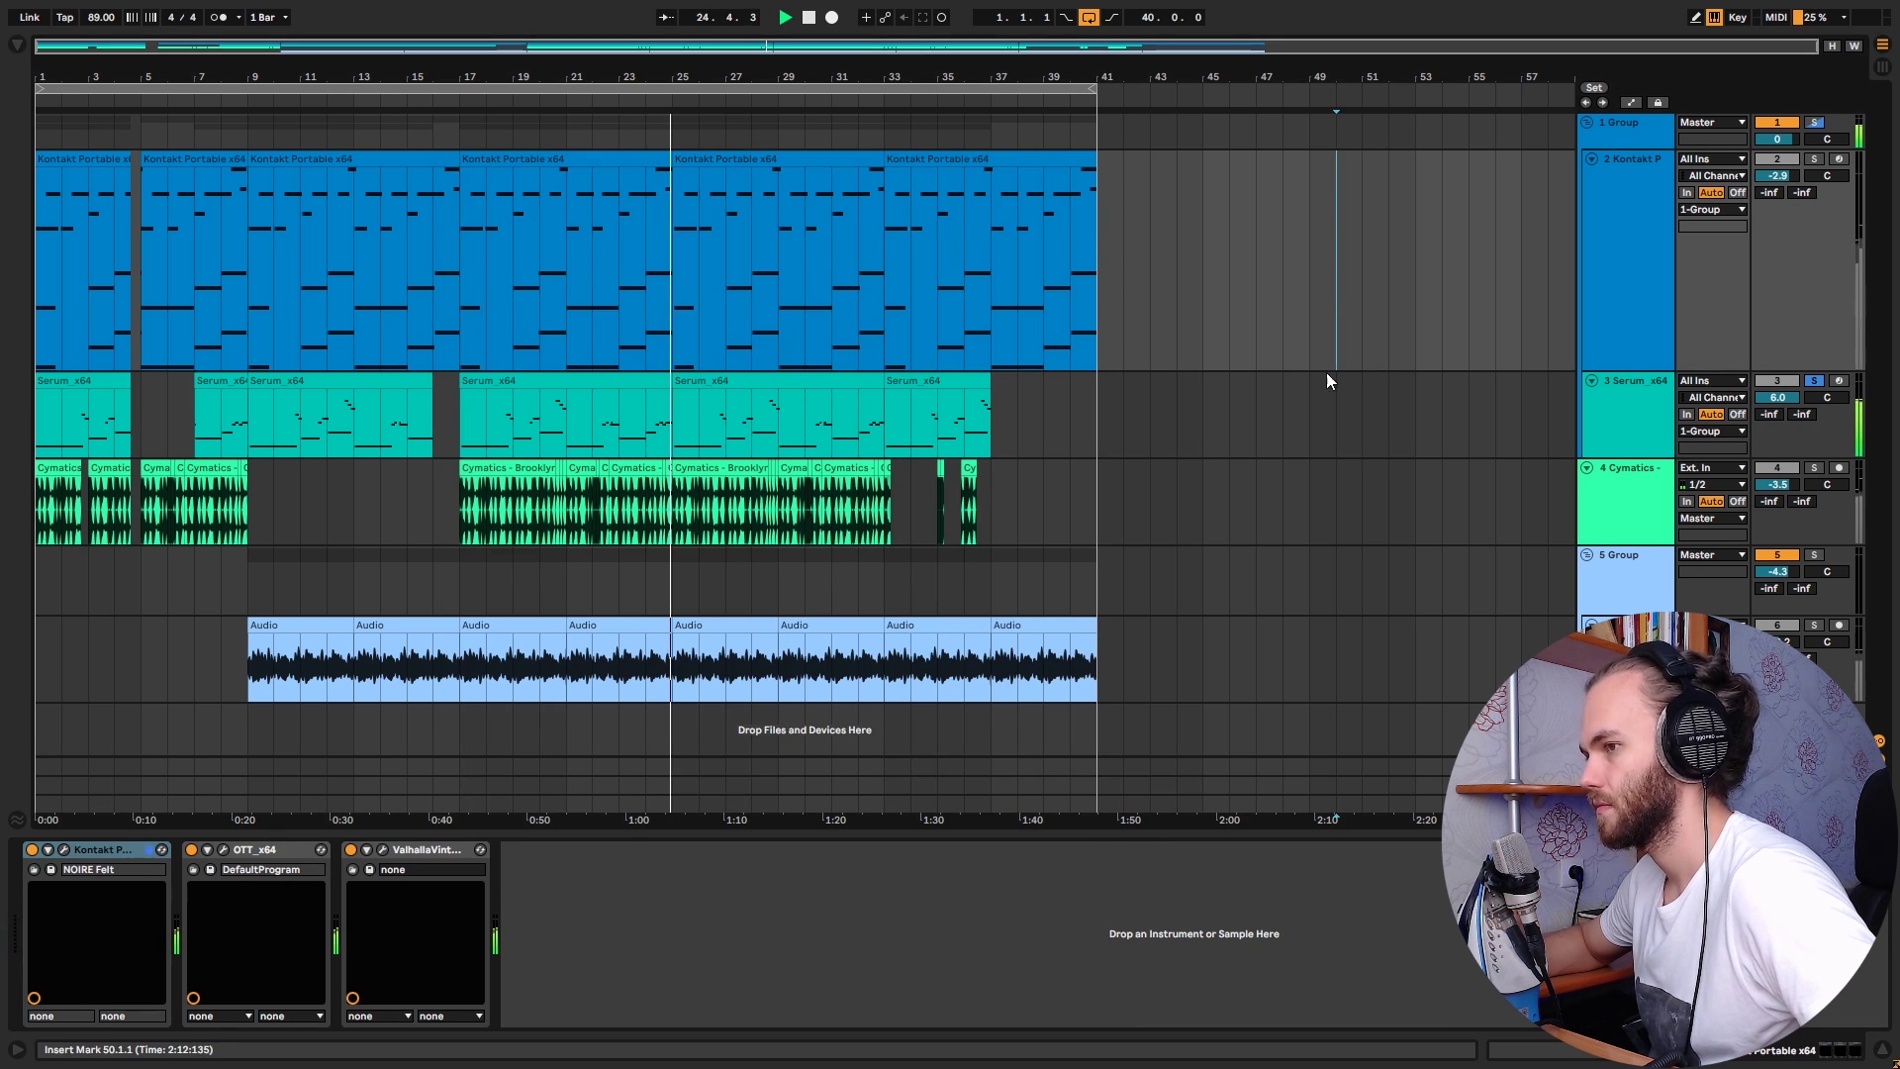
Step: Show the Gullfoss settings on the Master track, and play the full mix from bar 22
left_click(594, 797)
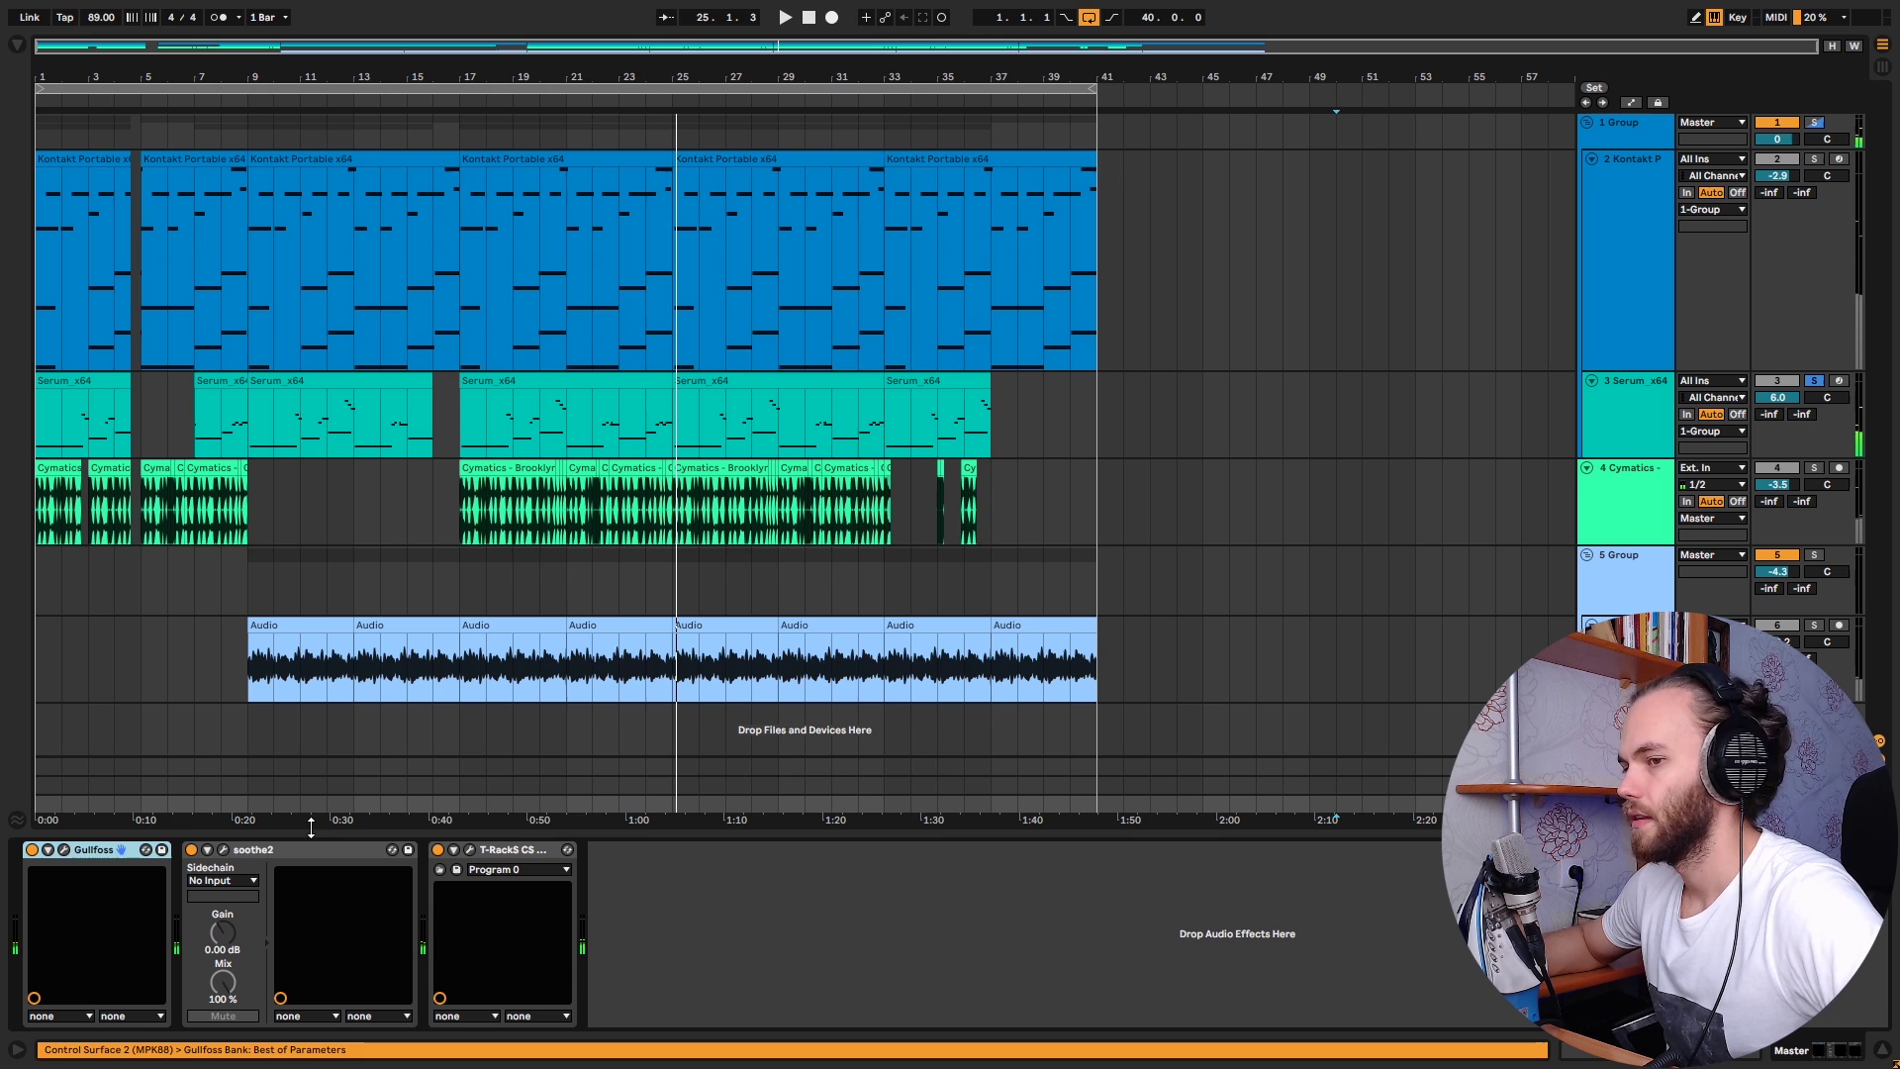
left_click(64, 849)
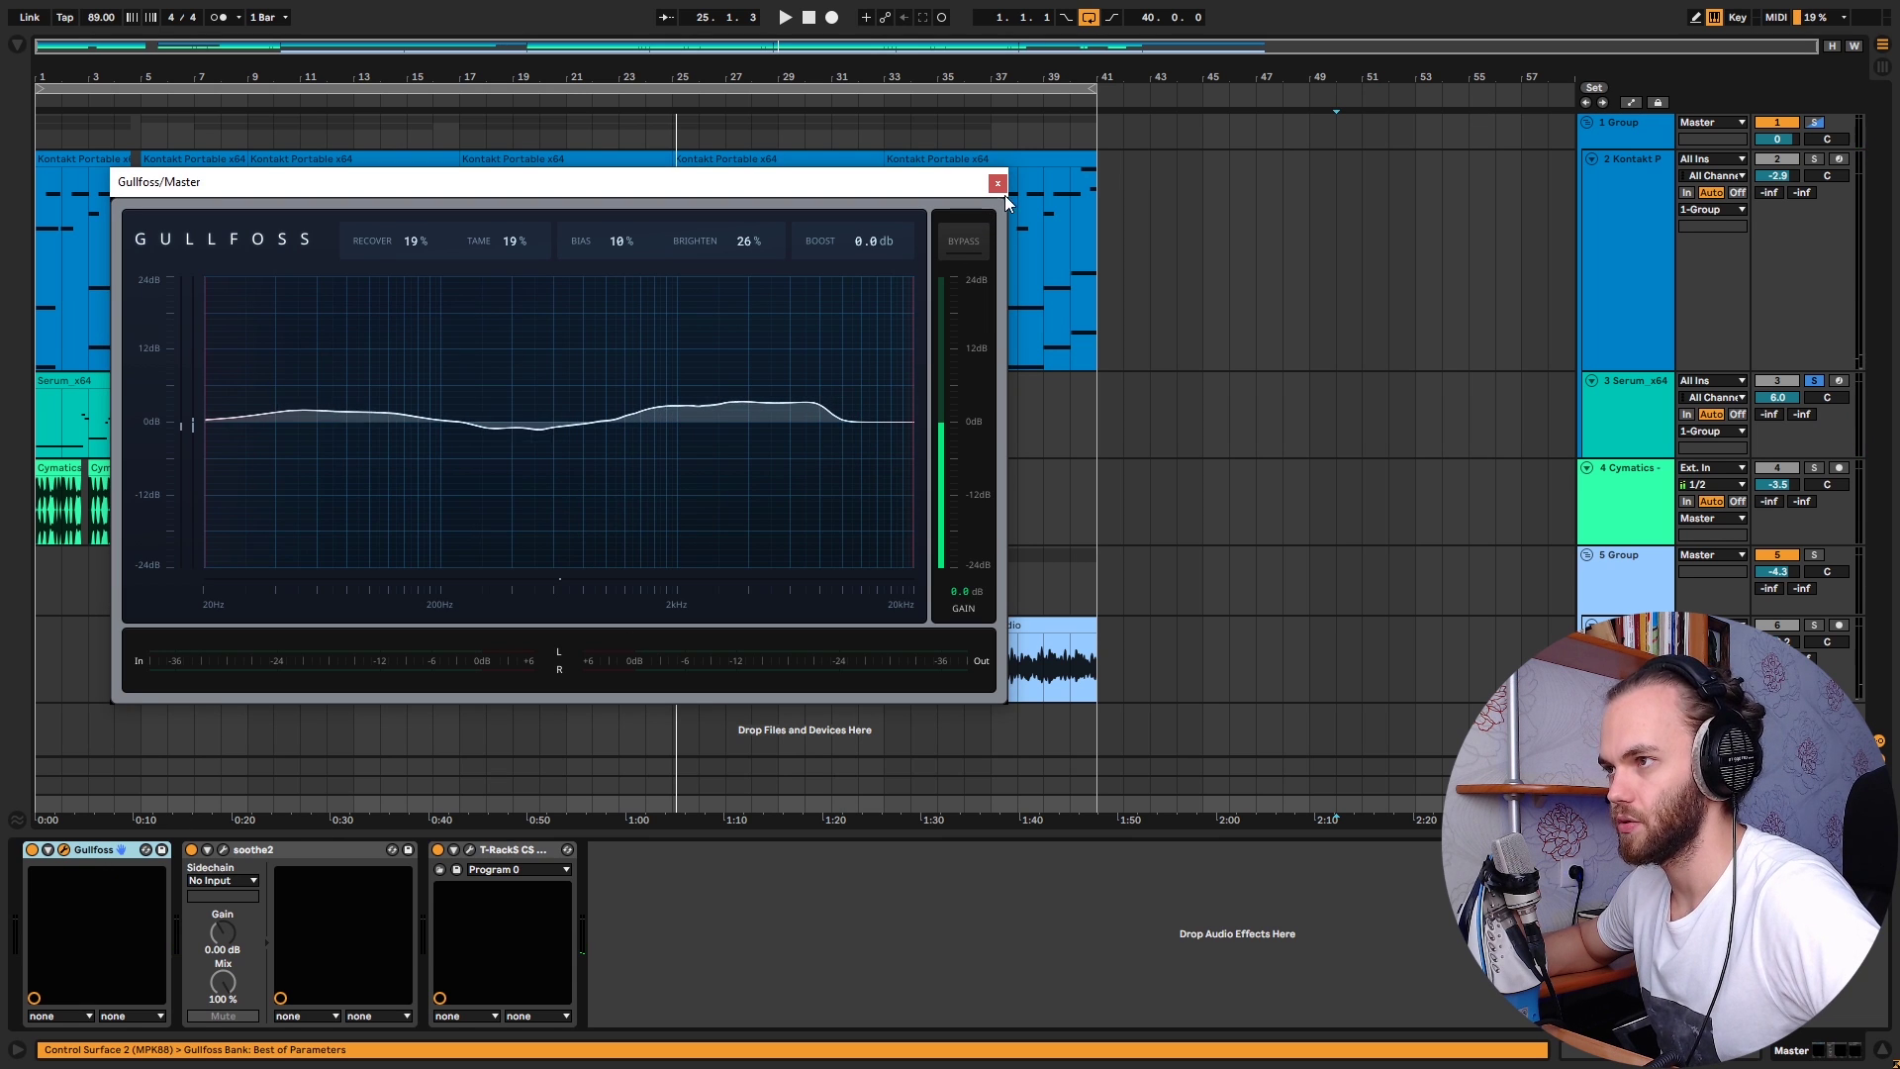
left_click(594, 693)
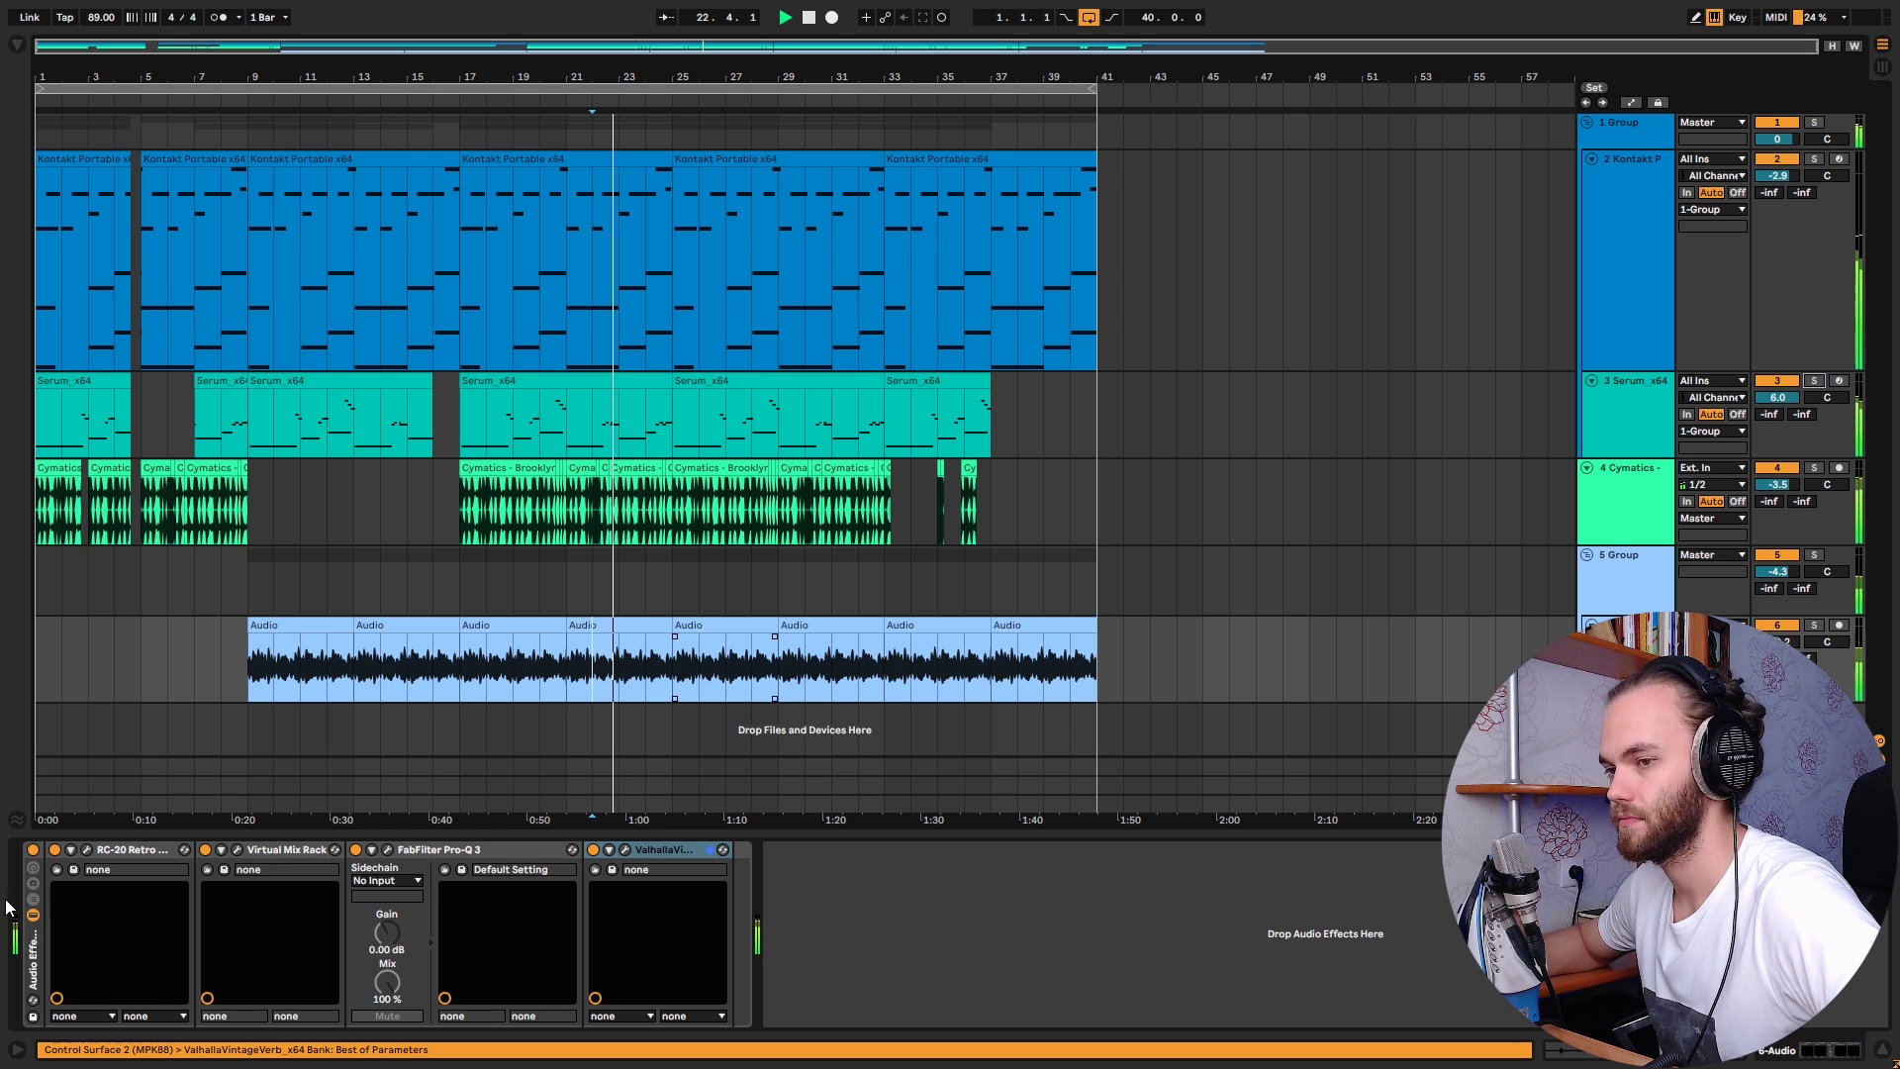
Step: Compare the full mix with Gullfoss bypassed and active on the Master track
left_click(56, 849)
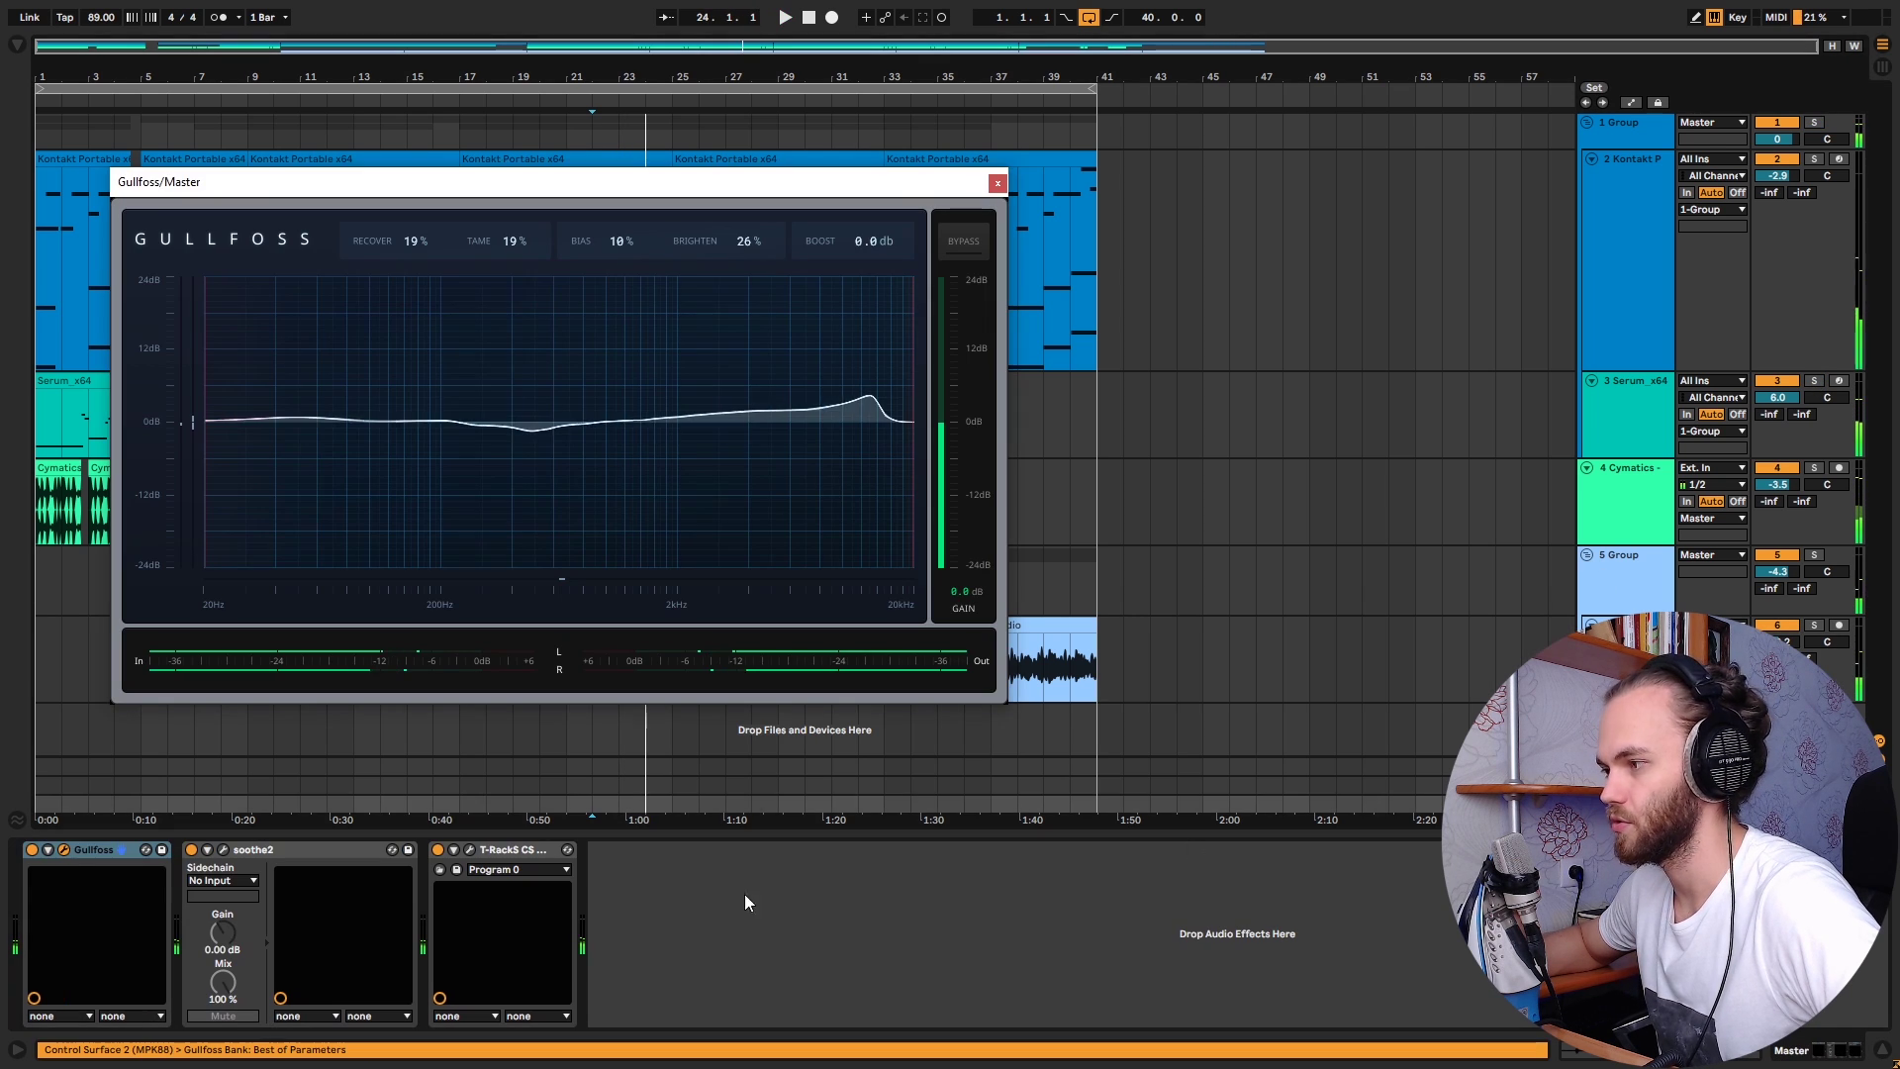
left_click(32, 850)
left_click(32, 849)
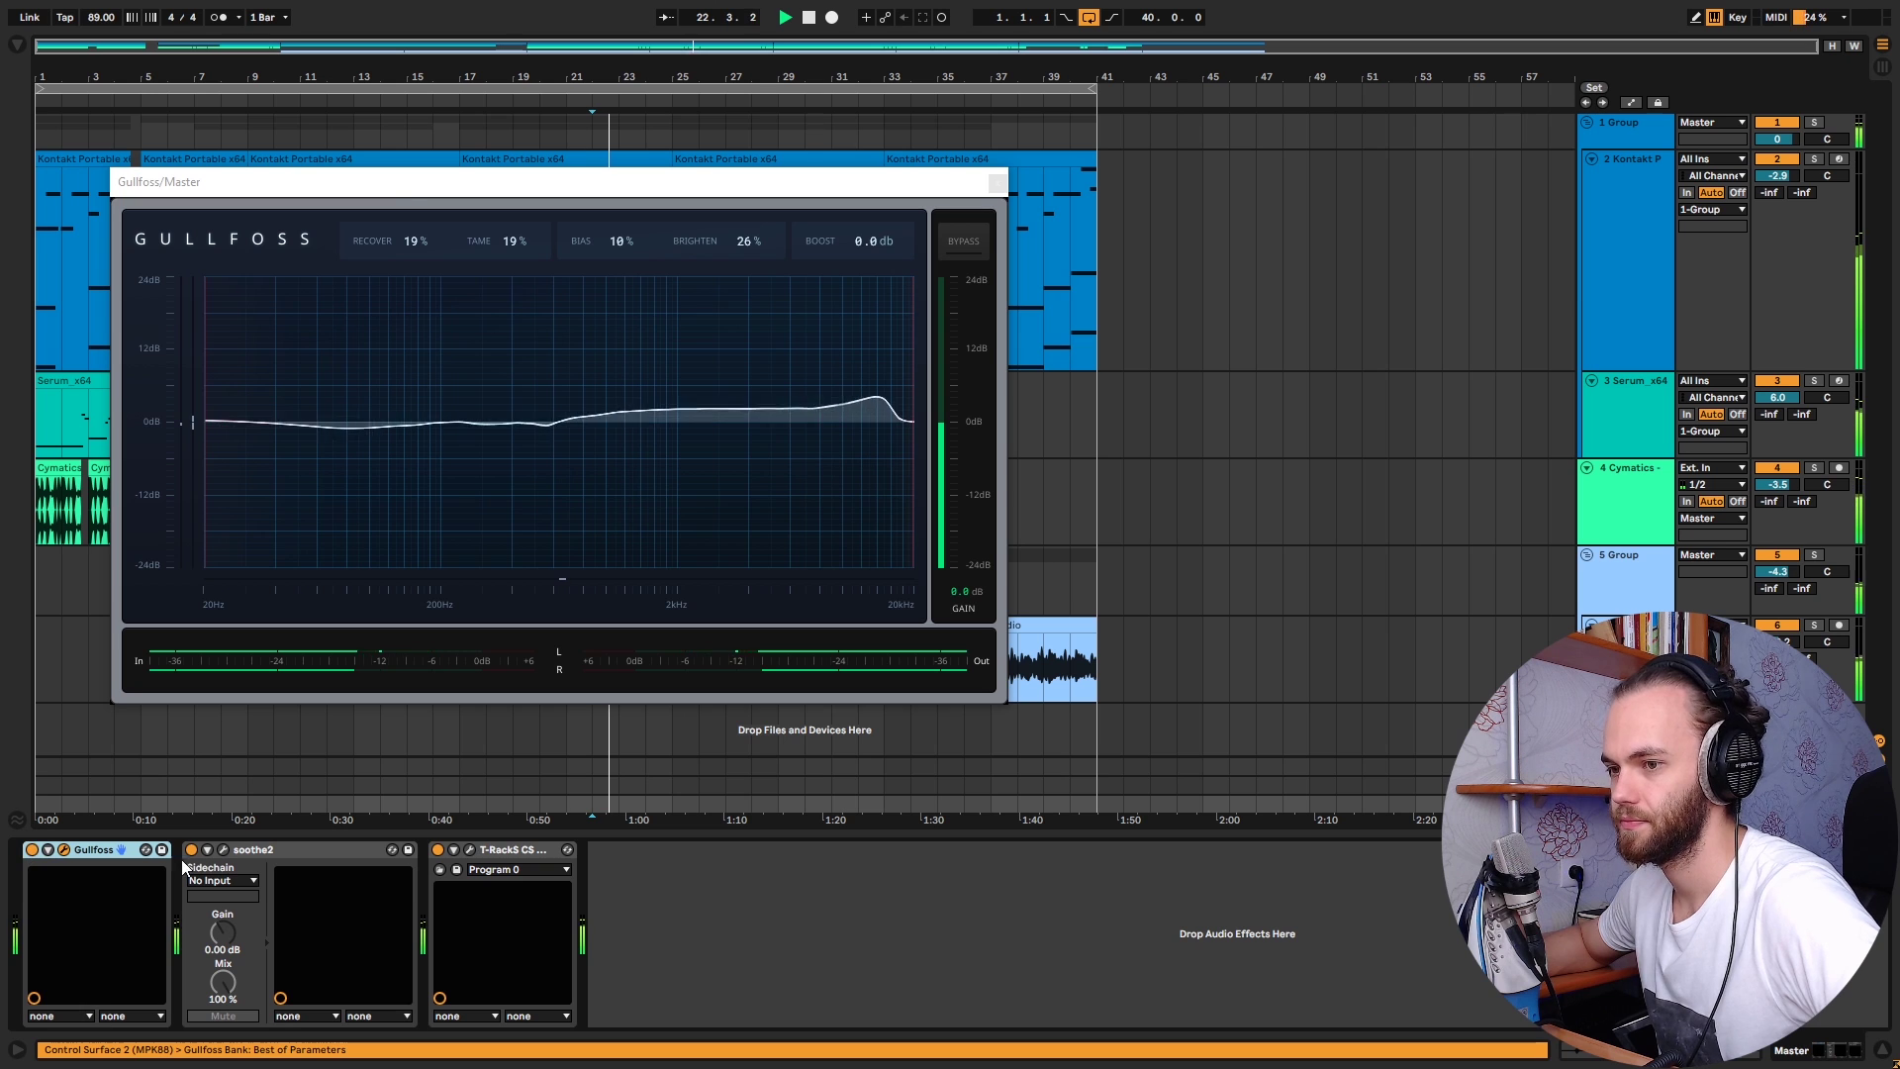
Step: Show the soothe2 settings on the Master track, and close the soothe2 and Gullfoss windows
left_click(224, 849)
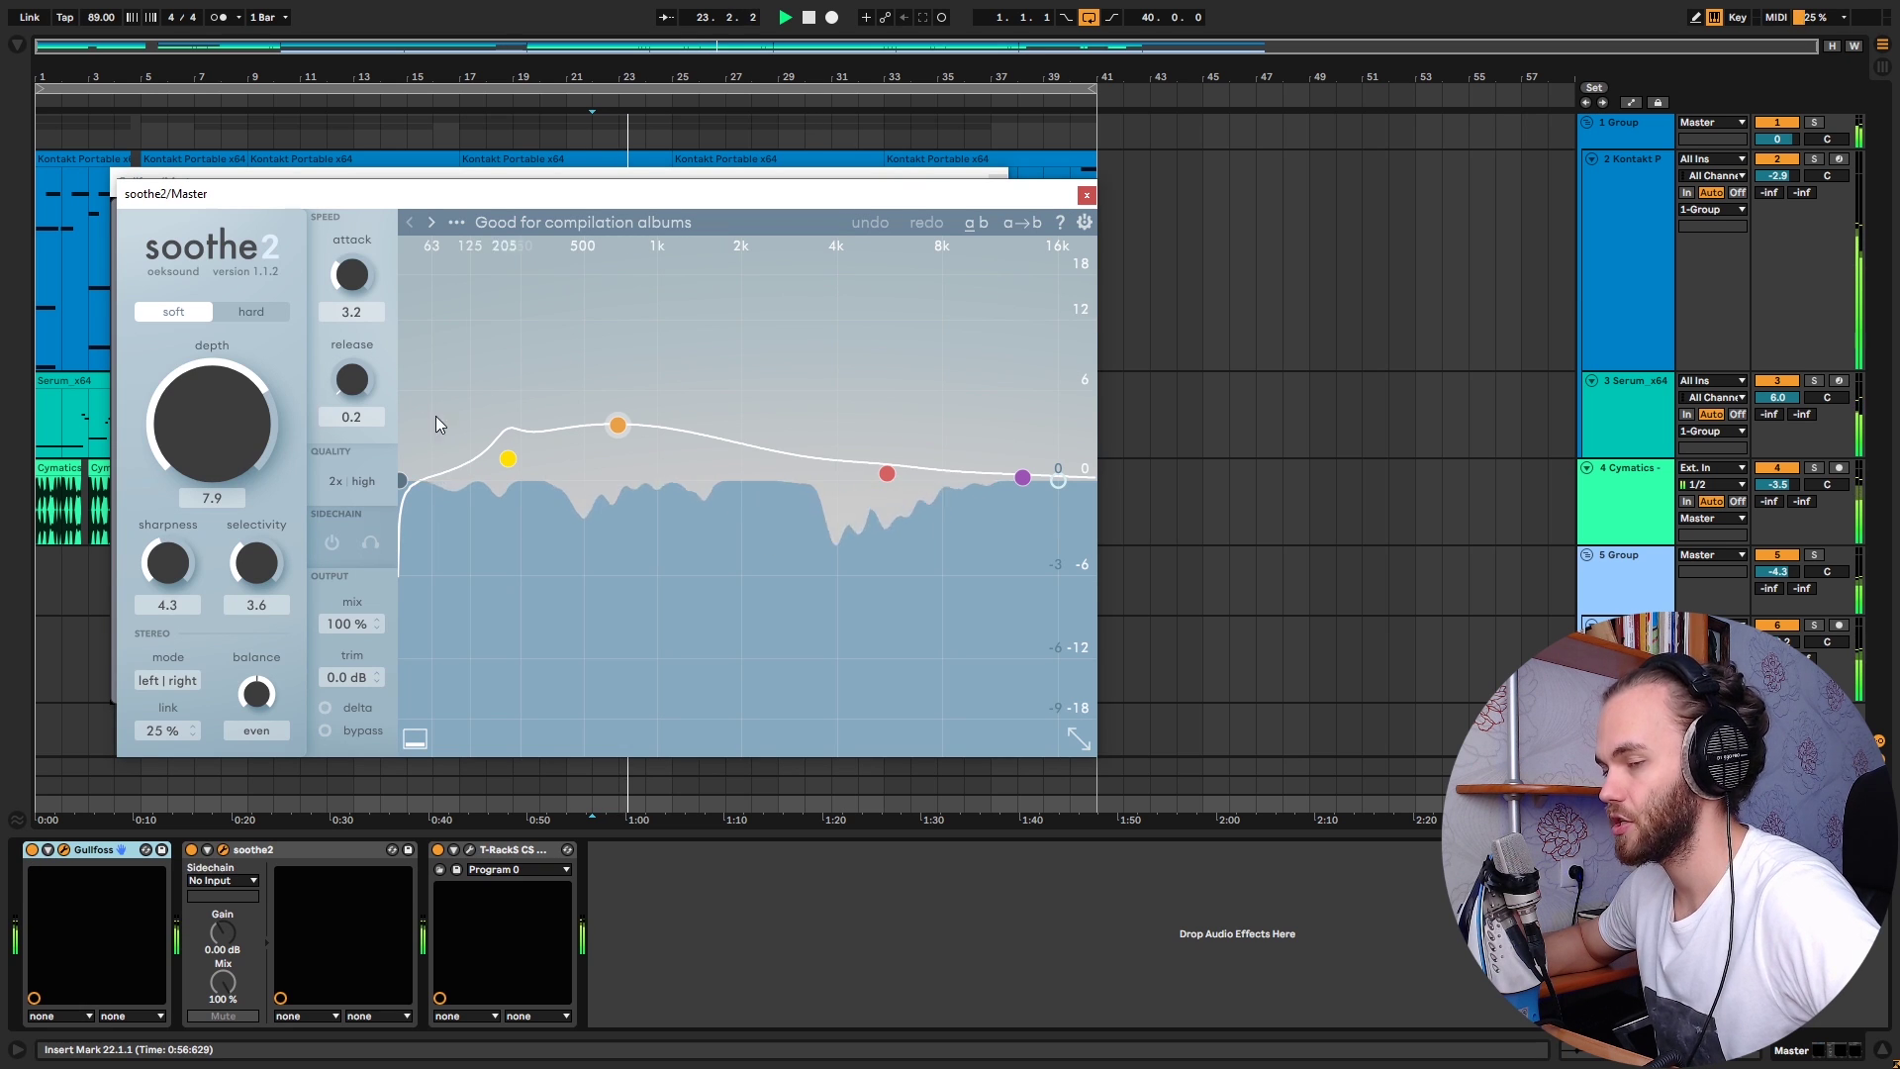
left_click_drag(253, 423, 253, 438)
left_click(1086, 194)
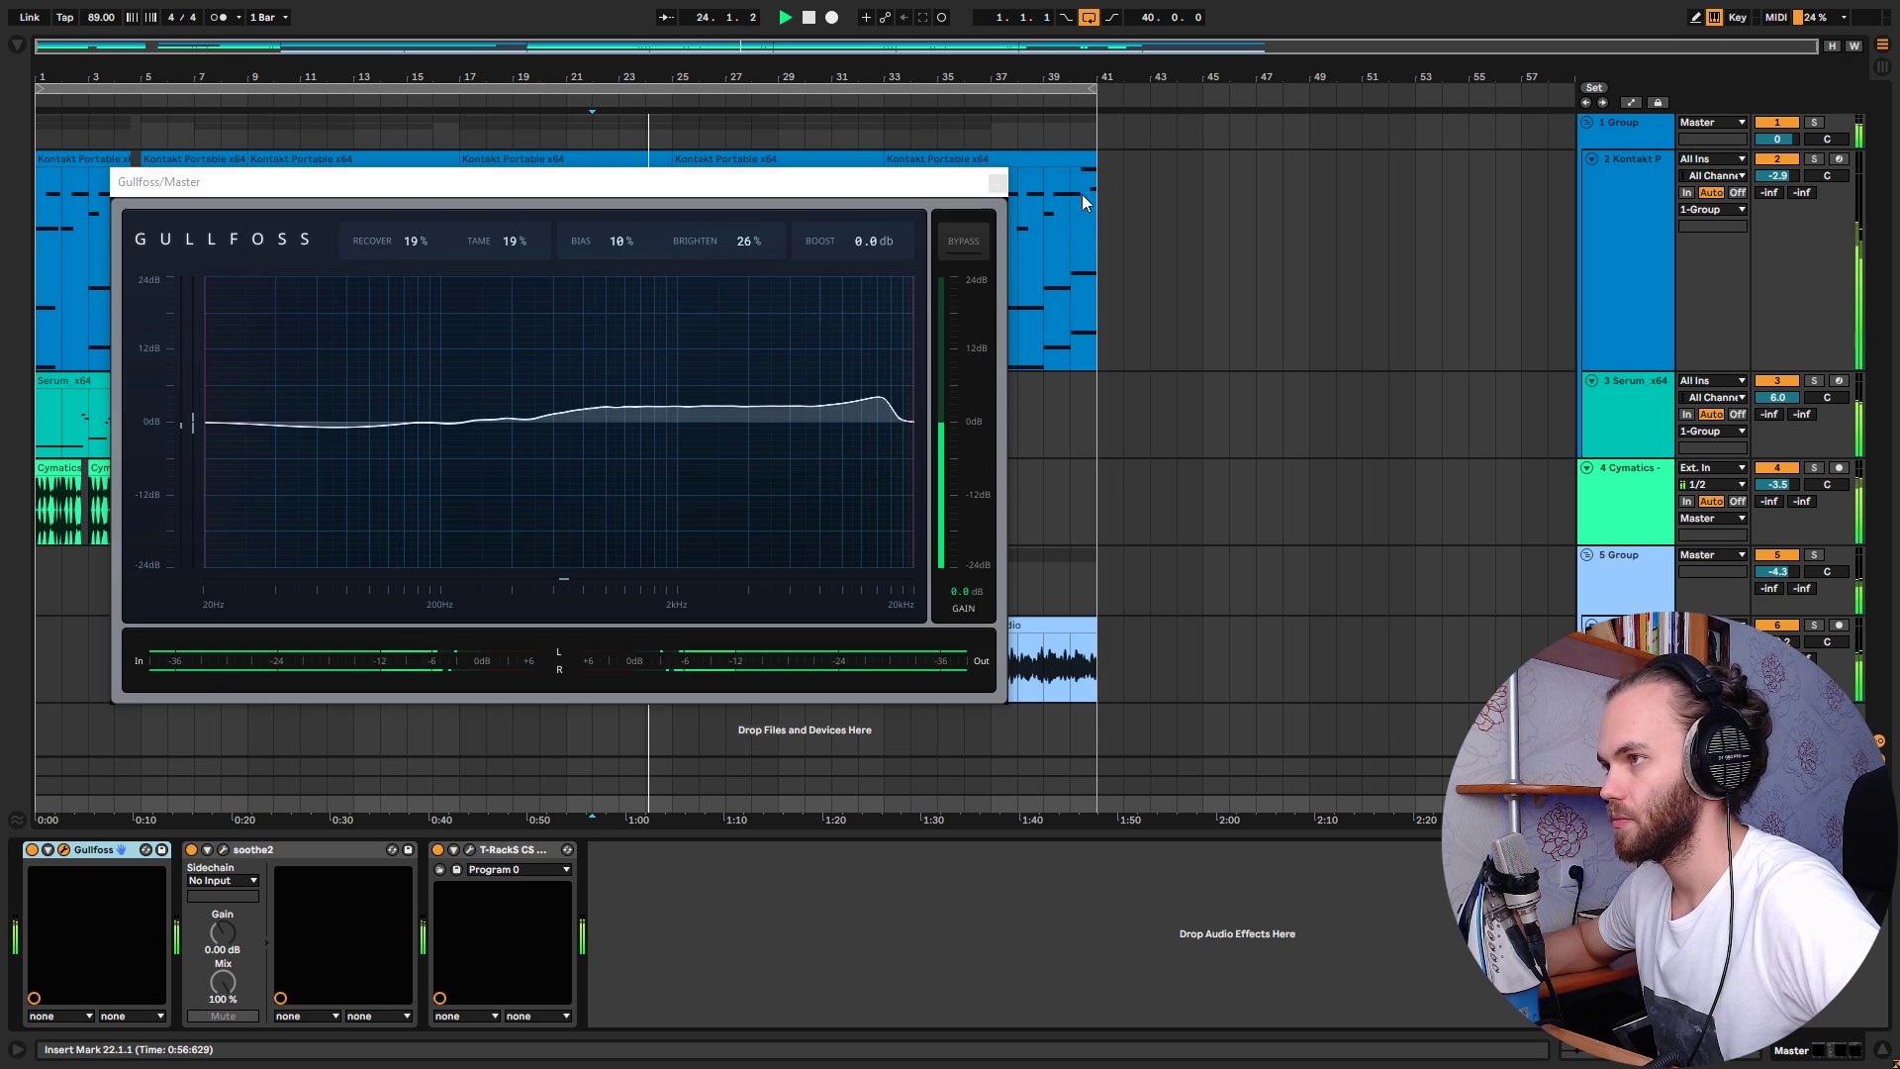
left_click(996, 181)
Step: Show the T-RackS Classic Clipper on the Master track, compare the mix with it bypassed and active, and close it
left_click(469, 849)
key("space")
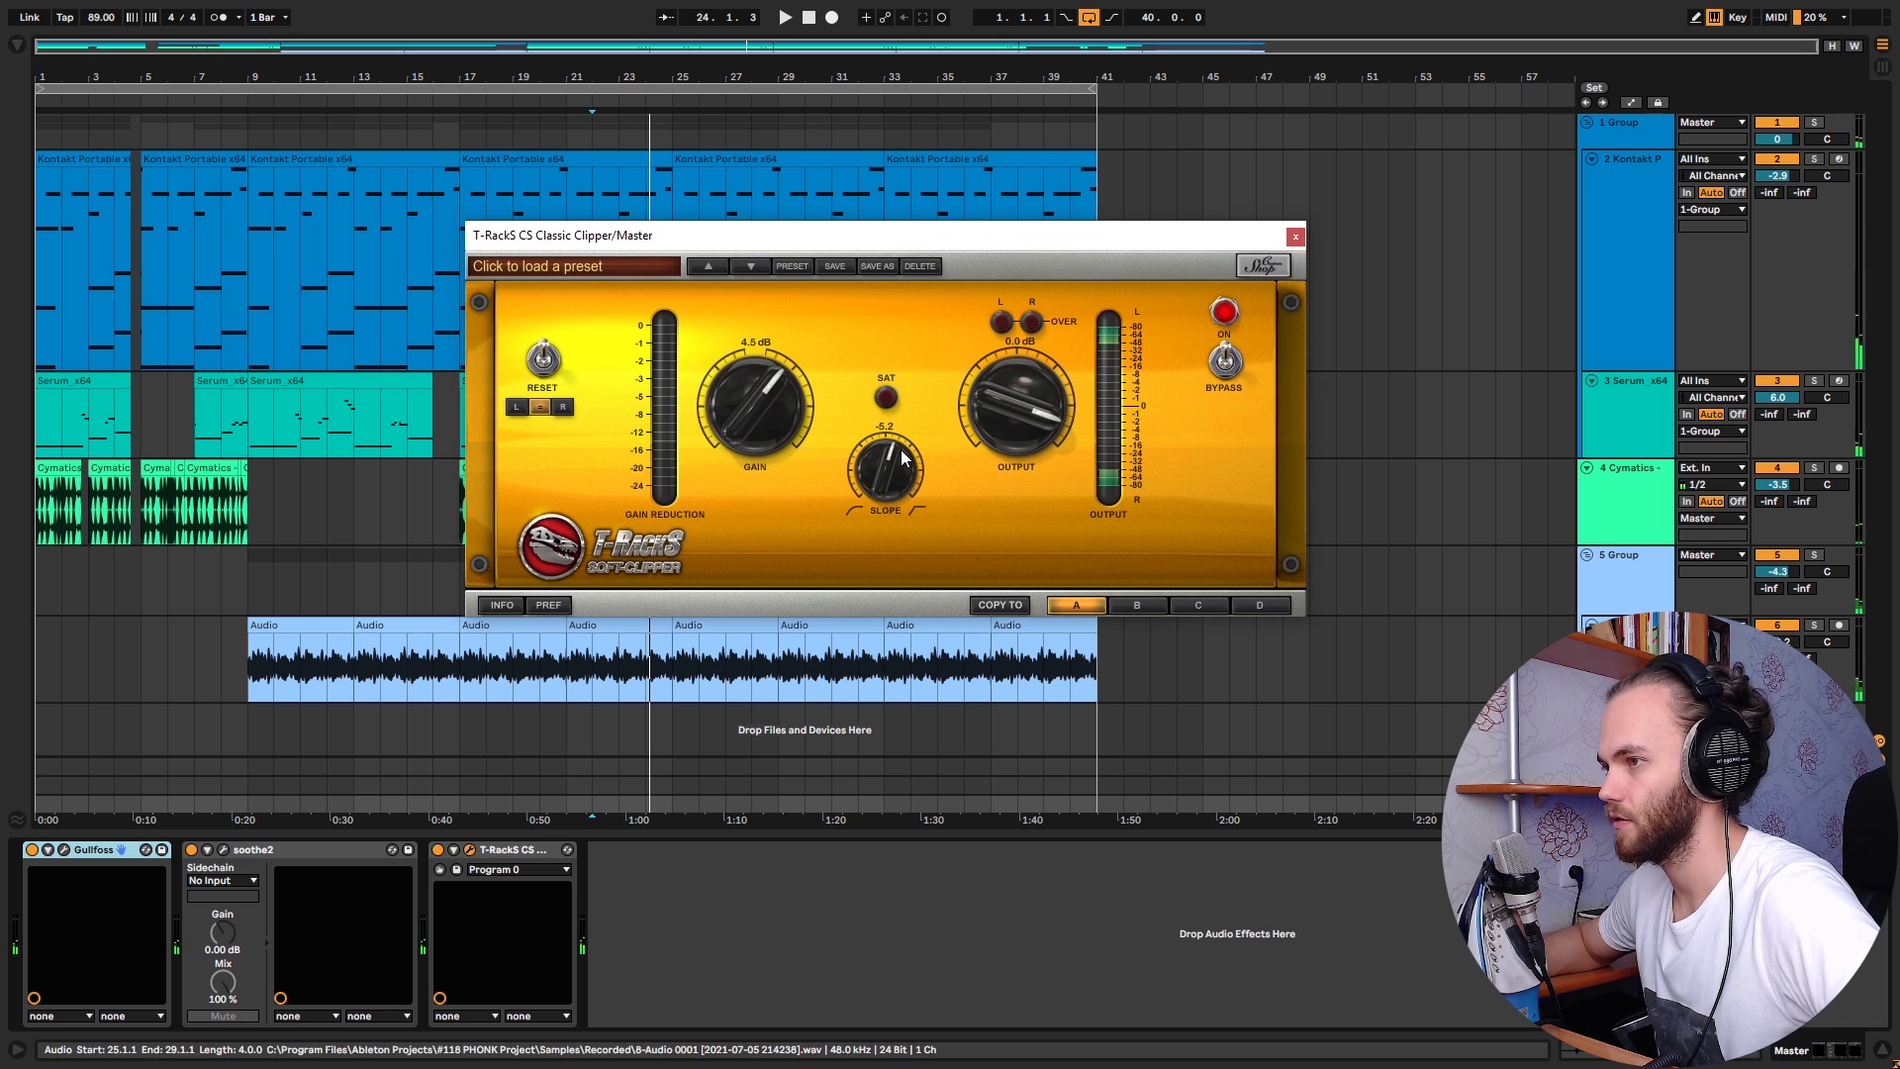
left_click(442, 861)
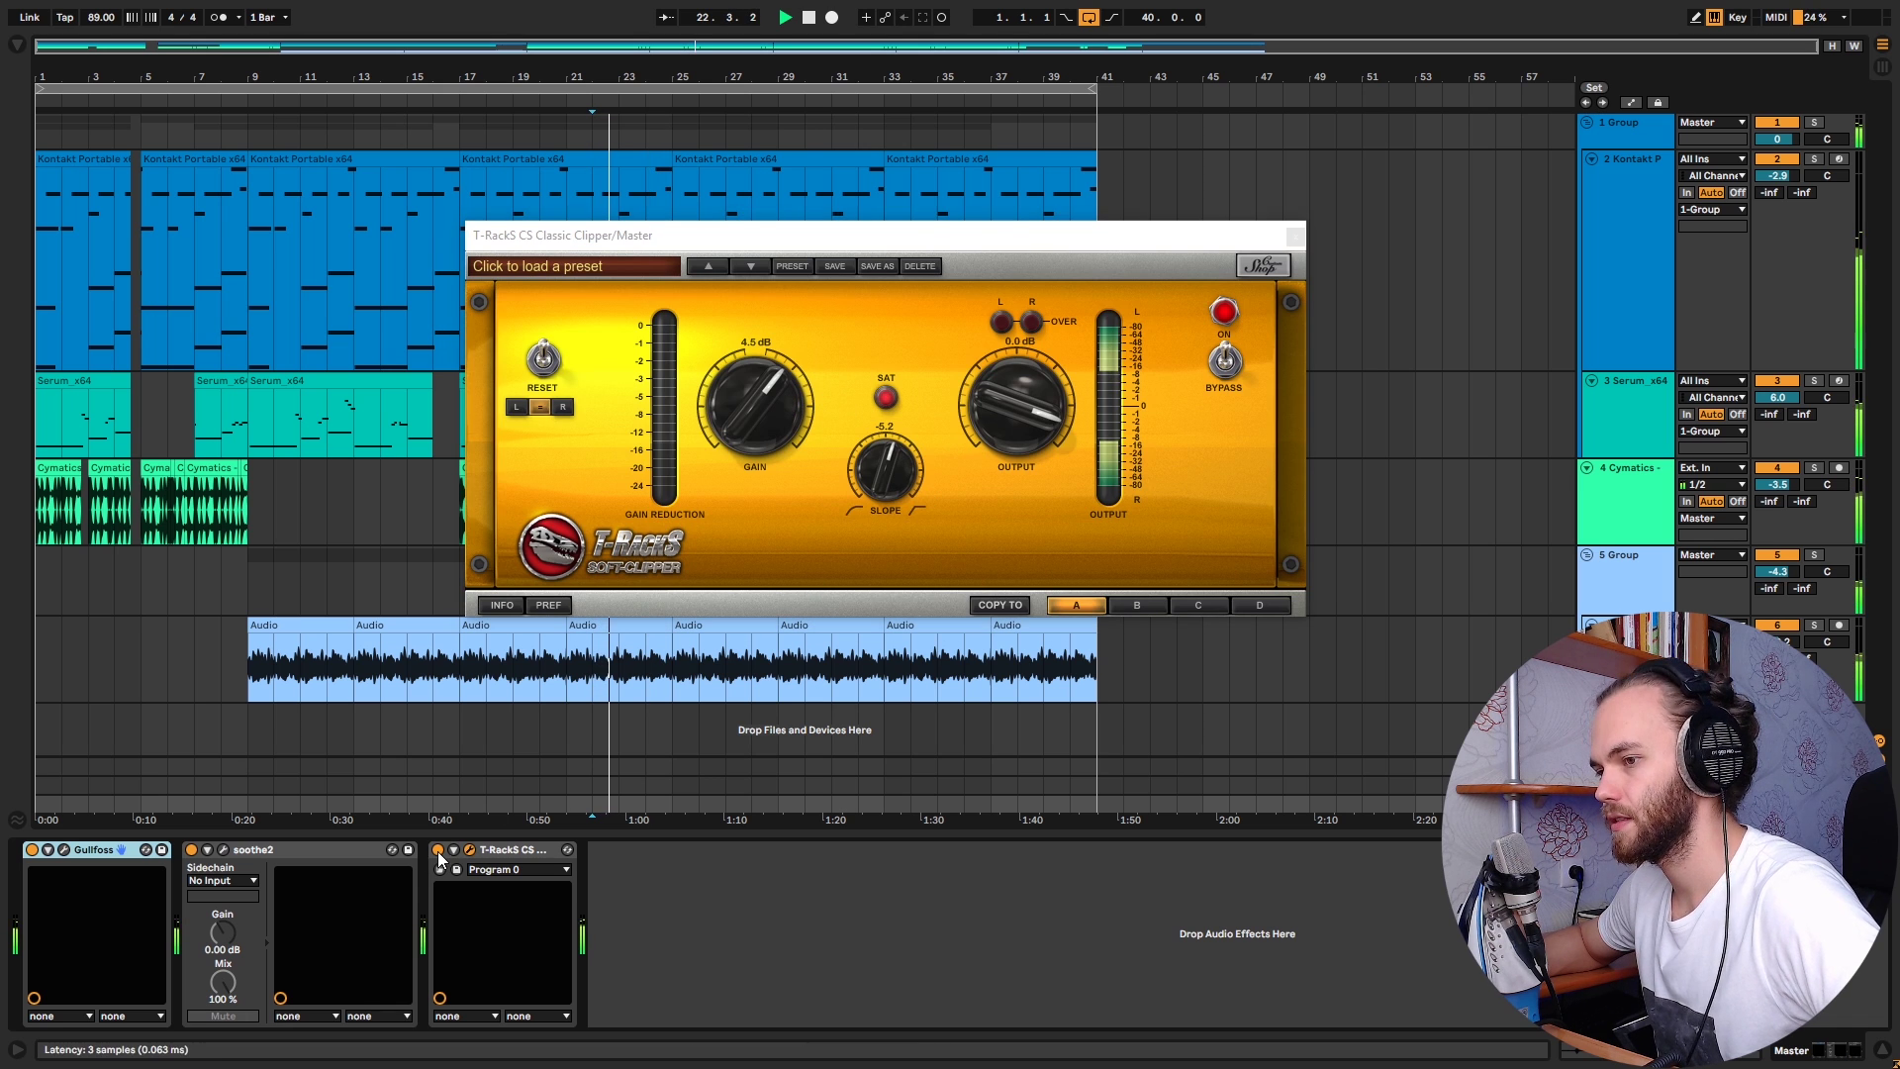
left_click(439, 850)
left_click(1297, 237)
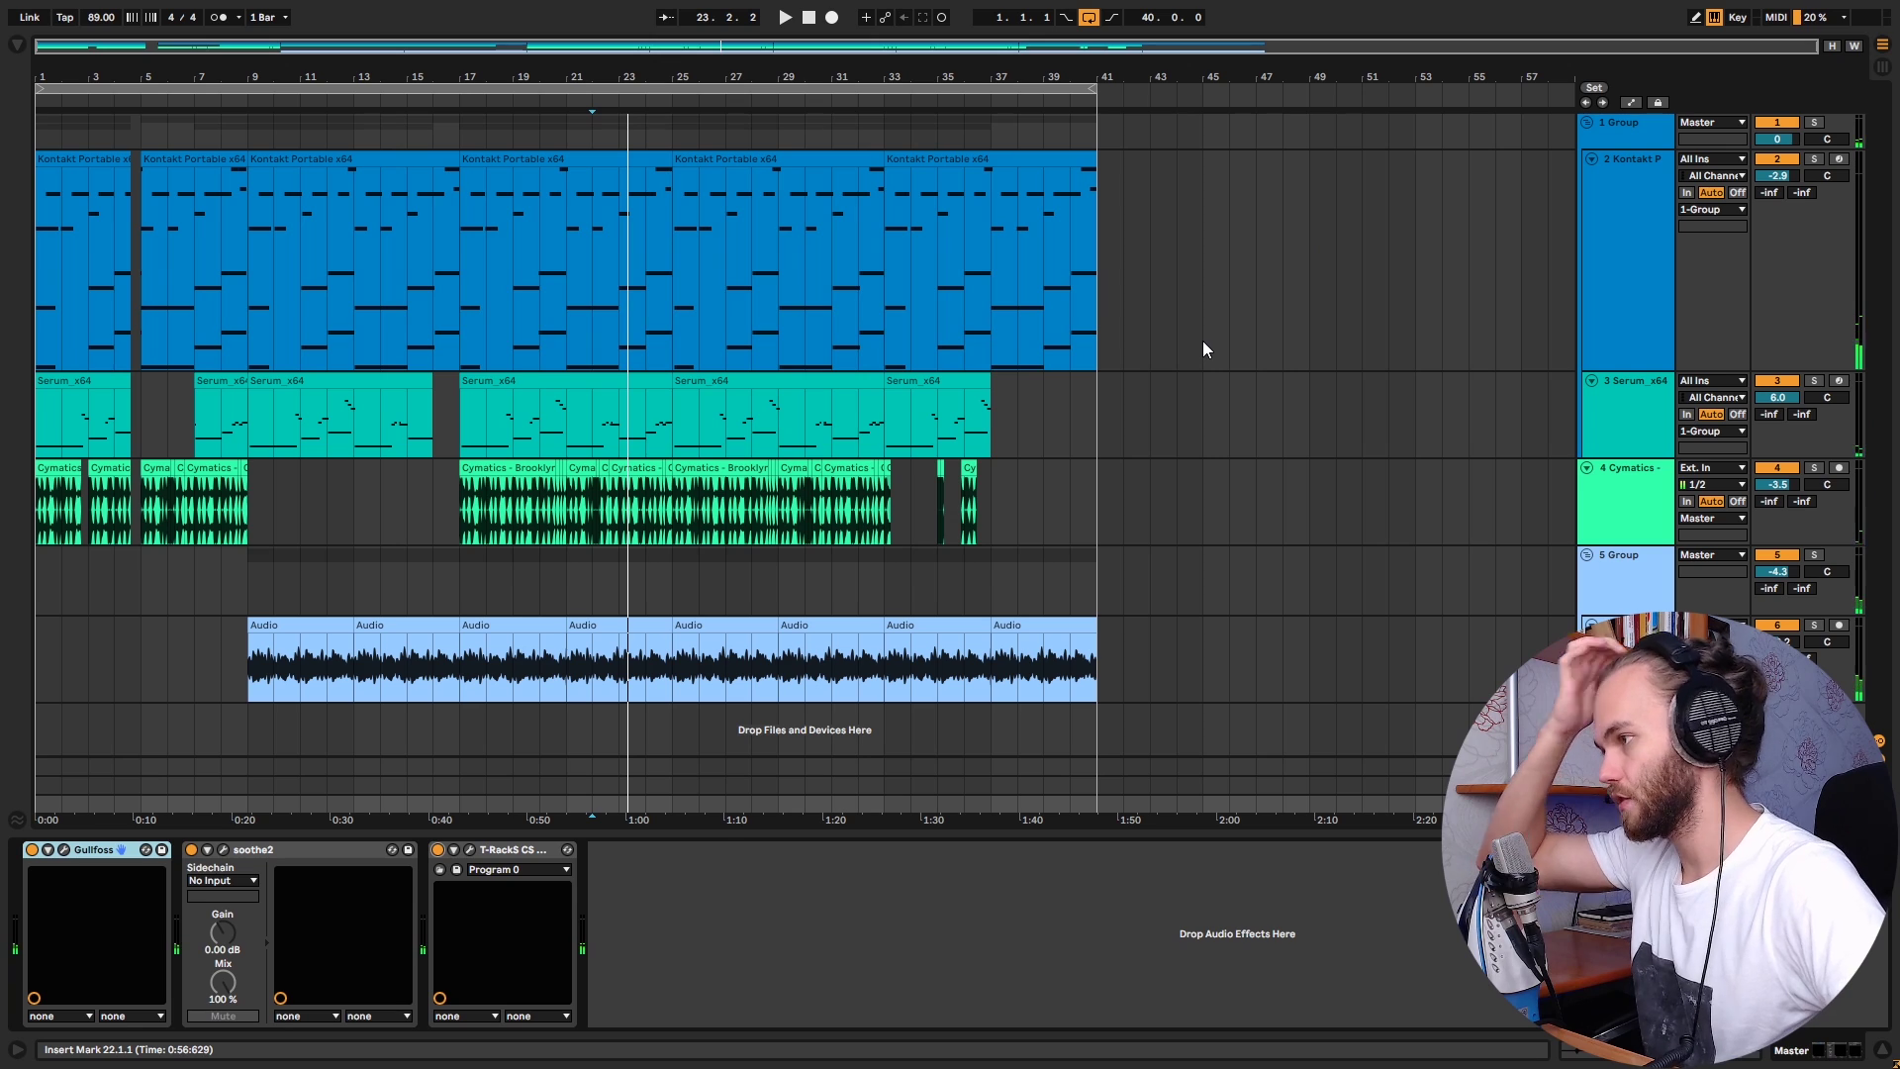
Step: Show the 4 Cymatics drum track's effects, sweep selections across the arrangement, and set the playback start to bar 19
left_click(1631, 520)
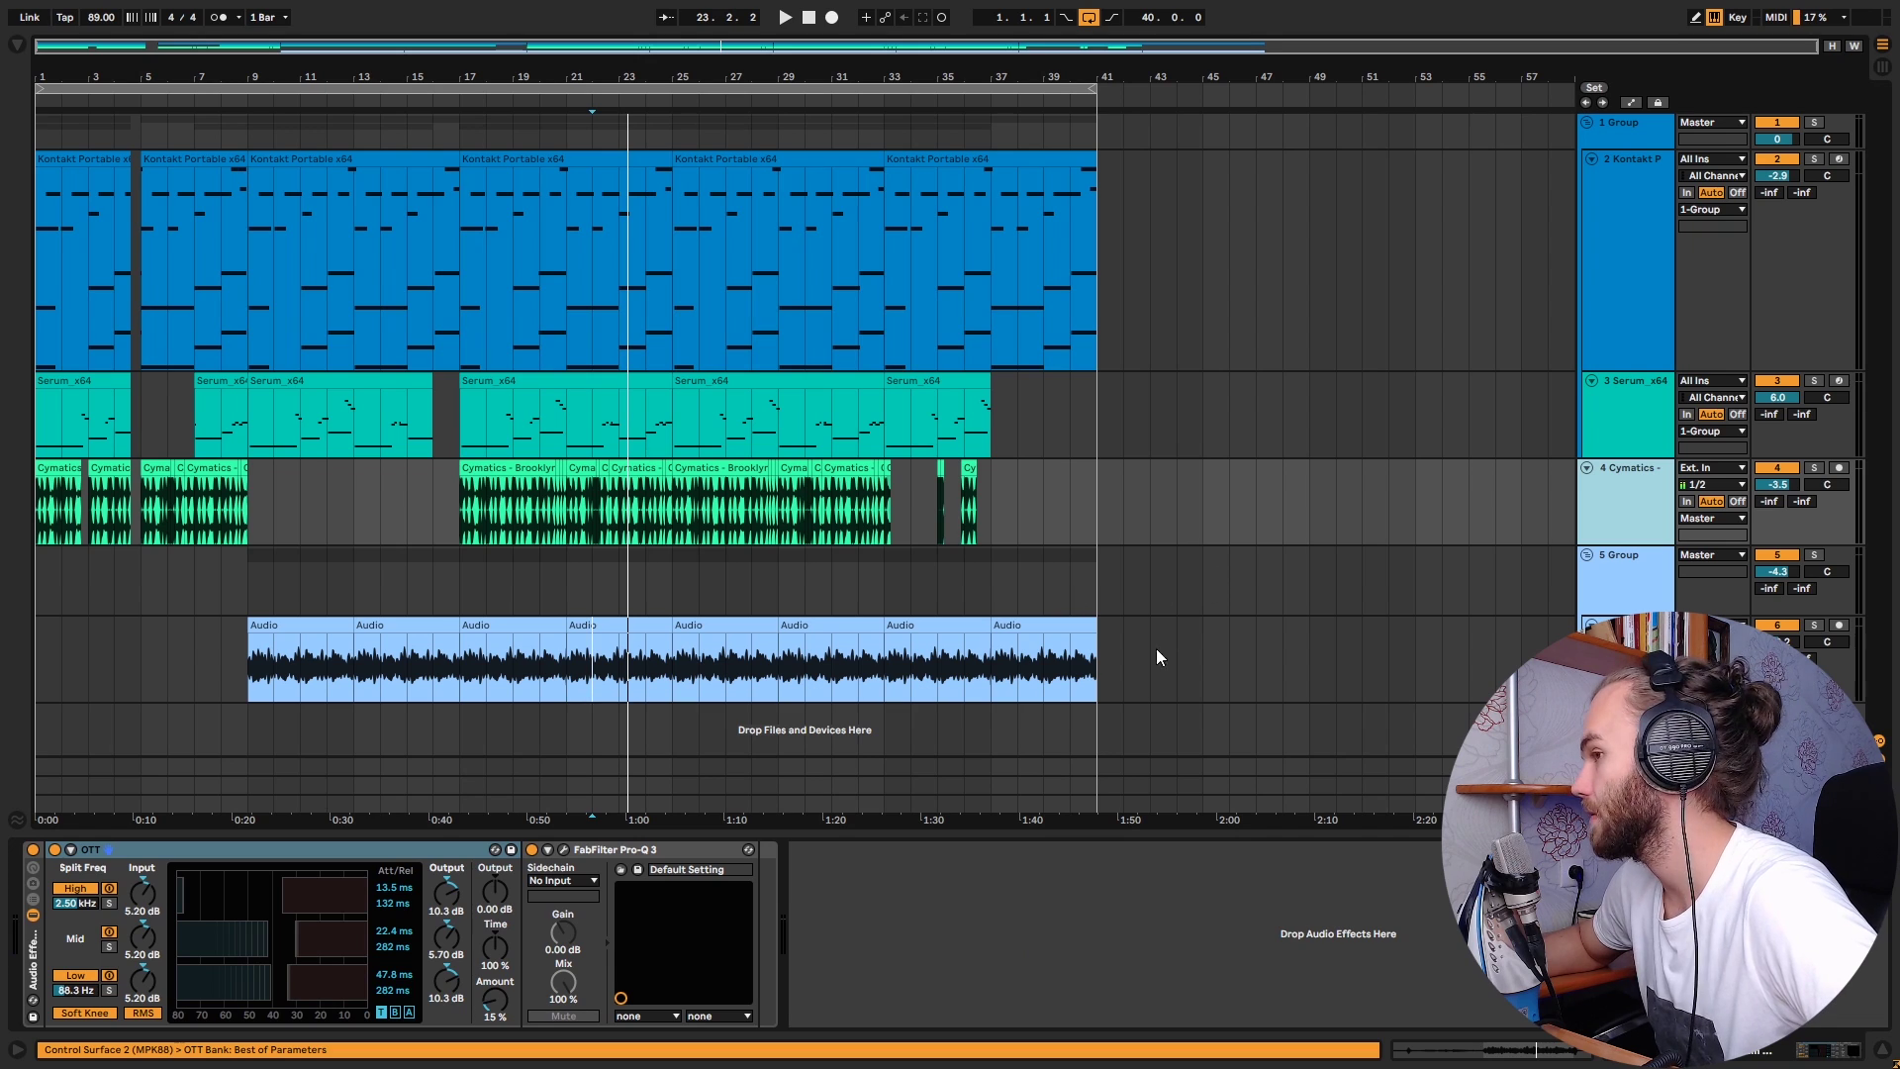
left_click_drag(1129, 657, 9, 287)
left_click(1068, 384)
left_click_drag(1100, 367, 3, 358)
left_click_drag(1093, 428, 497, 435)
left_click(505, 501)
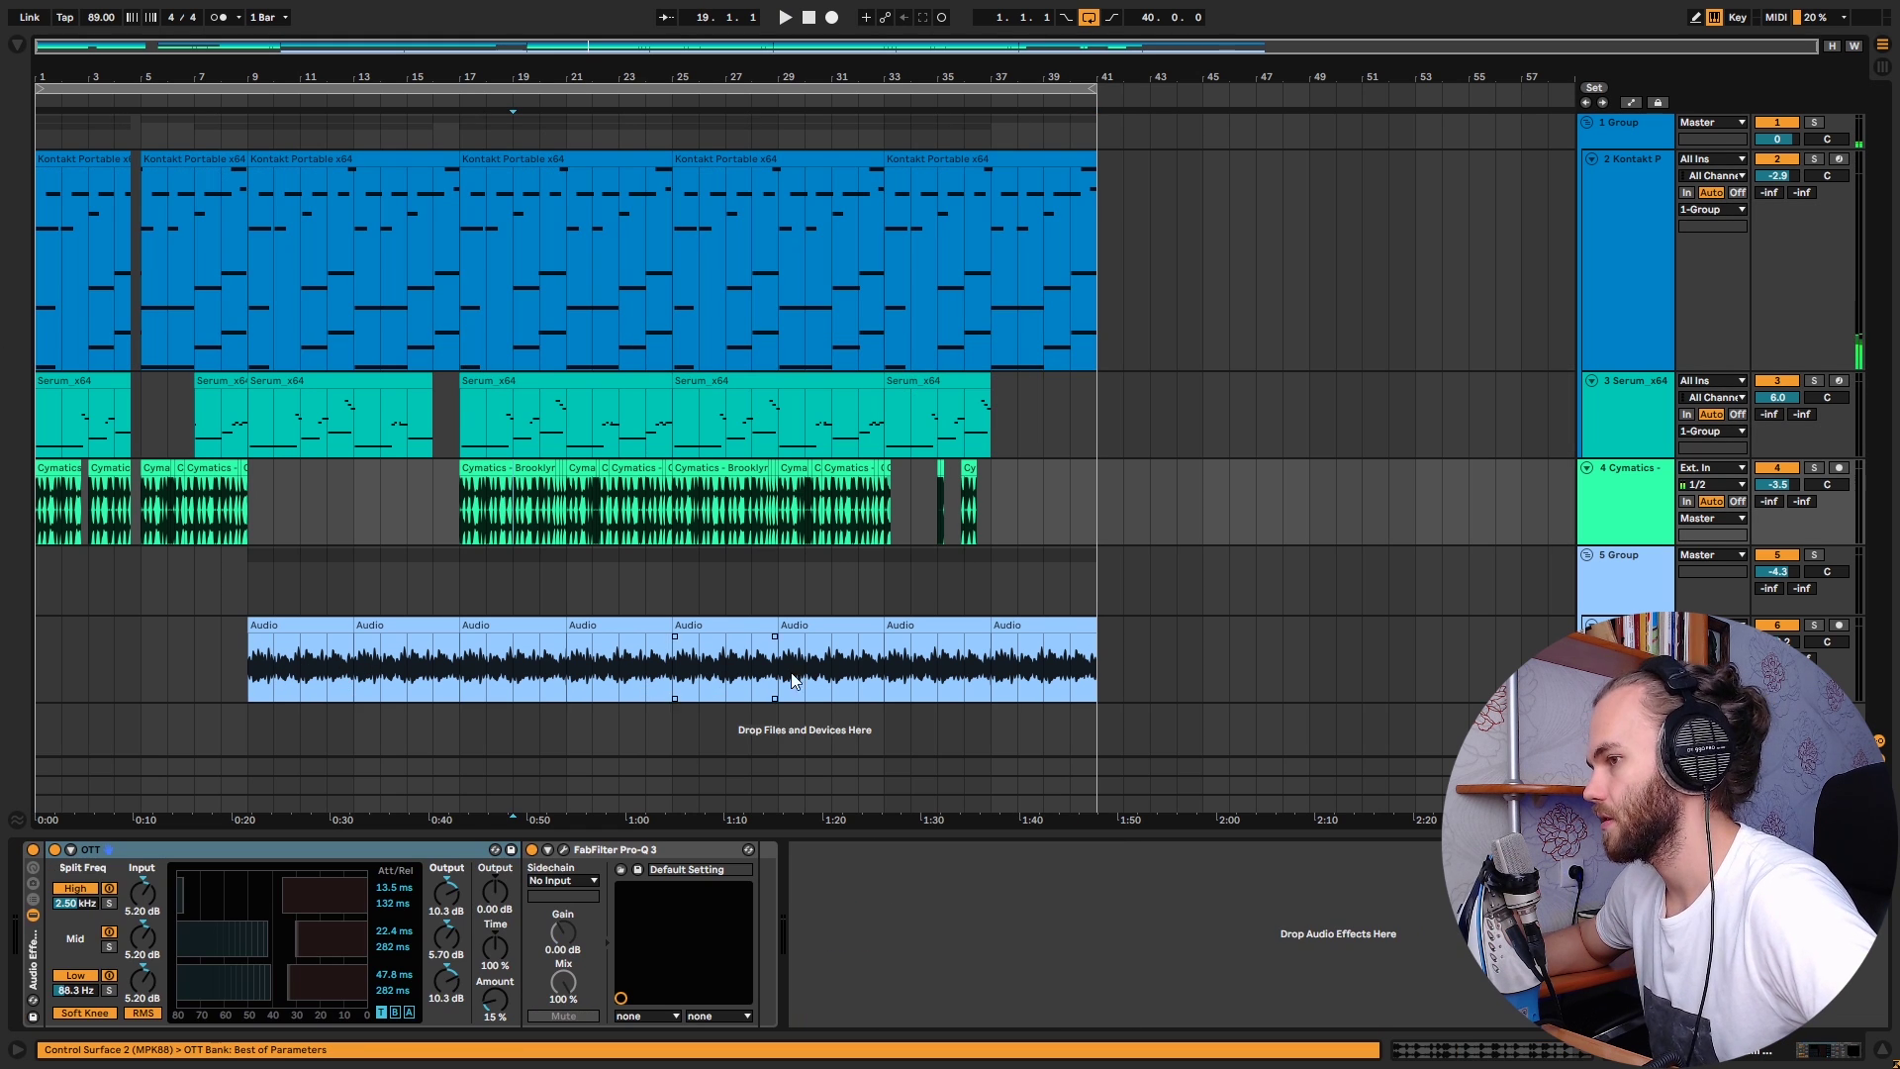